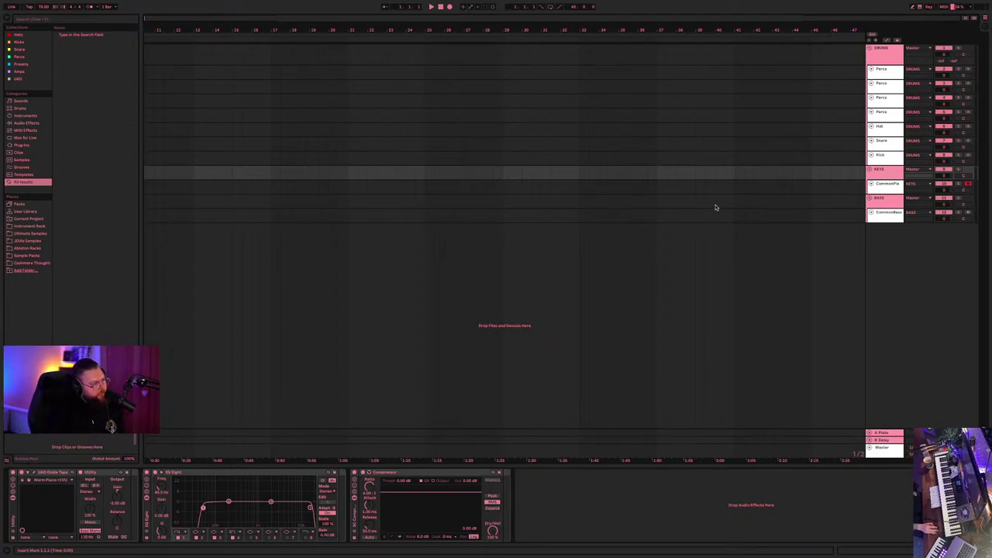
- Set the tempo to 80 BPM and try out the metronome during playback with the CommonPiano track selected
drag(44, 9, 44, 26)
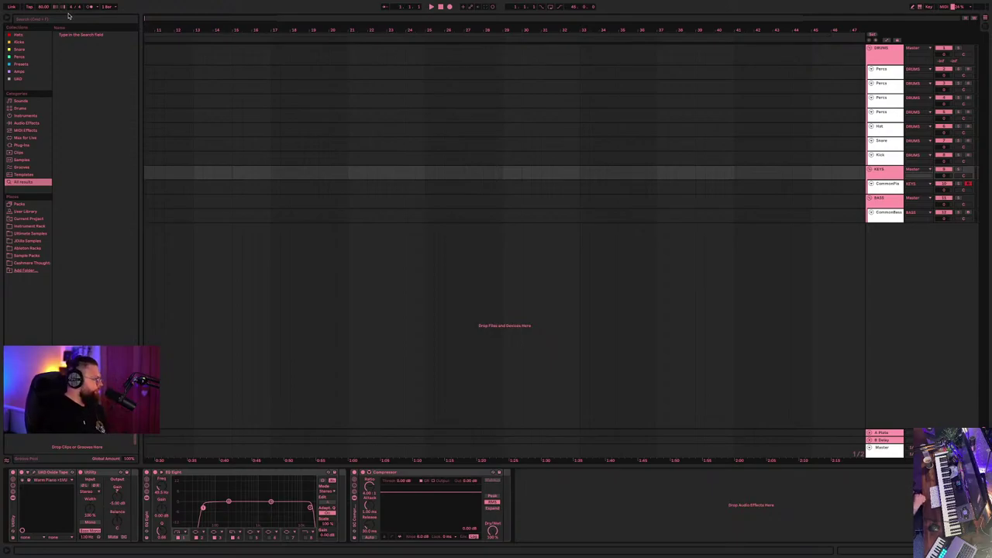
mouse_move(224, 5)
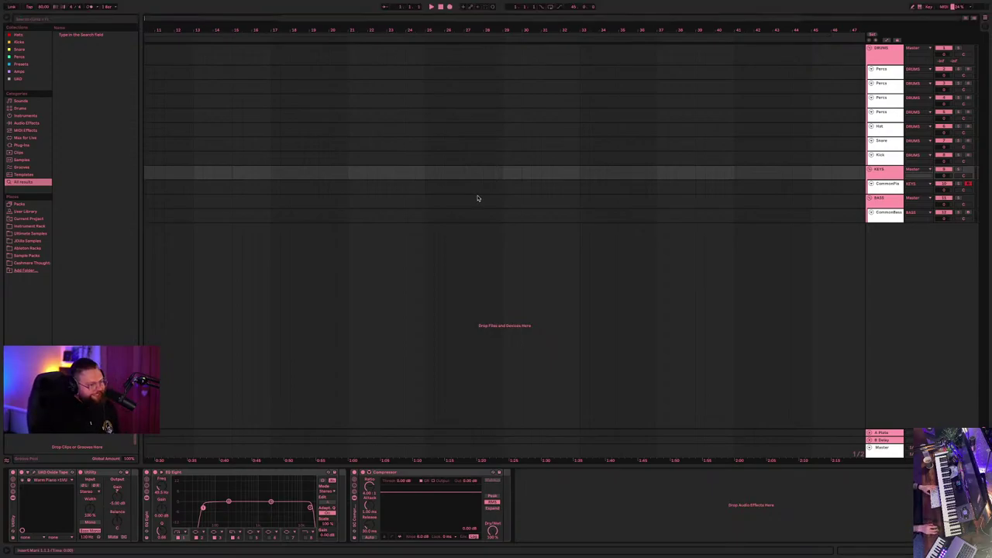
click(878, 182)
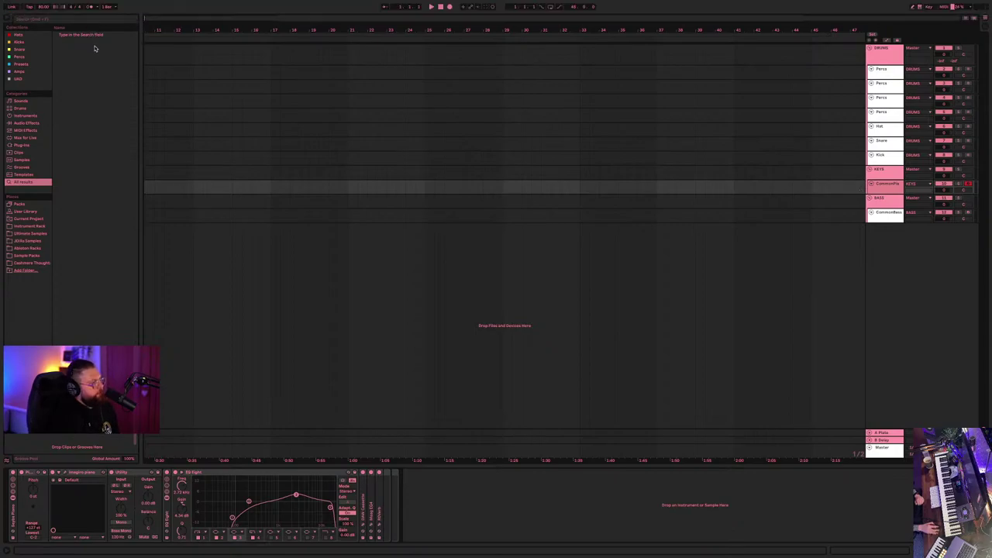
mouse_move(96, 3)
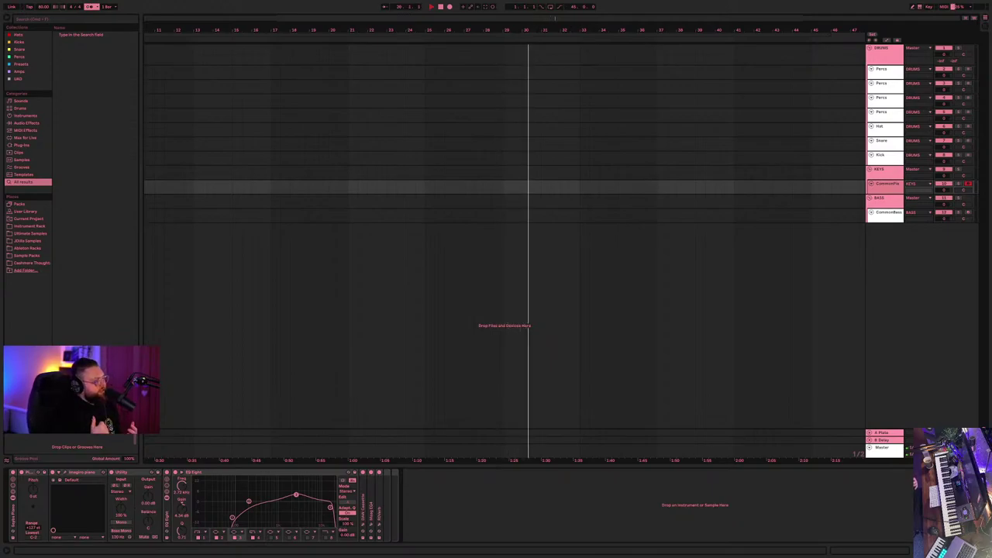
click(440, 6)
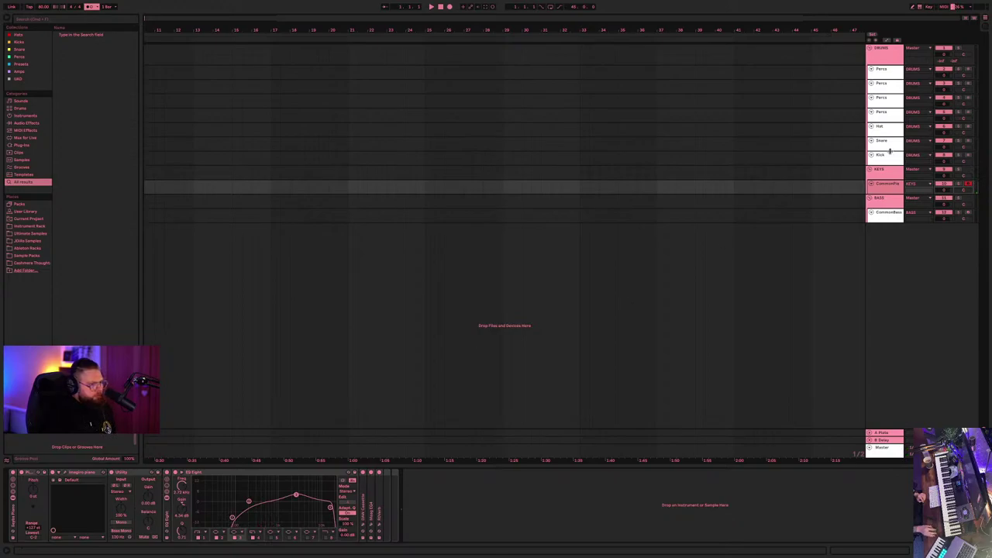
- Check the effect chain on the KEYS group track and return to the CommonPiano track
key(Up)
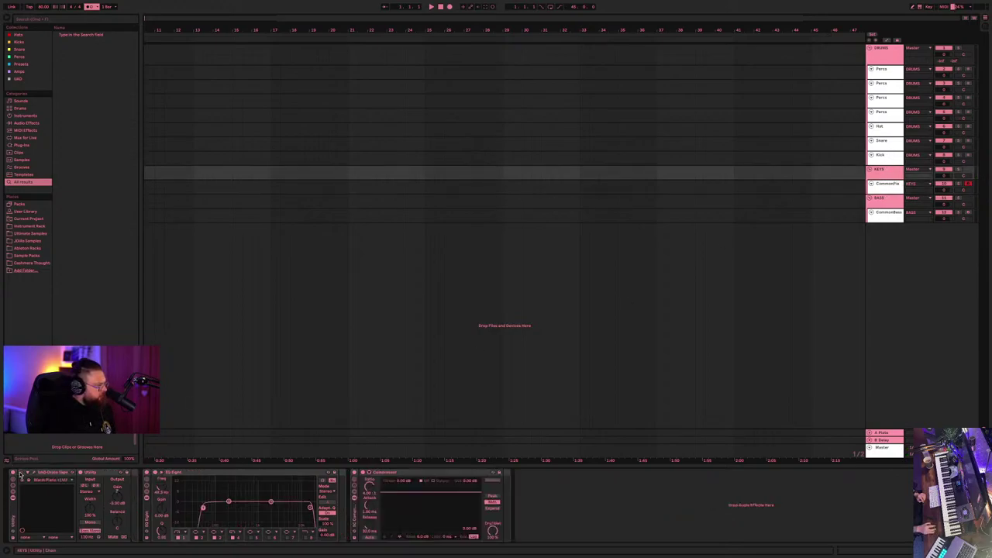
click(883, 189)
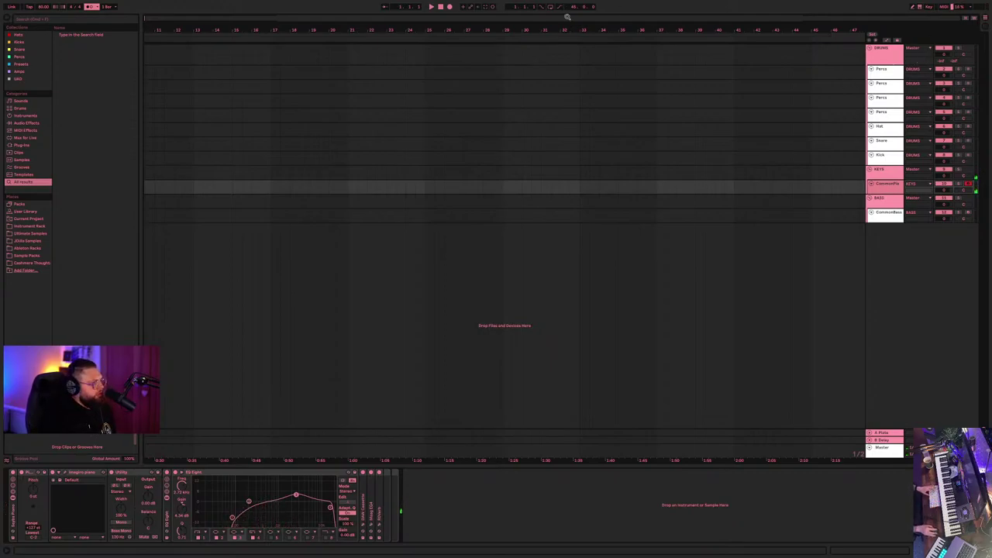
- Try recording a piano take of about four bars on the CommonPiano track from bar 1
click(438, 8)
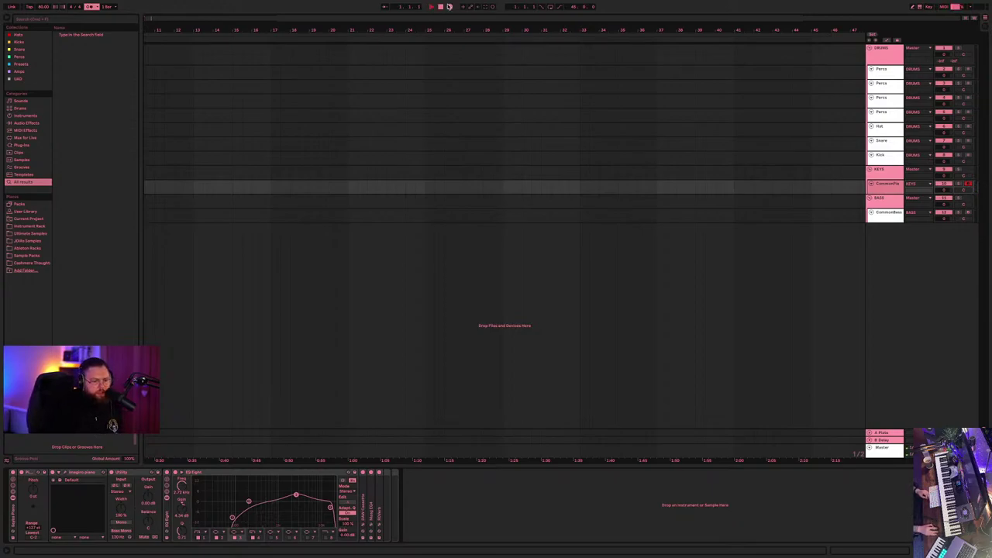
click(449, 6)
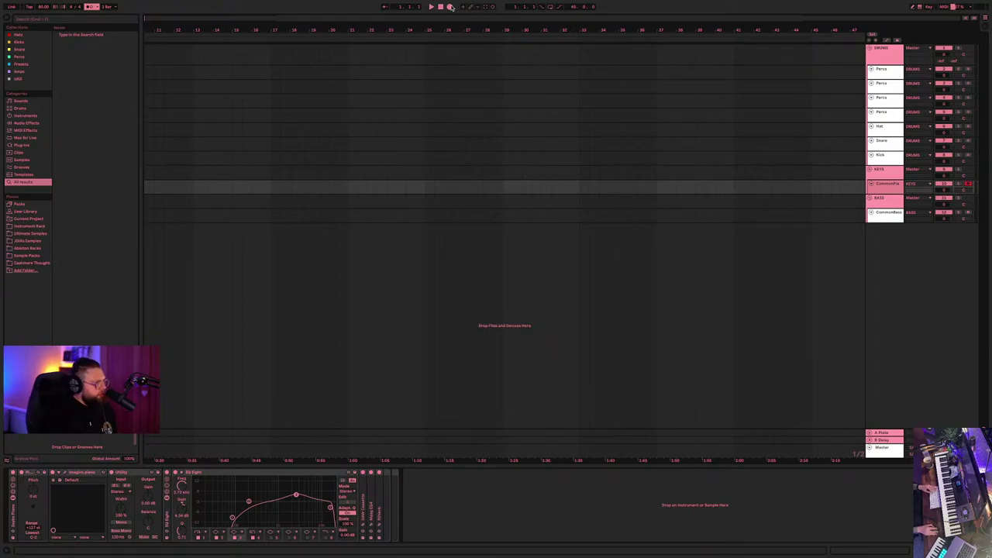
click(450, 7)
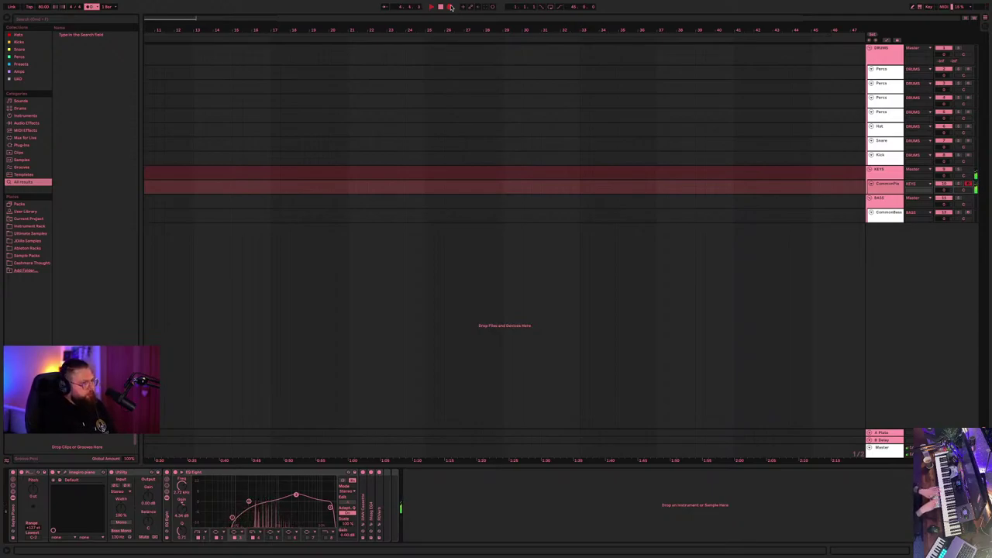
click(450, 7)
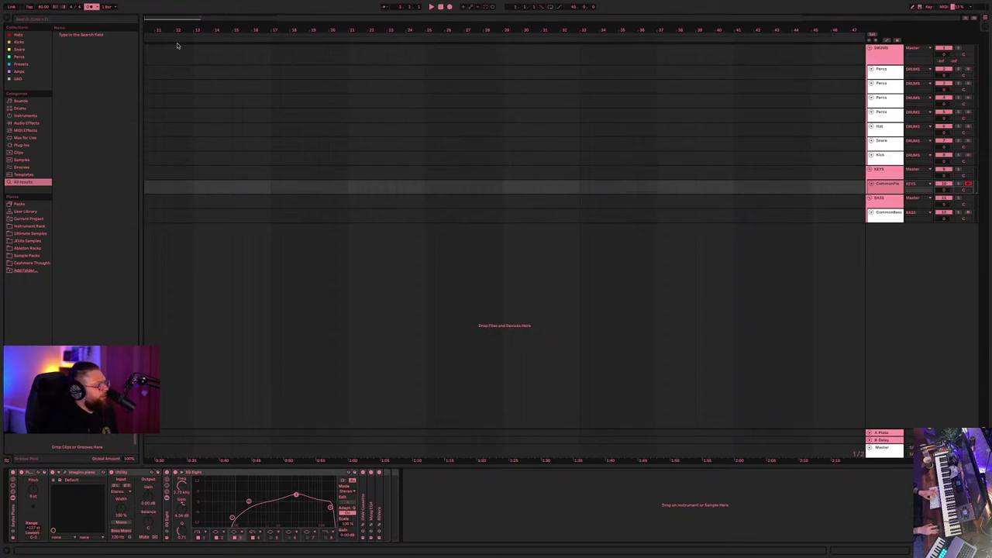
click(159, 15)
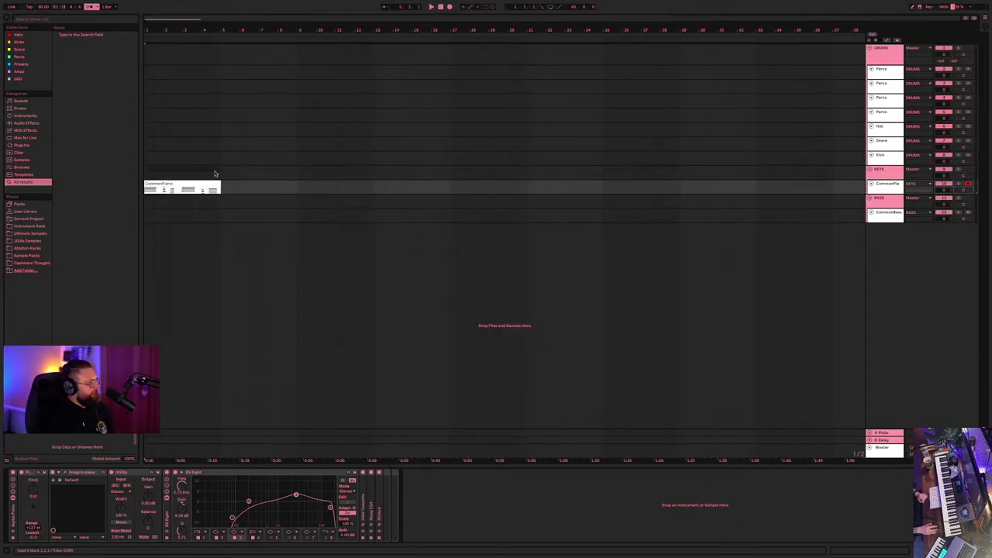
- Play back the recorded piano clip, delete it and return the playhead to the start
key(space)
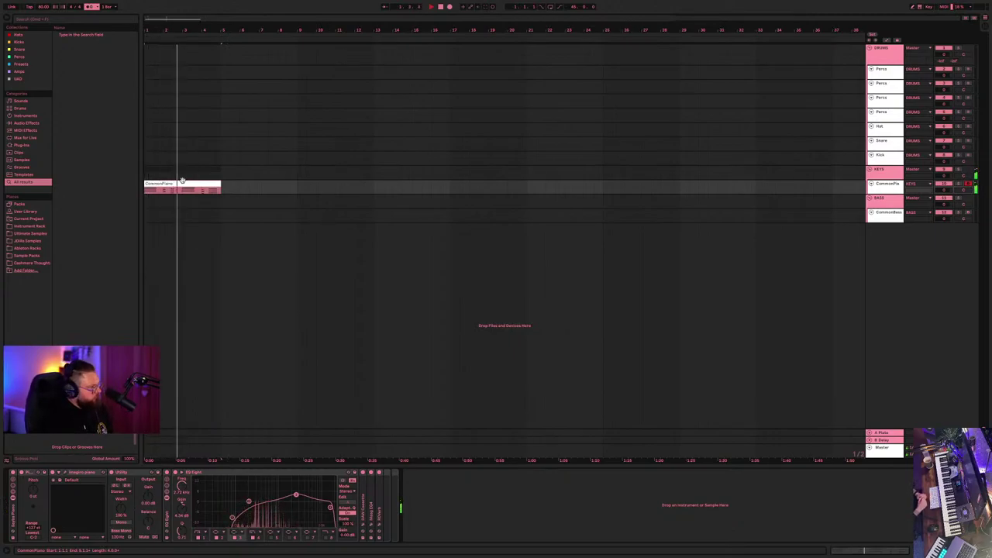
key(space)
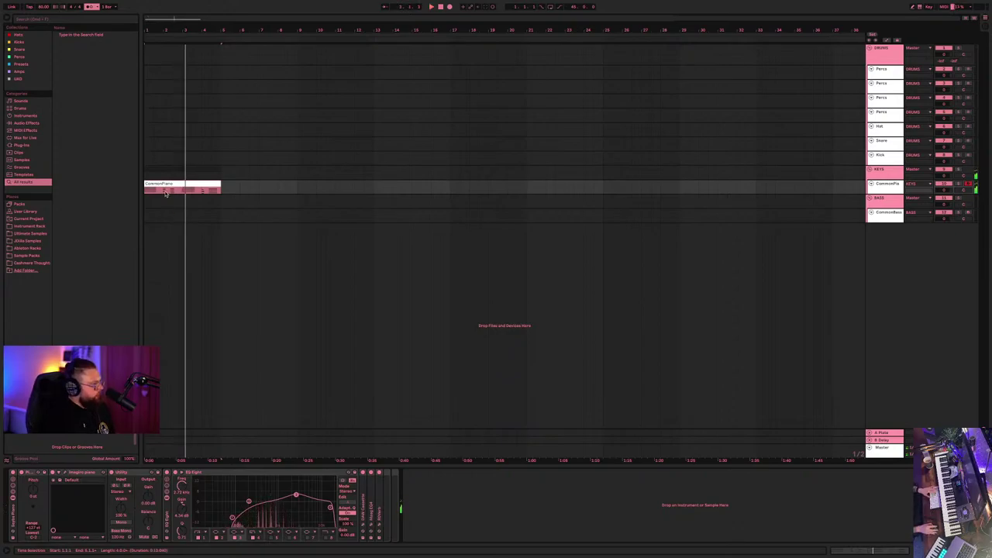
click(168, 182)
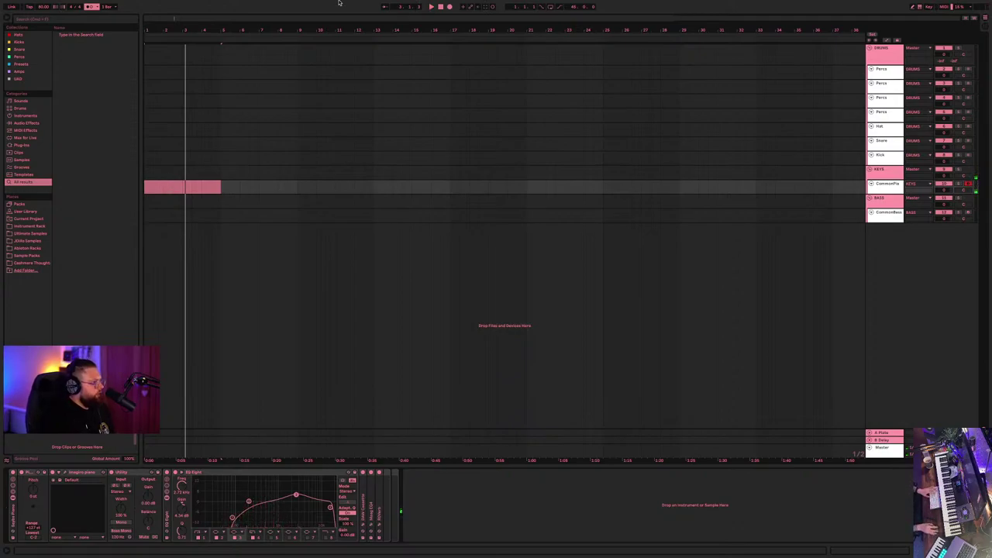
click(439, 6)
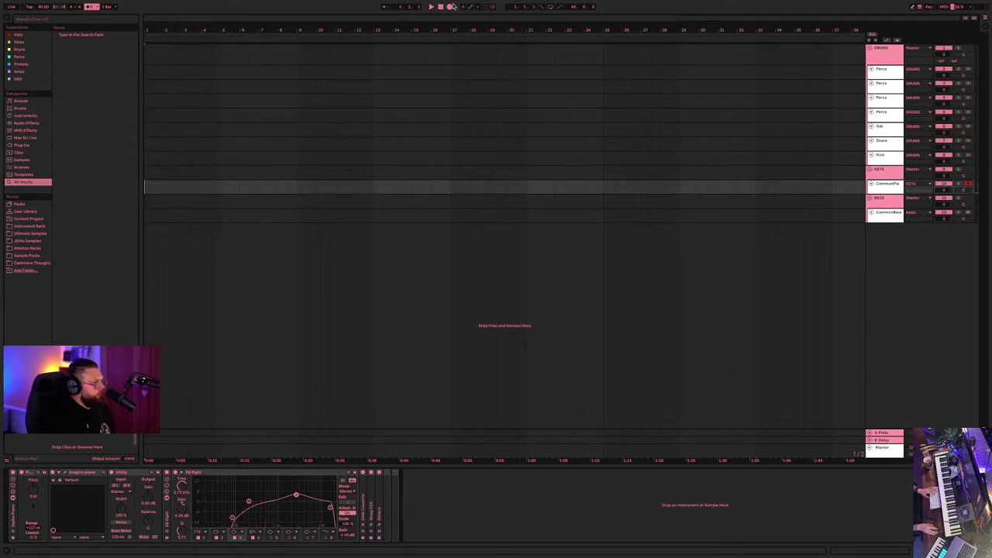
- Check the computer-keyboard mappings for the shortcut assigned to Global Record
mouse_move(444, 2)
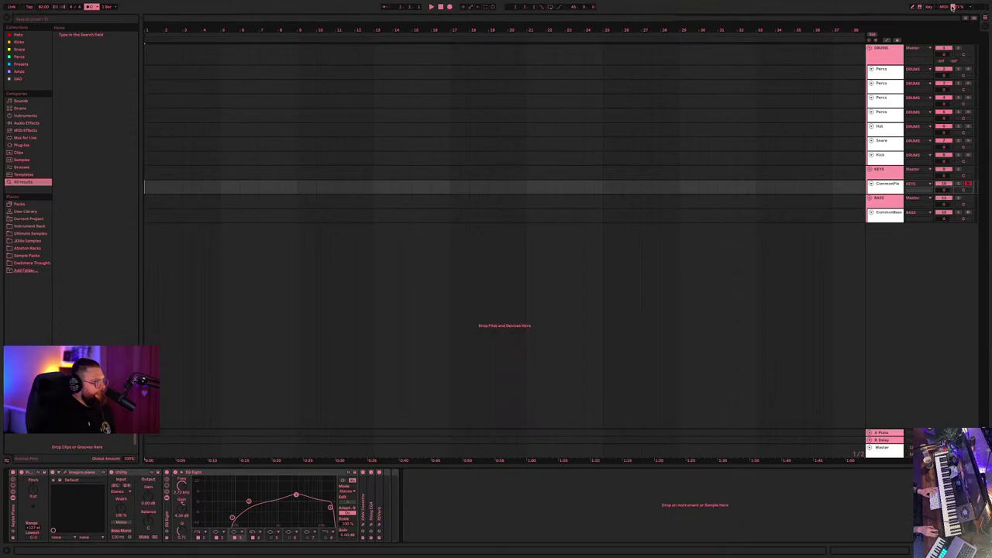
click(927, 7)
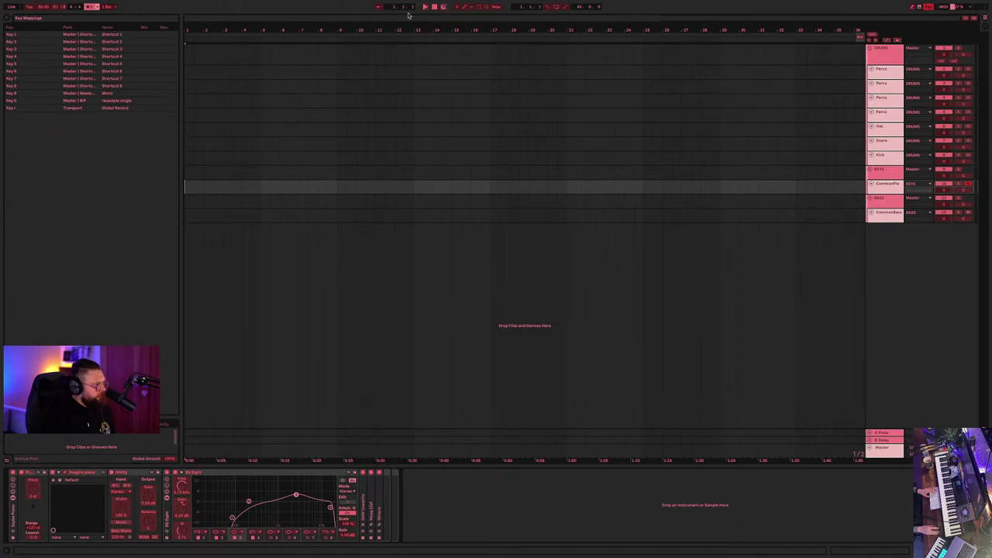
click(928, 8)
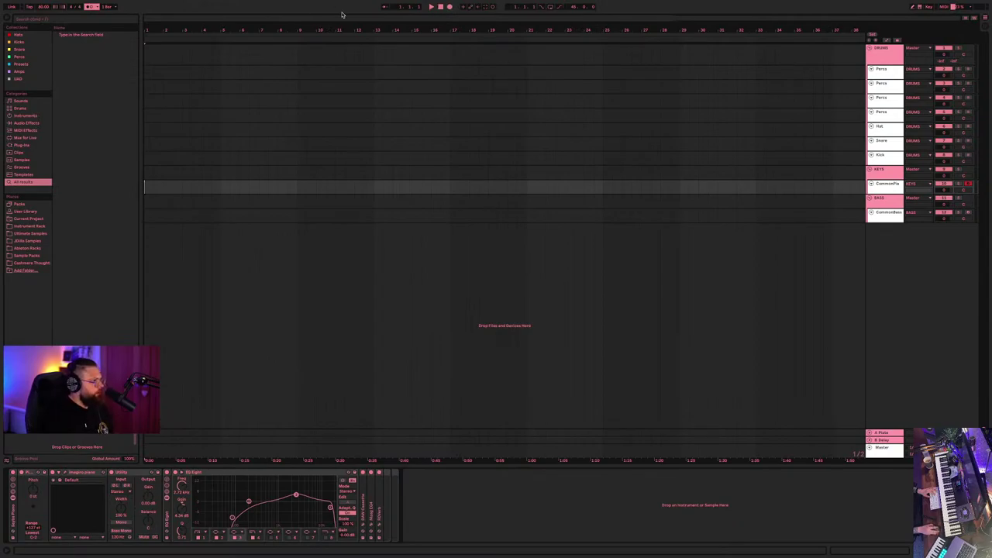
- Record a new piano take on the CommonPiano track from bar 1 and trim the clip to four bars
click(393, 11)
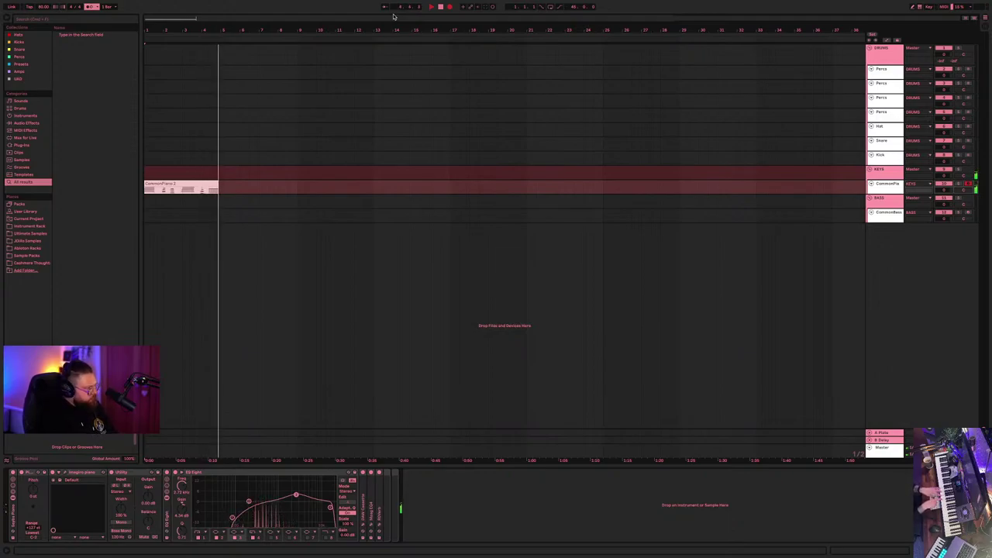
key(space)
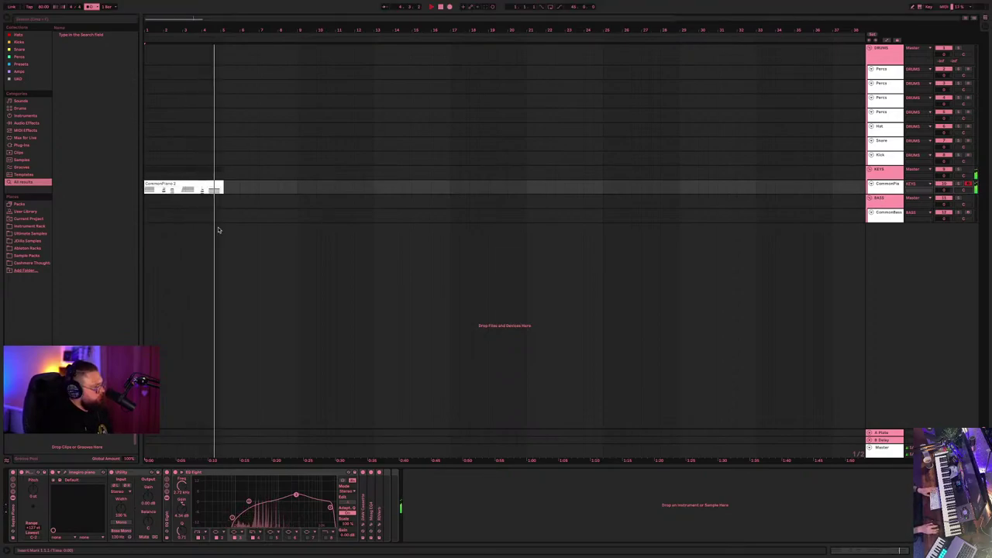
click(215, 187)
key(space)
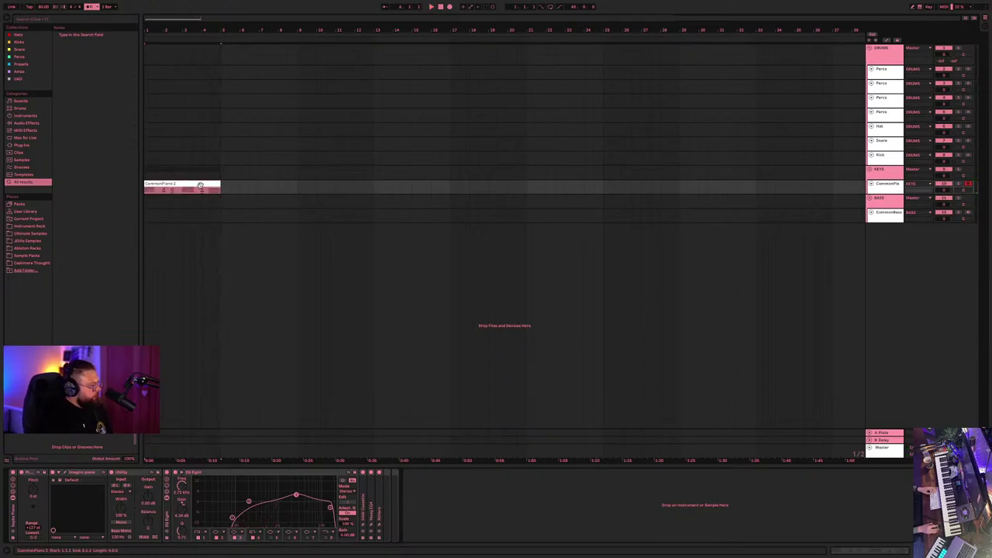
- Duplicate the four-bar piano clip three times so the loop fills bars 1 to 16
key(super+d)
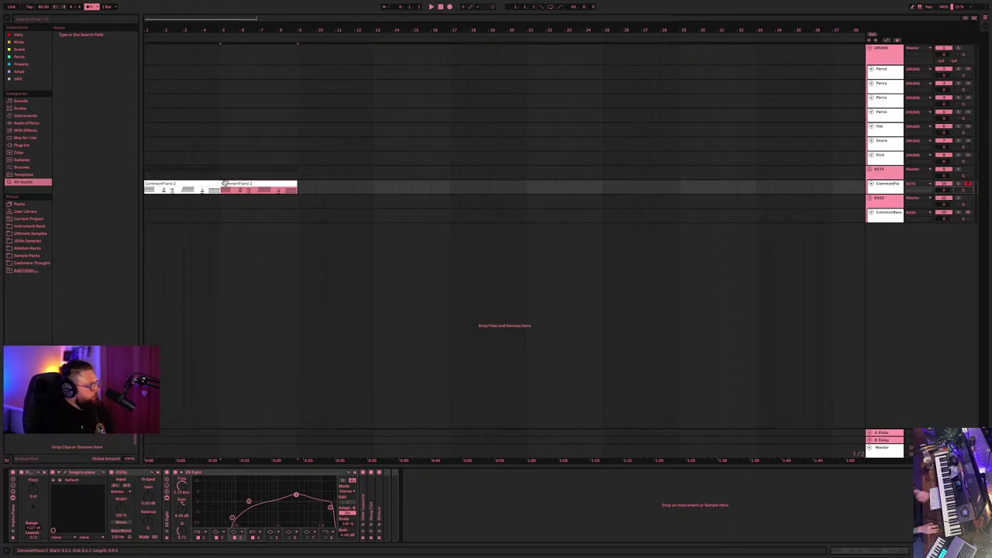
key(super+d)
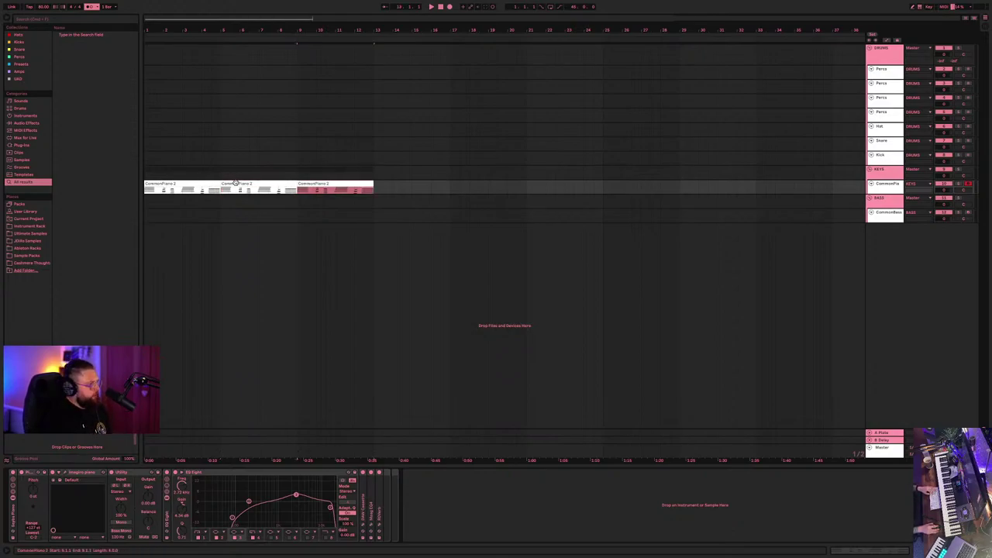
key(super+d)
click(204, 184)
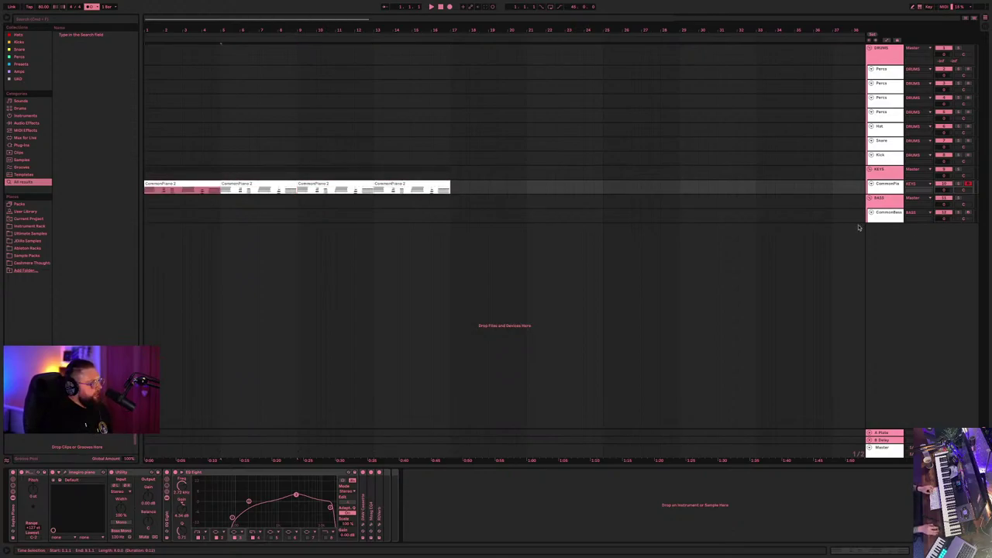
- Inspect the Imagiro piano instrument's settings on the CommonPiano track and close its window
click(892, 190)
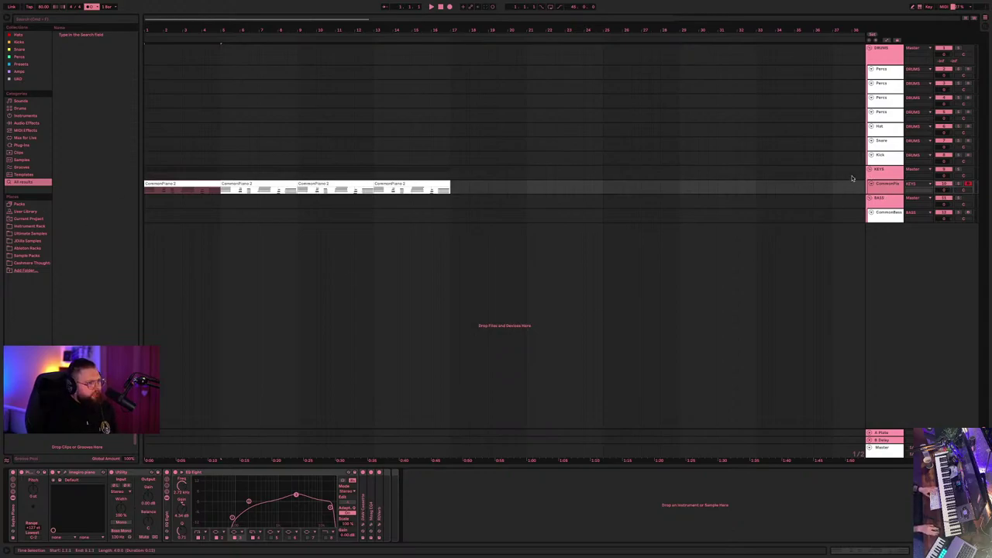
click(65, 472)
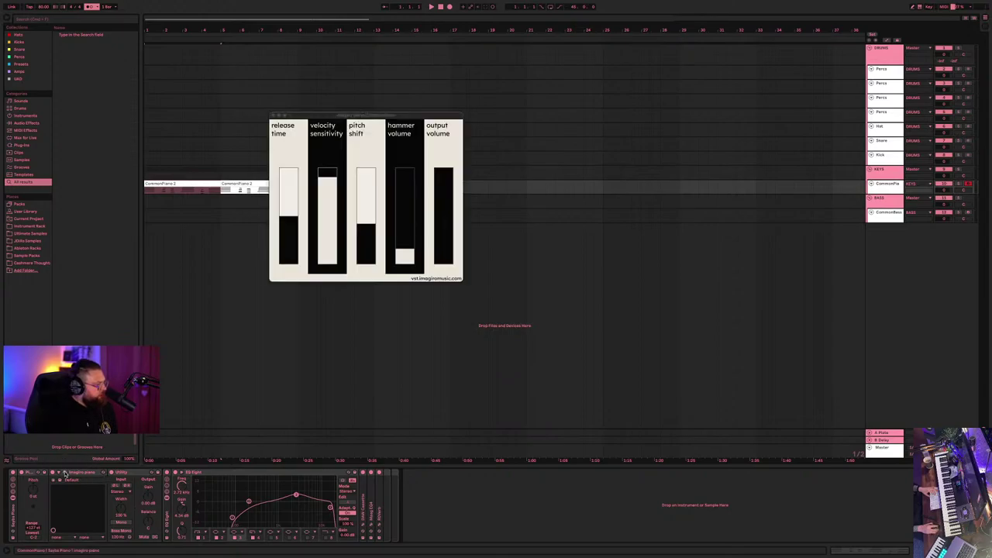
click(272, 115)
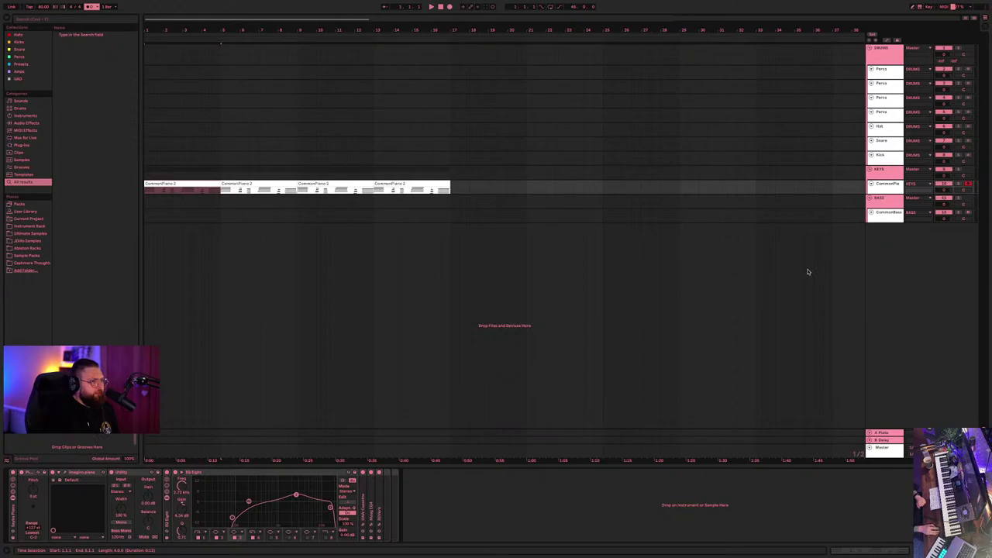
- Review the KEYS group track's effects and mixer channel in Session View, and return to the arrangement
click(885, 178)
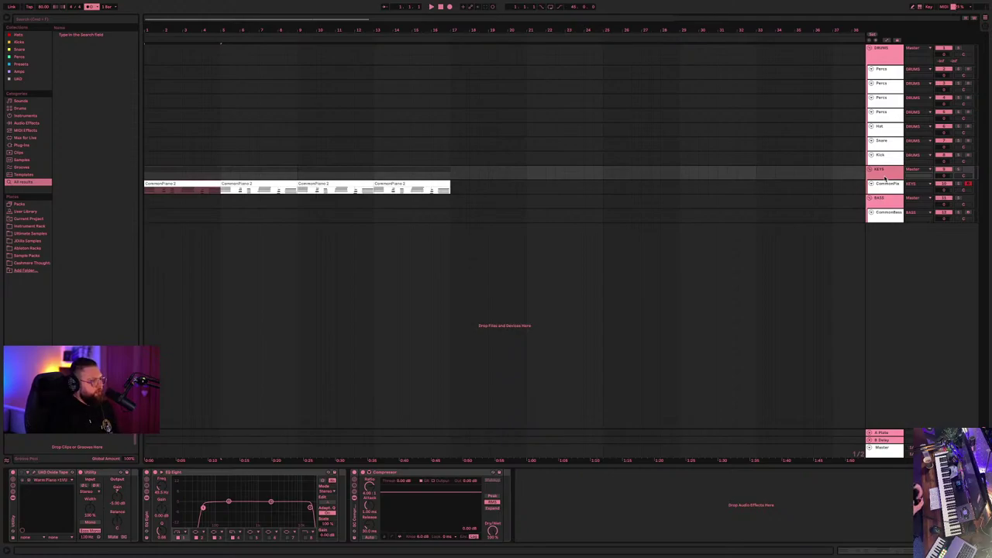
key(Tab)
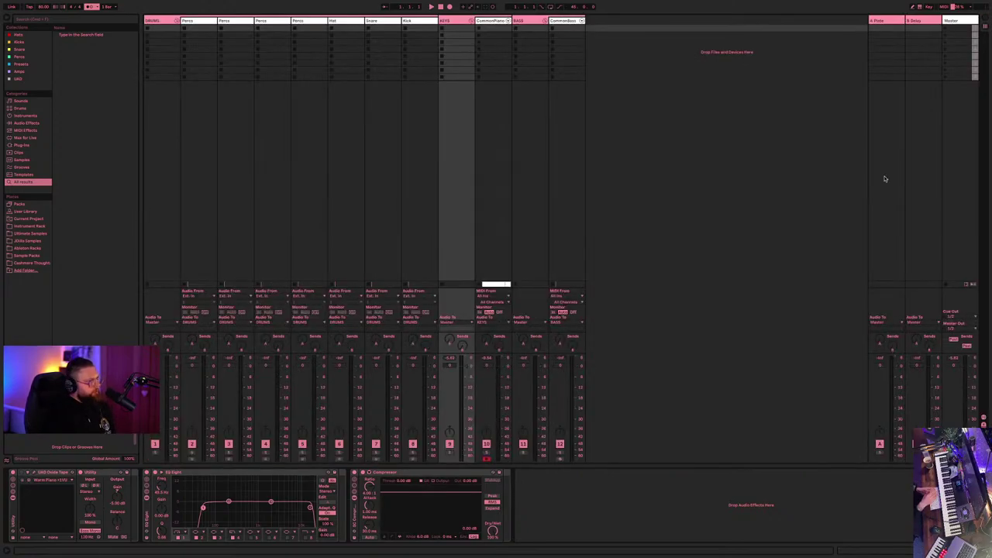
key(Tab)
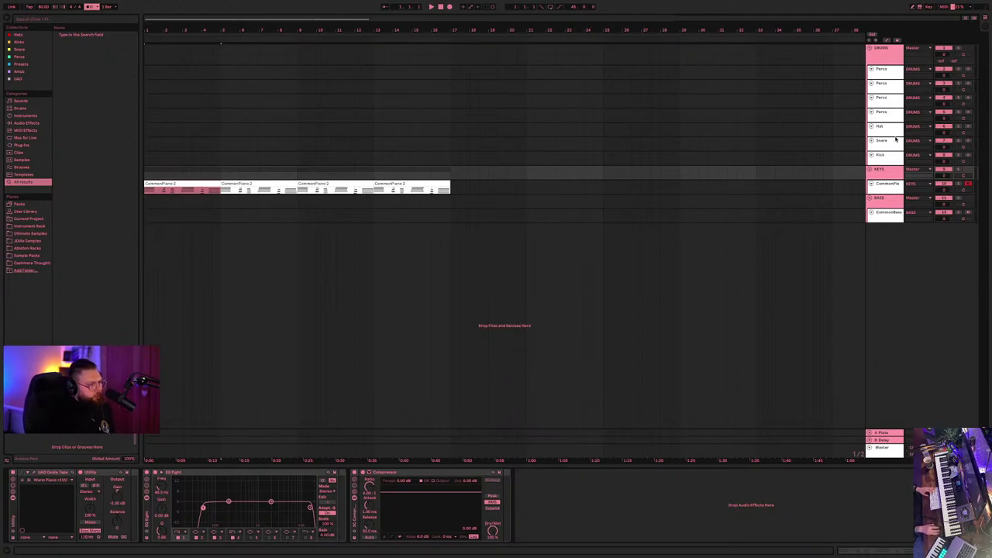
- Search the browser for "rc-20", add RC-20 Retro Color to the CommonPiano track and open it while the piano loop plays
click(73, 22)
text(rc-20)
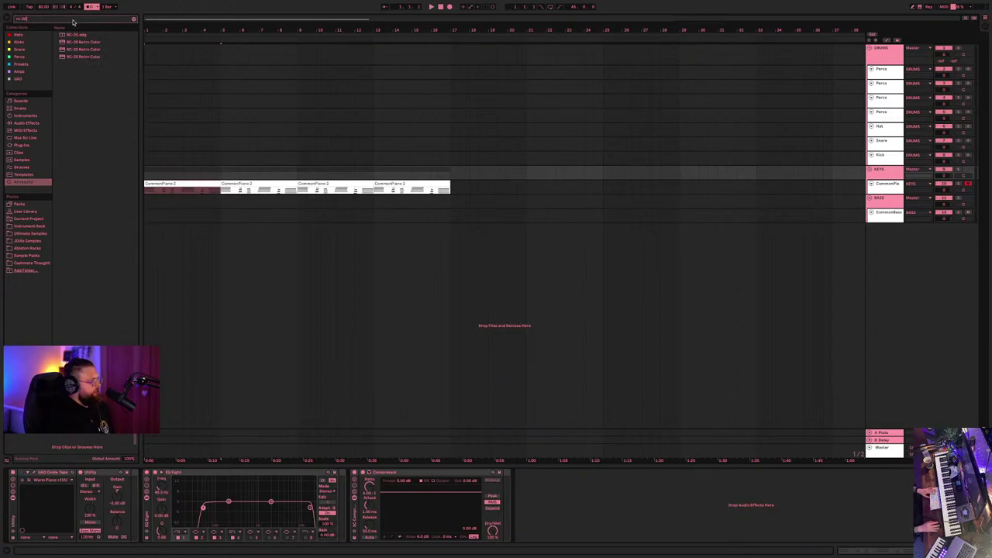
click(86, 41)
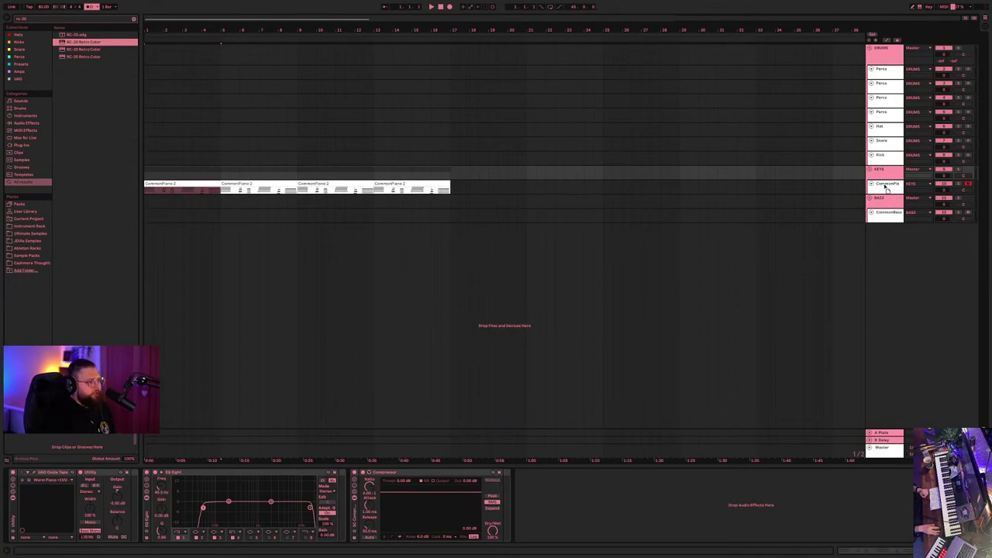
click(883, 184)
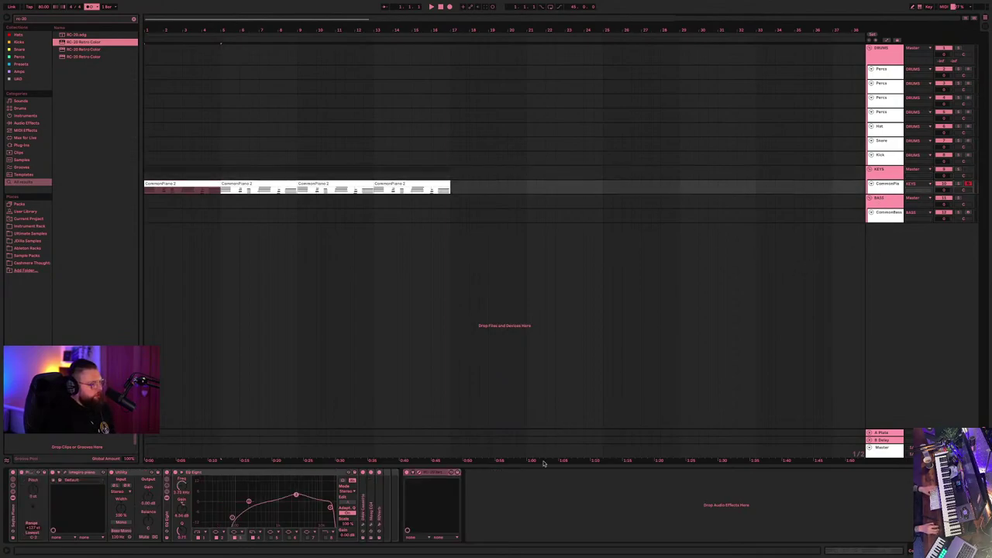
click(421, 472)
key(space)
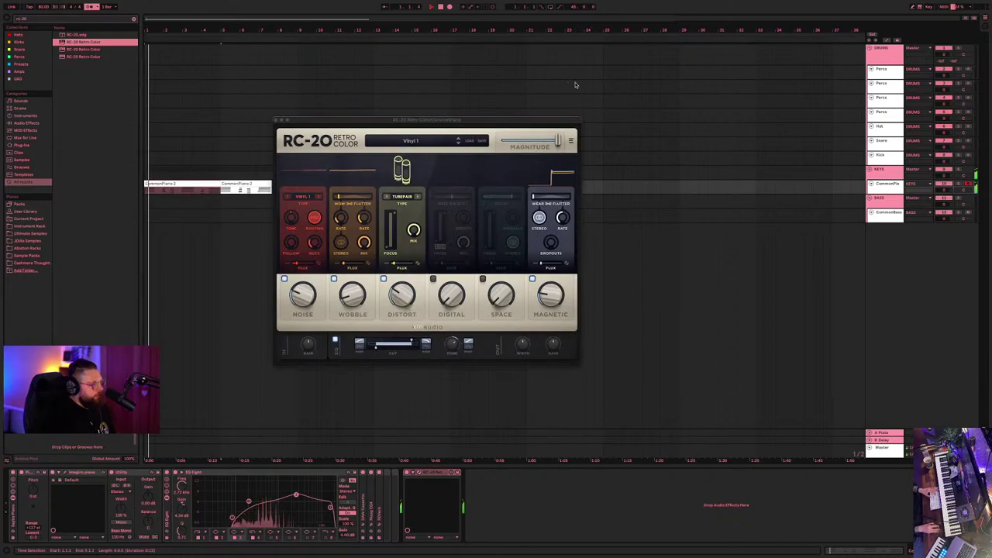
- Load RC-20's Vinyl 3 preset on the piano and adjust the Noise and Wobble amounts
click(458, 142)
click(458, 142)
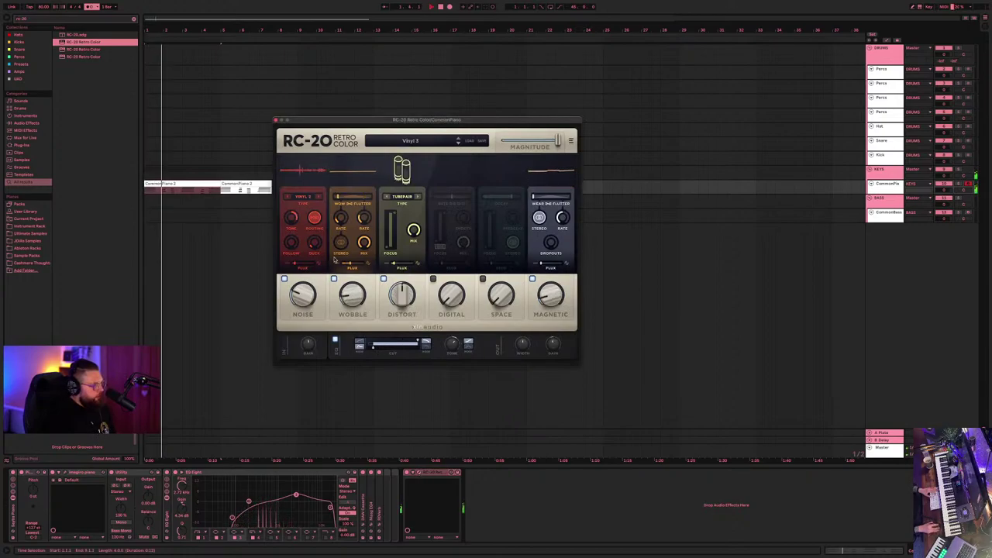
drag(295, 310, 295, 302)
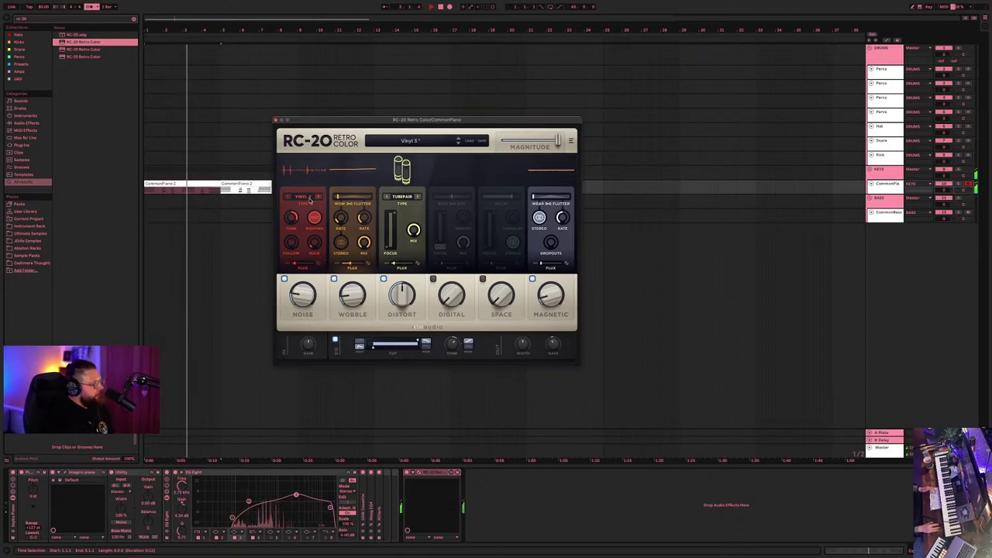
drag(357, 304, 372, 451)
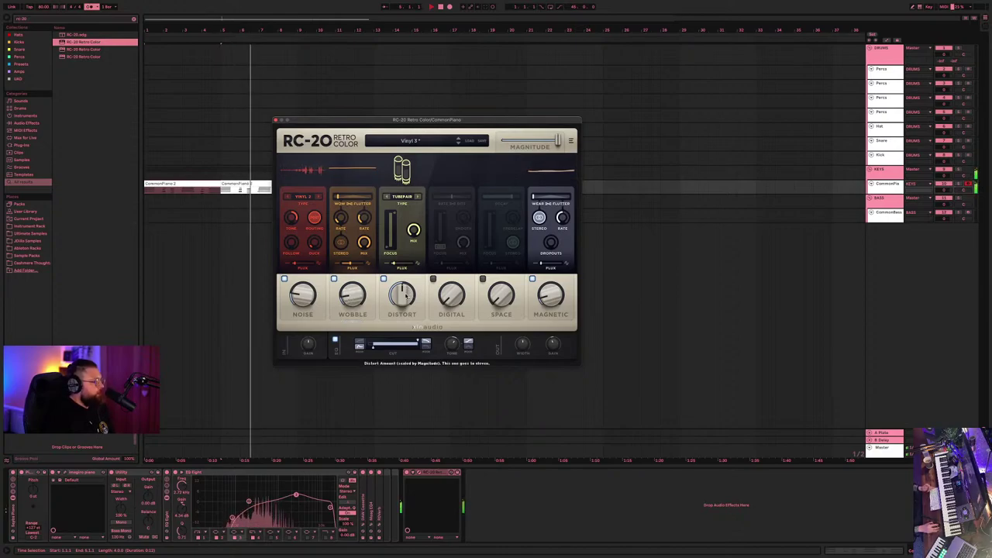
- Enable RC-20's Digital and Space modules, and close the plug-in window
mouse_move(412, 294)
click(433, 279)
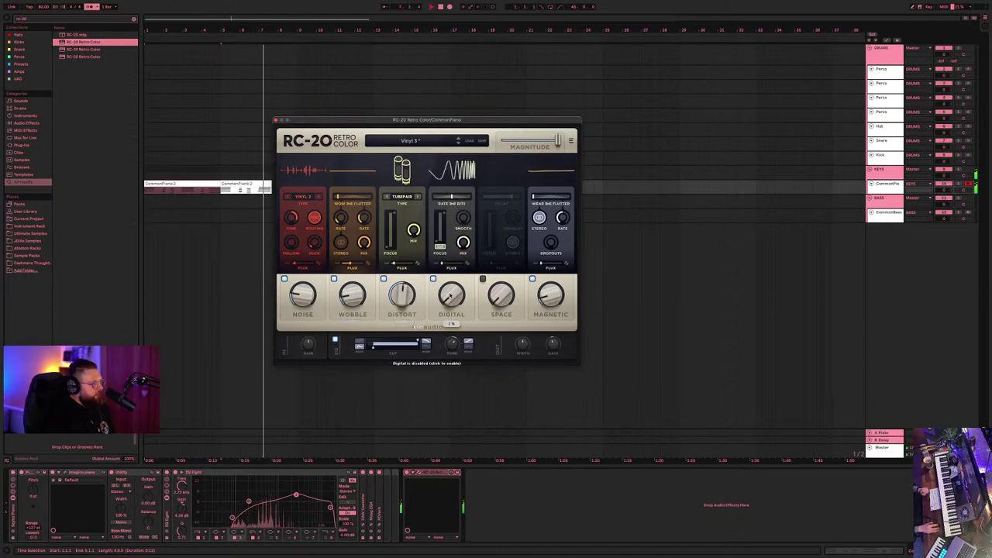
click(482, 278)
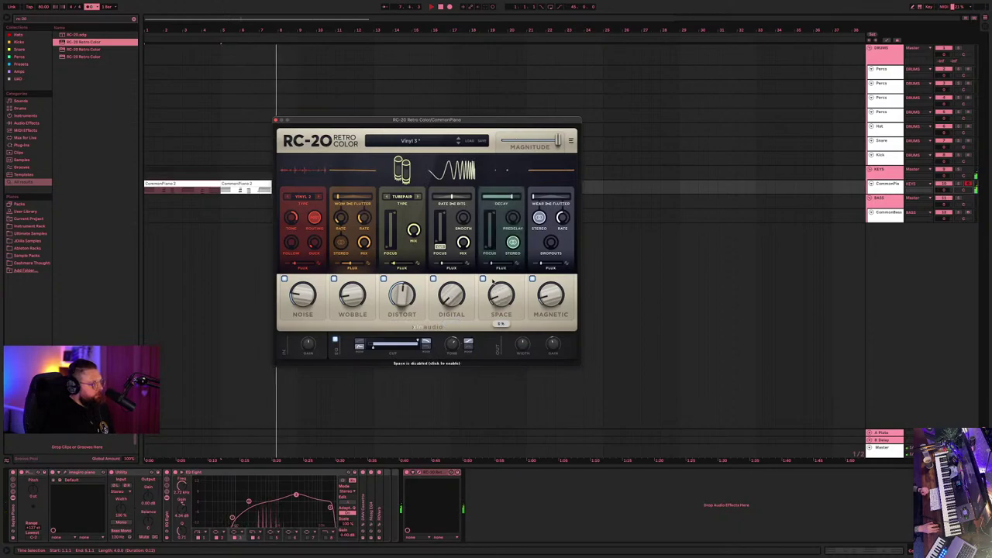
mouse_move(553, 302)
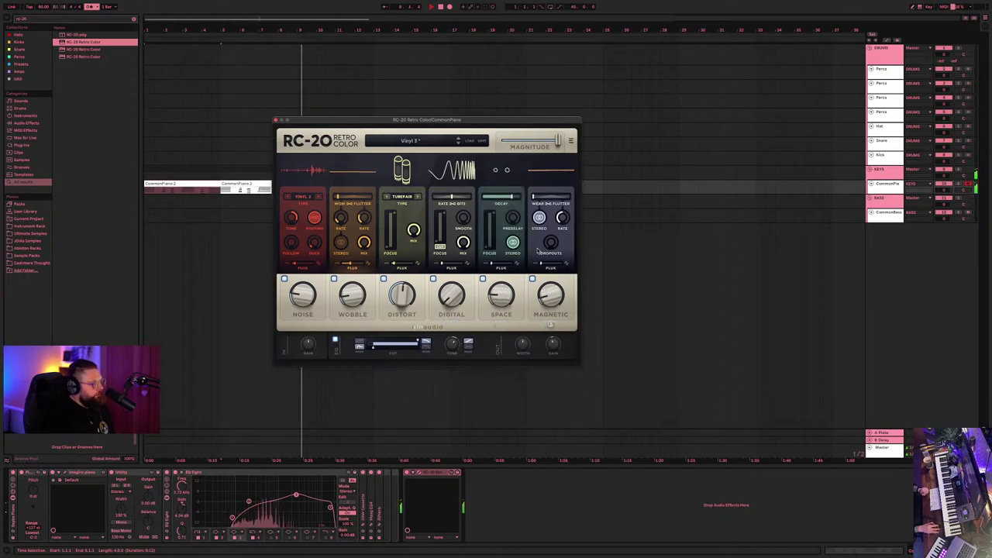
click(406, 474)
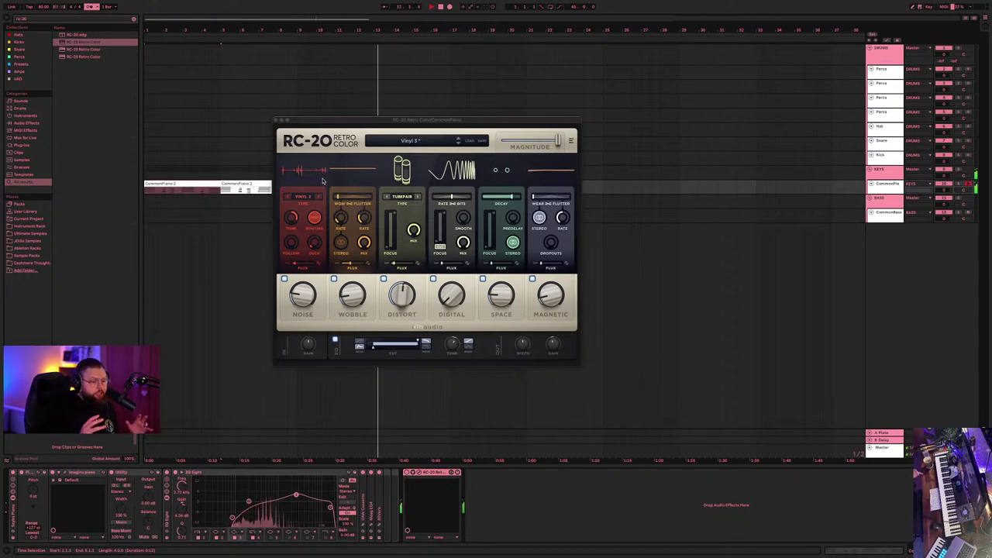
click(275, 121)
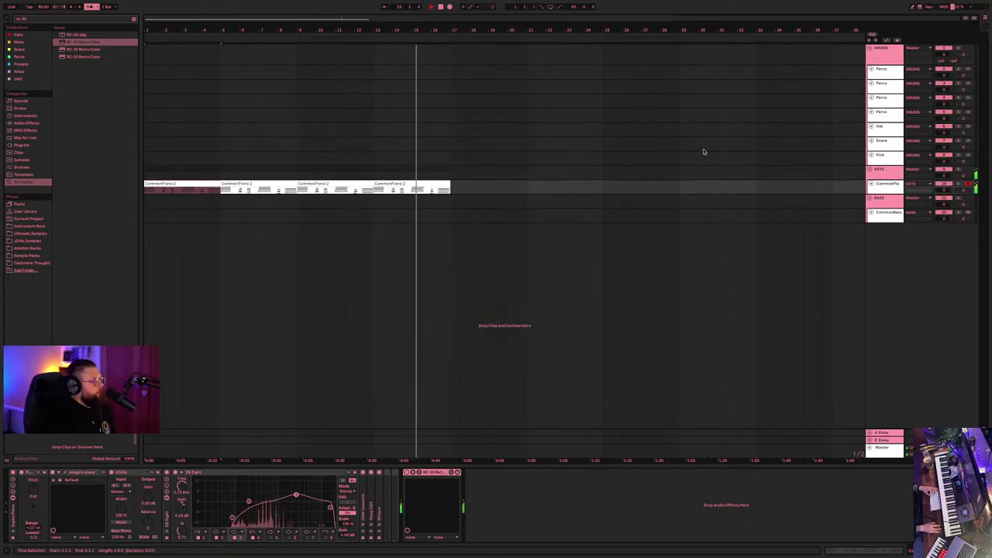
- Play the processed piano loop on the CommonPiano track and clear the browser search
click(884, 185)
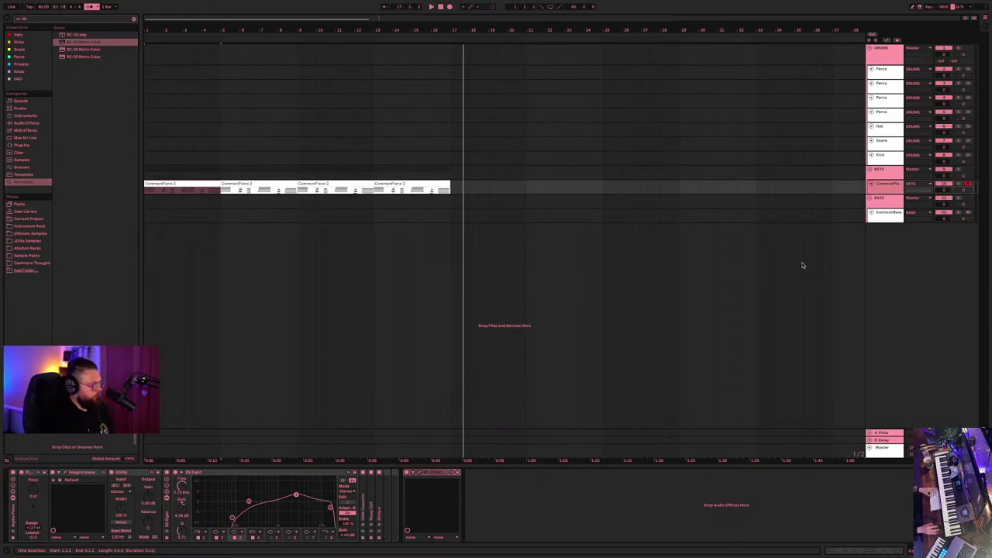
key(space)
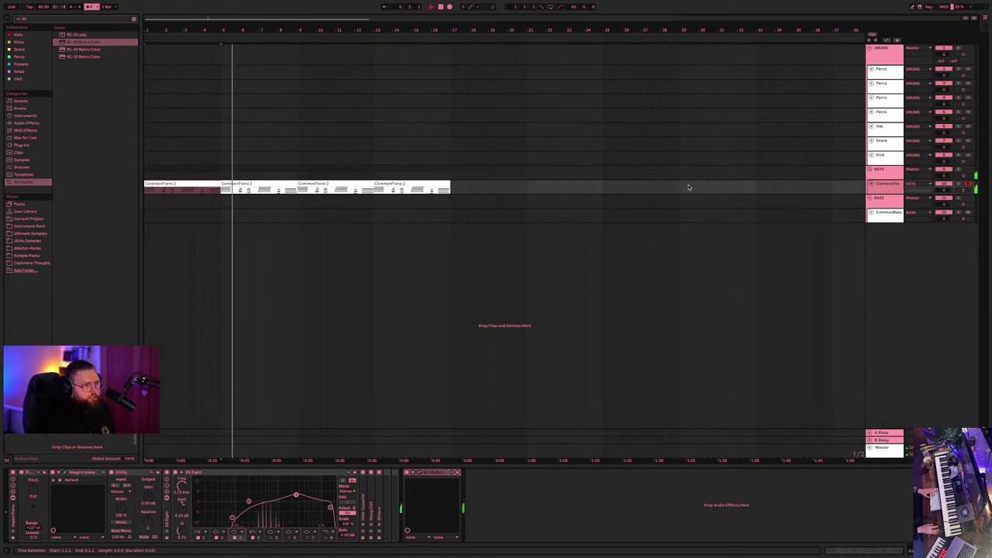
click(133, 20)
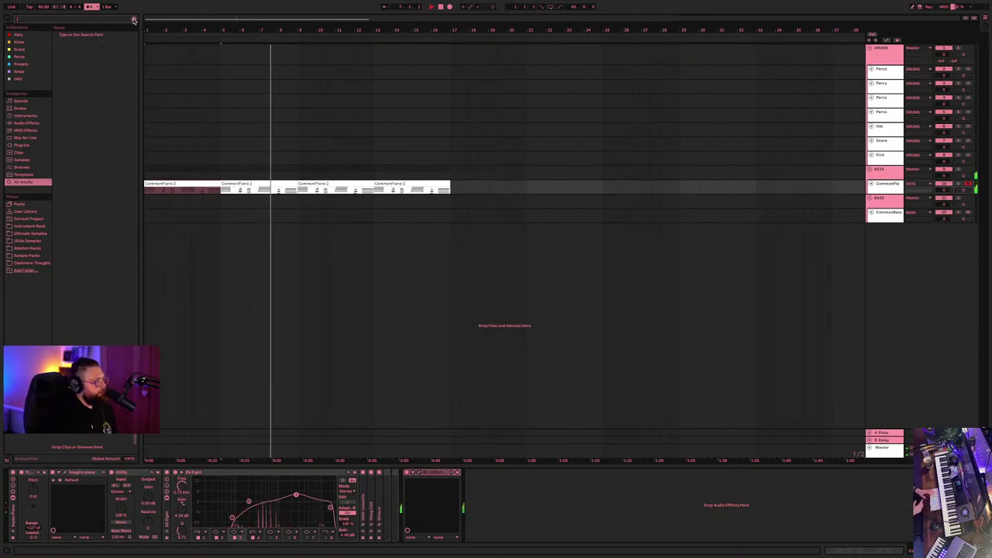
mouse_move(170, 5)
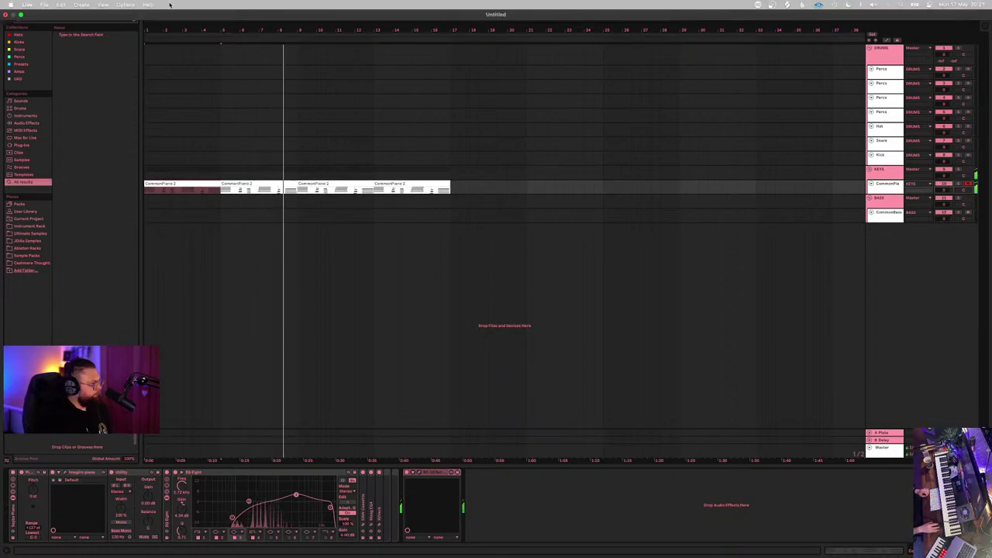
- Audition samples from the Kicks collection against the piano loop, starting playback at the second piano clip
click(267, 184)
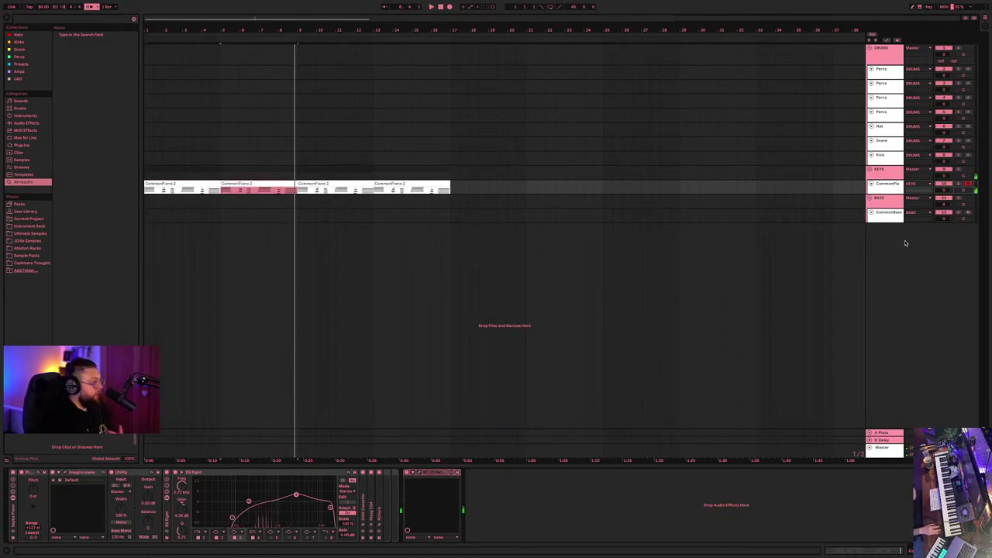
click(19, 42)
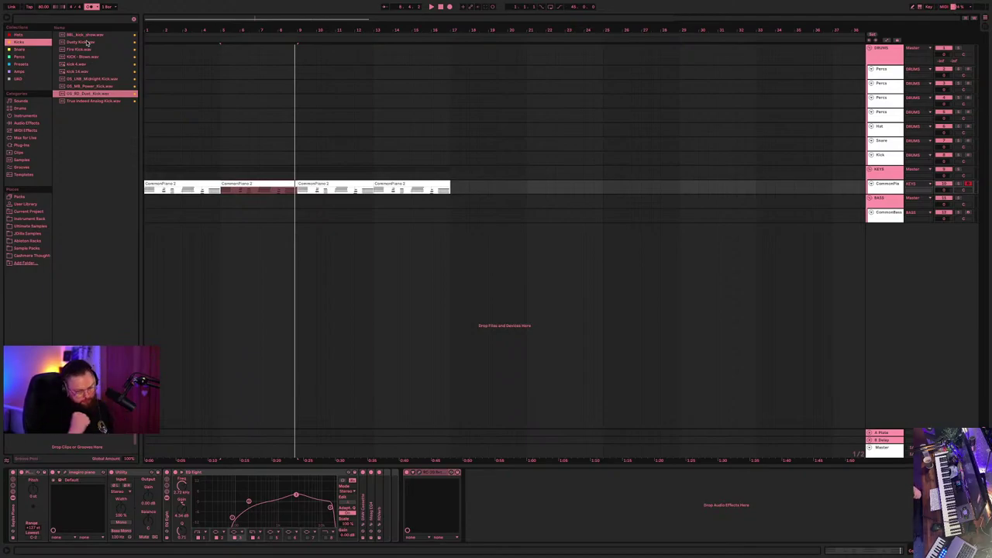
key(space)
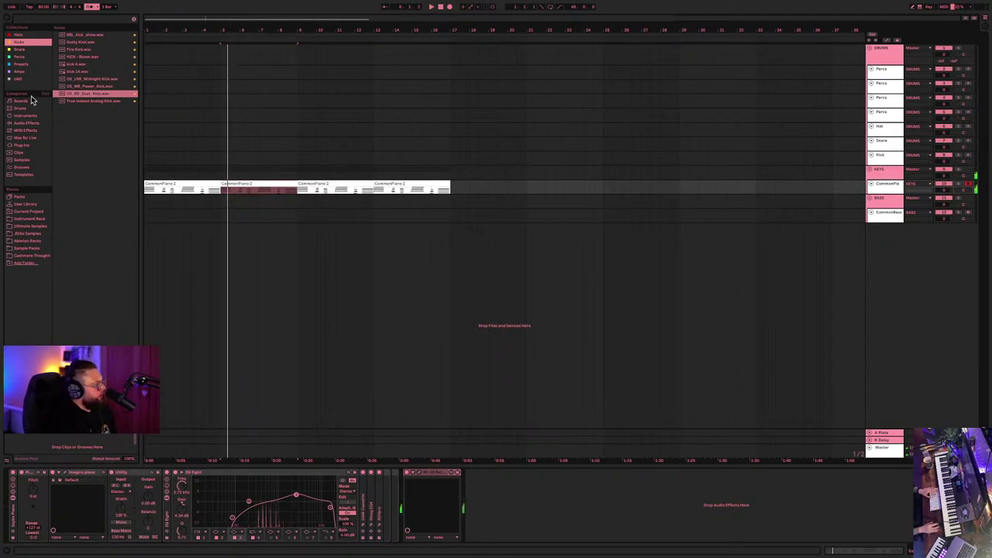
click(82, 43)
click(77, 78)
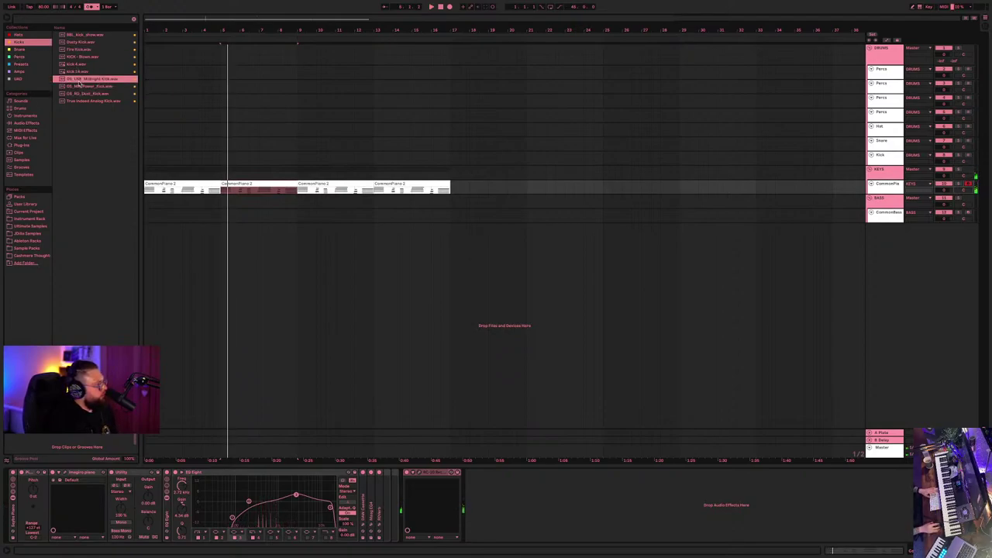
click(78, 93)
click(78, 100)
click(78, 86)
click(77, 49)
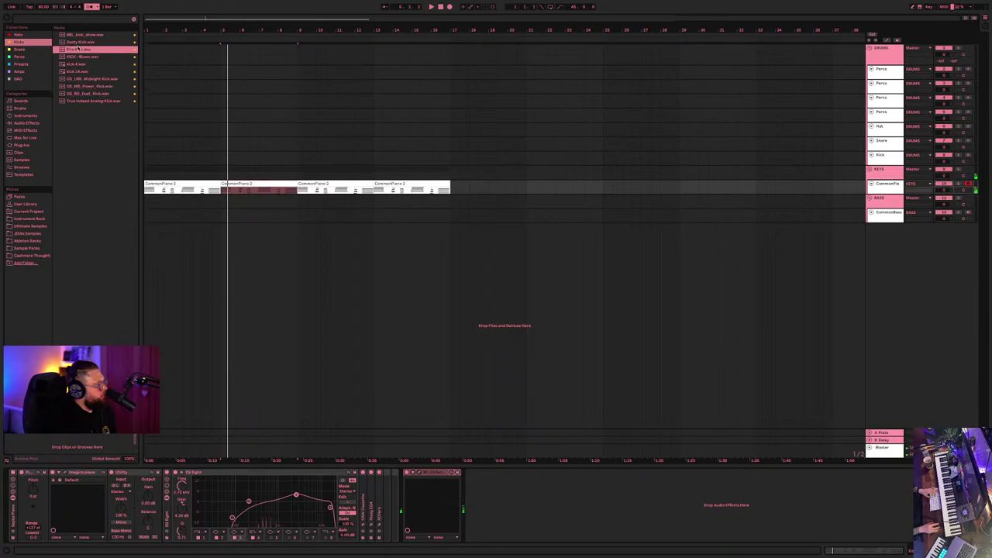
click(78, 42)
click(77, 93)
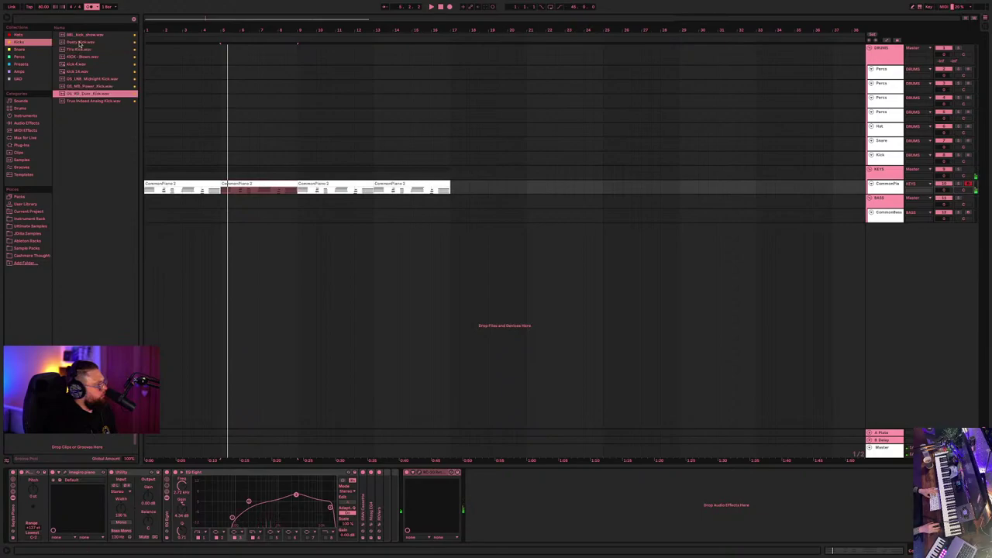
click(81, 42)
- Place the Dust Kick sample on the Kick track at beat three of bar 1
click(79, 93)
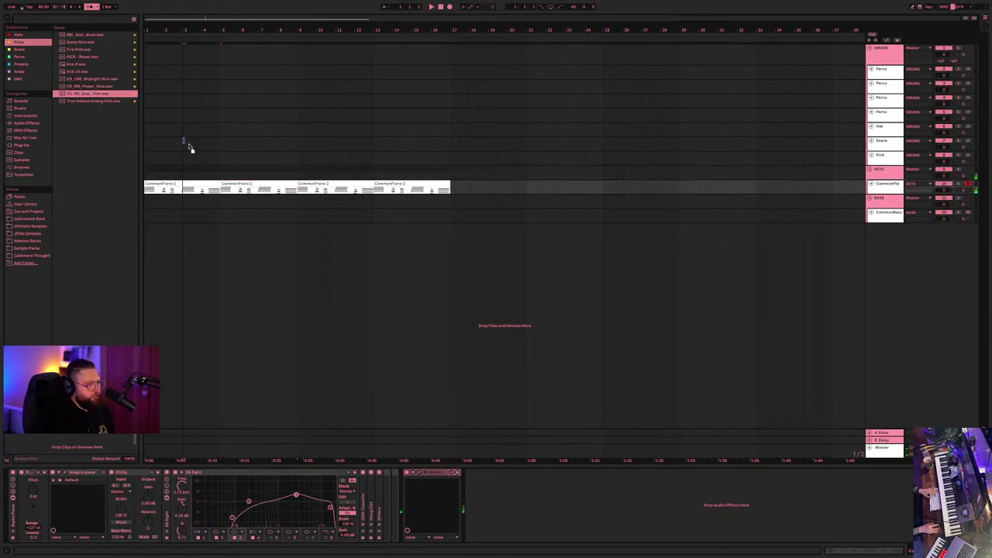
click(152, 172)
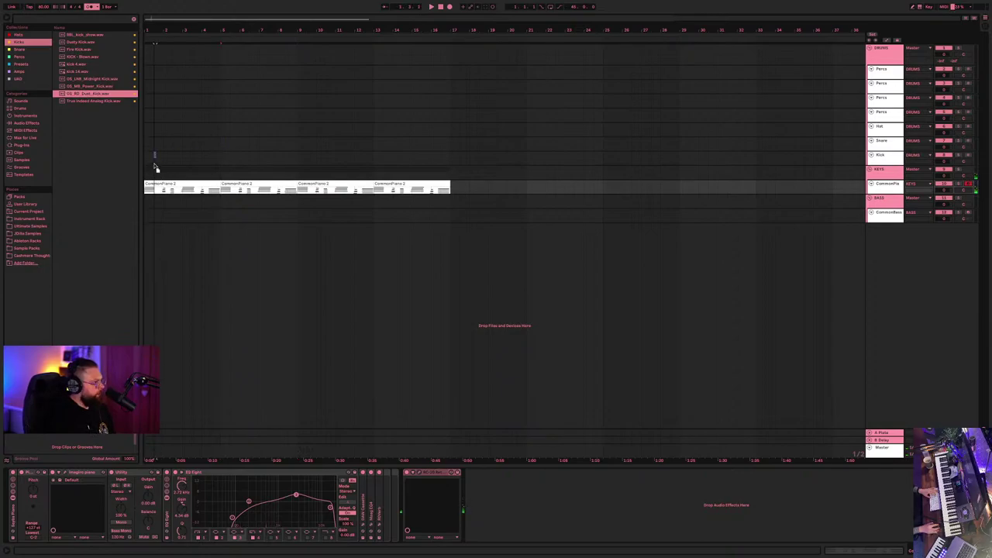
click(156, 160)
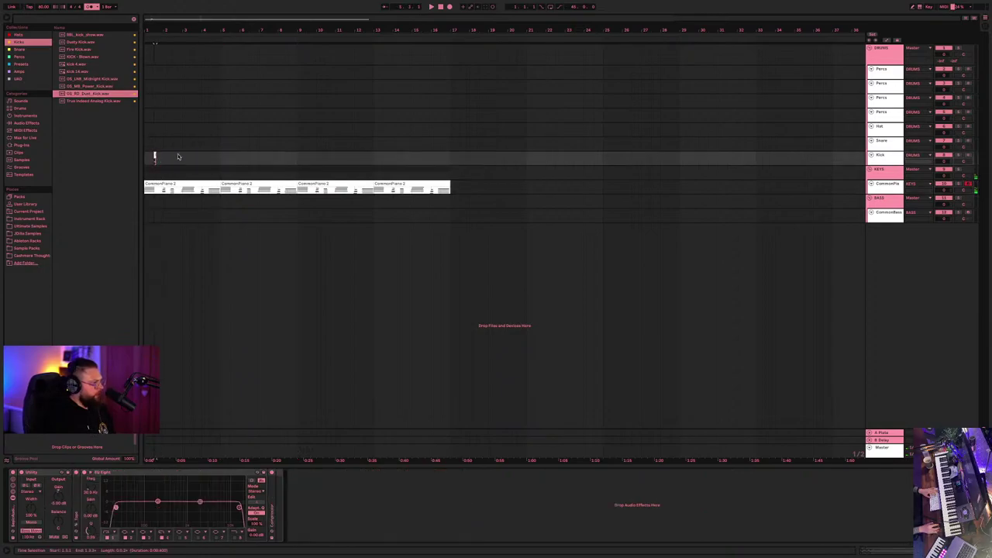
- Review the Snare and Hat tracks and the device chain of the DRUMS group
click(879, 140)
drag(877, 130, 892, 68)
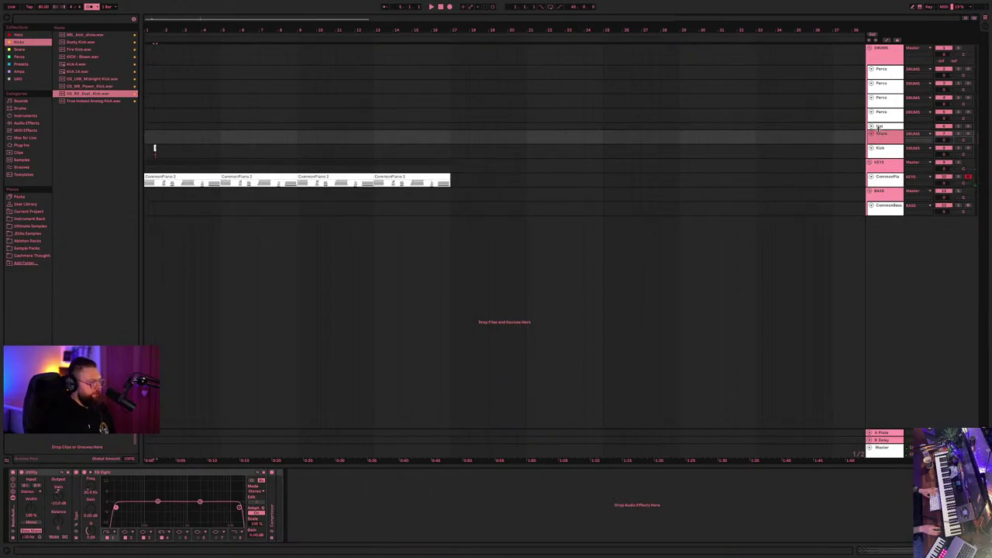
drag(877, 127, 878, 135)
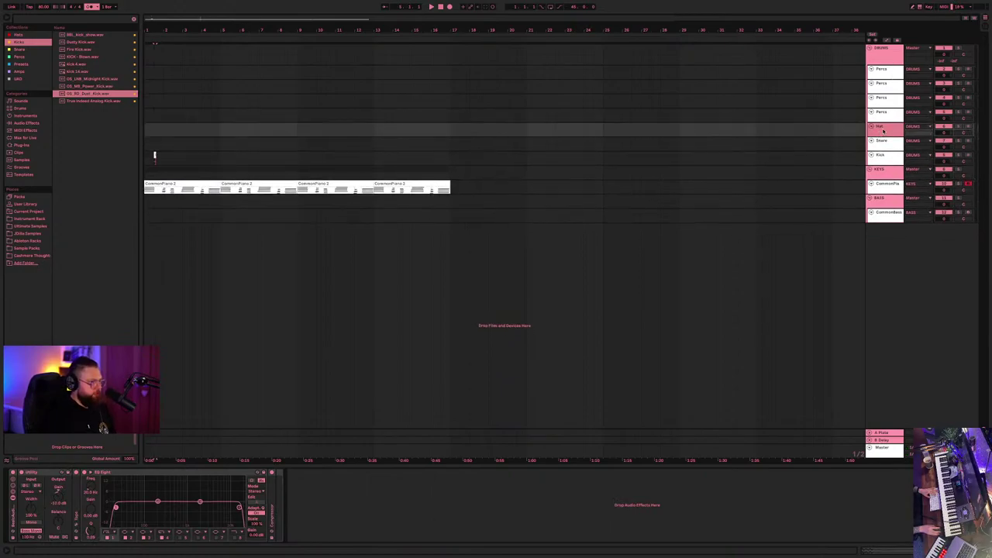
click(874, 48)
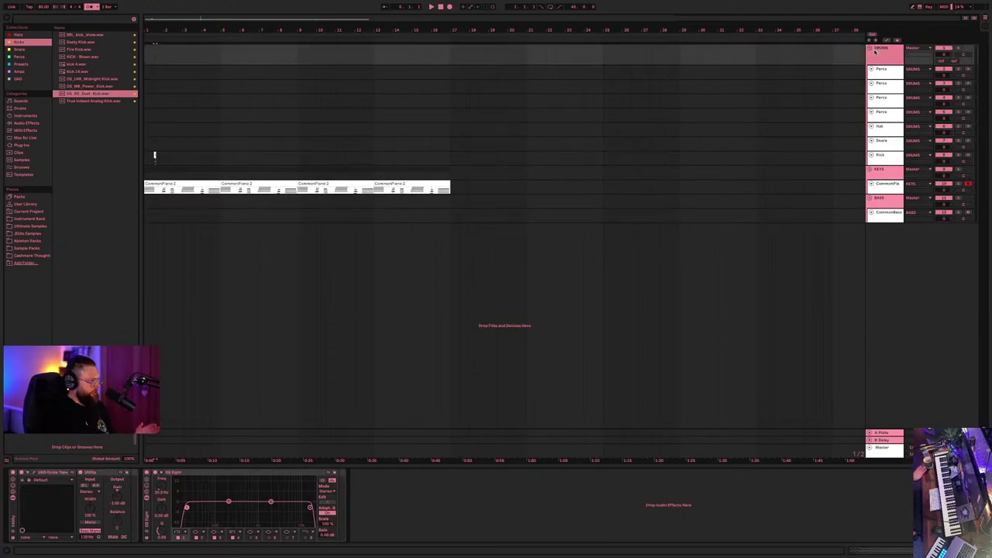
- Try to save the current Live Set as a template in the User Library
mouse_move(169, 3)
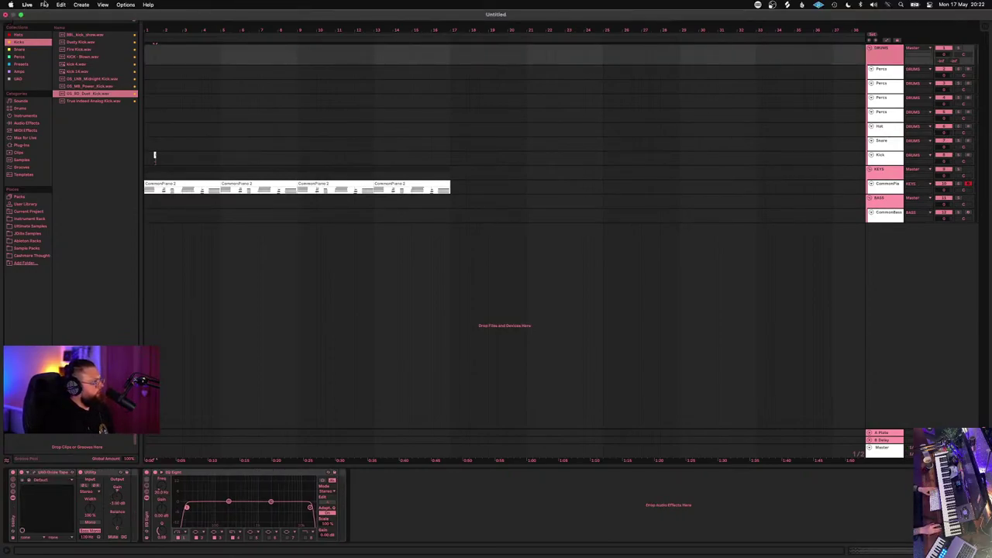
click(44, 4)
click(87, 124)
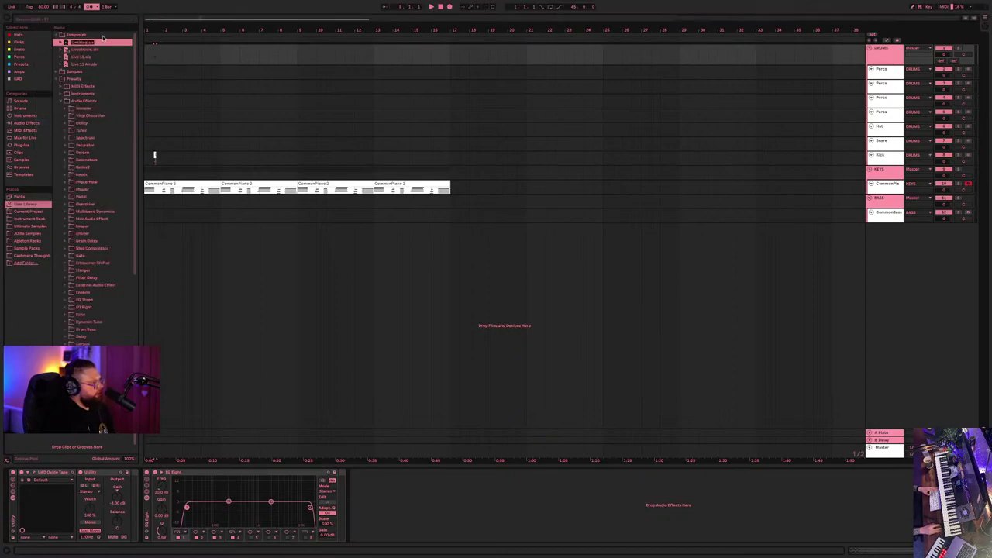
click(499, 141)
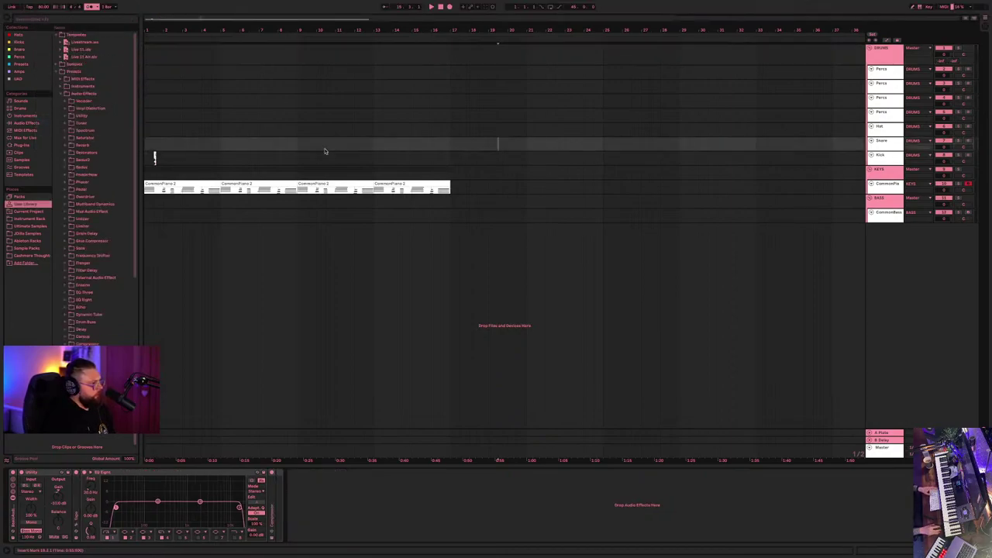
- Move the kick clip to the start of bar 1 and play it with the piano
click(34, 22)
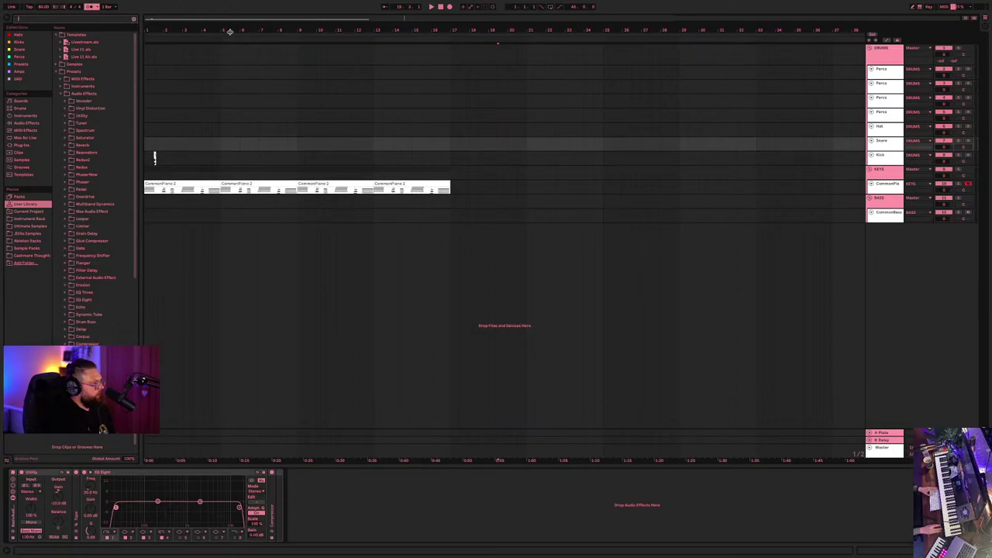
scroll(233, 29, up, 5)
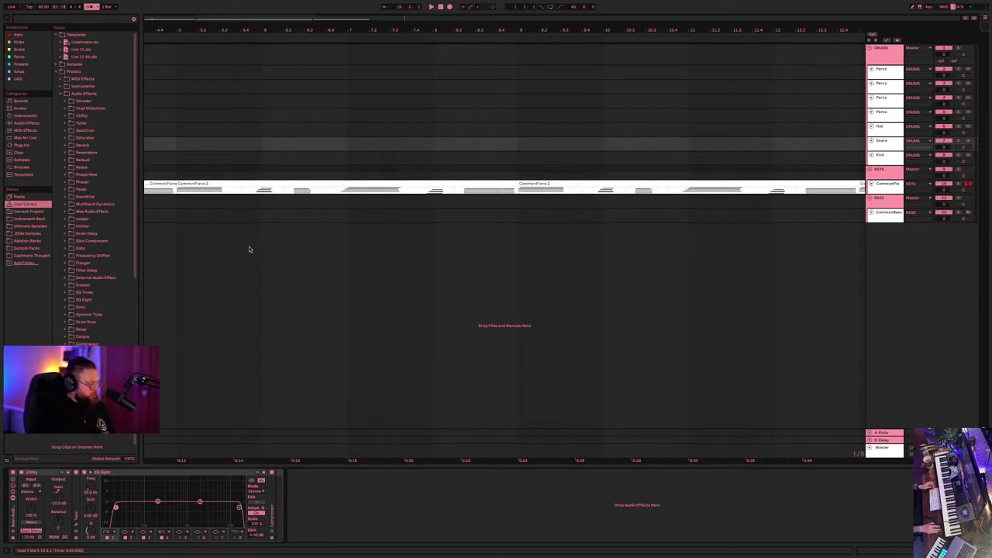
scroll(248, 251, right, 5)
scroll(248, 251, left, 10)
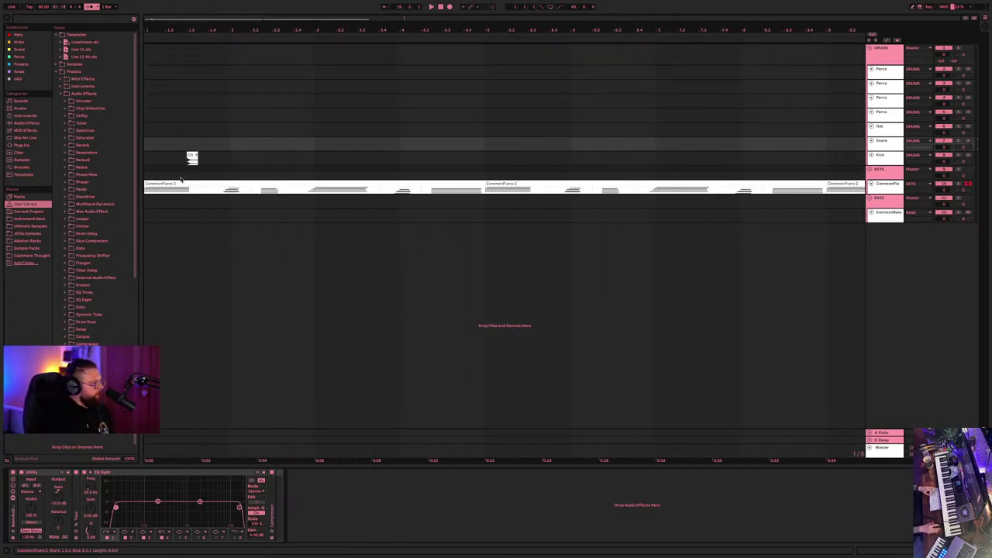
drag(192, 155, 149, 154)
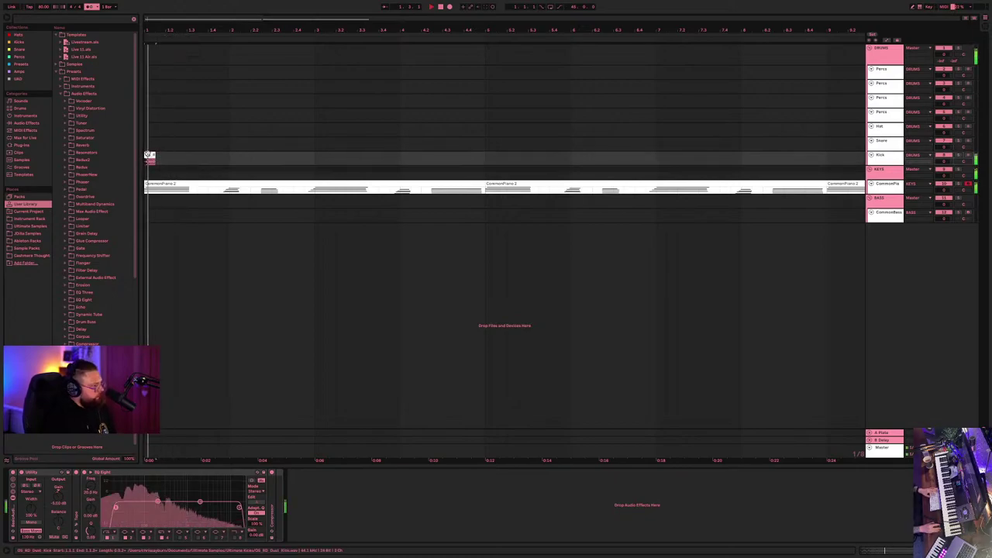
key(space)
key(space)
key(space)
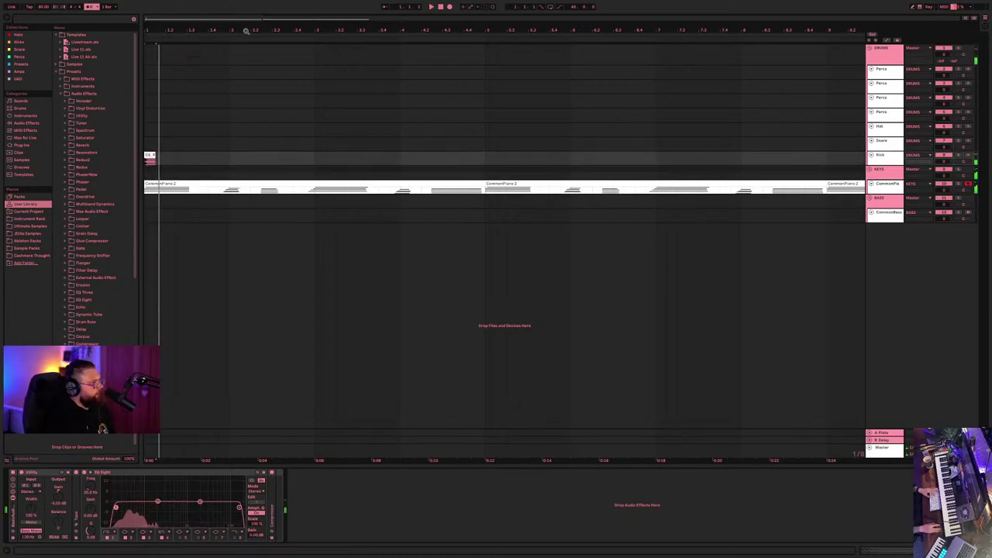
- Audition the snare samples in the Snare collection against the kick and piano
click(24, 51)
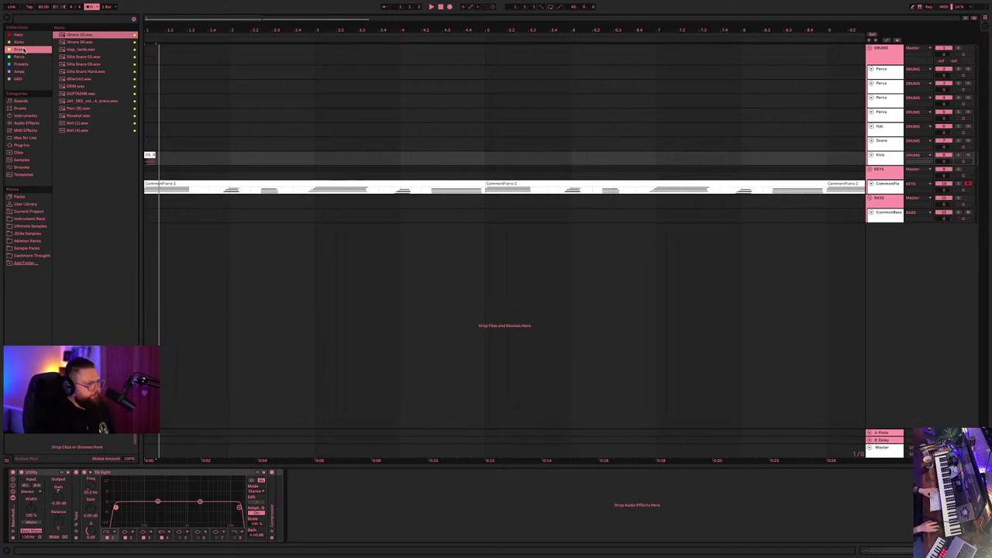
click(146, 154)
key(space)
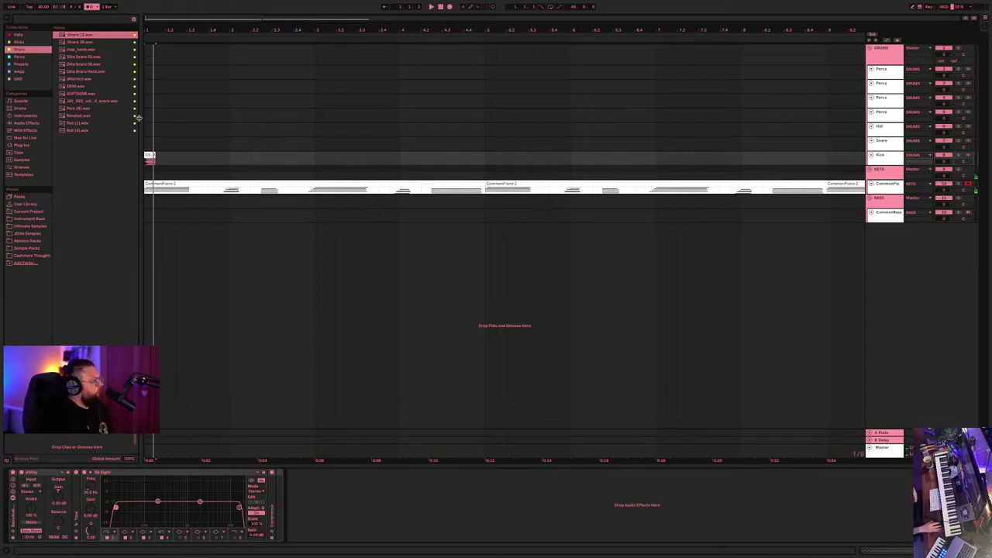
click(71, 65)
click(73, 56)
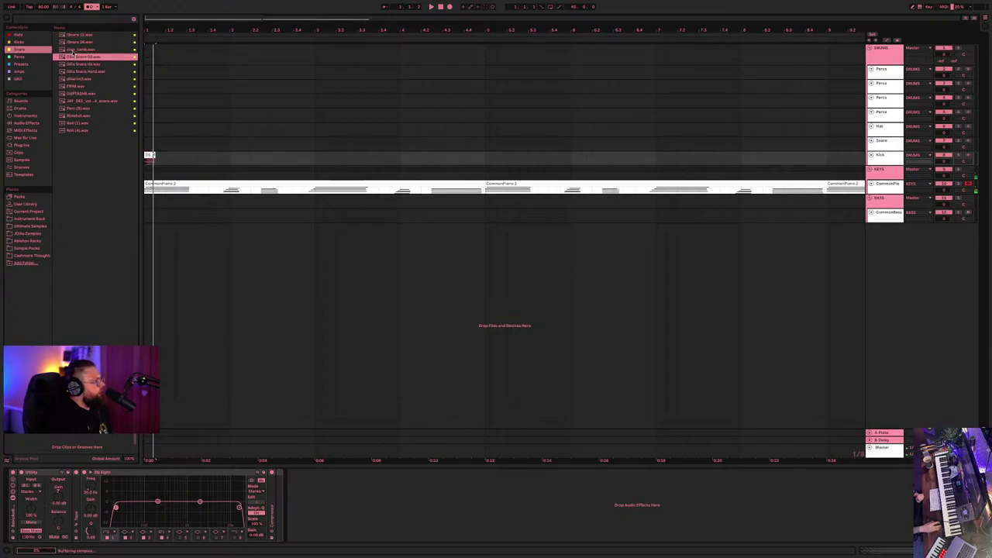
click(73, 50)
click(73, 71)
click(73, 78)
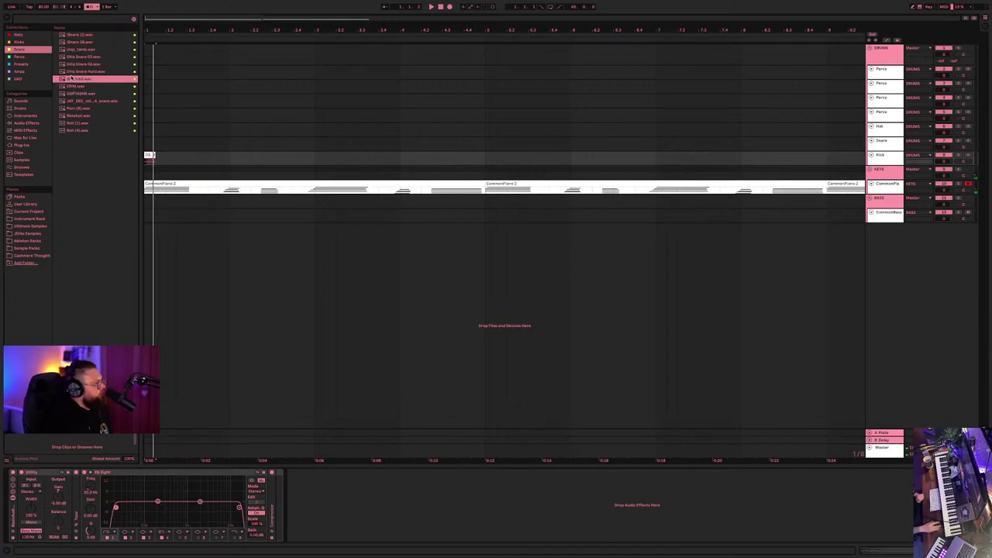
click(84, 101)
click(83, 116)
click(78, 35)
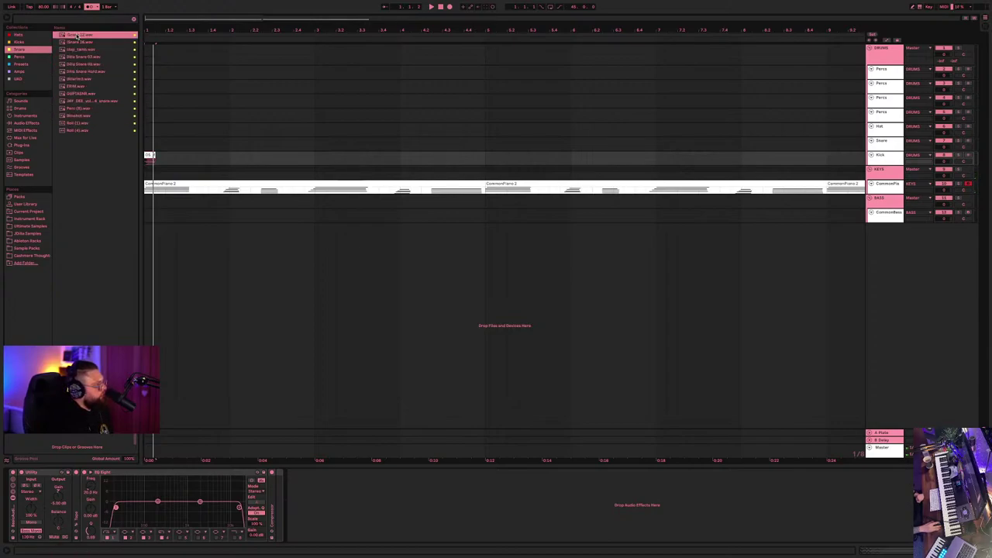
click(76, 42)
click(74, 49)
click(76, 35)
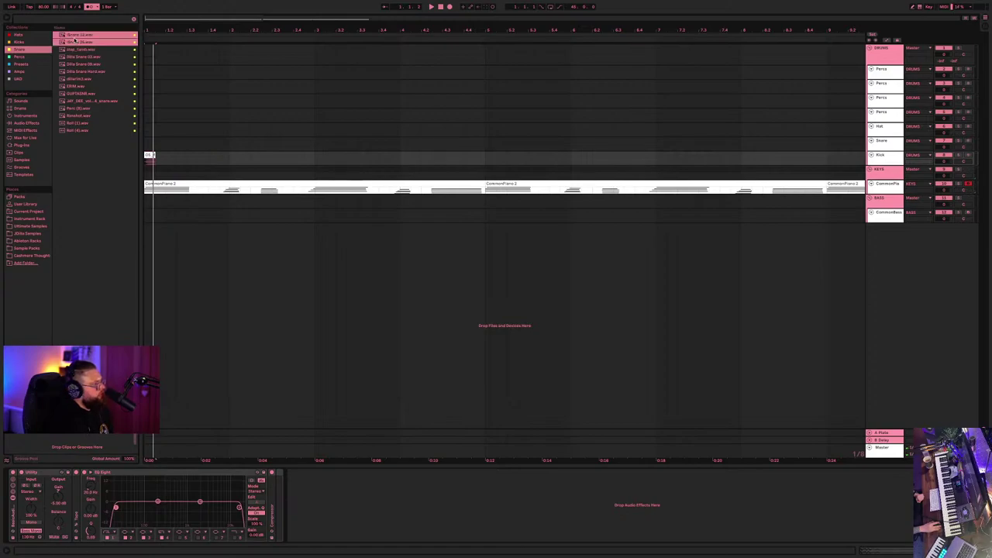
click(76, 42)
click(75, 49)
- Reverse the name sorting of the snare samples and place Snare 12 on the Snare track at beat two of bar 1
click(76, 30)
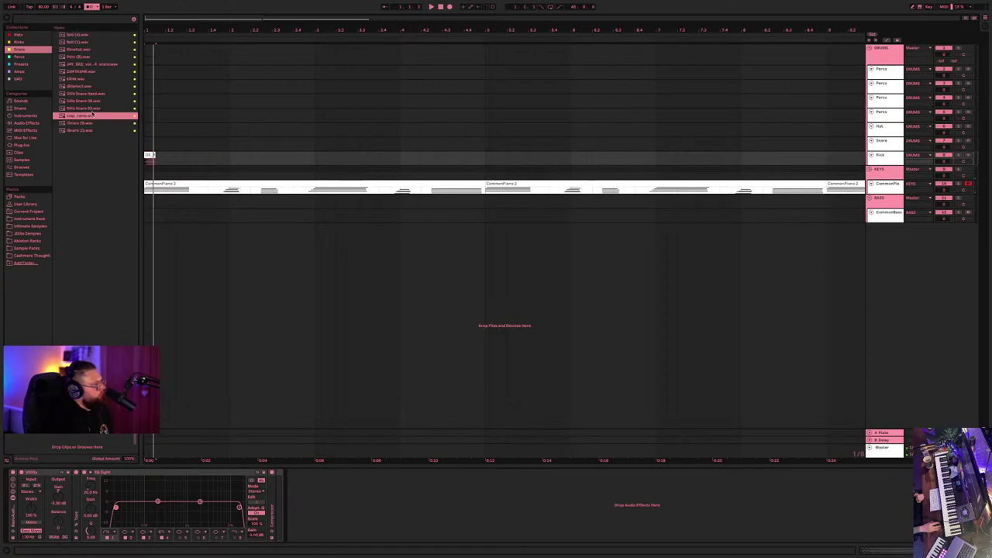
click(79, 130)
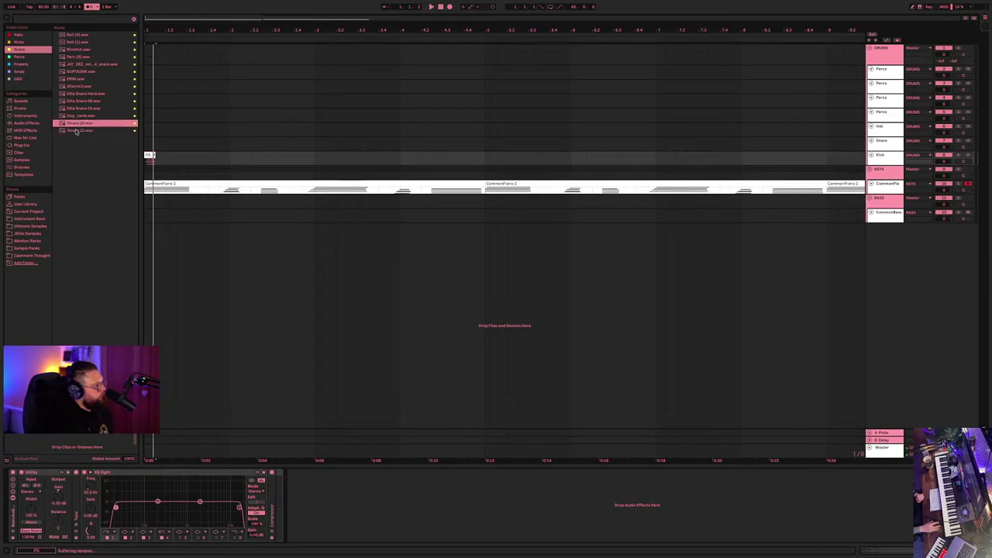
drag(78, 132, 170, 147)
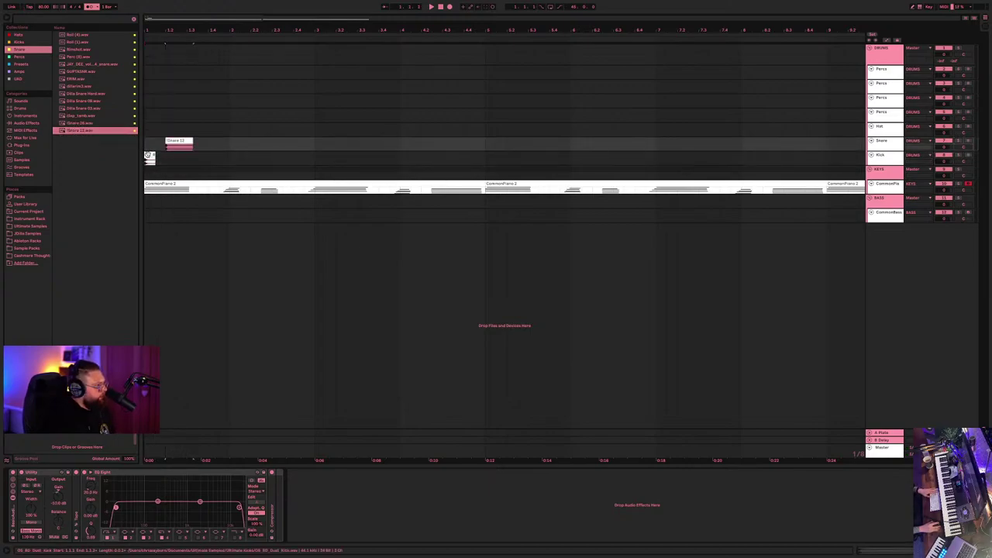
- Play back the arrangement to hear the first snare hit with the kick and piano
key(space)
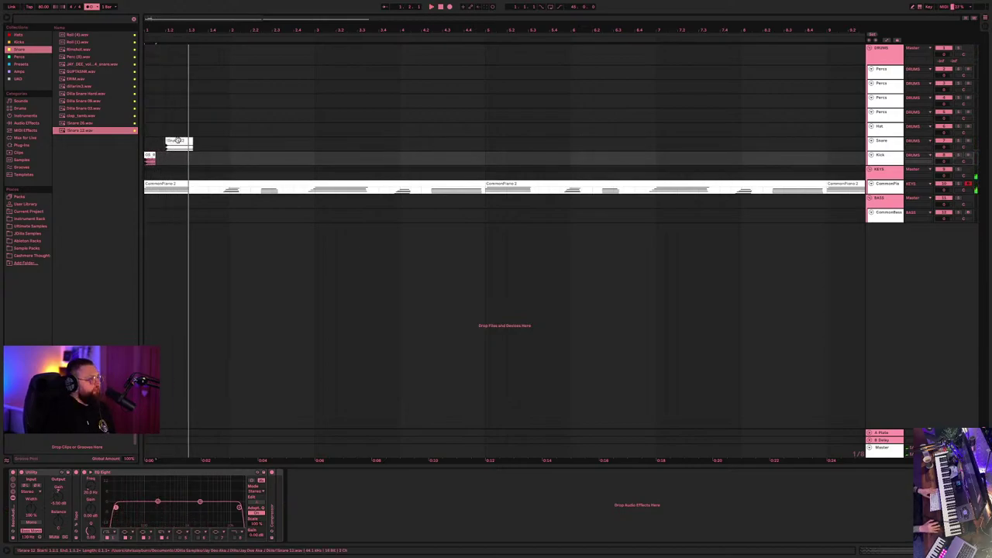
key(space)
key(space)
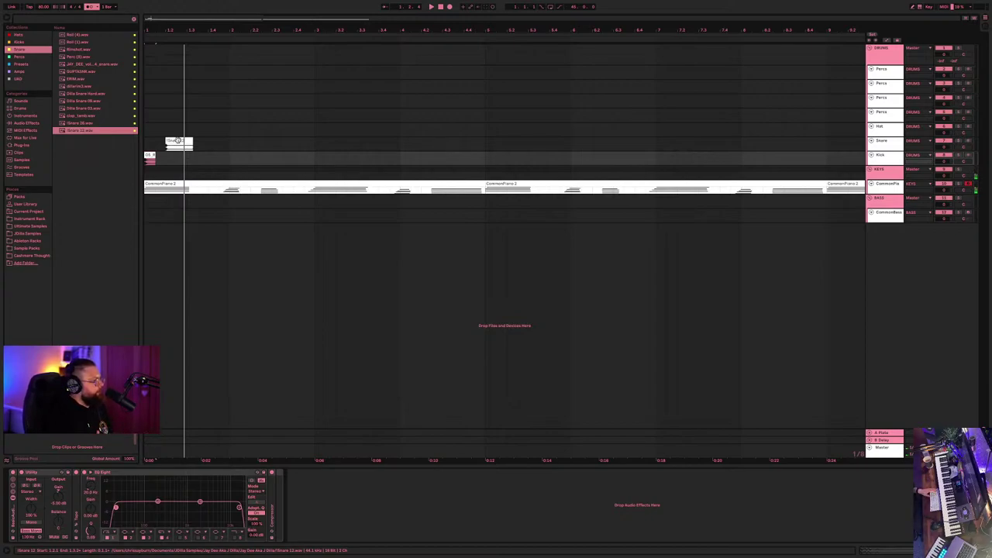
key(space)
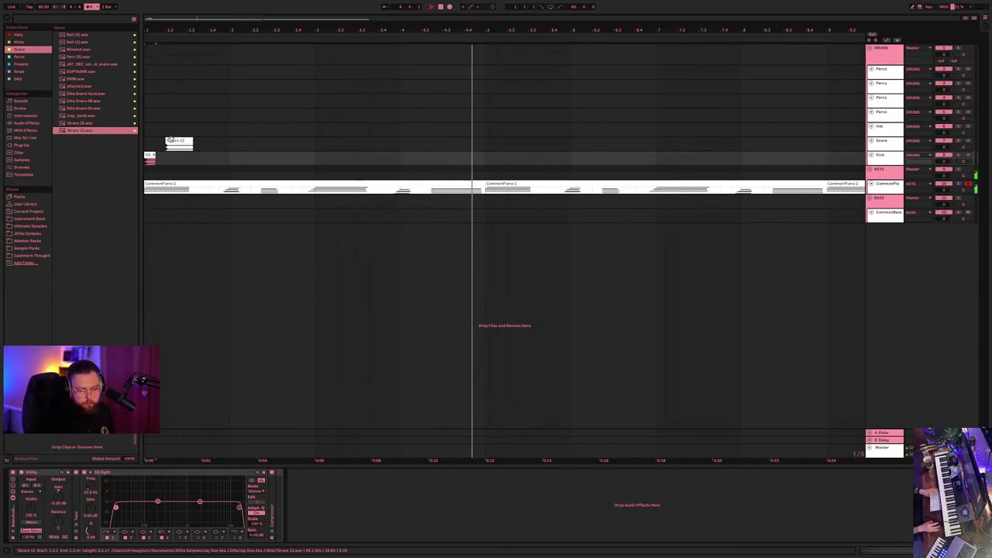
key(space)
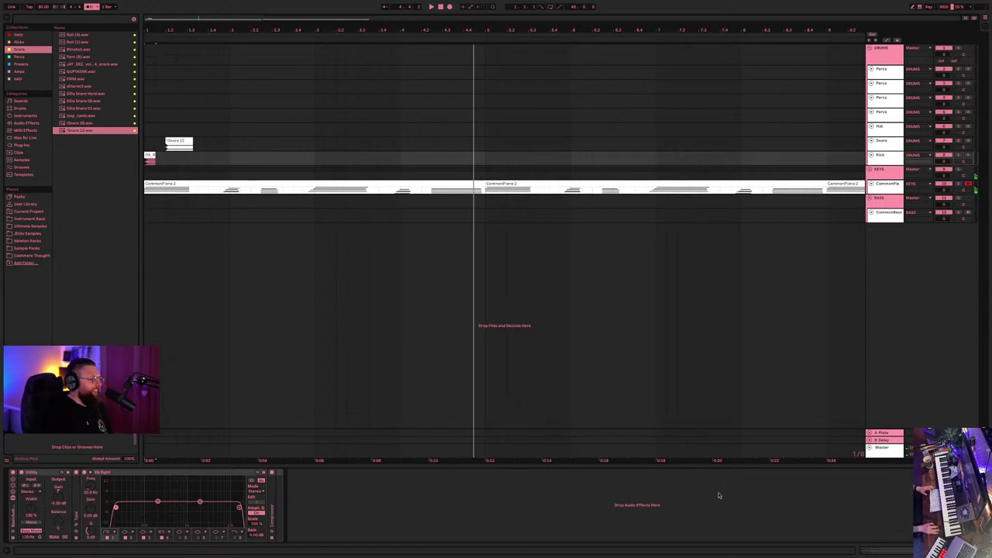
- Duplicate the kick clip, place the copy at 1.3.3 in bar 1 and listen to it
click(150, 154)
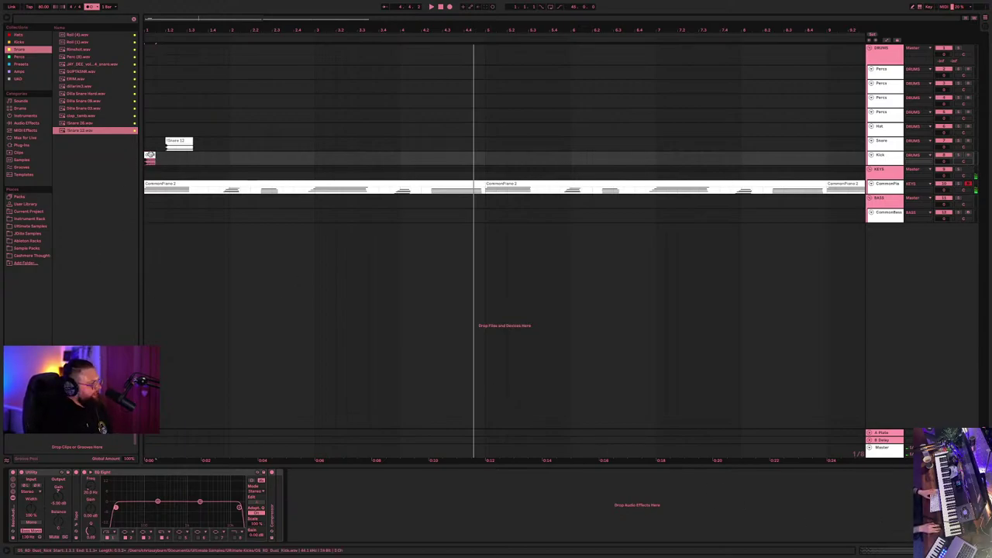
key(ctrl+d)
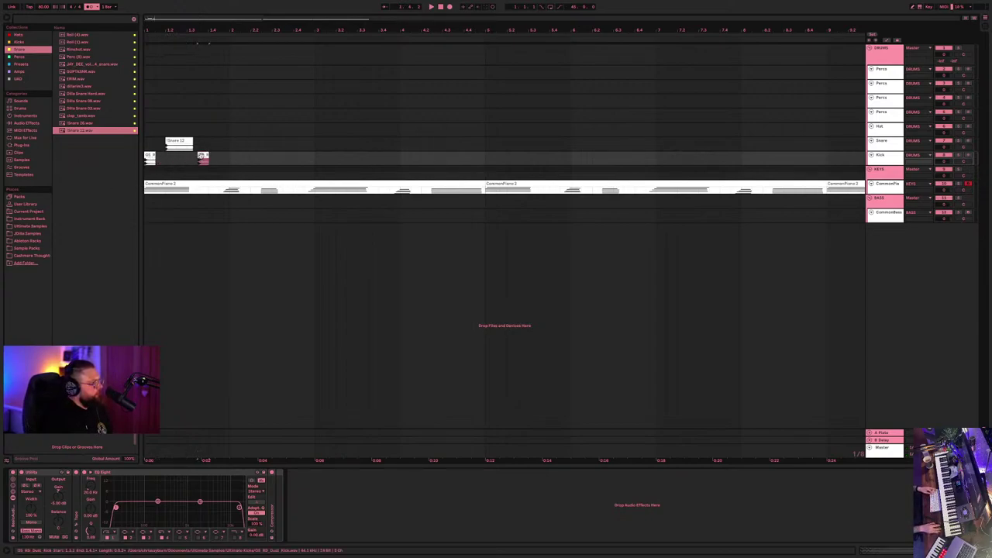
click(202, 155)
key(space)
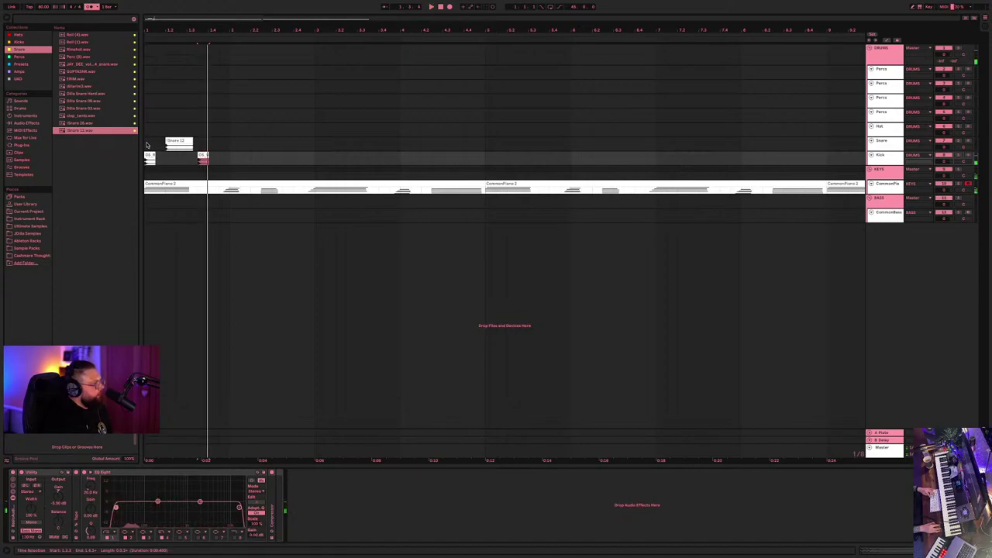
- Duplicate bar 1 of the Snare track to repeat the snare hit at beat two of bar 2
drag(144, 145, 175, 146)
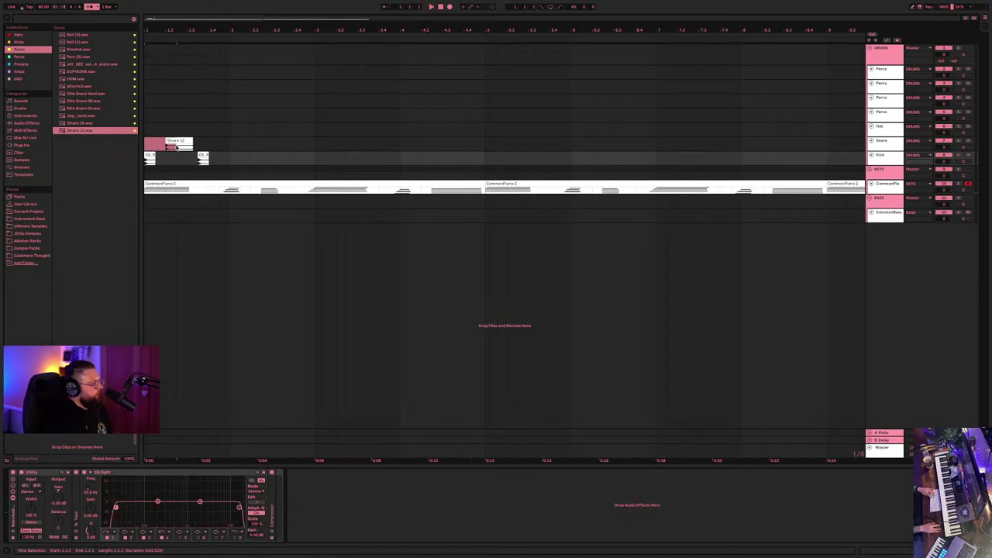
click(193, 149)
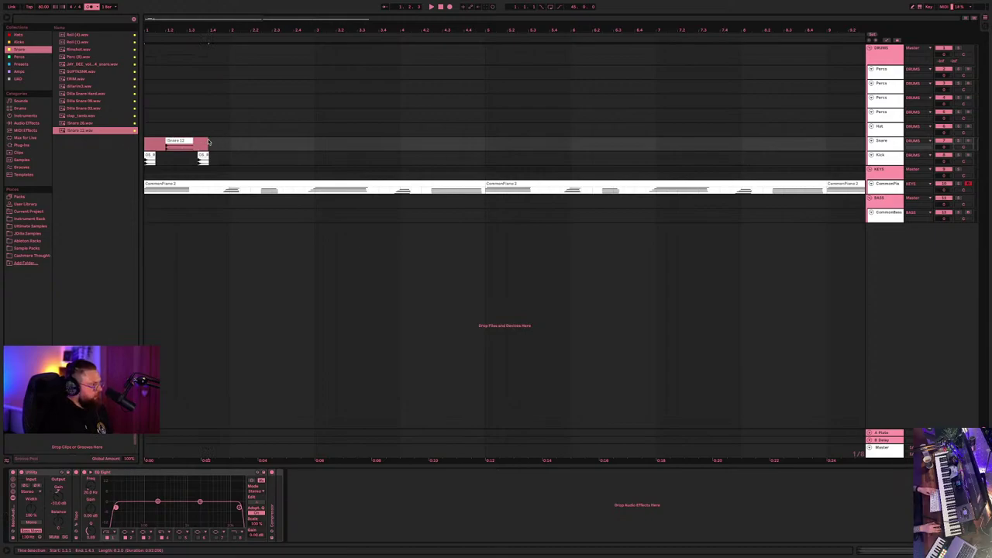
click(179, 141)
drag(145, 146, 226, 145)
key(ctrl+d)
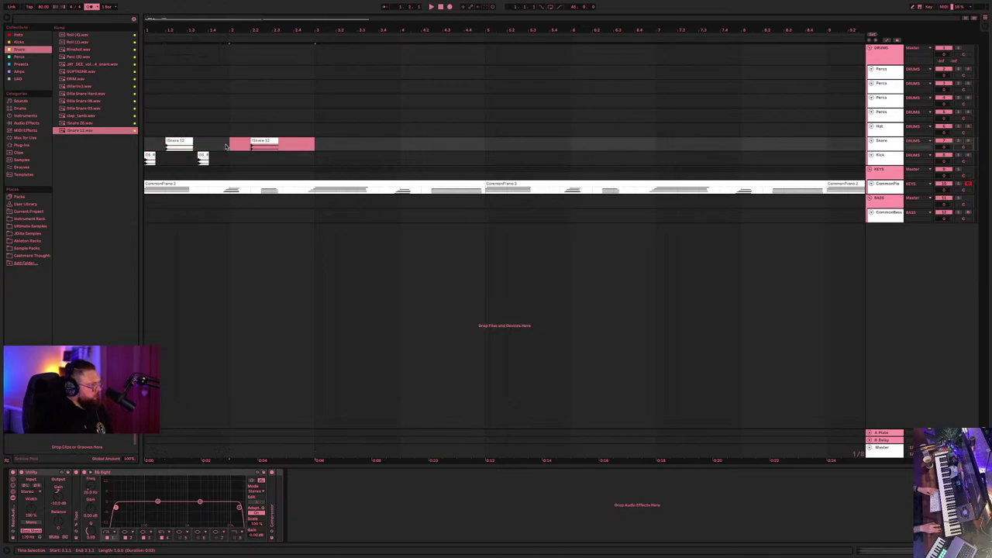
- Play the pattern around the first snare clip to check its timing
click(264, 147)
key(space)
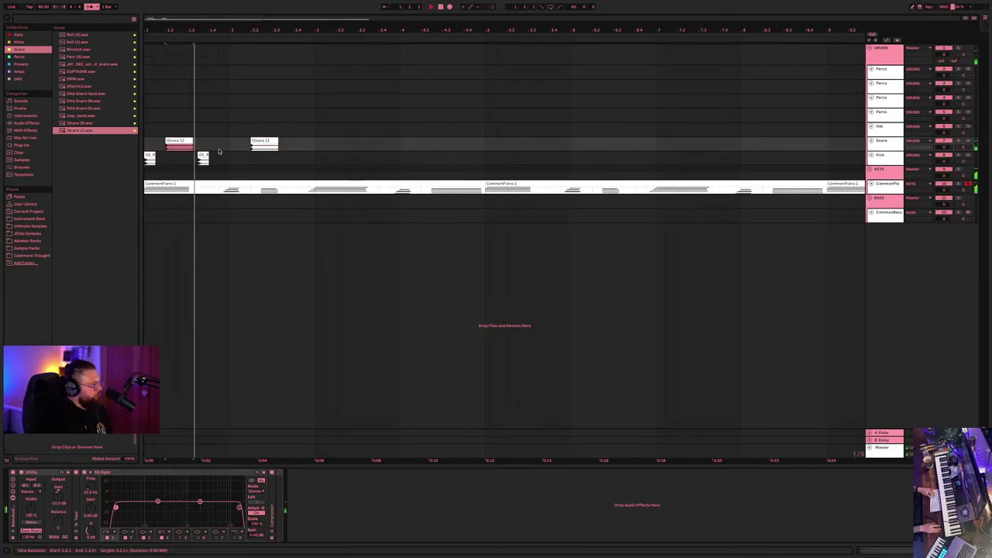
key(space)
click(164, 146)
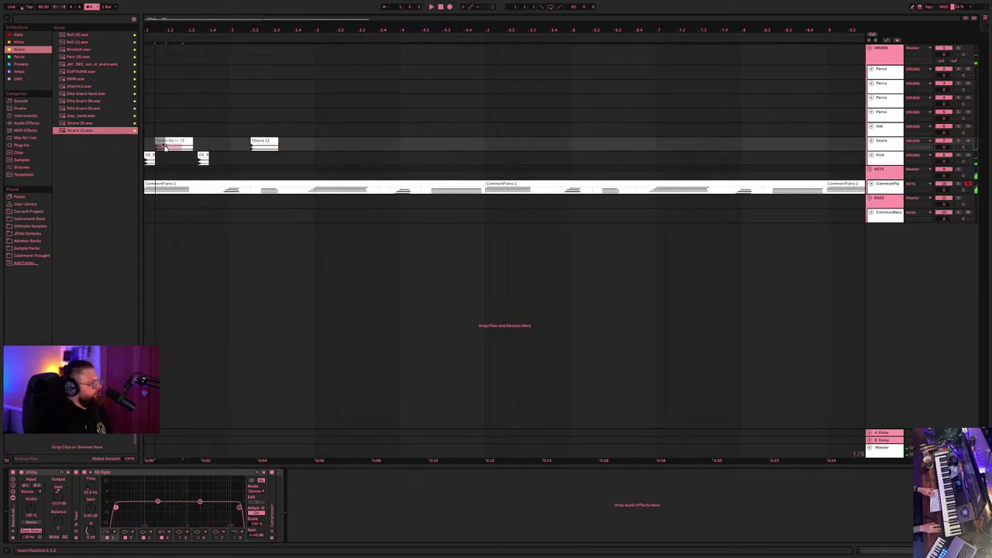
click(172, 146)
key(space)
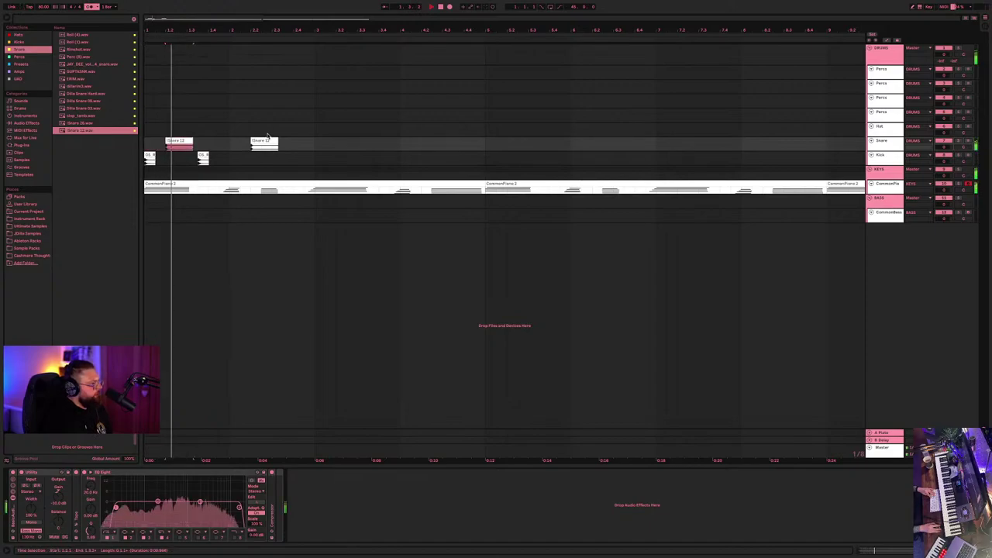
- Play the beat from bar 1 and move the second snare clip to beat four of bar 1
click(149, 156)
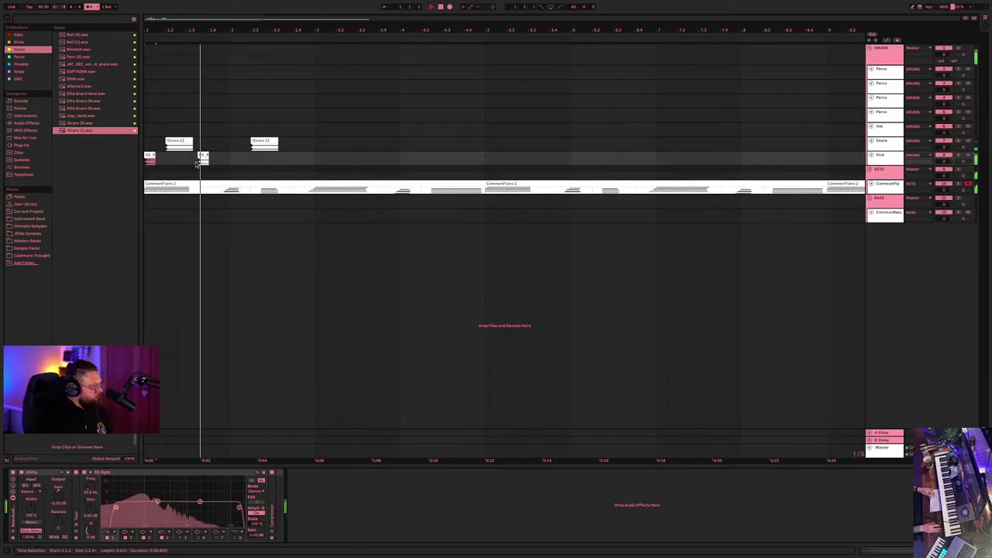
key(space)
drag(273, 145, 230, 146)
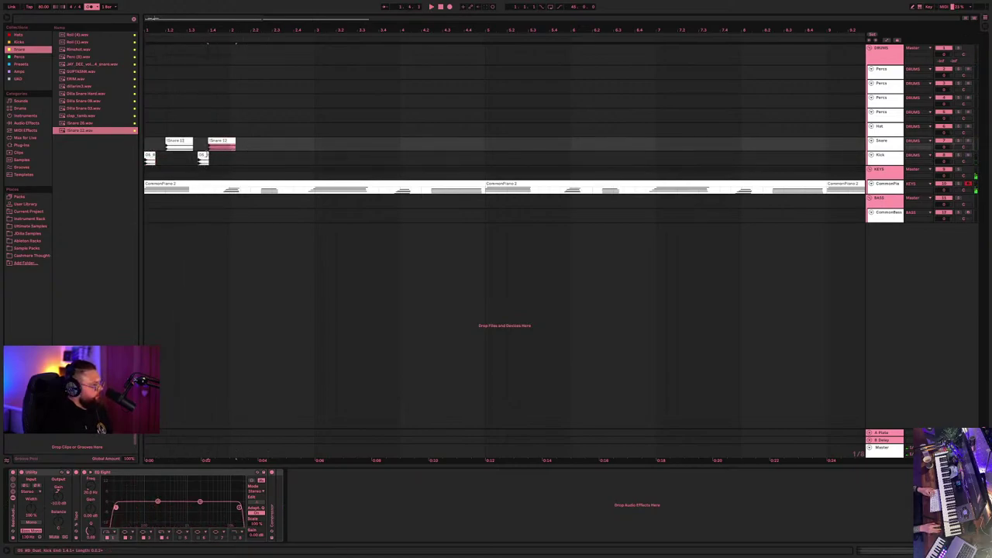
- Move the second kick clip earlier to 1.2.3 and play the pattern from the start of bar 1
click(183, 156)
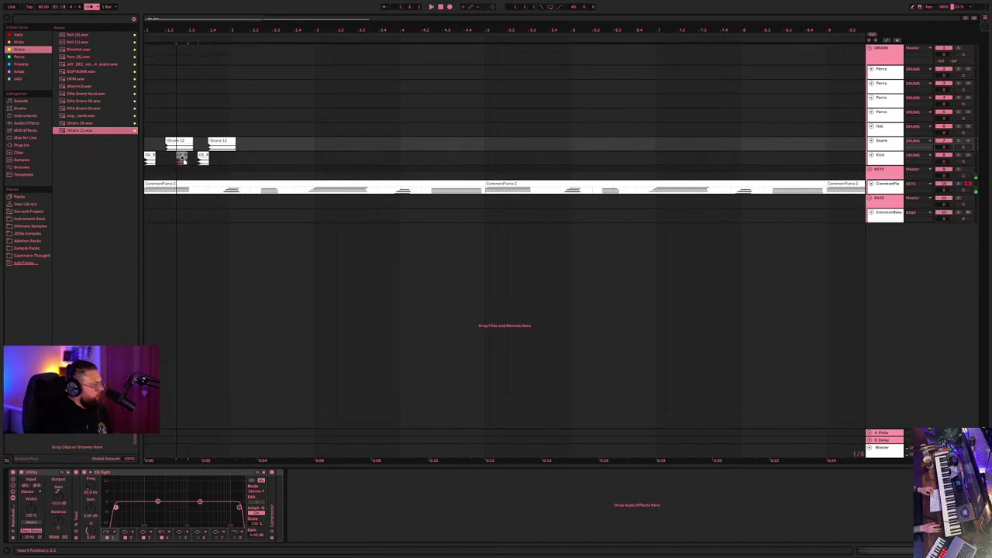
key(ctrl+z)
click(150, 156)
key(space)
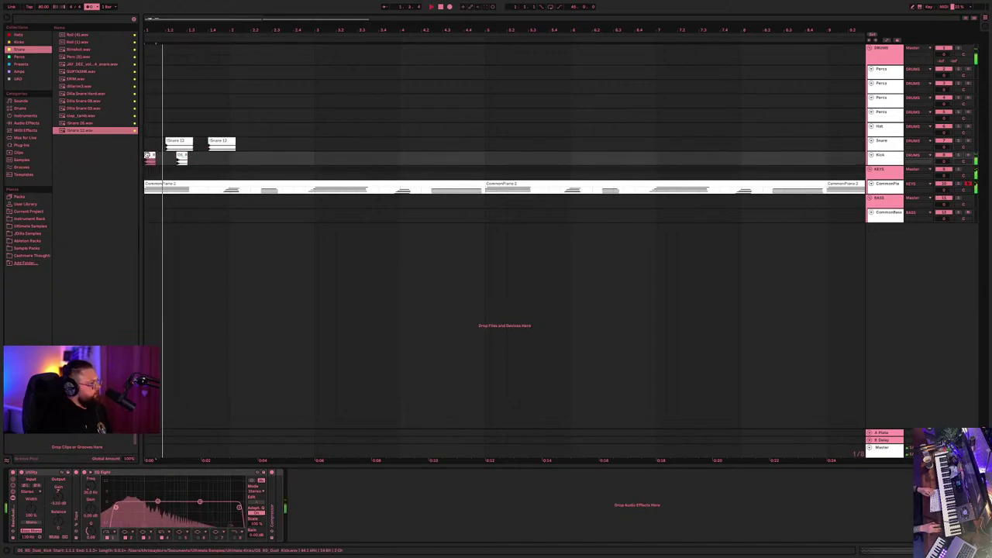
- Move the second kick clip one sixteenth later to 1.2.4 and play the pattern from bar 1
click(184, 157)
key(space)
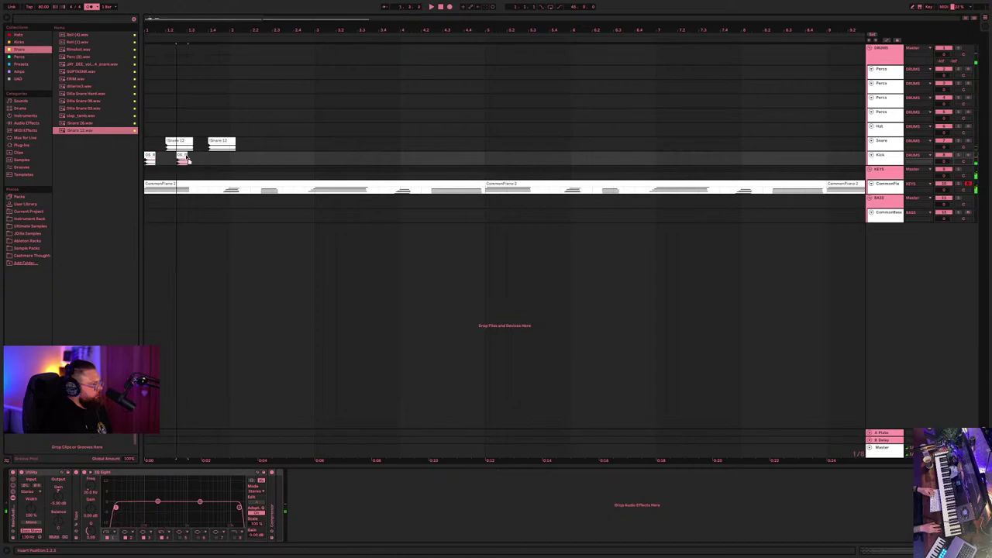
key(plus)
key(plus)
key(plus)
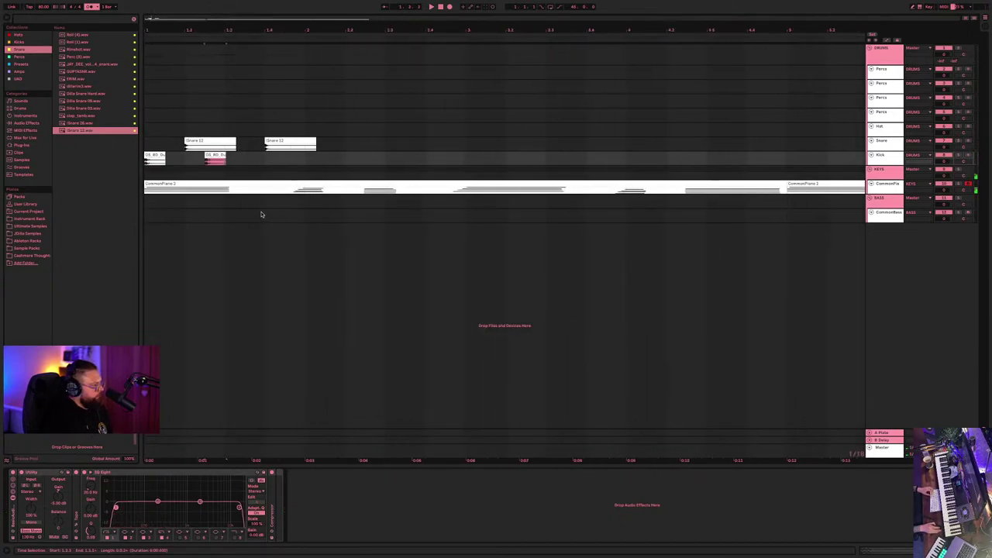
drag(209, 155, 220, 155)
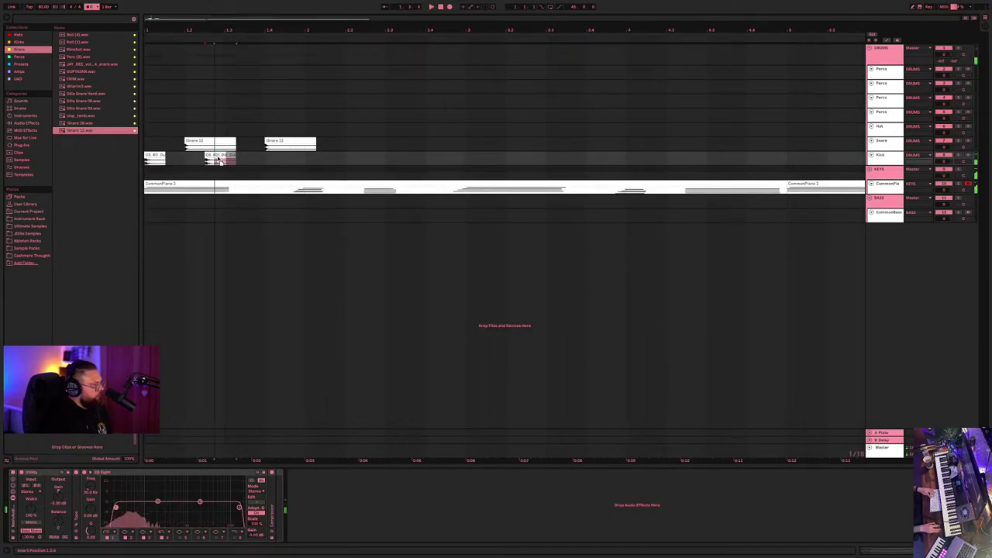
click(158, 159)
key(space)
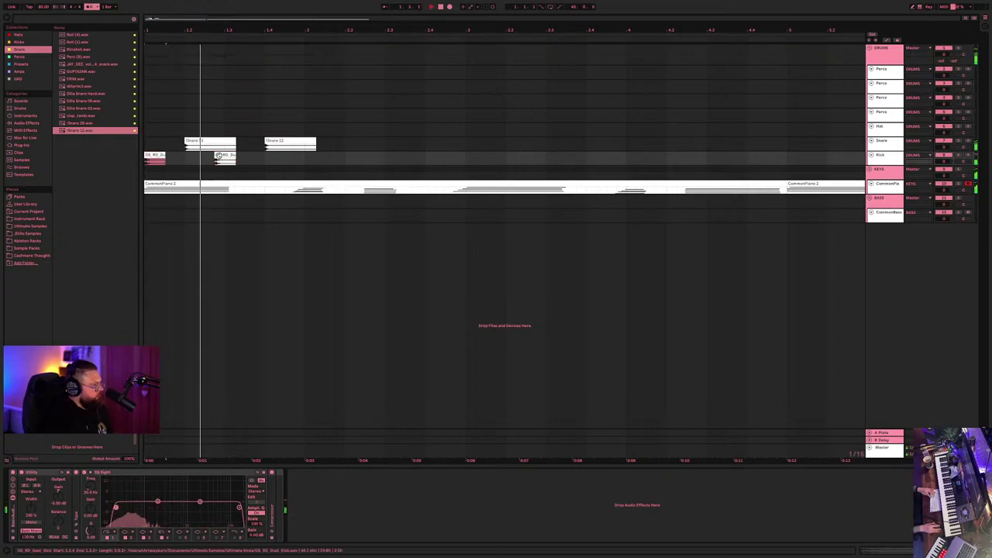
- Duplicate the second kick clip, place the copy at beat three of bar 1 and play the pattern
key(space)
key(ctrl+d)
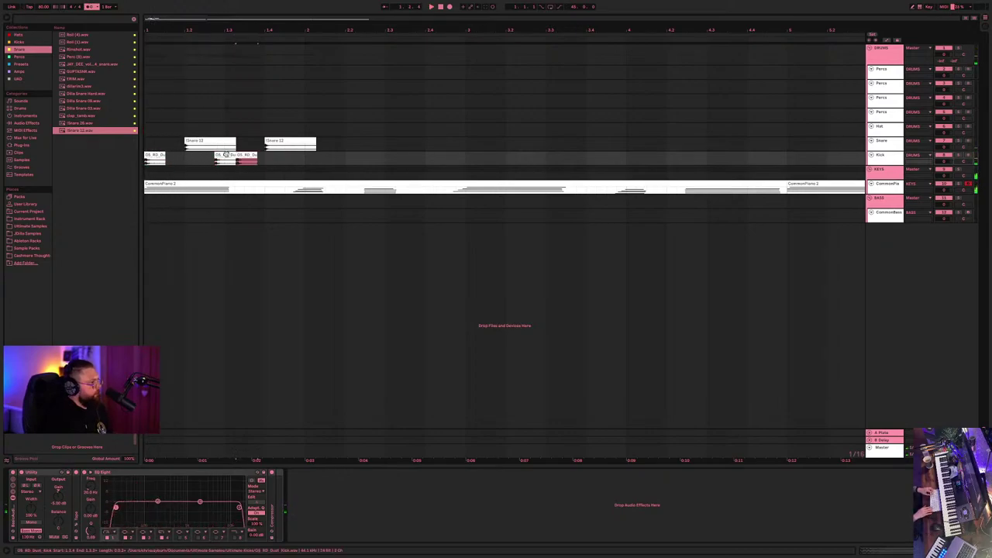
key(Left)
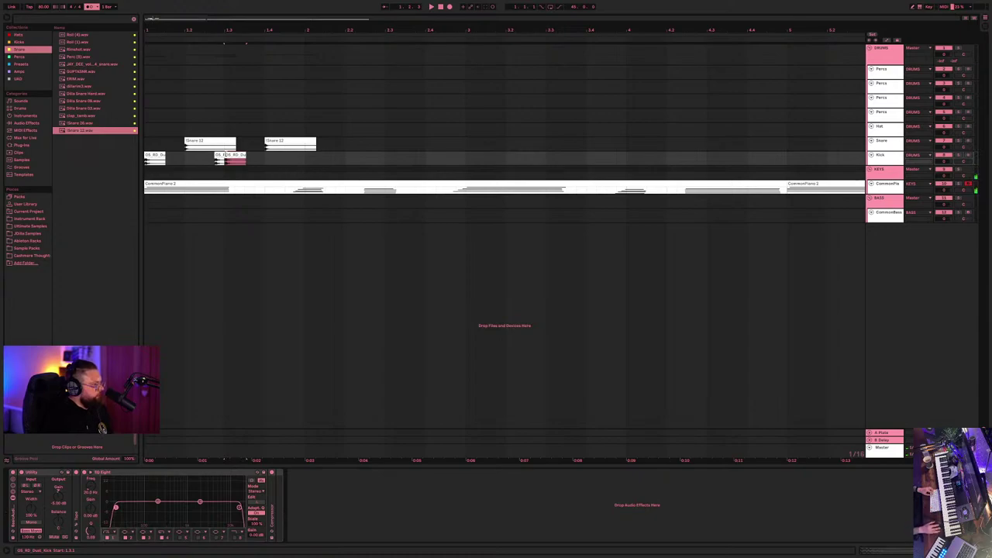
click(155, 159)
key(space)
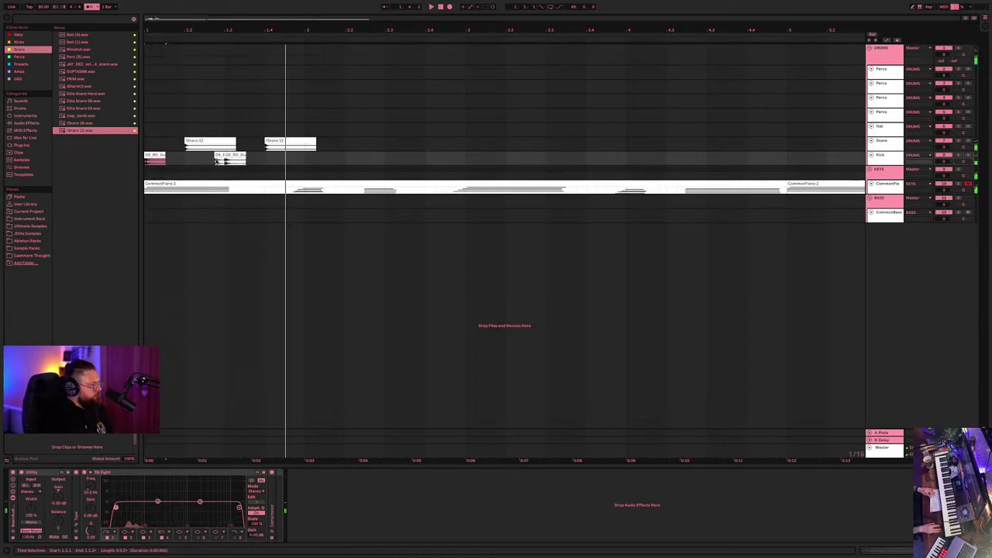
- Lower the transposition and gain of the kick clip at 1.2.4 and replay the pattern from bar 1
click(218, 156)
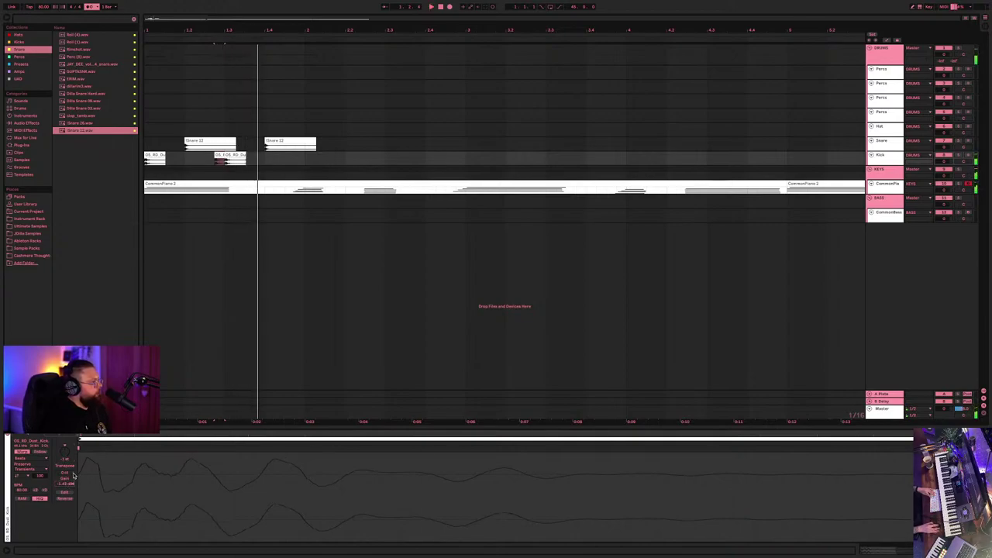
click(155, 159)
key(space)
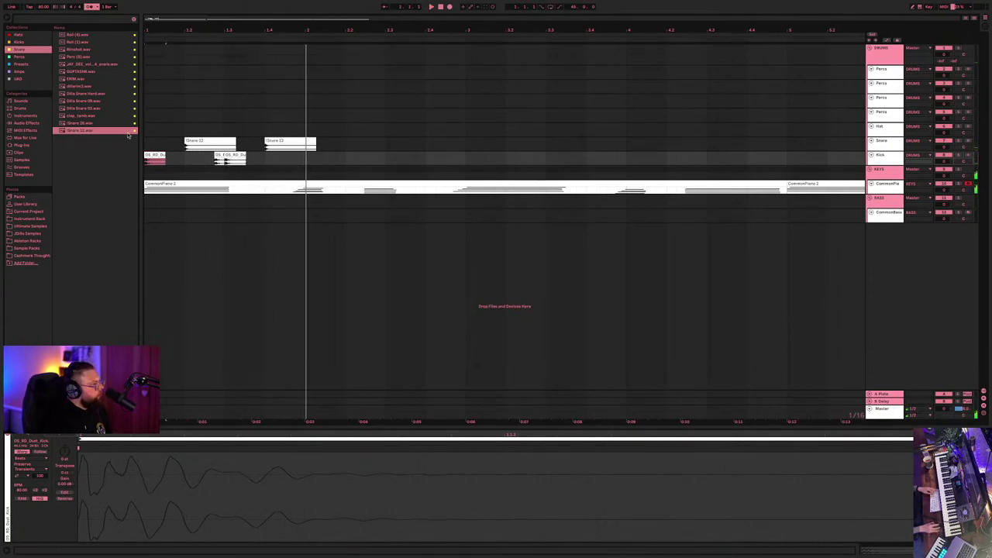
- Duplicate the kick clip, place the copy at 1.4.3 and play the pattern from bar 1
drag(238, 156, 290, 155)
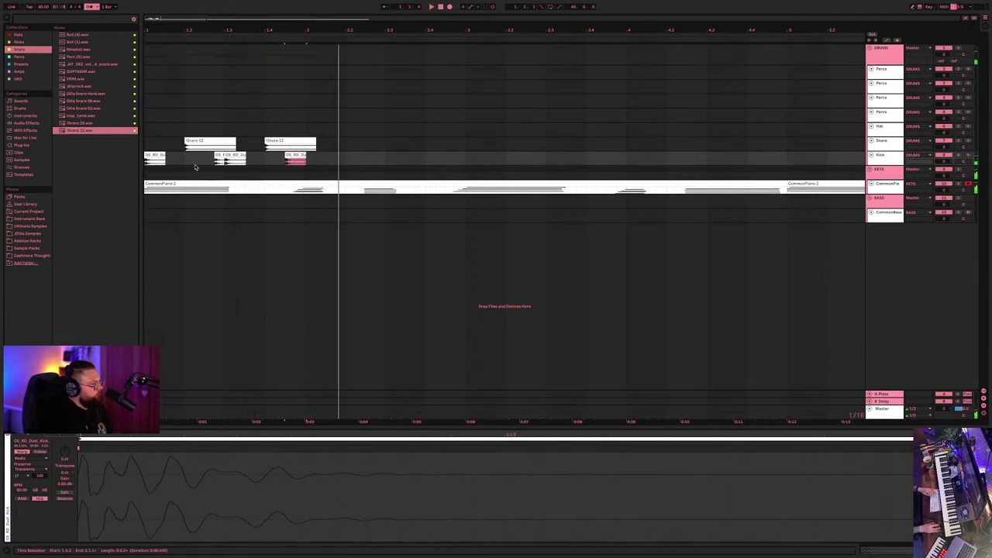
click(148, 155)
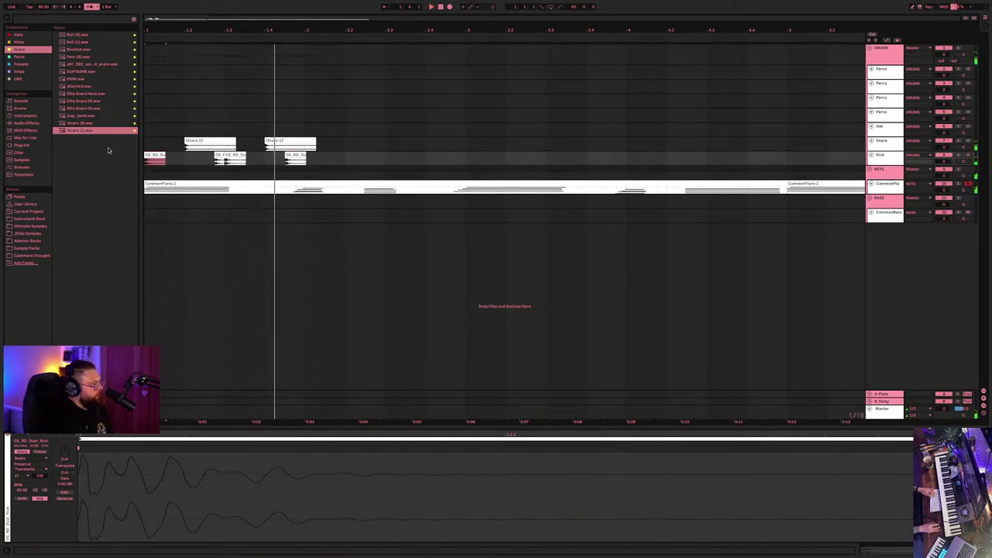
- Select bar 1 of the Snare track and duplicate it repeatedly to fill the track through bar 17
drag(148, 144, 248, 148)
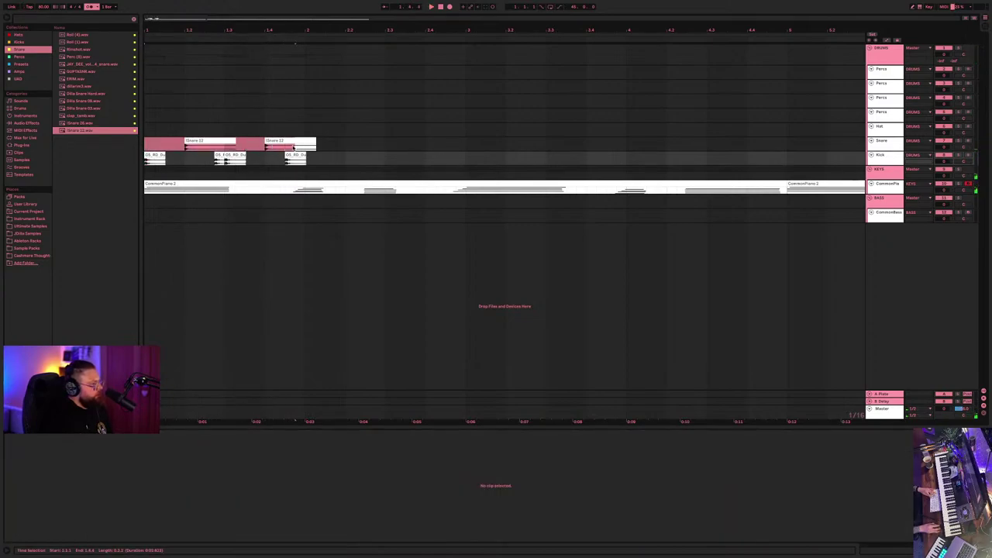
key(ctrl+d)
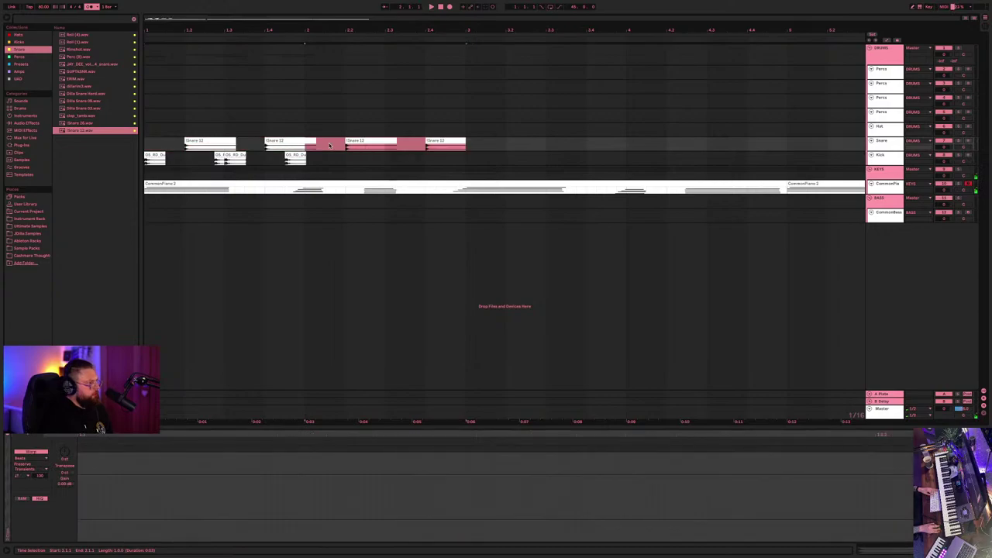
key(ctrl+d)
key(ctrl+d)
key(ctrl+d)
key(ctrl+d)
key(ctrl+d)
key(ctrl+d)
key(ctrl+d)
key(ctrl+d)
key(ctrl+d)
key(ctrl+d)
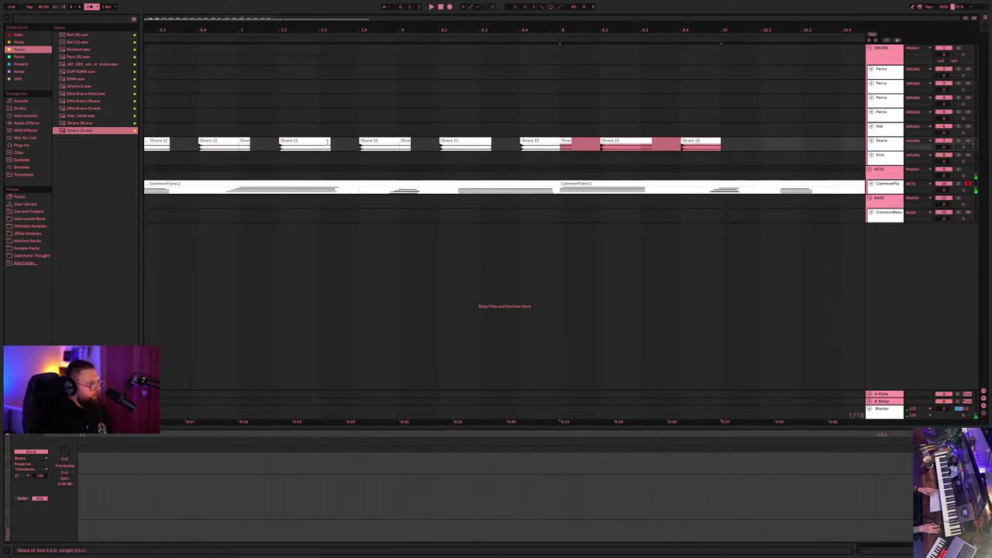
key(ctrl+d)
key(ctrl+d)
key(ctrl+d)
key(ctrl+d)
key(minus)
key(minus)
key(minus)
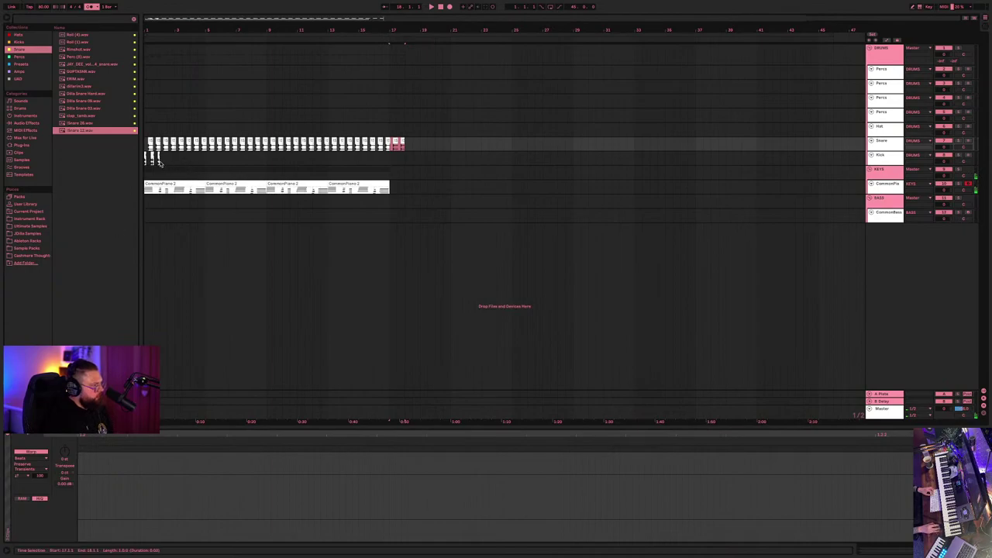
- Return to the kick clips in bar 1 and play the kick and snare pattern from the start
click(158, 160)
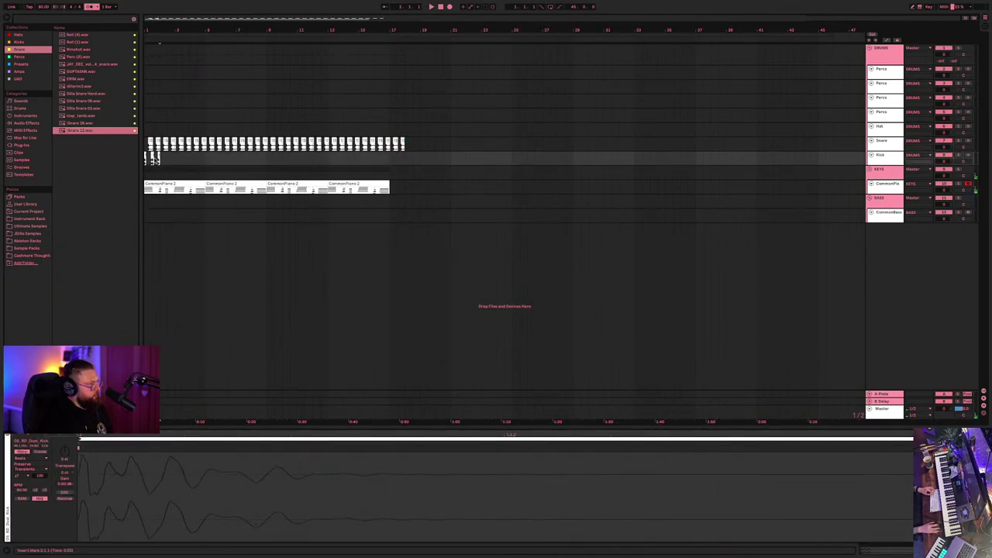
key(plus)
key(plus)
key(plus)
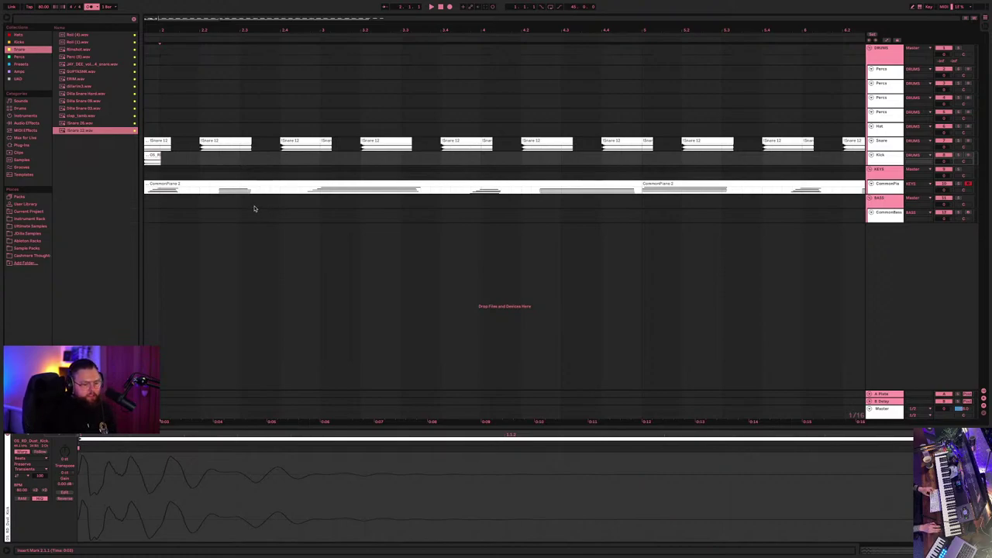
click(156, 158)
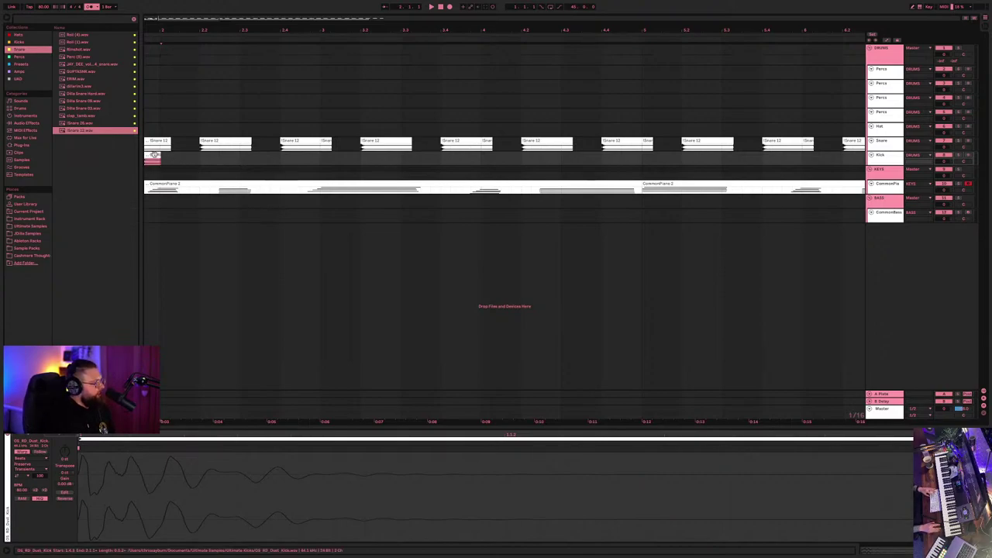
key(ctrl+d)
key(ctrl+d)
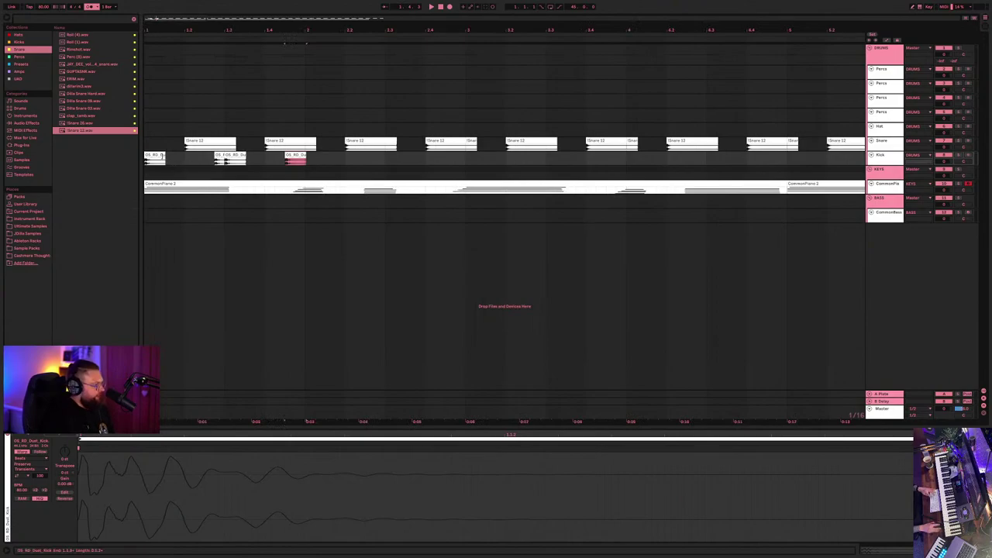
click(155, 155)
key(space)
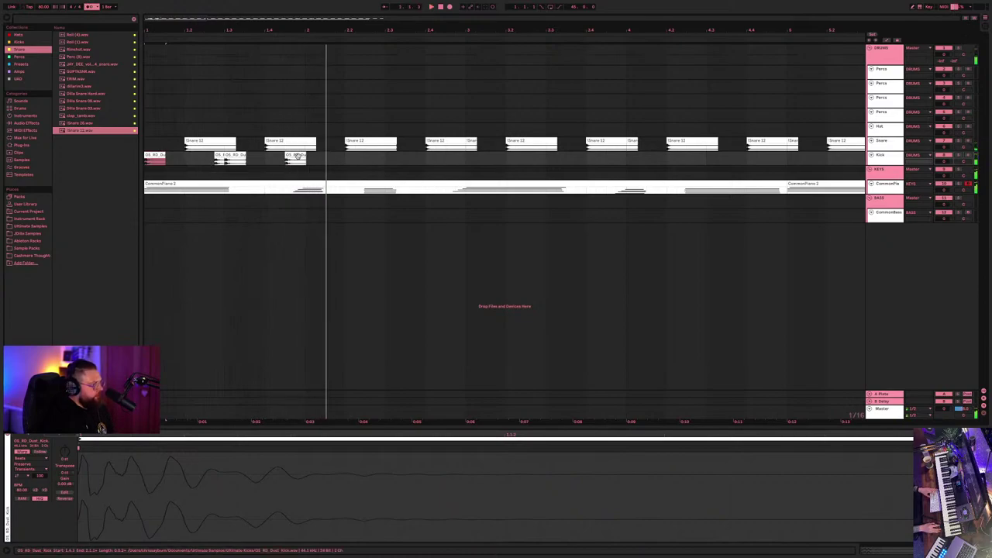
- Move the kick clip at 1.4.3 to 2.1.1 and replay the pattern from bar 1
key(space)
drag(299, 156, 319, 156)
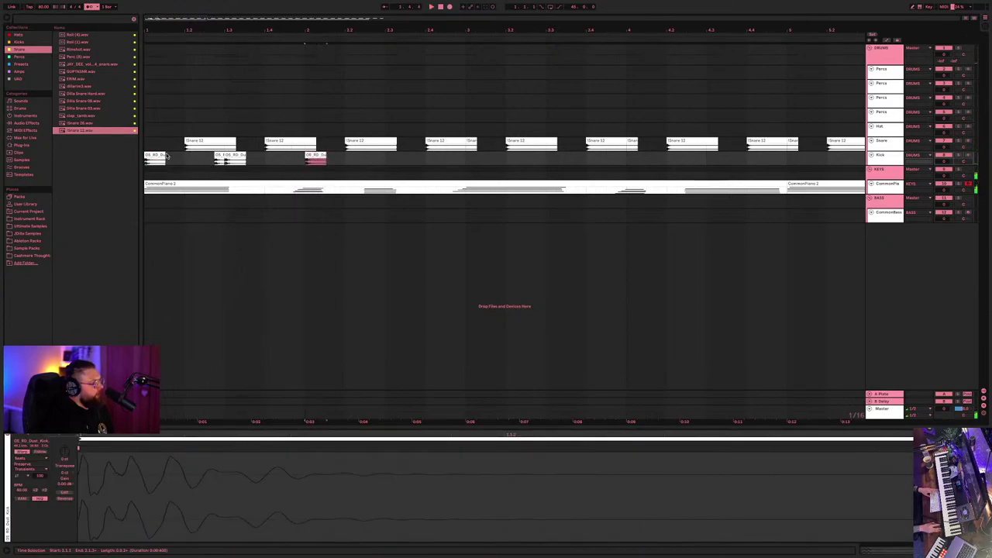
click(158, 155)
key(space)
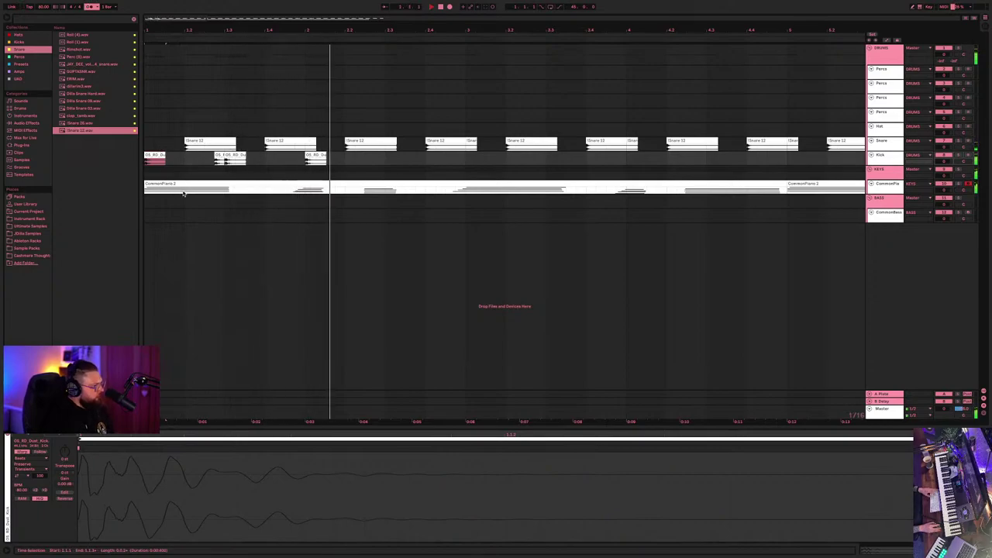
- Copy the kick clip at 2.1.1 to 2.2.2 and play the pattern from bar 1
key(space)
drag(314, 155, 367, 164)
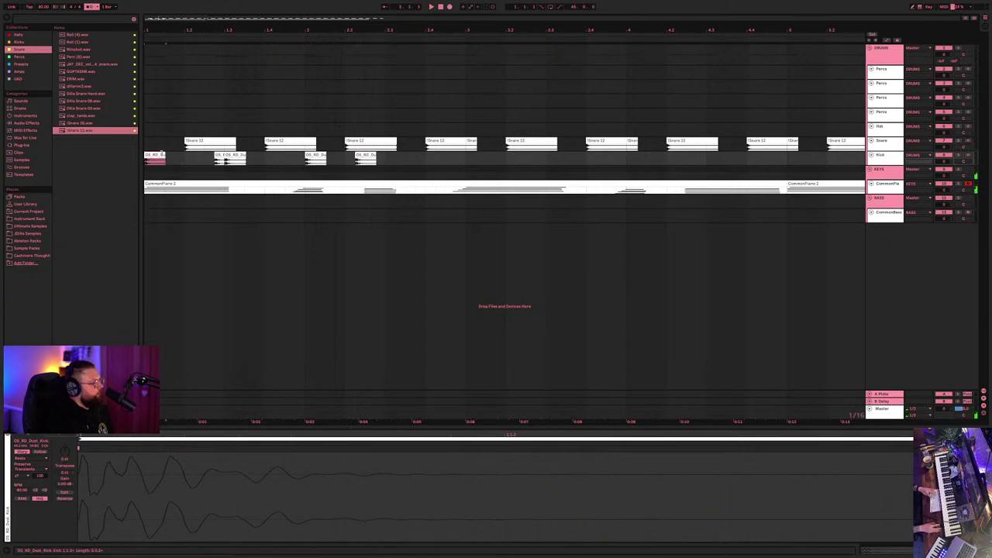
click(154, 156)
key(space)
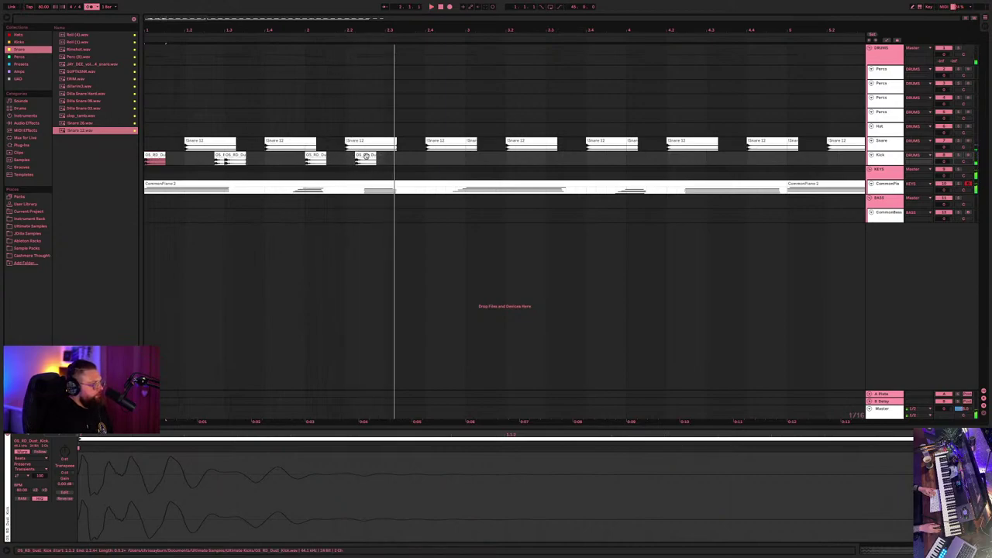
- Shift the kick clip at 2.2.2 to 2.2.3, add a copy at 2.3.3 and audition the pattern from bar 1
key(space)
drag(366, 156, 428, 156)
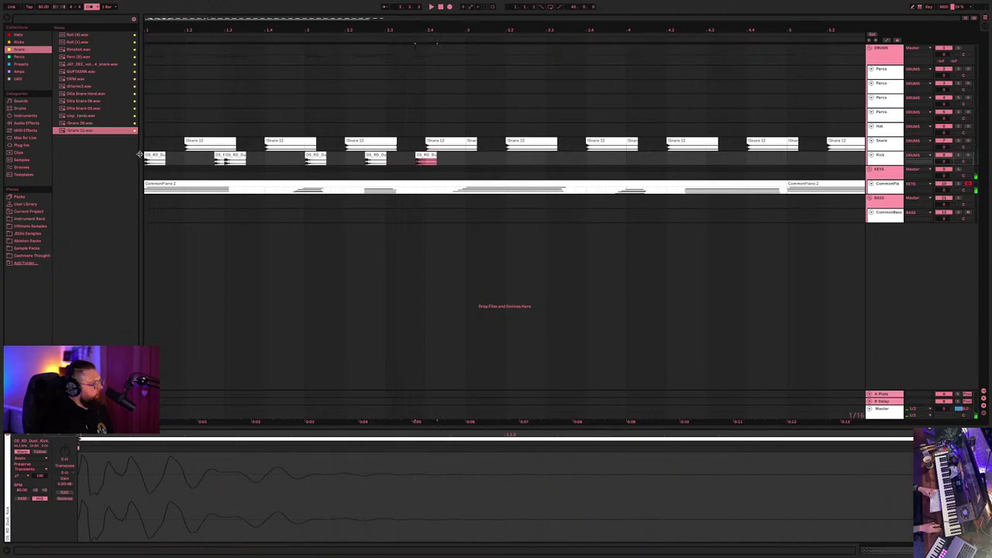
click(152, 155)
key(space)
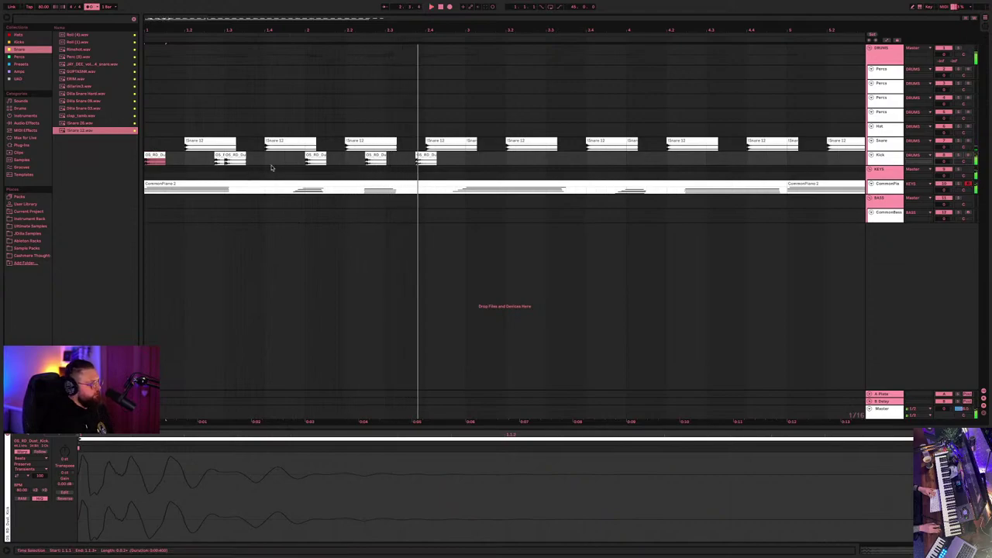
key(ctrl+z)
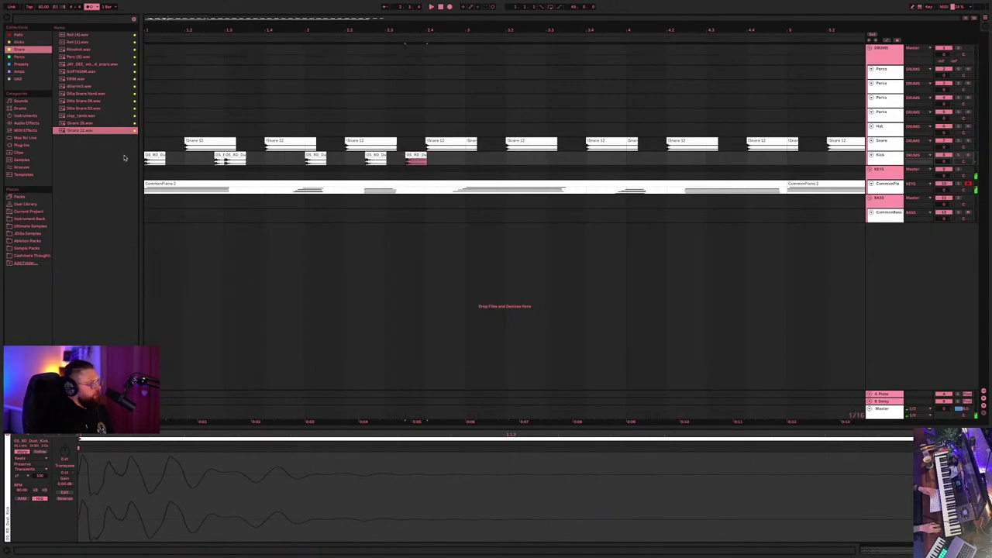
- Duplicate all the kick clips of bars 1 and 2, move the copies to start at 3.1.1 and play them
shift+click(414, 155)
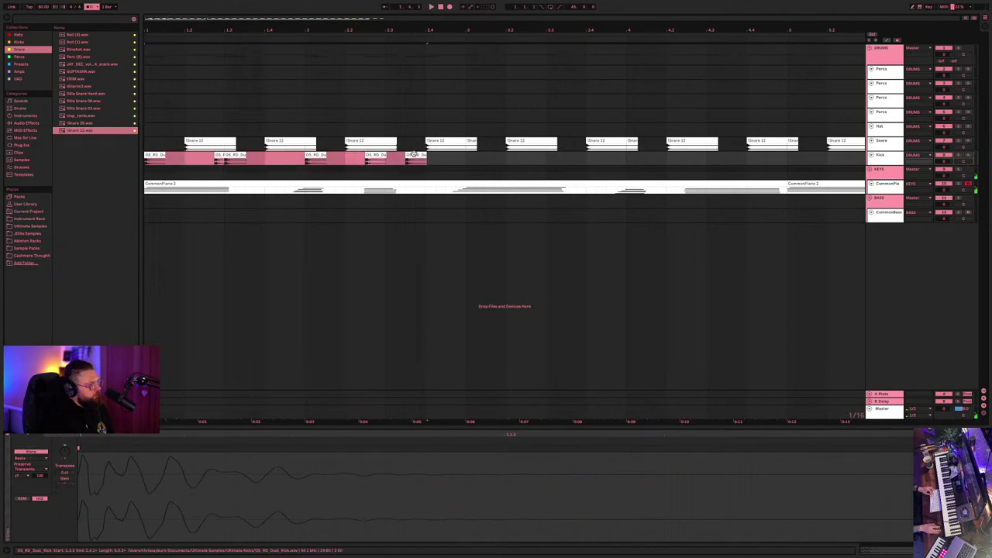
key(ctrl+d)
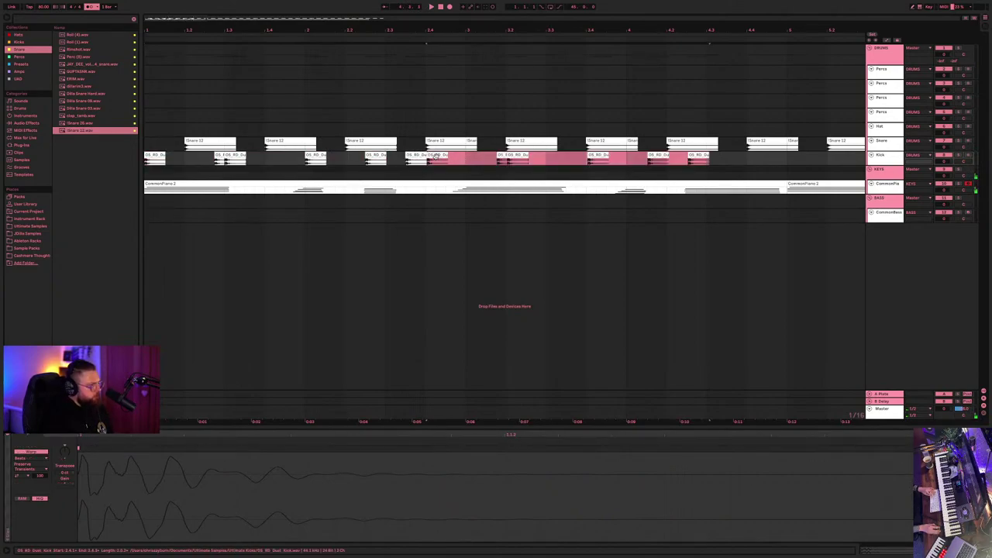
drag(438, 158, 510, 162)
key(space)
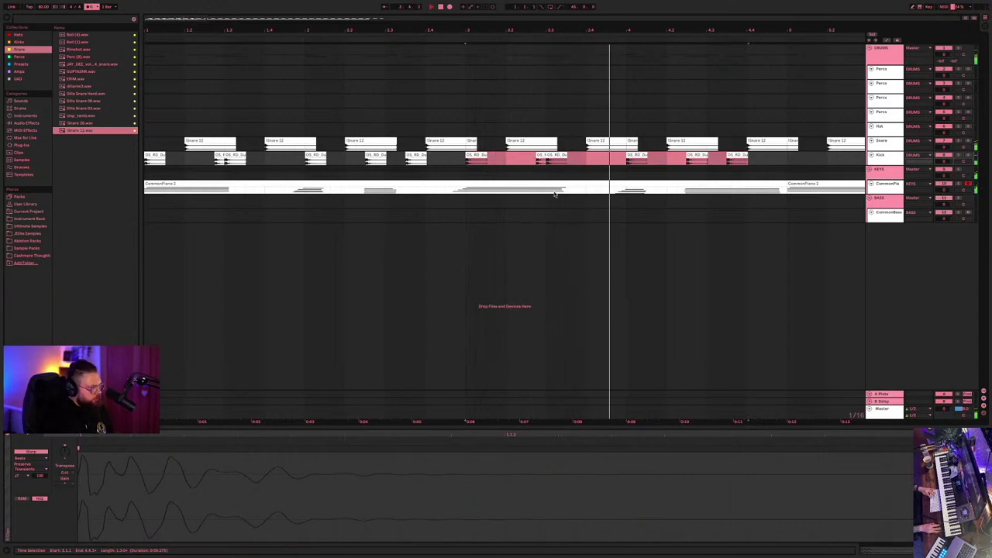
- Add a copy of the kick clip at 3.4.3 and move the kick at 4.1.1 earlier to 3.4.4
key(space)
drag(632, 158, 617, 157)
click(632, 159)
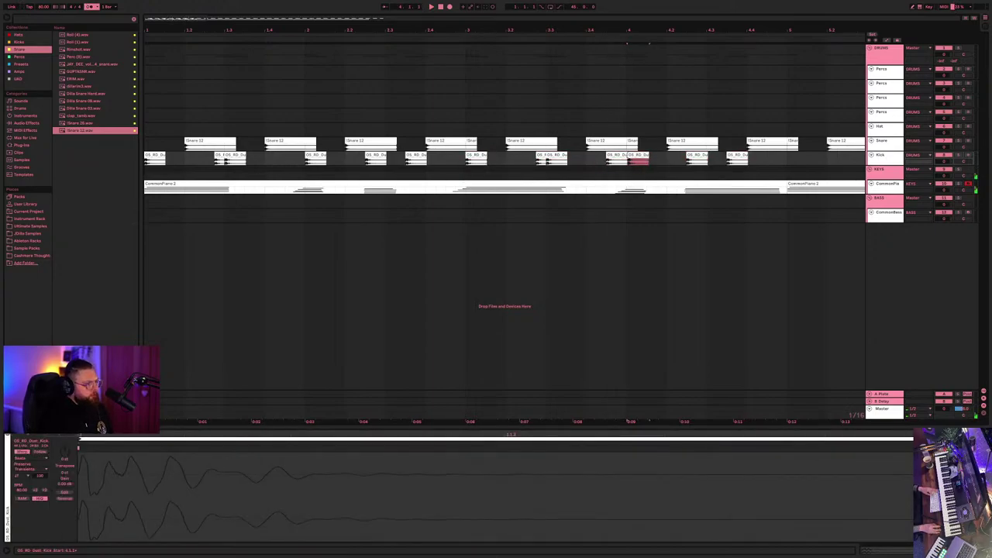
click(649, 158)
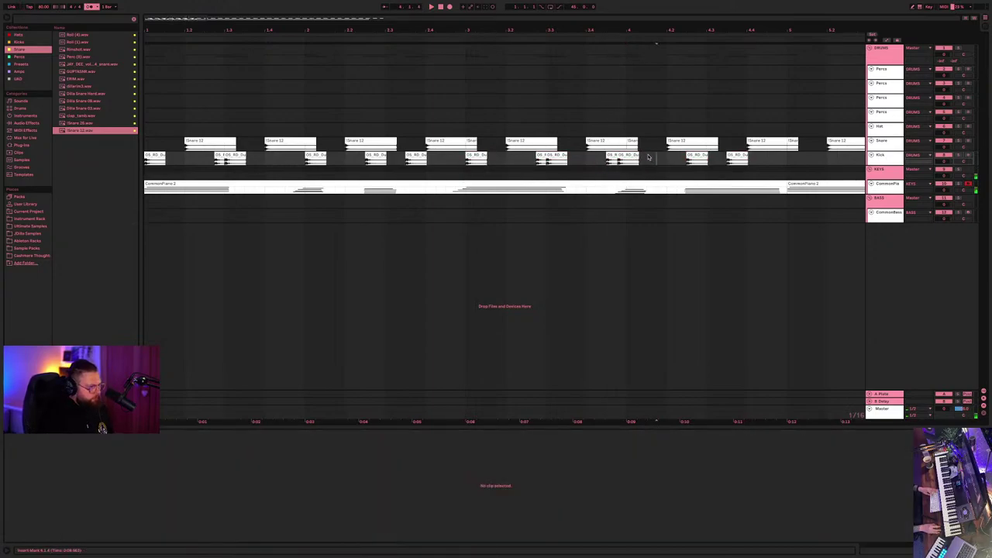
- Add another kick copy at 4.1.3 and play the pattern from 3.2.4
click(632, 156)
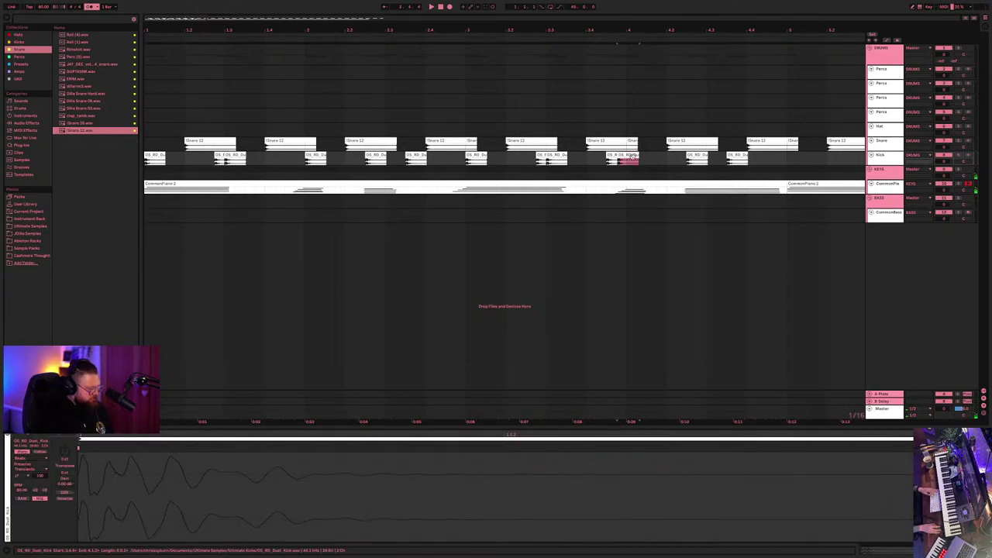
click(545, 159)
key(space)
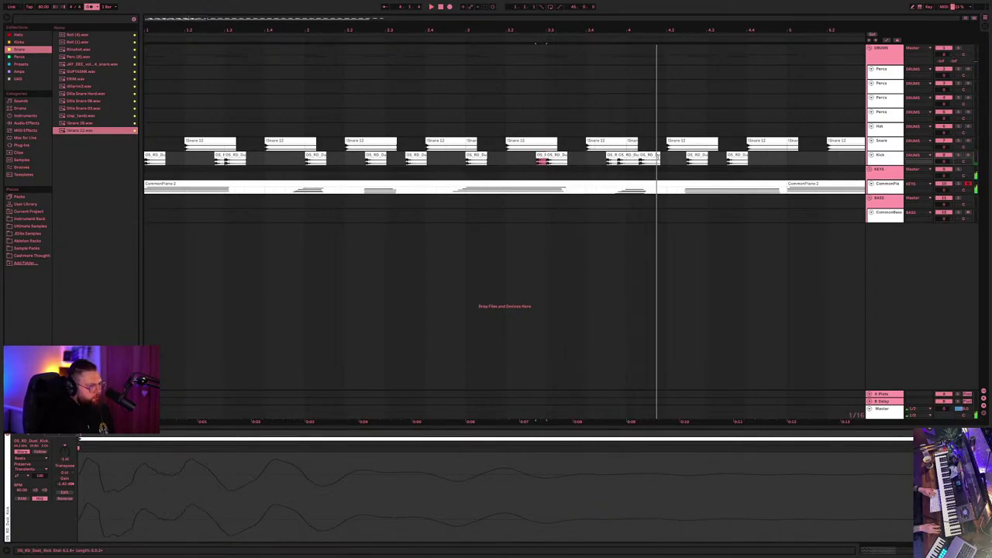
- Shift the kick pair at 3.4.3 and 3.4.4 one sixteenth later and play the whole pattern from bar 1
click(626, 159)
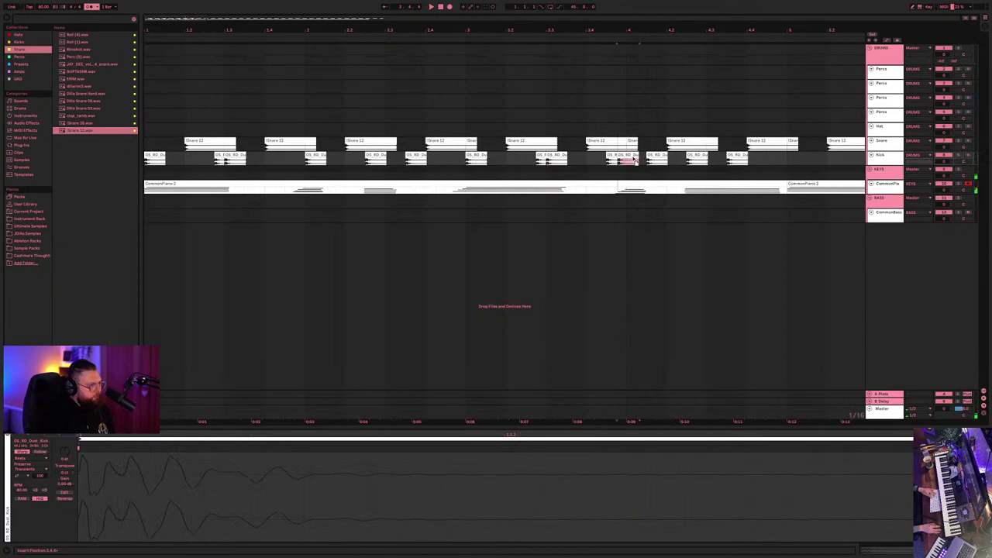
click(612, 159)
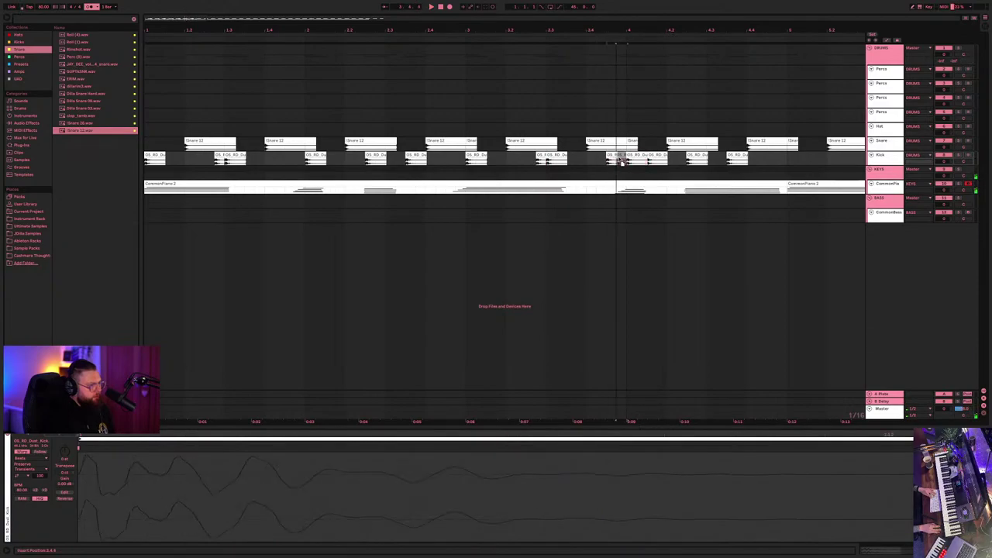
click(157, 155)
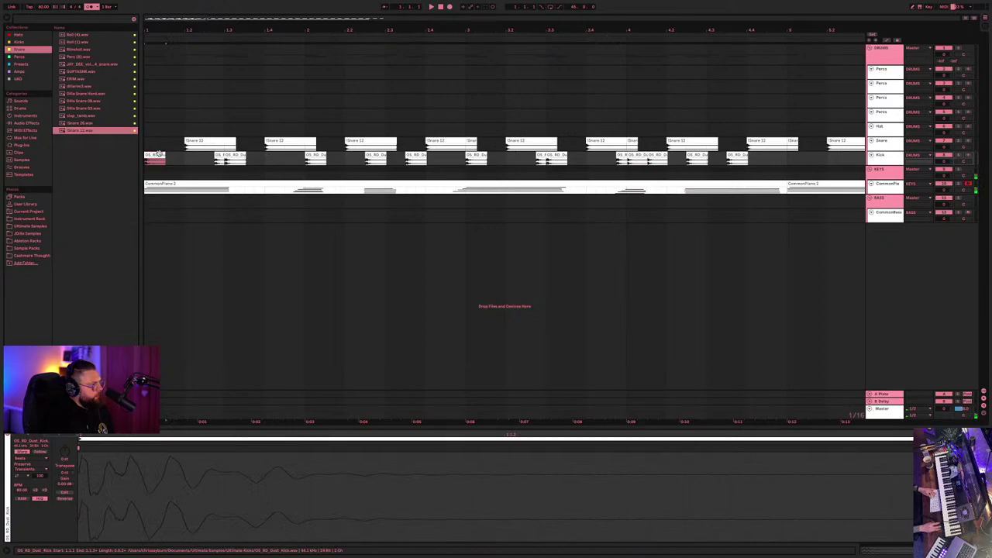
key(space)
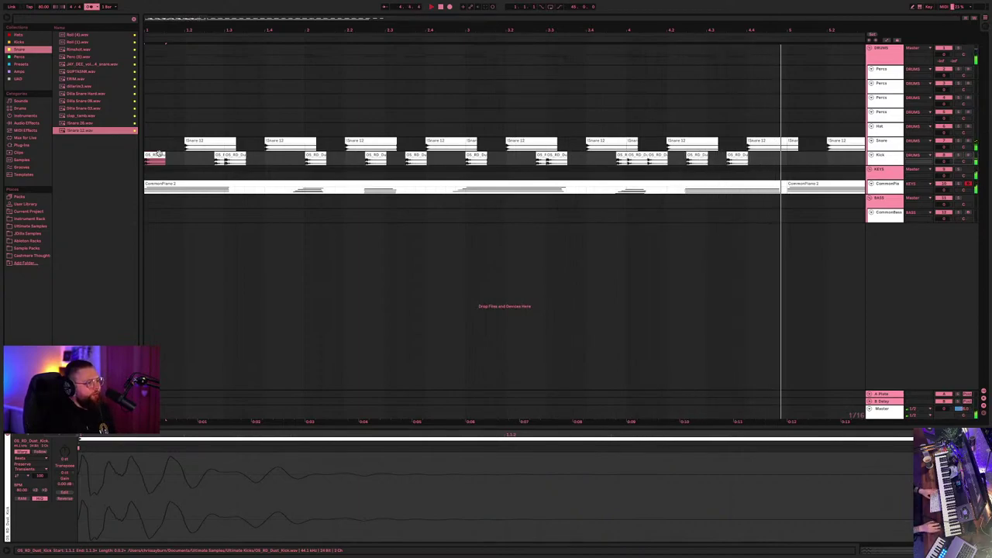
key(space)
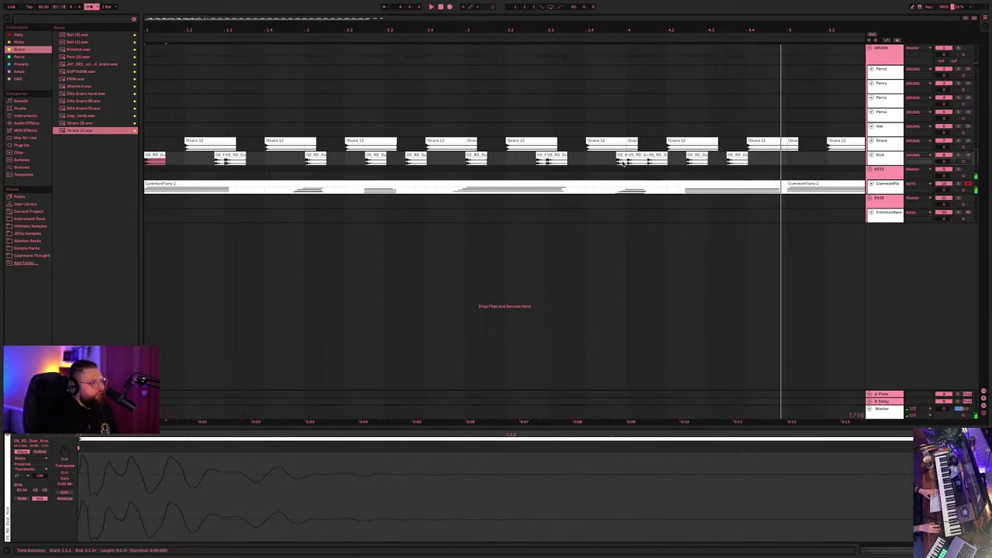
- Enlarge the Kick track, adjust the junction between the two kick clips around 4.1.1 and play from just before them
click(622, 158)
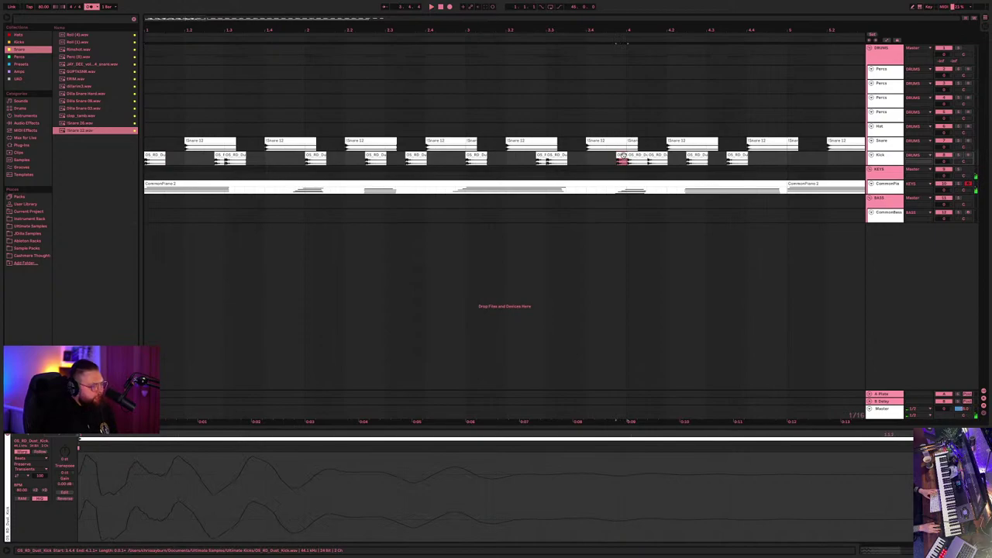
scroll(623, 157, up, 5)
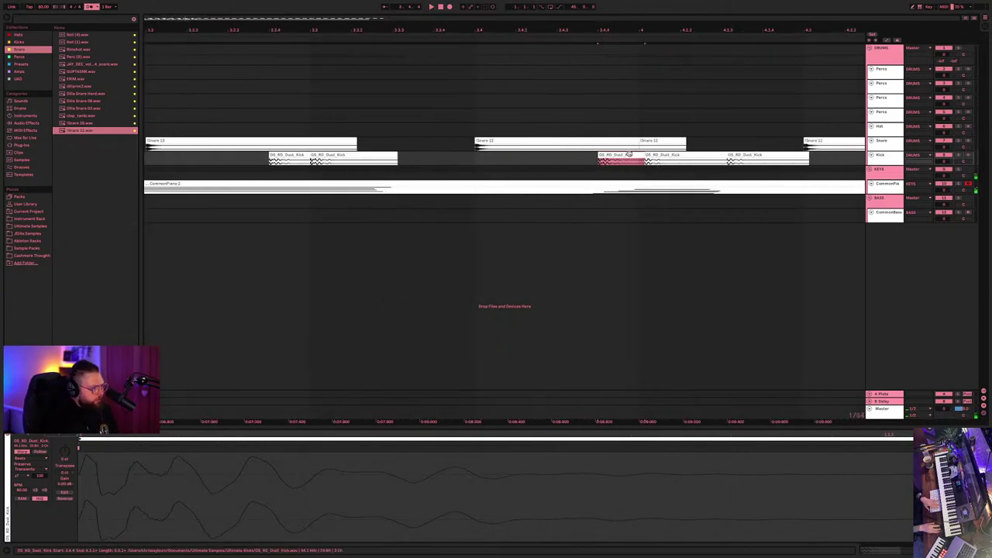
click(635, 165)
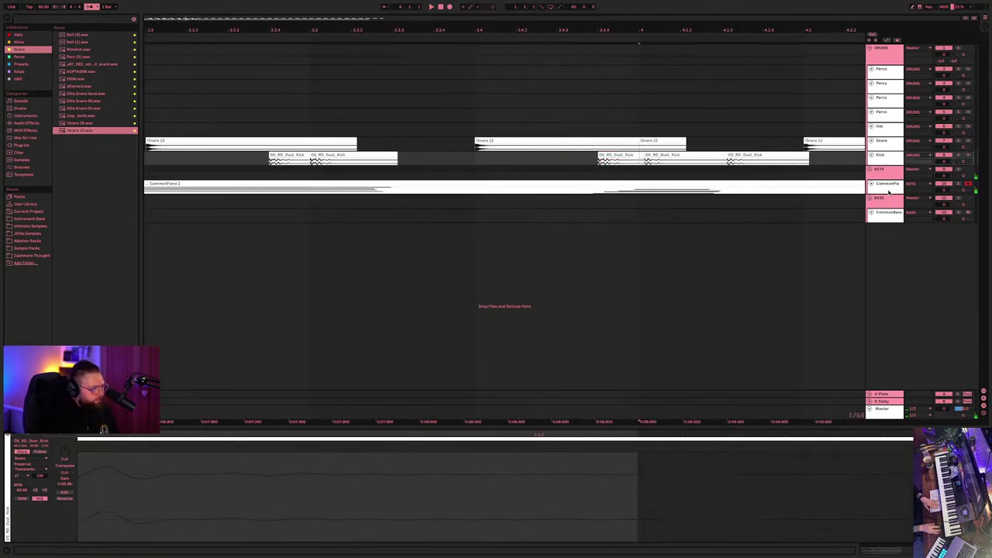
drag(889, 165, 889, 198)
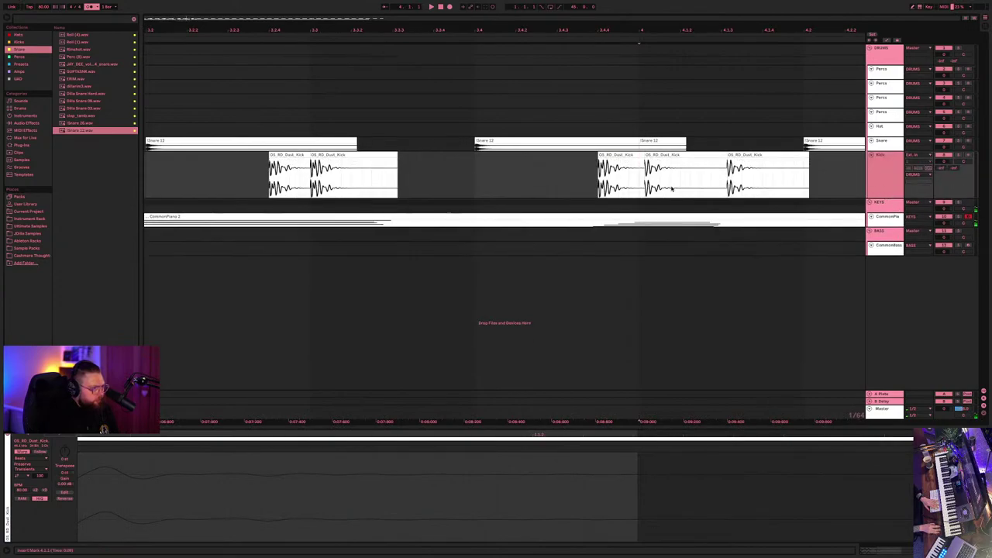
drag(644, 162, 555, 165)
click(547, 166)
key(space)
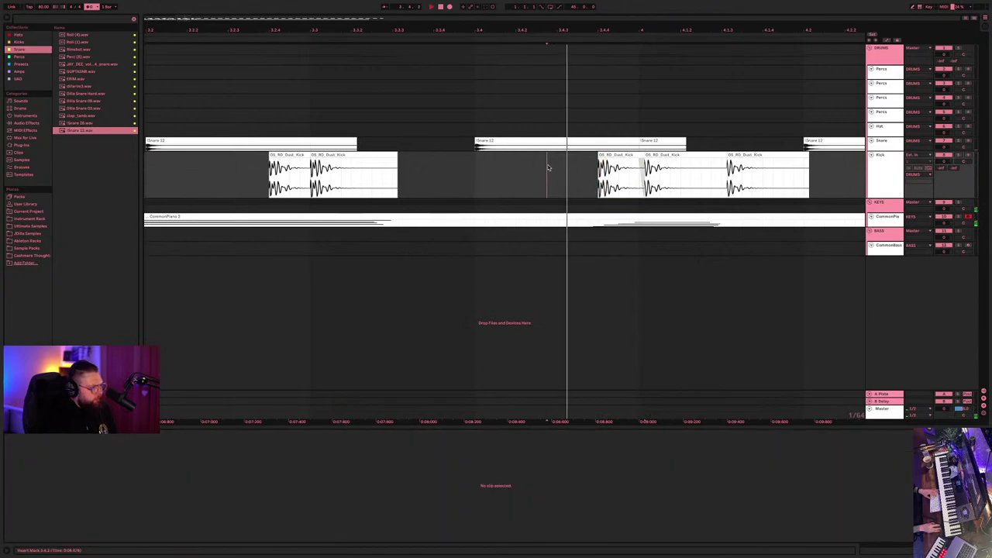
- Pull the start of the kick clip just after 4.1.1 back to 4.1.1 and play from the kick before it
click(655, 168)
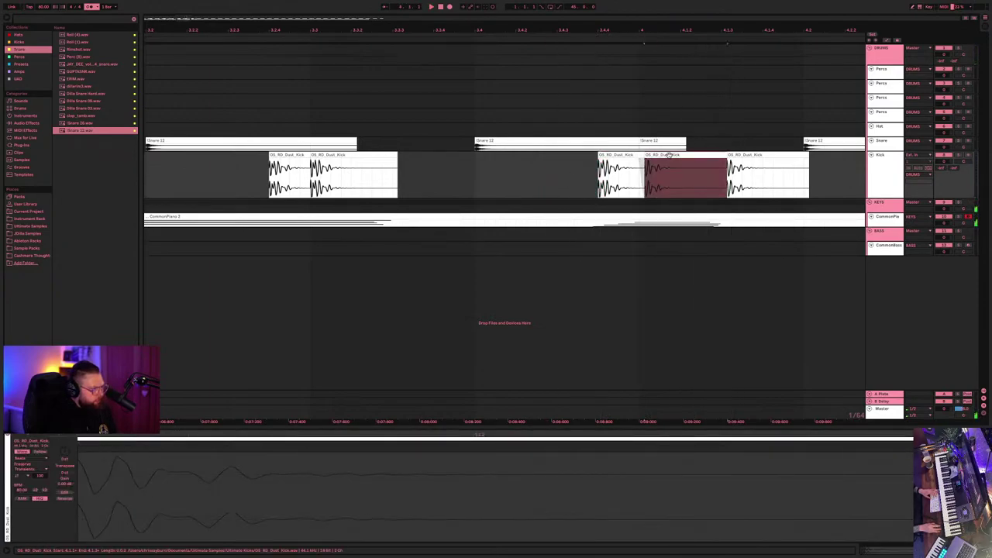
click(671, 155)
drag(671, 155, 666, 155)
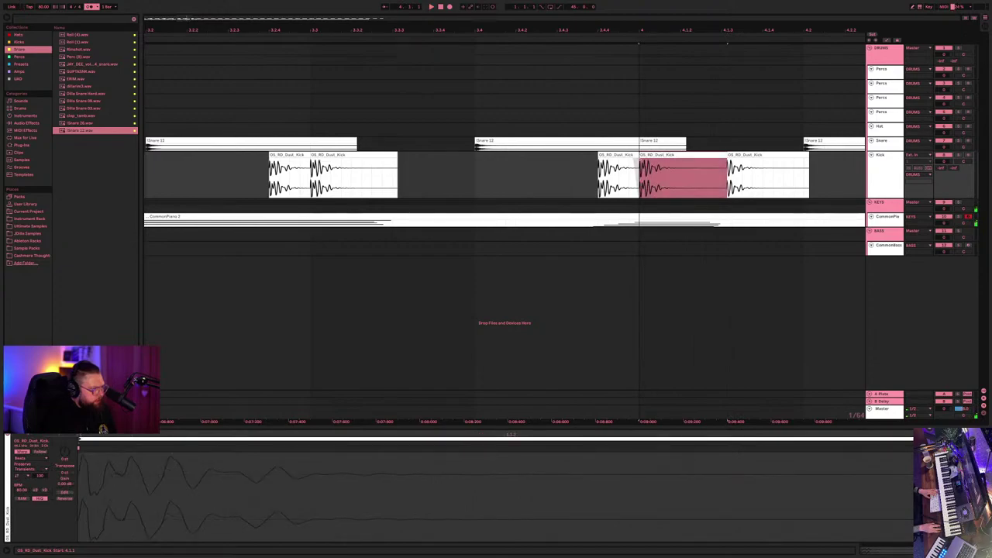
click(618, 157)
key(space)
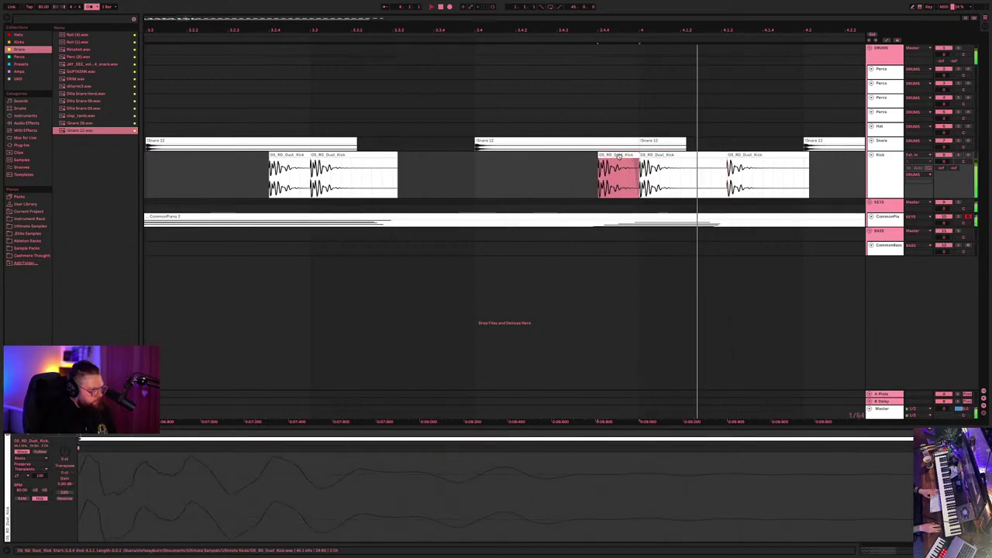
- Extend the start of the kick clip at 4.1.3 slightly earlier and nudge the clip a little
click(730, 155)
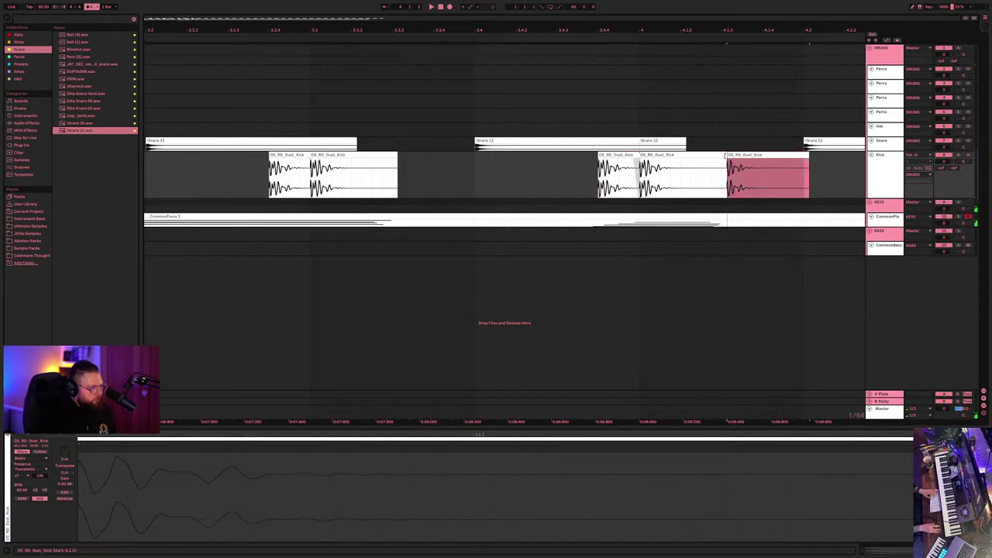
drag(726, 155, 722, 155)
click(736, 155)
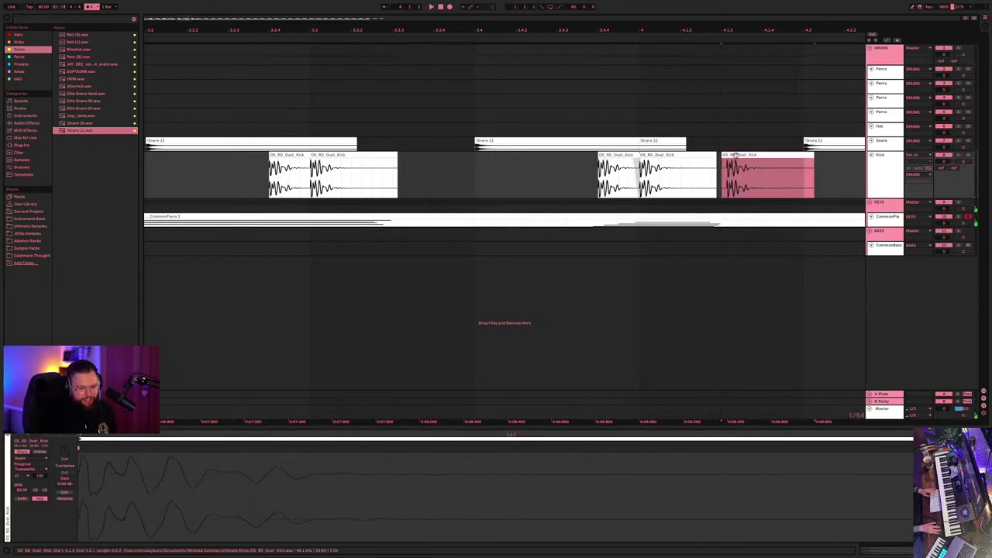
- Play the beat from the snare at 3.2, stop, and play the whole pattern from bar 1
click(157, 141)
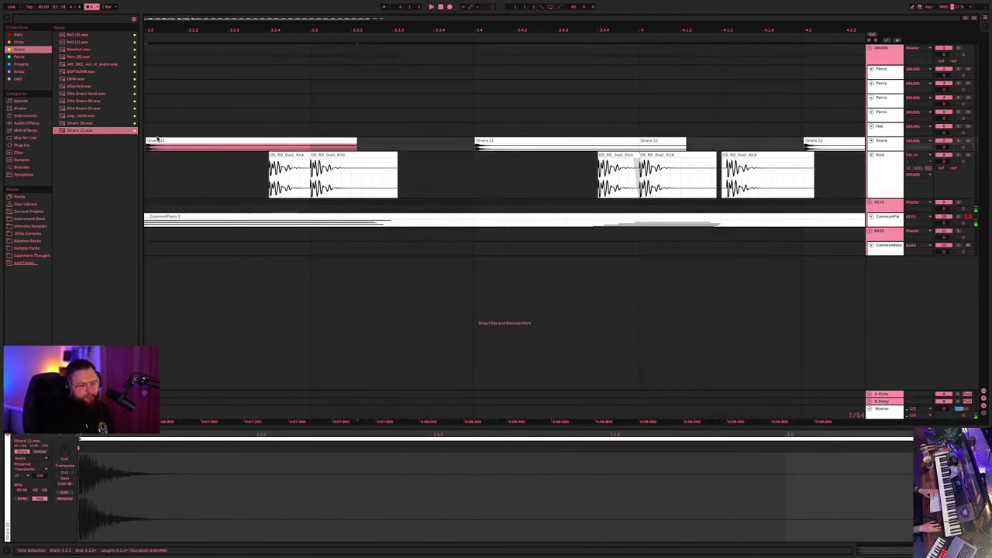
key(space)
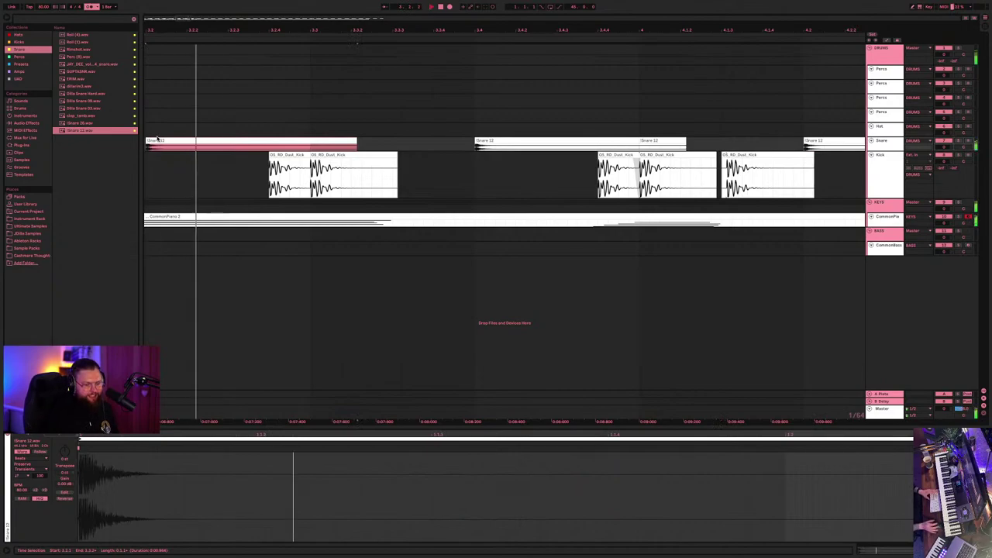
key(space)
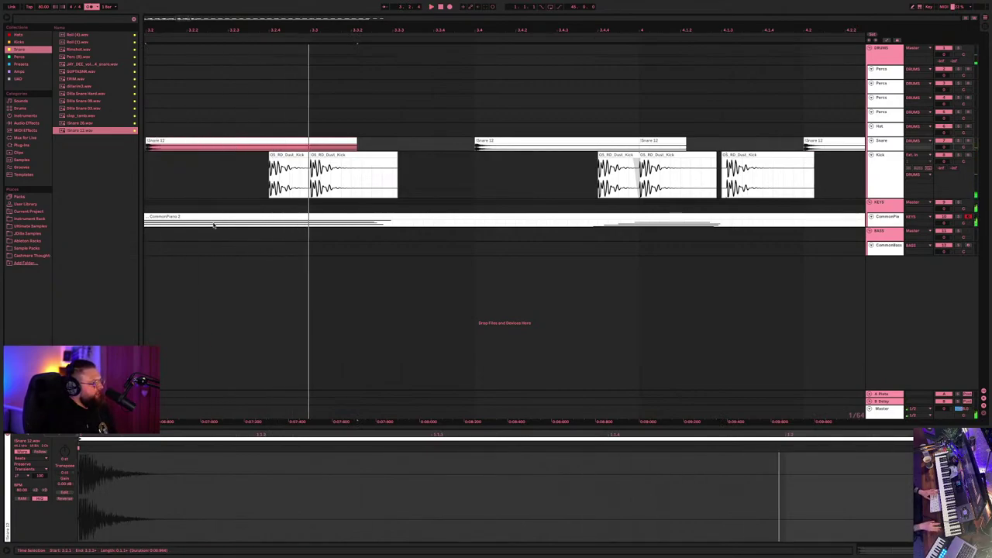
click(206, 216)
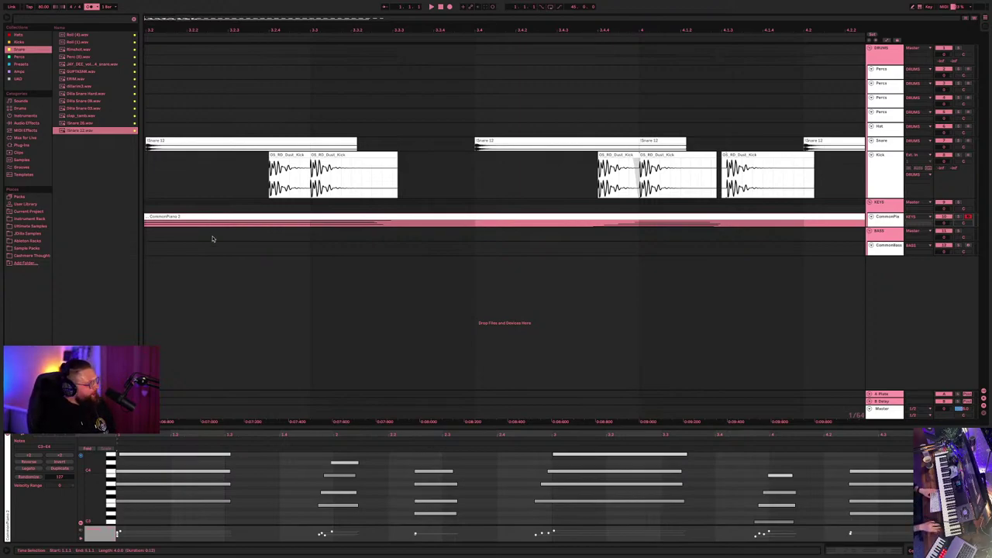
key(space)
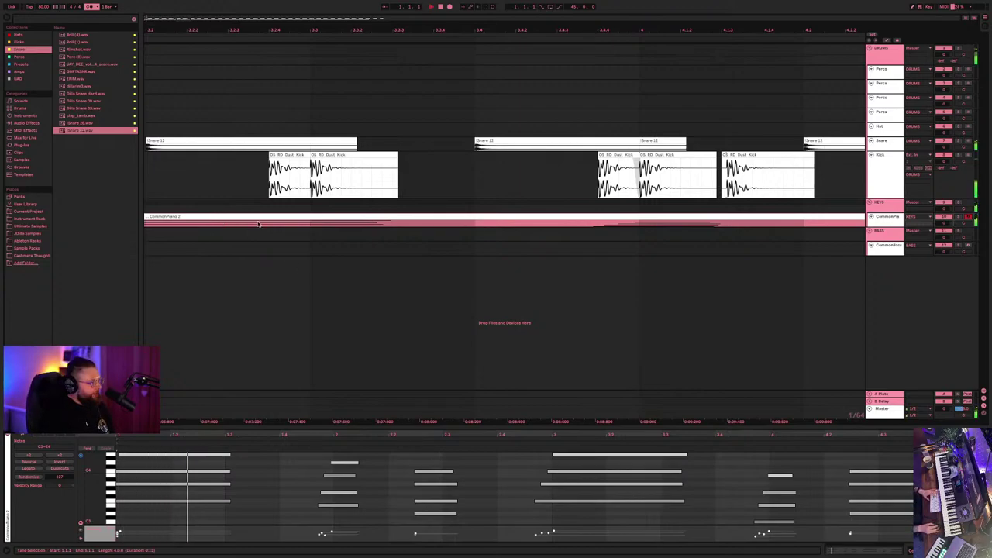
- Duplicate the full four-bar kick pattern from bars 1 to 4 so it repeats from bar 5, and play the copy
scroll(208, 226, down, 6)
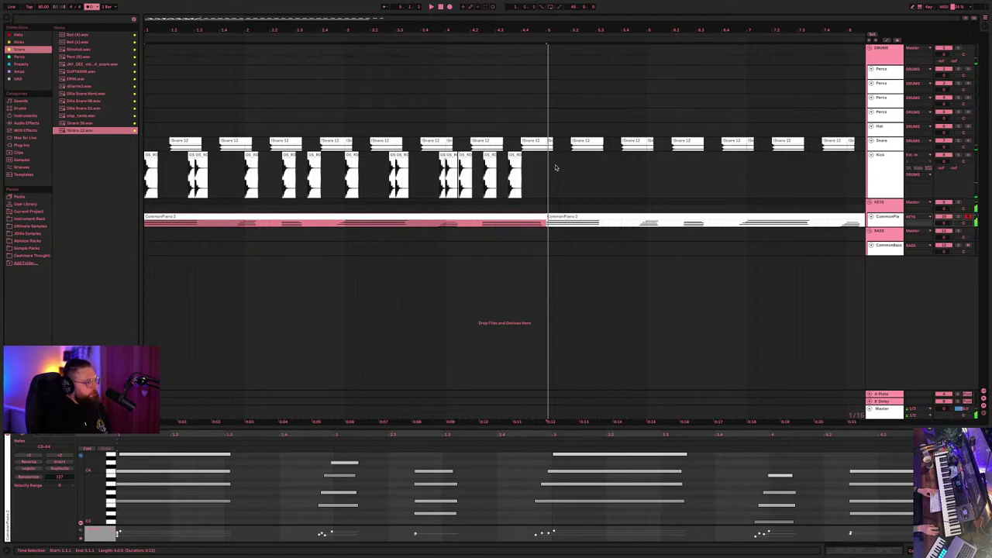
drag(536, 173, 120, 186)
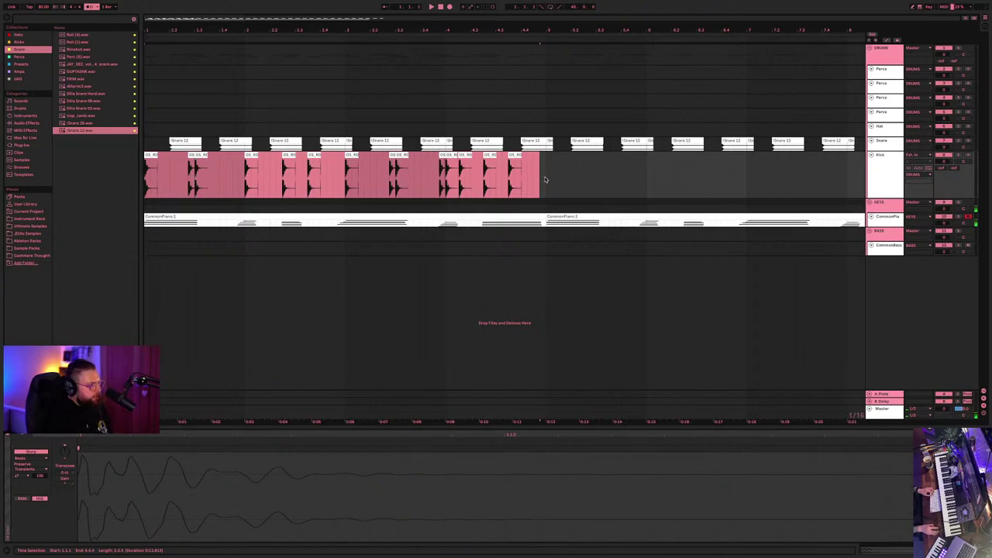
drag(543, 179, 88, 181)
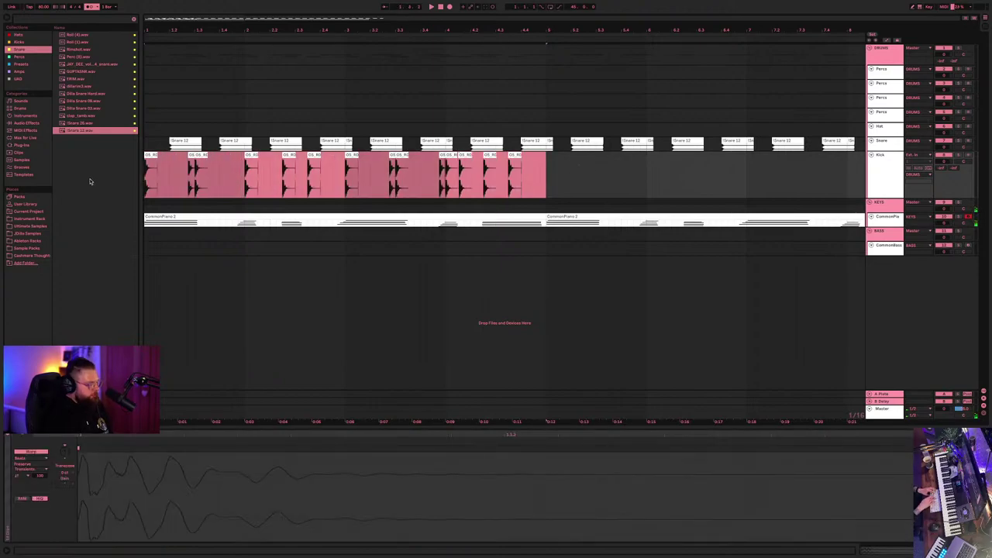
key(ctrl+d)
key(space)
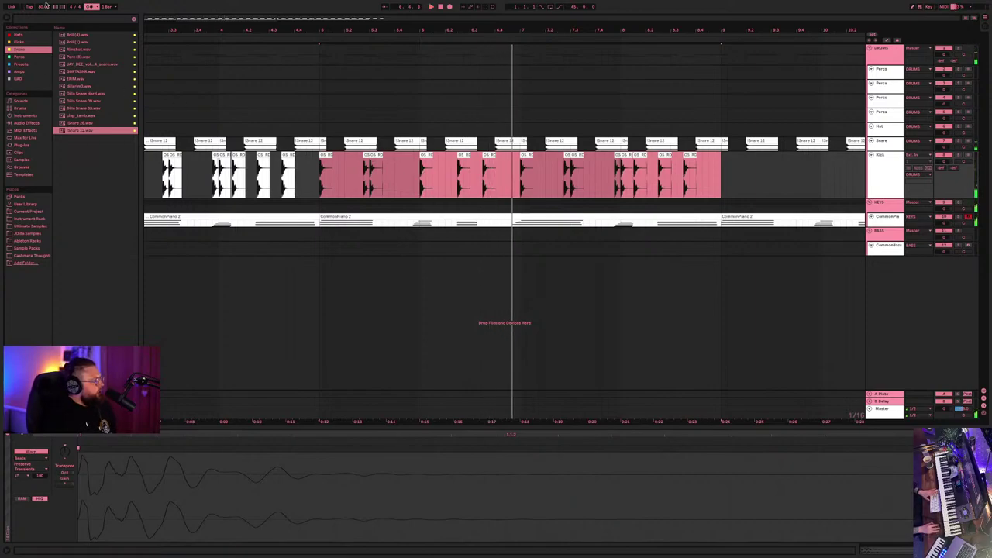
- Audition shaker, percussion, ride and hi-hat loops in the Hats collection
click(20, 36)
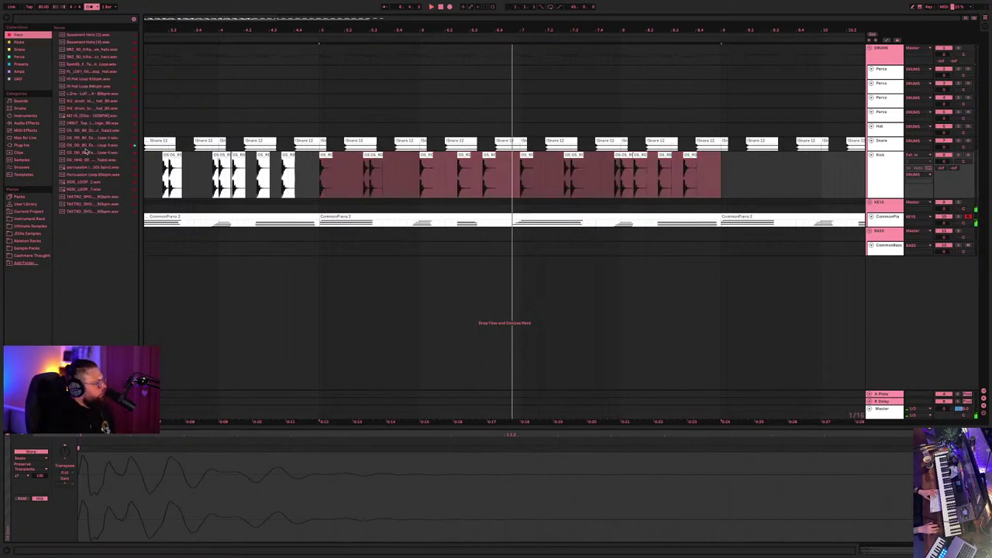
click(75, 145)
click(90, 153)
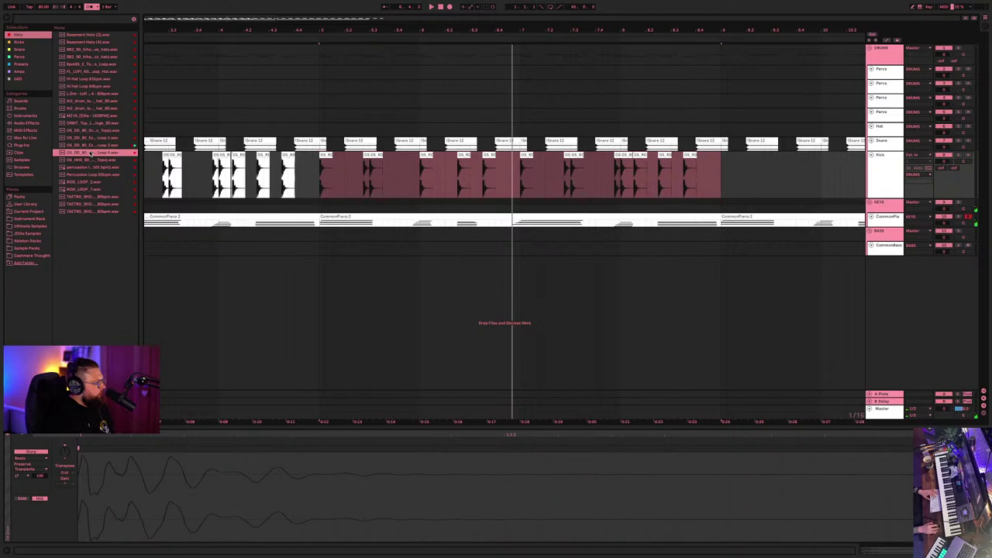
click(92, 160)
click(92, 167)
click(90, 175)
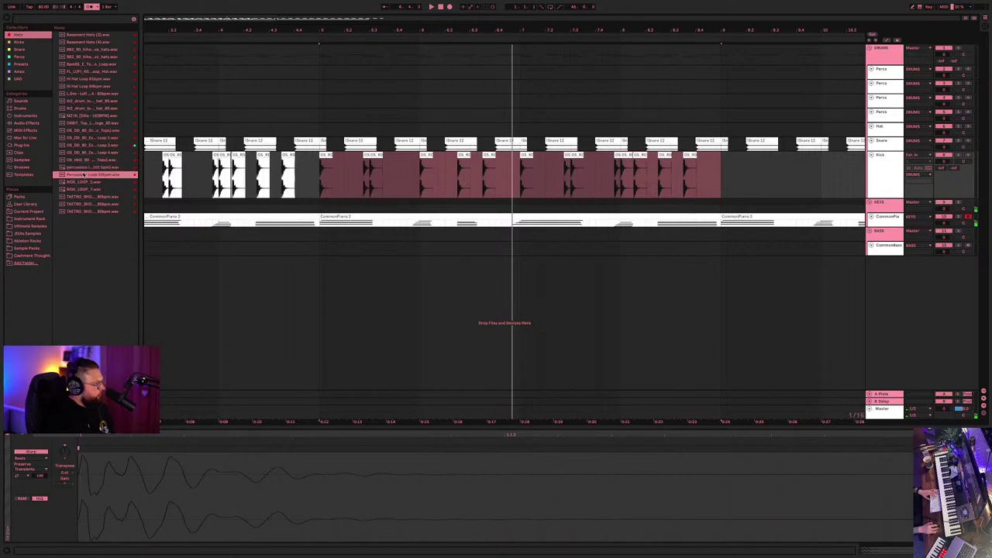
click(90, 182)
click(89, 153)
click(85, 79)
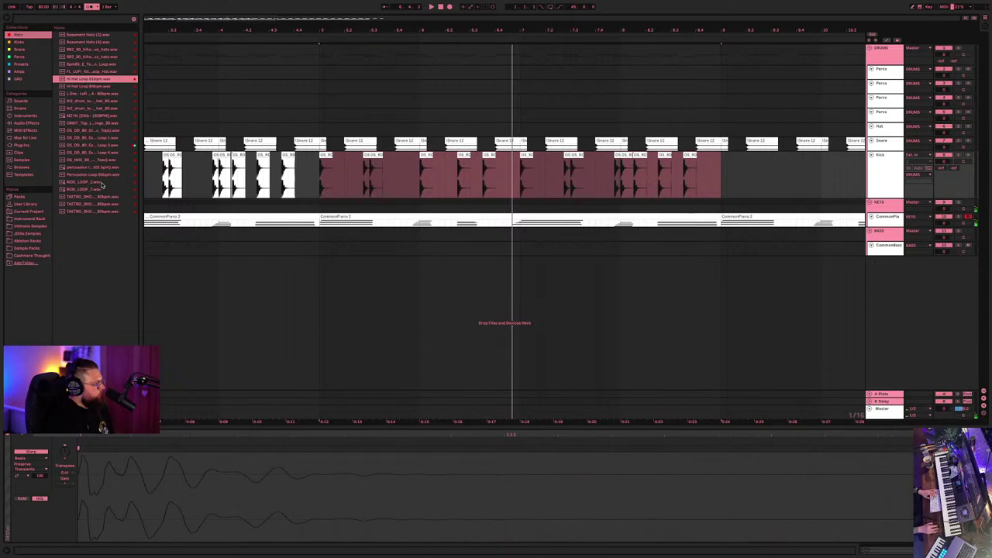
click(90, 124)
click(83, 100)
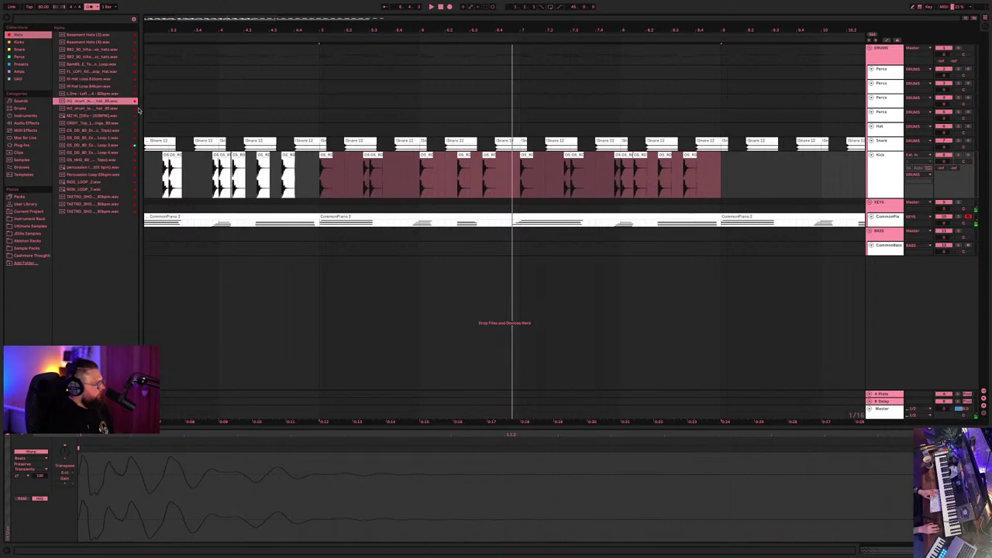
- Widen the browser to read full sample names and audition more hat loops, from Basement Hats to the TAETRO_SHORE samples
drag(139, 108, 181, 109)
click(124, 130)
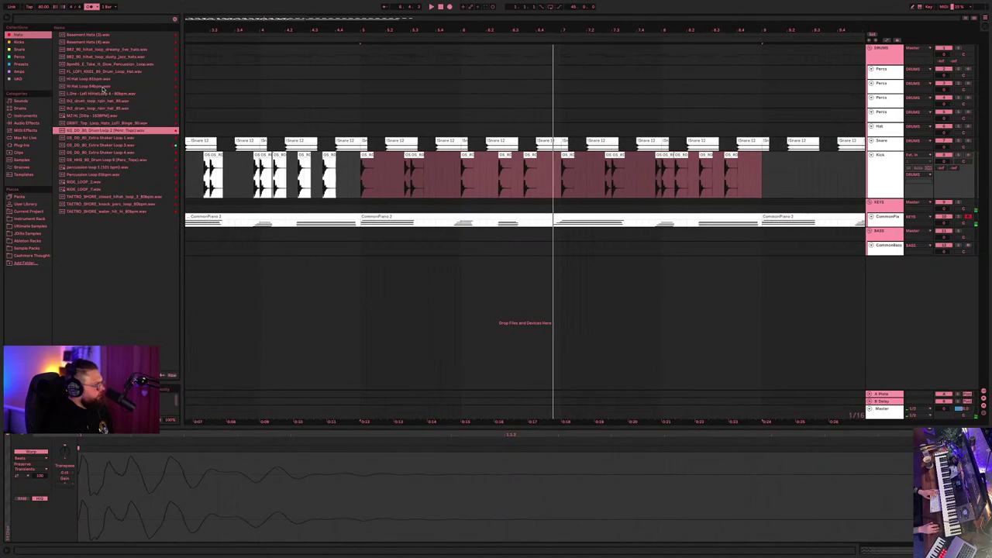
click(109, 65)
click(110, 50)
click(104, 43)
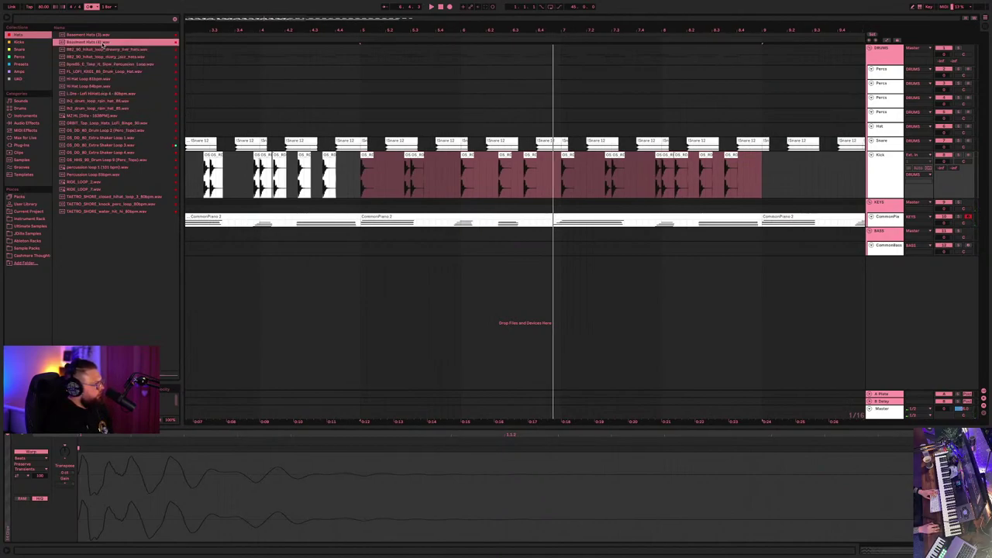
click(106, 65)
click(99, 78)
click(99, 86)
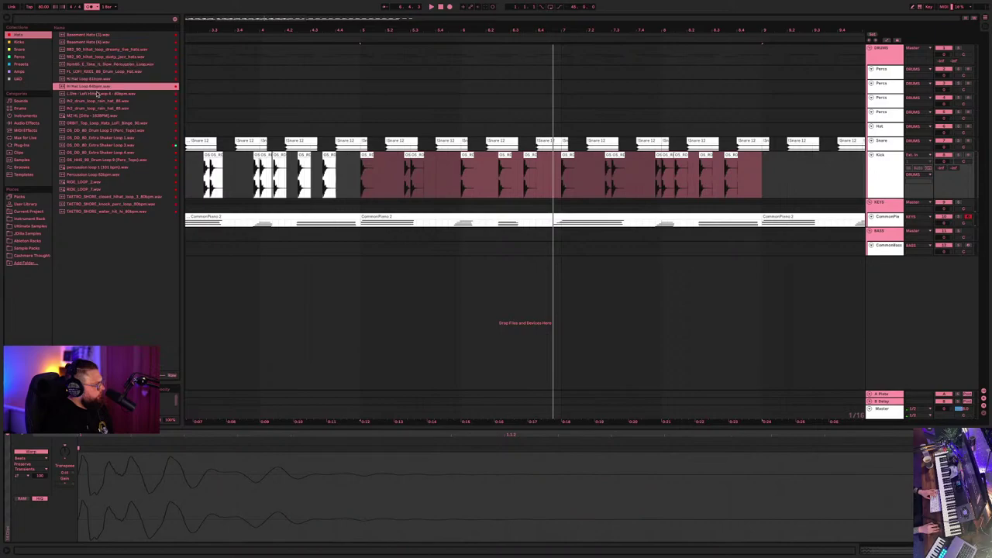
click(109, 159)
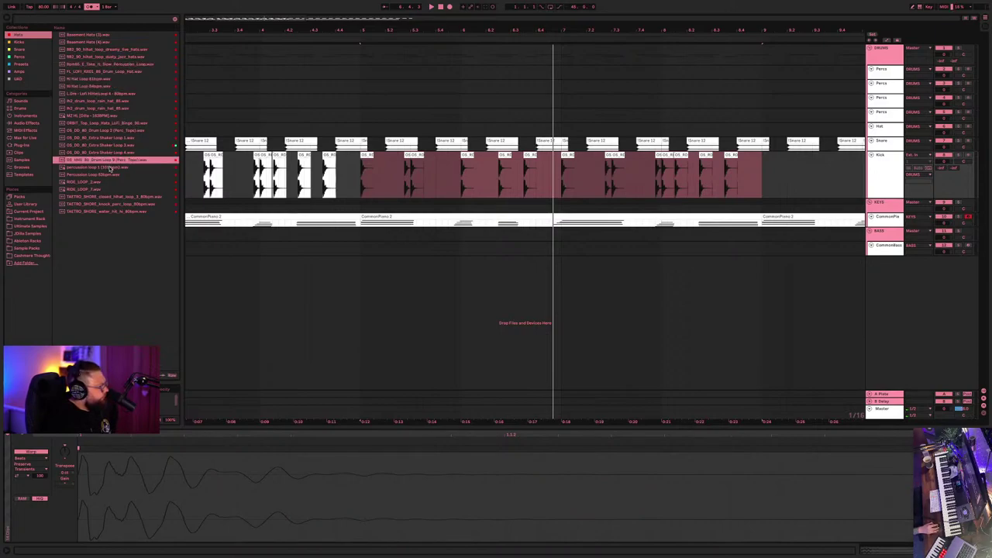
click(122, 212)
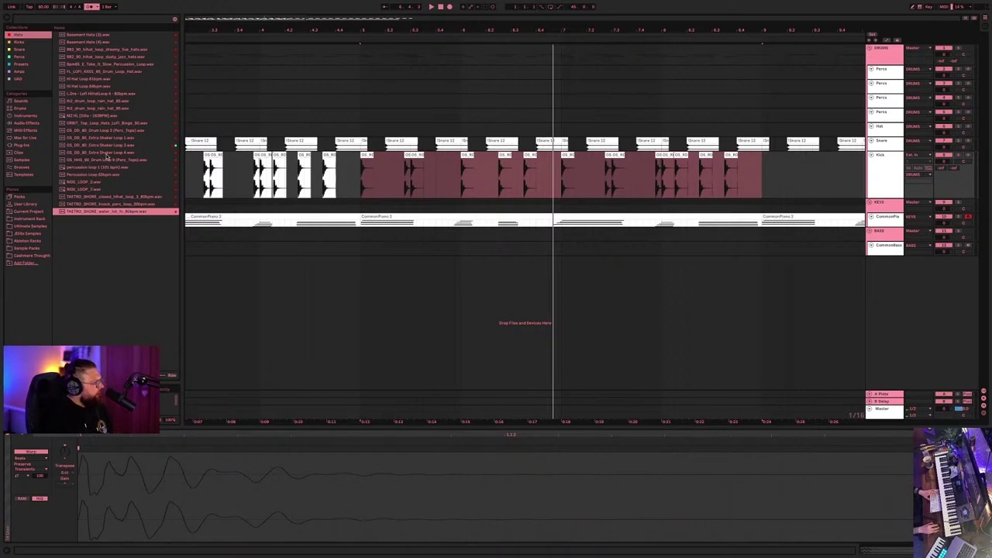
- Compare the last candidate loops, place the MZ HL (Dilla - 163BPM) loop on the Hat track at bar 1 and play it
click(102, 131)
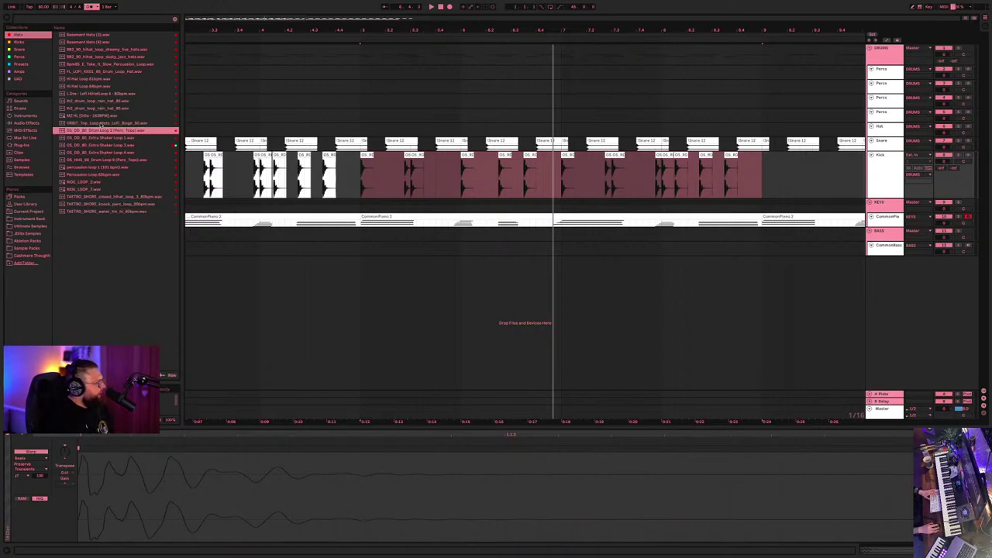
click(101, 123)
click(99, 117)
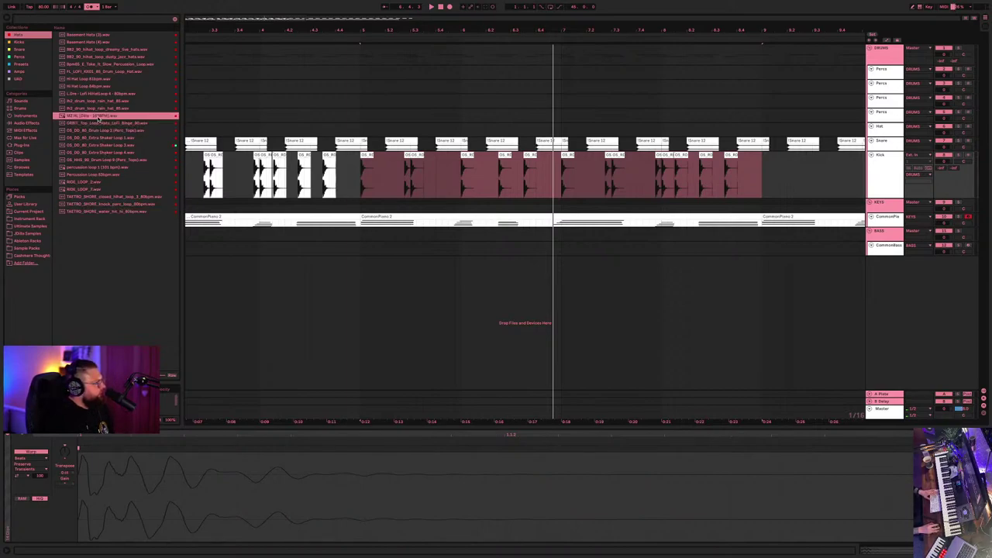
drag(98, 117, 191, 128)
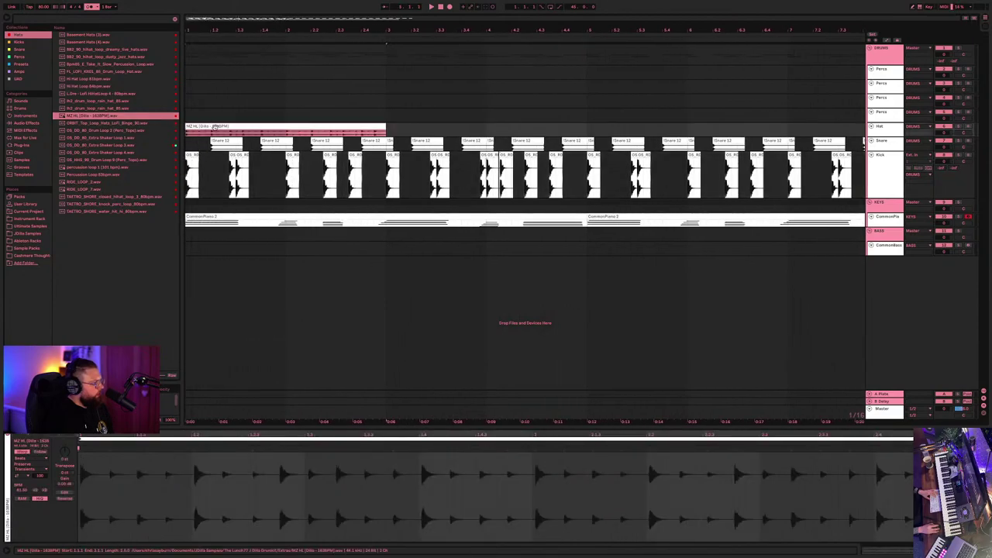
key(space)
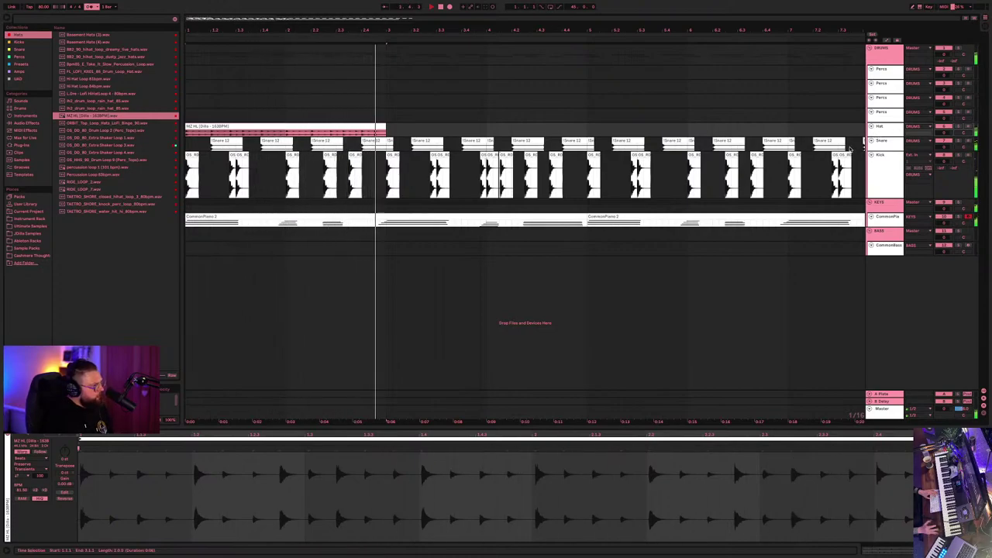
- Inspect the Hat track's effect devices and the hat loop's clip settings, and replay the beat with the hats
click(885, 130)
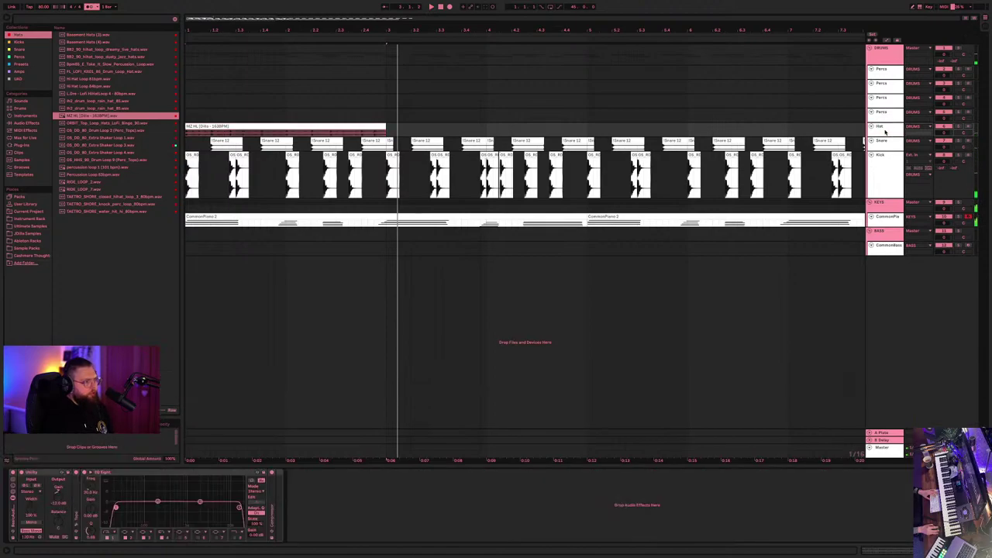
click(286, 130)
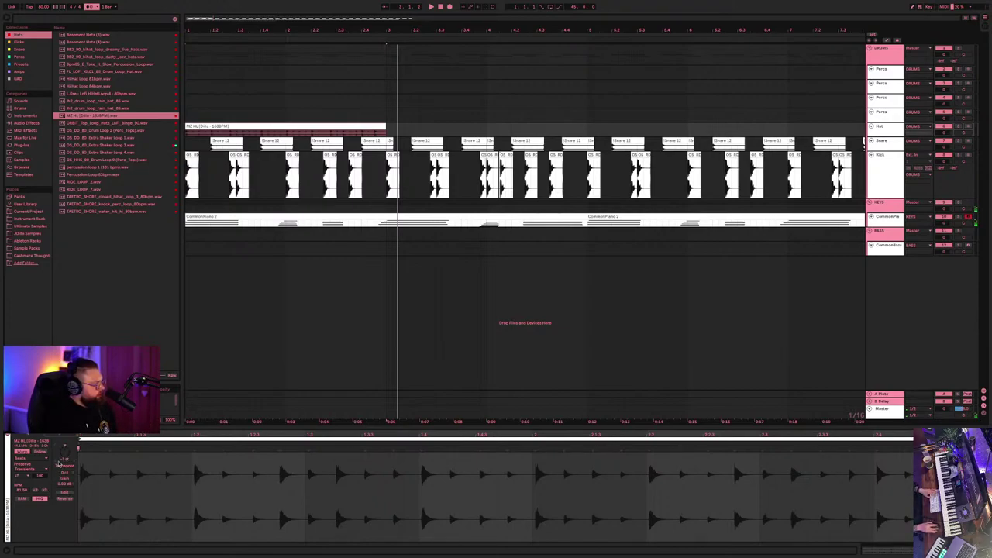
click(197, 126)
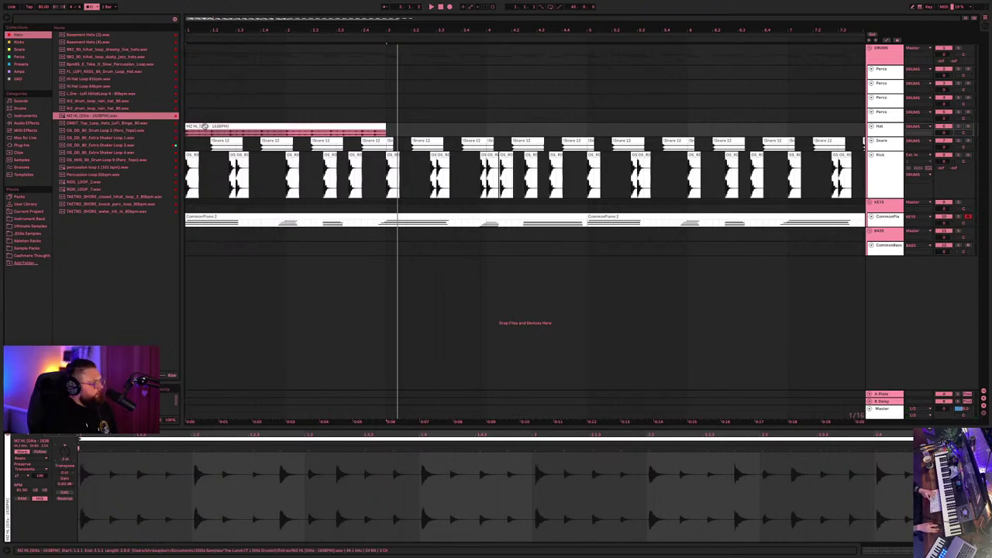
mouse_move(446, 8)
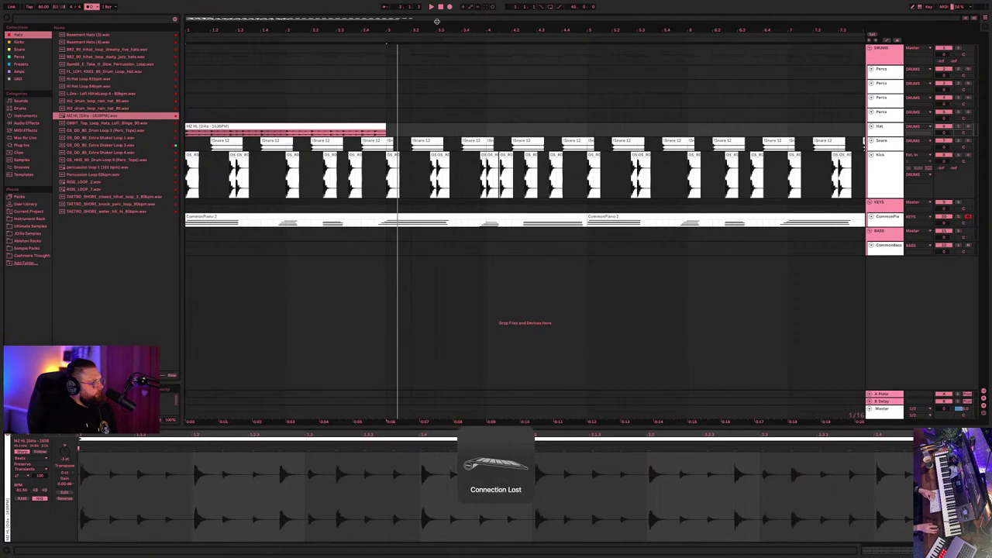
click(440, 7)
click(431, 7)
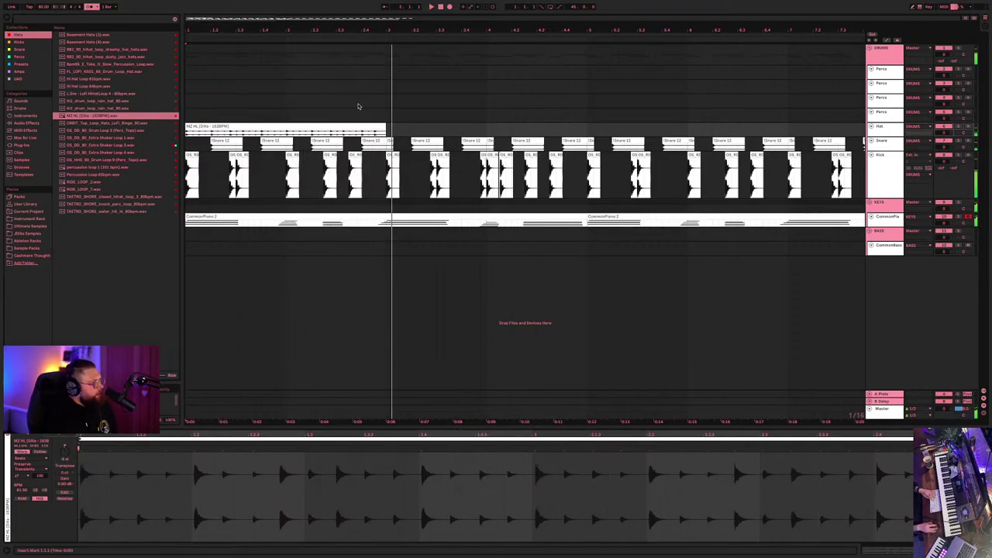
- Stop playback and duplicate the two-bar hat loop so it continues from bar 3 to bar 5
click(362, 126)
key(space)
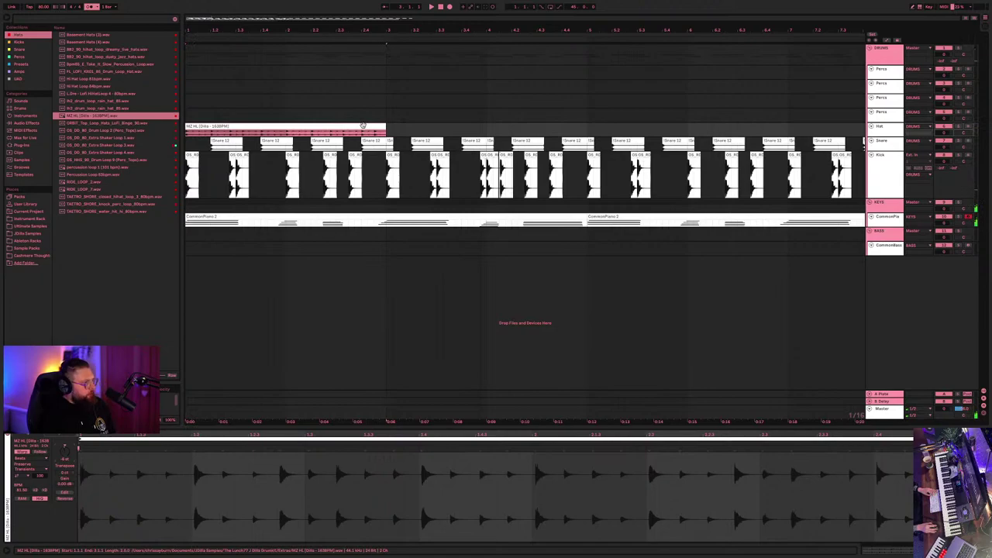
key(ctrl+d)
click(251, 127)
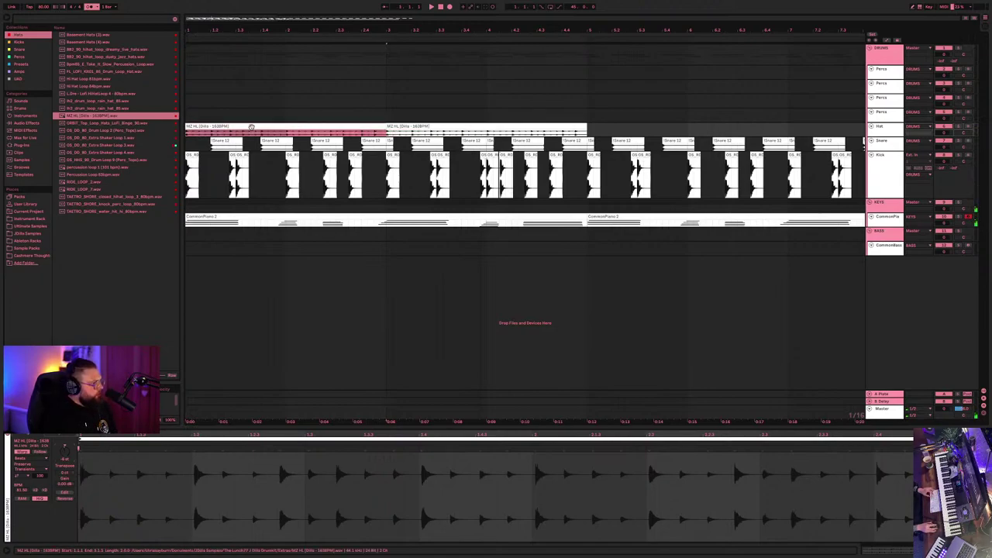
- Search the groove library for "hip hop groove"
click(91, 23)
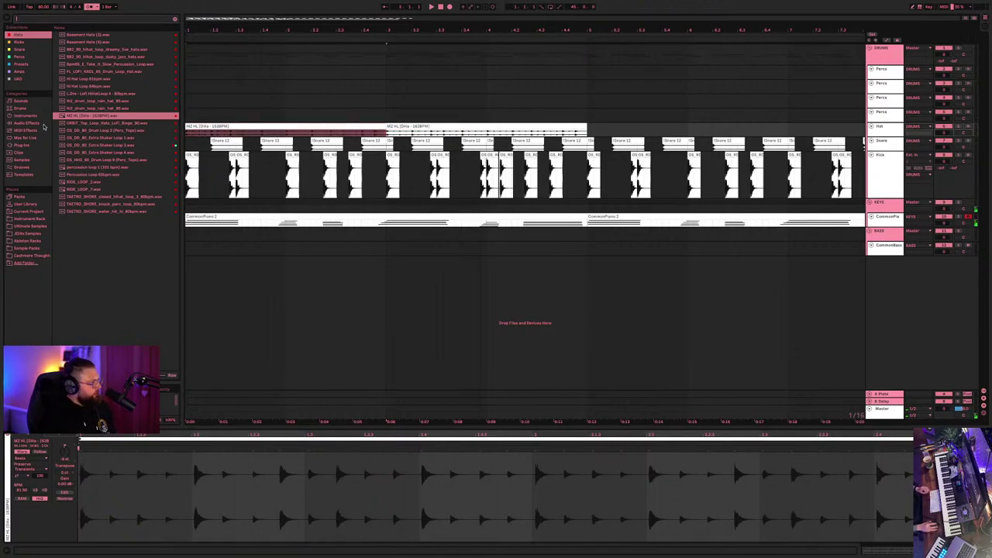
click(21, 167)
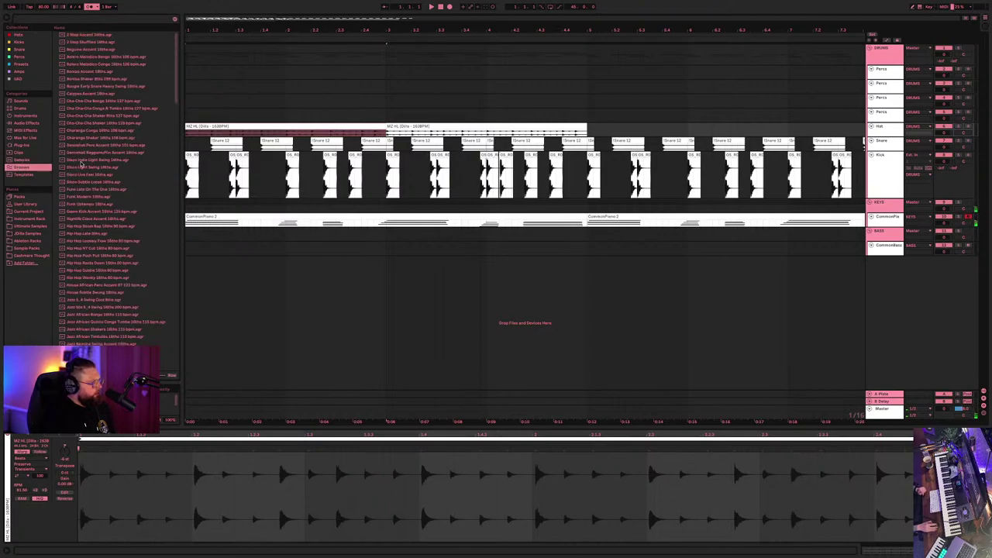
click(56, 20)
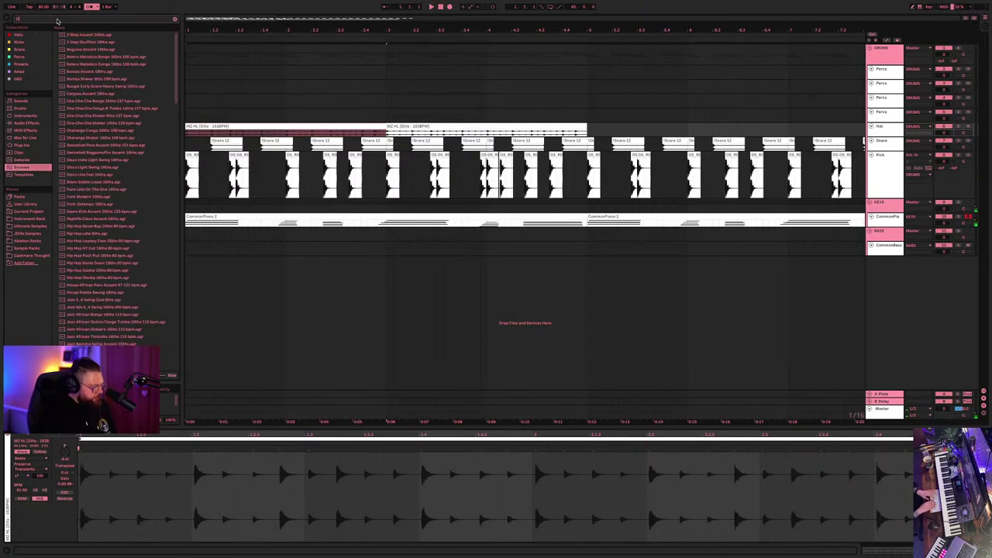
text(hip hop groove)
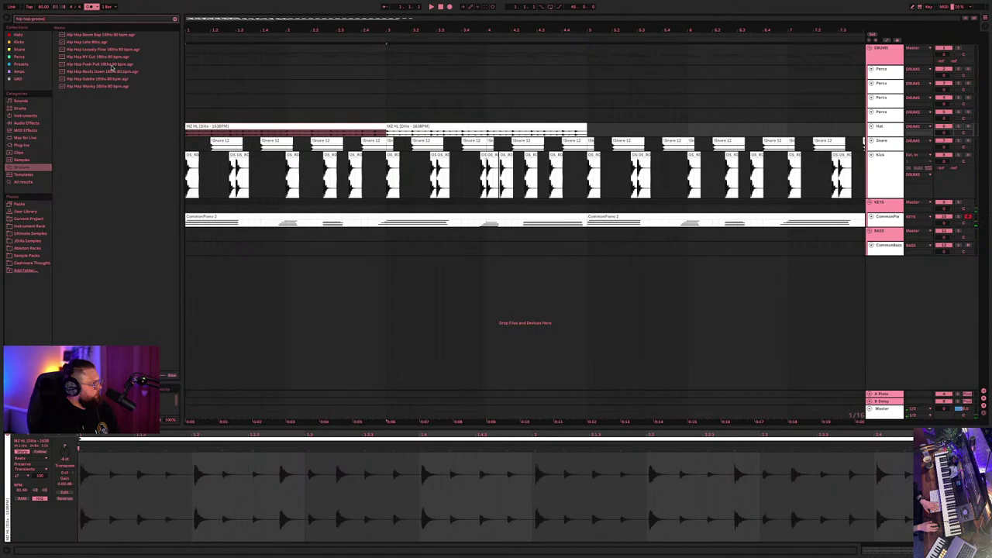
- Compare the hip hop grooves, apply the Hip Hop Boom Bap 16ths groove to the first hat loop and play the beat
click(113, 65)
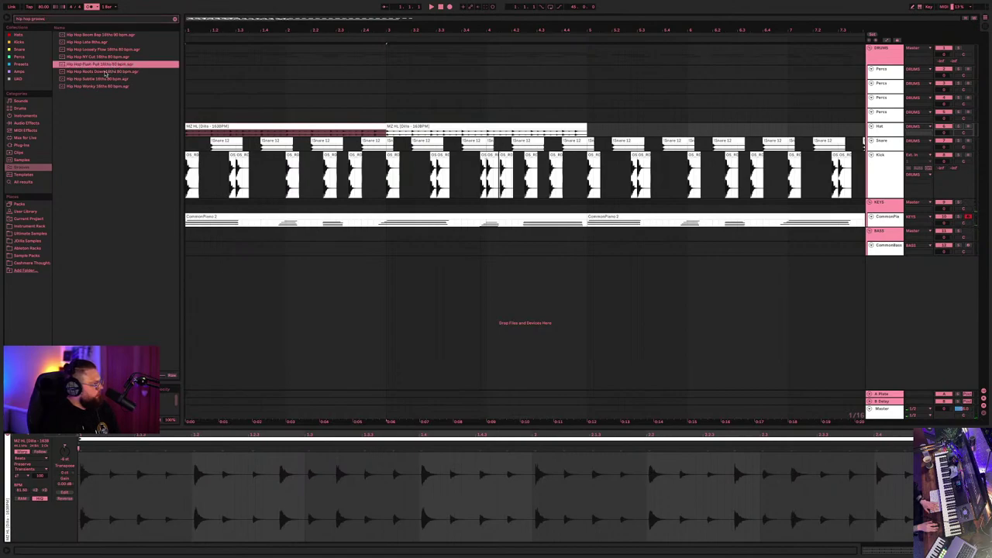
click(103, 72)
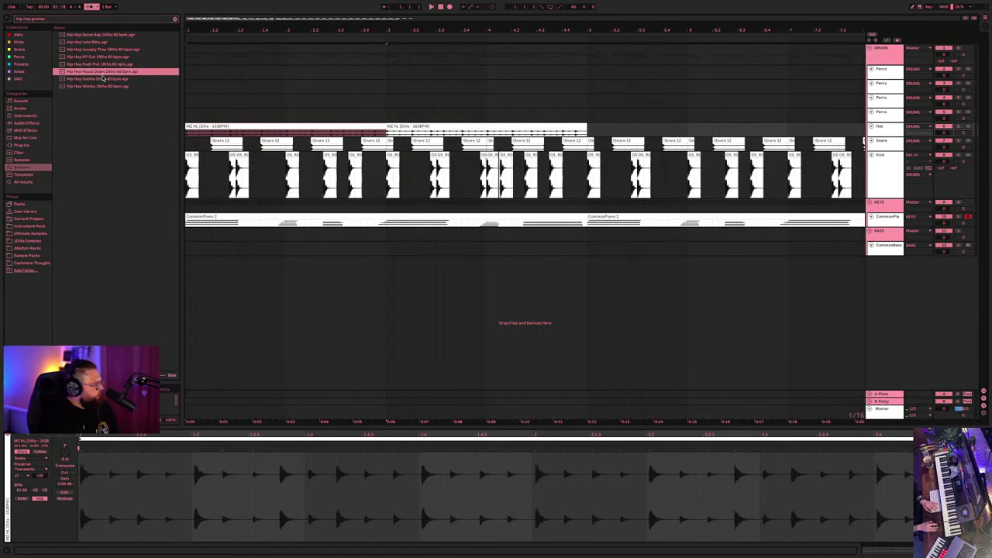
click(89, 49)
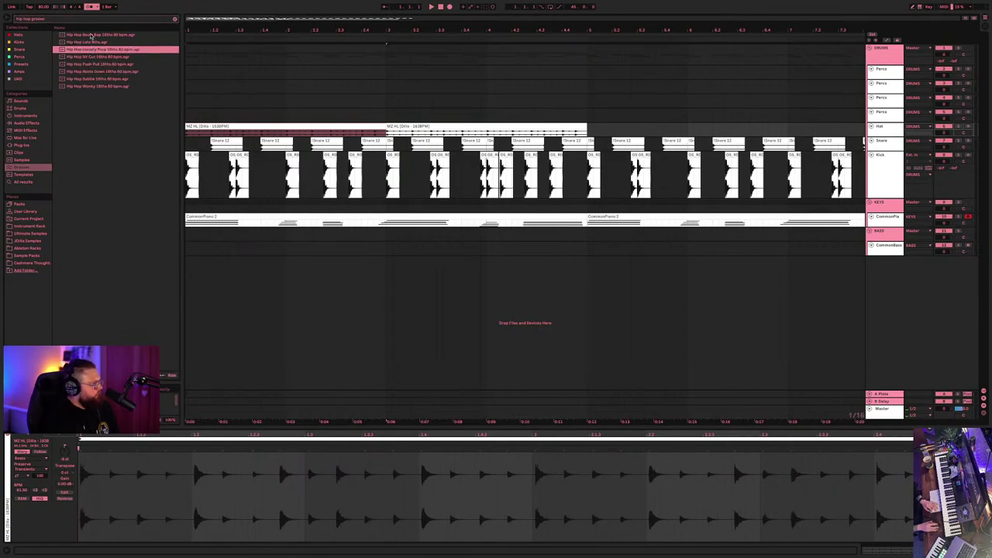
click(91, 35)
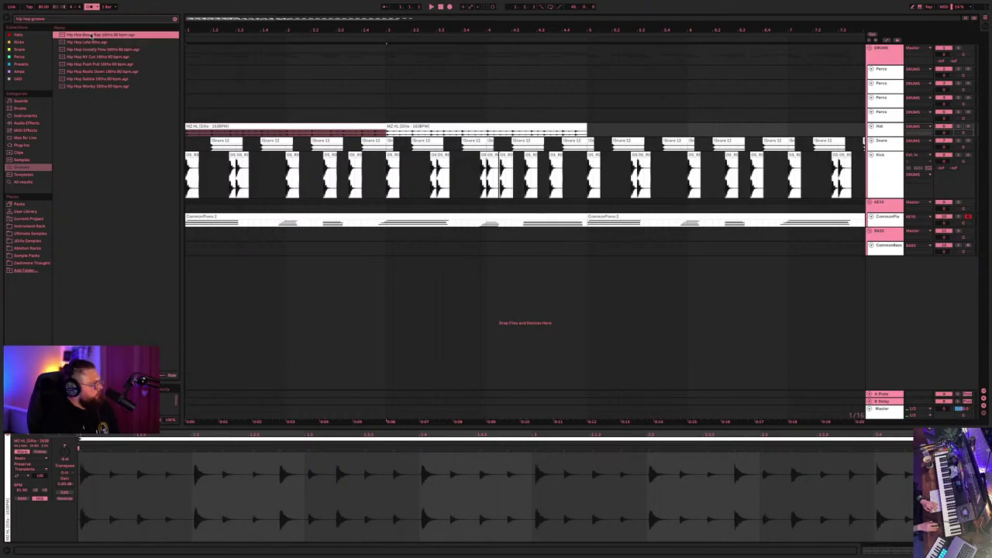
drag(90, 35, 192, 126)
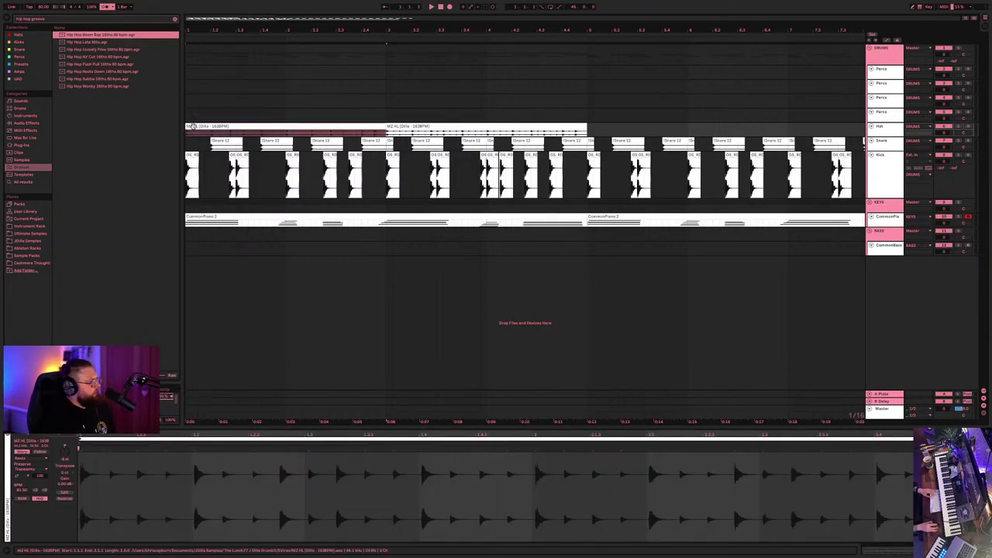
click(192, 127)
key(space)
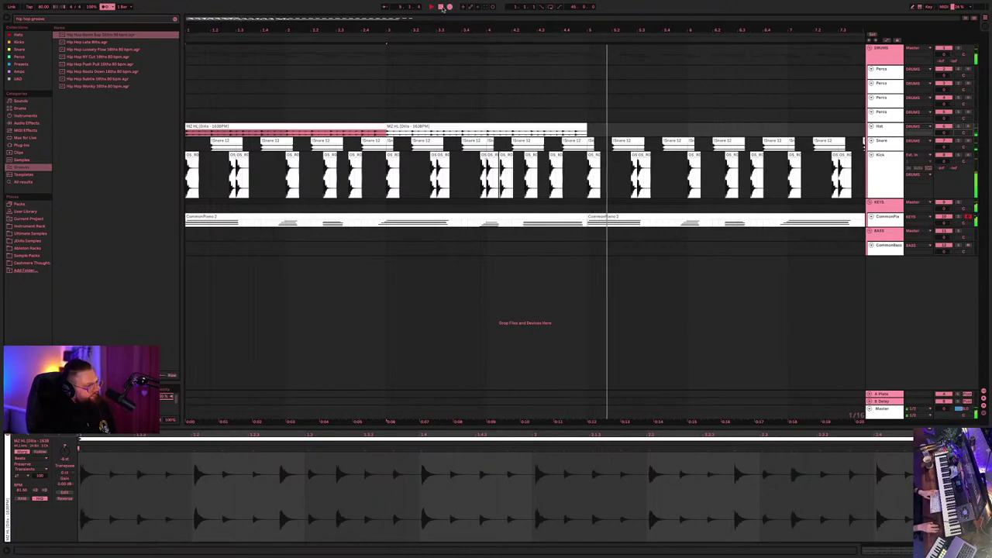
mouse_move(108, 3)
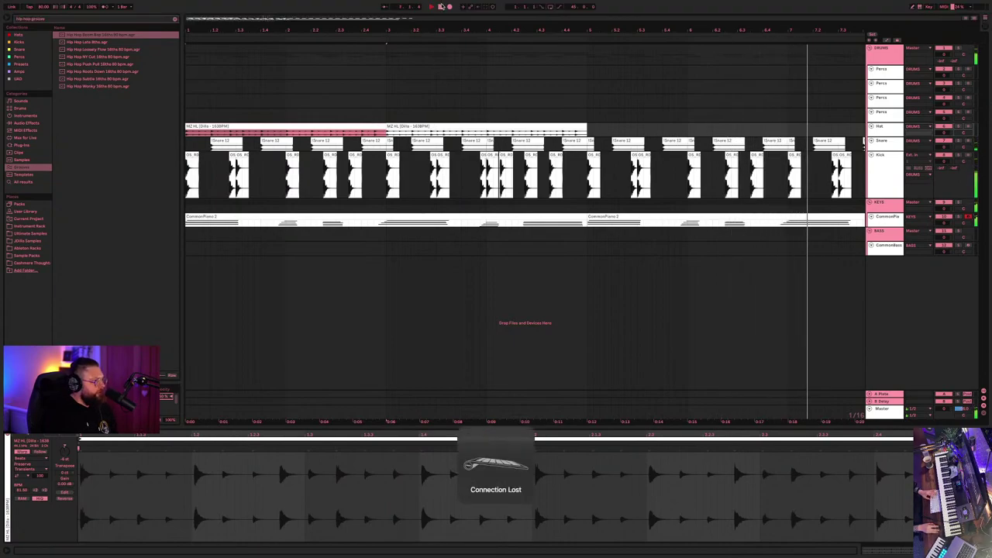
key(space)
- Duplicate the hat loop twice more so it runs to bar 9, and pan the Hat track slightly left
click(435, 124)
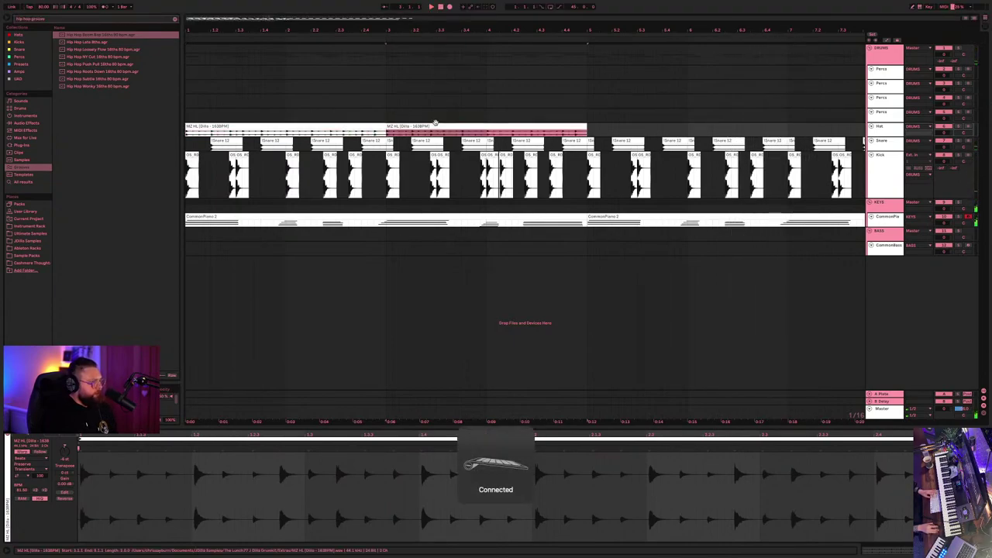
key(super+d)
key(super+d)
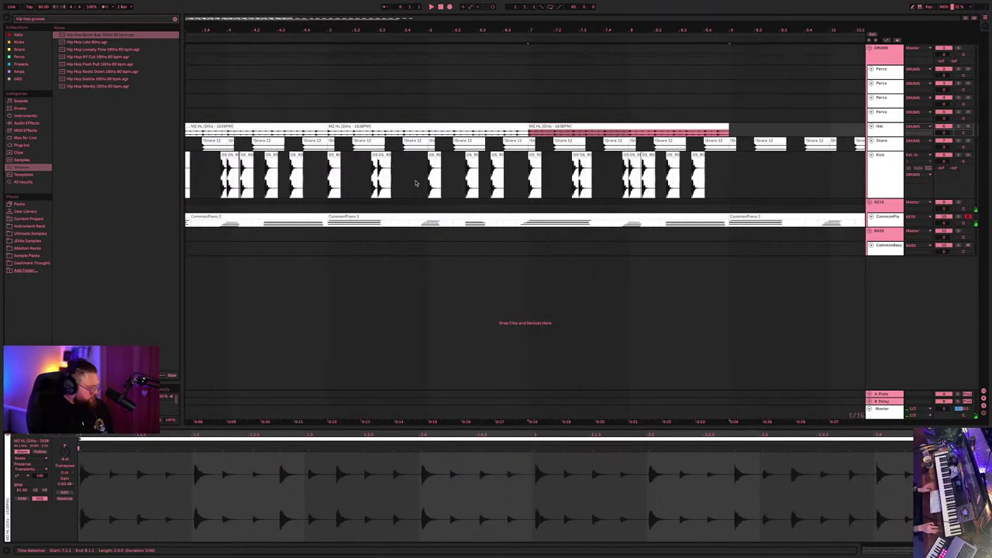
scroll(415, 182, left, 10)
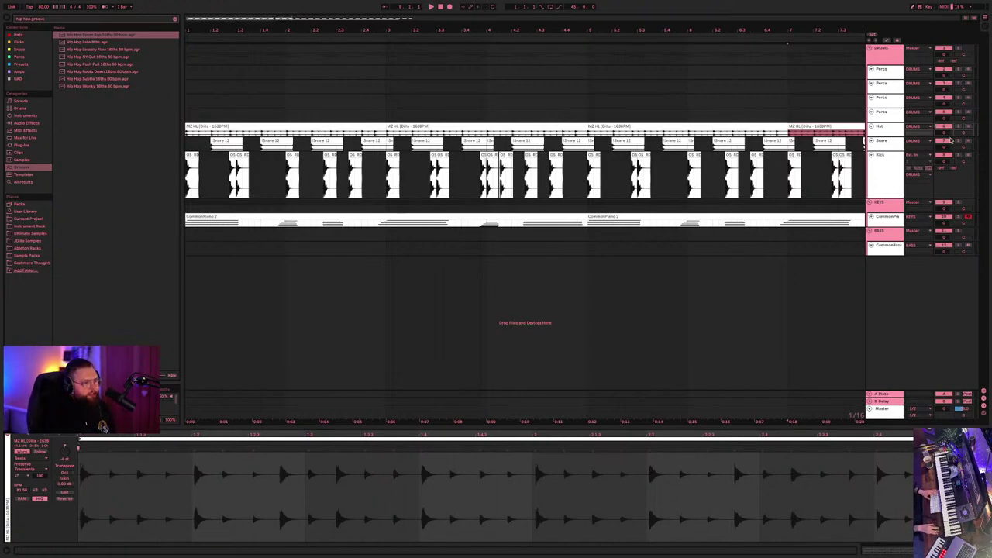
drag(944, 134, 943, 138)
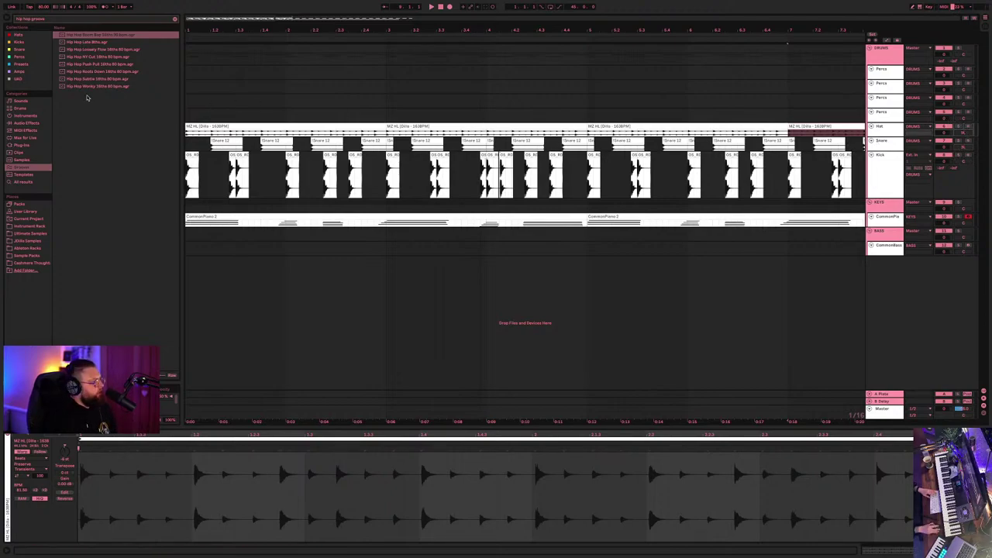
- Clear the groove search and audition the Percs collection's loops, including Extra Shaker Loop 2, Perc Loop_Chit and Egg Shake Loop 2
click(20, 36)
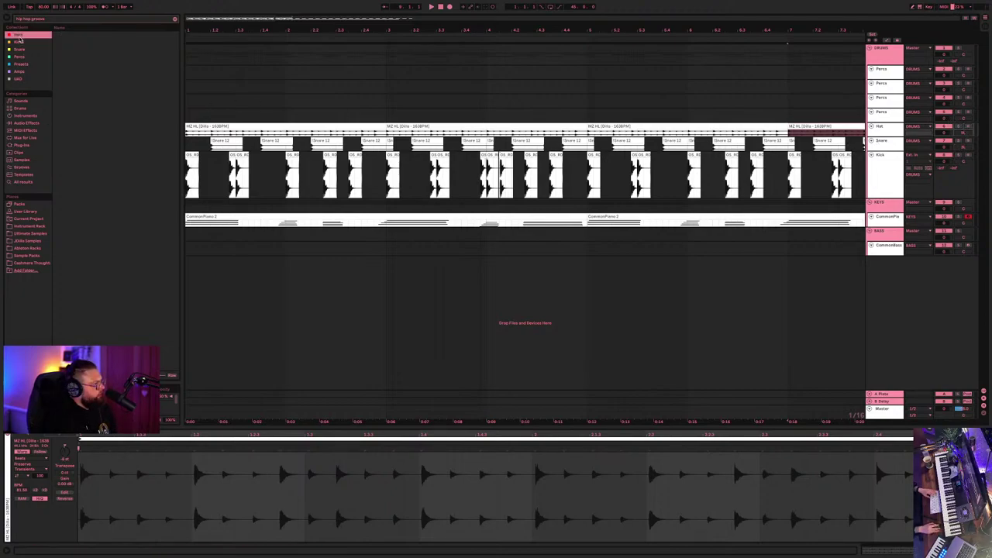
click(22, 57)
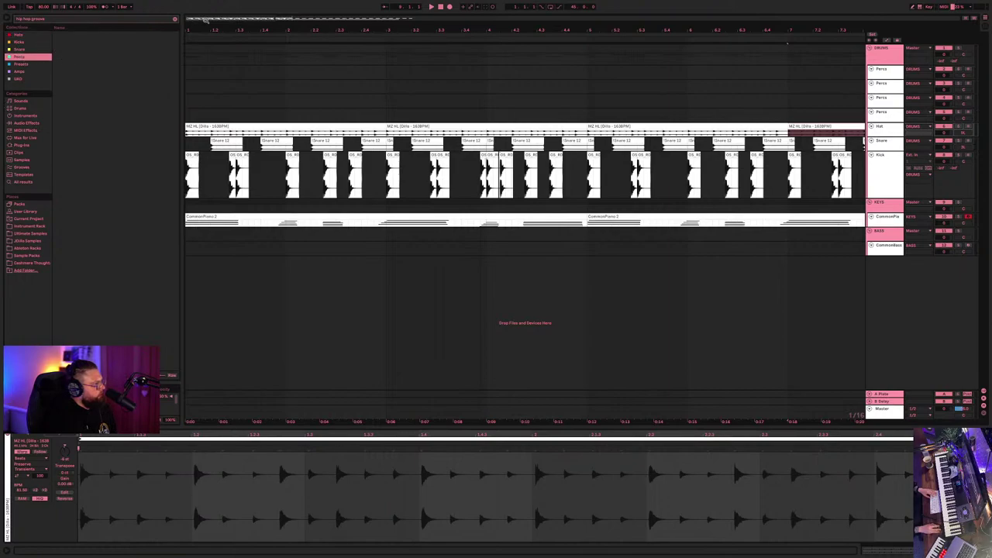
click(175, 20)
click(87, 73)
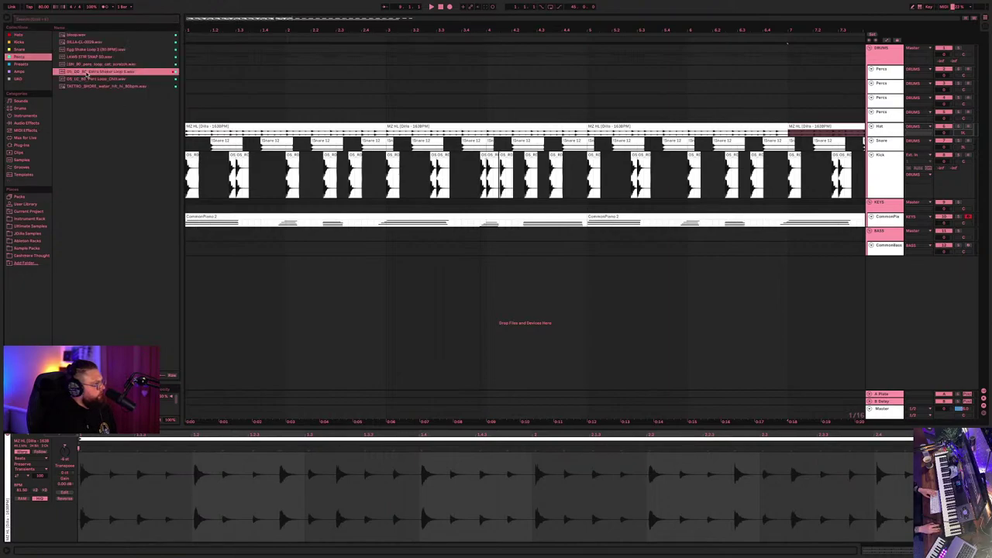
click(91, 65)
click(99, 79)
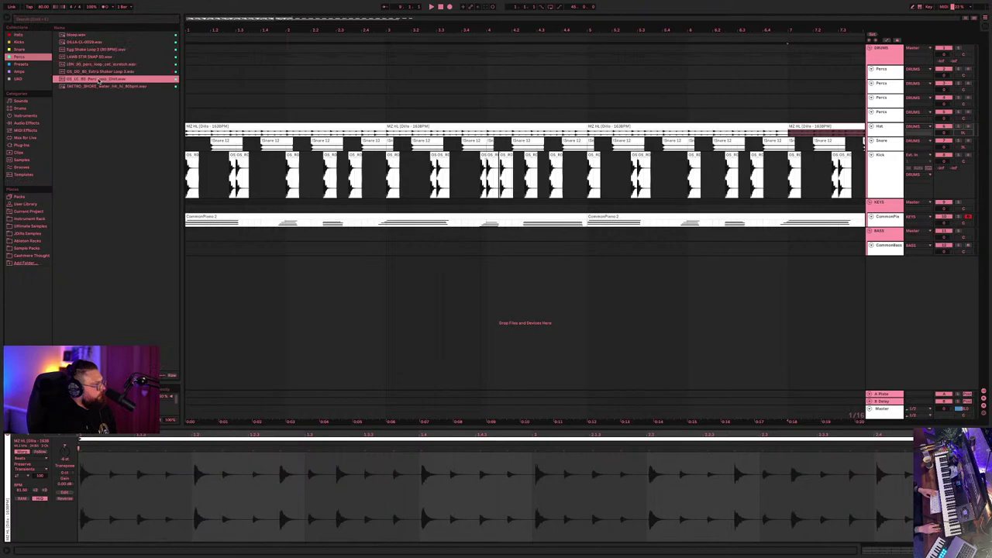
click(100, 71)
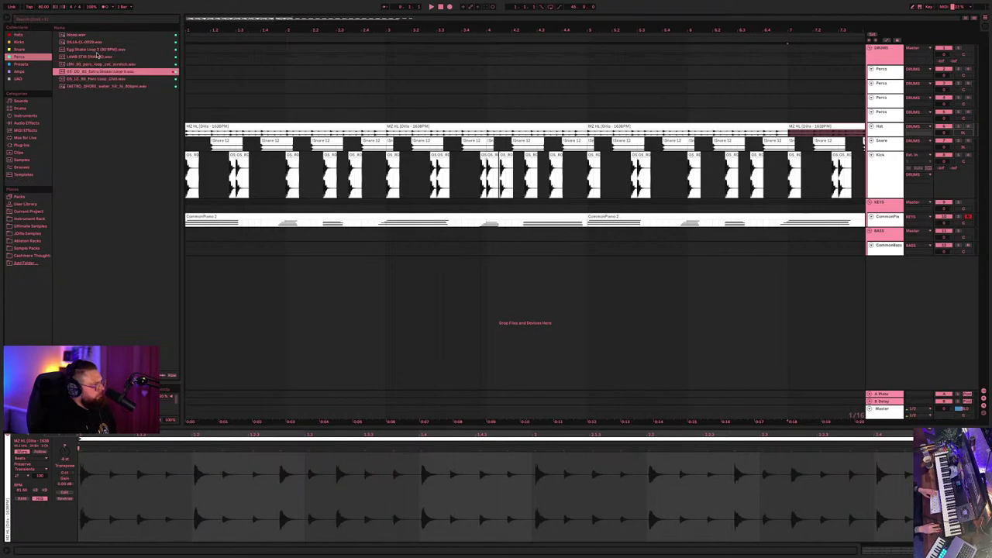
click(95, 50)
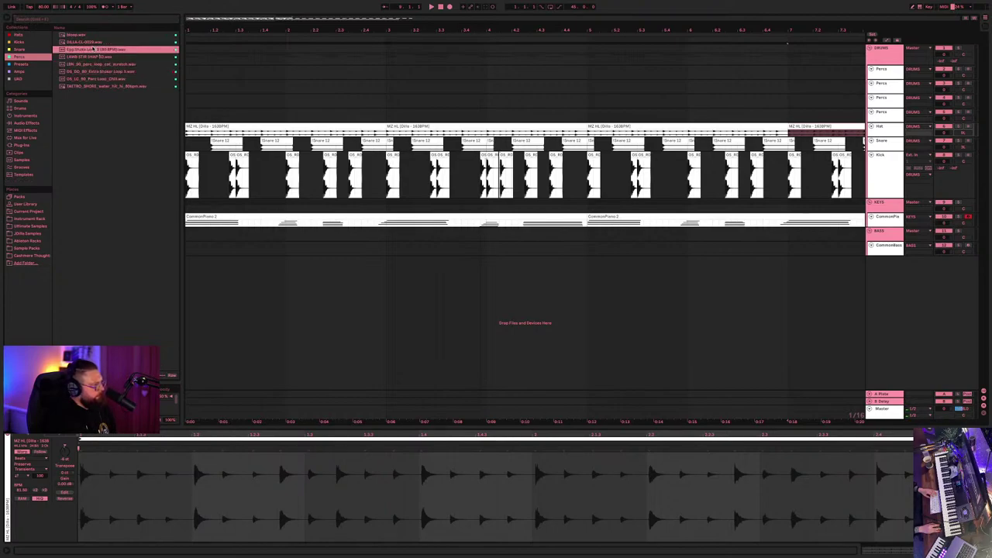
- Place Egg Shake Loop 2 (80 BPM) on the Percs track above Hat at bar 1, play it, and repeat it to bar 9
mouse_move(163, 76)
mouse_down()
mouse_move(253, 112)
mouse_move(225, 111)
mouse_up()
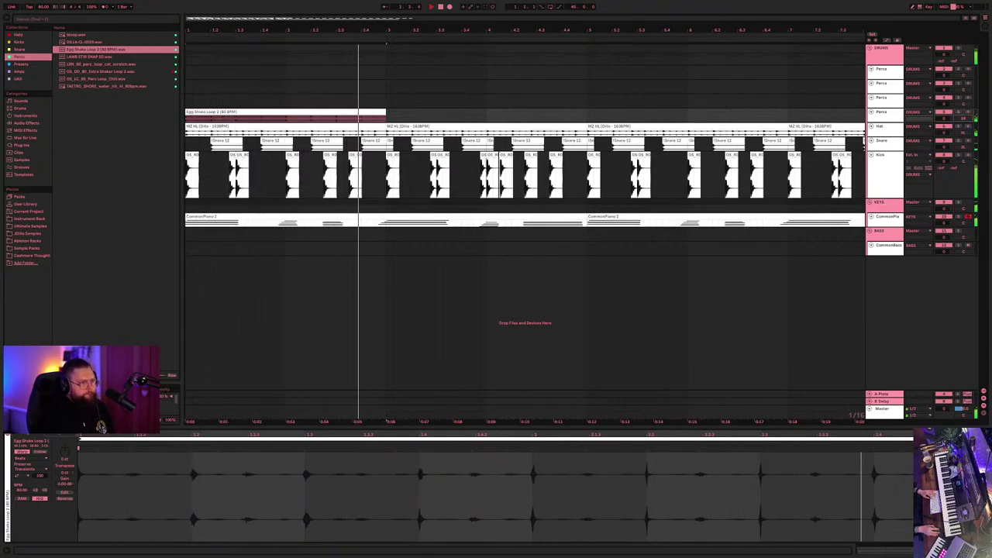
click(274, 118)
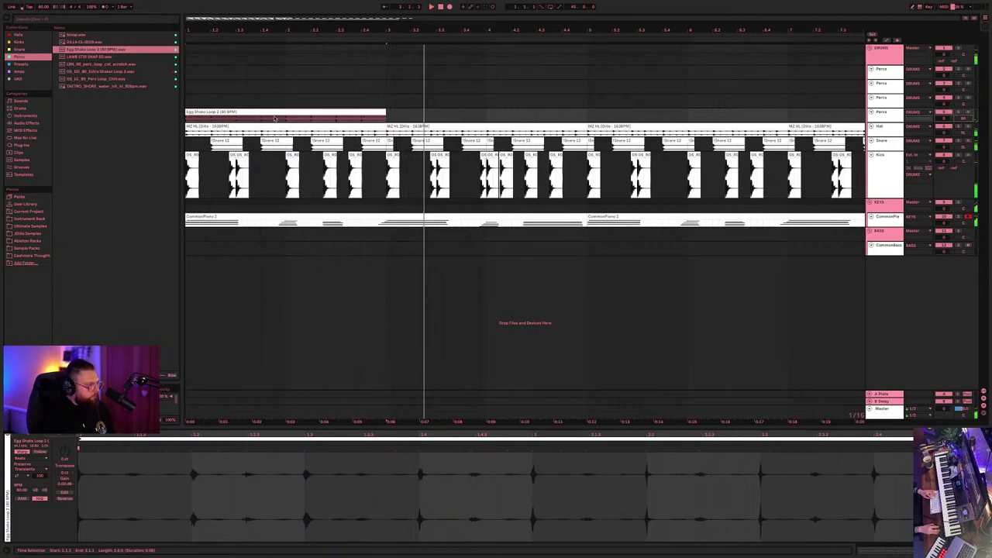
click(252, 110)
key(ctrl+d)
key(ctrl+d)
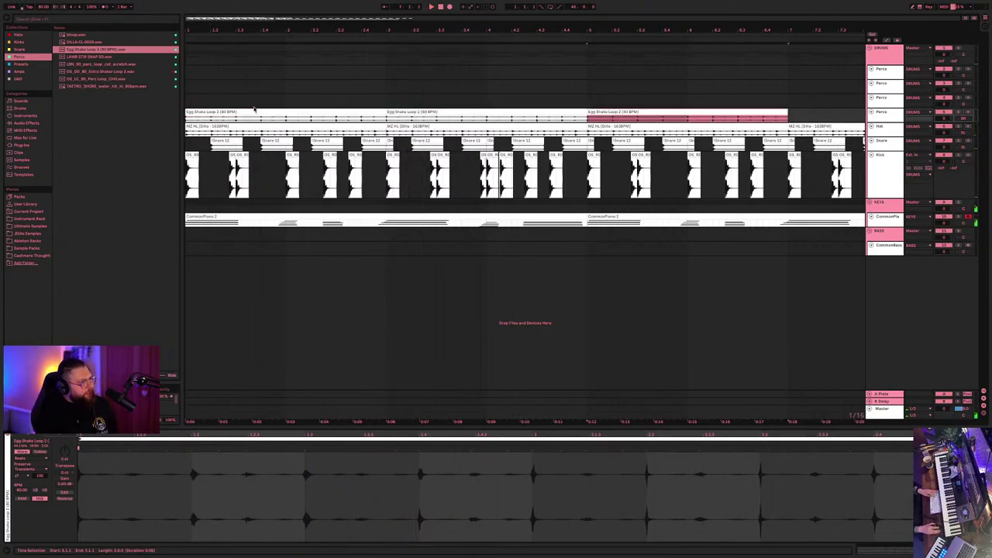
key(ctrl+d)
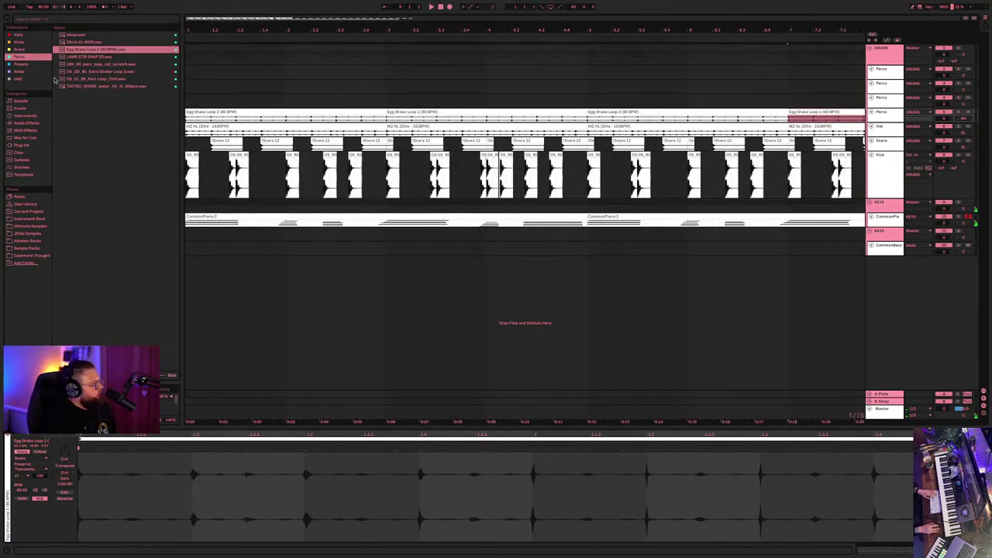
- Search the grooves for "hip hop" and apply the Hip Hop Late groove to the first Egg Shake loop
click(222, 111)
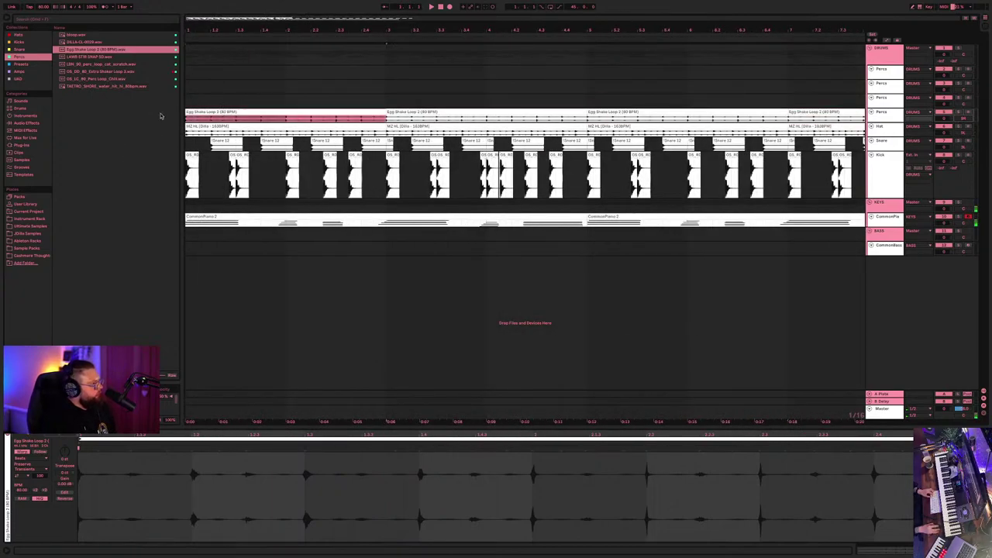
click(54, 23)
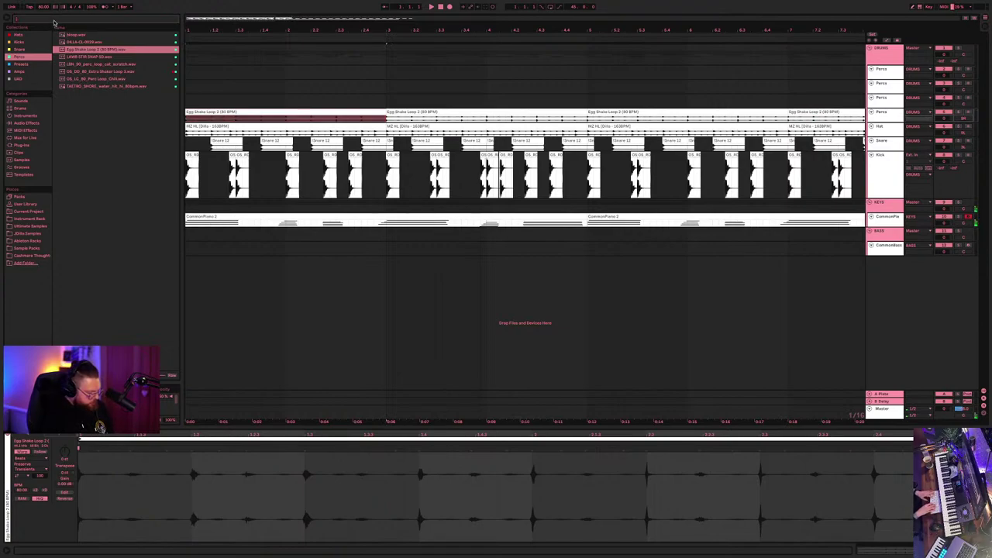
text(hip bea)
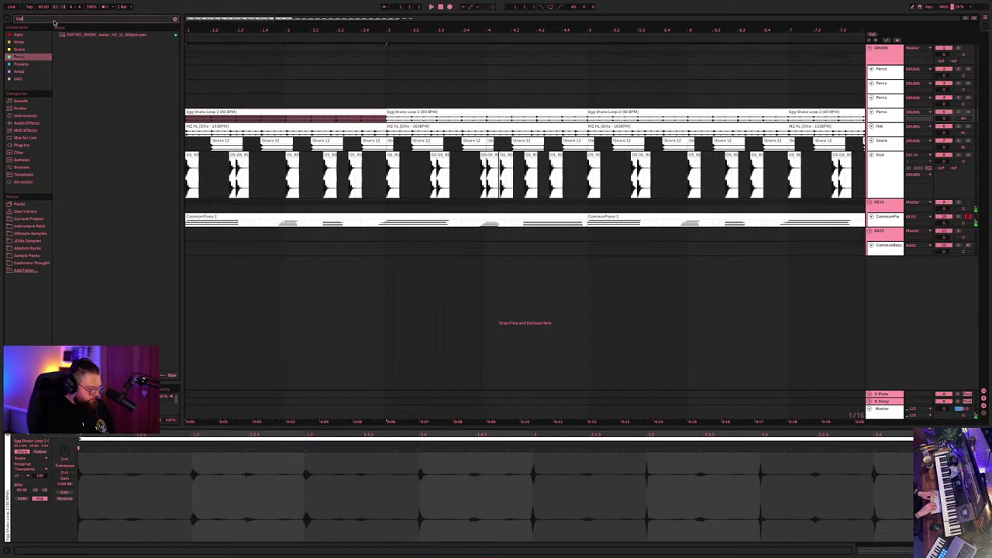
click(21, 167)
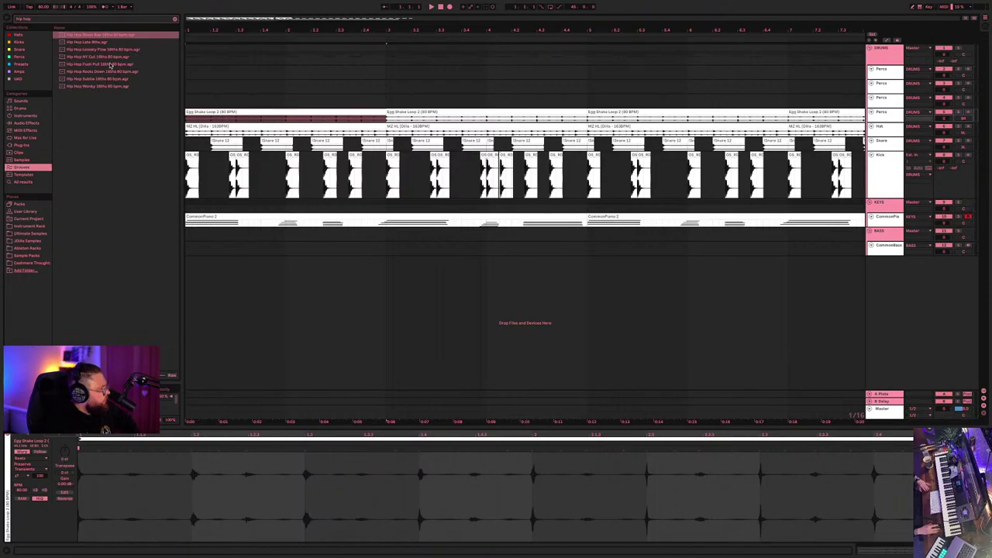
click(101, 43)
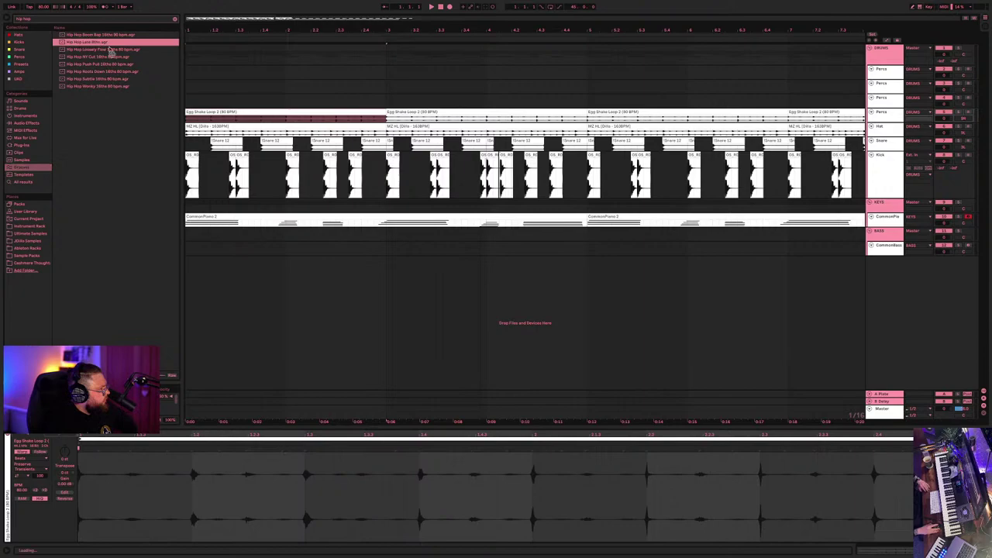
drag(108, 44, 212, 111)
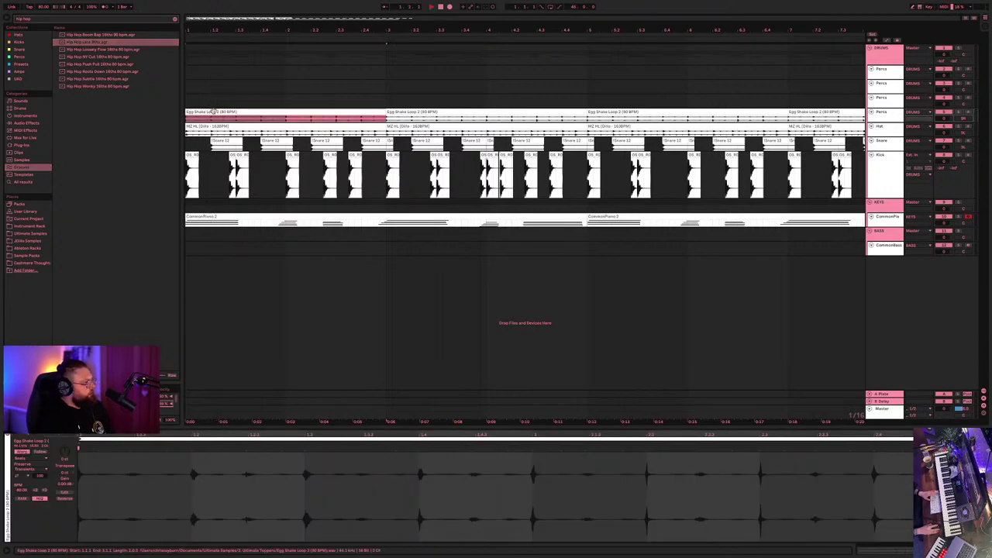
- Play the beat from bar 1 to hear the grooved shaker, and select the CommonBass track
key(space)
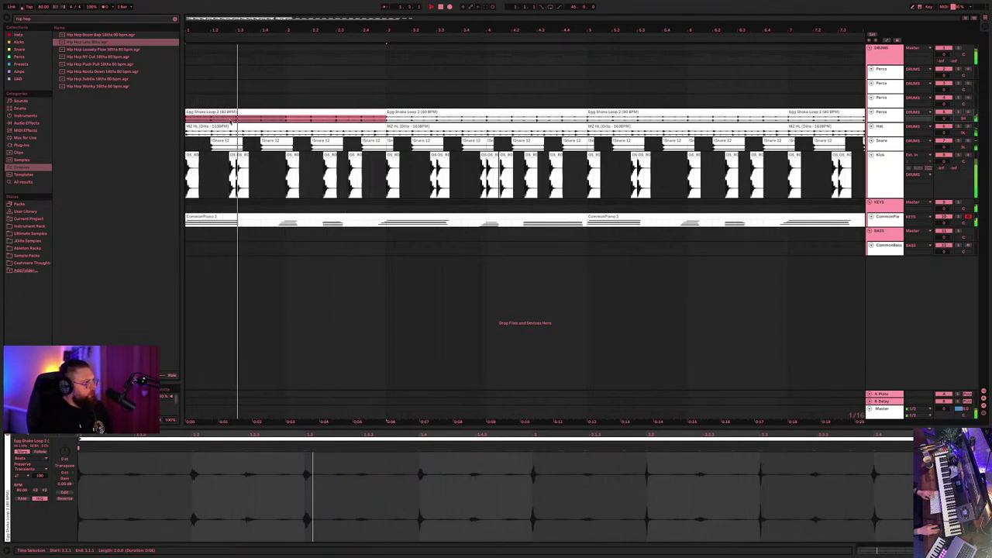
key(space)
click(229, 121)
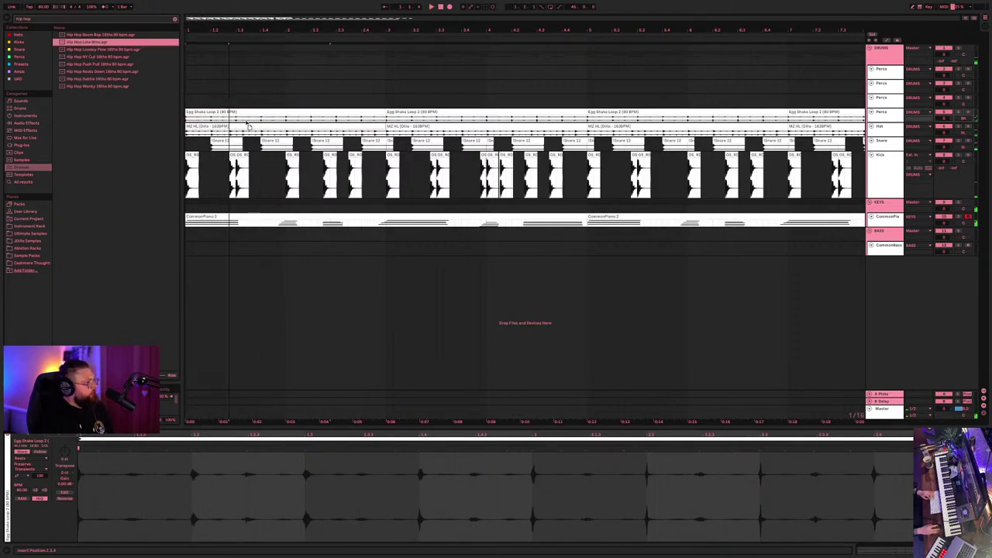
click(247, 113)
key(space)
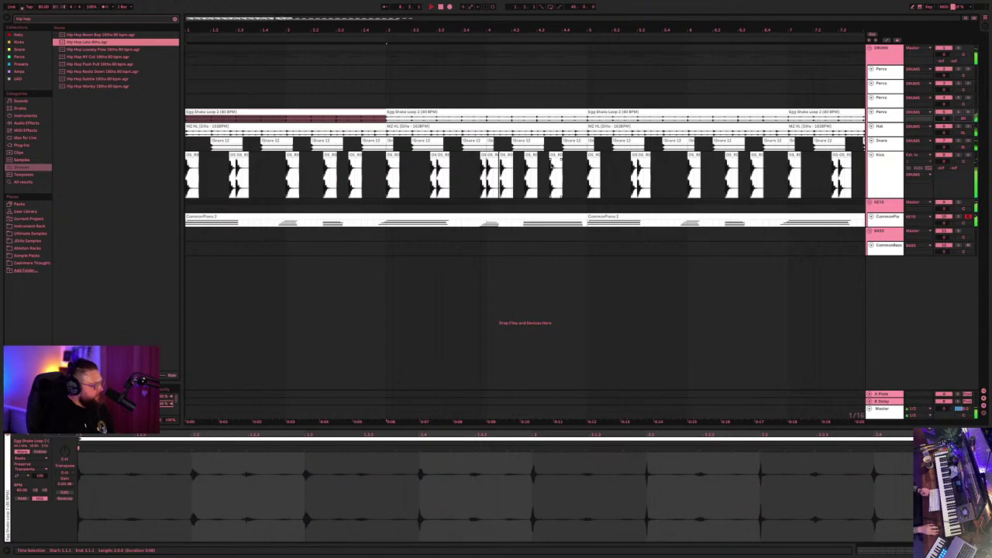
click(451, 249)
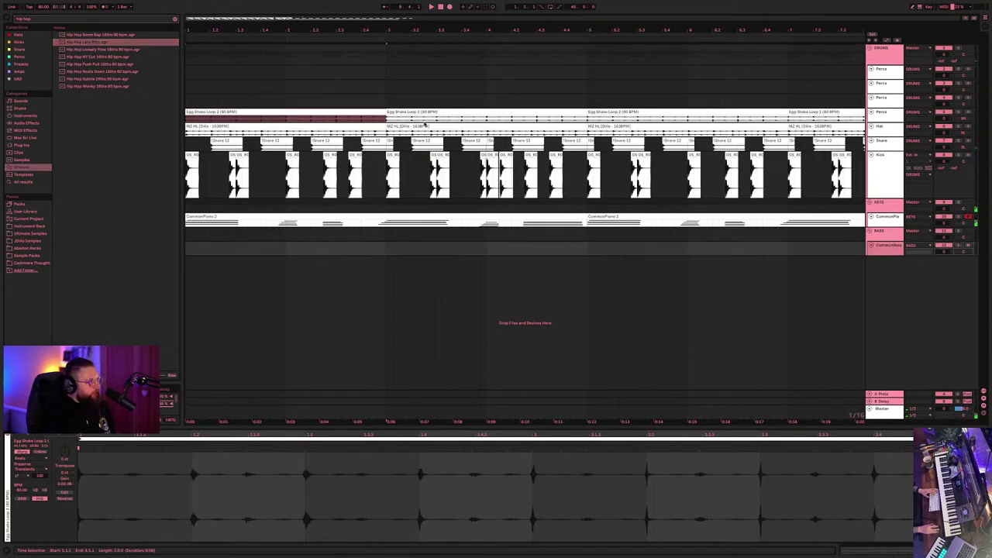
- Arm the CommonBass track for playing and turn its Utility gain down to -inf dB
key(space)
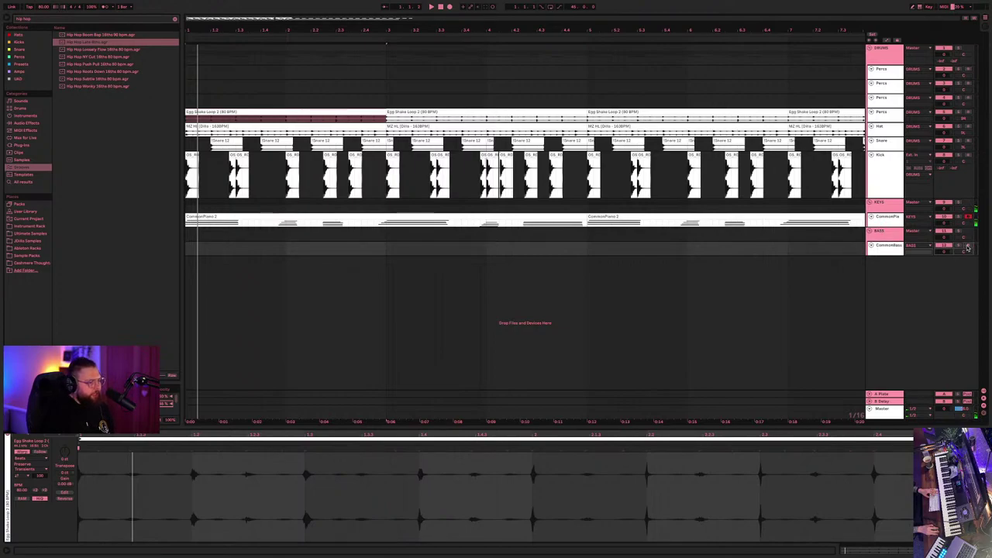
click(883, 238)
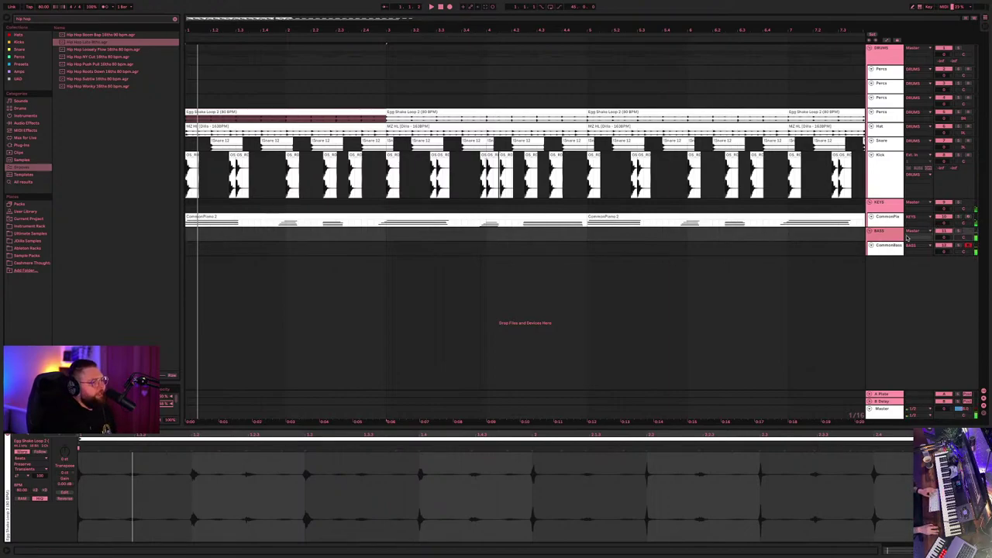
click(889, 246)
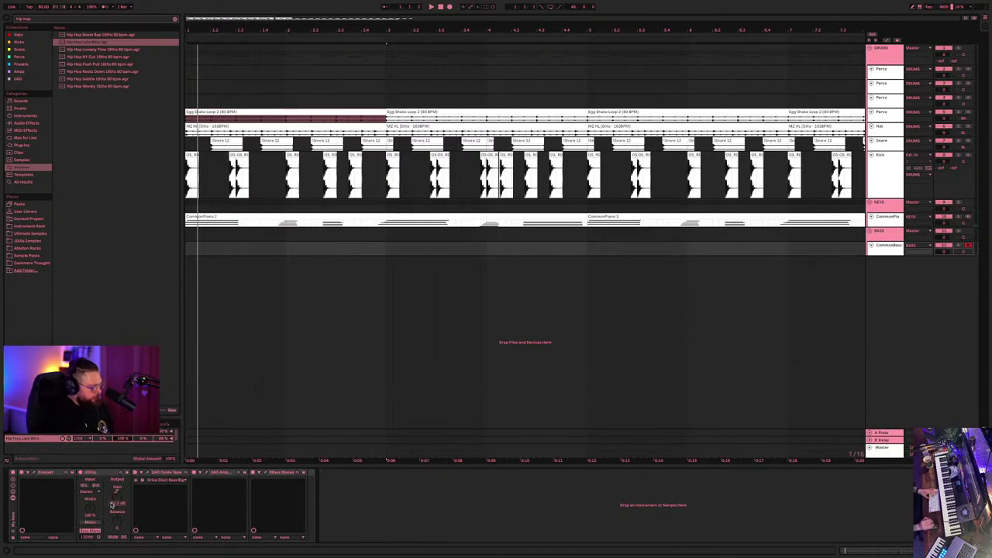
scroll(112, 504, down, 3)
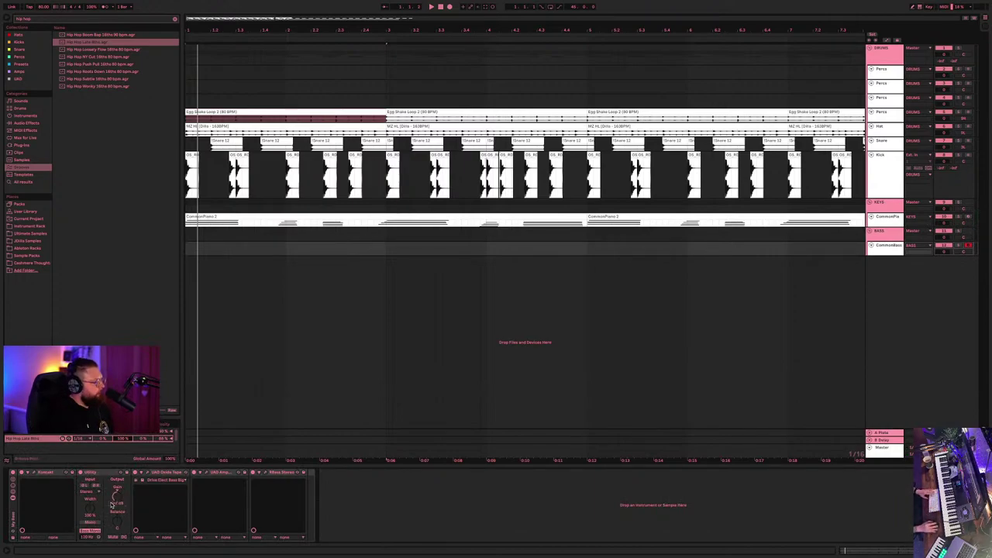
click(886, 245)
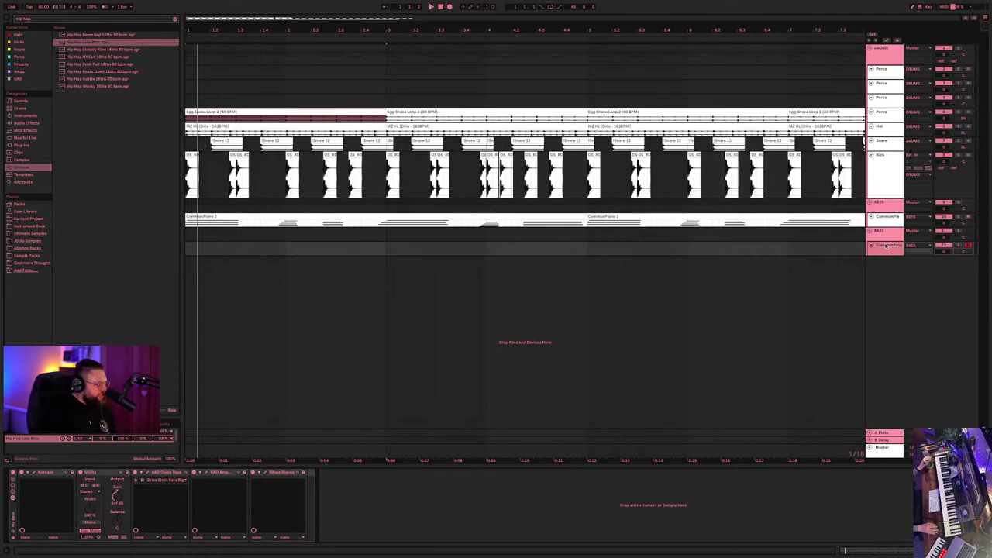
- Play the beat from the first CommonPiano 2 clip to hear the piano with the drums
click(255, 215)
key(space)
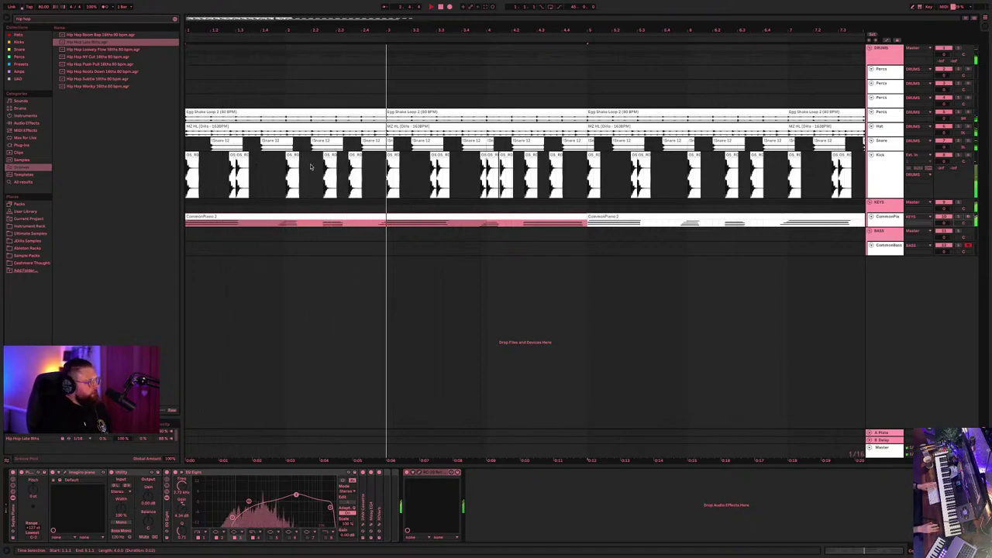
key(space)
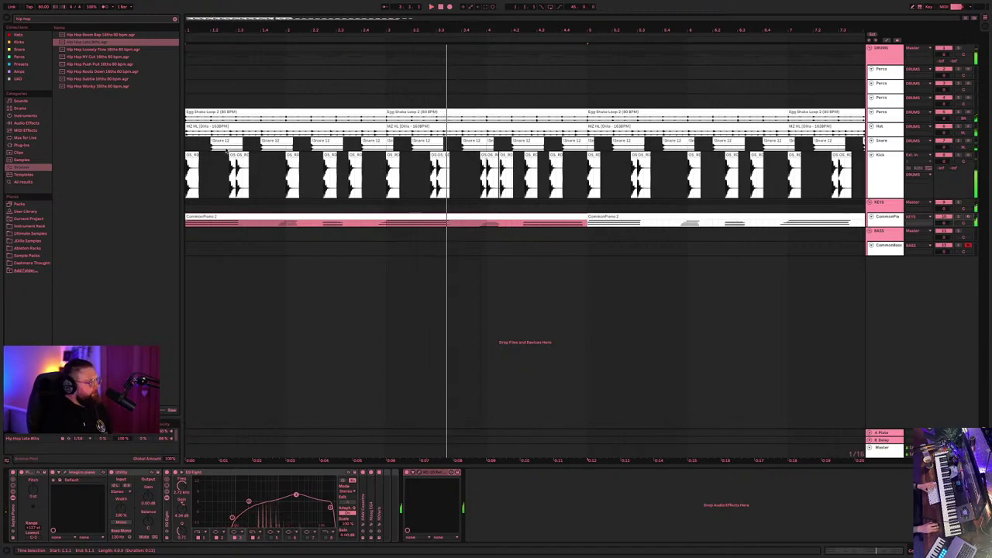
- Try different transpositions on the first Snare 12 clip and the first kick clip, replaying the beat to compare their pitch
click(224, 144)
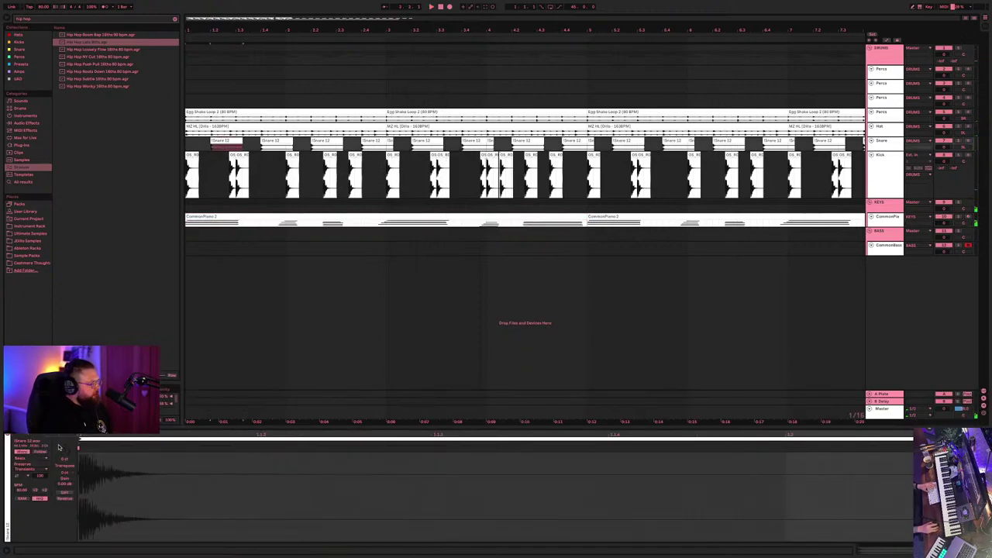
key(space)
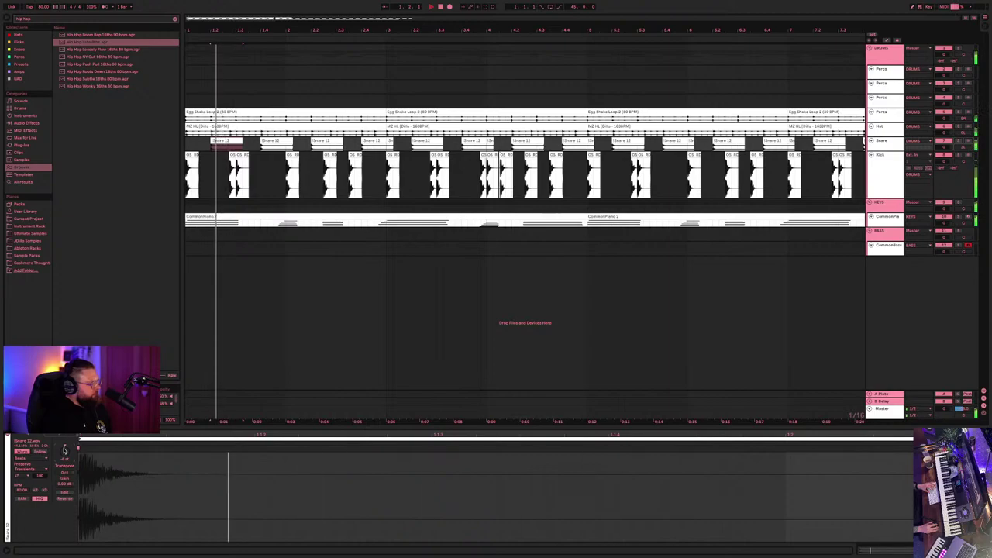
click(194, 154)
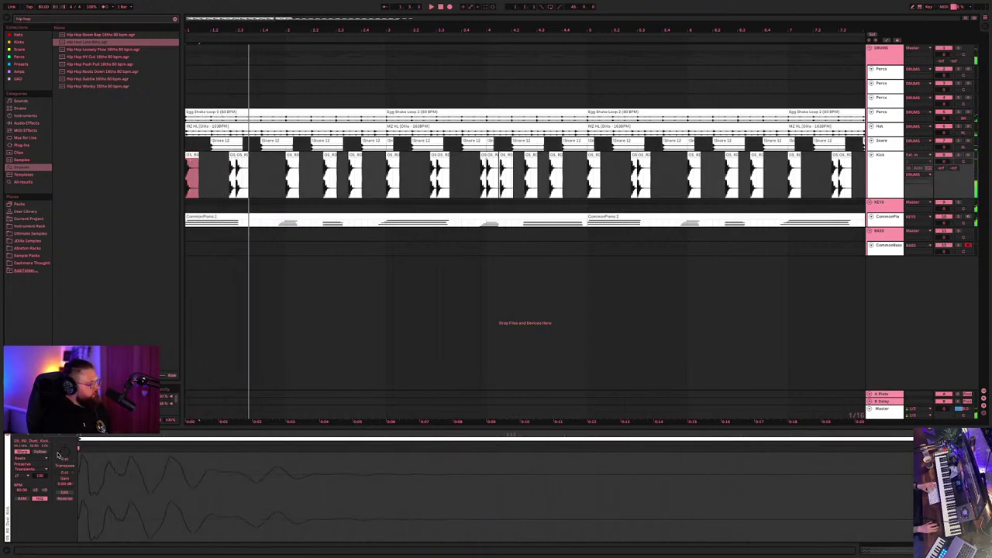
key(Up)
key(space)
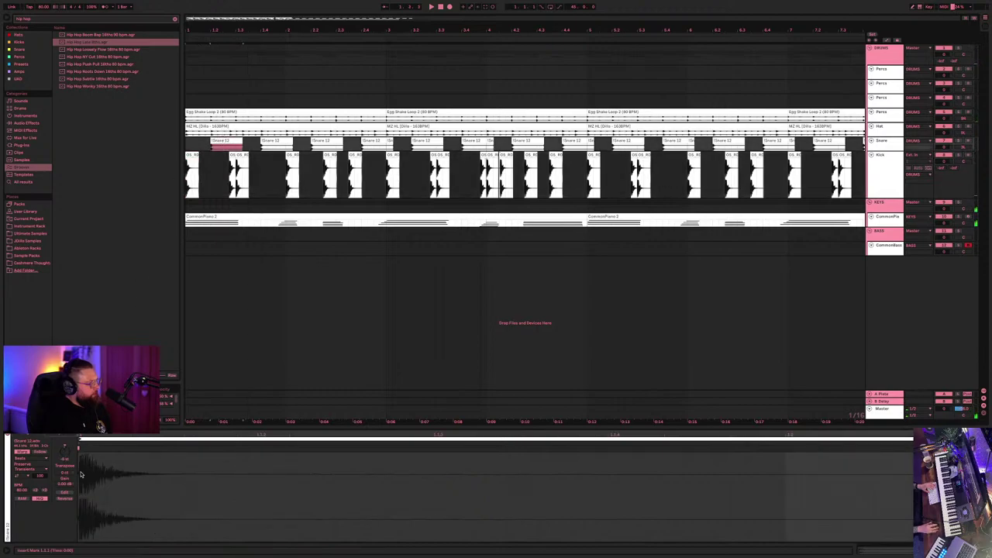
key(space)
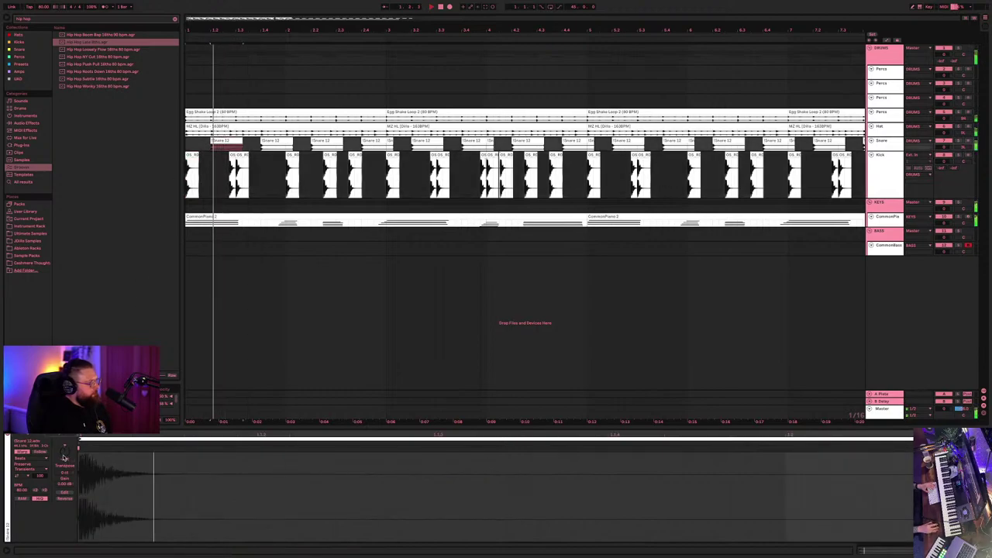
click(193, 156)
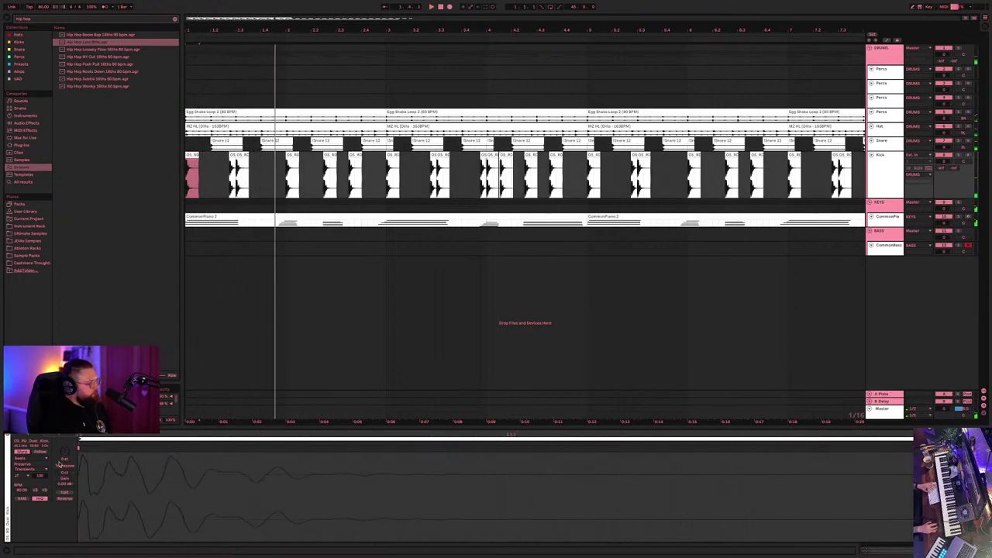
click(223, 141)
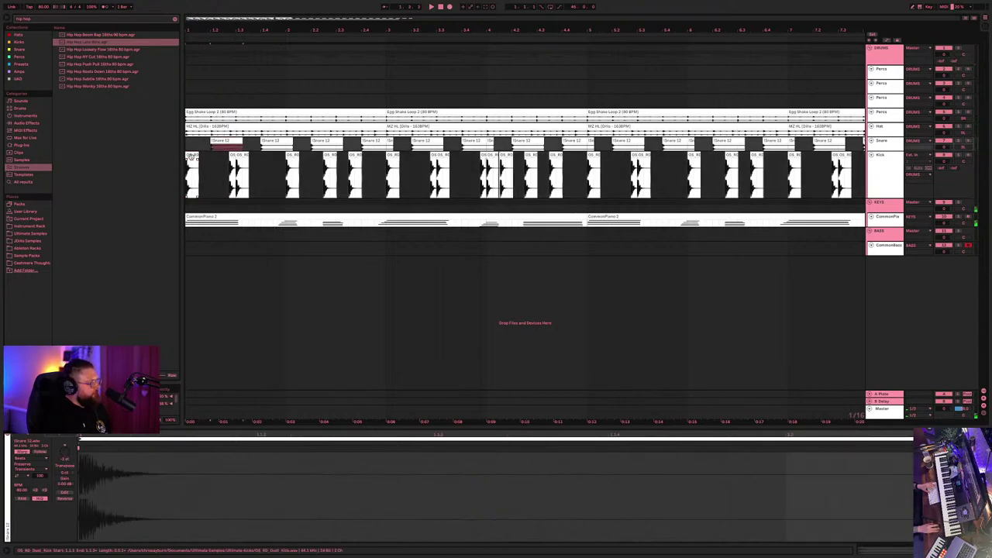
click(193, 155)
key(space)
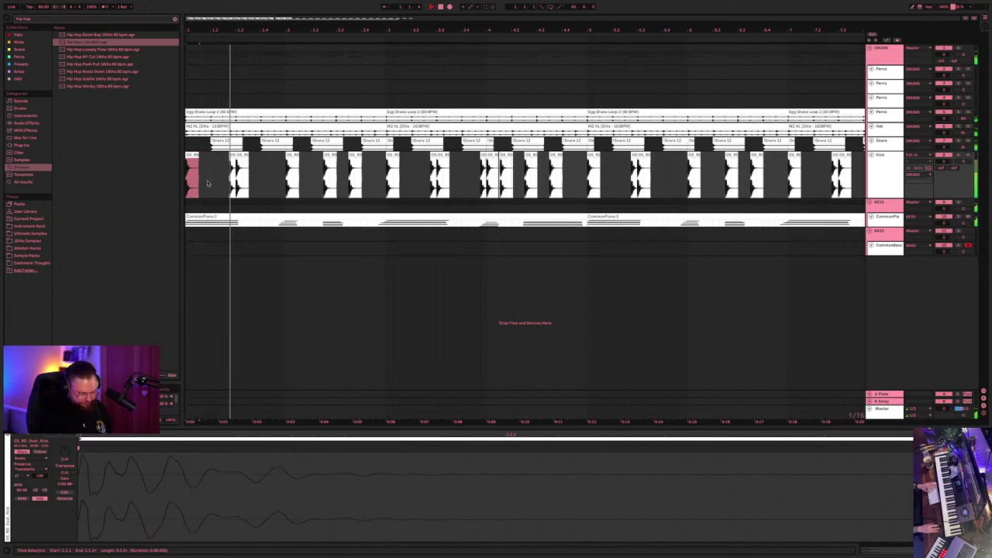
key(space)
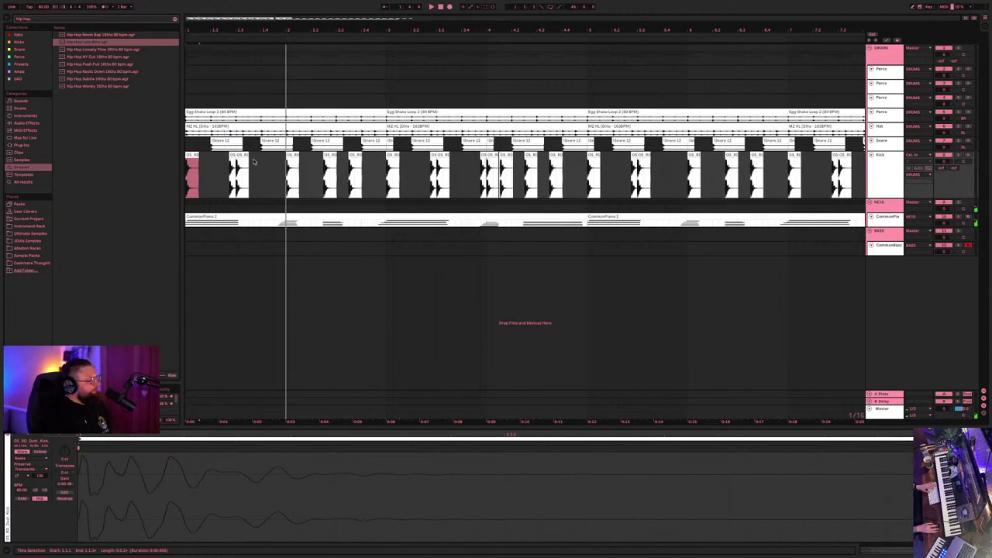
- Return playback to the start and set the Utility gain on the CommonBass track to -20 dB
click(878, 246)
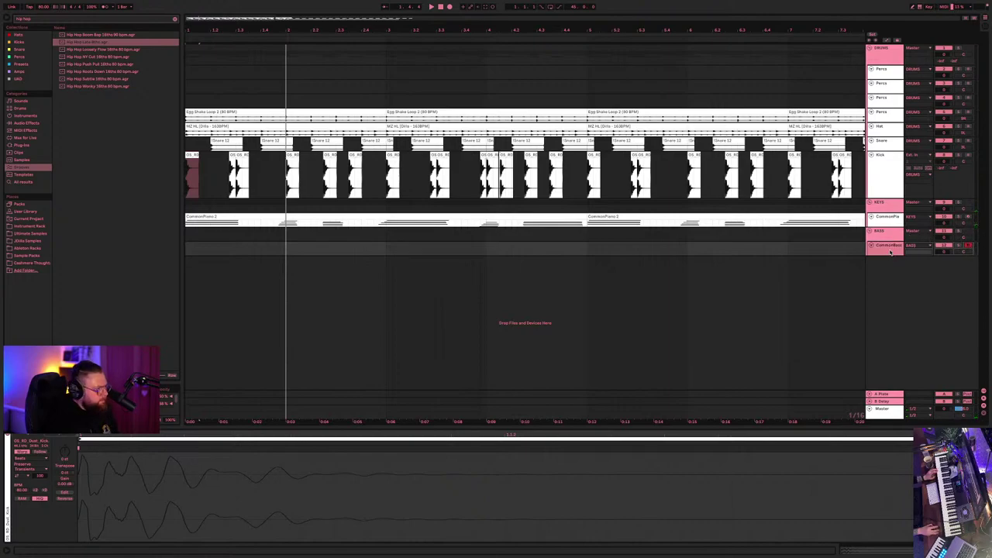
click(440, 6)
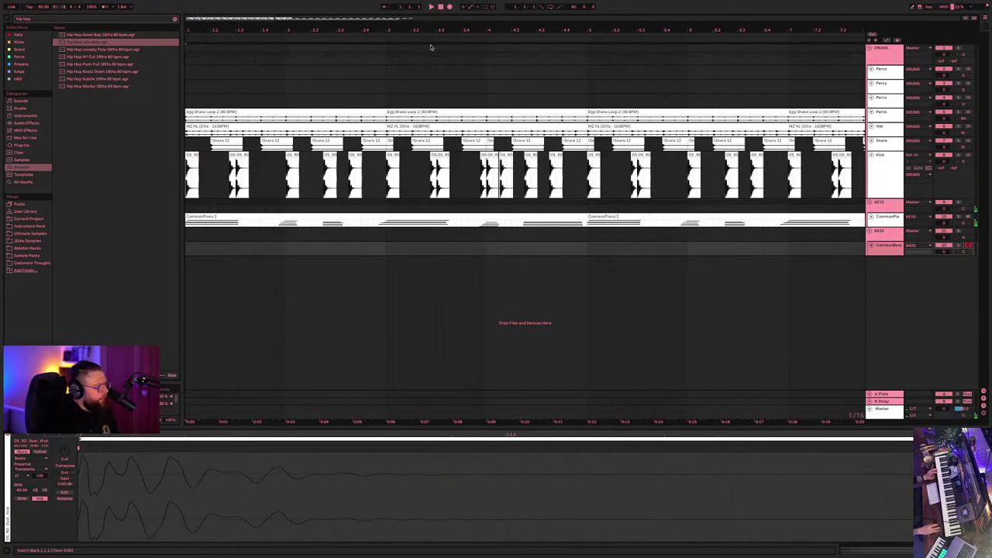
click(874, 249)
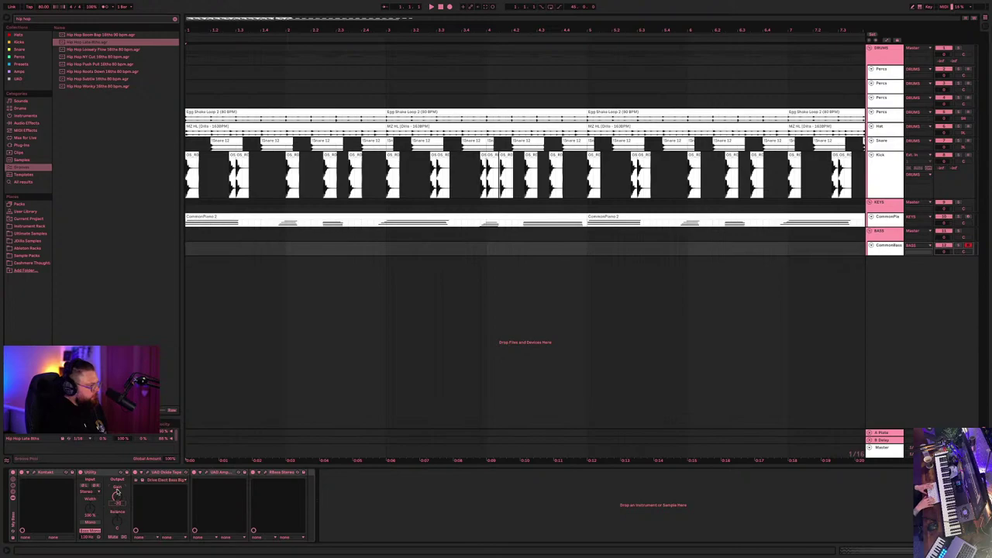
drag(116, 493, 116, 503)
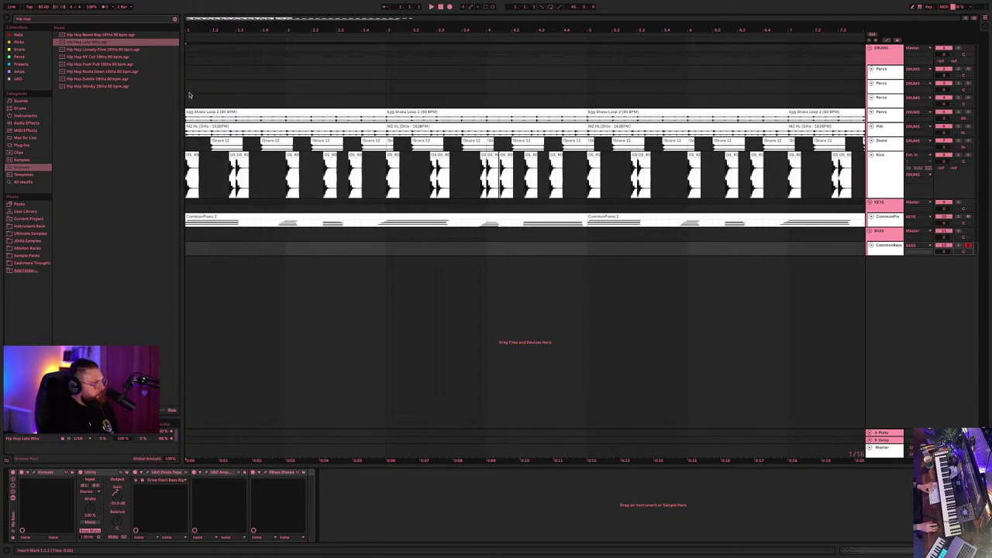
- Loop the four bars from bar 1 to bar 5 and start playback within the loop on the CommonBass track
drag(186, 95, 586, 81)
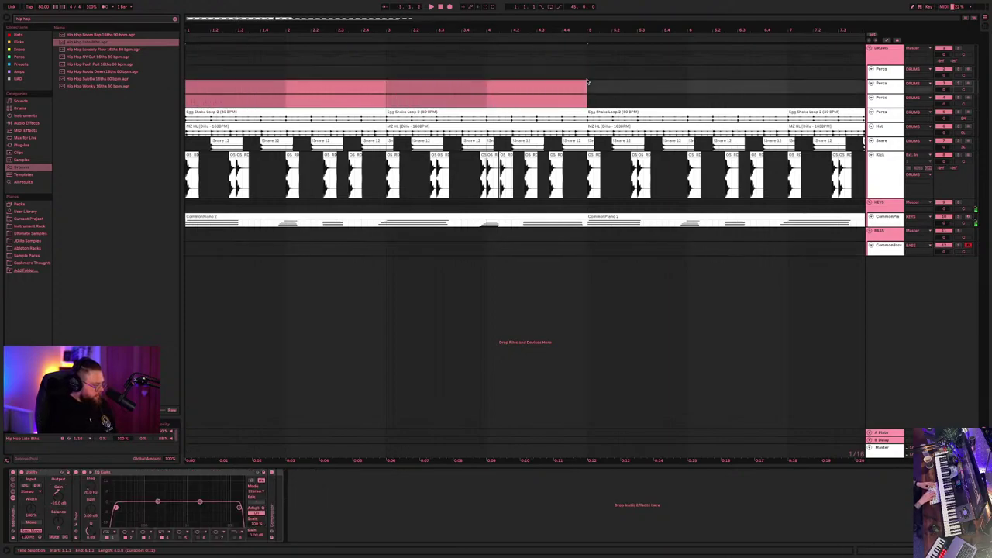
key(ctrl+l)
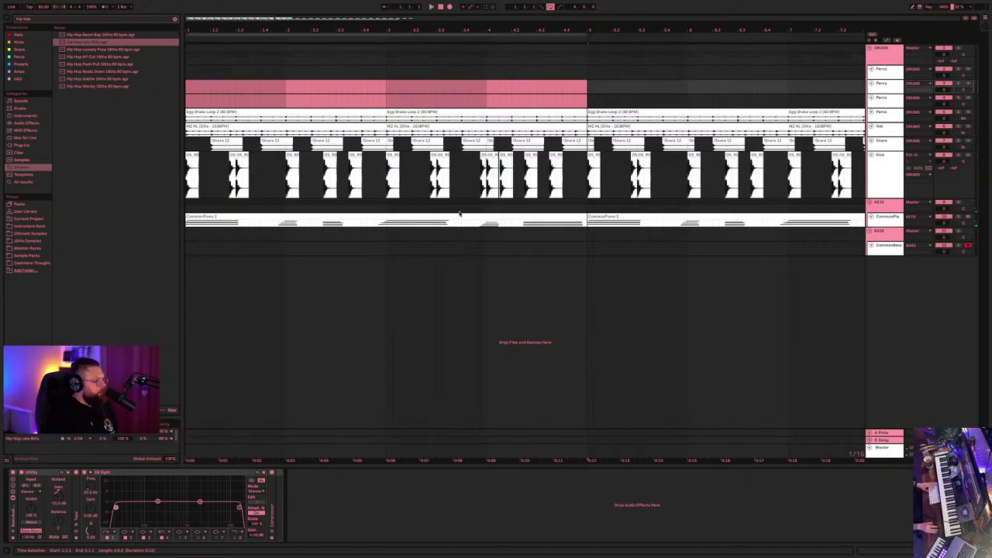
click(429, 251)
key(space)
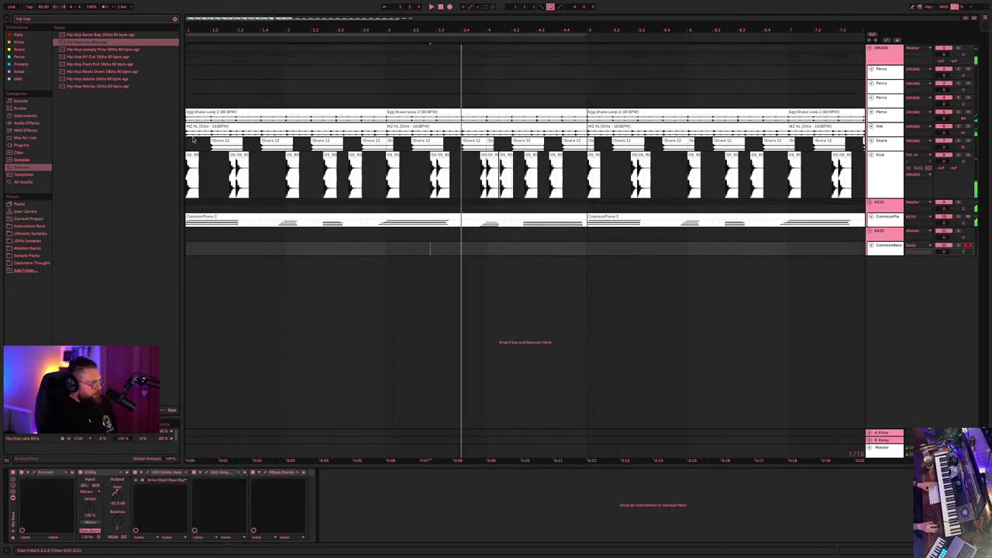
- Play the four-bar loop from bar 1 to rehearse a bass line on the CommonBass track, and stop it
mouse_move(440, 7)
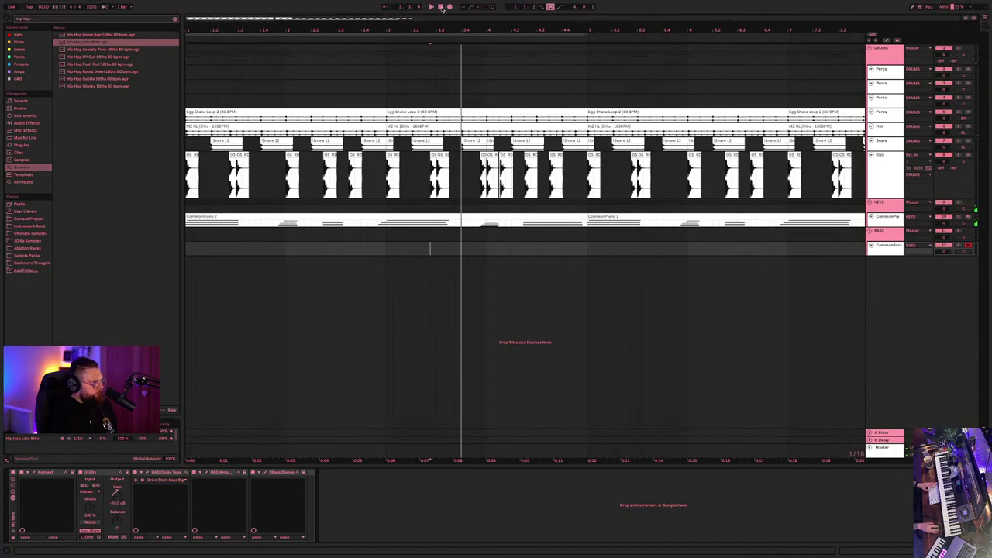
click(442, 8)
click(430, 7)
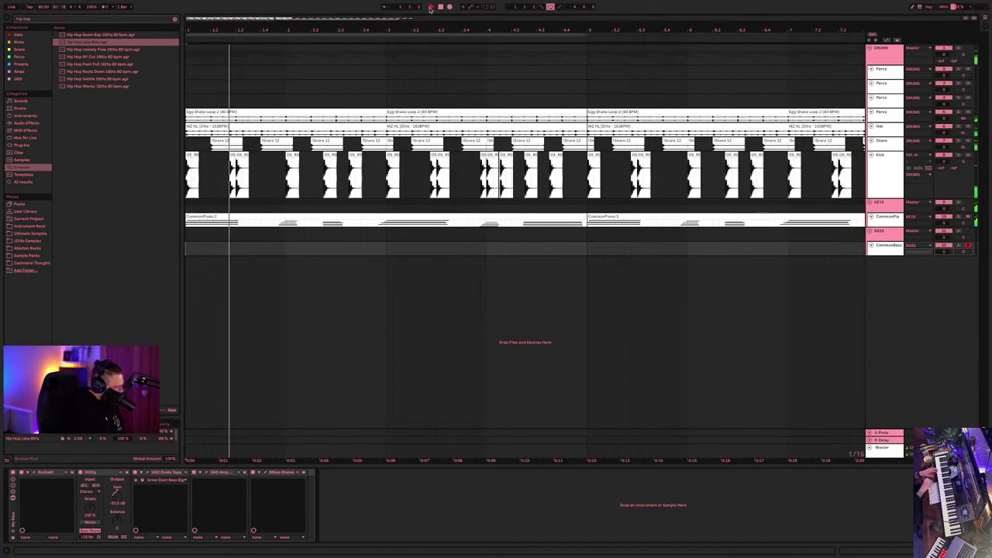
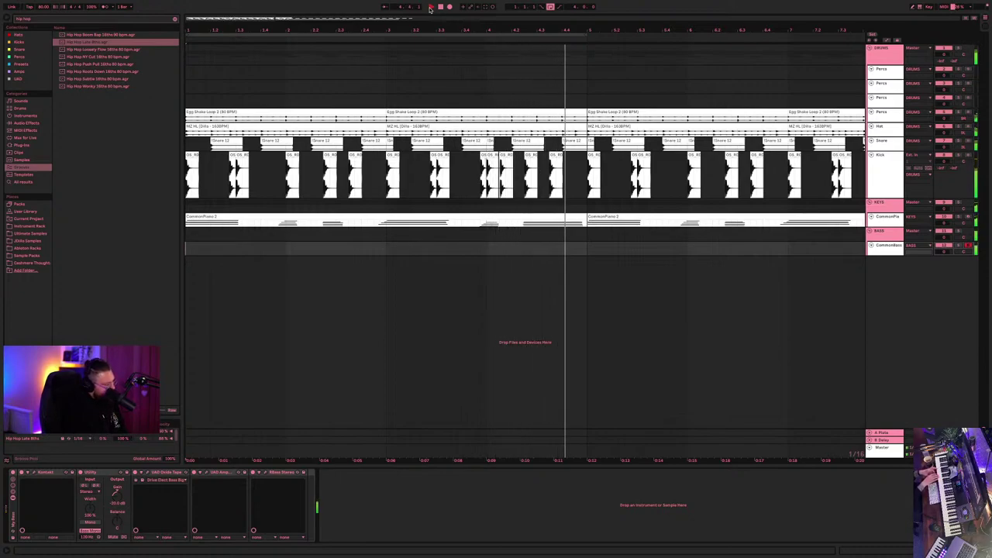
click(440, 7)
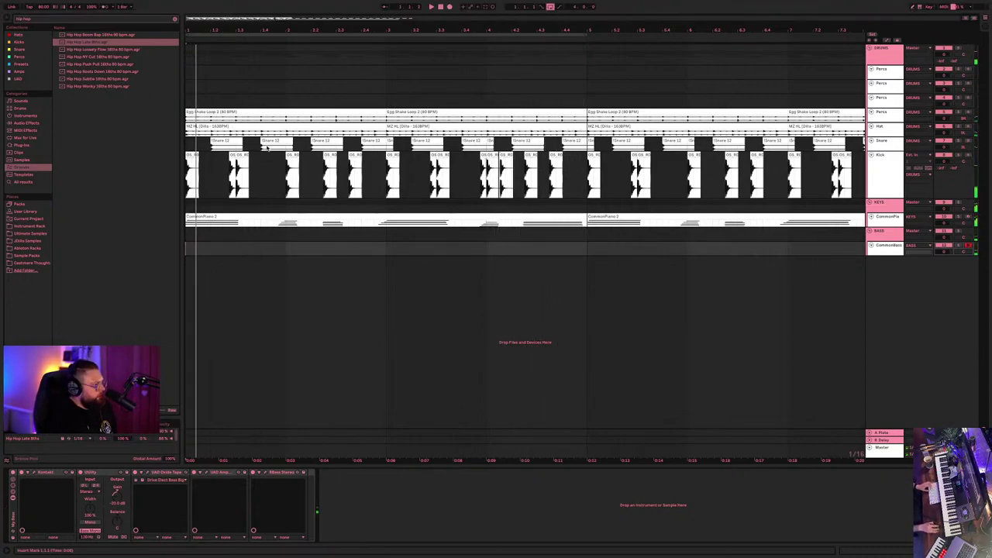
- Add an extra kick at 1.4.3, half a beat before bar 2, and play the kick pattern around it
click(189, 153)
key(space)
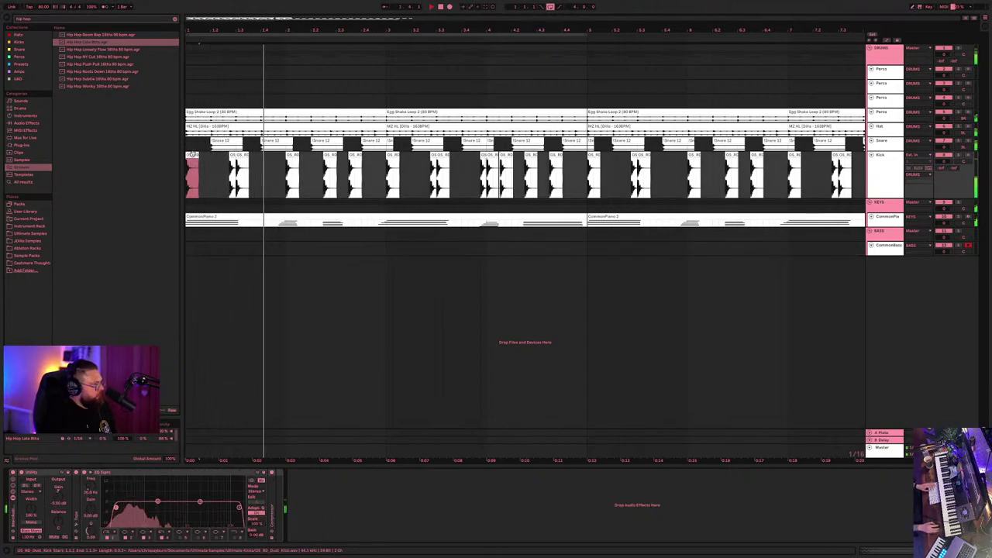
key(space)
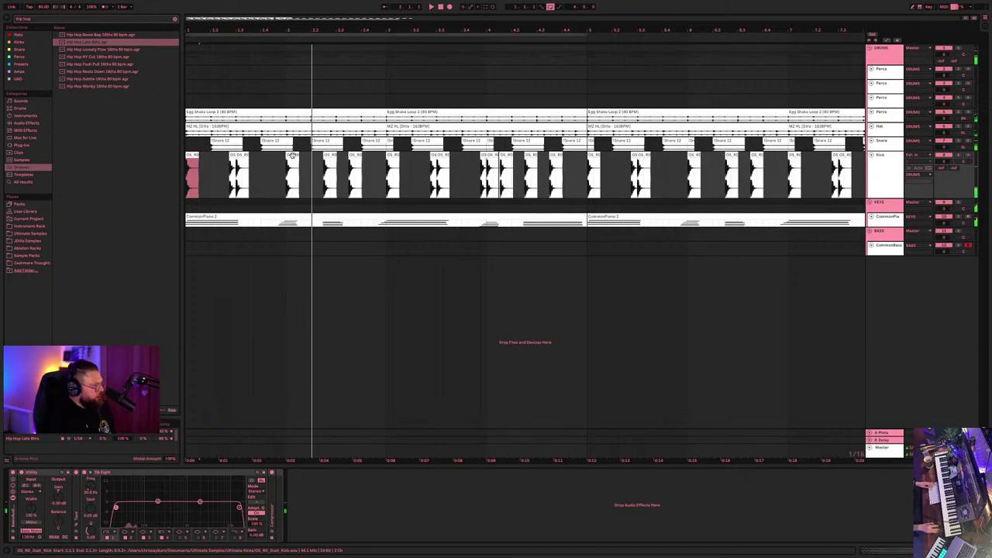
click(283, 167)
key(space)
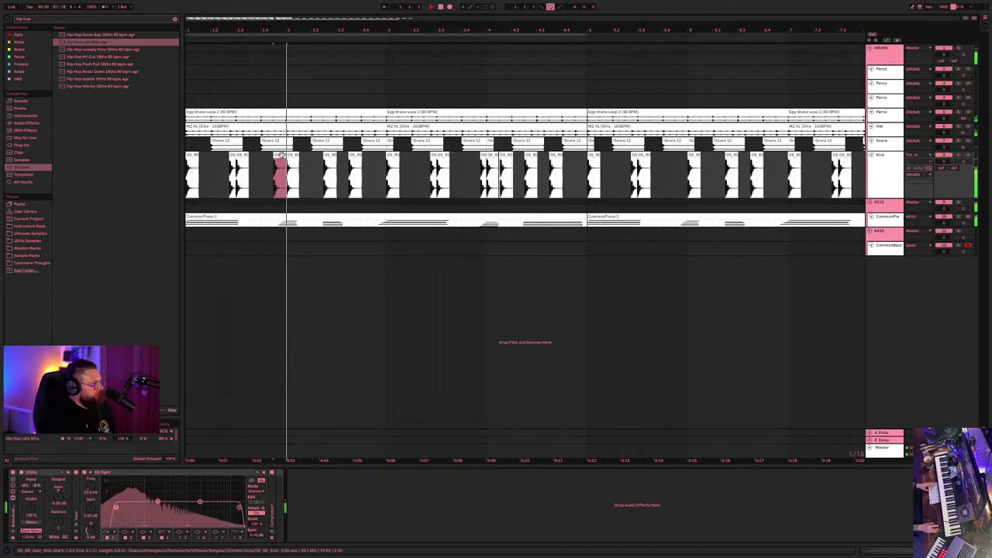
key(space)
click(240, 159)
key(space)
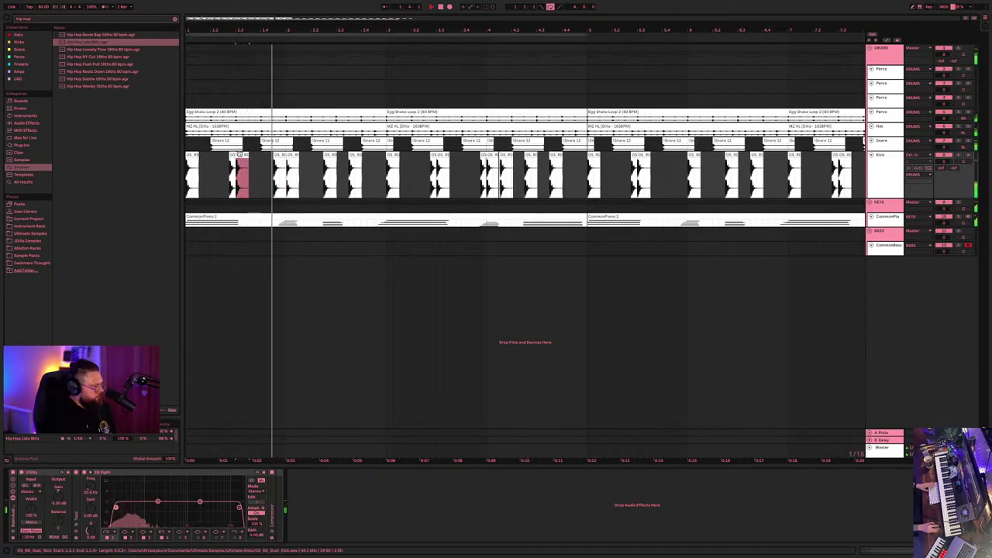
key(space)
- Try shifting the kick at bar 2 a sixteenth late, and try it a sixteenth early at 1.4.4
click(298, 164)
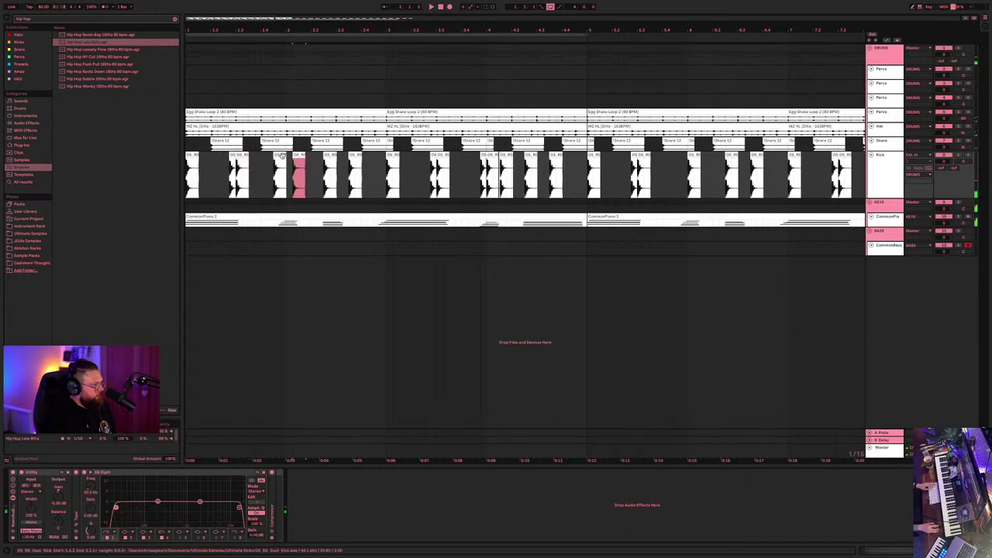
click(283, 160)
click(283, 159)
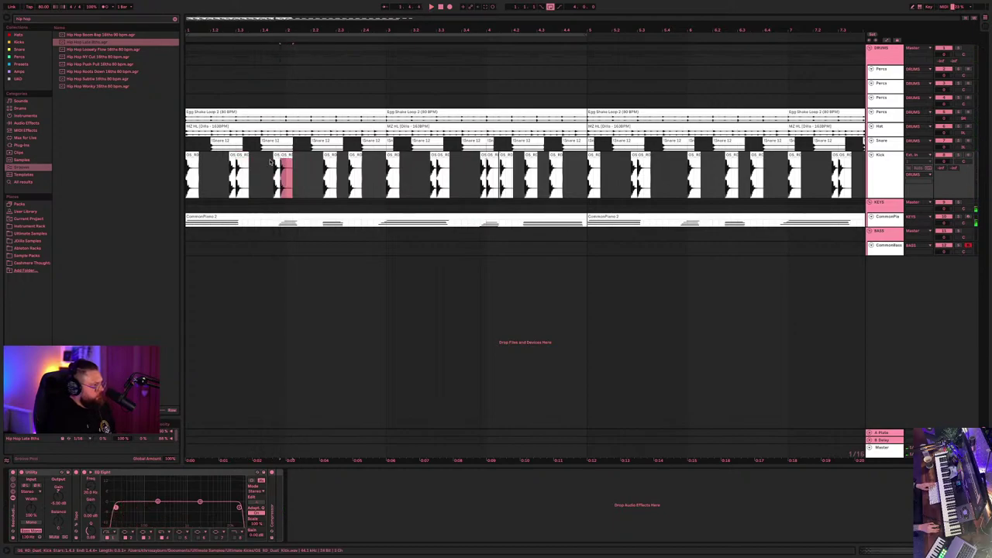
- Play the beat from bar 1 and move the shifted kick back onto the start of bar 2
click(195, 154)
key(space)
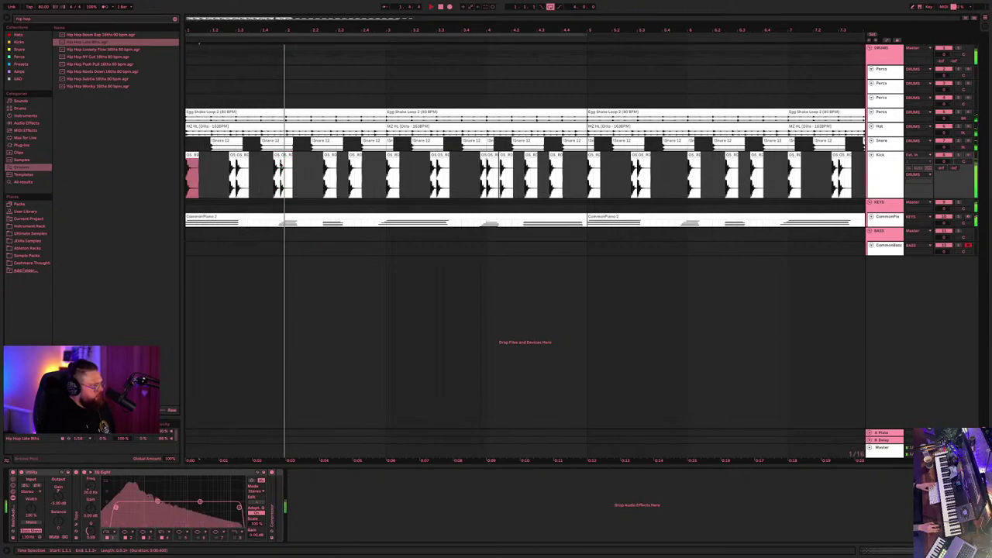
key(space)
click(283, 156)
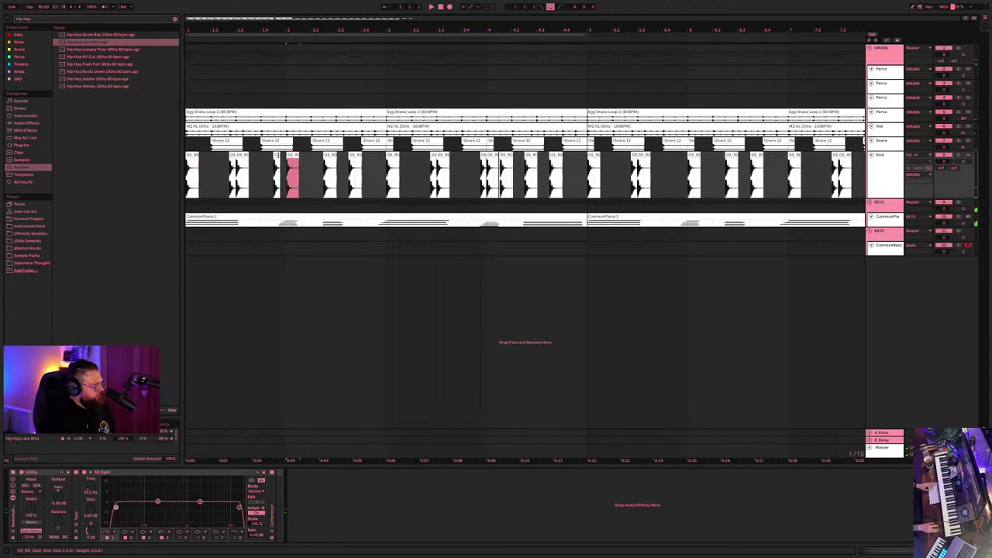
- Audition the extra kick at 1.4.4, and clear the Kick track between 1.4.3 and 2.1.4
click(283, 157)
key(space)
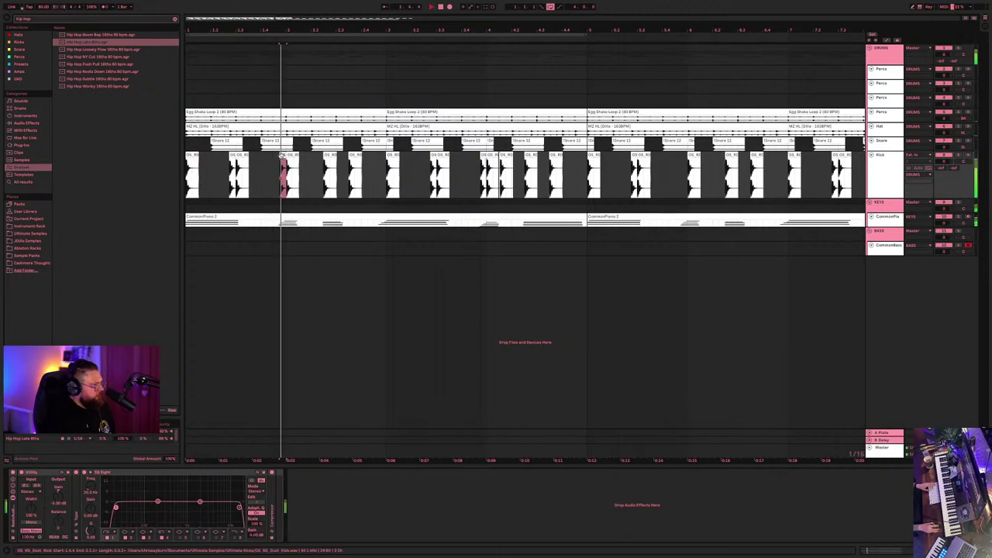
key(space)
drag(283, 157, 305, 163)
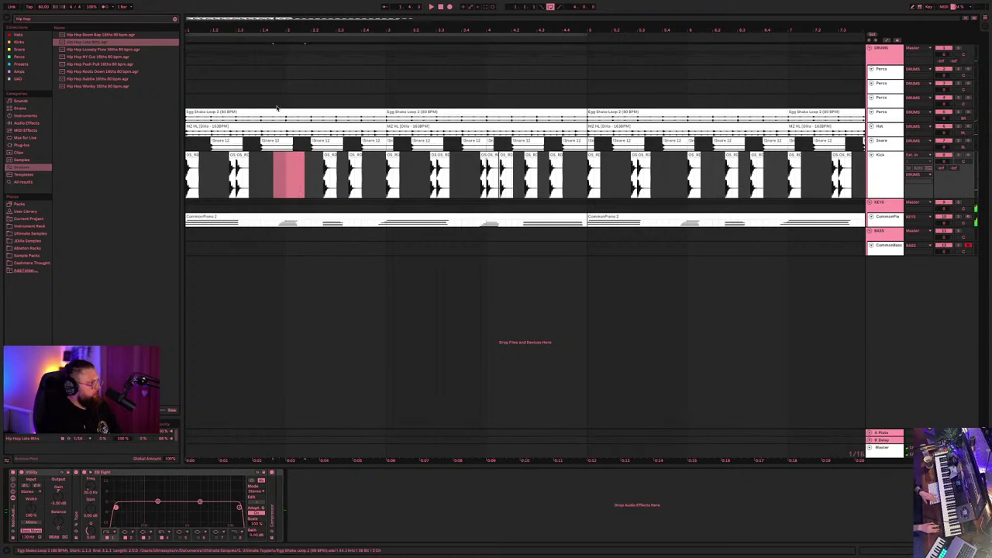
click(294, 44)
drag(301, 31, 327, 44)
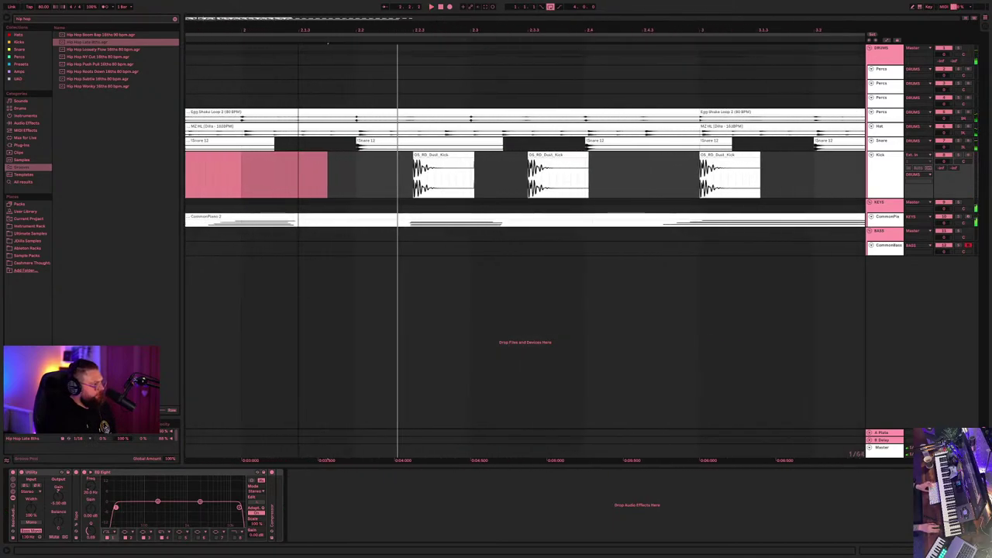
- Try moving the double kick around beat 1.3 over to bar 2, and undo the move
scroll(281, 230, left, 5)
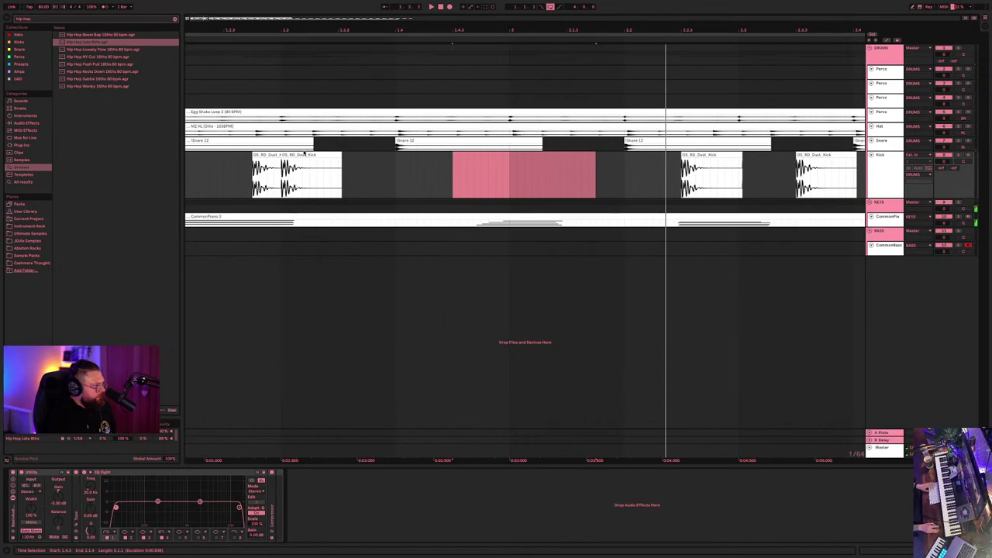
click(302, 155)
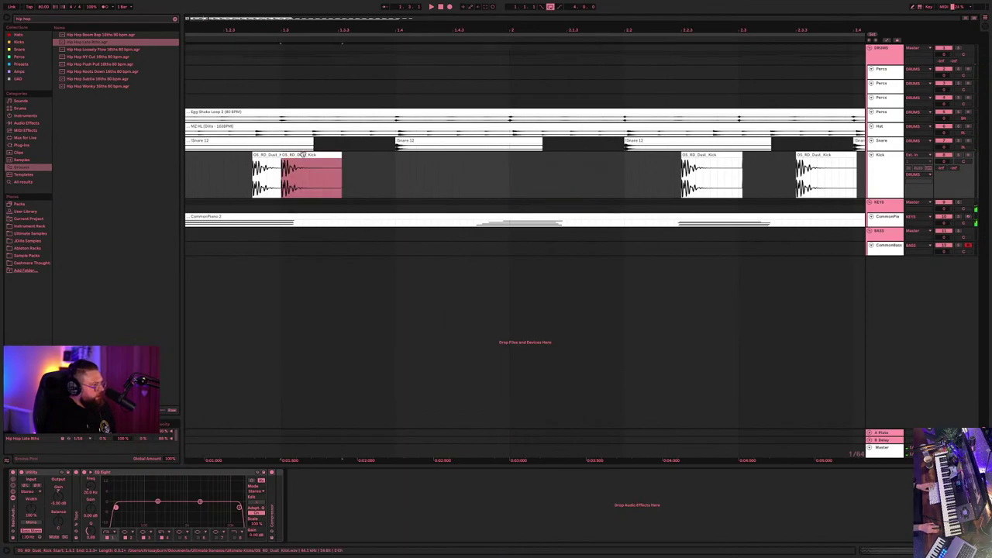
click(259, 156)
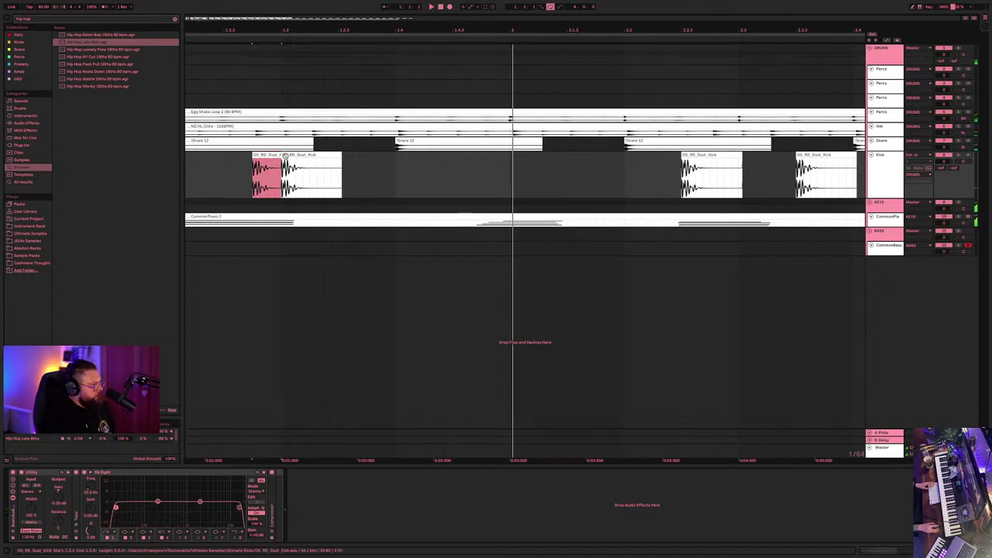
drag(284, 156, 543, 160)
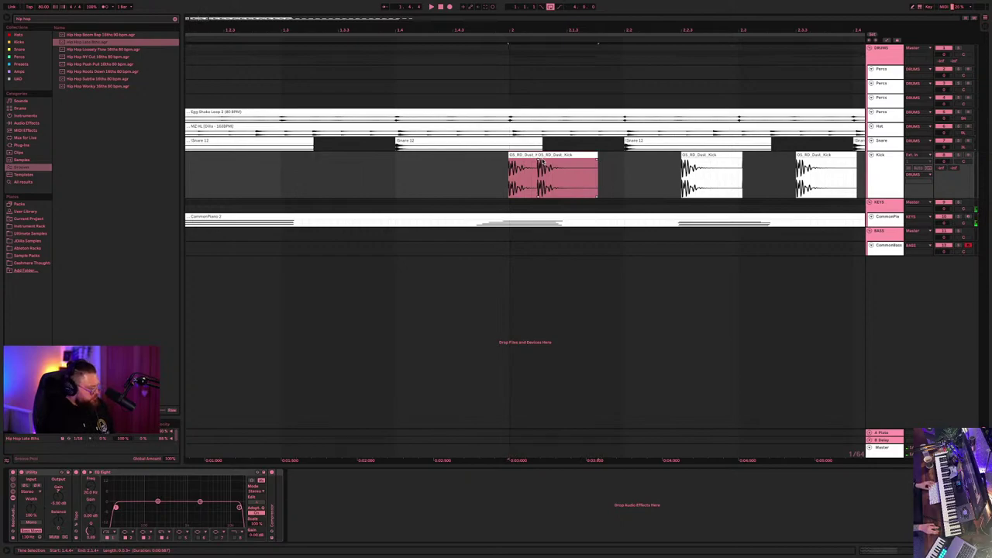
key(ctrl+z)
- Copy the double kick around beat 1.3 to the start of bar 2, and play it from just before beat 1.4
click(328, 157)
drag(328, 161, 563, 173)
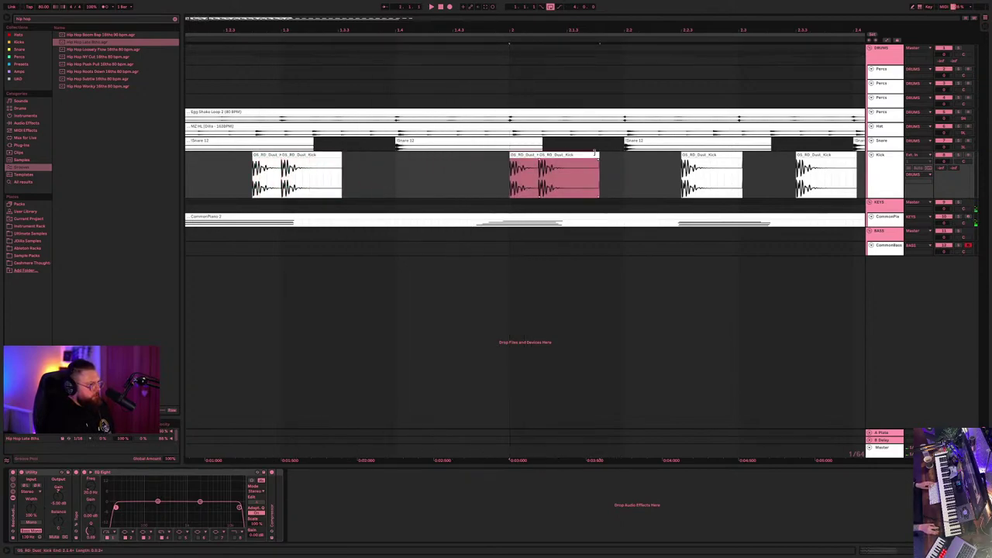
click(539, 170)
key(ctrl+e)
click(375, 169)
key(space)
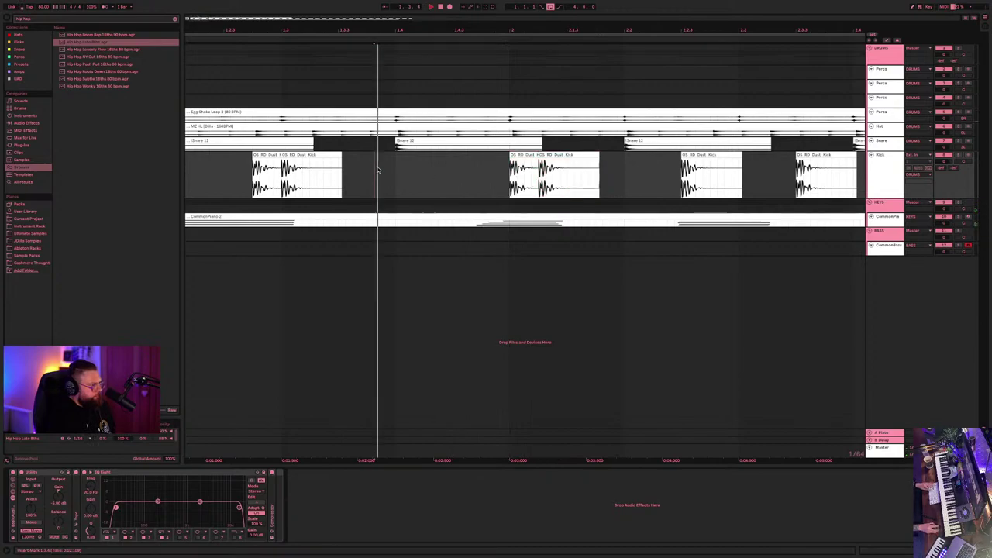
key(space)
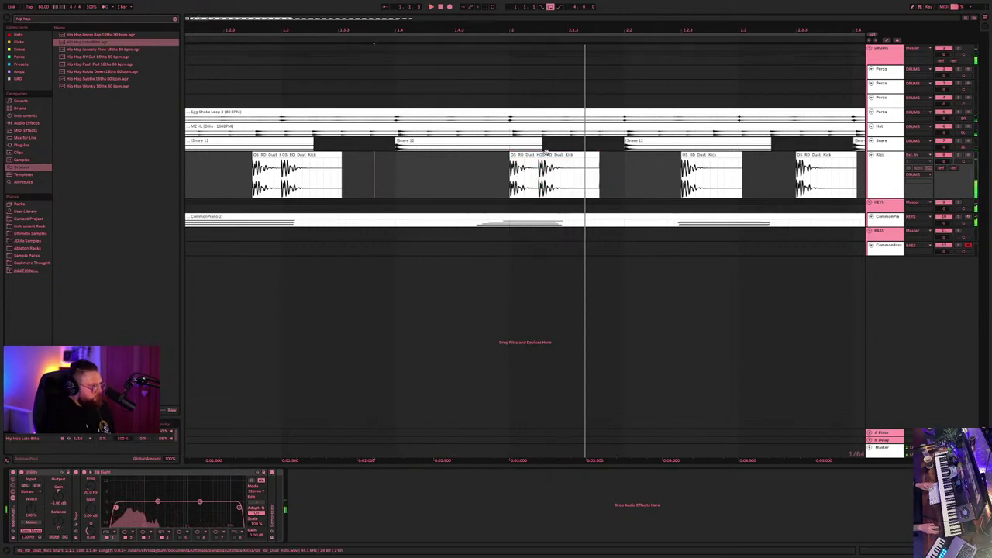
- Shift the second kick of bar 2 a thirty-second note later, and play it from beat 1.4
drag(570, 174, 584, 174)
click(431, 174)
click(395, 176)
key(space)
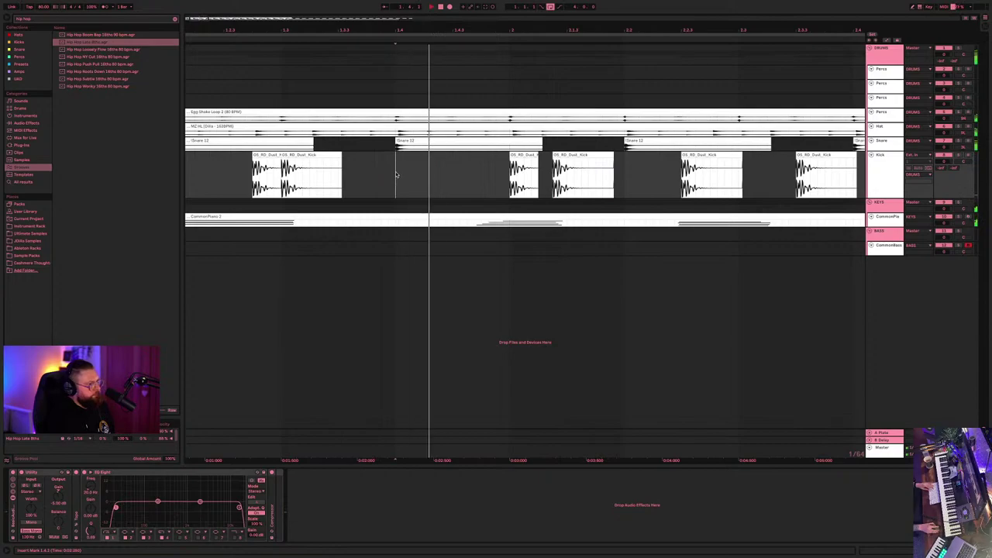
key(space)
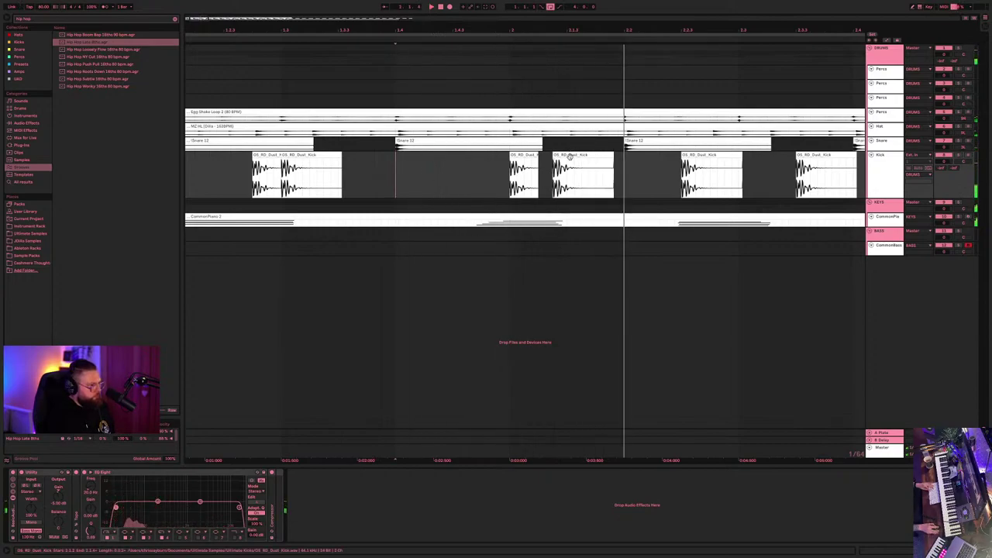
- Nudge the second kick of bar 2 another sixty-fourth note later, and play it from just before beat 1.4
click(576, 174)
drag(575, 174, 583, 175)
click(359, 184)
key(space)
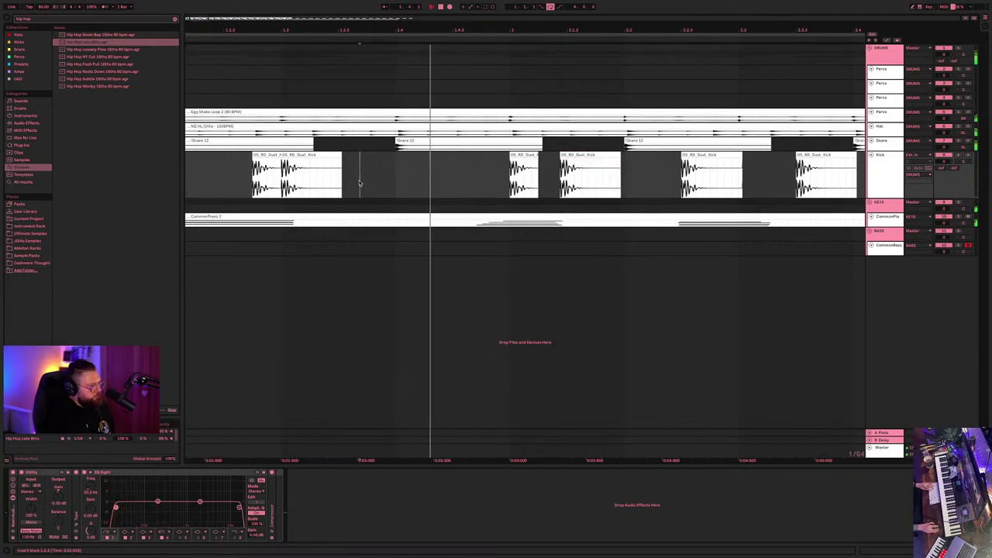
key(space)
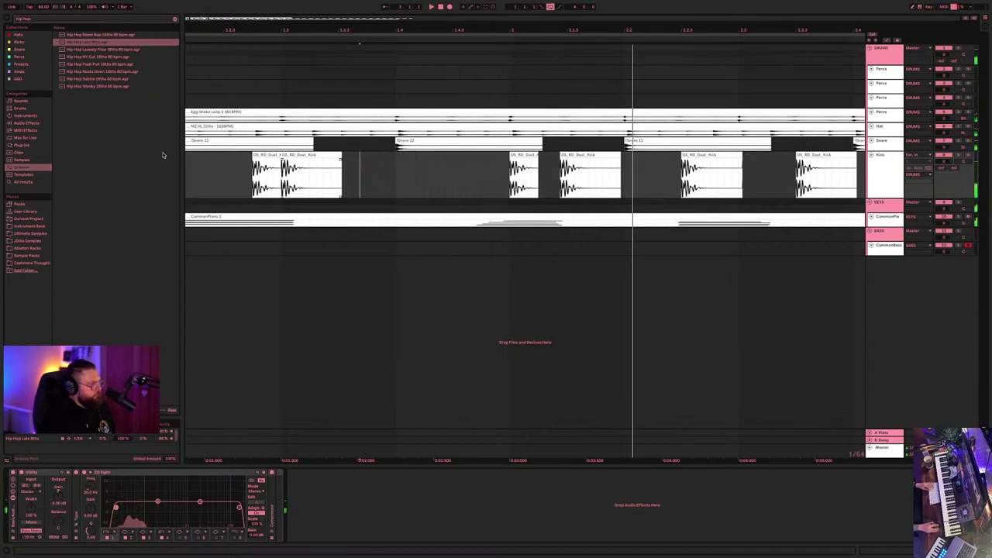
key(space)
key(space)
- Play the loop from bar 1 with the adjusted kick pattern, and stop it
mouse_move(468, 14)
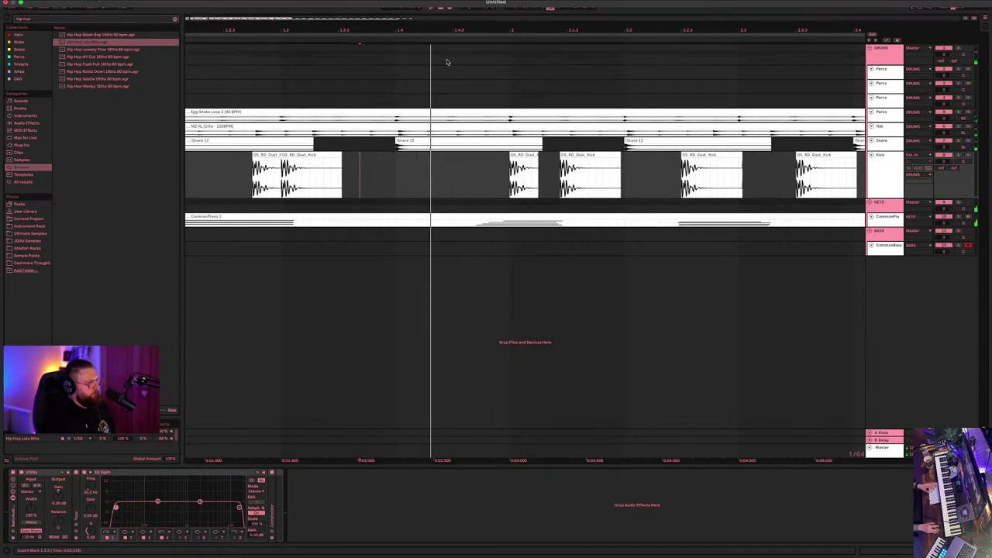
click(431, 6)
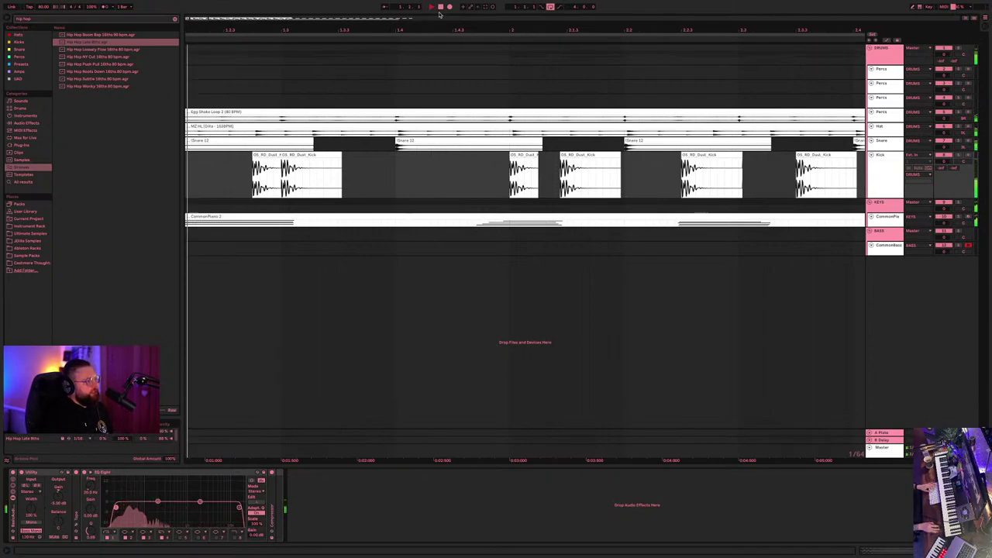
click(440, 7)
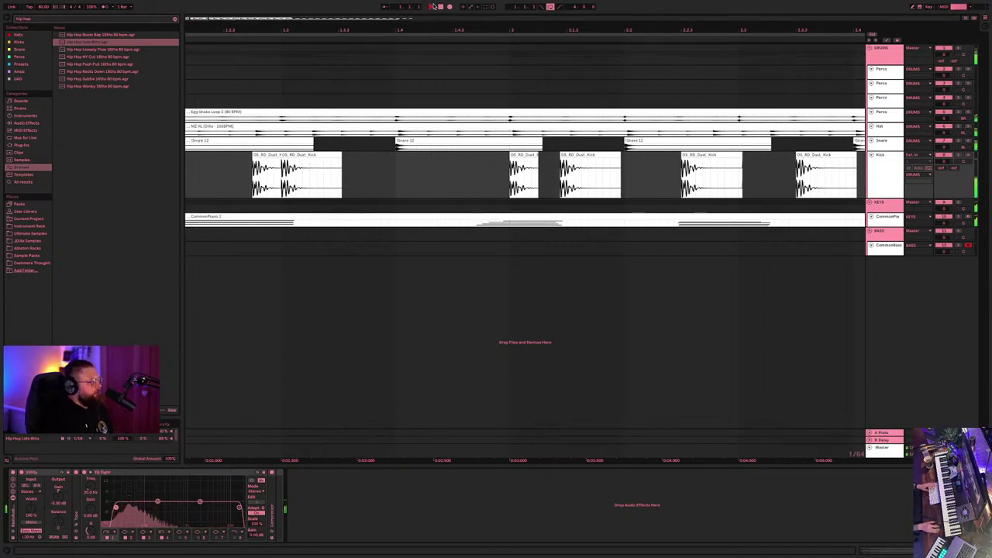
- Try recording the bass line on the CommonBass track from bar 1 in two short takes
click(432, 7)
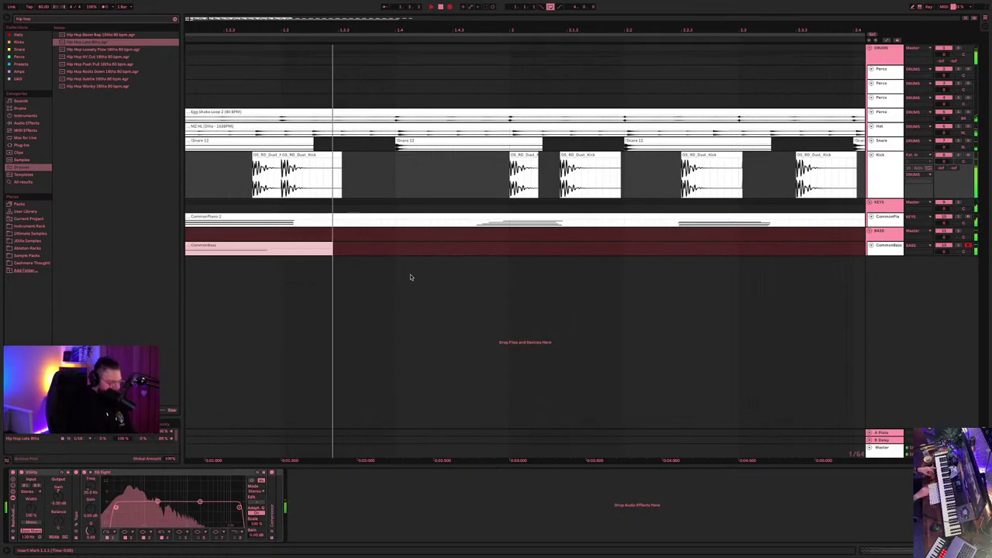
key(space)
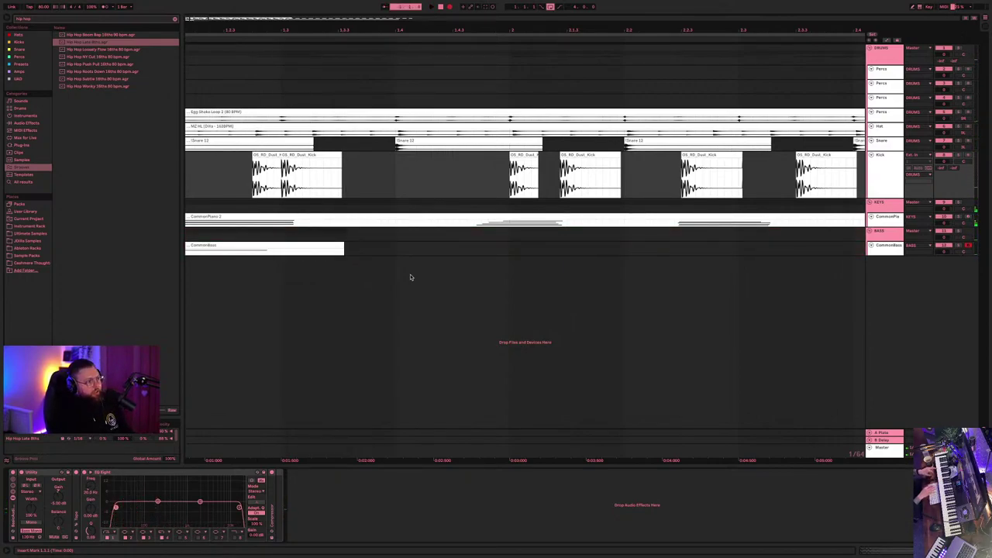
key(F9)
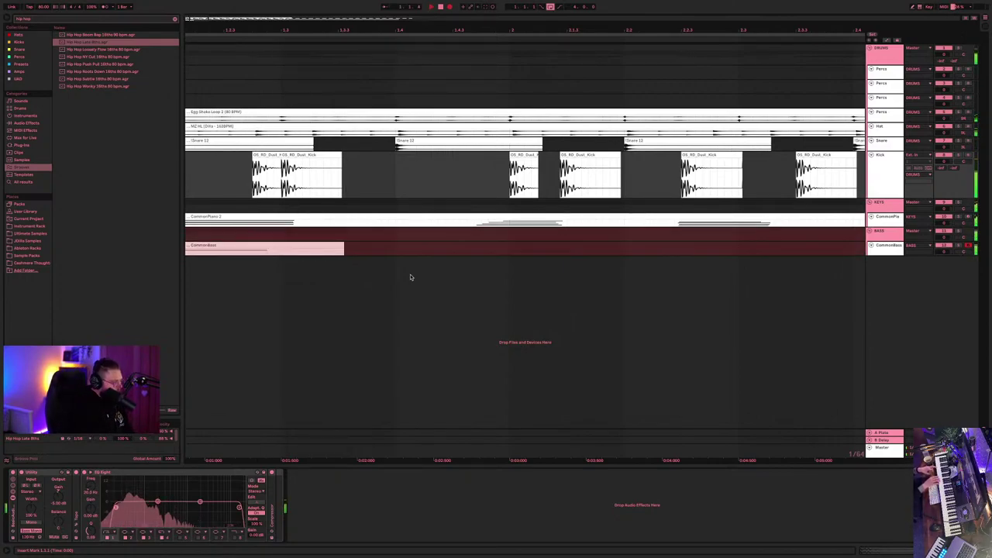
key(space)
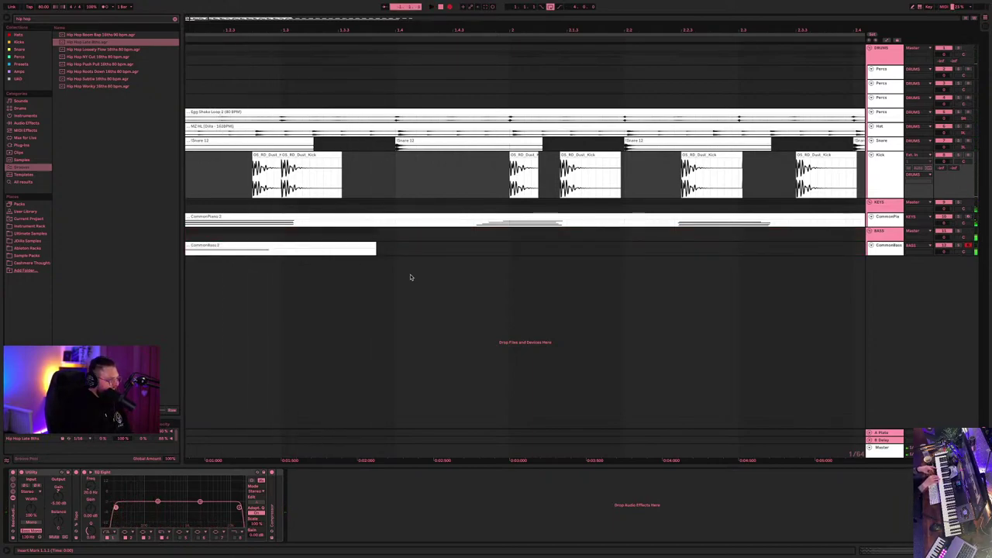
- Record a four-bar bass take on the CommonBass track, and open its notes to play it back
key(F9)
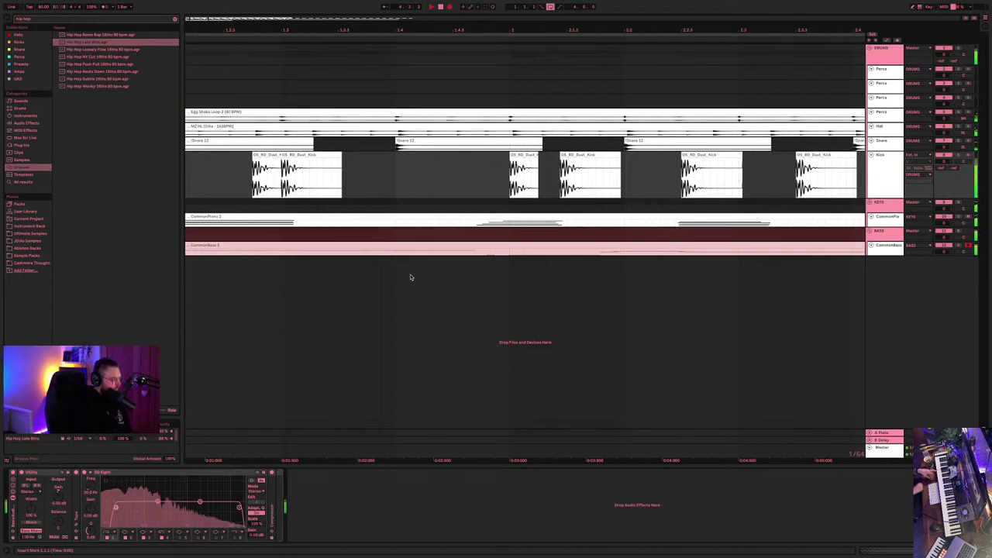
key(space)
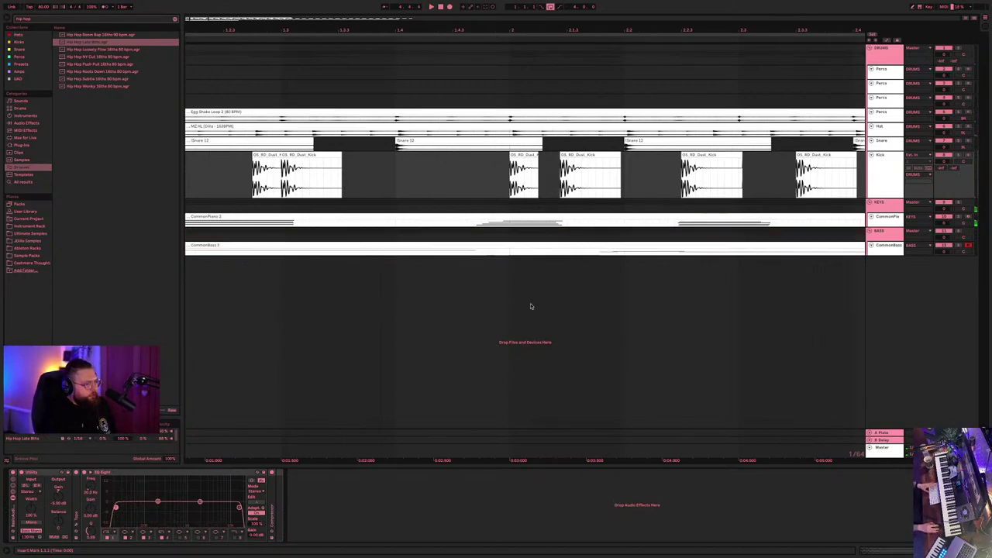
double_click(306, 248)
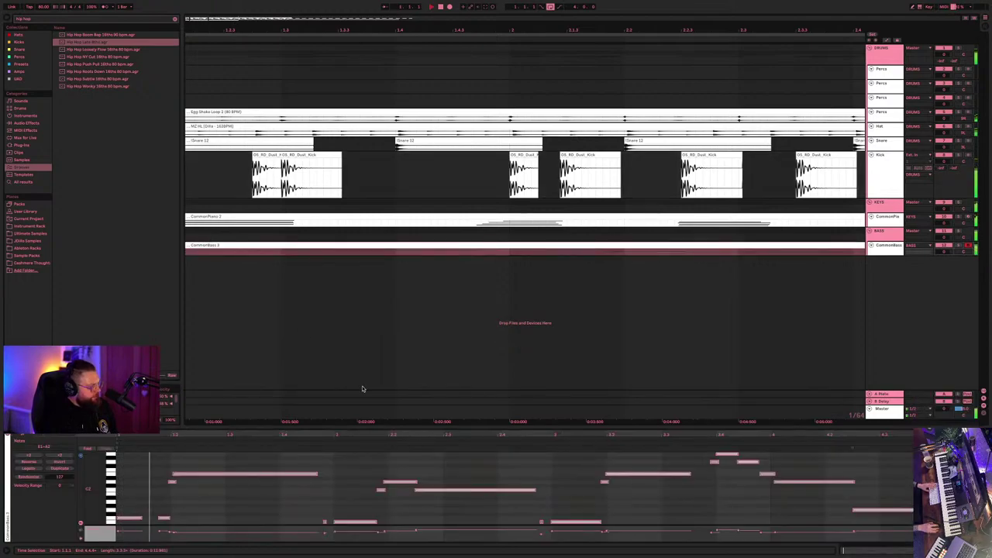
key(space)
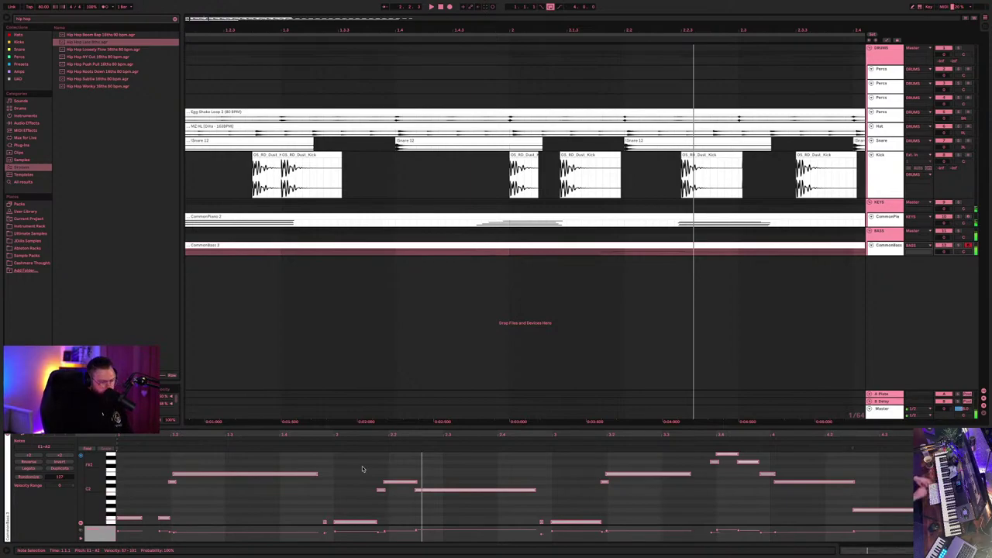
- Delete the four-bar bass take, and try recording the bass line again from bar 1
key(Tab)
key(Tab)
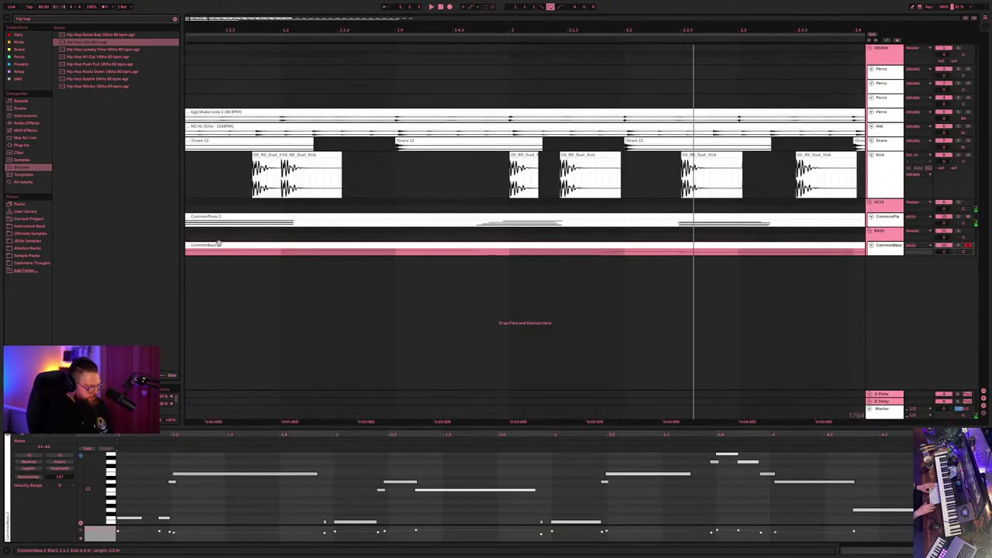
key(Delete)
key(space)
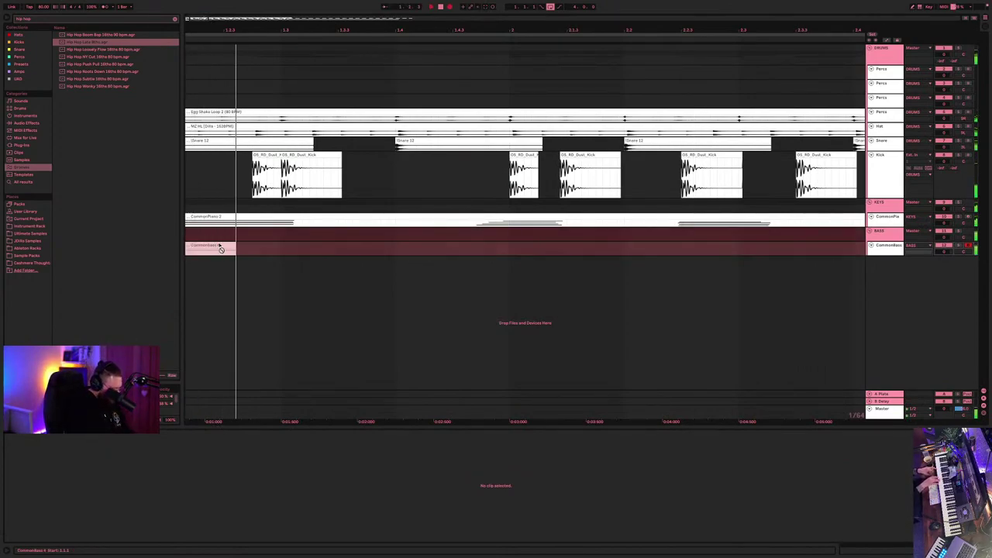
click(218, 243)
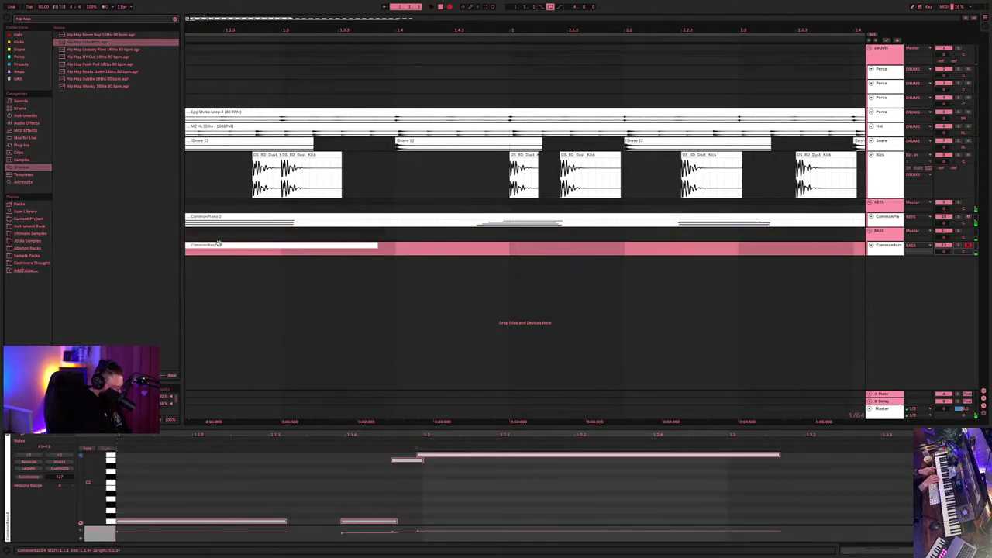
- Record a new four-bar bass take on the CommonBass track, and lower its last note to F#1
key(F9)
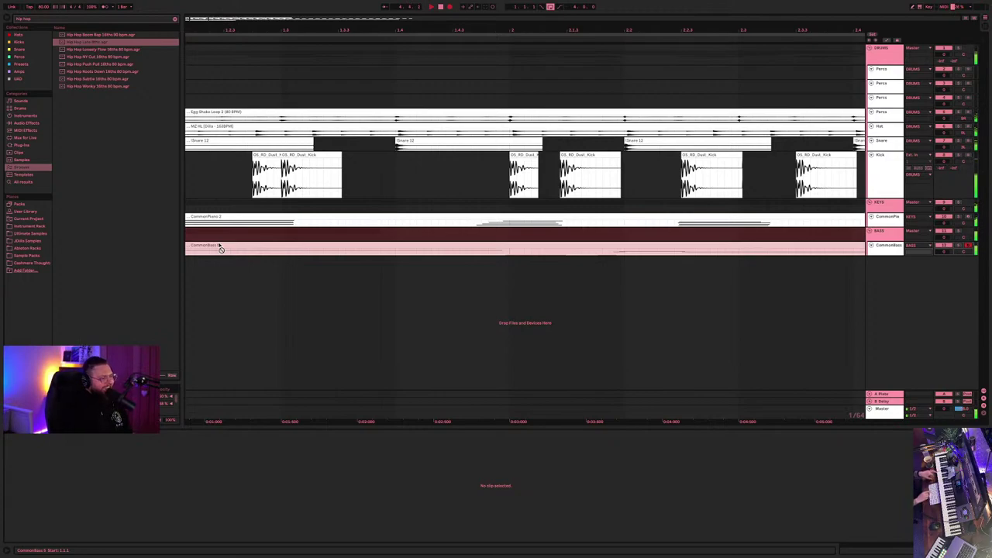
key(space)
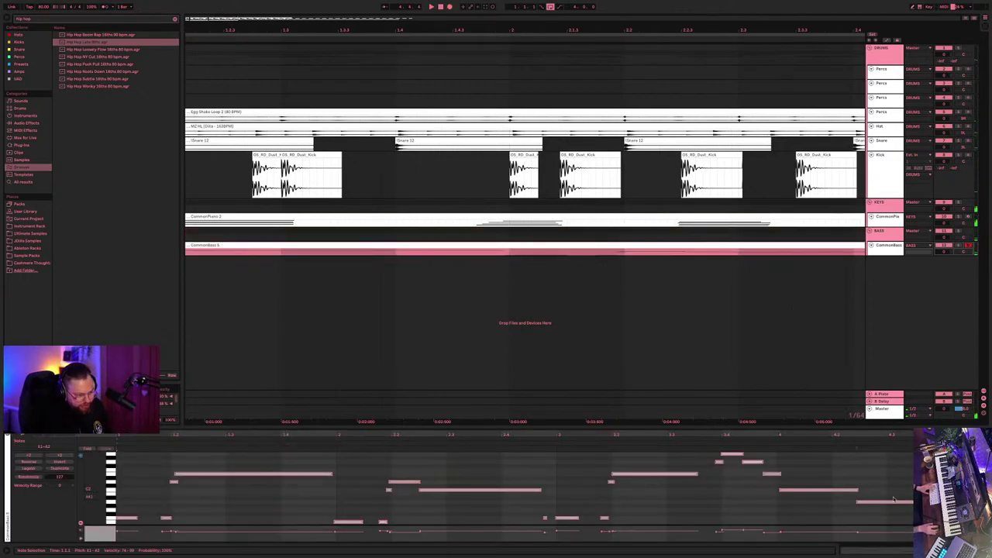
drag(893, 500, 890, 519)
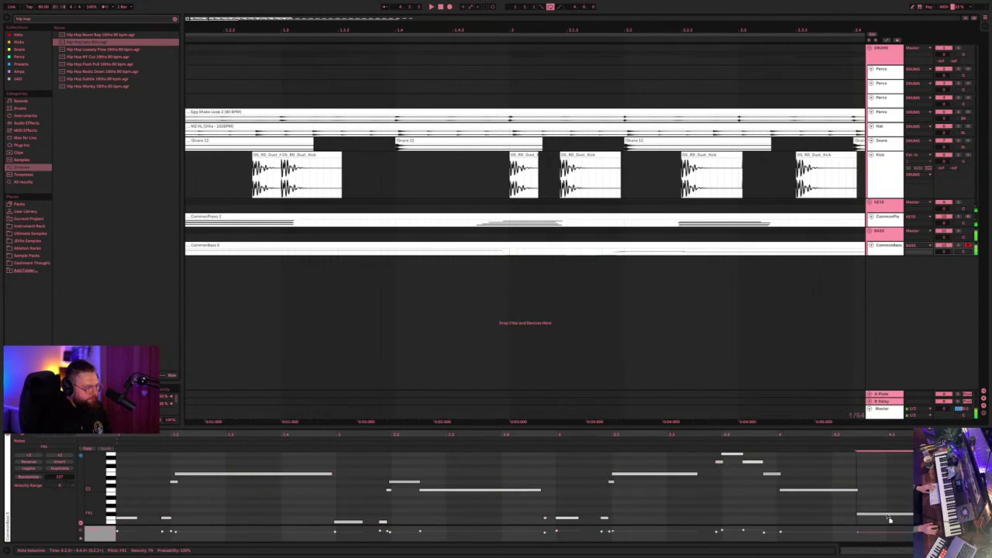
key(space)
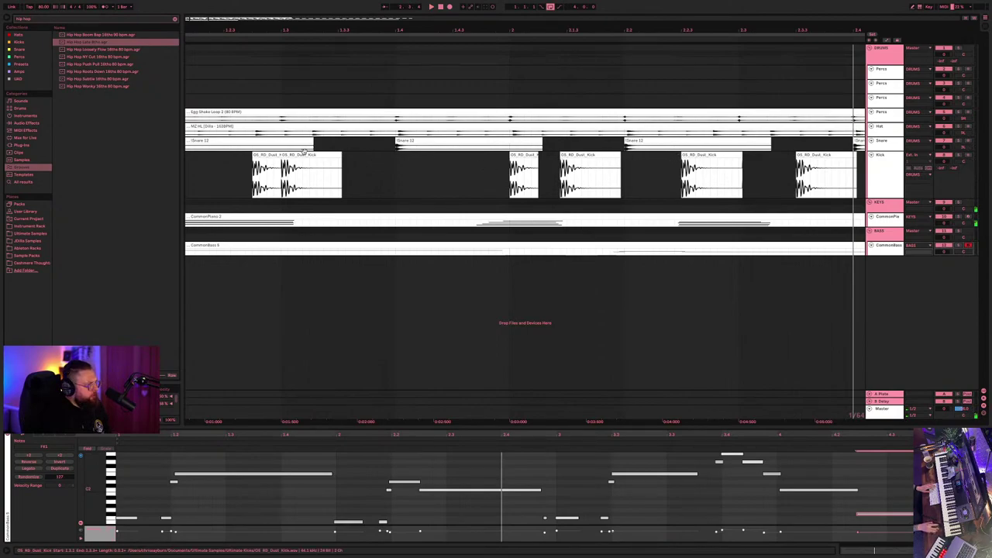
- Play the beat from bar 1 to check the kicks against the recorded bass line
click(257, 154)
click(248, 155)
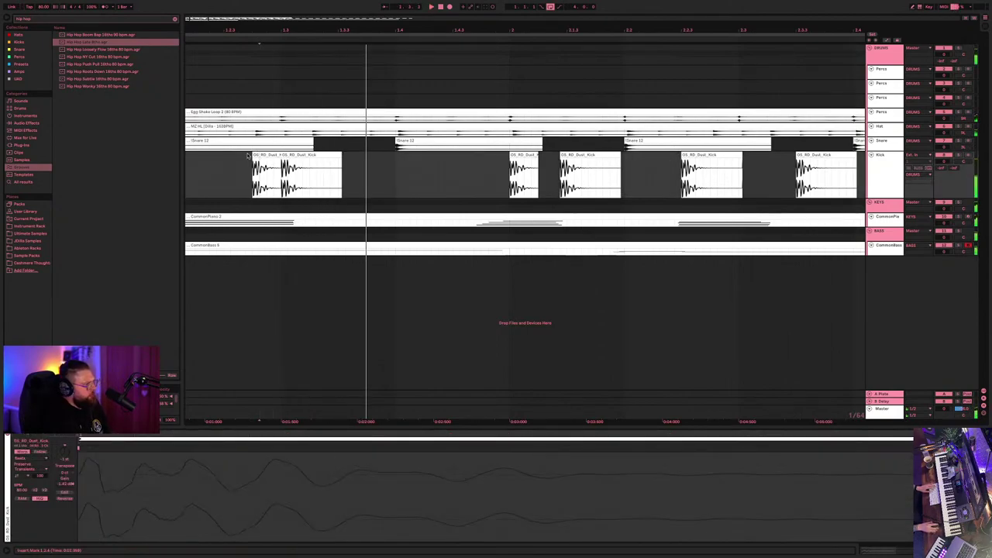
click(439, 7)
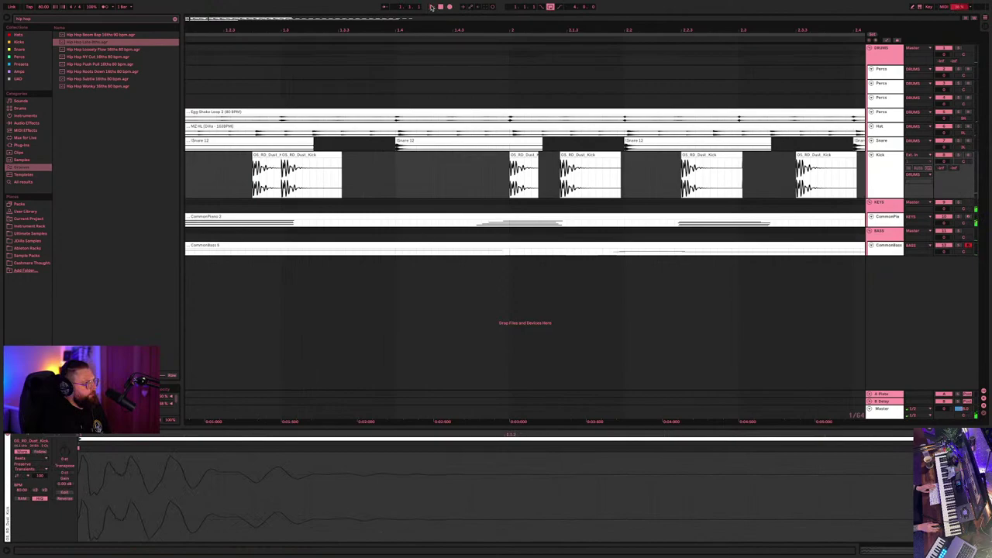
click(432, 7)
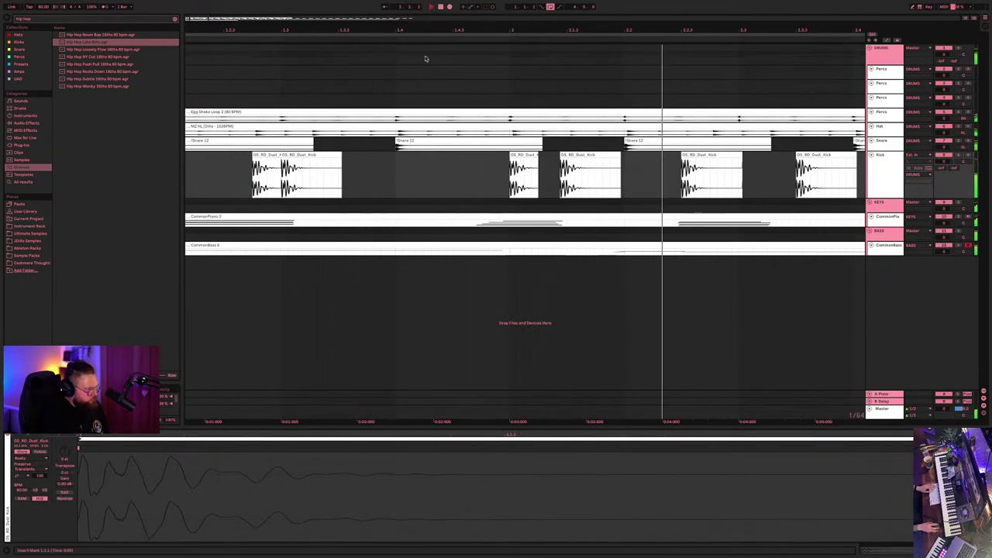
- Try moving the second kick of bar 2 slightly earlier by 1/64, and play it against the bass from beat 1.4
drag(575, 159, 567, 158)
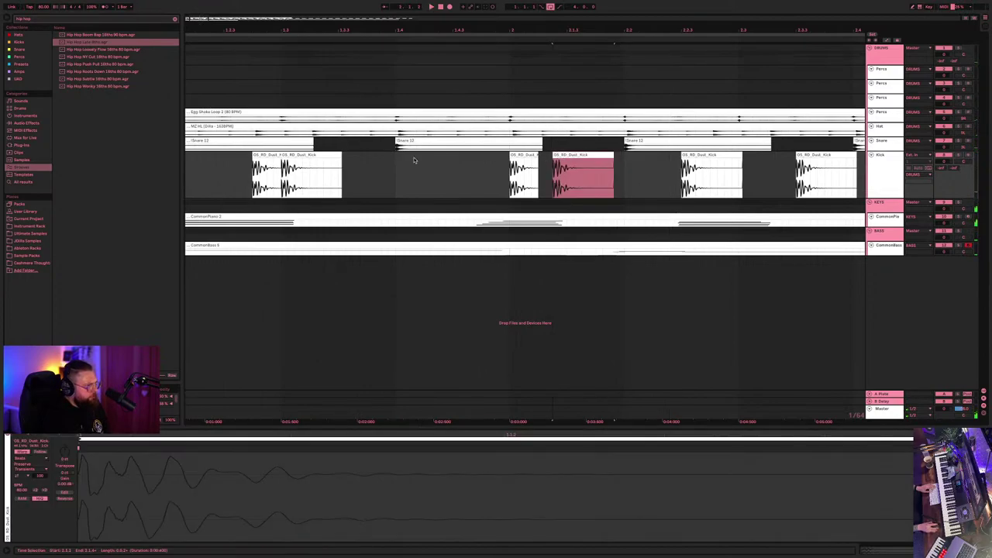
click(392, 169)
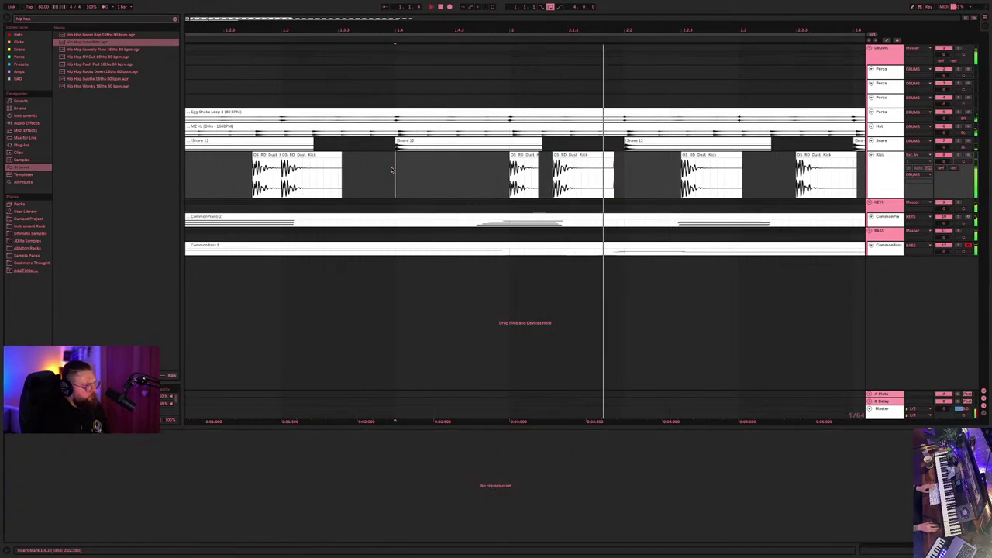
key(space)
- Move the second kick of bar 2 to 2.1.3, keeping its clip start trimmed there, and play it against the bass
drag(577, 164, 579, 160)
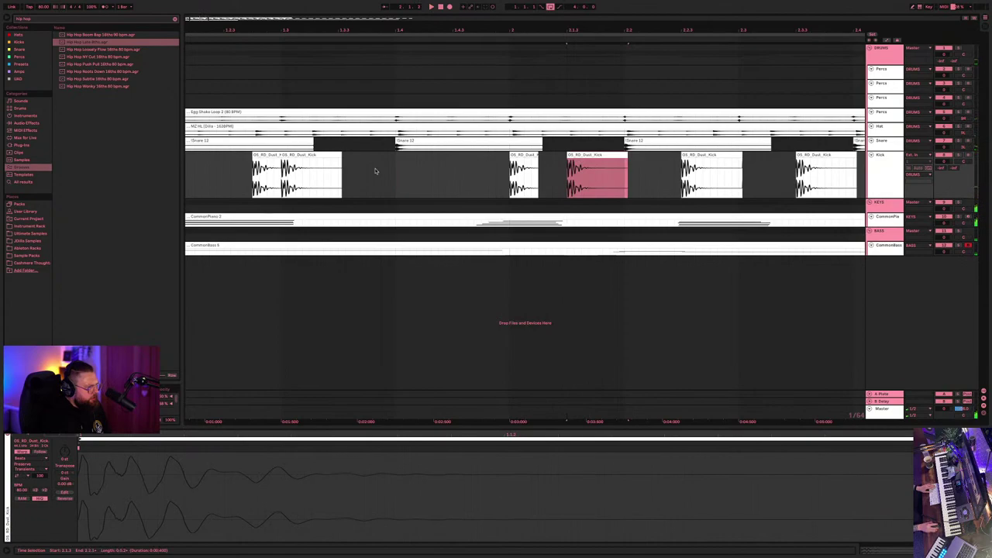
click(375, 170)
key(space)
key(space)
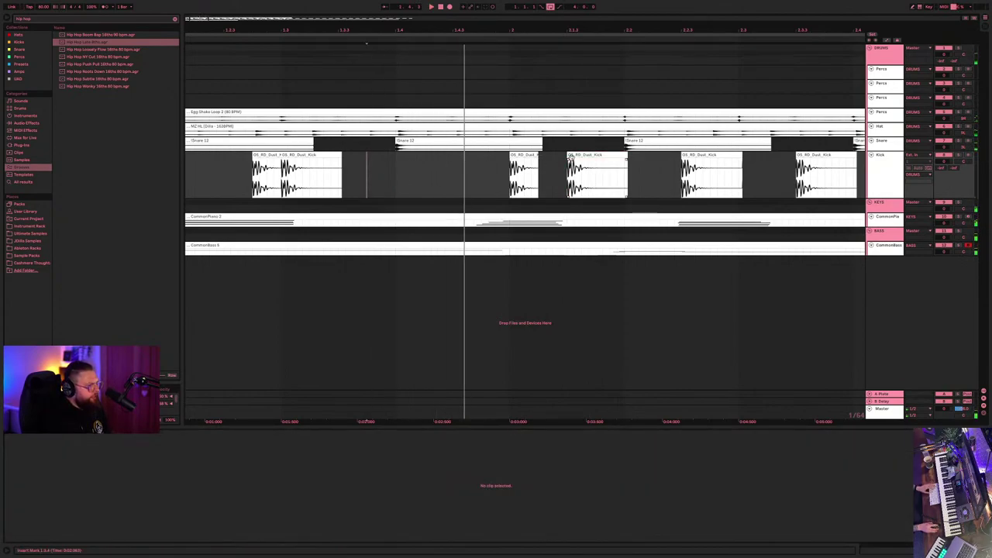
click(569, 155)
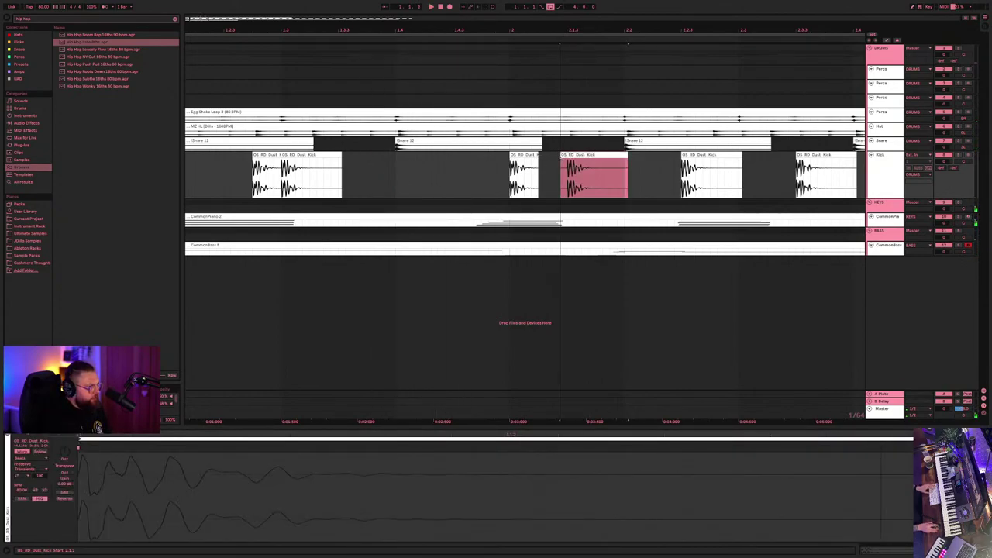
drag(560, 174, 568, 175)
click(417, 172)
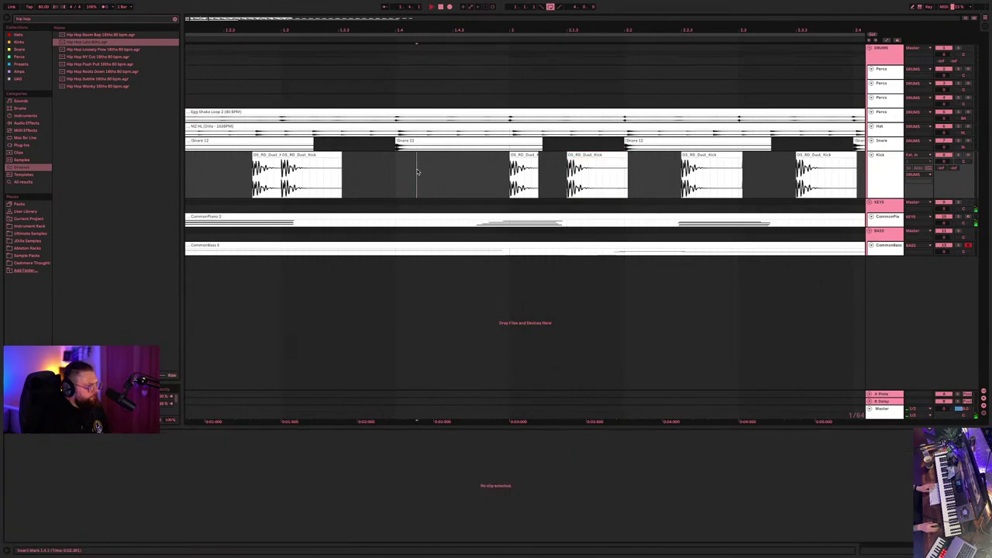
key(space)
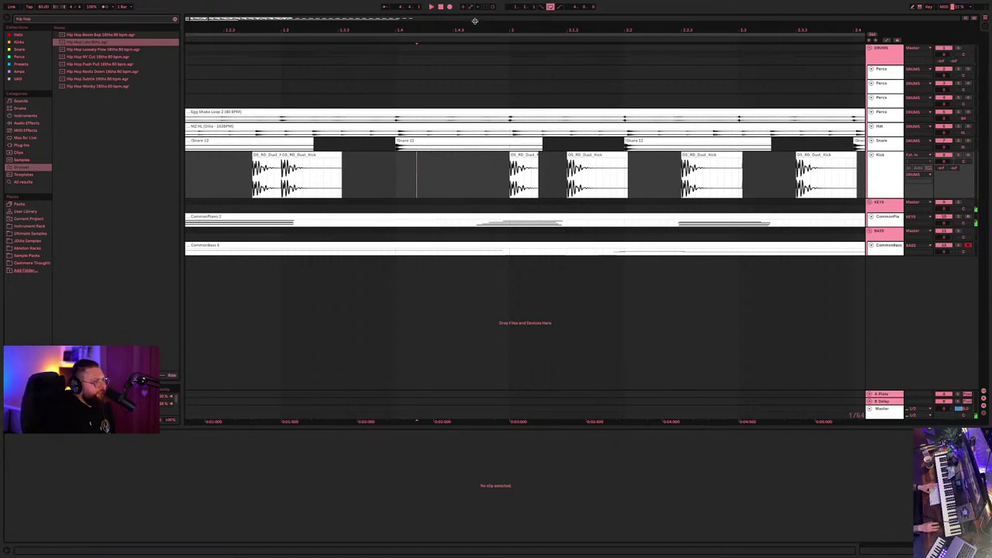
- Record a second bass take on the CommonBass track from bar 5 and keep the recording
click(439, 8)
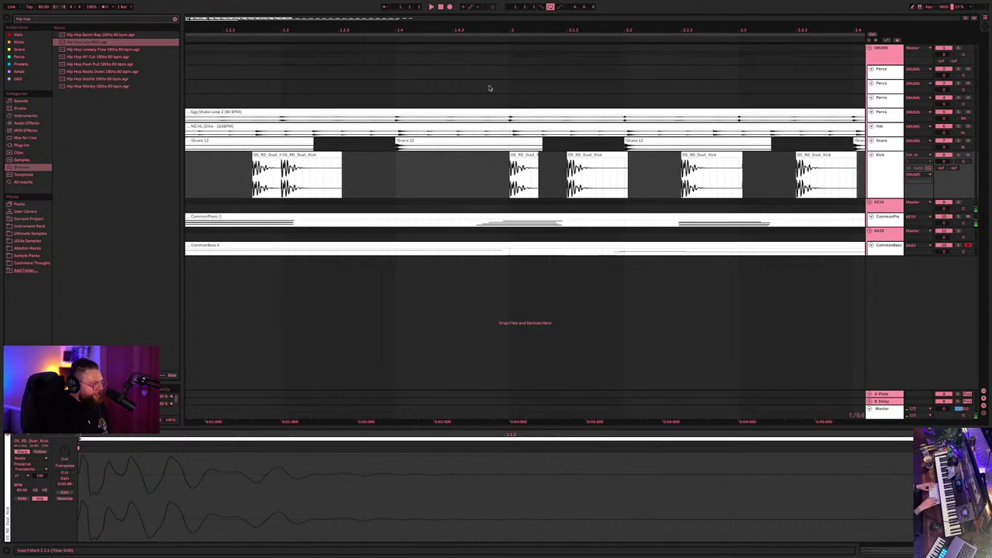
scroll(489, 88, down, 5)
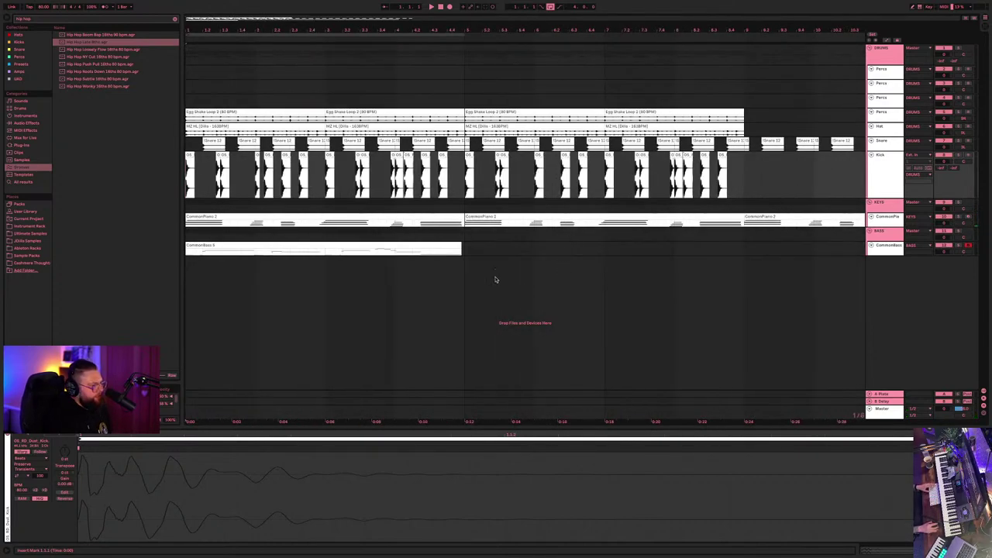
click(465, 251)
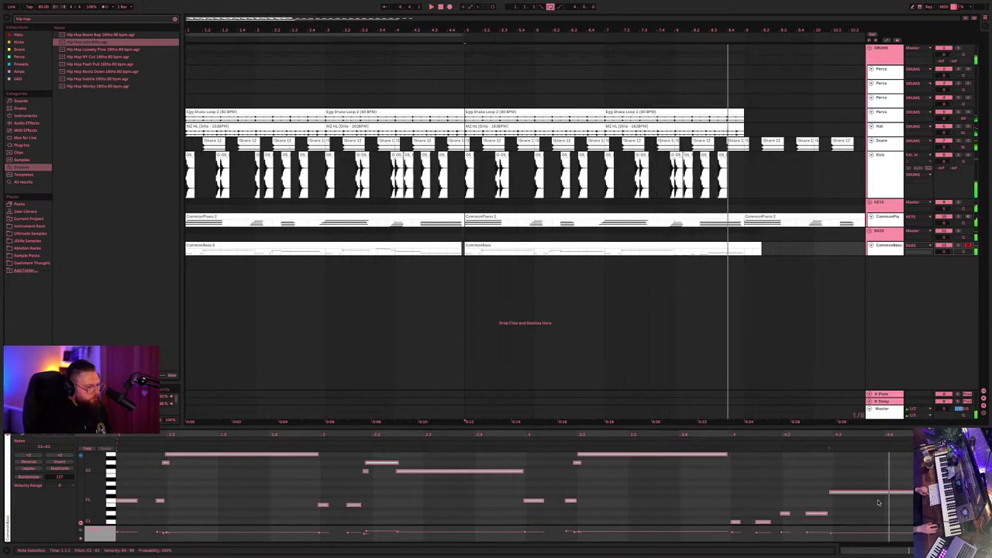
key(space)
key(ctrl+z)
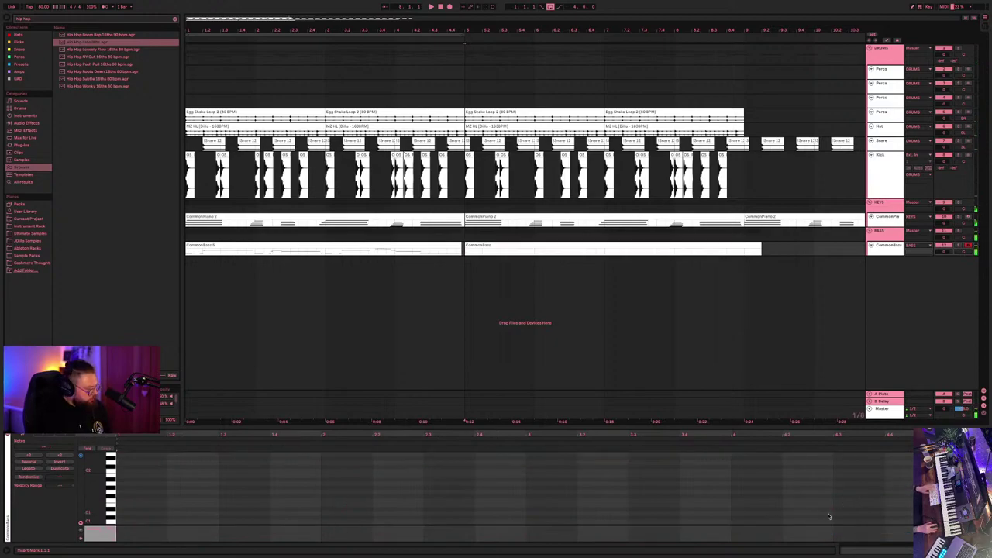
key(ctrl+y)
- Raise the short note before the last long note of the new bass take to G1, and play it back
click(835, 488)
click(834, 492)
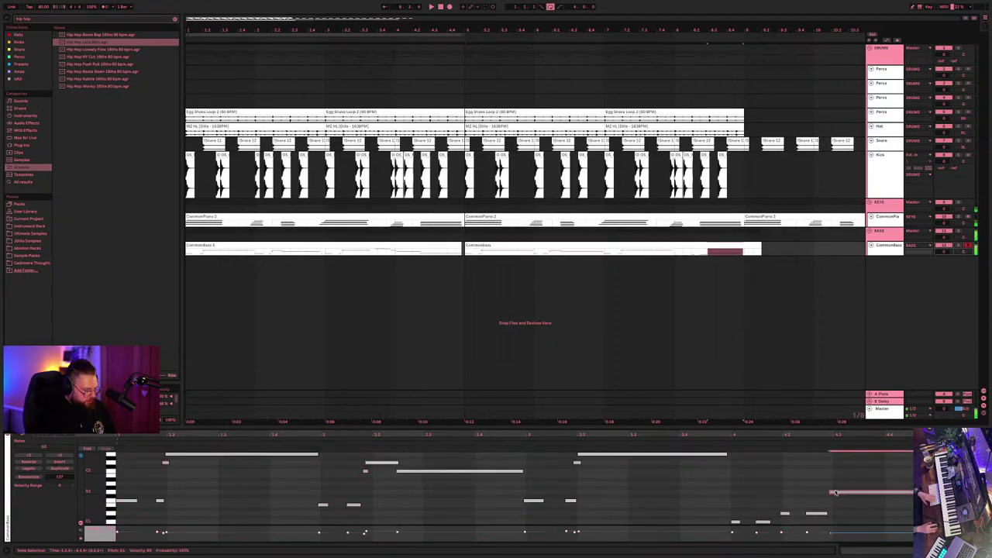
drag(809, 514, 813, 499)
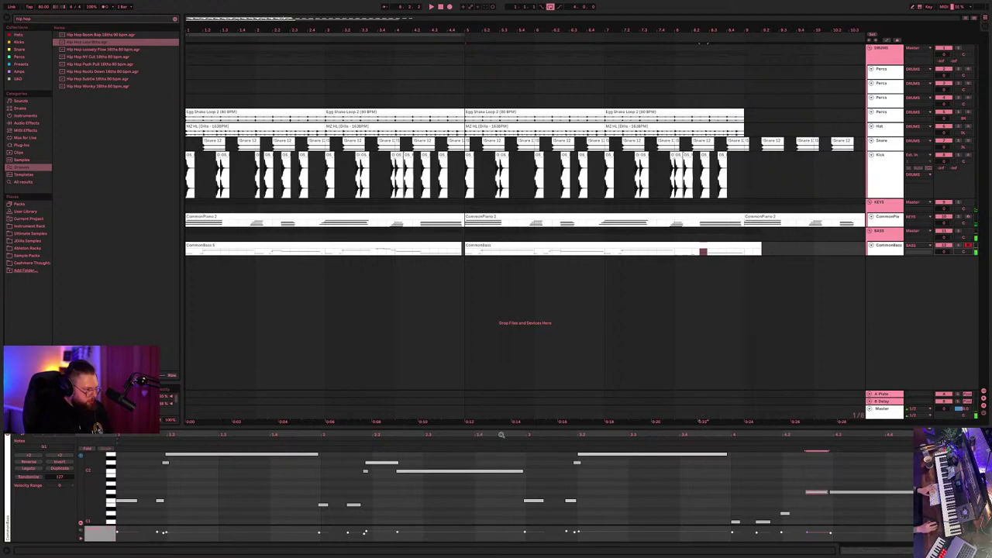
click(523, 440)
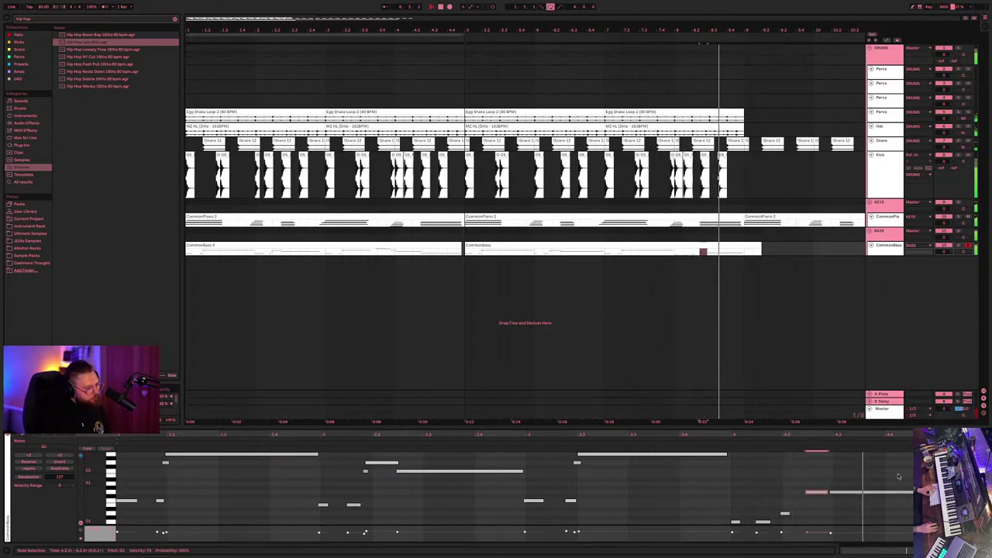
- Delete the last long note of the new bass take, and extend the preceding G1 note to the clip's end
key(space)
click(860, 492)
key(Delete)
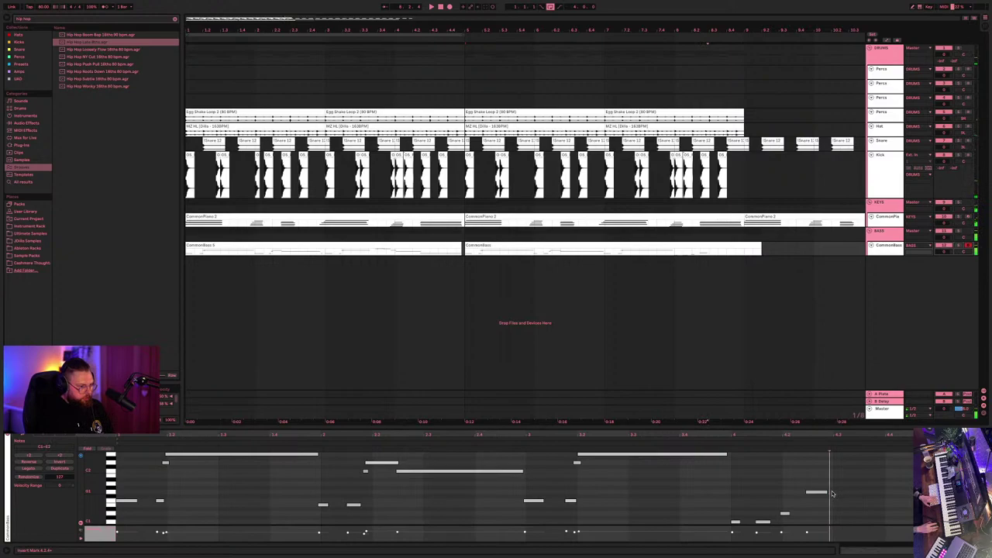
drag(824, 493, 914, 492)
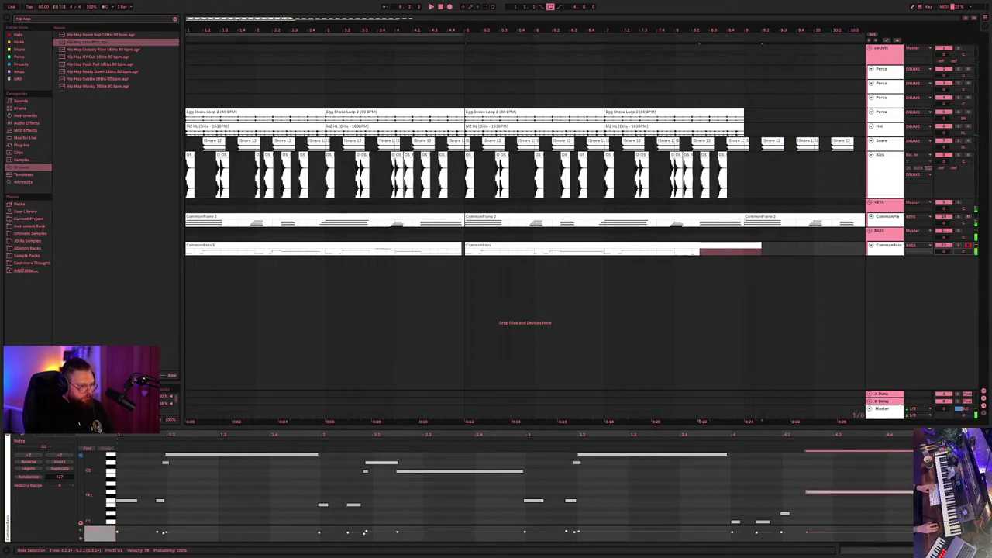
- Play the beat from bar 5, and lower the volumes of the Hat track and the egg shaker track
key(space)
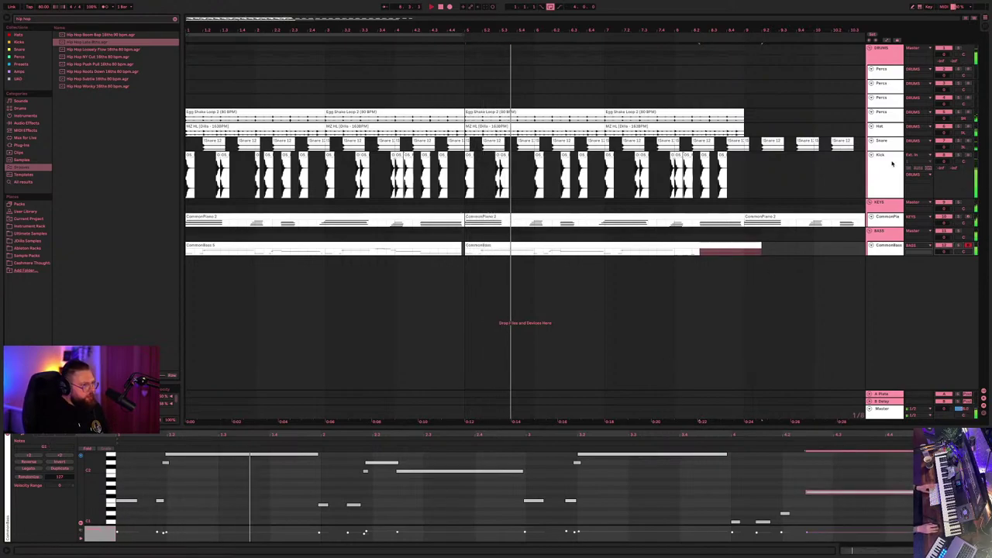
click(889, 126)
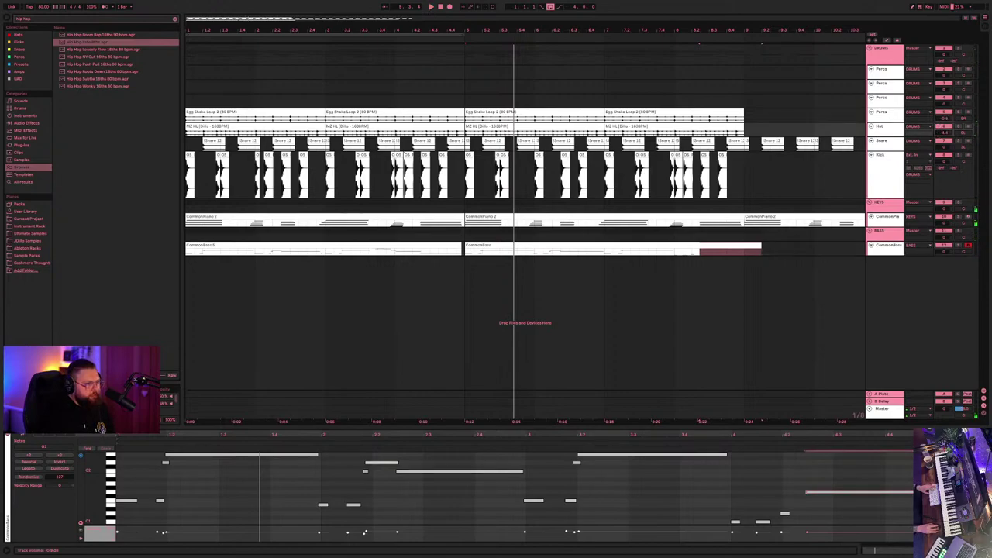
click(898, 165)
- Set the Kick track's Utility gain to -1.87 dB and the CommonBass track volume to -3.1 dB, and play the beat
click(876, 184)
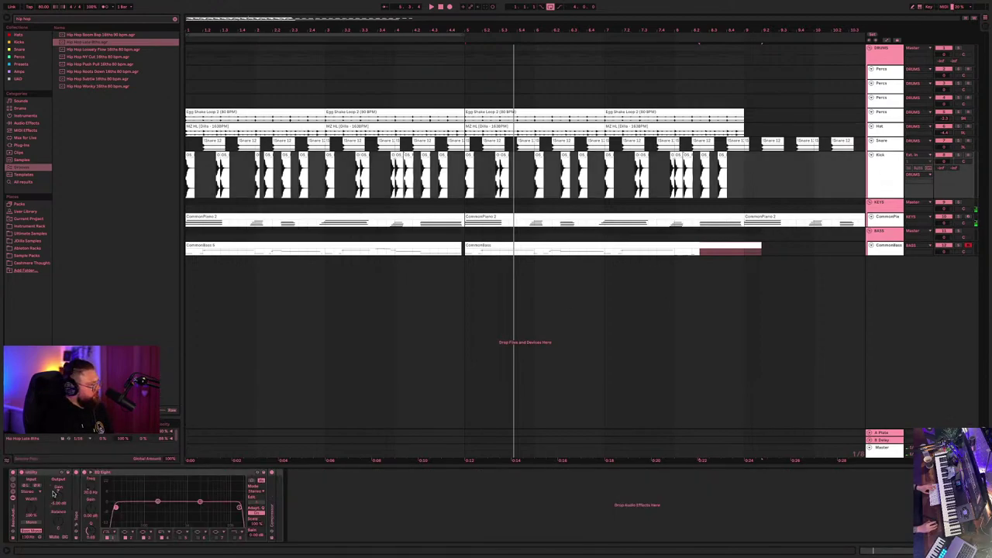
key(space)
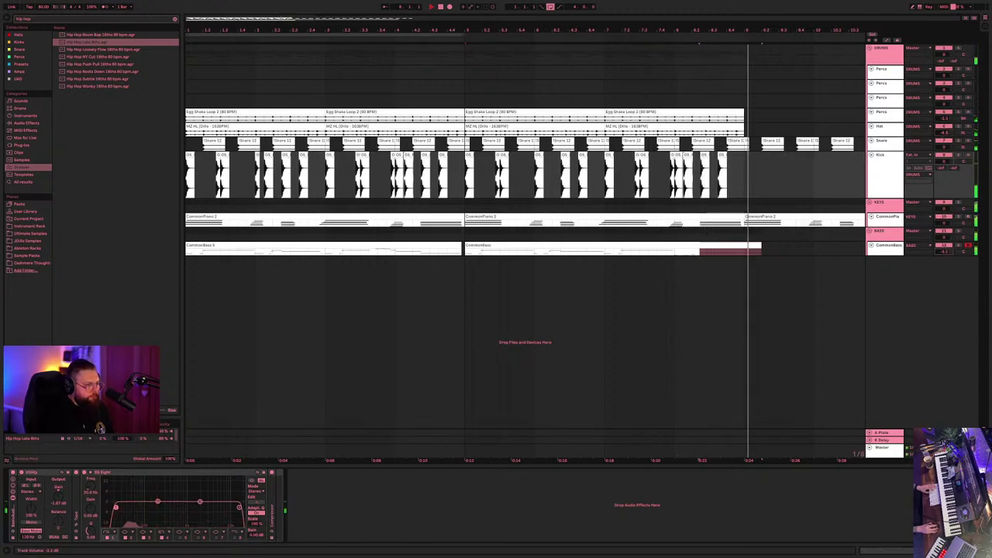
key(space)
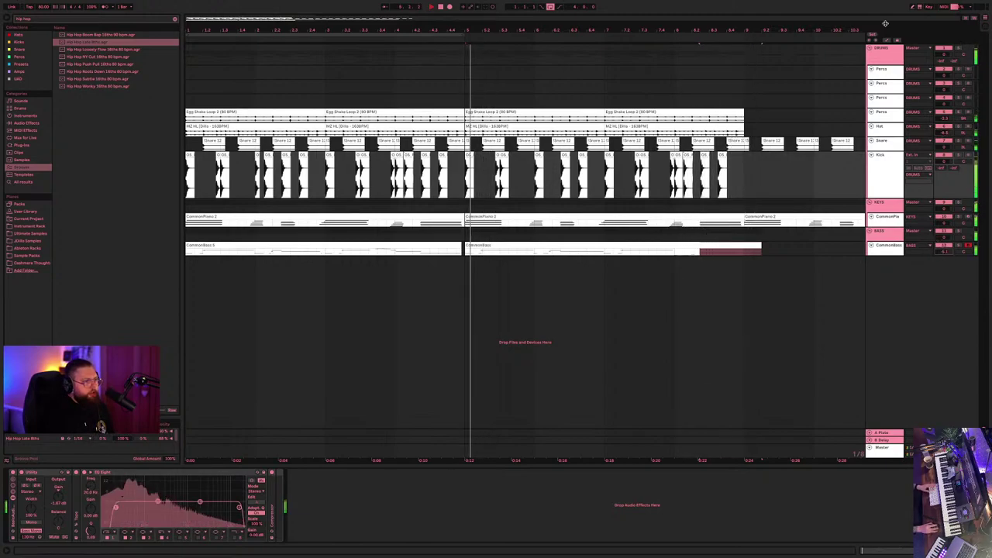
- Set the DRUMS group's Utility gain to -3.00 dB, and search all library content for "townhouse"
click(383, 261)
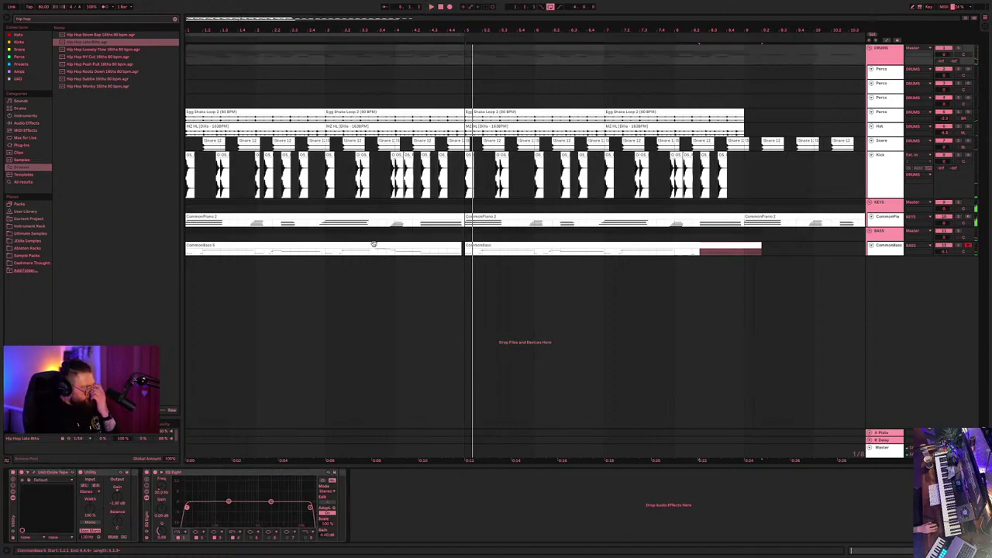
click(175, 21)
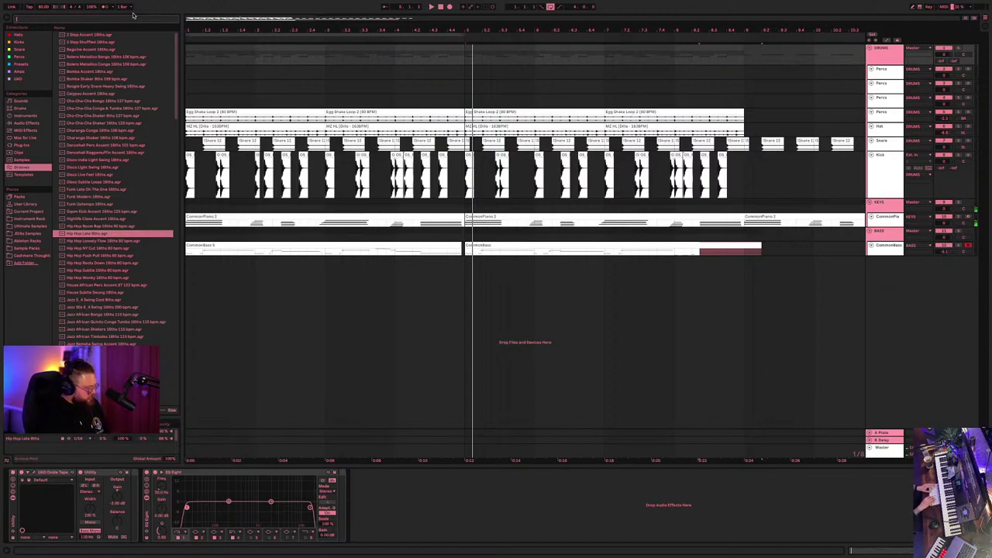
text(commonbass)
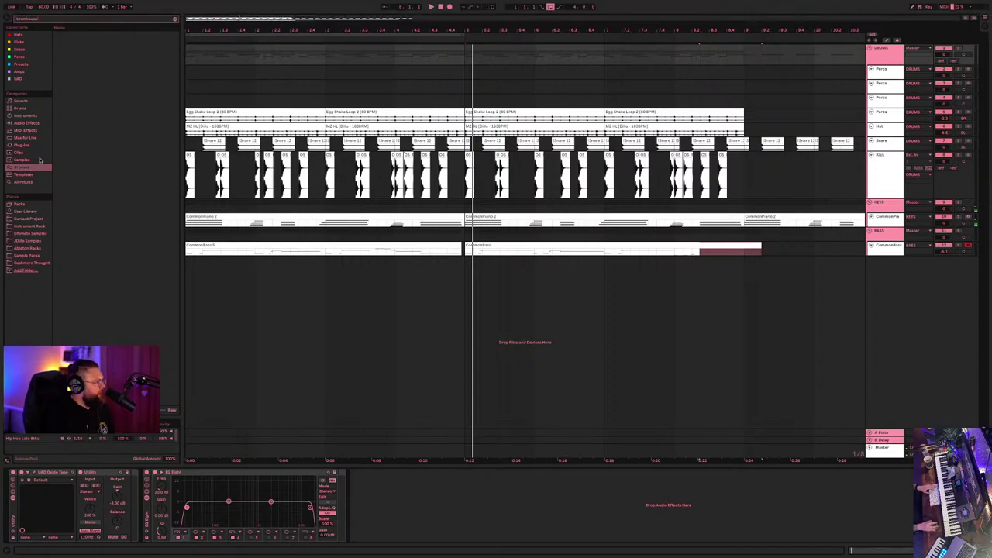
click(22, 182)
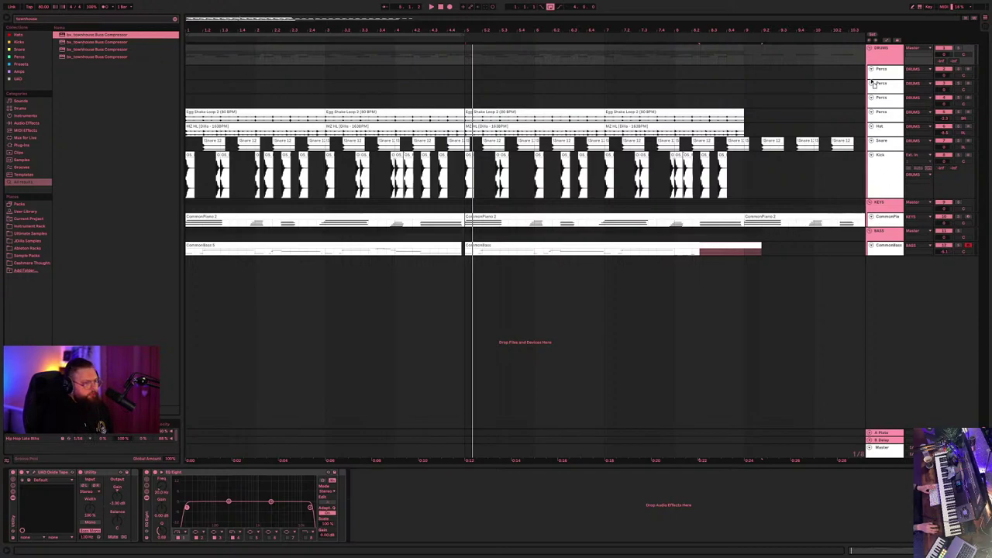
- Add the bx_townhouse Buss Compressor to the DRUMS group and adjust its threshold and makeup while the beat plays
key(Return)
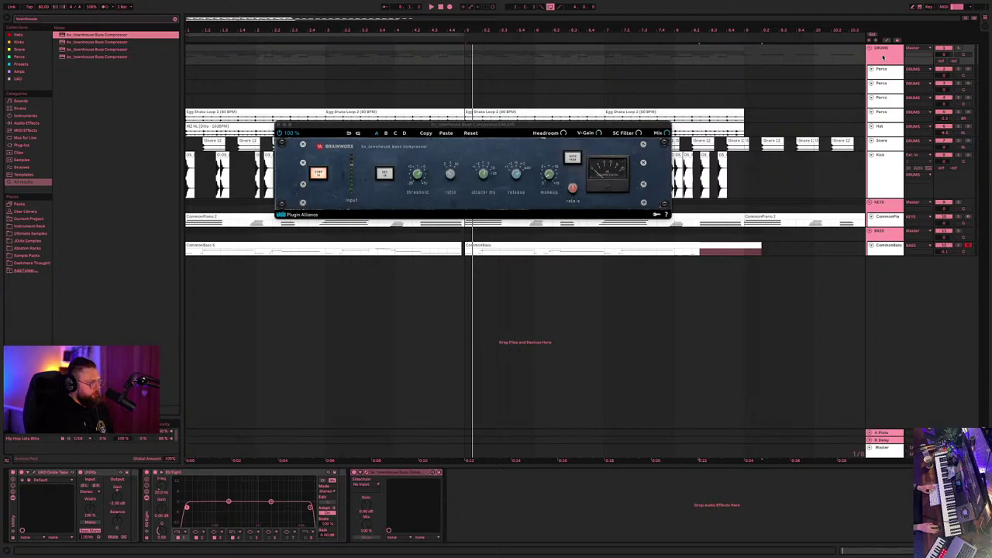
click(417, 173)
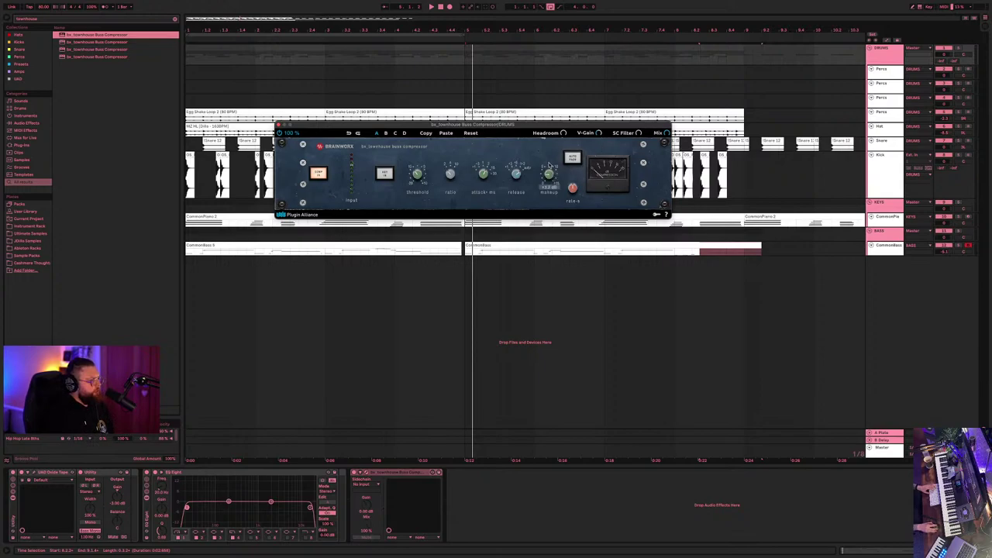
key(space)
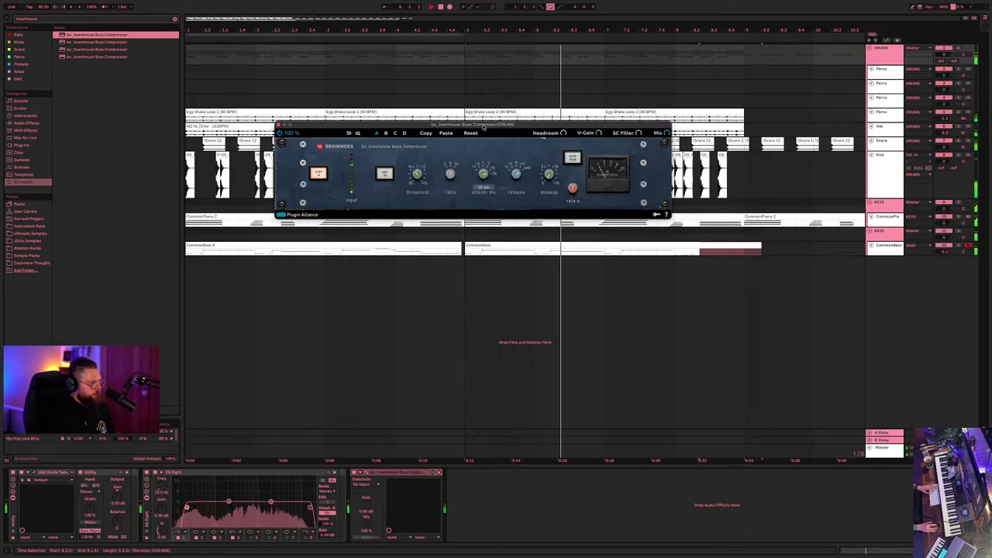
drag(556, 180, 534, 142)
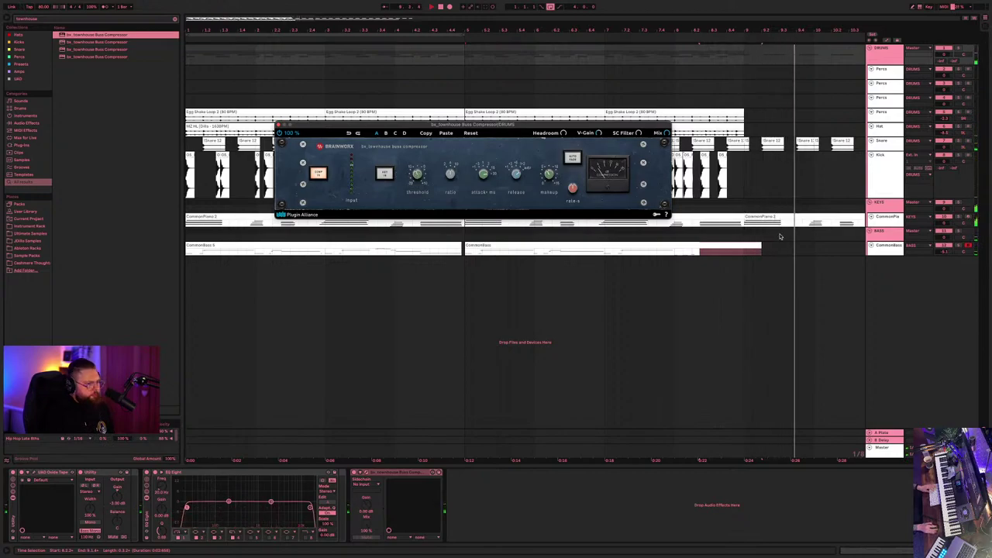
- Raise the attack of the Oxford Limiter on the Master track to 1.04 ms
click(889, 452)
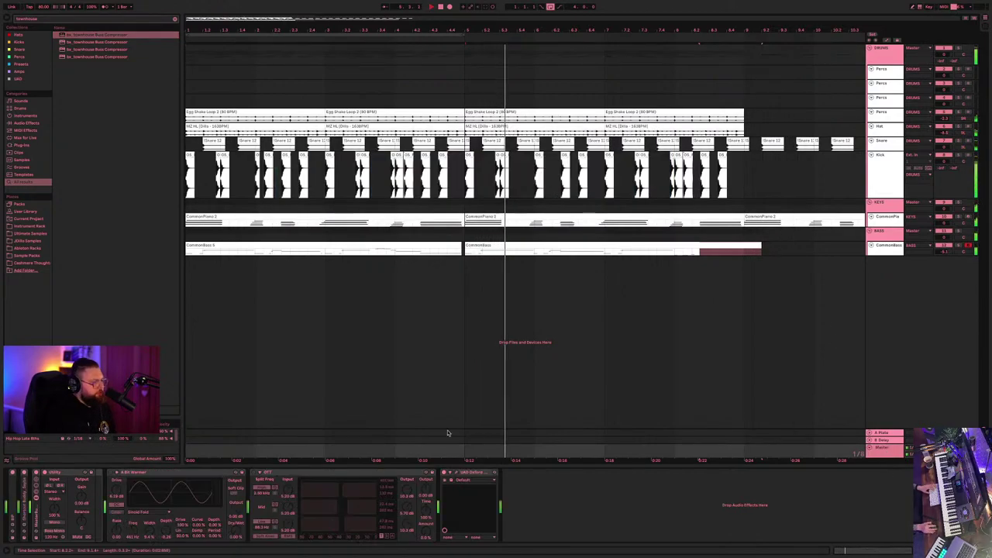
click(458, 478)
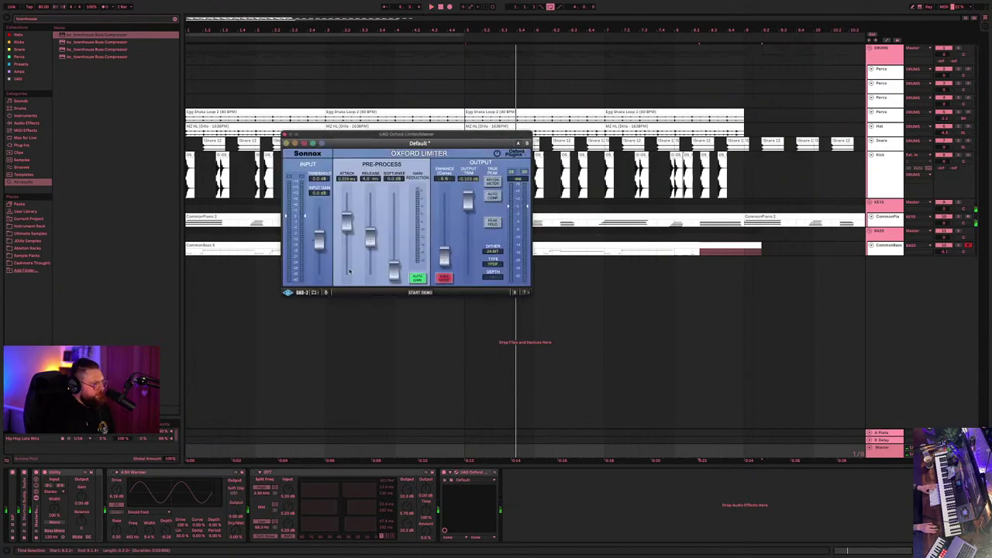
drag(347, 216, 347, 193)
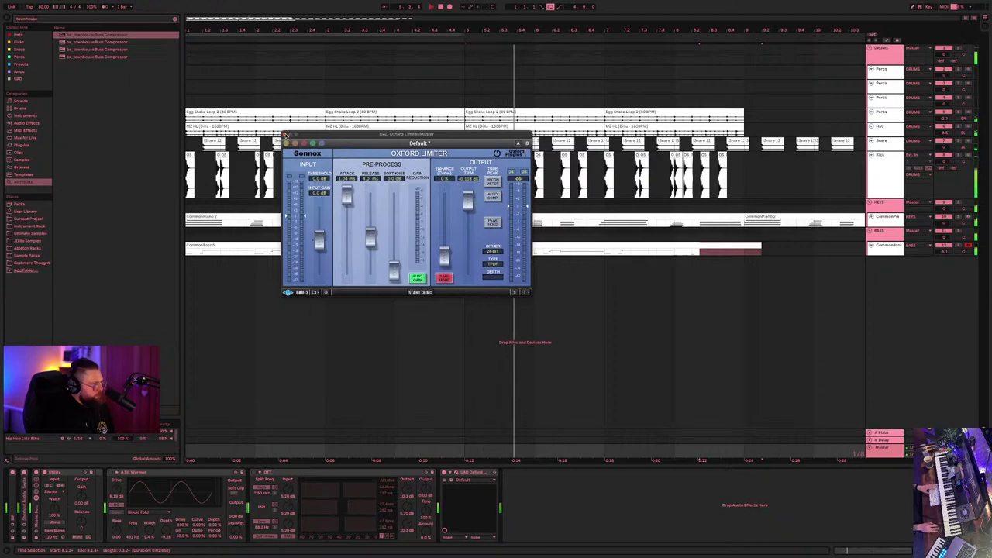
click(453, 472)
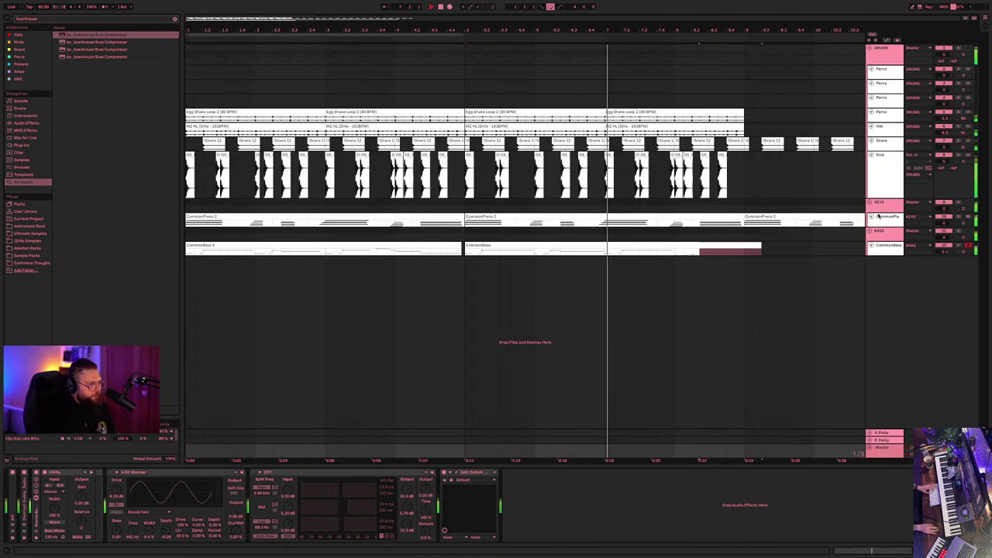
- Lower the output gain of the Utility on the DRUMS group and audition the mix
click(879, 51)
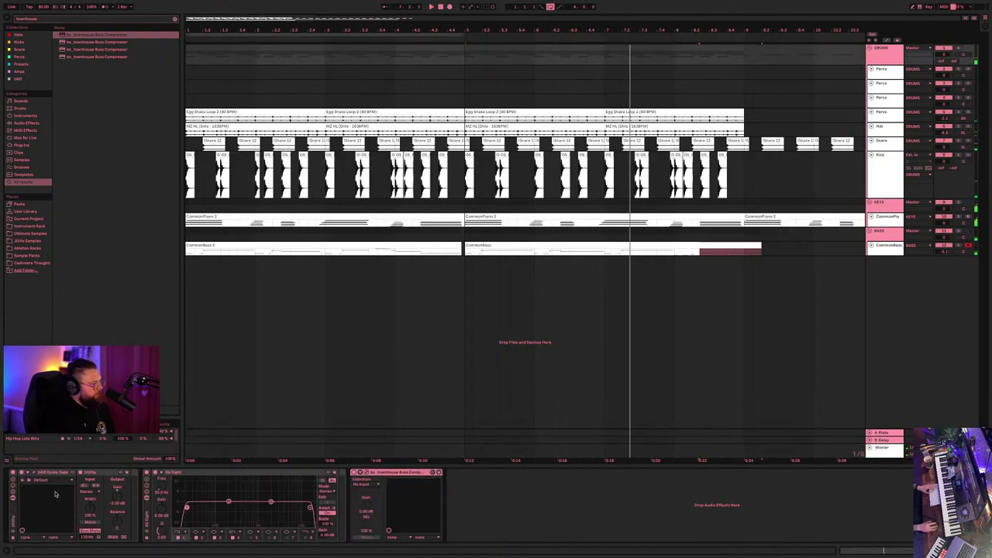
click(116, 503)
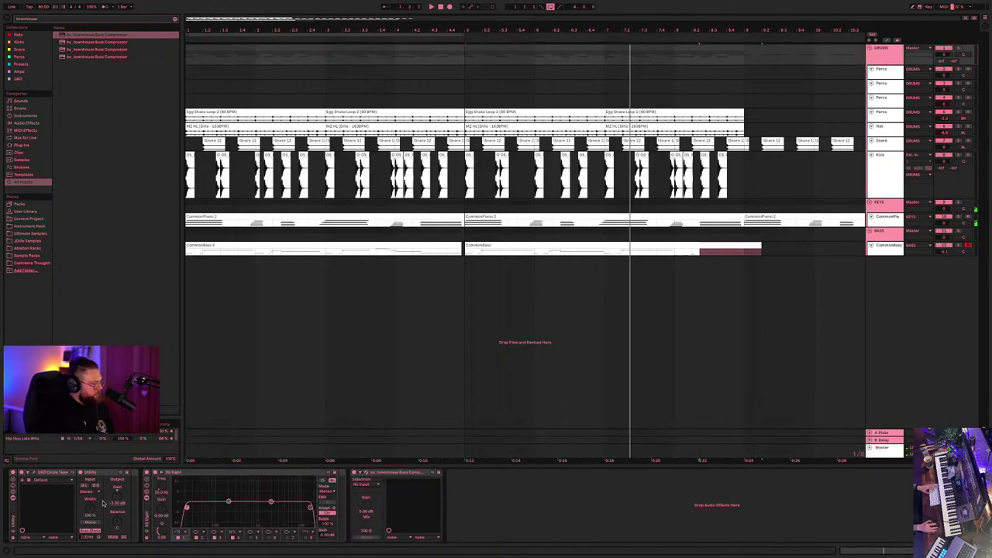
key(space)
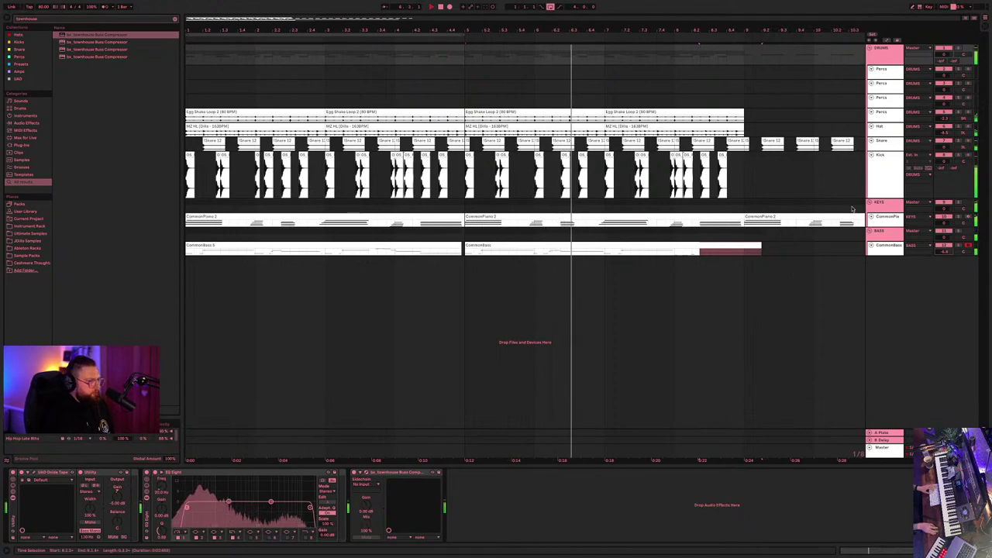
key(space)
- Lower all tracks from the DRUMS group through the BASS group together, bringing DRUMS to -4.2 dB, and audition the balance
click(891, 218)
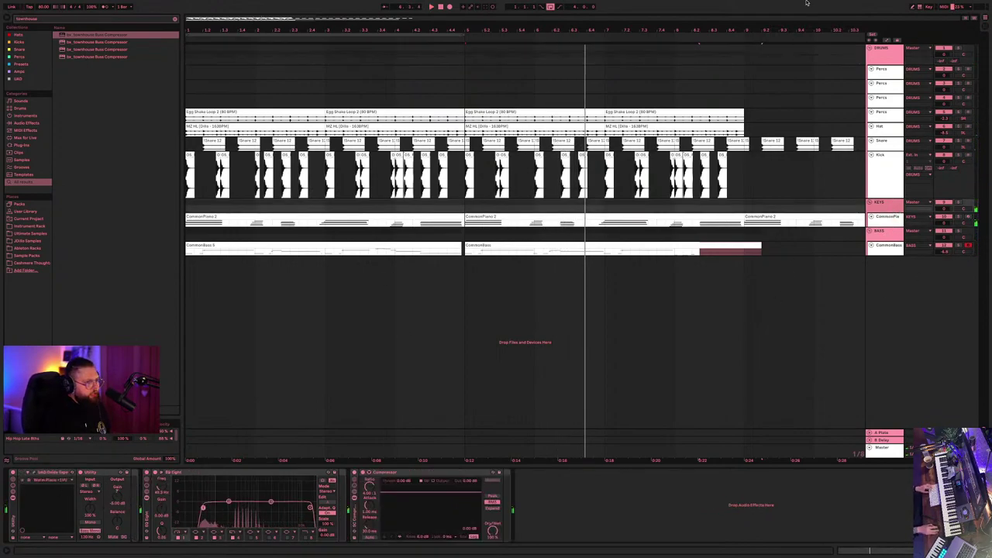
click(875, 56)
click(884, 245)
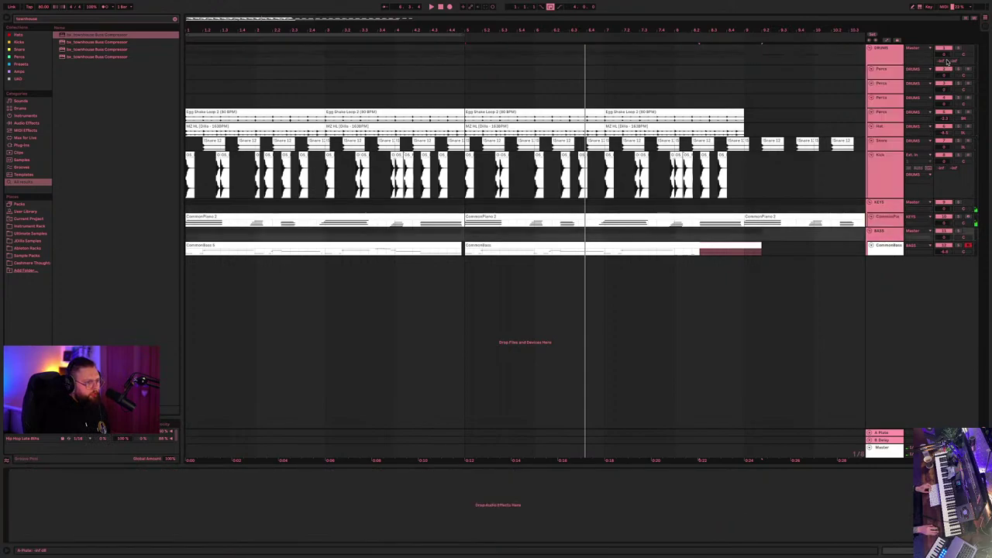
drag(944, 55, 943, 62)
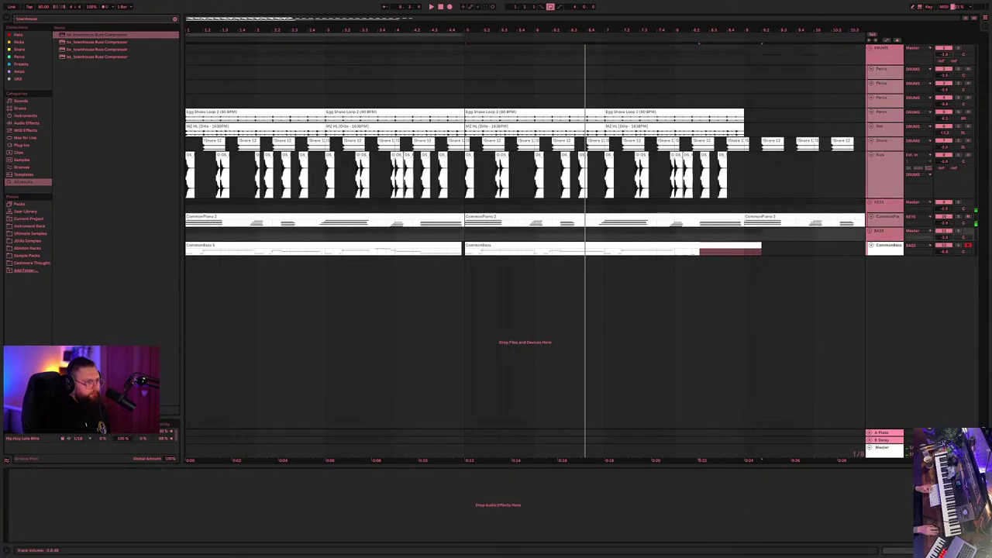
key(space)
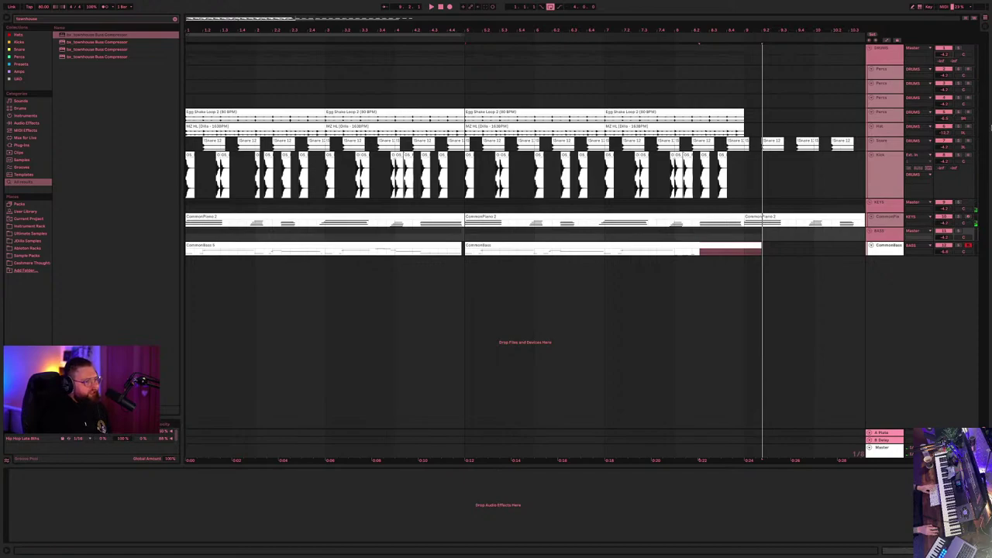
key(space)
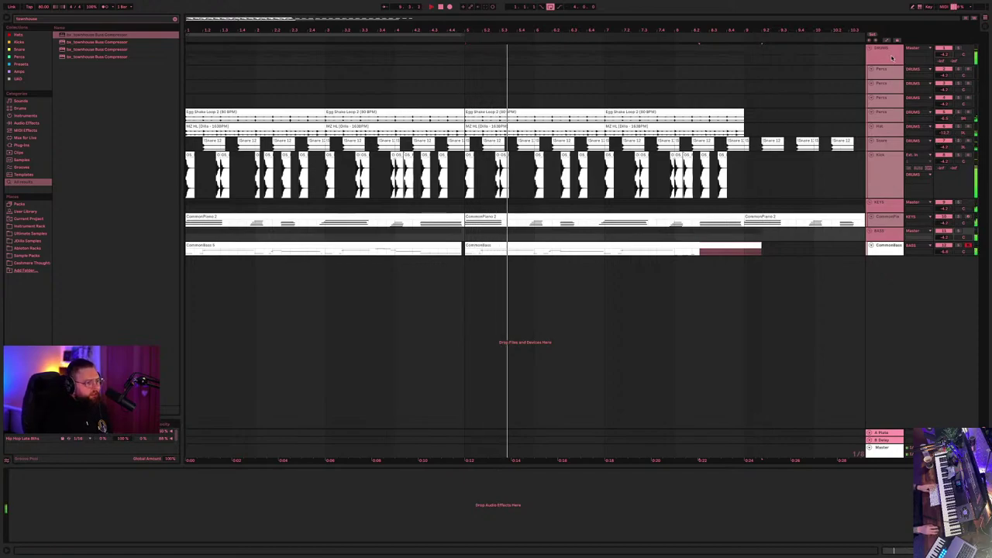
- Find the RX950 plug-in by searching the browser for rx950 and add it to the DRUMS group
click(870, 60)
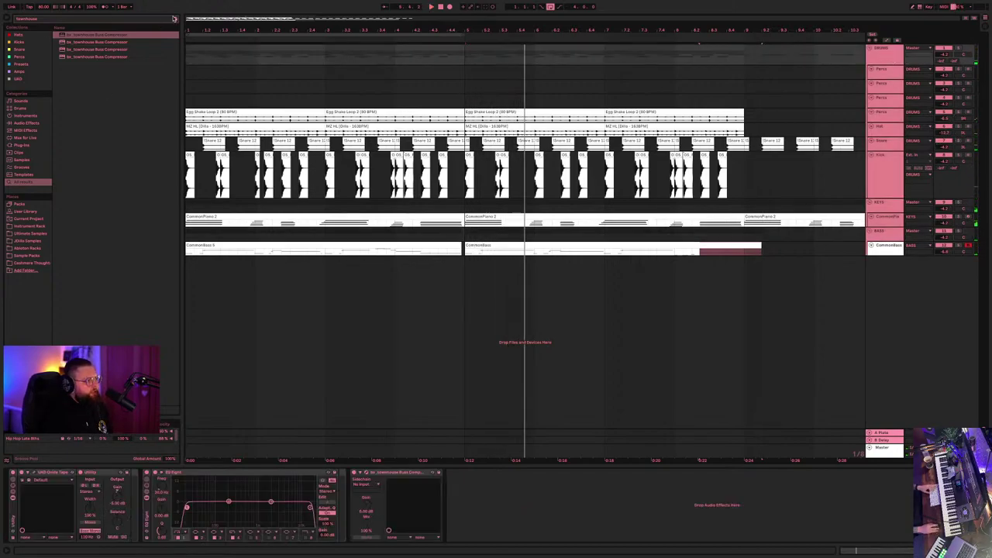
click(175, 18)
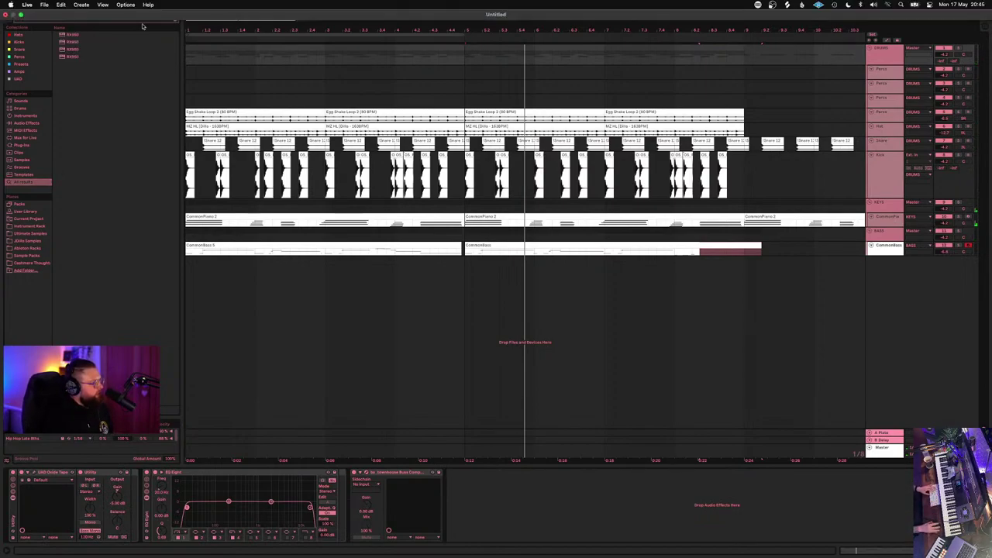
click(64, 35)
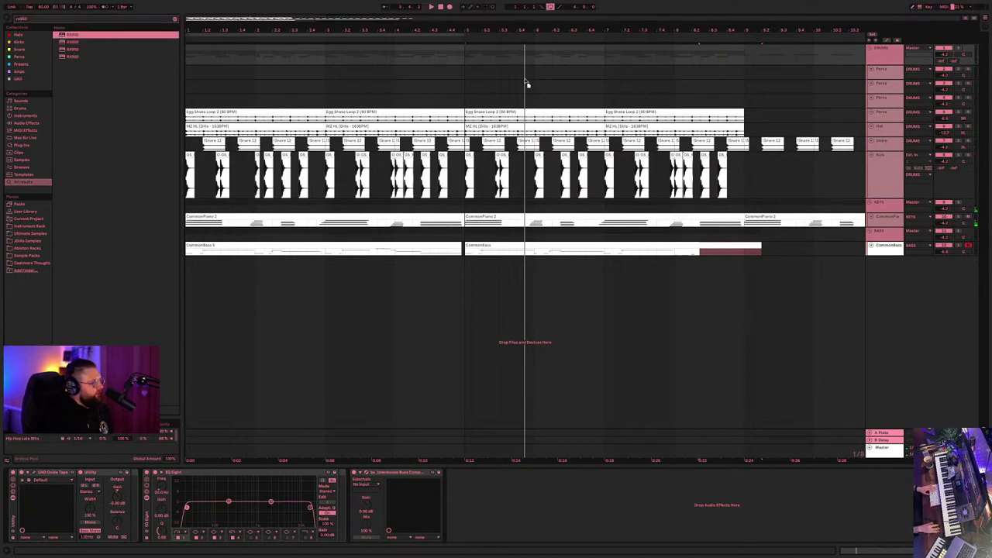
click(882, 252)
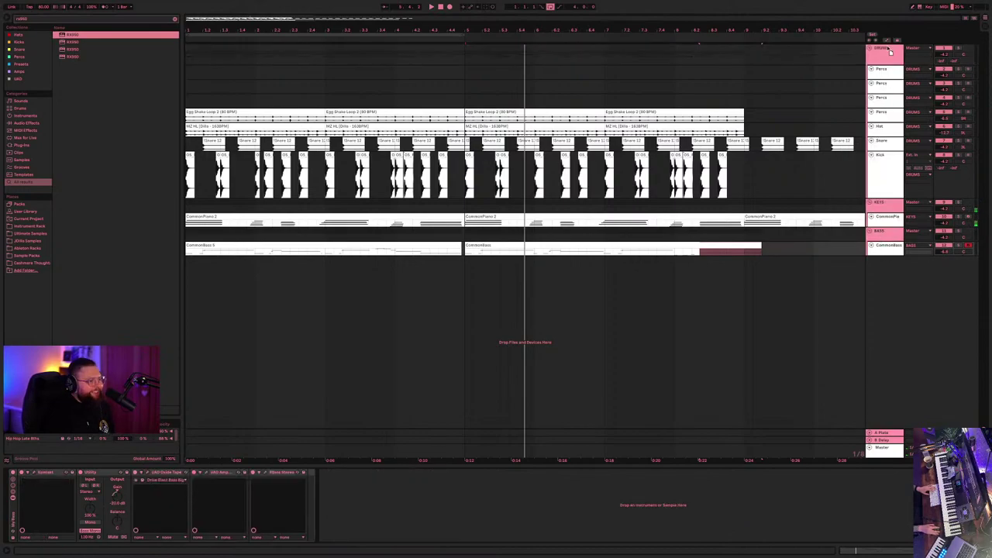
click(886, 48)
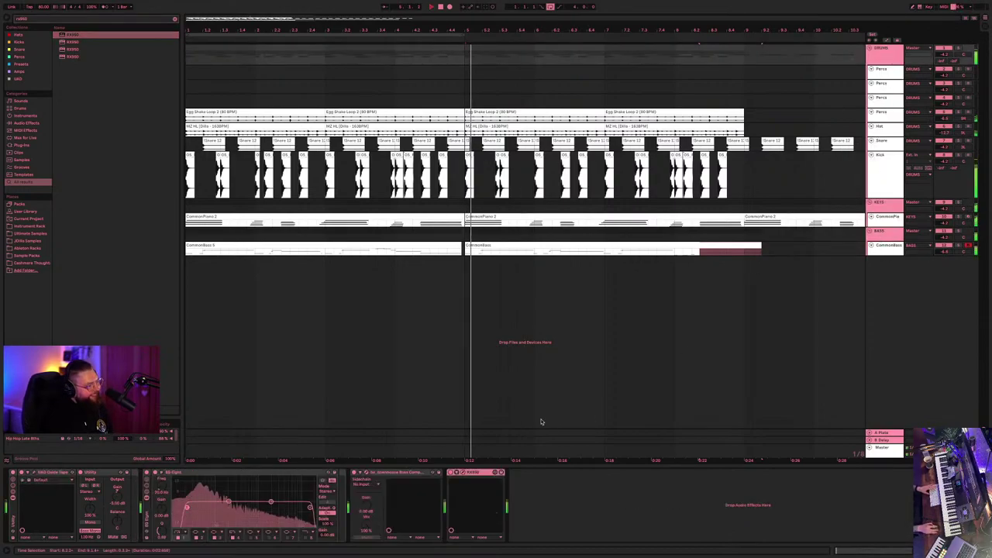
- Adjust the RX950 on the DRUMS group during playback, with filter at 84 and output level at about -5.23 dB
click(460, 473)
key(space)
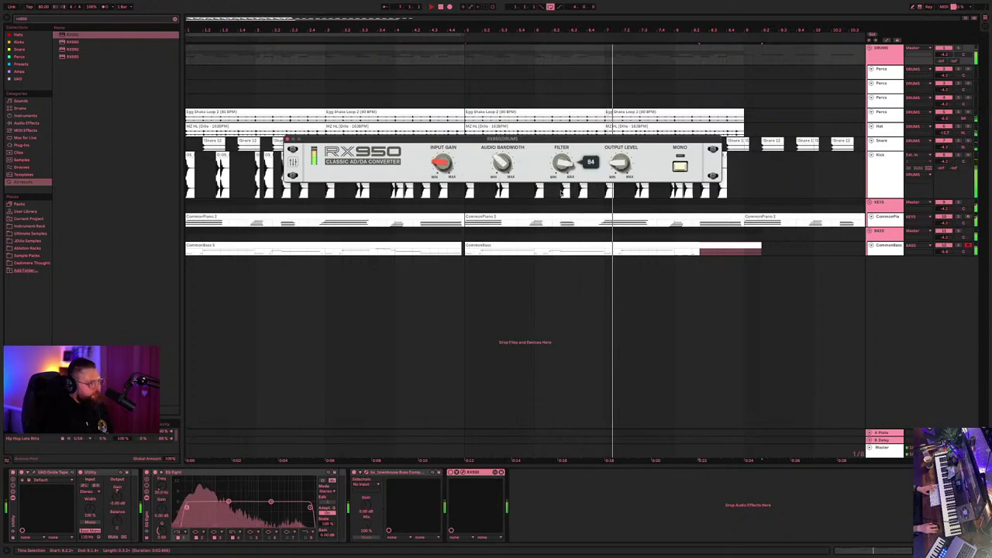
mouse_move(532, 174)
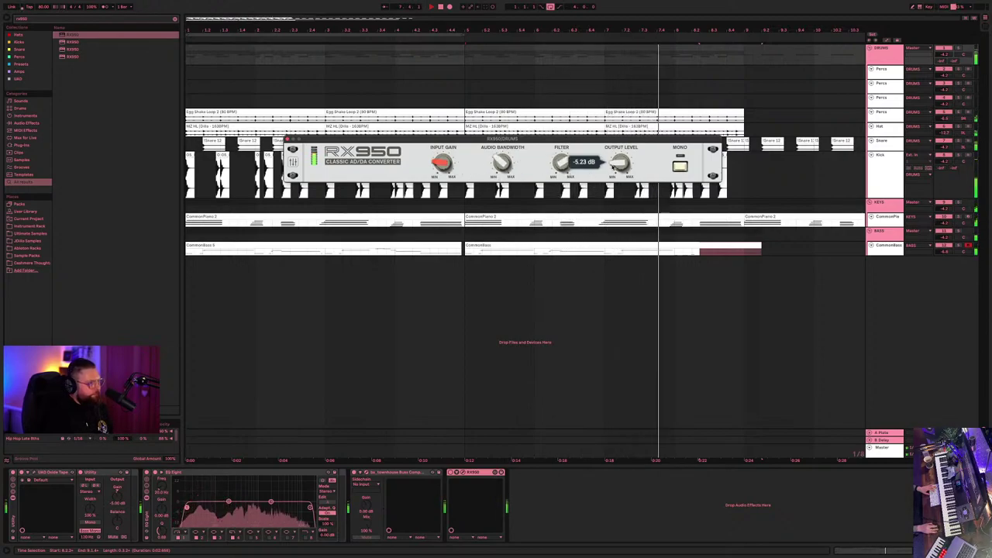
mouse_move(441, 164)
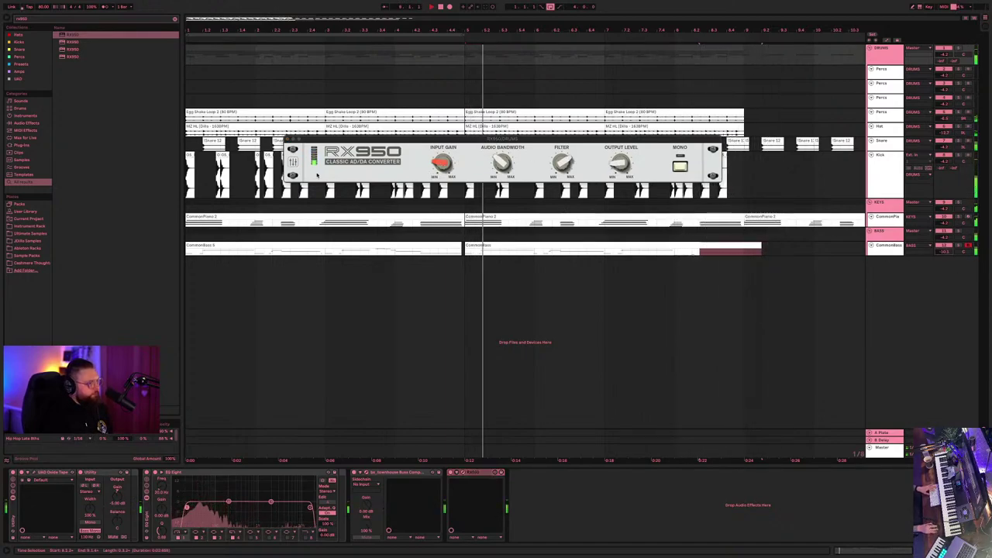
- Play the beat from the start and step through the Egg Shake and MZ HL loop clips to check them
click(262, 112)
key(space)
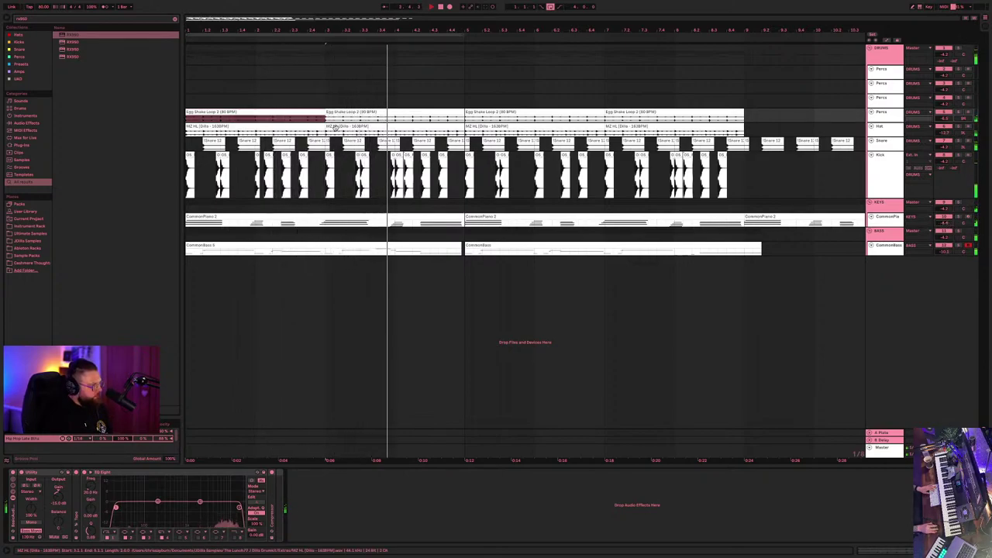
click(291, 125)
key(Right)
key(Right)
key(Right)
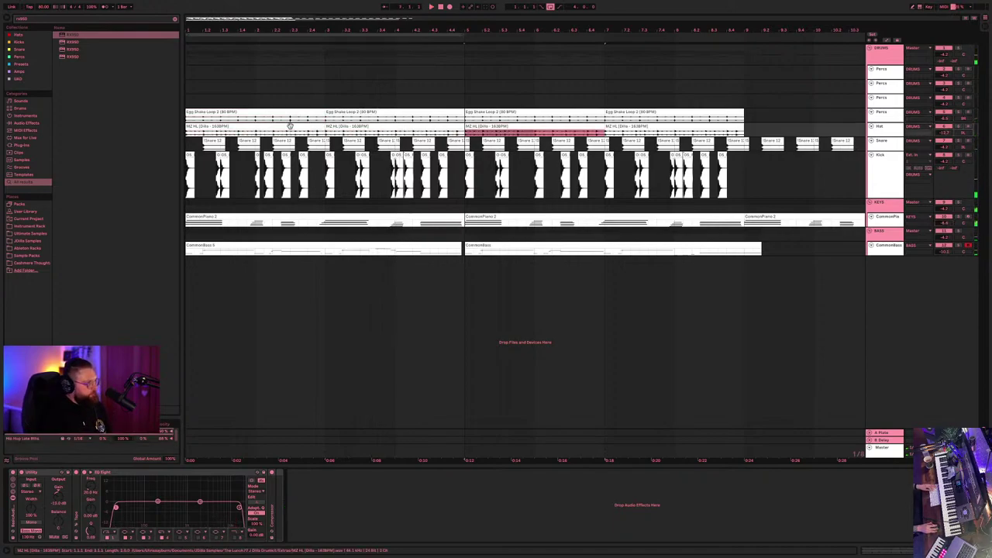
click(245, 112)
key(Right)
key(Right)
key(Right)
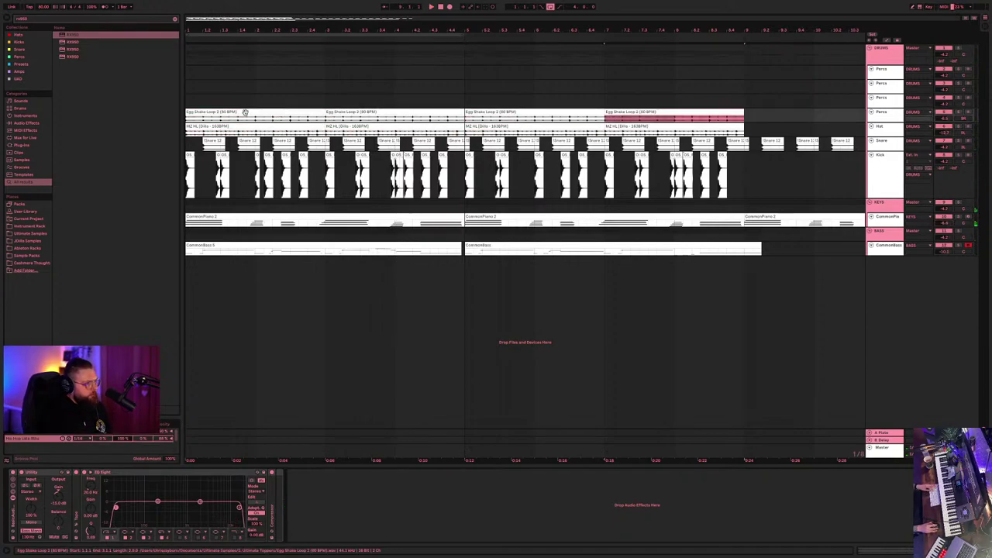
click(219, 111)
key(space)
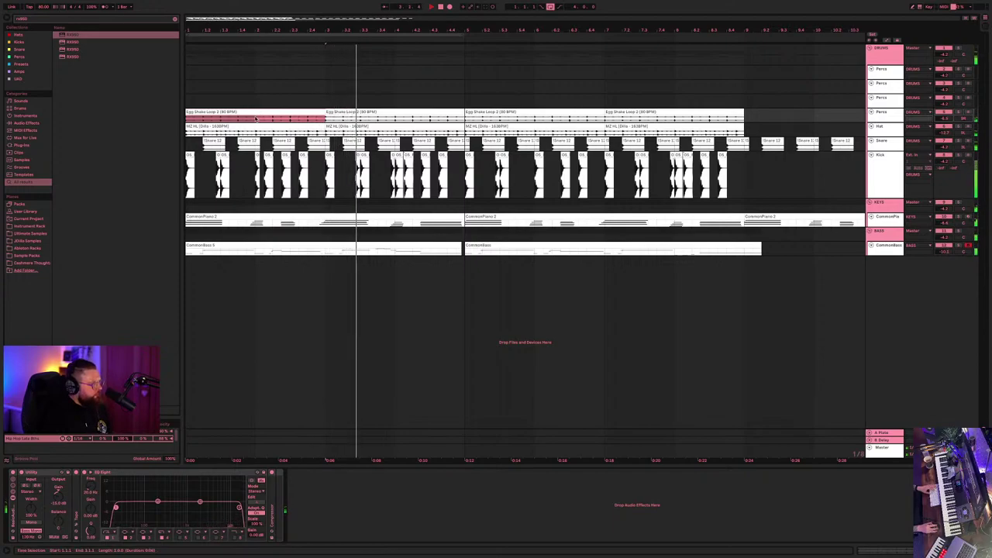
- Delete all four MZ HL loop clips from the Hat track
click(244, 124)
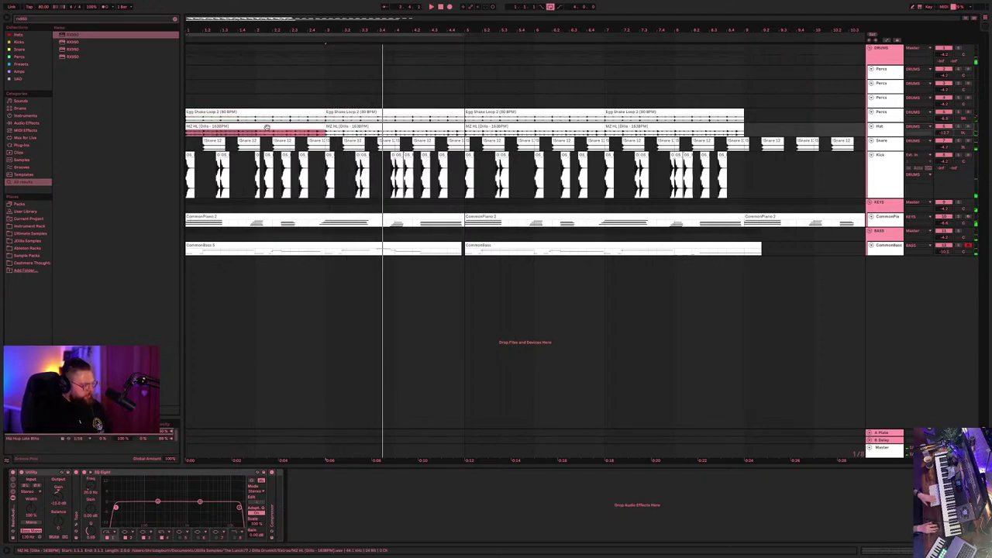
key(Delete)
click(653, 126)
key(Delete)
click(535, 127)
key(Delete)
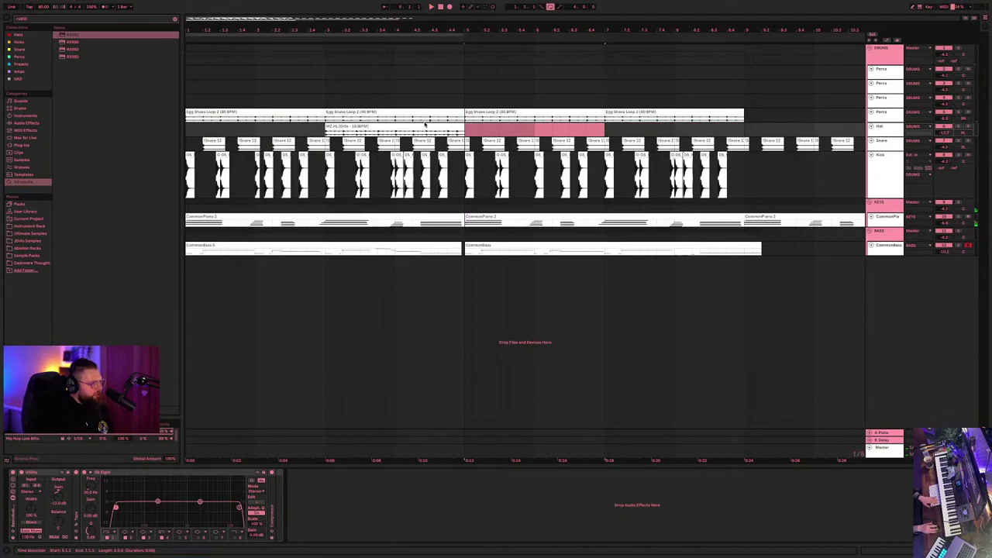
click(395, 127)
key(Delete)
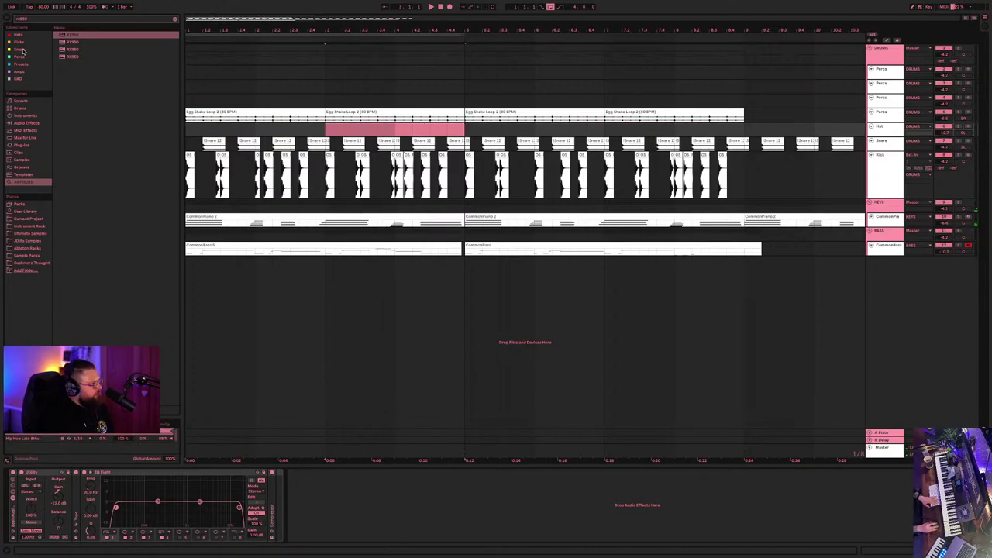
- Place the MZ HL loop from the Hats collection at bar 1 of the Hat track and play it with the beat
click(19, 35)
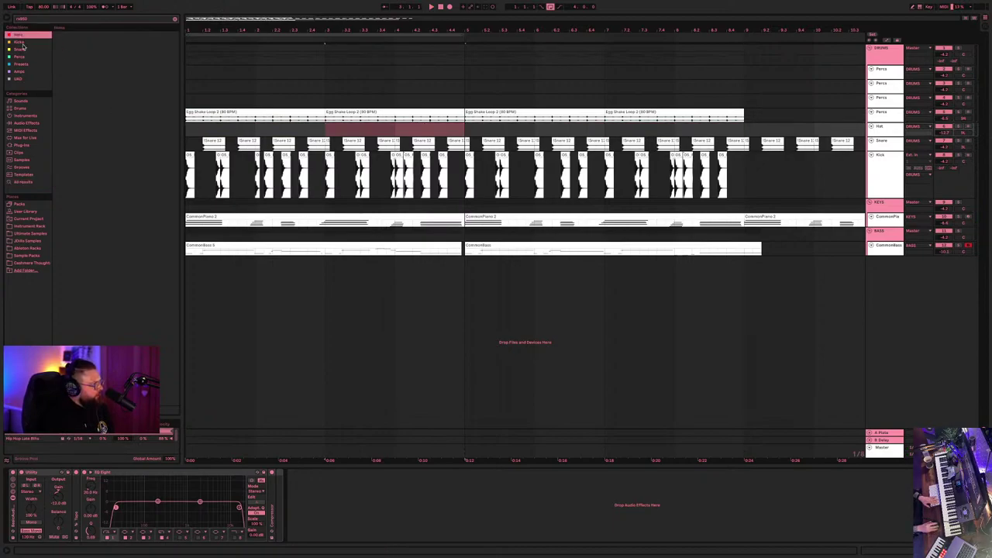
click(175, 19)
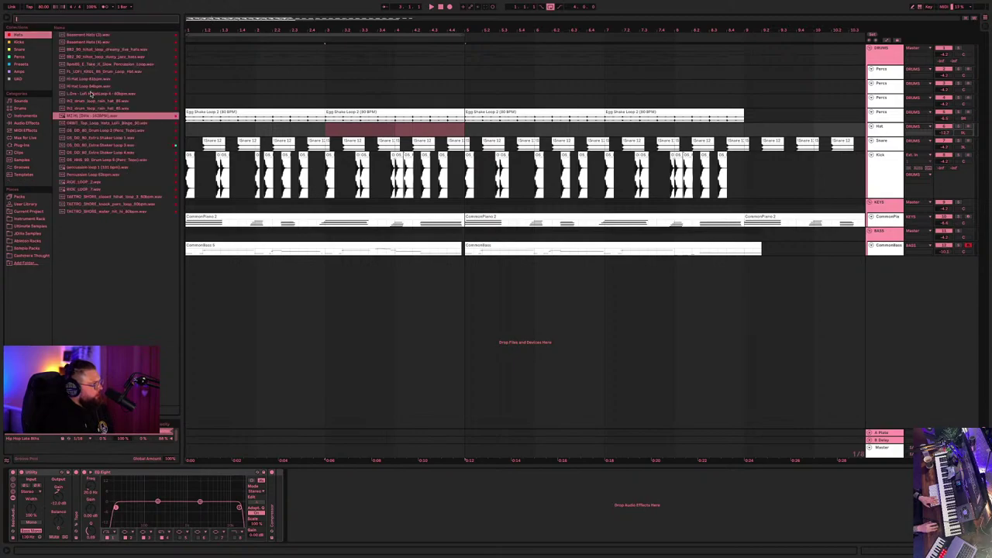
click(96, 124)
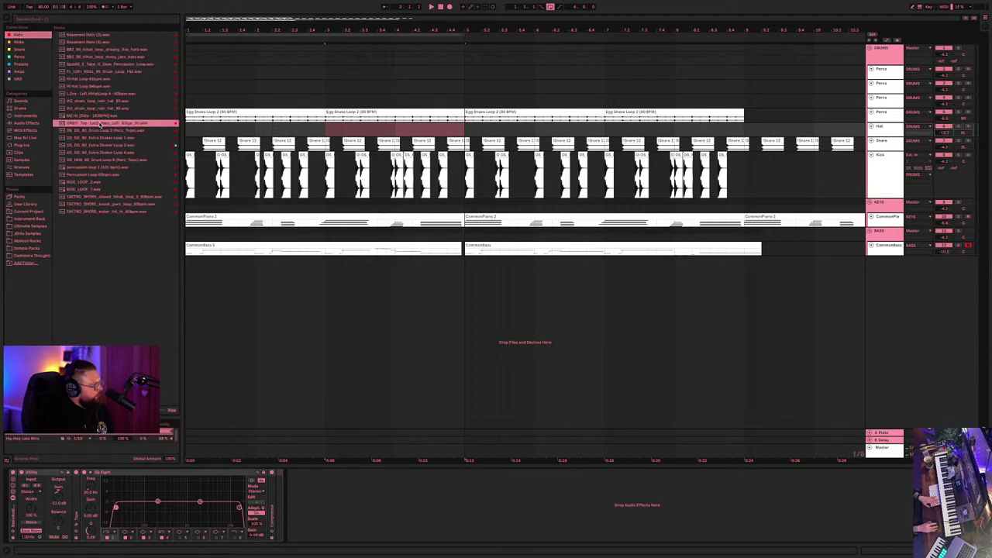
mouse_move(175, 140)
mouse_down()
mouse_move(189, 136)
mouse_move(129, 128)
mouse_move(124, 118)
mouse_move(190, 131)
mouse_up()
key(space)
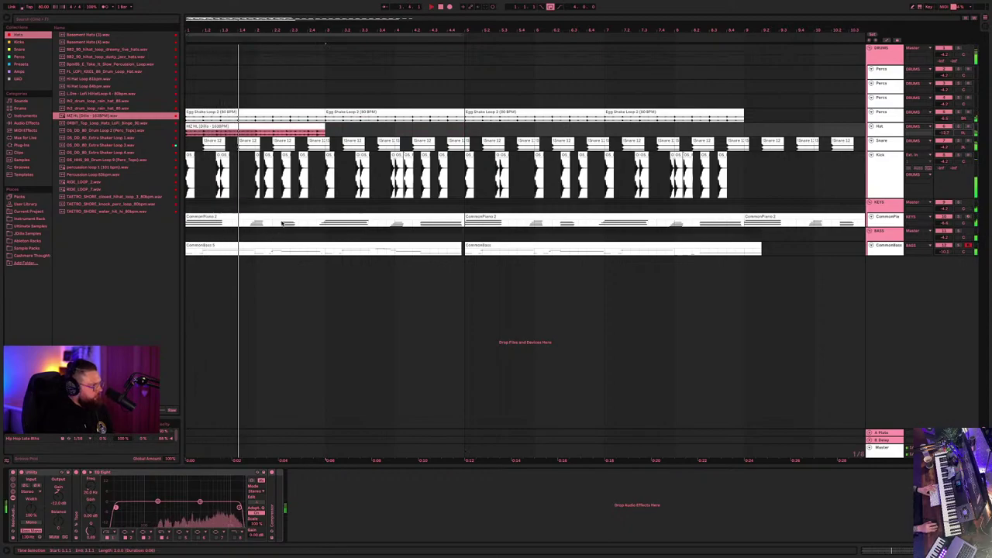
- Set the MZ HL loop clip's gain to -1.34 dB during playback and show the track delay settings
double_click(283, 127)
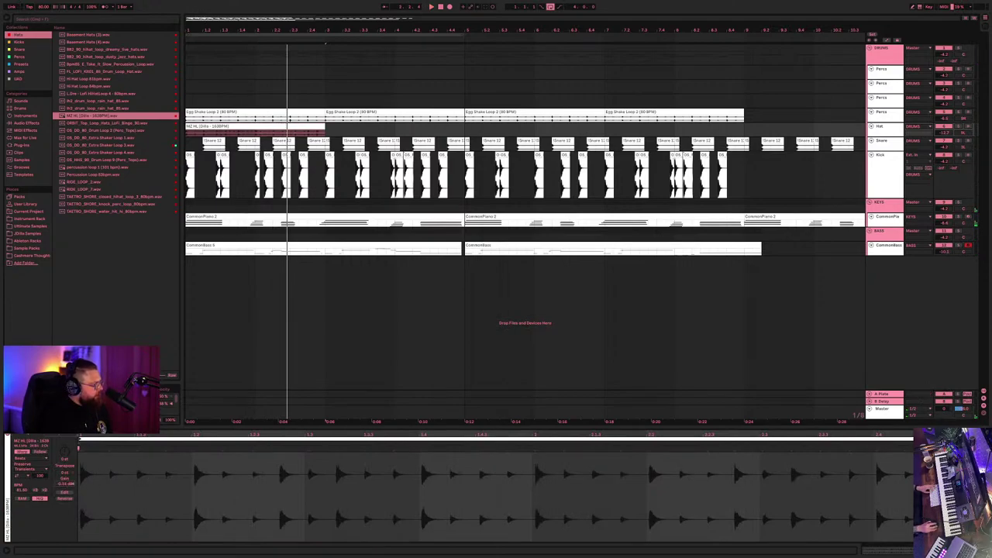
key(space)
key(space)
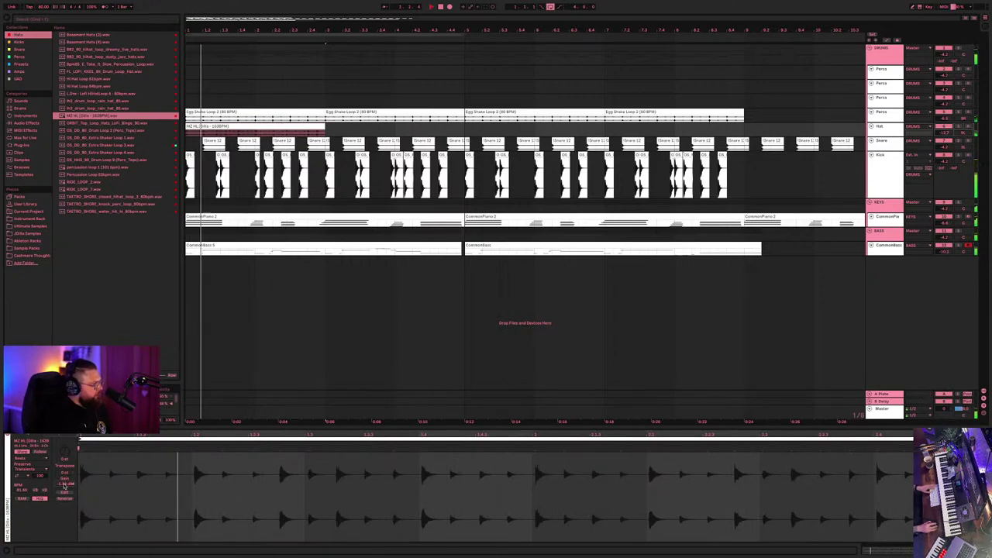
click(983, 414)
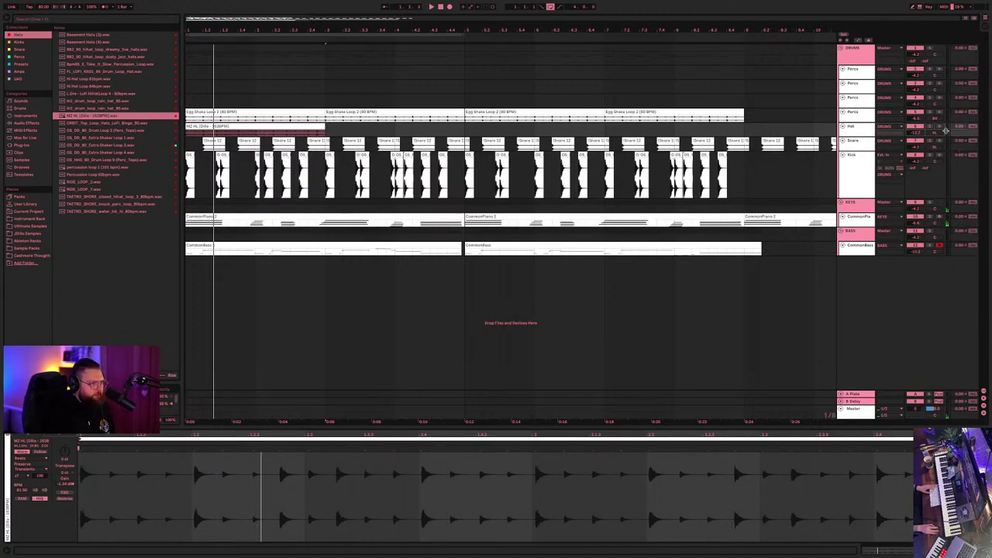
key(space)
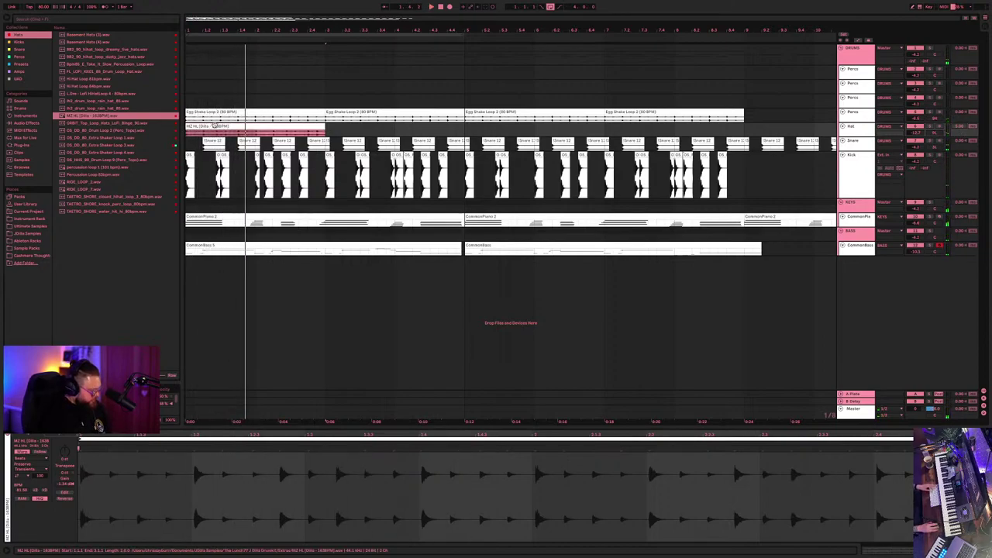
- Duplicate the MZ HL loop three times along the Hat track and extend the arrangement's playback loop end to bar 9
key(ctrl+d)
key(ctrl+d)
key(ctrl+d)
click(215, 125)
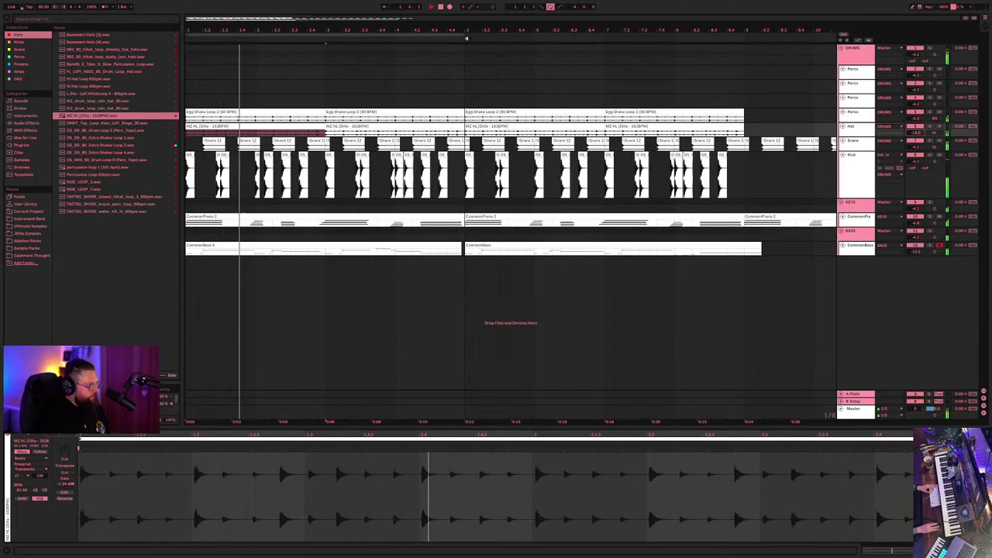
drag(466, 37, 749, 41)
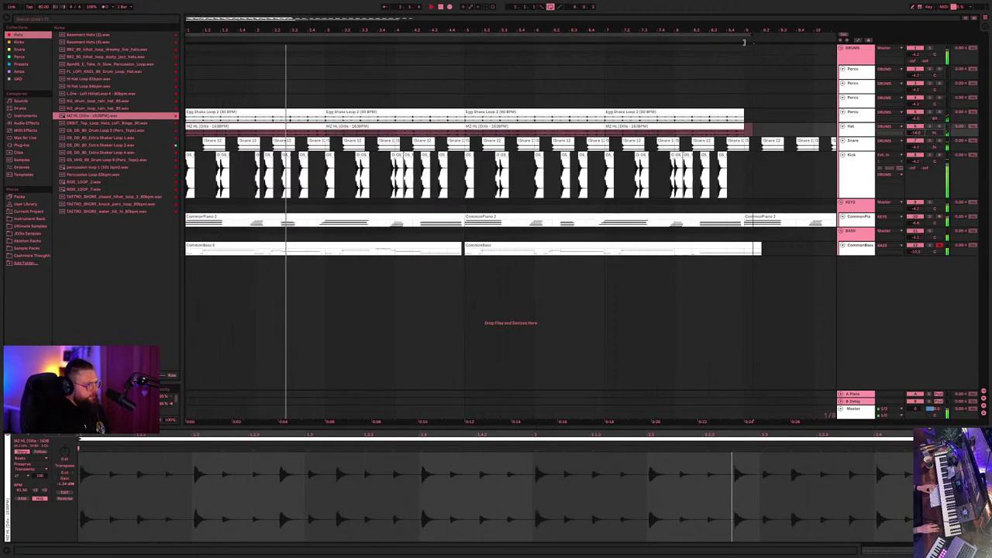
- Consolidate the two CommonBass clips on the bass track into one continuous clip
click(517, 246)
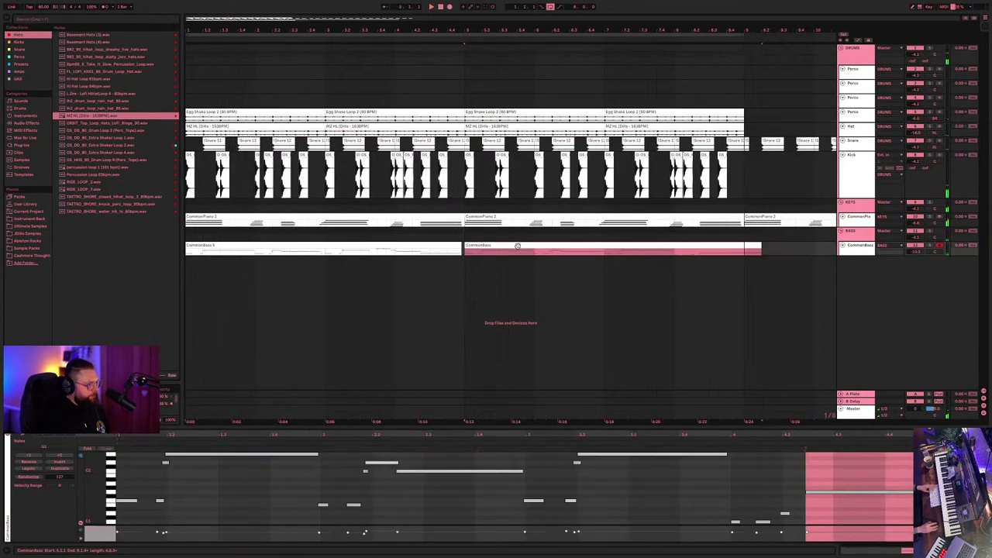
shift+click(433, 245)
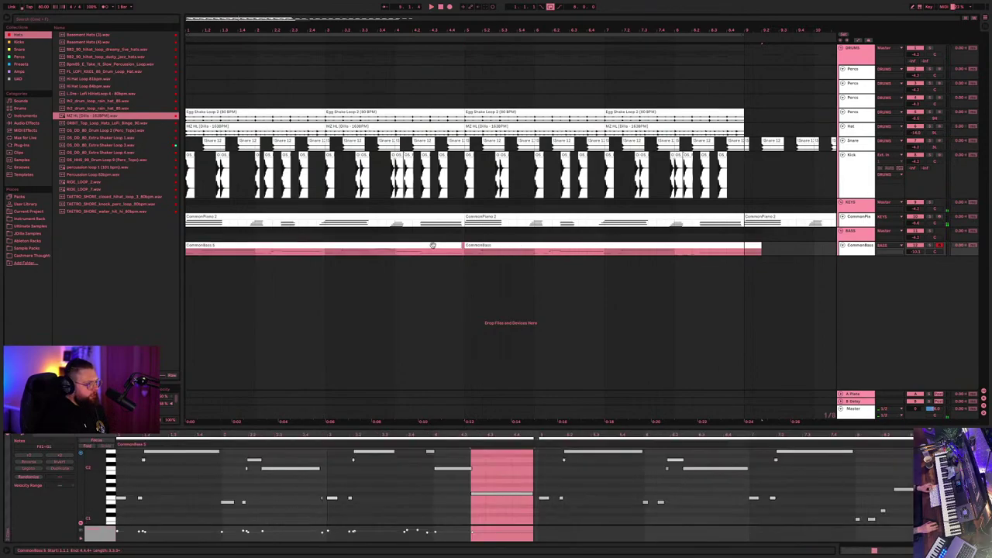
key(super+j)
click(411, 288)
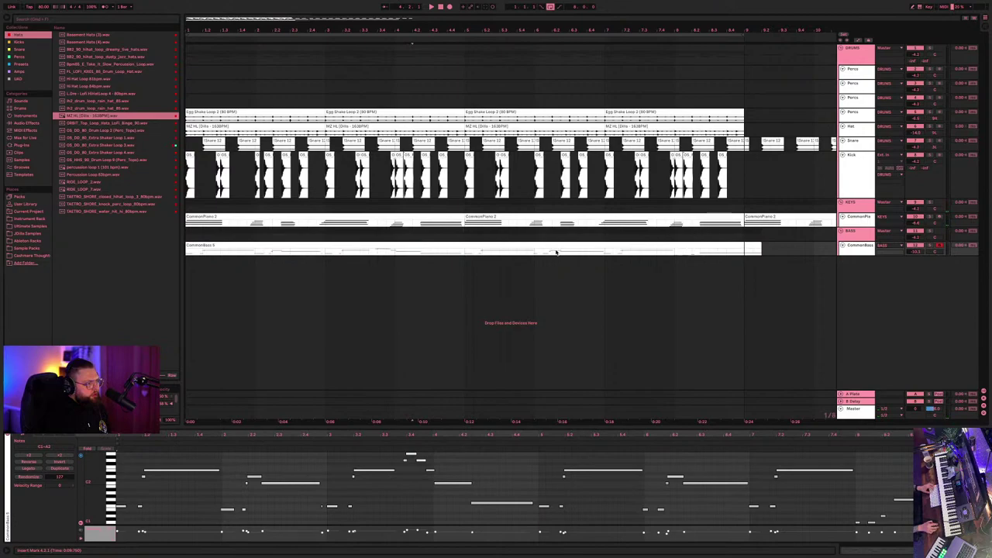
- Audition several percussion and hi-hat loops from the Hats collection
click(97, 175)
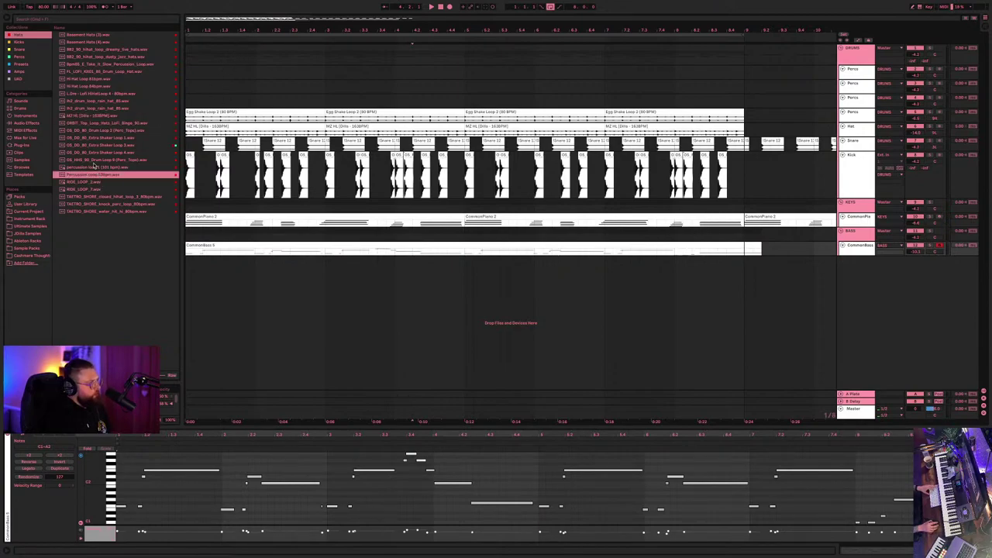
click(95, 161)
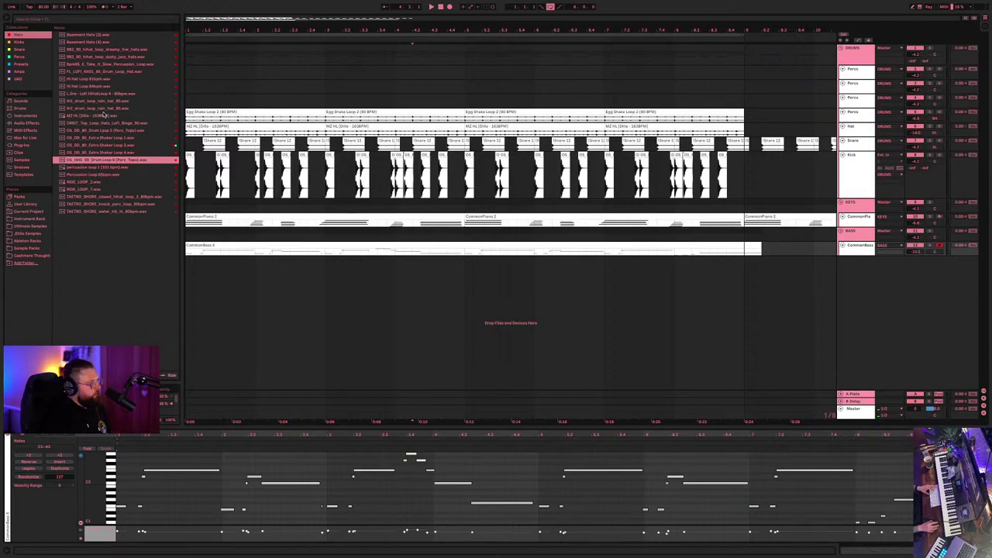
click(103, 115)
click(102, 94)
click(90, 71)
click(91, 58)
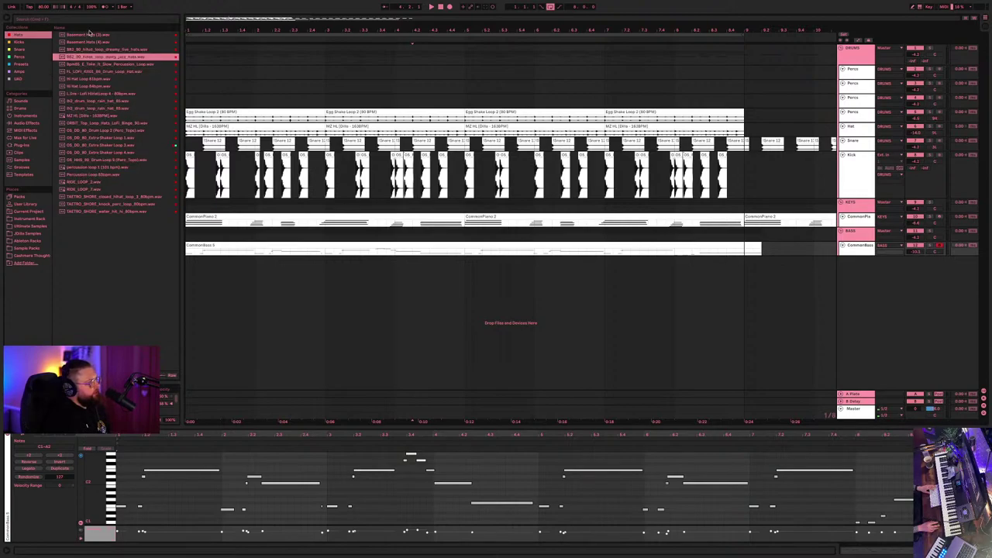
- Search the whole sample library for "hat loop" and look through the matching samples
click(111, 15)
text(hat loop)
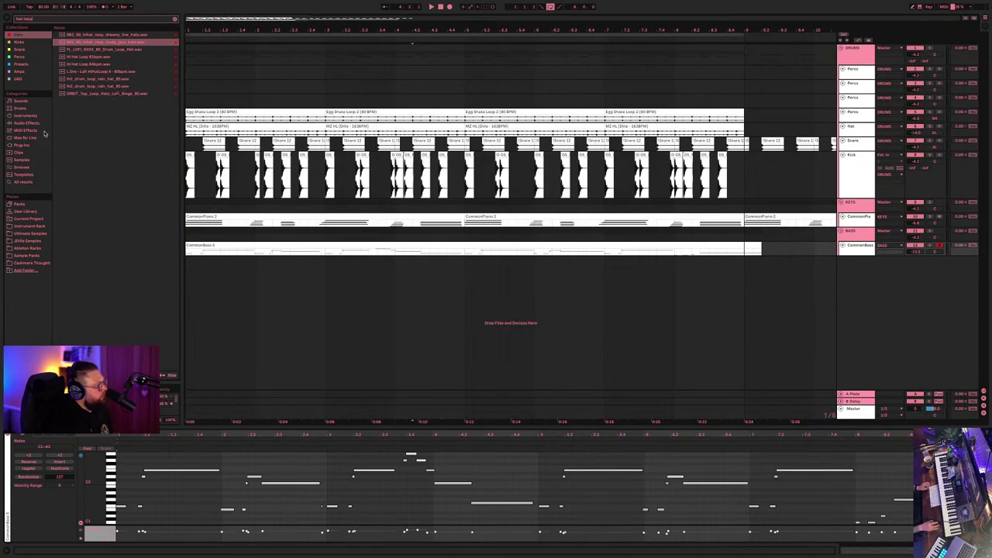
click(22, 183)
click(105, 35)
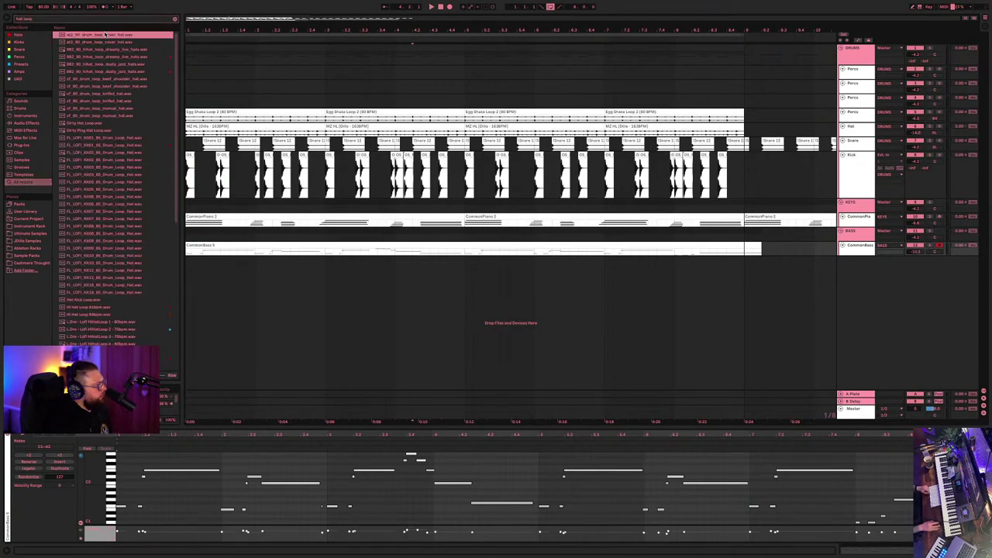
scroll(124, 169, down, 1)
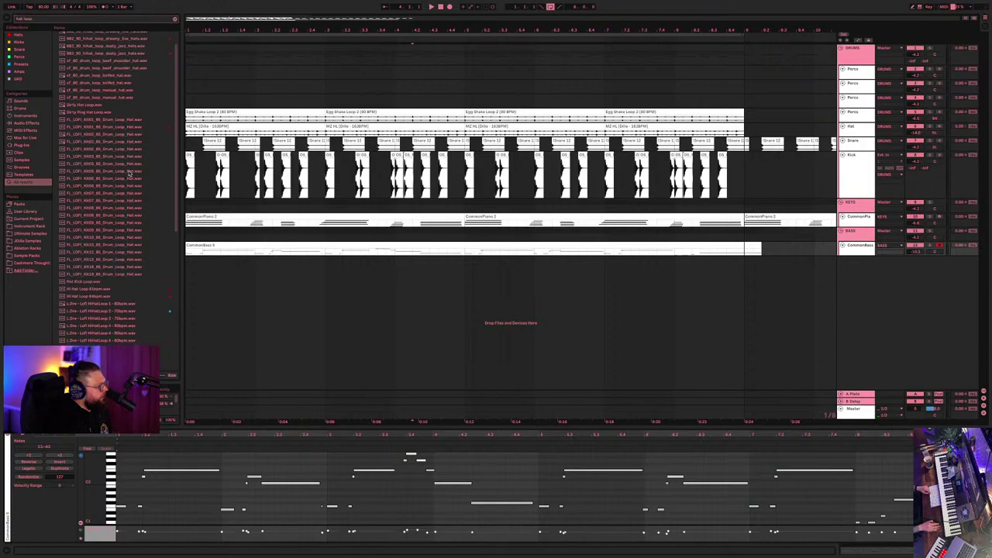
scroll(130, 172, up, 1)
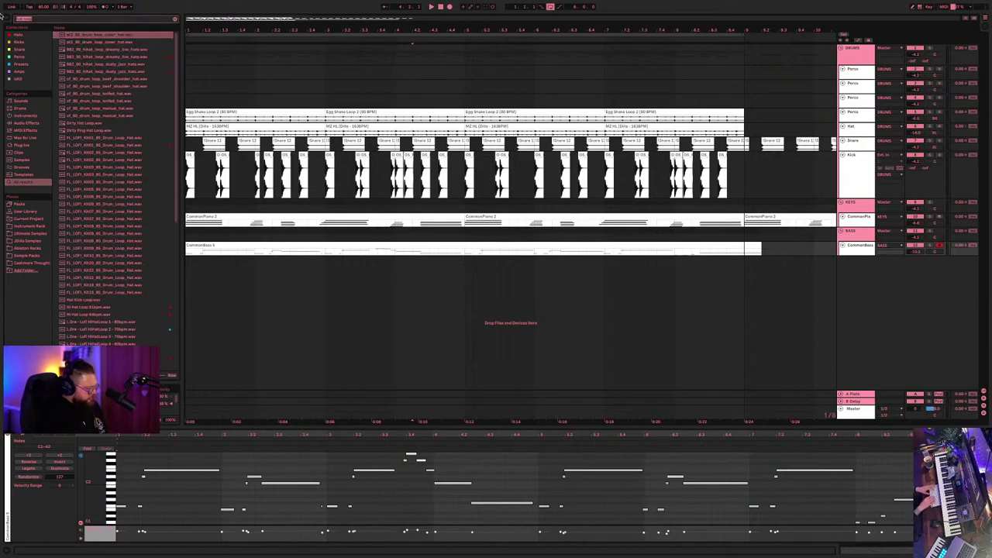
- Search the library for "easy loop" and audition both copies of the Perc Loop Easy sample
text(lazy hat)
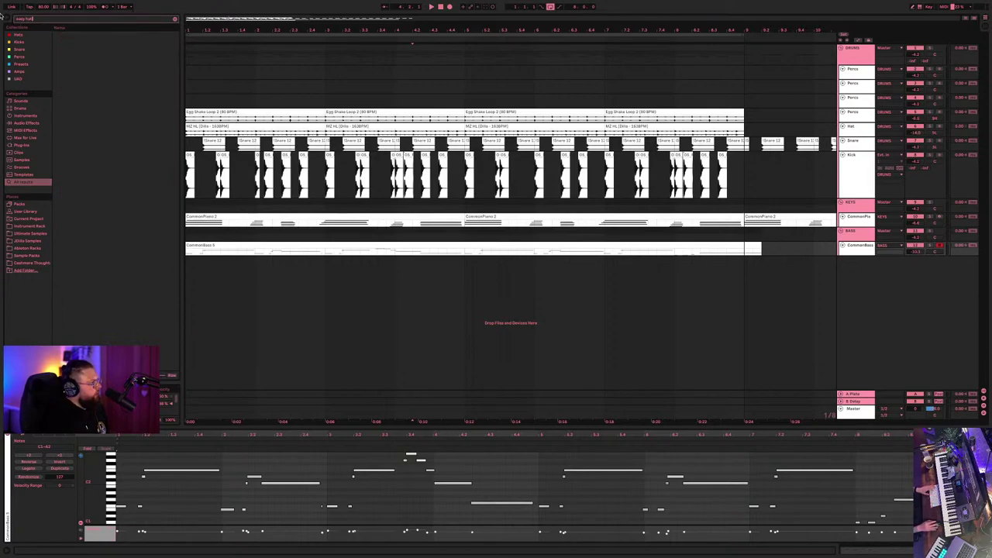
key(BackSpace)
key(BackSpace)
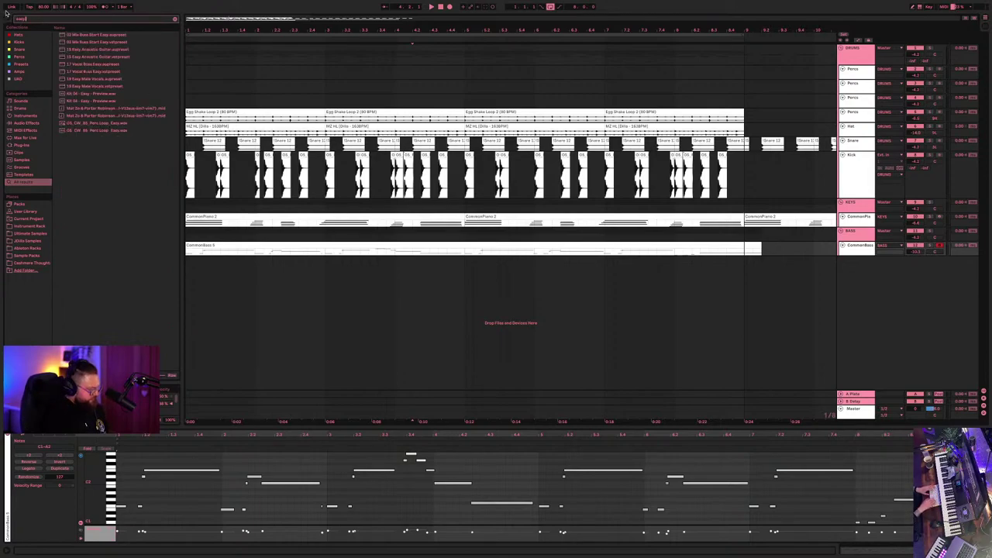
text(loop)
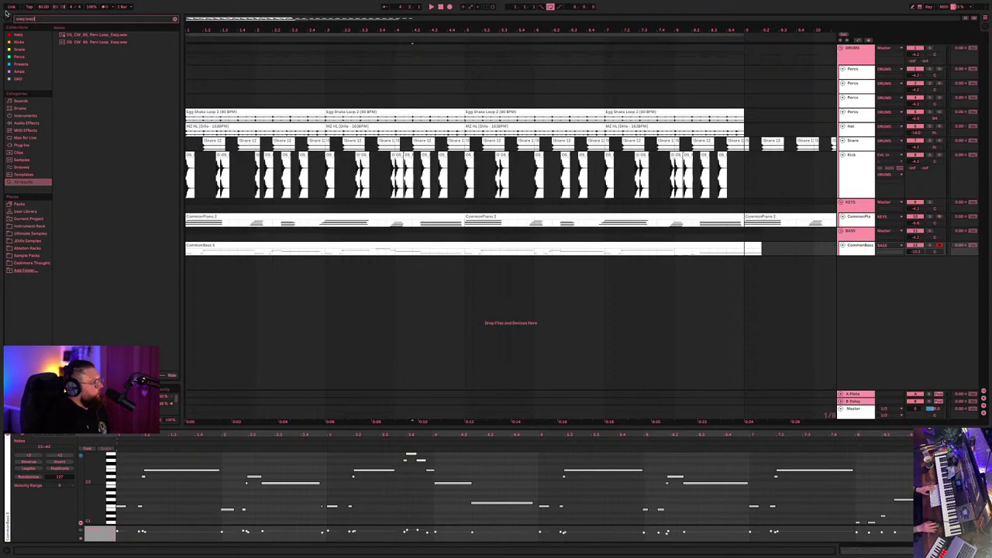
click(108, 36)
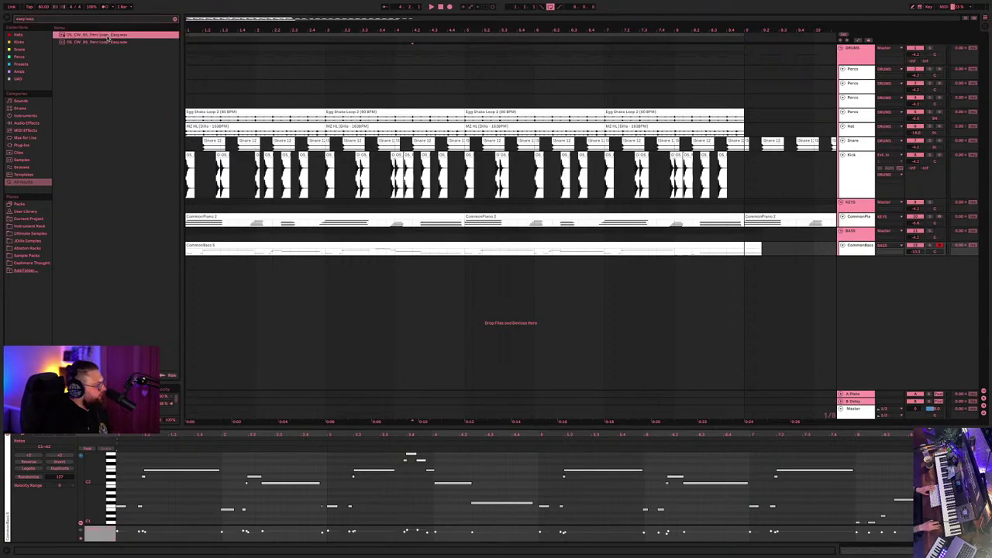
click(103, 42)
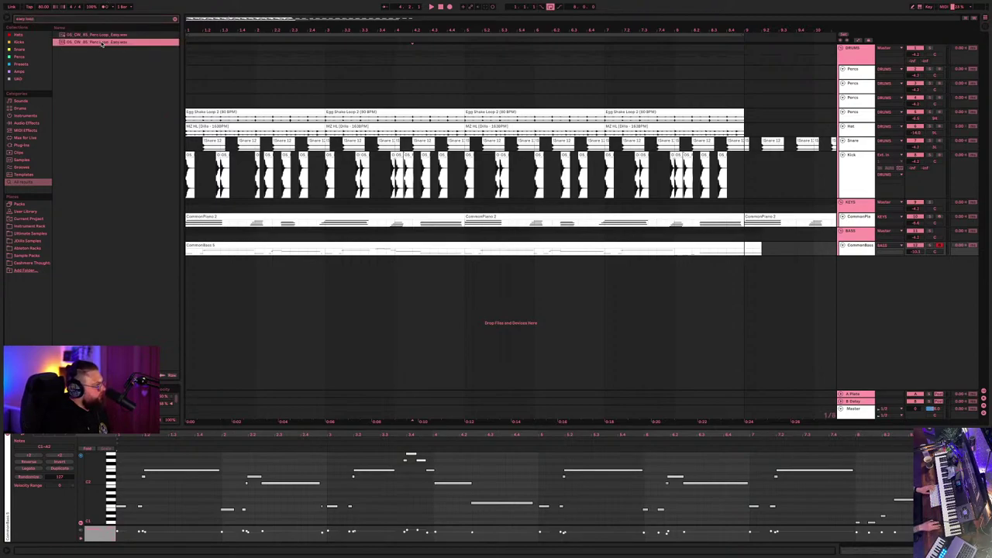
- Clear the library search and play the beat with the first Egg Shake Loop 2 clip selected
click(175, 19)
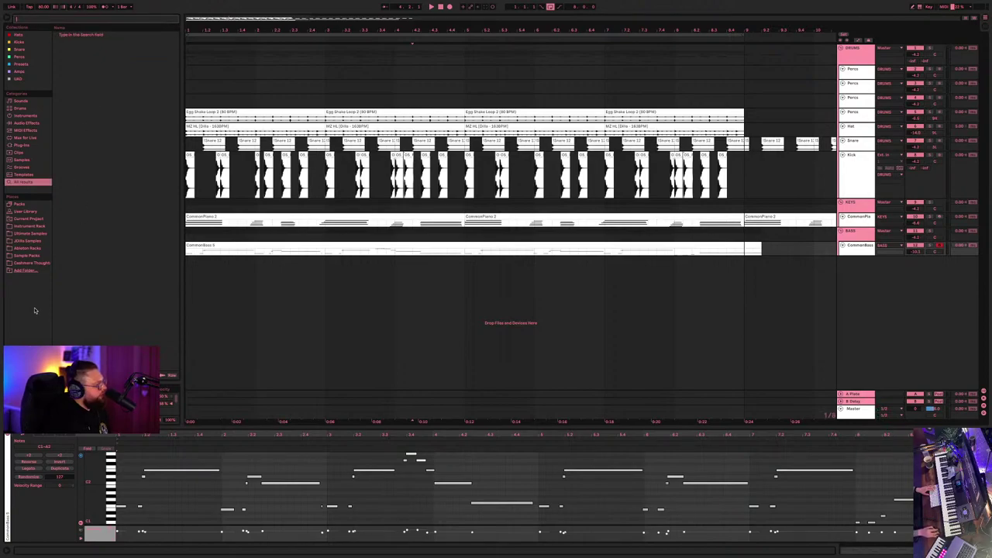
click(280, 110)
key(space)
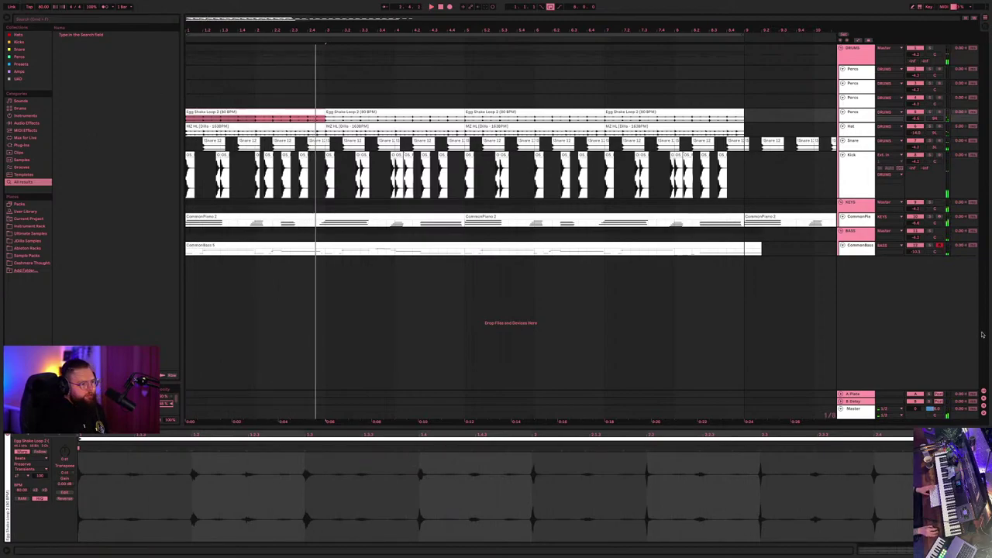
- Search the library for Omnisphere, try it with the default patch on a new MIDI track, and undo the addition
click(36, 20)
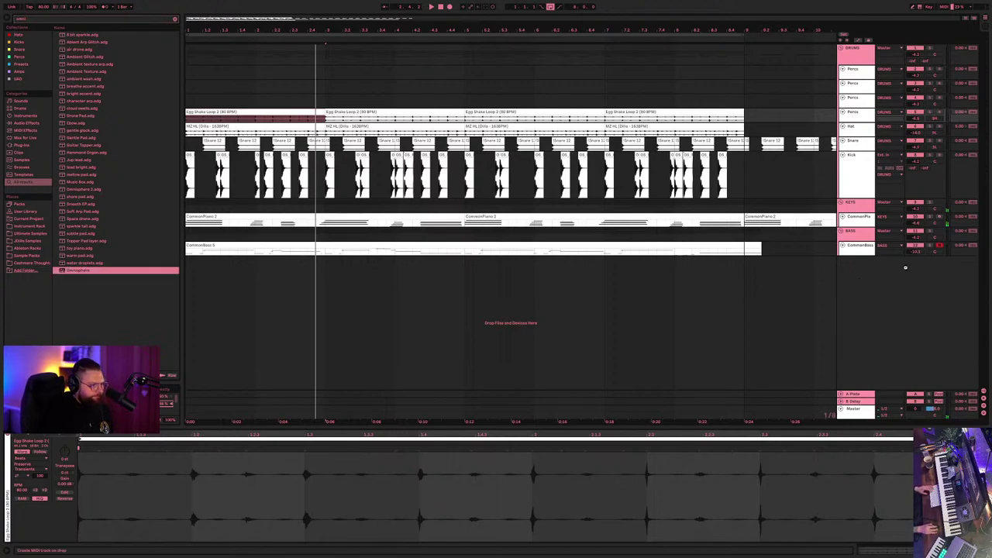
drag(901, 263, 899, 263)
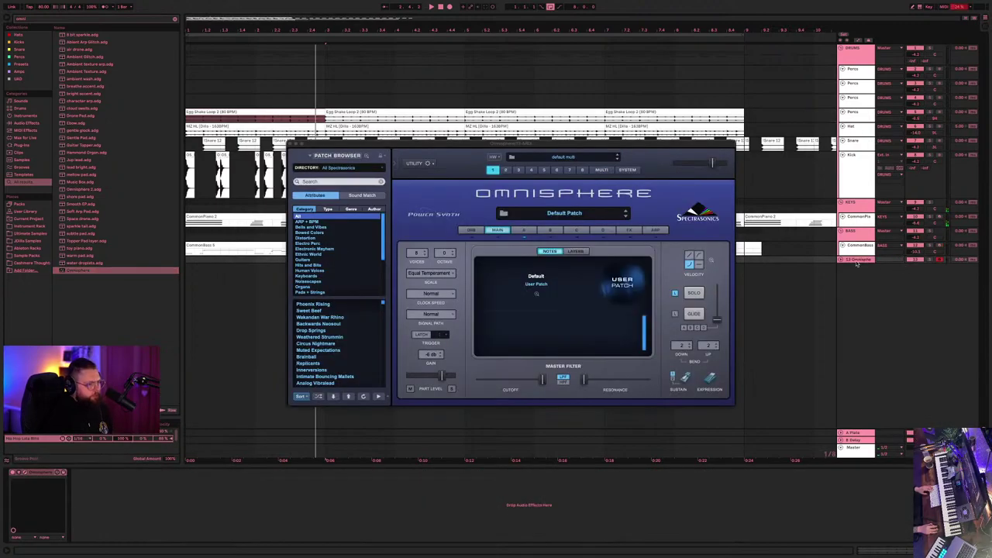
key(ctrl+z)
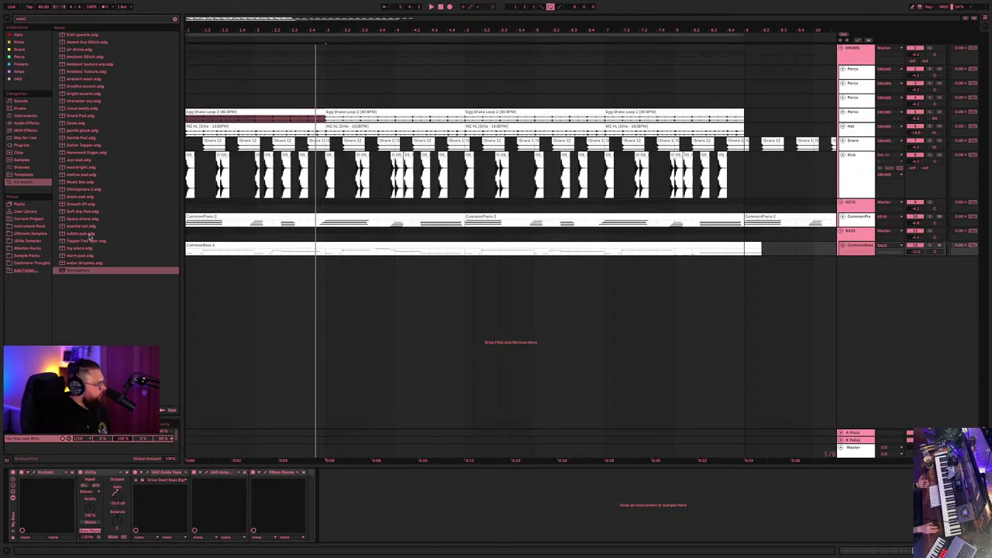
- Load the Smooth EP preset on a new MIDI track below the bass and close the Omnisphere window
click(69, 204)
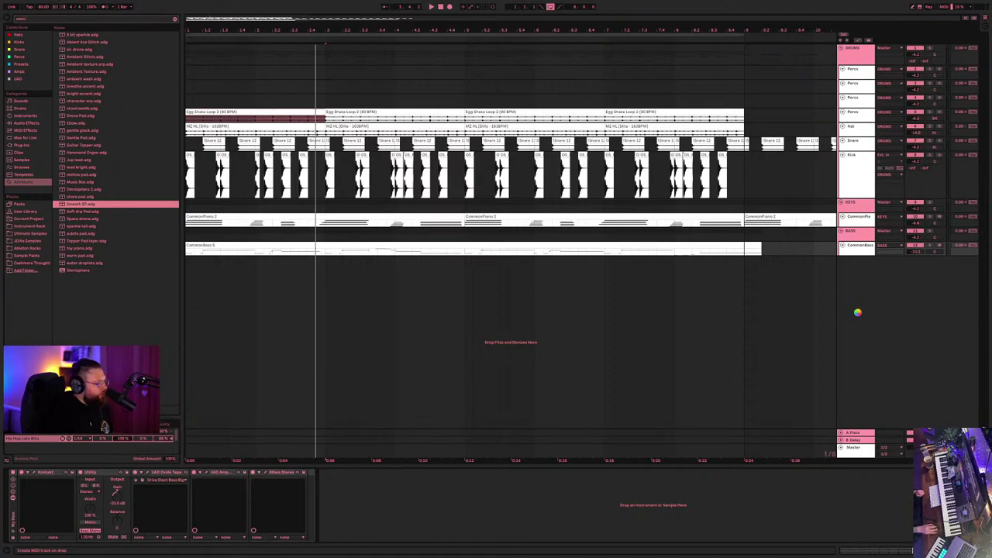
click(862, 267)
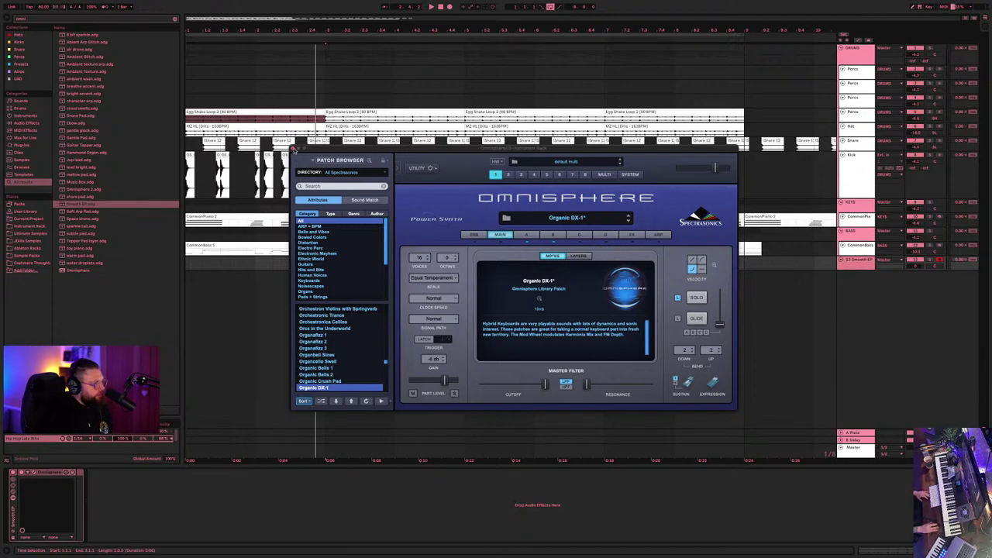
click(294, 148)
- Add a Utility after Omnisphere on the Smooth EP track and lower its output gain during playback
key(space)
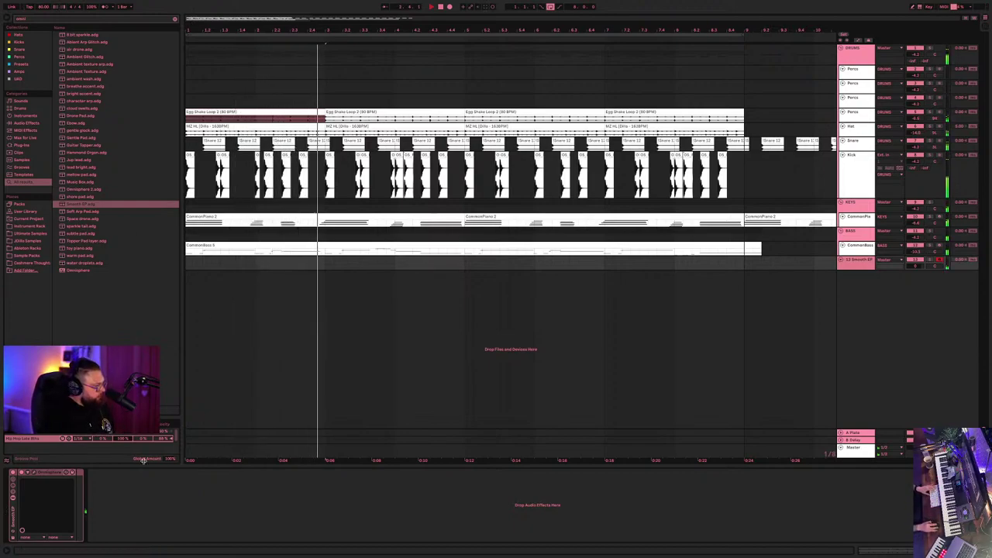
drag(143, 459, 117, 521)
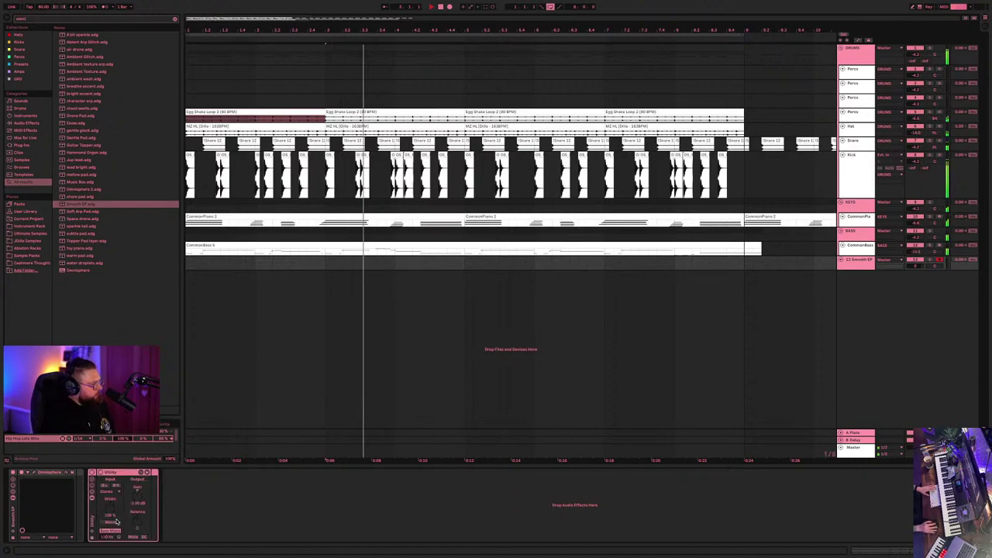
click(133, 502)
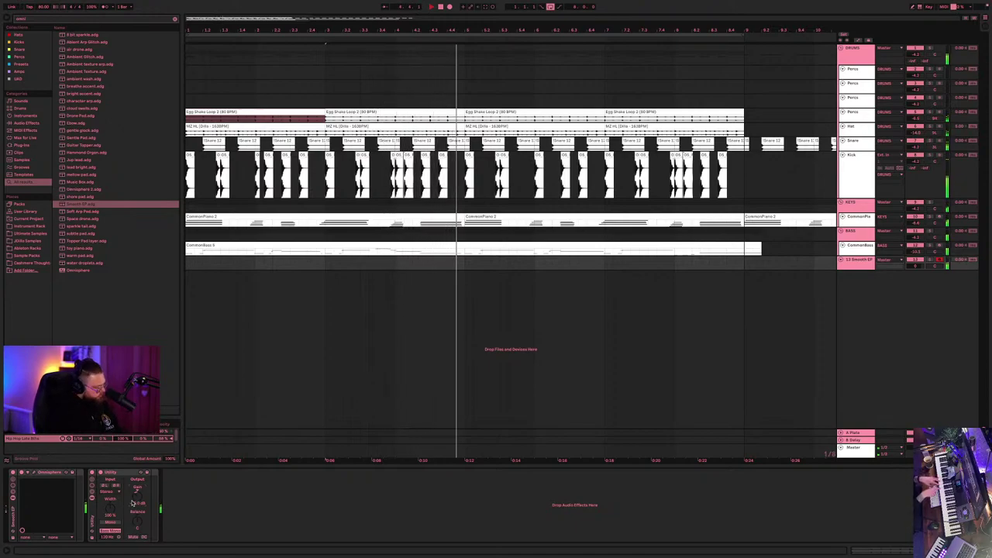
- Capture the played Smooth EP part as a MIDI clip and extend its start back to 1.4.1
click(485, 7)
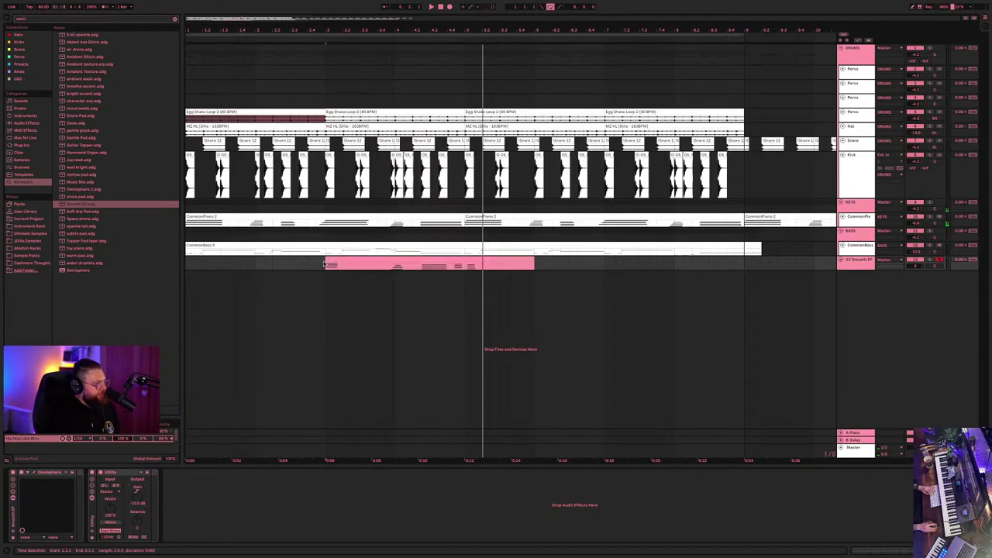
drag(326, 261, 246, 261)
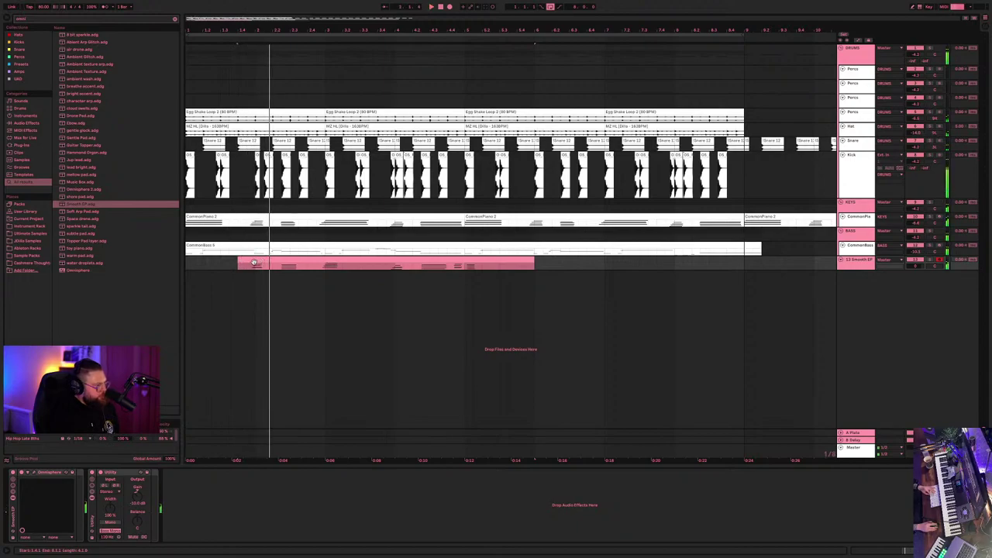
- Reposition the Smooth EP clip on its track during playback so that it starts at 4.3.1
click(393, 270)
mouse_move(393, 271)
mouse_down()
mouse_move(506, 258)
mouse_move(263, 270)
mouse_move(467, 271)
mouse_move(394, 274)
mouse_up()
key(space)
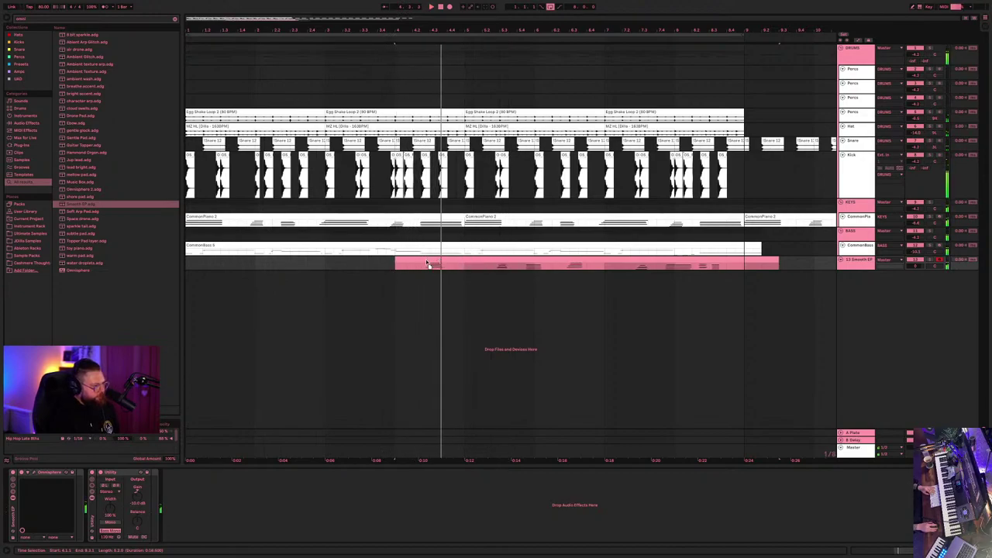
mouse_move(426, 263)
mouse_down()
mouse_move(398, 264)
mouse_move(509, 260)
mouse_up()
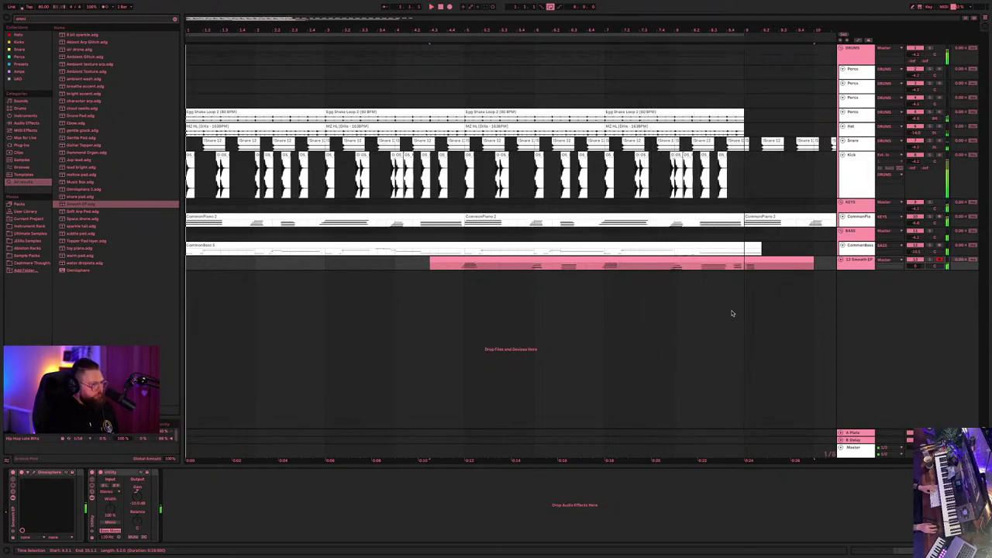
- Shorten the end of the Smooth EP clip and shift the clip to start at 4.4.1, auditioning it against the beat
drag(813, 263, 735, 264)
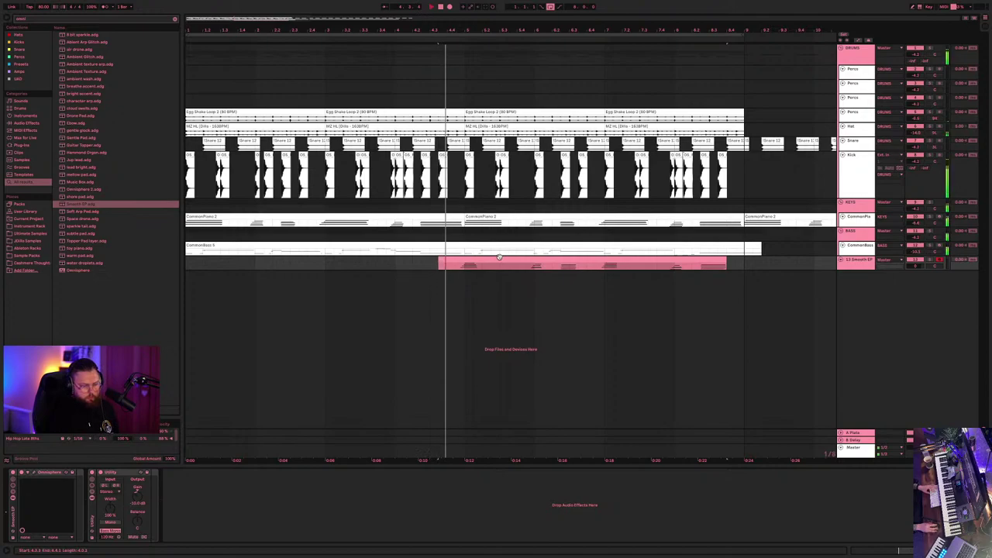
click(534, 258)
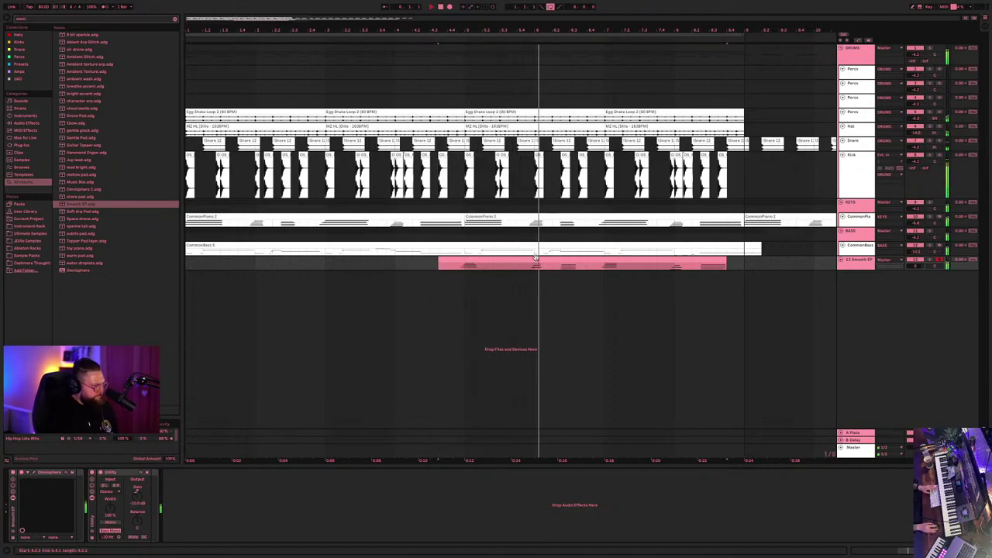
click(574, 263)
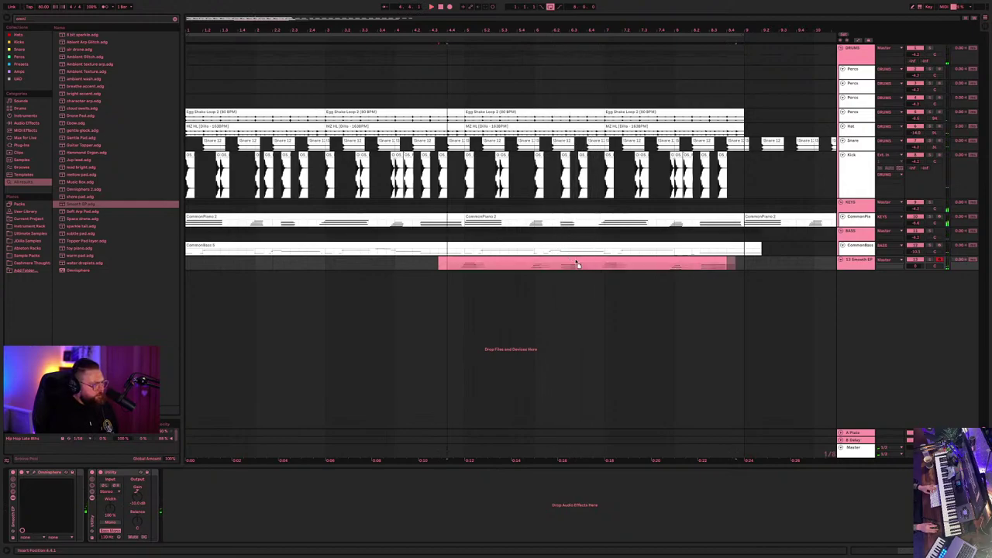
drag(577, 265, 574, 259)
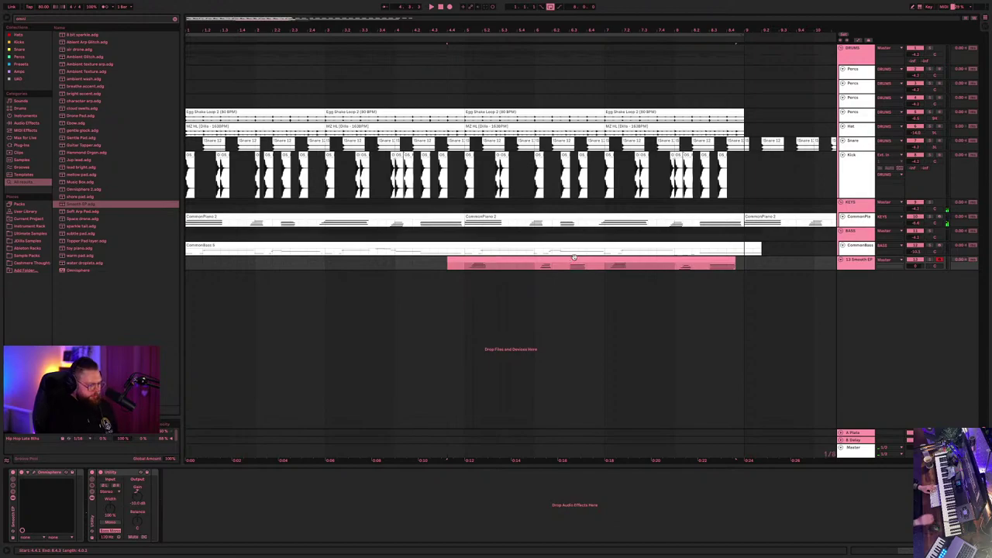
click(575, 260)
key(space)
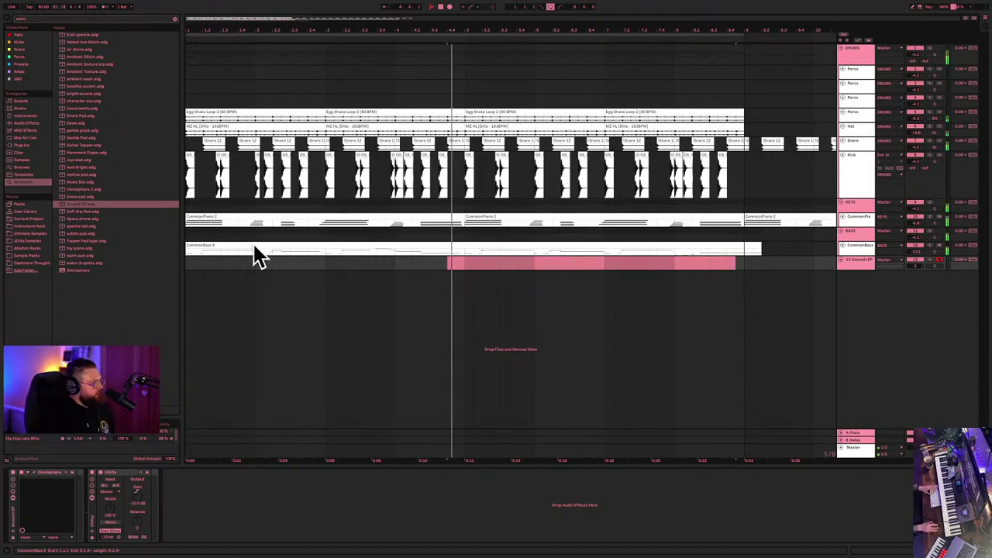
- Remove the shifted Smooth EP clip and record a new take on its track from 1.1.1
click(438, 6)
click(431, 6)
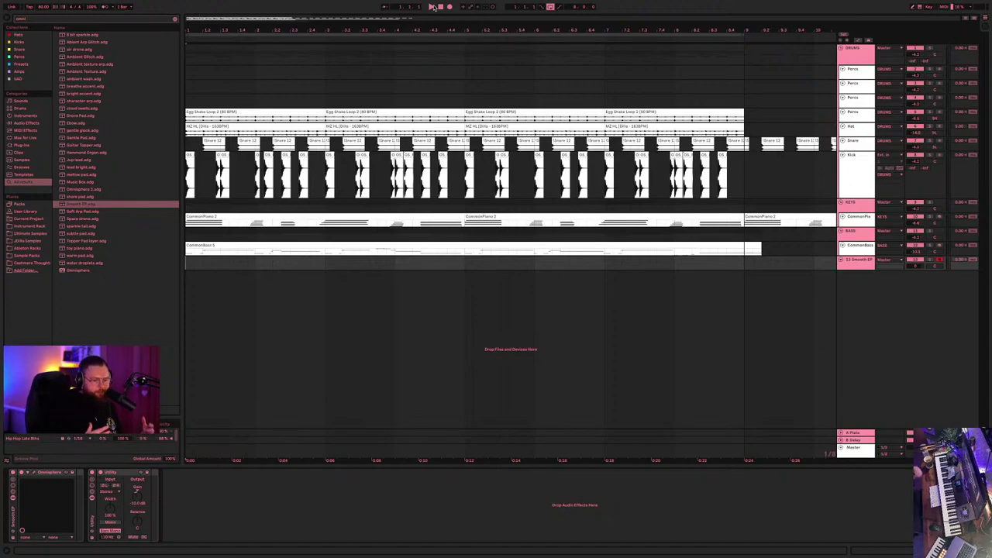
mouse_move(440, 4)
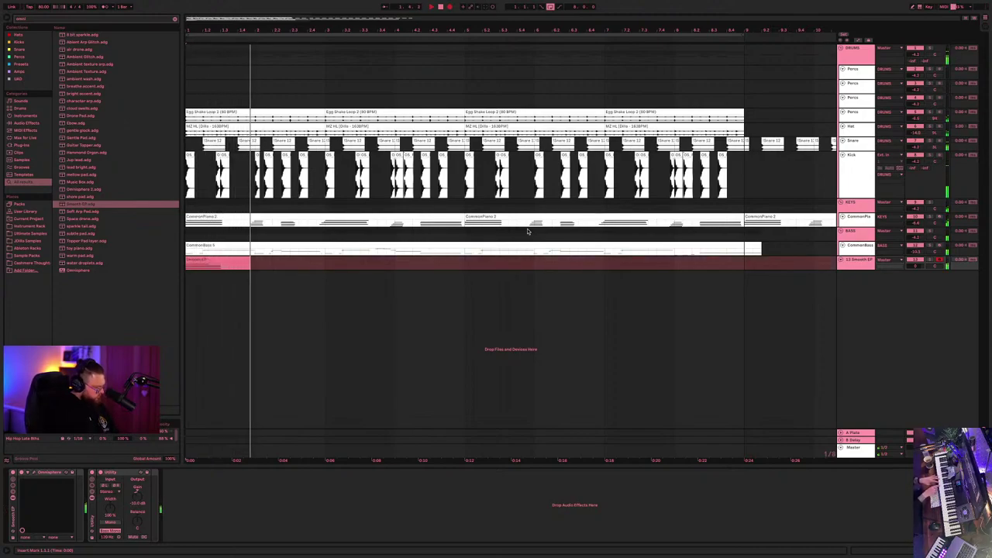
key(space)
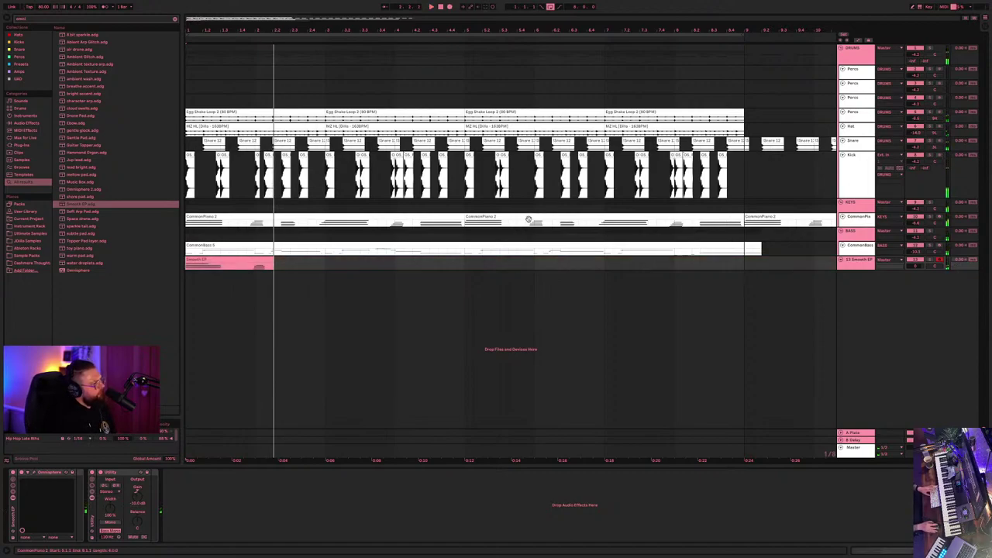
- Delete the short Smooth EP take and record a new four-bar part from 1.1.1 to 5.1.1
click(214, 244)
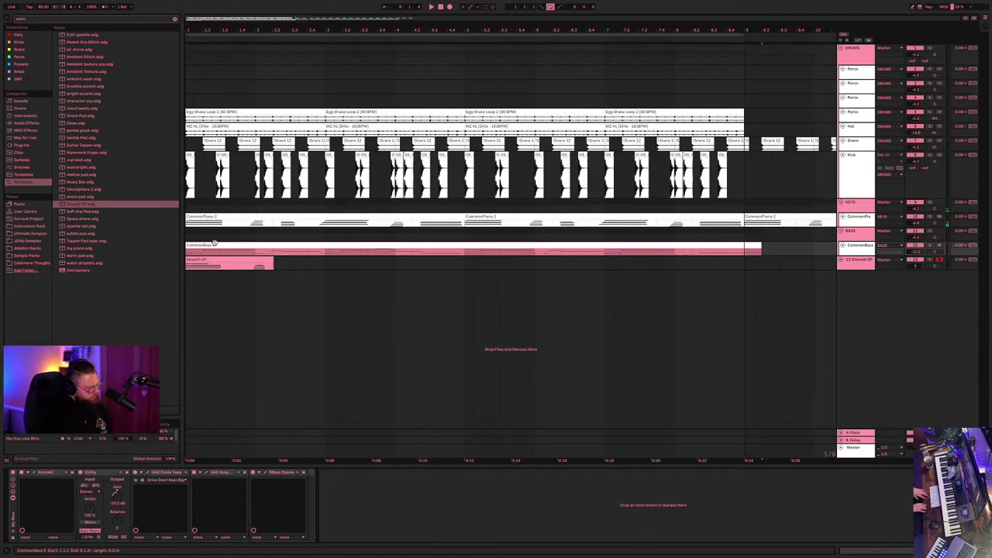
click(226, 264)
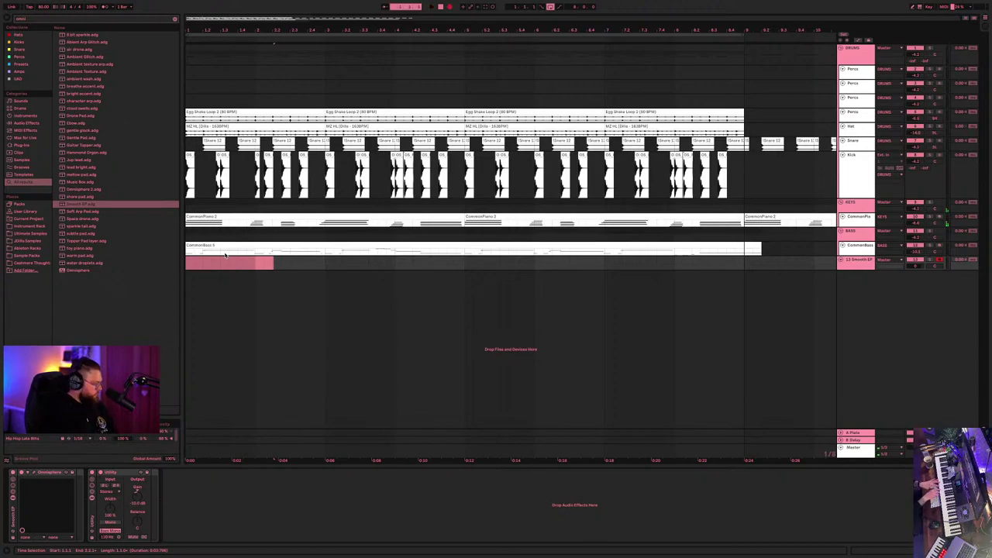
key(space)
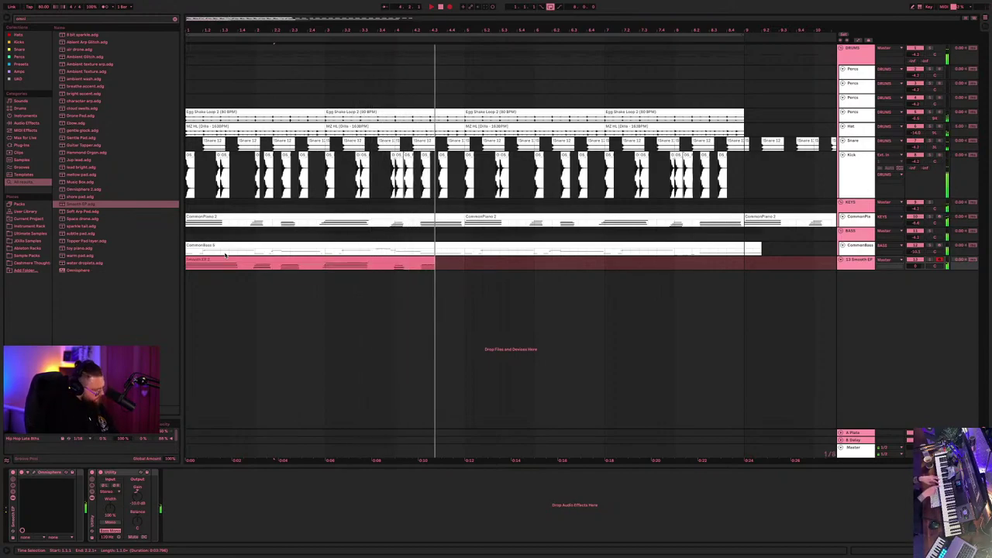
key(space)
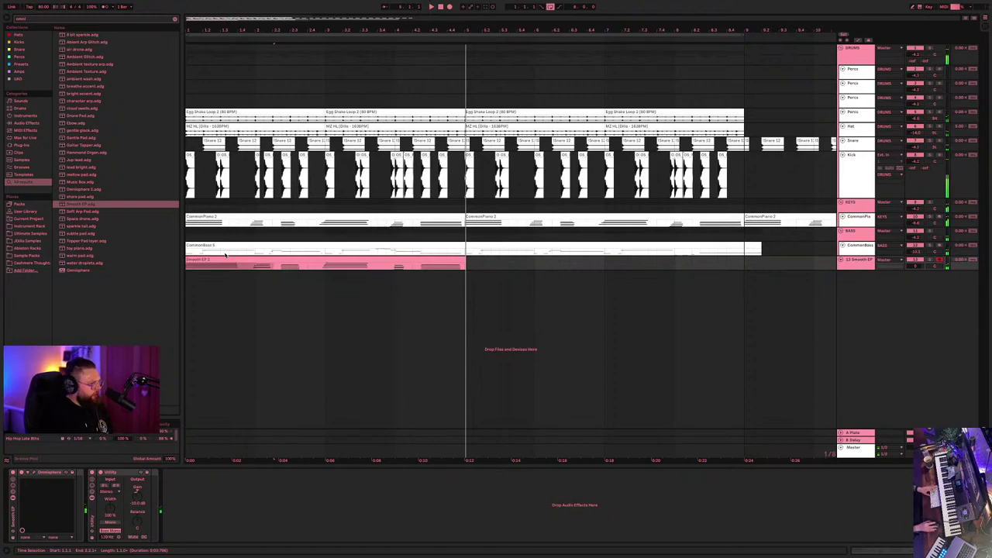
- Open the CommonBass clip's notes and lower the long note at the end of bar 4 to F1, auditioning the bass line
double_click(294, 246)
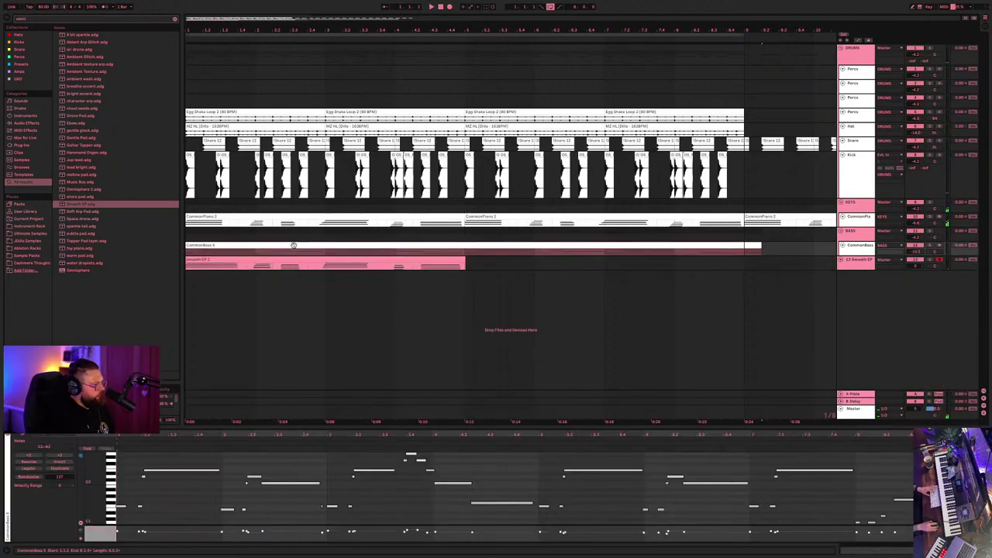
key(space)
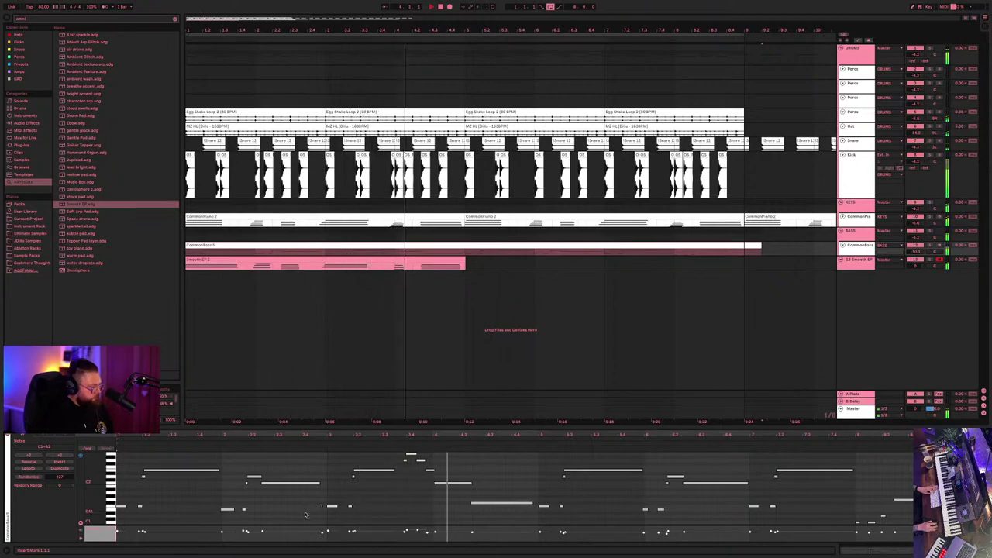
click(373, 536)
click(478, 509)
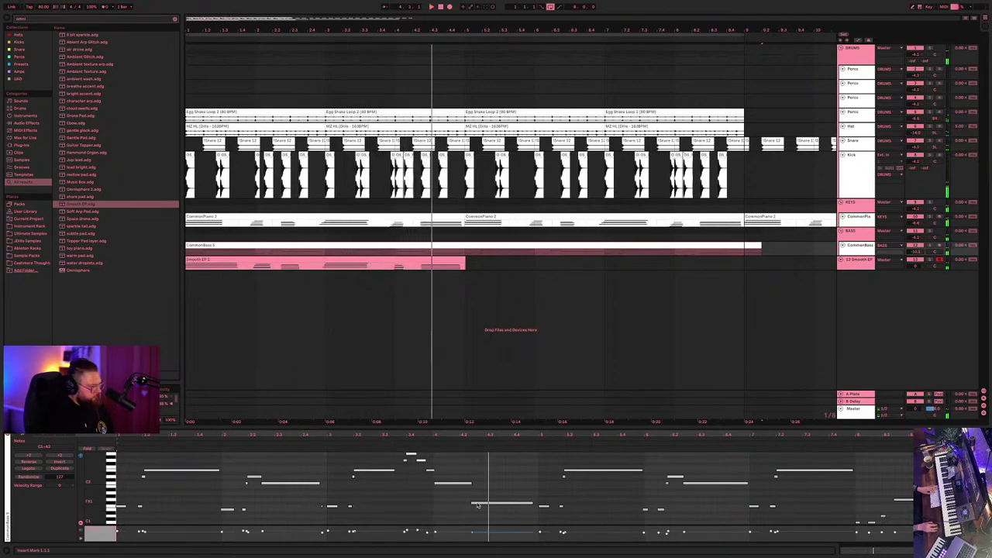
click(478, 504)
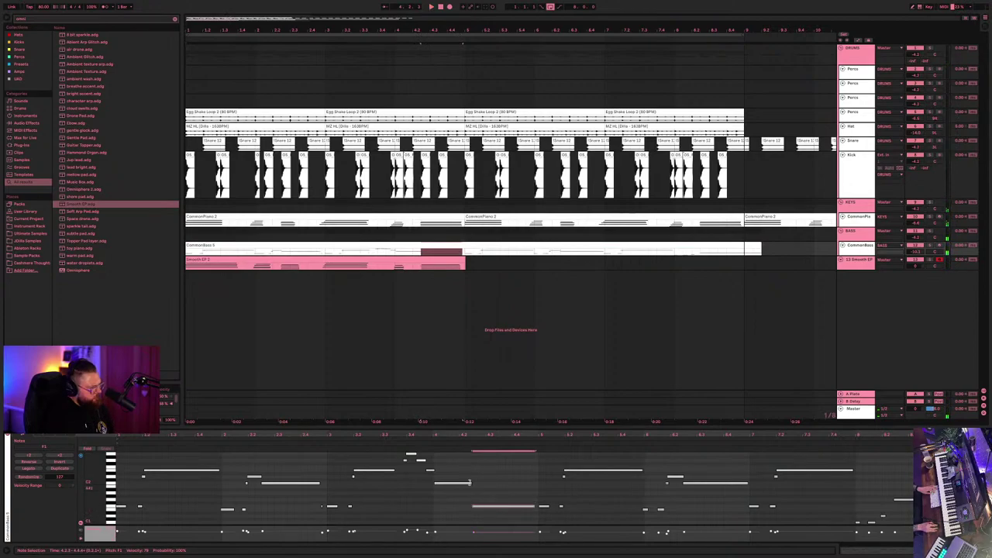
click(460, 463)
key(space)
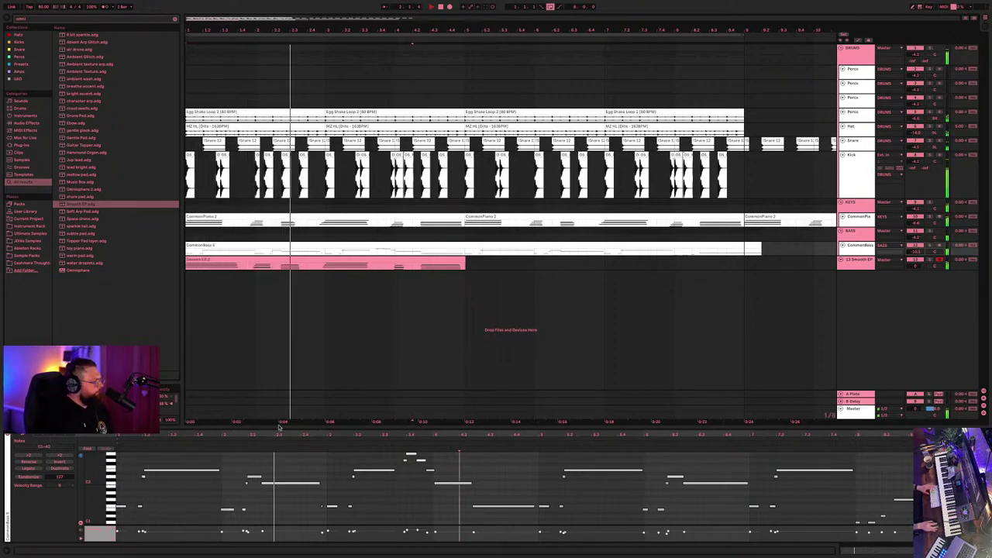
- Try A#1, A1 and C#2 for the long bass note in bar 2 during playback, and settle on D2
click(283, 484)
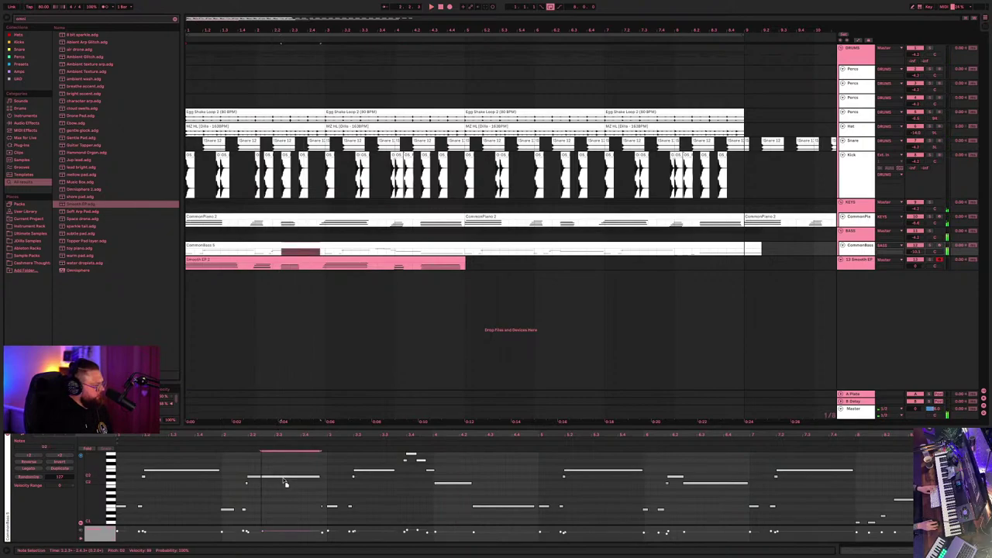
key(space)
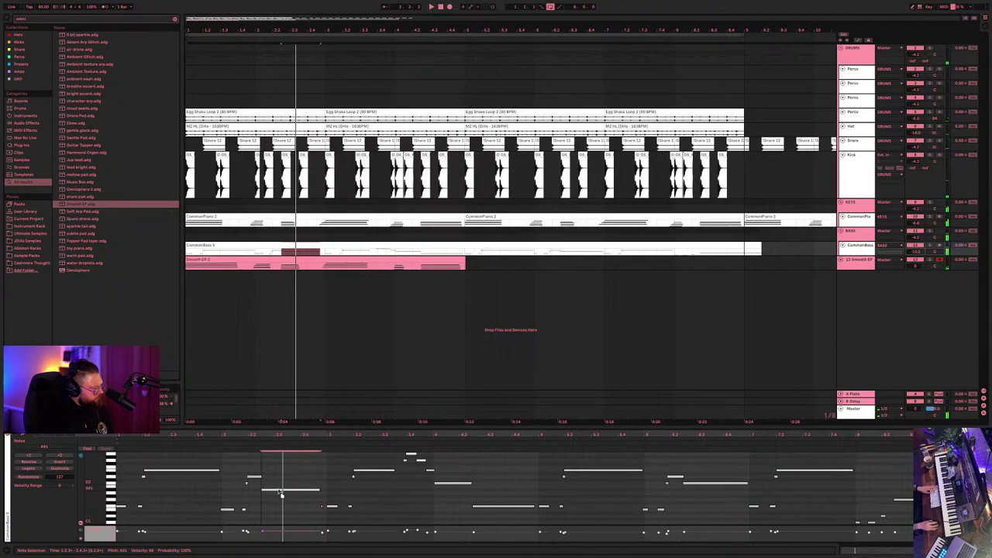
key(space)
drag(281, 496, 279, 491)
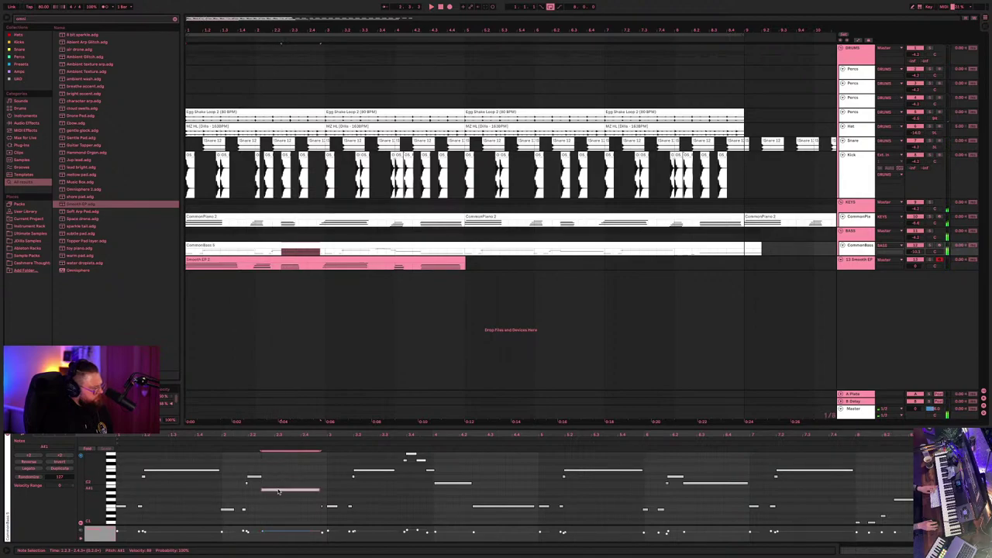
key(Down)
key(space)
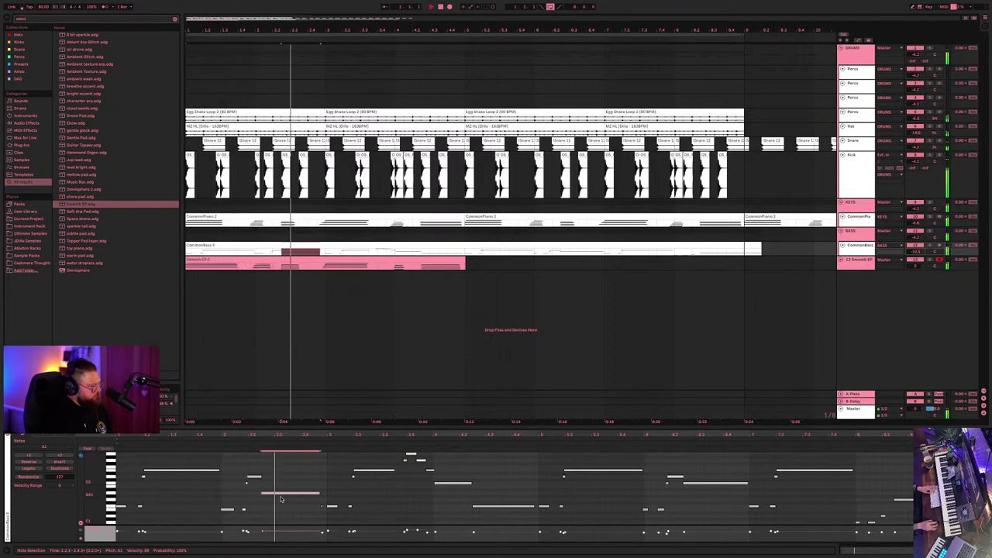
drag(283, 495, 282, 487)
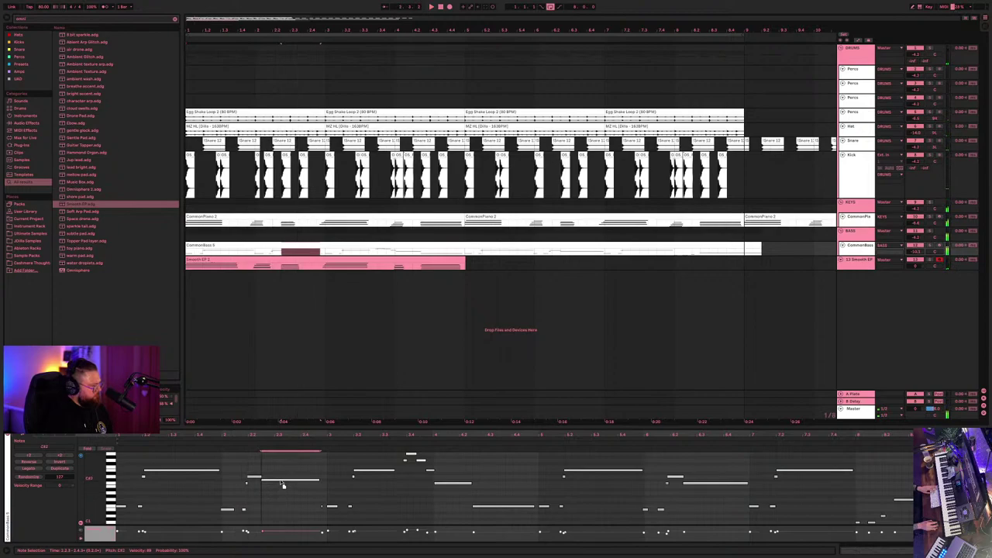
key(space)
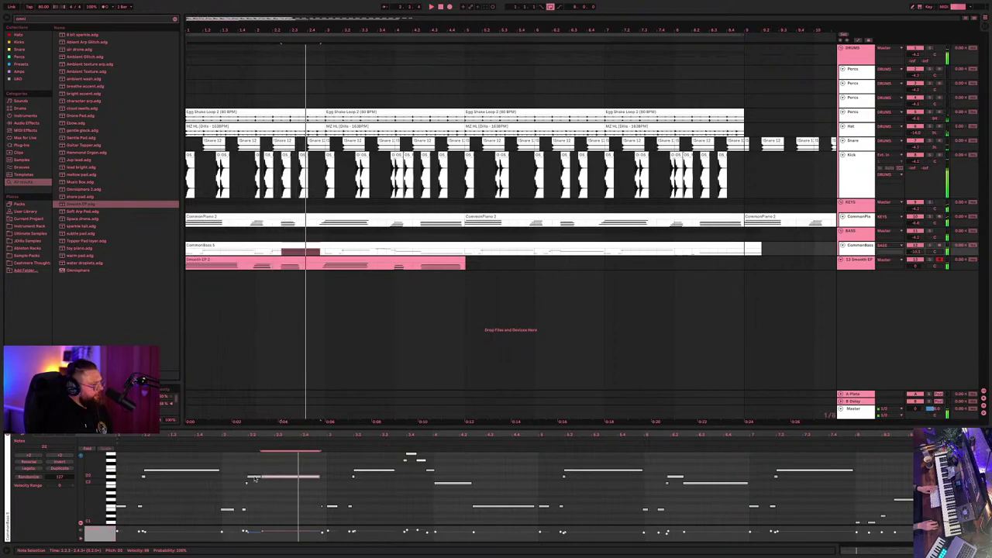
- Raise the short bass note just before bar 2's long note to E2 and listen through to bar 4
key(space)
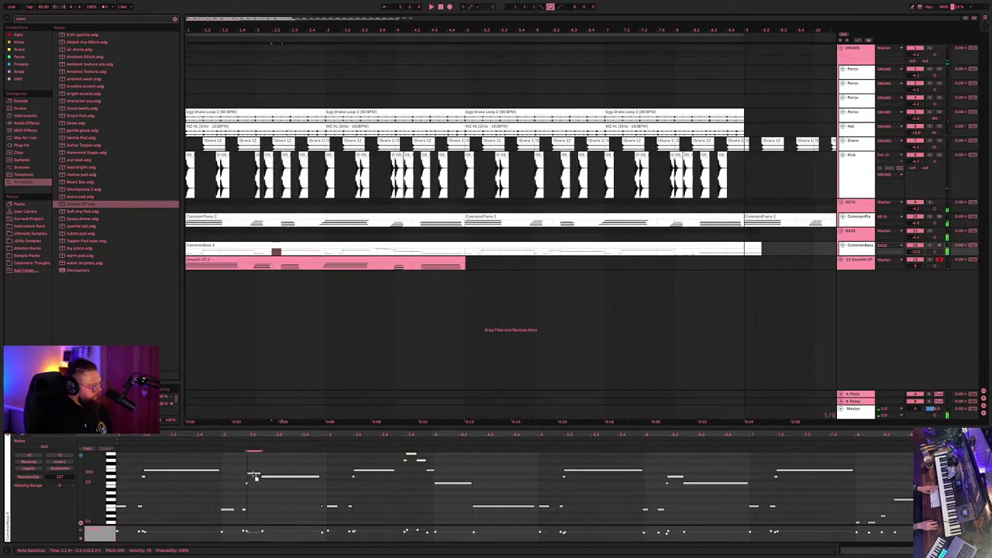
key(space)
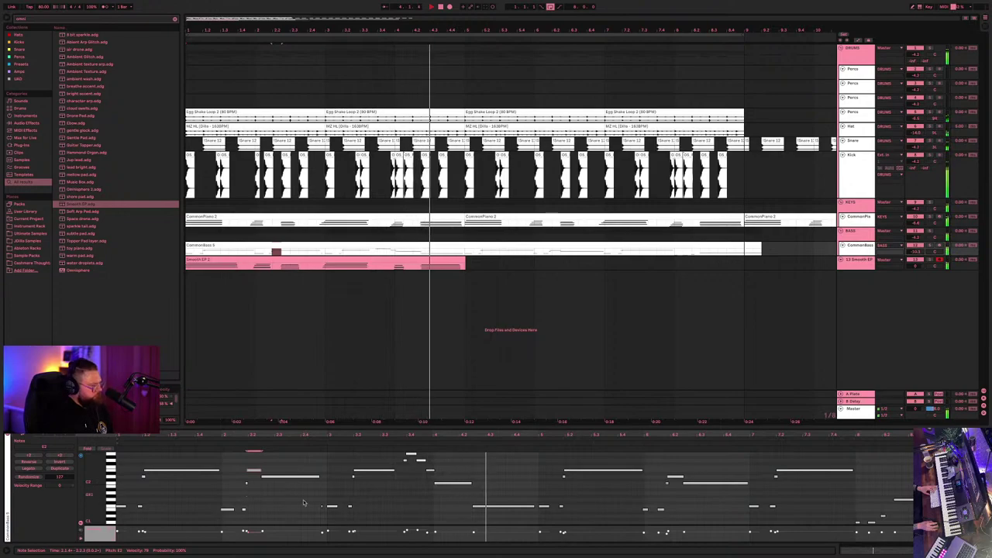
click(477, 531)
key(space)
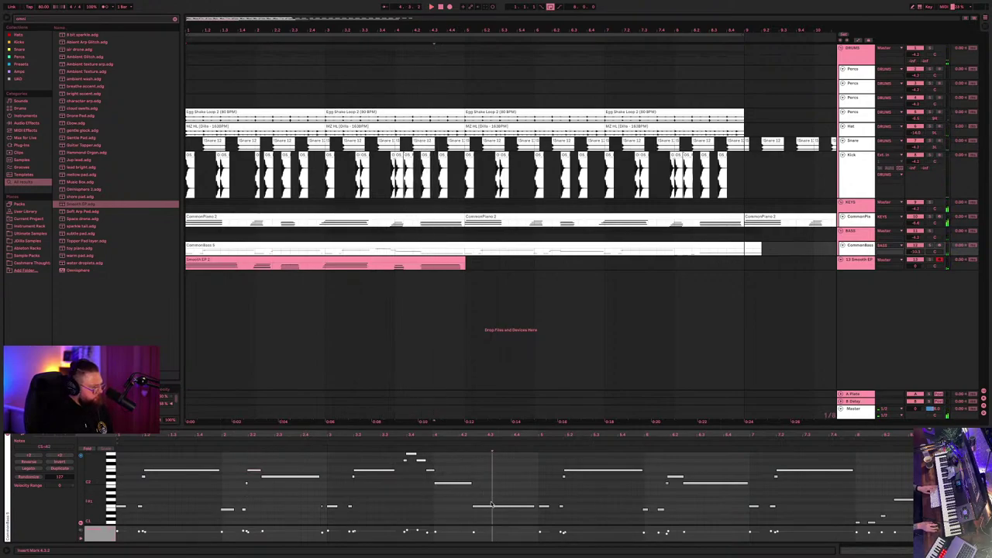
- Set the long bass note at the end of bar 4 to D1 and play the bass line back
click(492, 506)
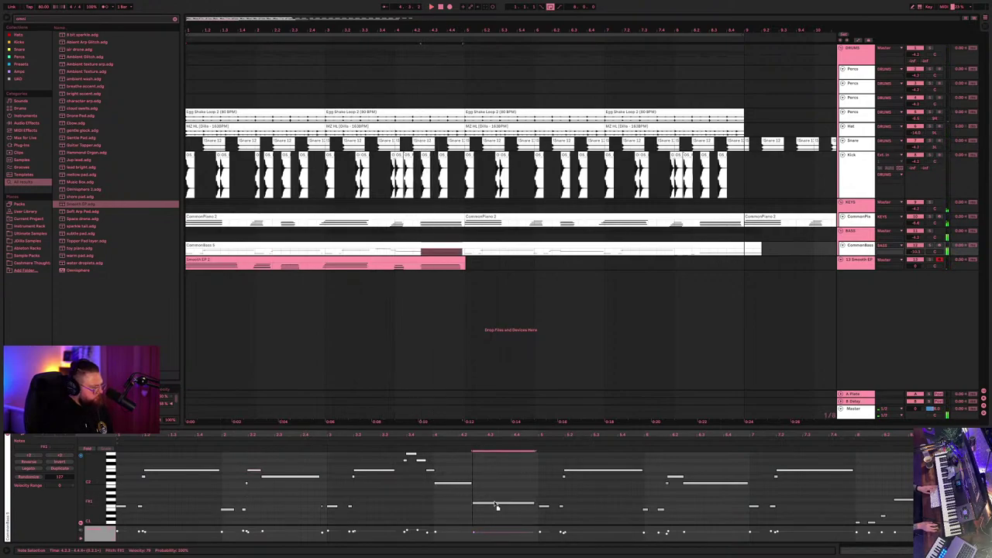
drag(496, 500, 499, 479)
key(space)
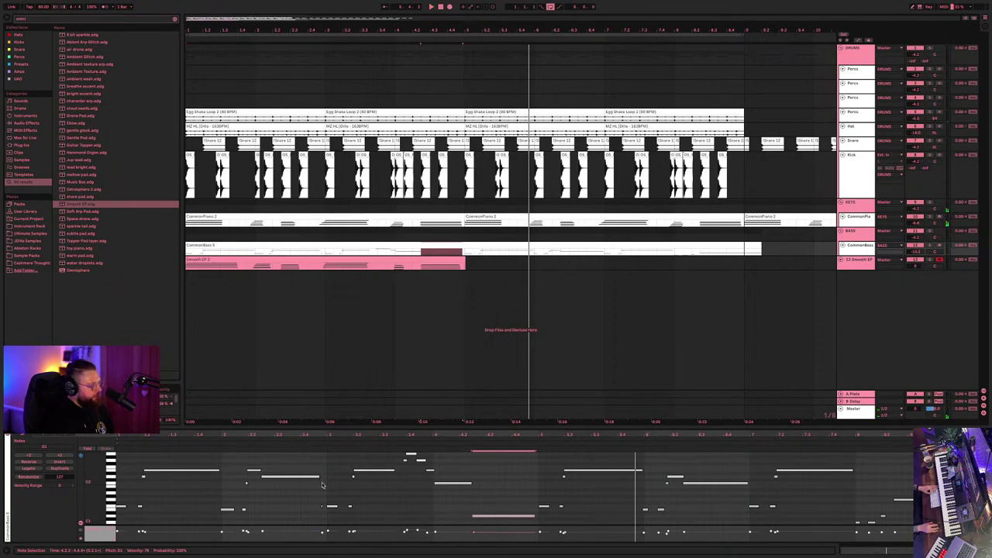
- Replace the bass notes from 5.4.4 through bar 6 with a copy of the revised notes from 1.4.4 through bar 2
drag(323, 485, 313, 517)
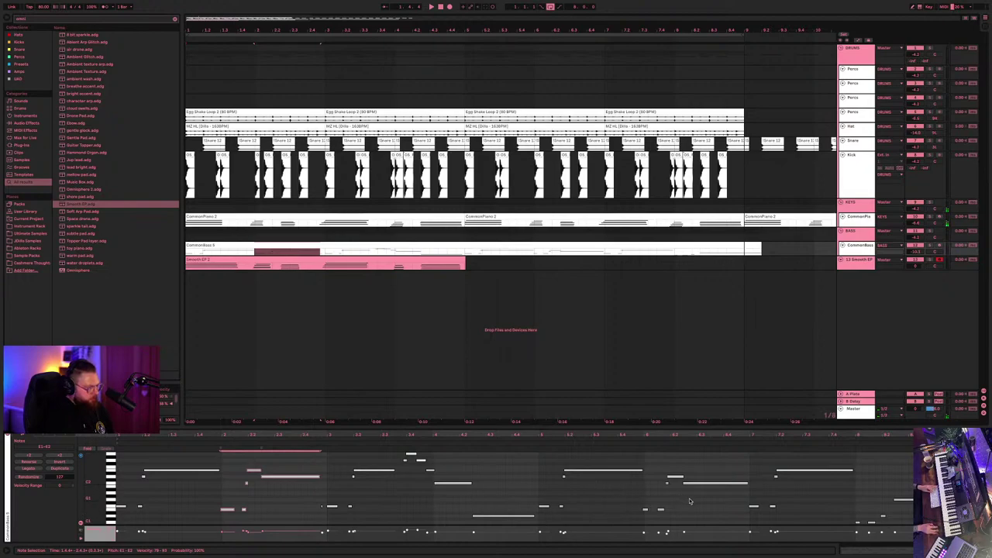
drag(749, 509, 647, 458)
click(645, 458)
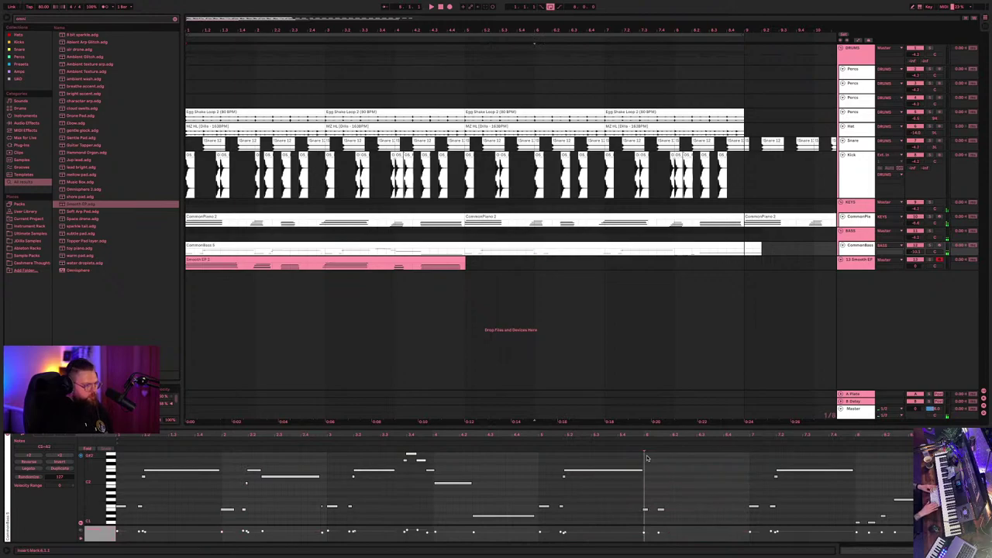
drag(698, 519, 649, 507)
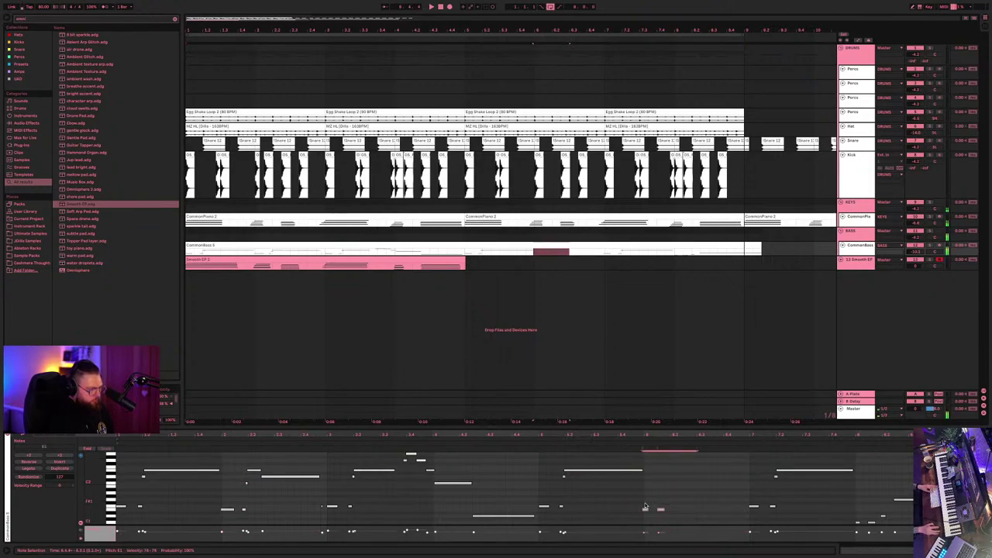
click(645, 507)
key(shift+Right)
key(shift+Right)
key(shift+Right)
key(shift+Right)
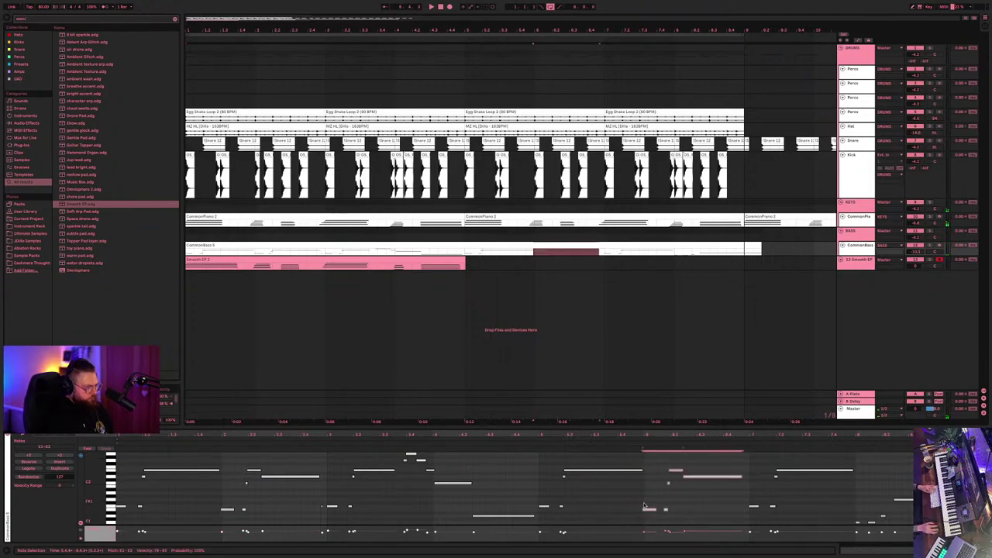
- Play back the edited bass part, select the whole CommonBass clip and show the bass track's device chain
key(space)
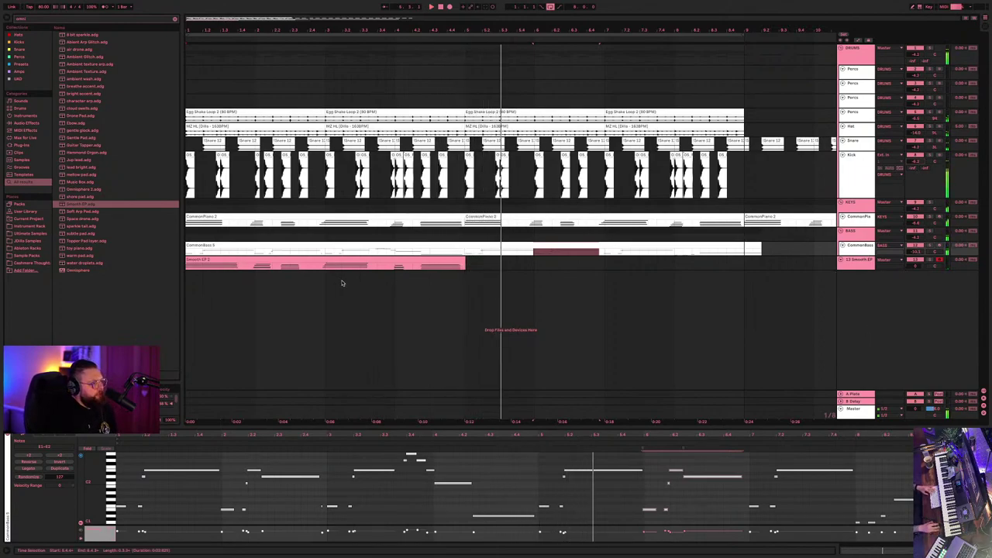
click(301, 243)
key(space)
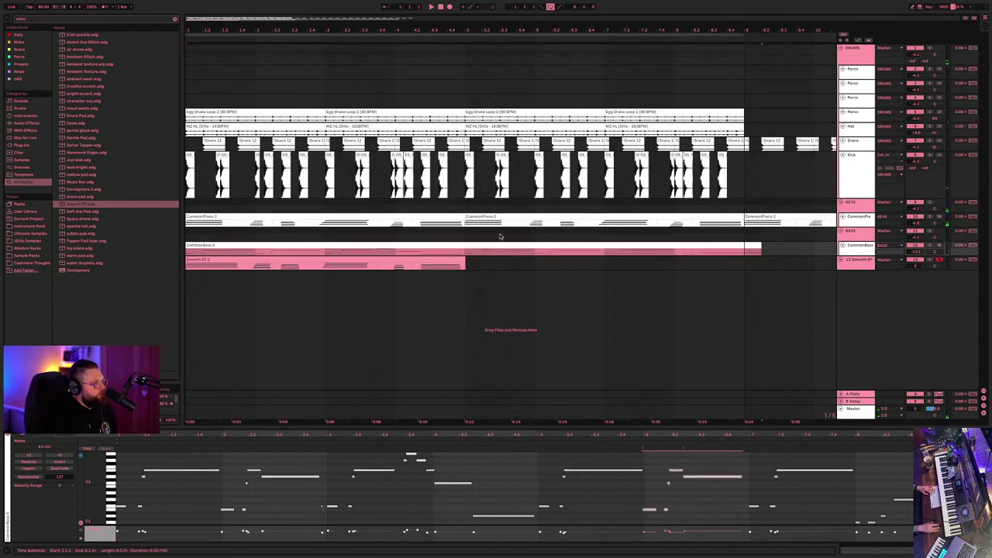
click(855, 245)
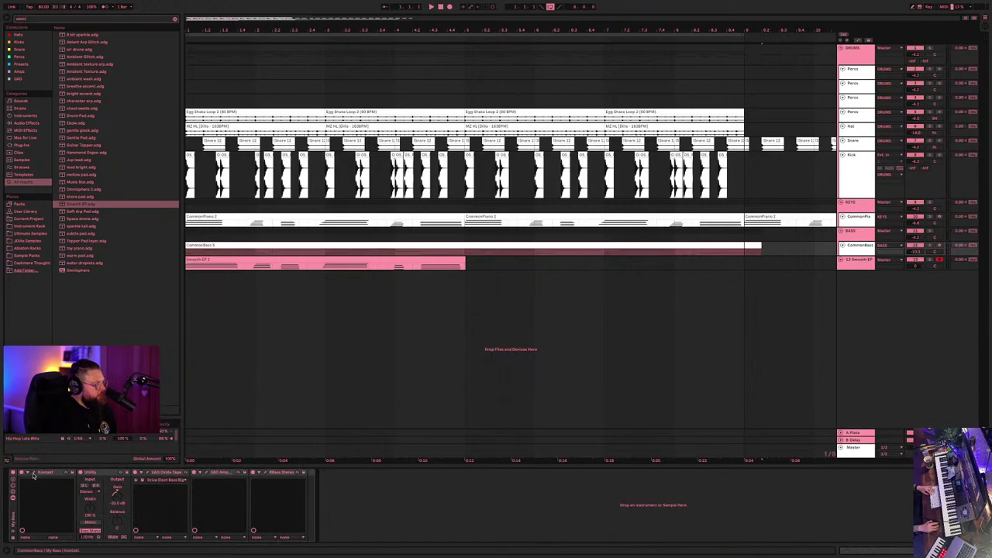
- Inspect the bass track's Kontakt, Ampeg amp and RBass plug-in windows, closing each one after viewing it
click(33, 474)
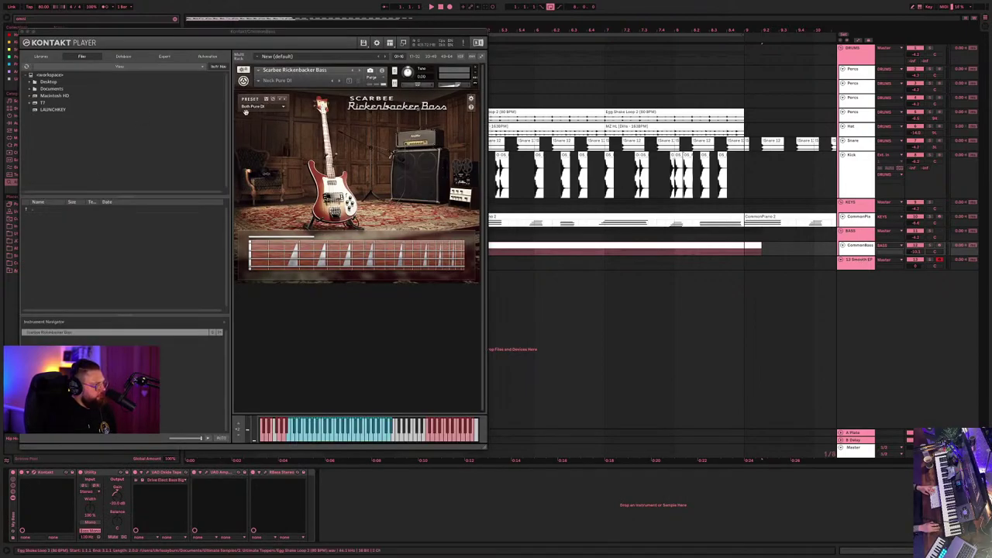
click(22, 34)
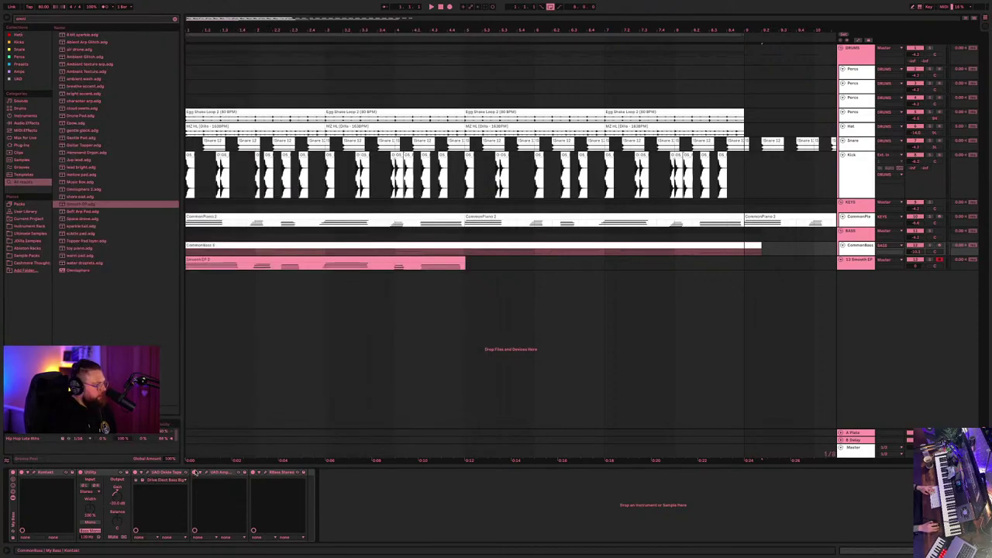
click(205, 476)
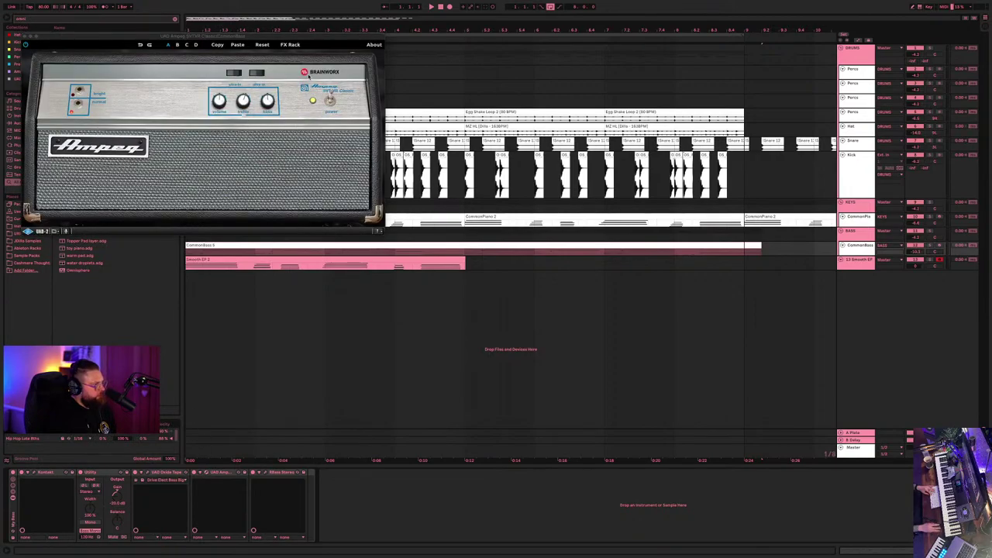
click(25, 37)
click(267, 473)
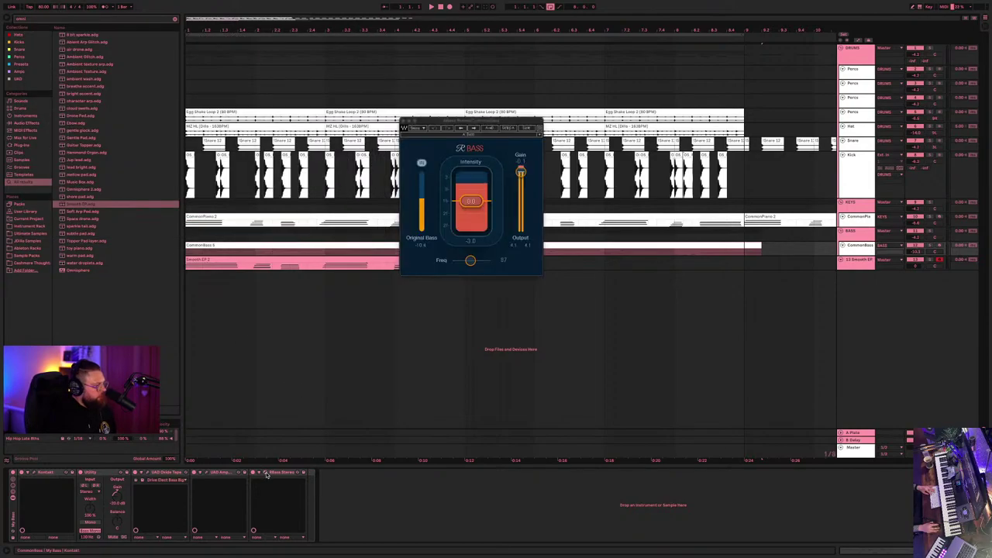
click(327, 243)
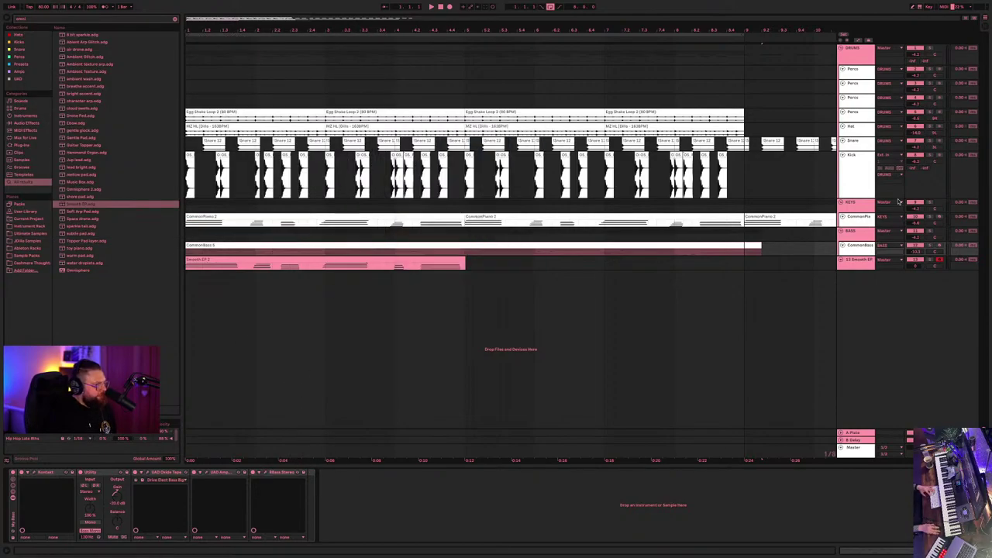
- Duplicate the Smooth EP clip so the copy starts at bar 5, and play back the full arrangement
click(850, 259)
key(space)
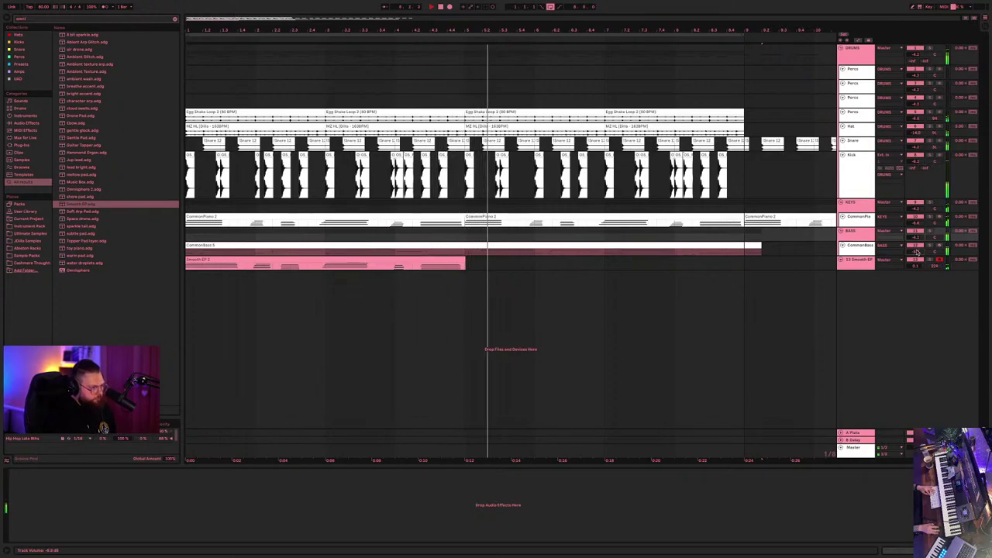
key(space)
key(ctrl+d)
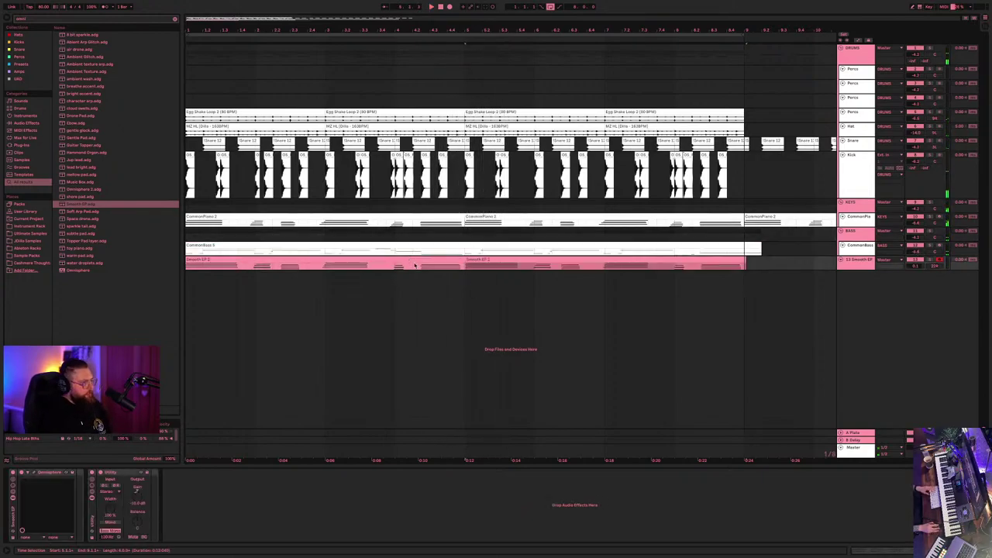
key(space)
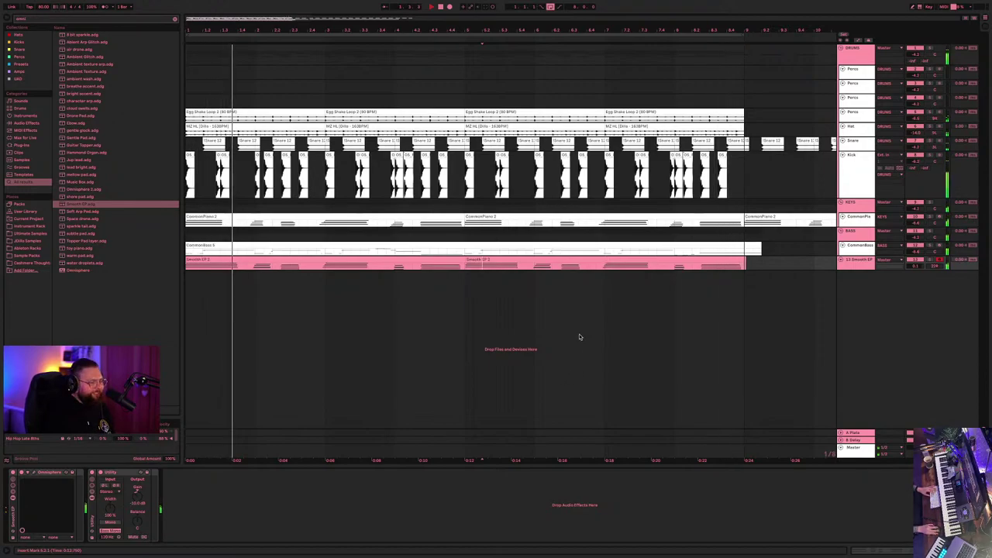
- Save the Live Set as PureVelvet(brownsauce).als and play the arrangement back into bar 8
key(super+s)
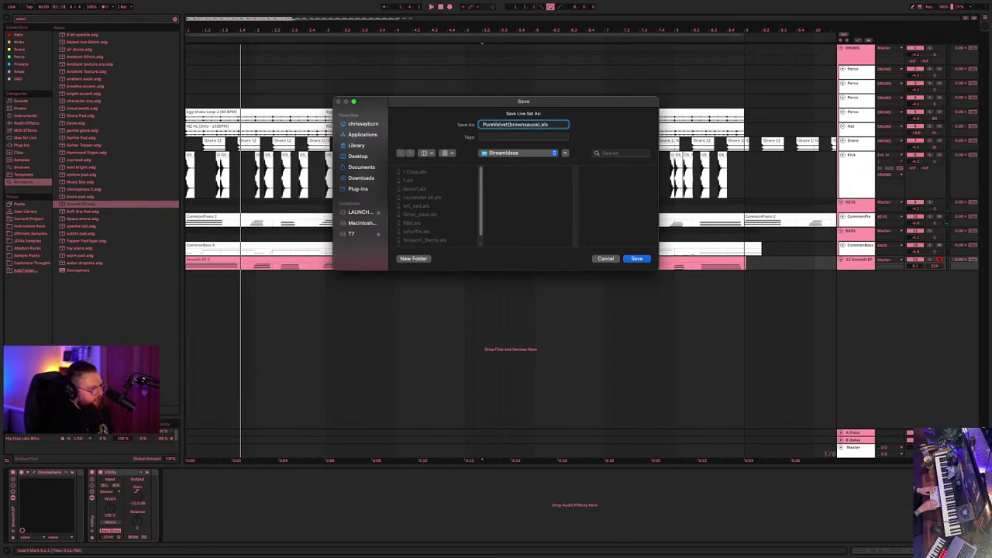
key(Return)
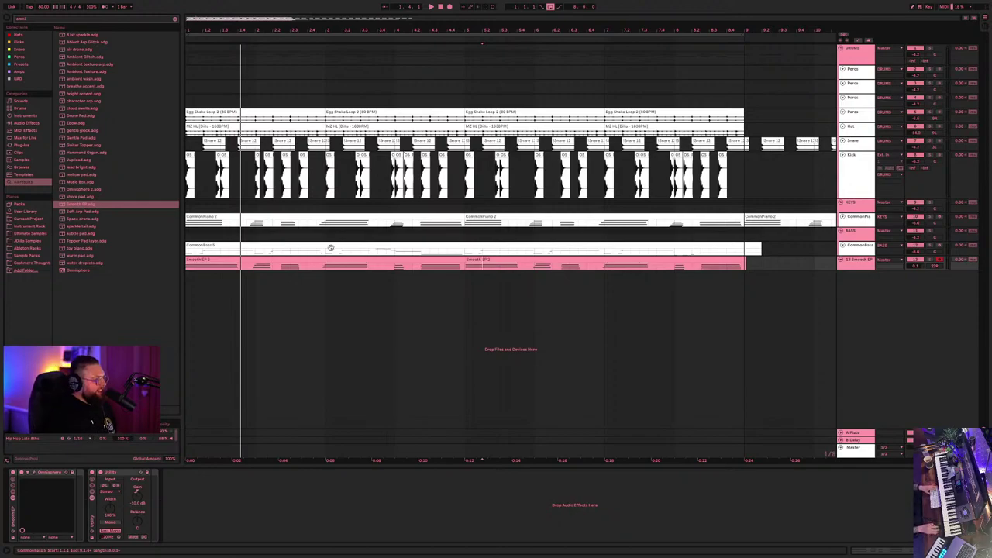
key(space)
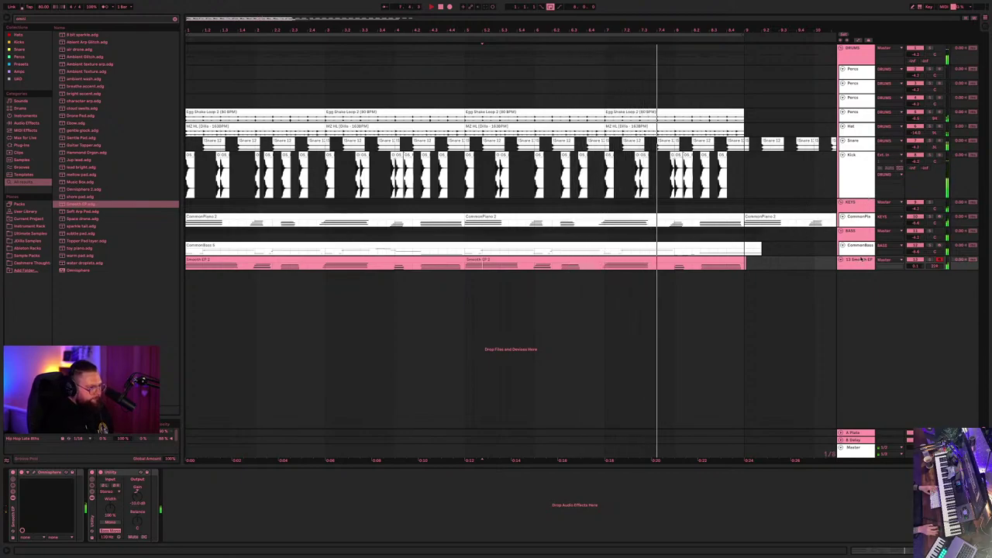
key(space)
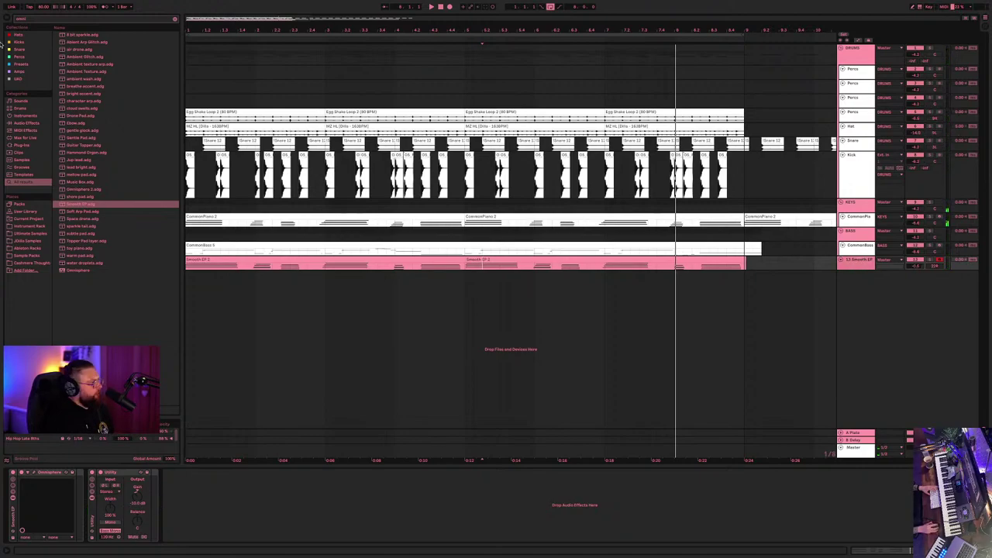
- Load the sparkle tail preset onto a new MIDI track and close its Omnisphere window
click(86, 110)
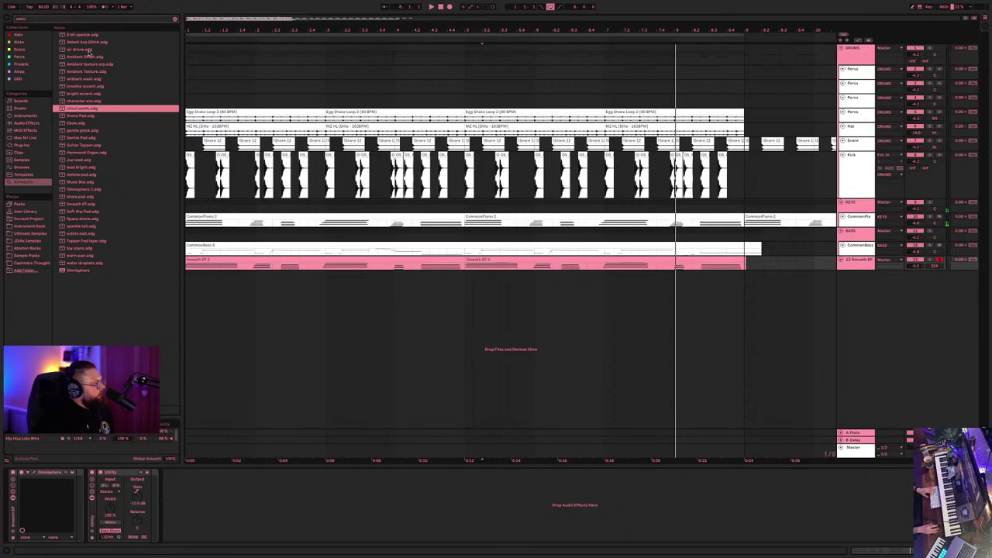
click(76, 248)
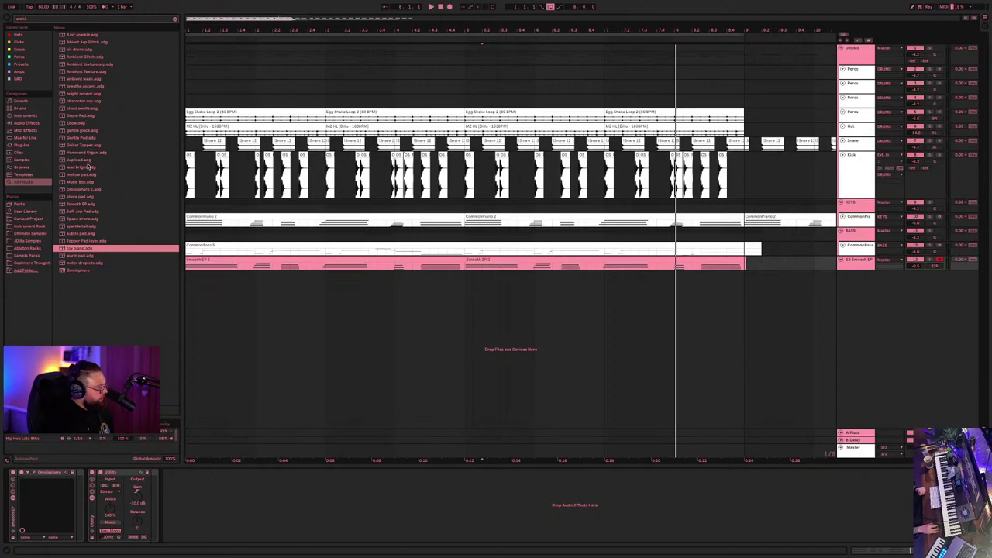
click(81, 227)
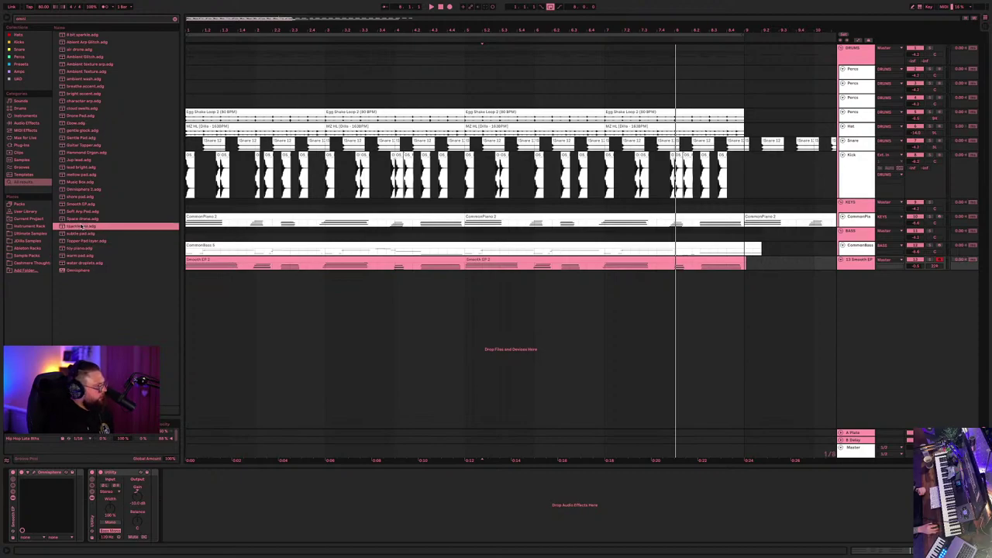
drag(120, 227, 784, 327)
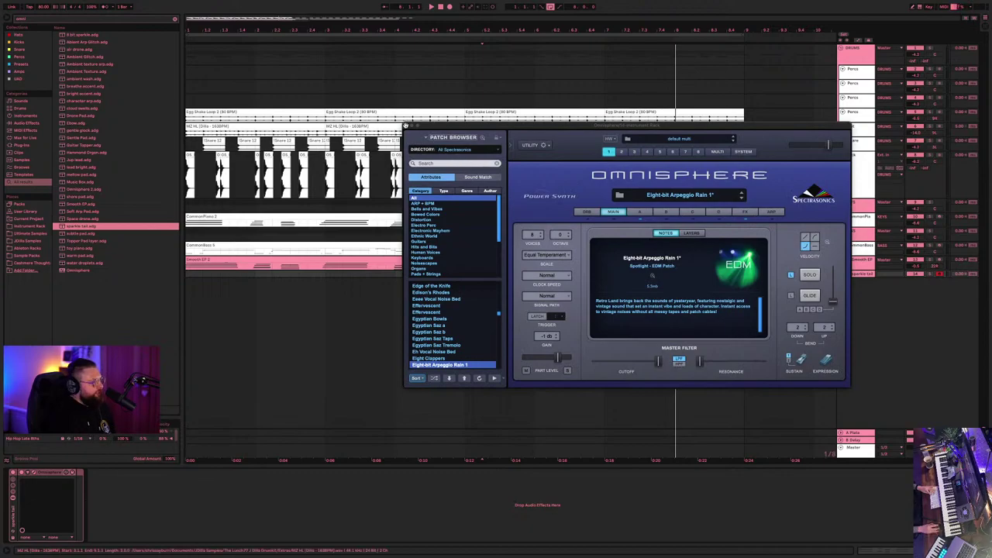
click(405, 125)
- Record a sparkle tail part from bar 5 to the end of bar 8 and start playing it back
click(465, 276)
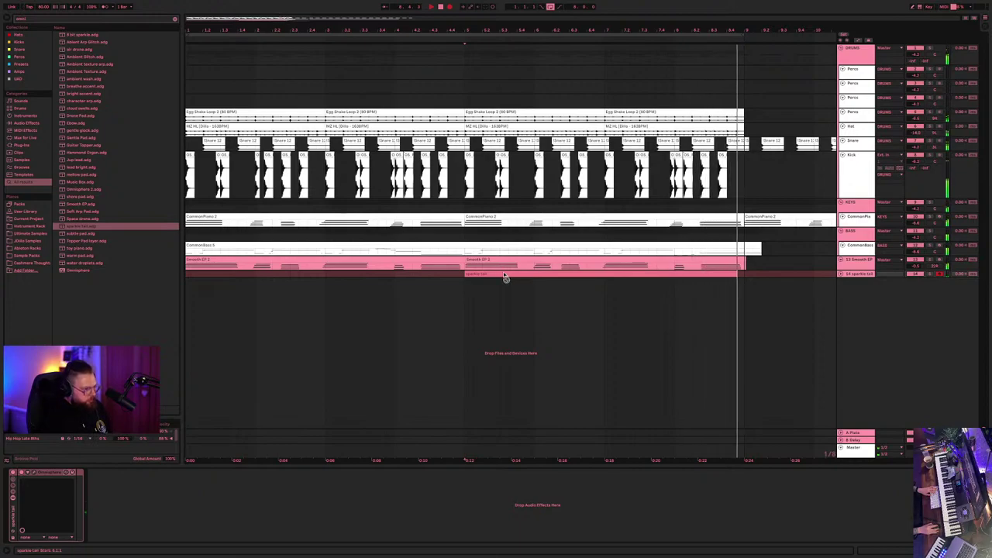
key(space)
key(space)
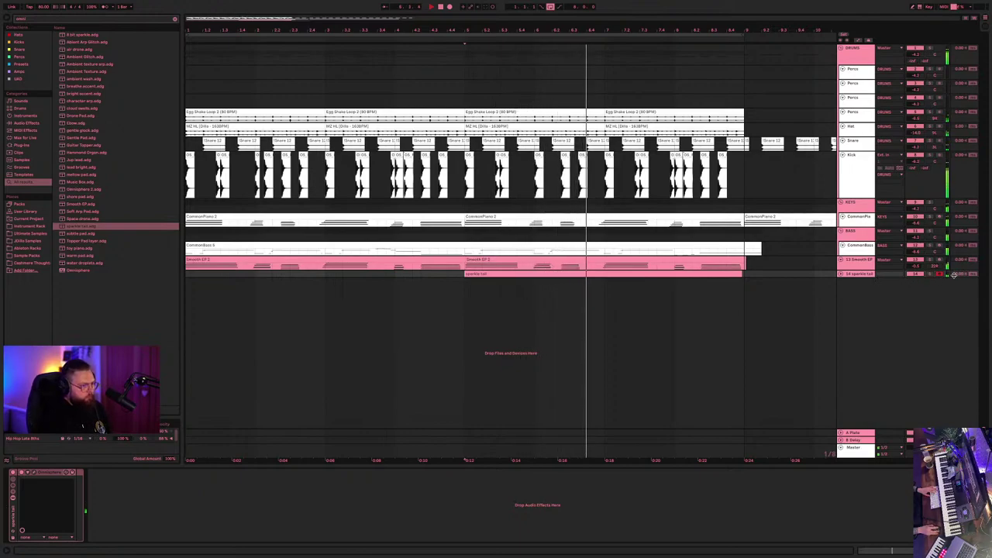
- Enlarge the sparkle tail track and play its recorded clip from bar 5
drag(857, 278, 858, 294)
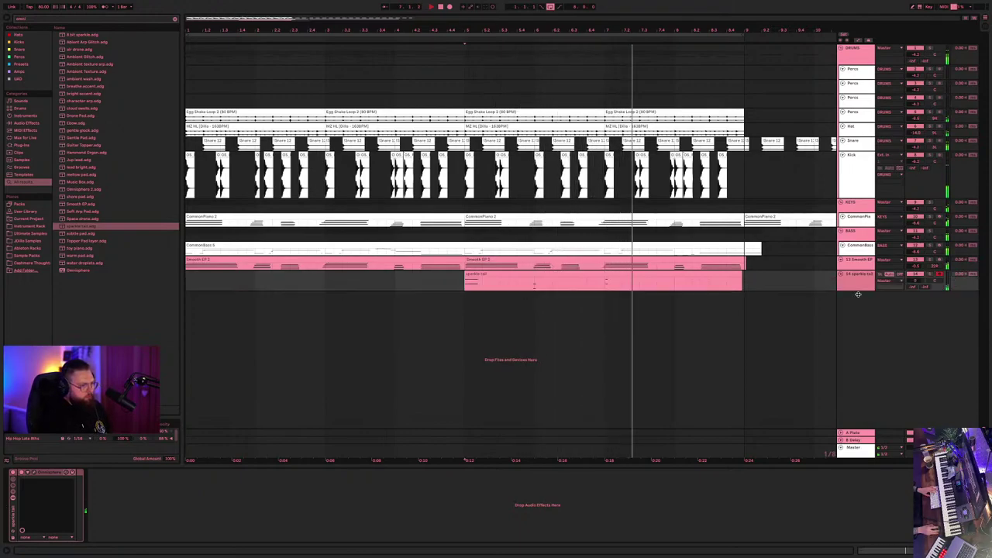
click(856, 281)
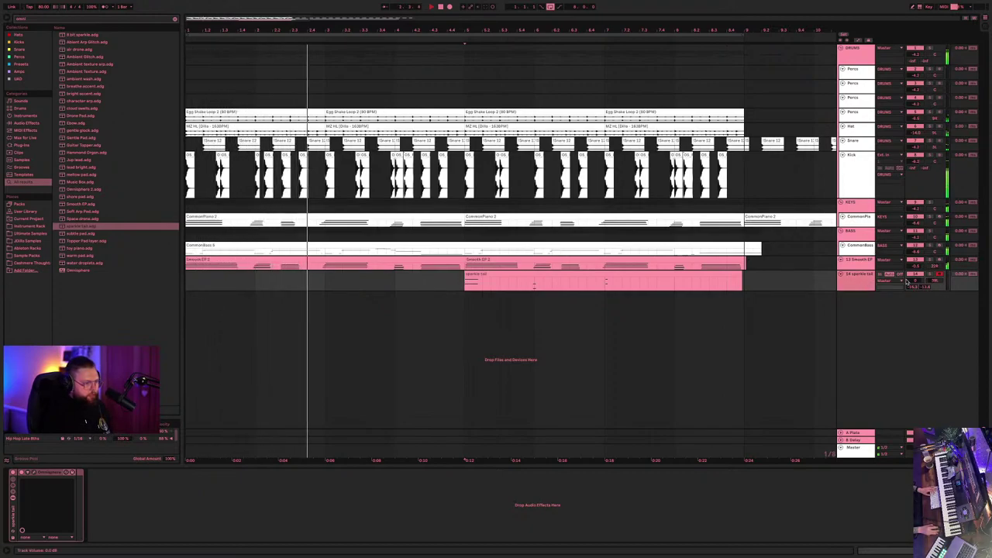
click(494, 273)
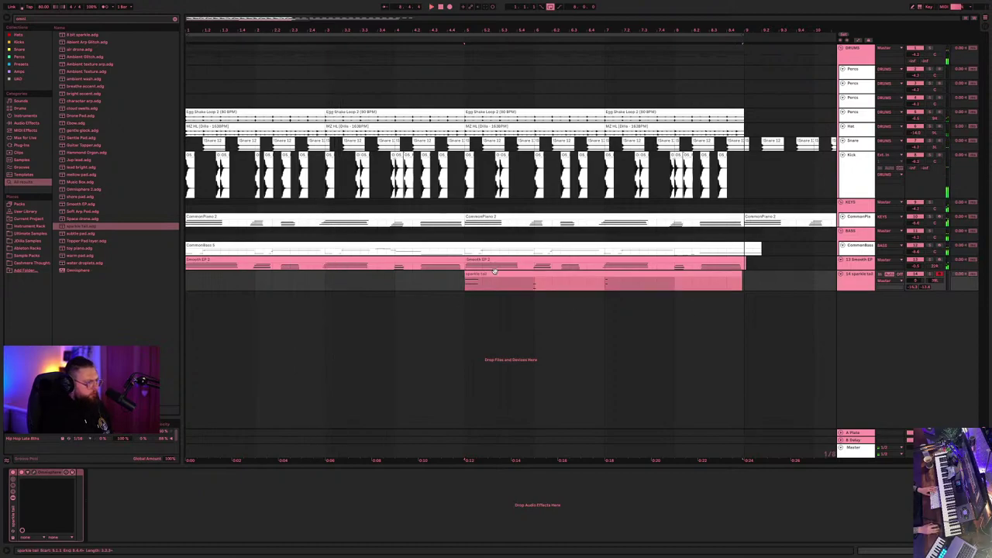
key(space)
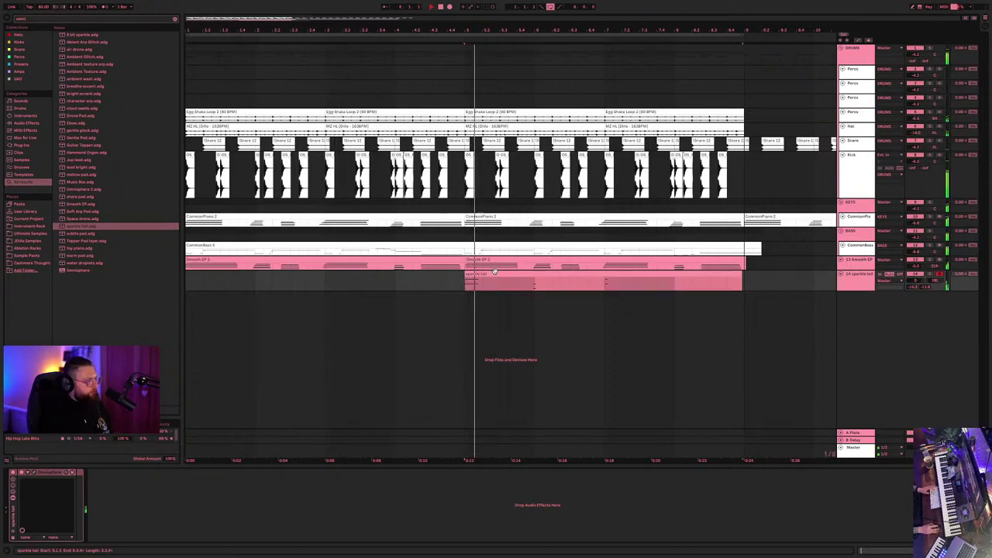
- Deactivate the CommonPiano clips starting at bars 5 and 9, and lower the sparkle tail track's volume
click(504, 217)
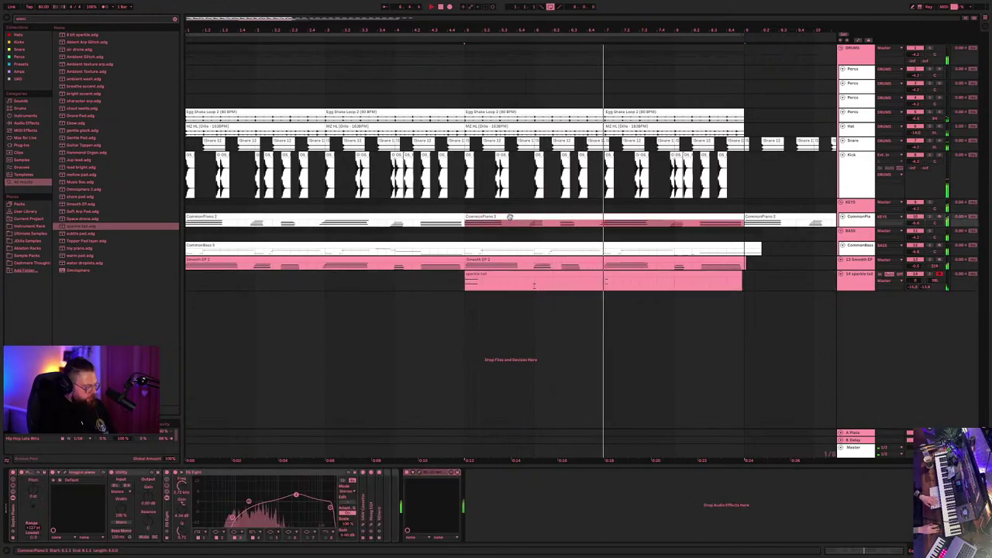
key(0)
click(798, 217)
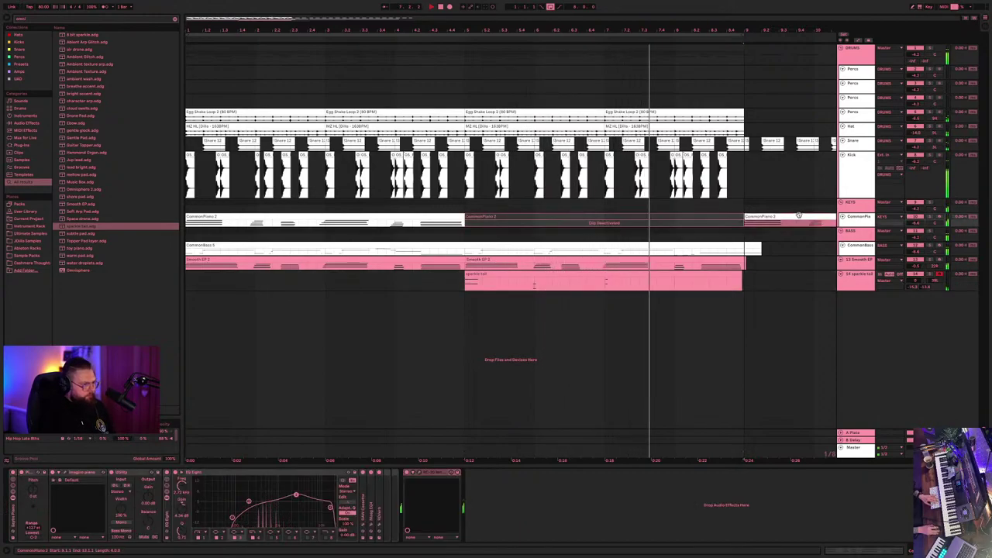
key(0)
click(474, 273)
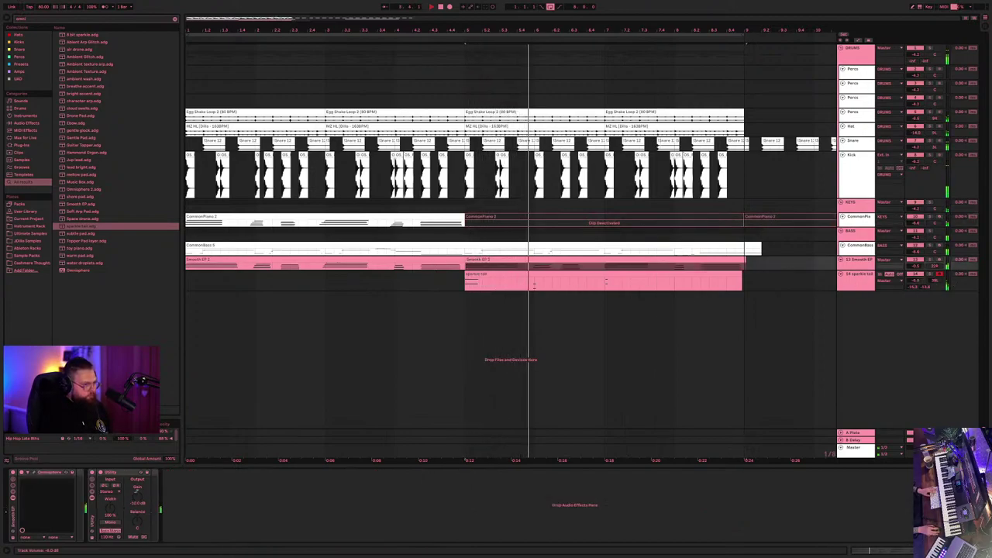
mouse_move(918, 281)
mouse_down()
mouse_move(922, 265)
mouse_move(909, 284)
mouse_up()
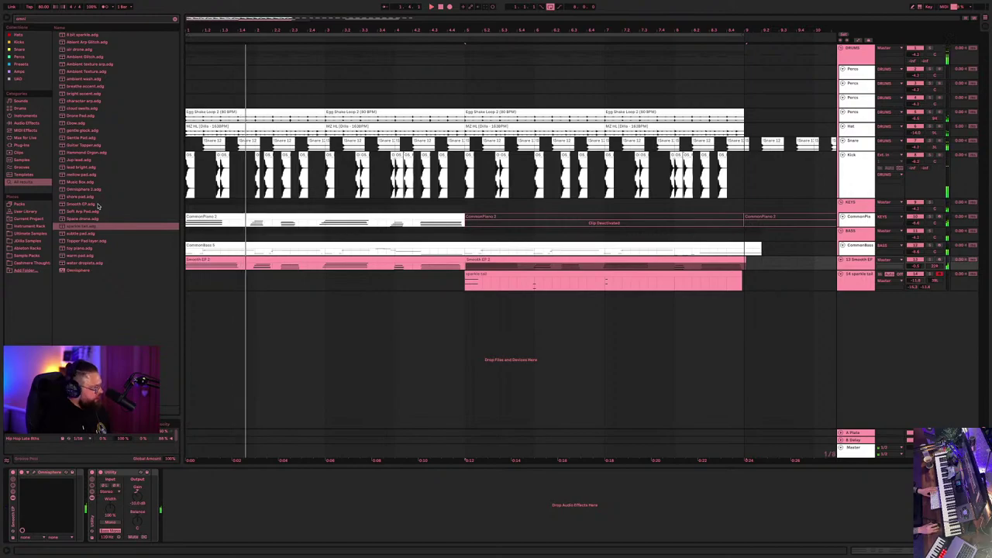
- Load the Ebow preset onto a new MIDI track, close its Omnisphere window and enlarge the track
click(79, 122)
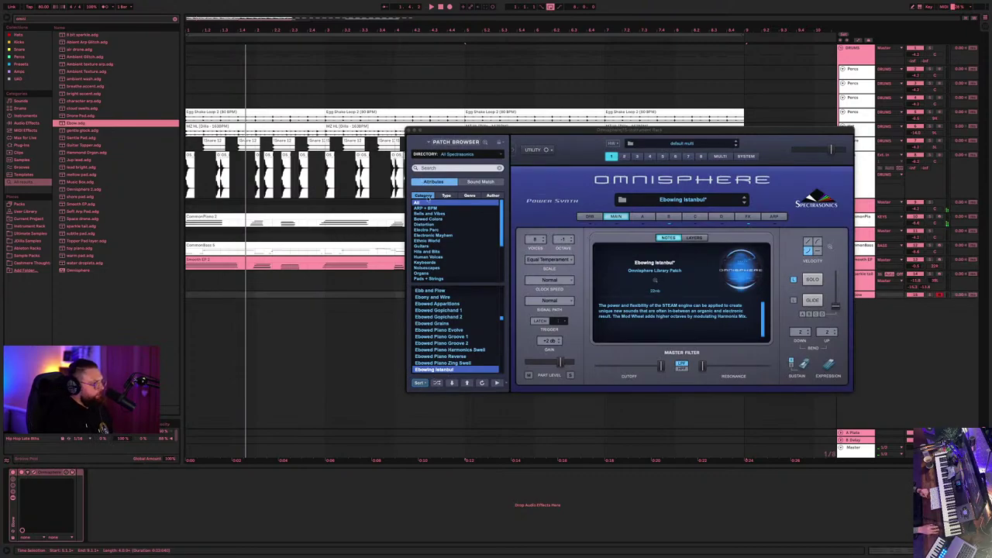
click(412, 132)
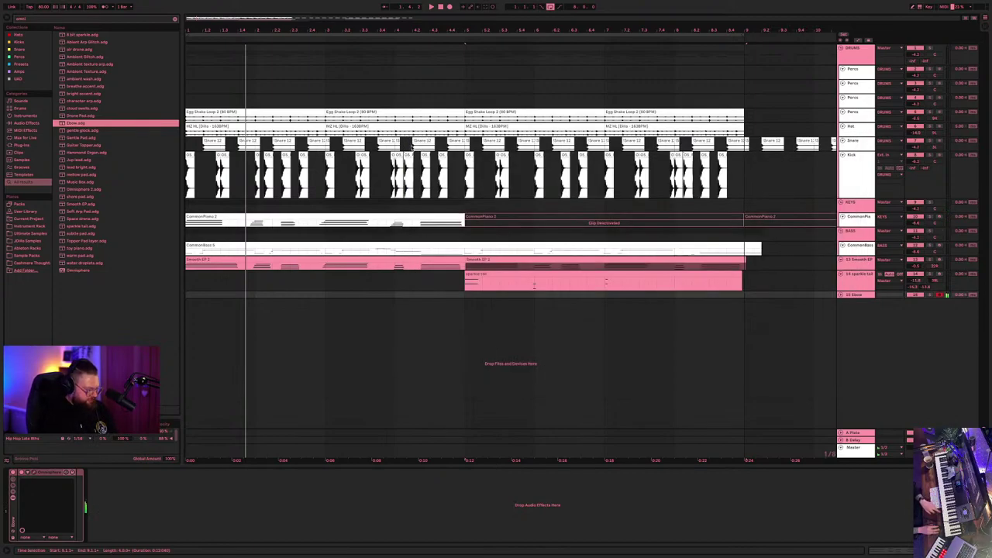
click(869, 297)
drag(870, 297, 921, 310)
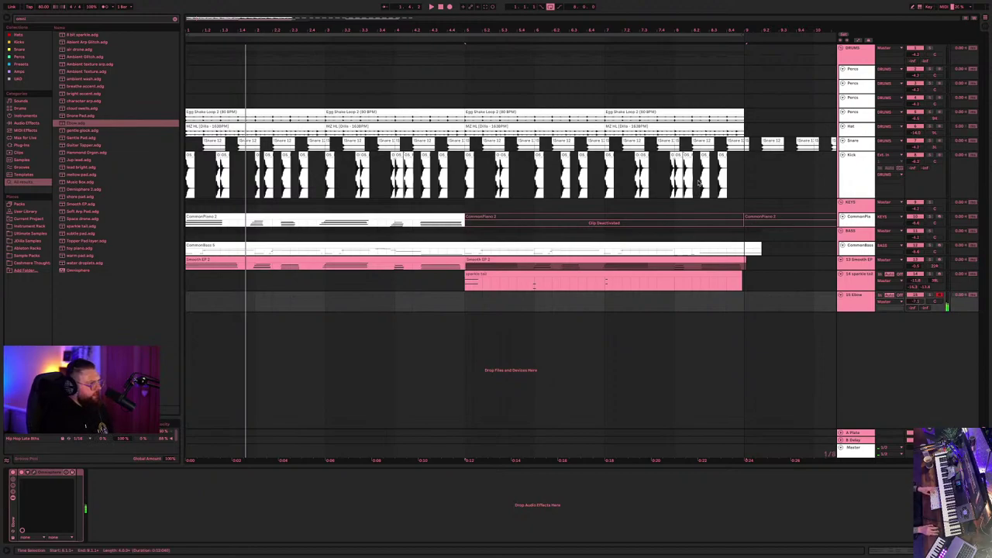
- Try recording an Ebow part over bars 5 to 8, and delete the recorded clip
key(space)
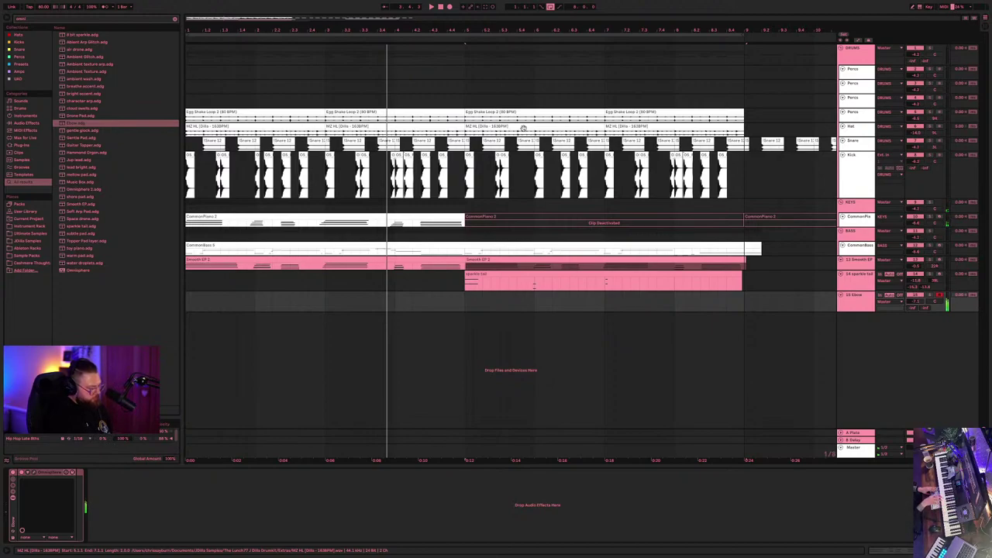
key(space)
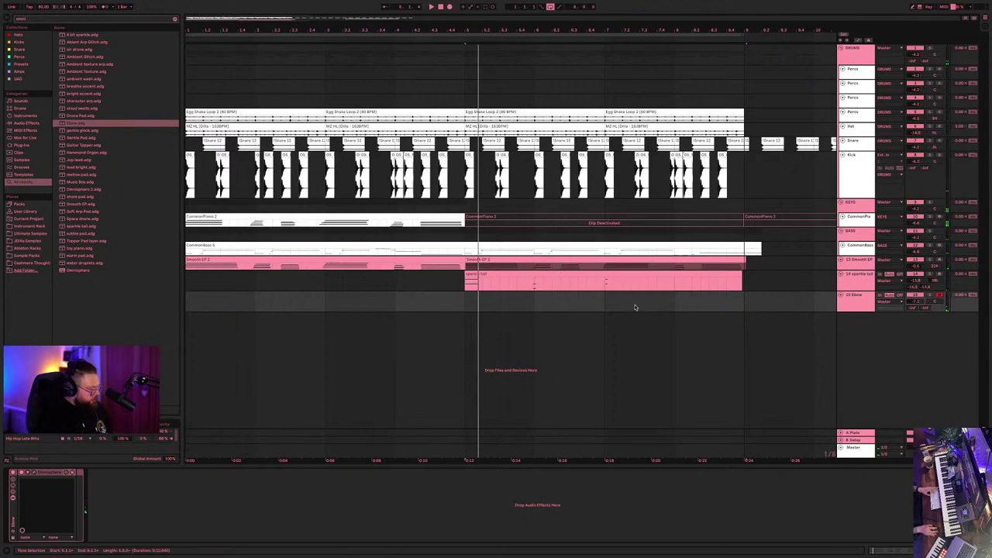
key(F9)
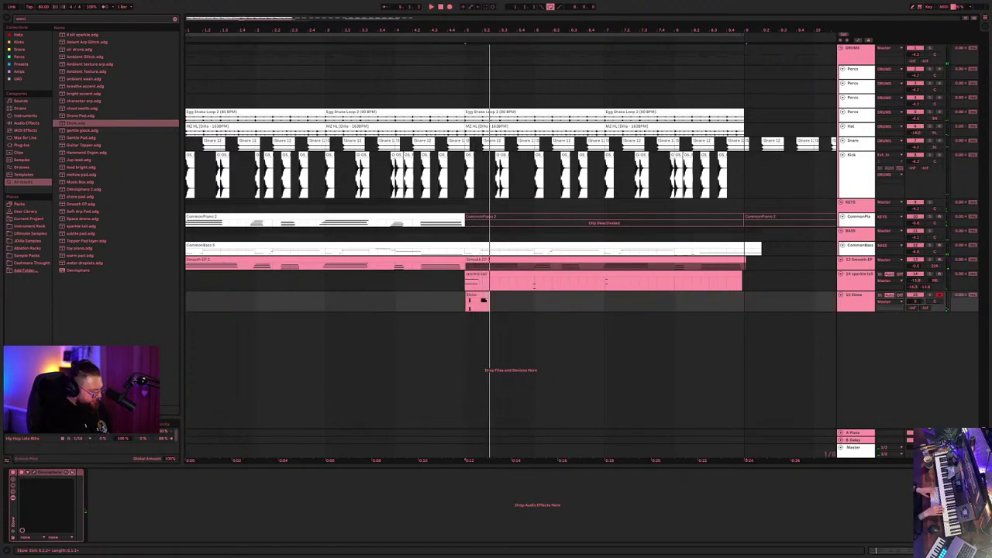
key(F9)
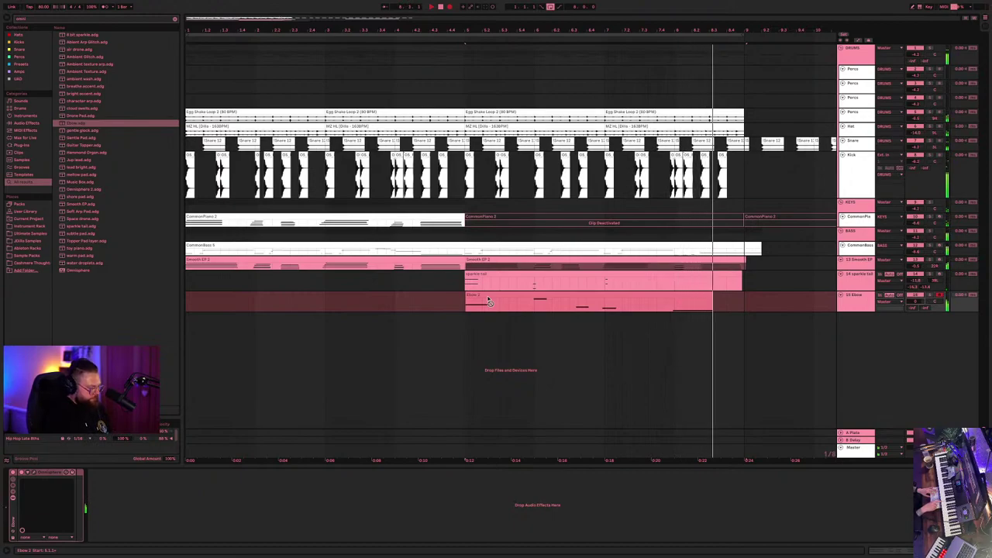
key(space)
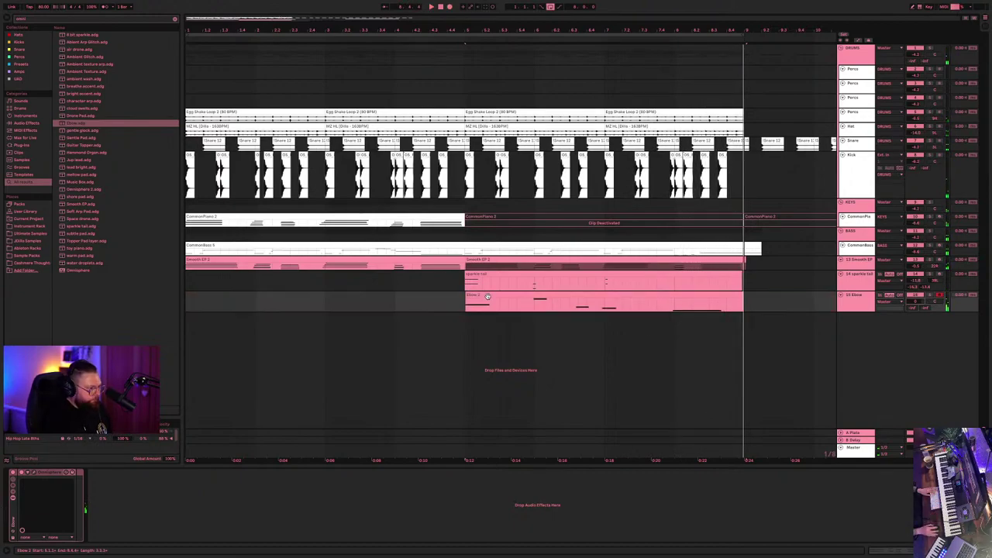
click(546, 296)
click(521, 294)
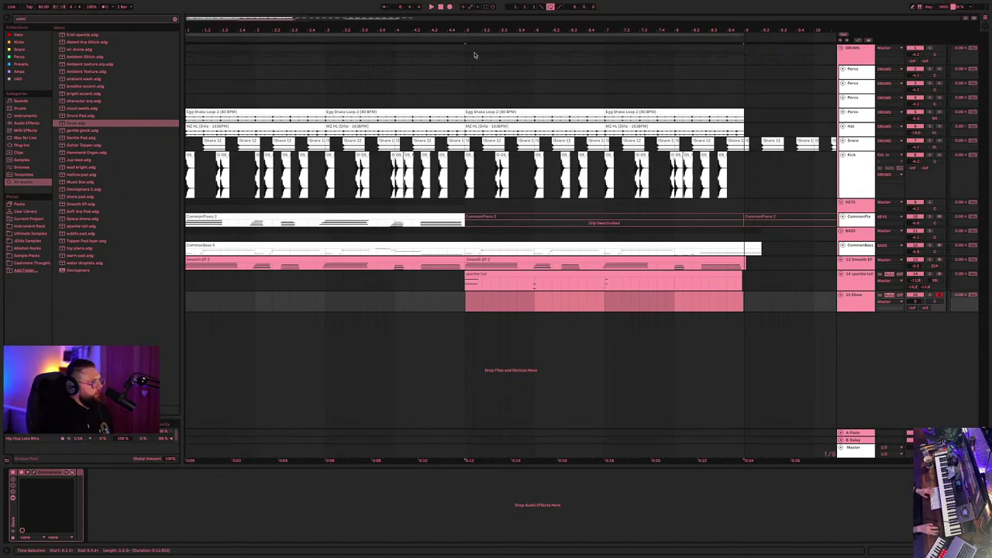
- Try recording an Ebow part from bar 1, and delete the recorded clip
click(439, 7)
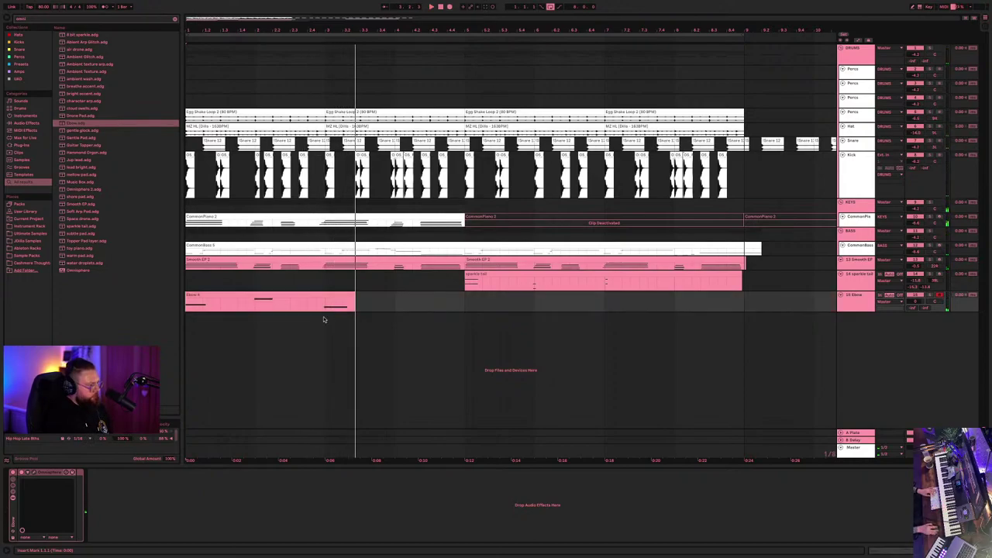
key(space)
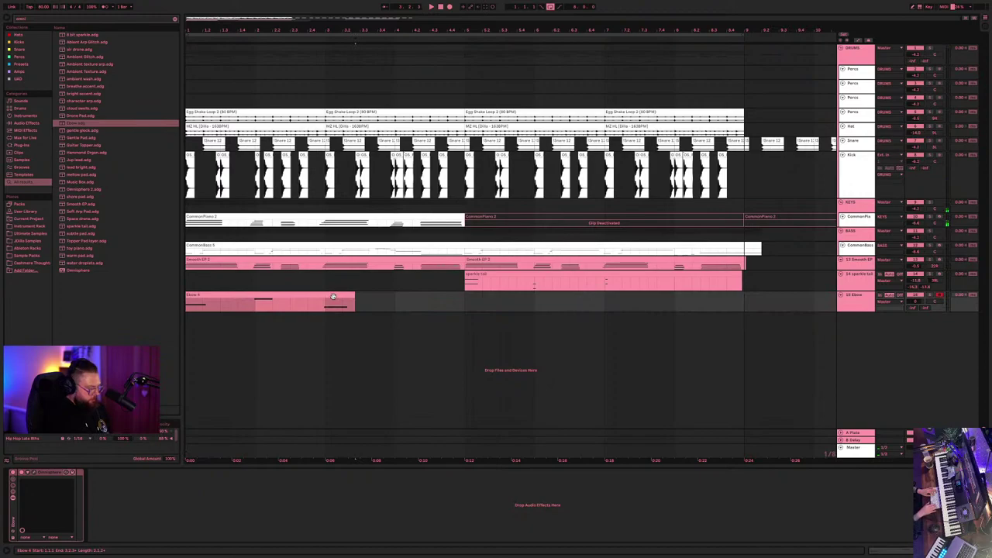
click(333, 298)
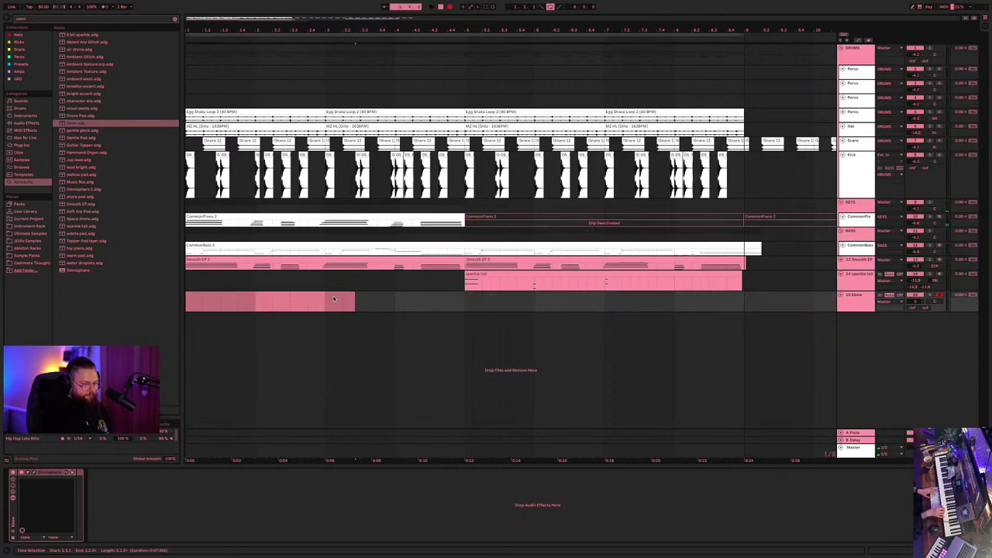
- Re-record the Ebow part over bars 1 to 8, lower its track volume to -14.5, pan it left and play it back
key(F9)
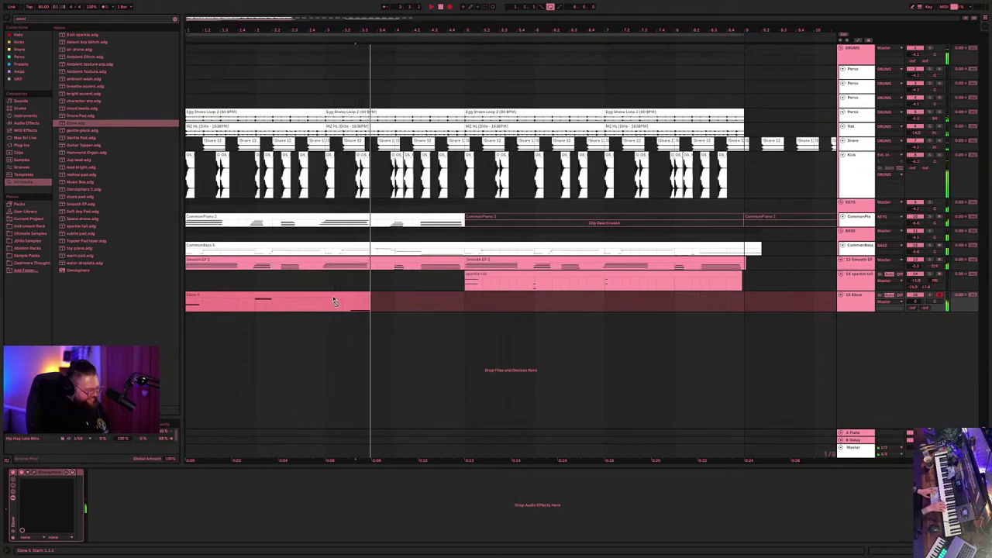
key(space)
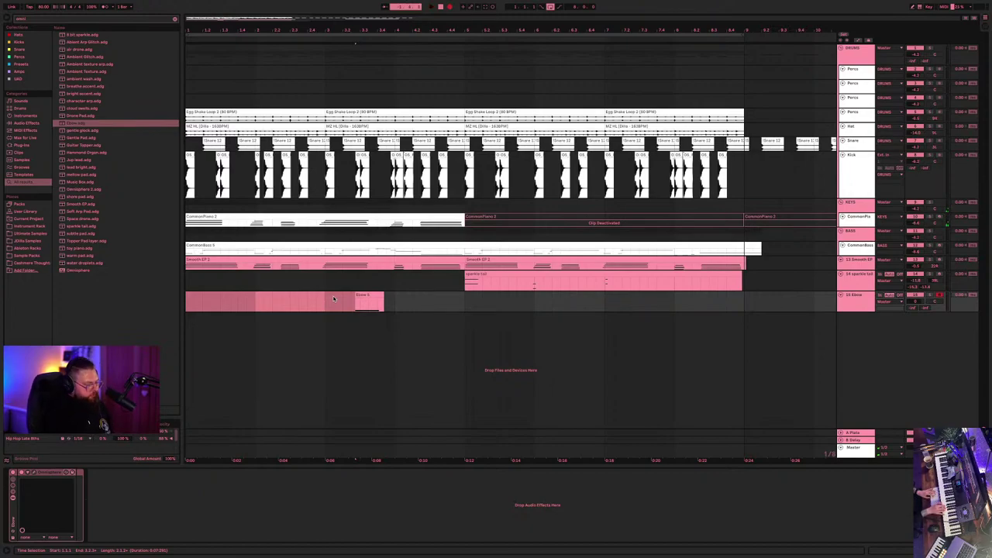
key(space)
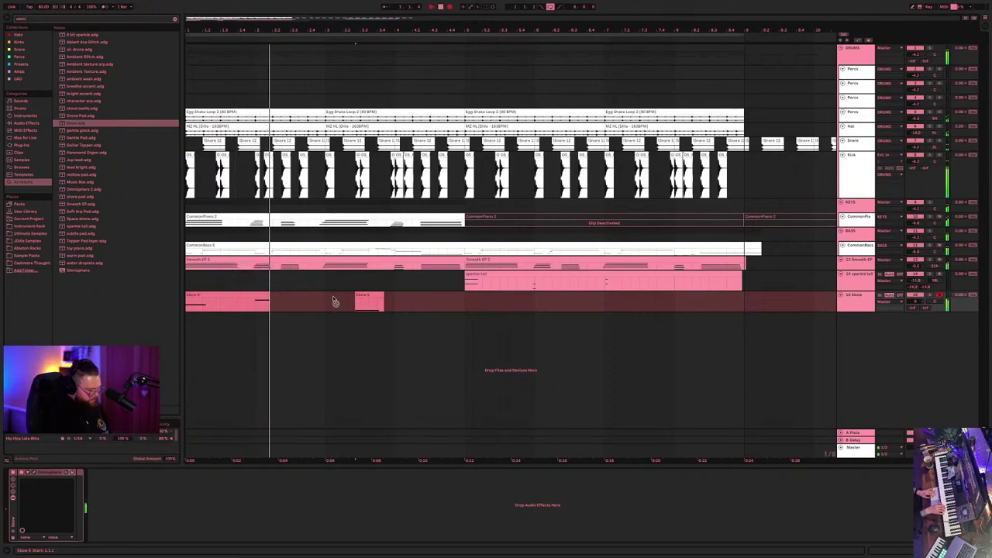
key(space)
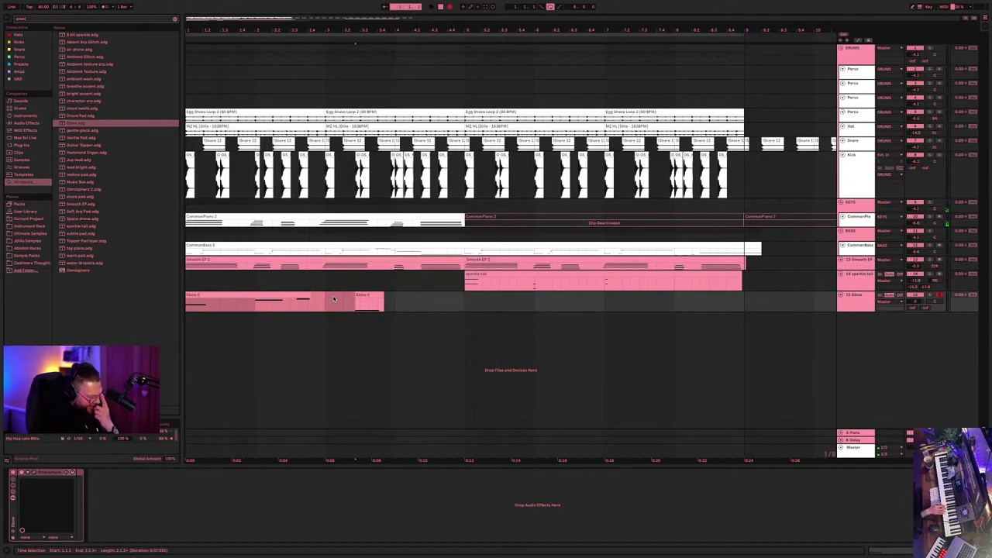
key(space)
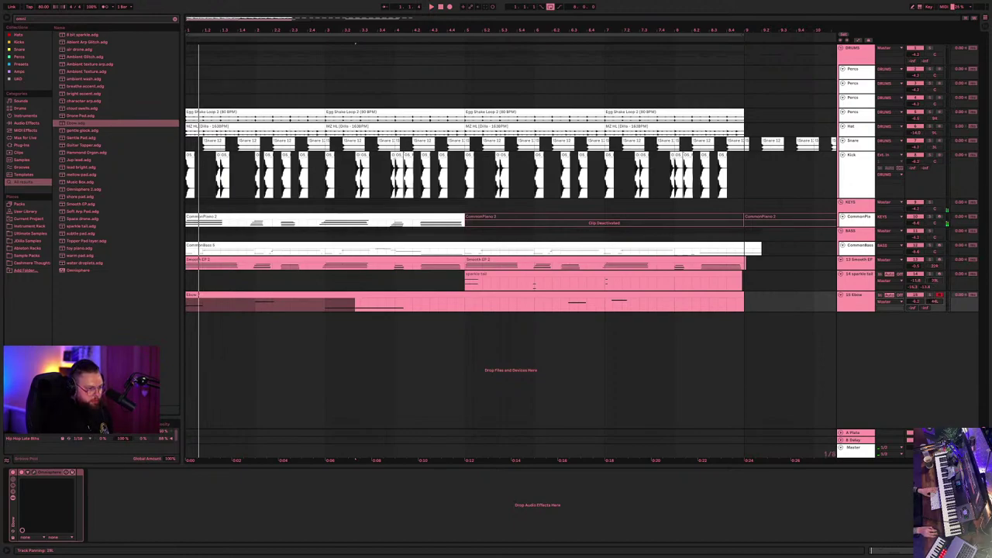
key(space)
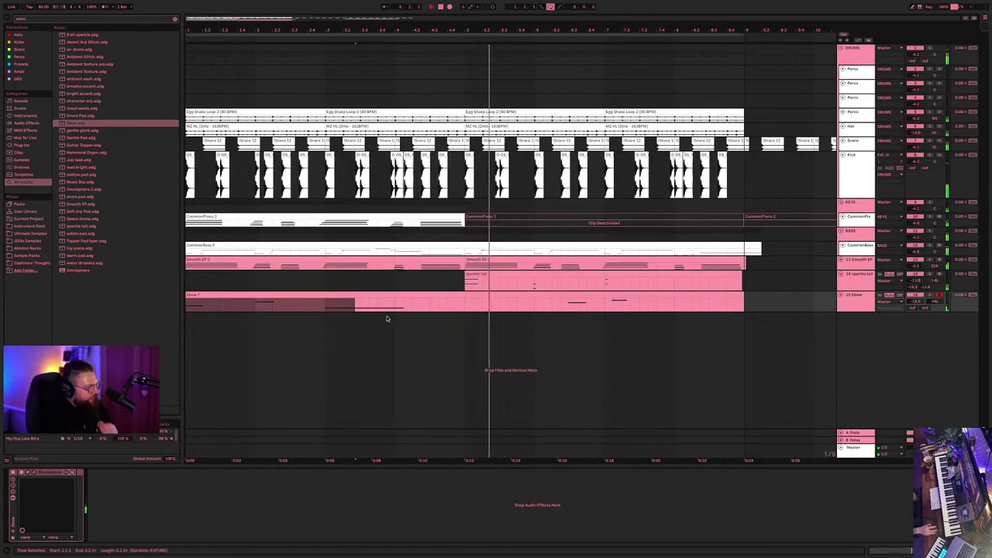
- Open the recorded Ebow clip's notes, reverse all of them and listen to the result
double_click(347, 295)
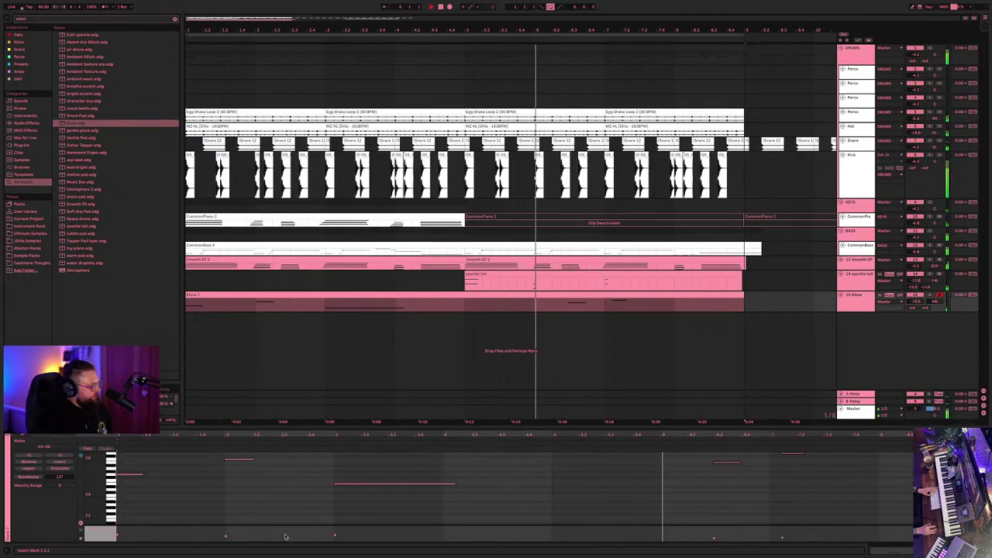
click(212, 512)
key(ctrl+a)
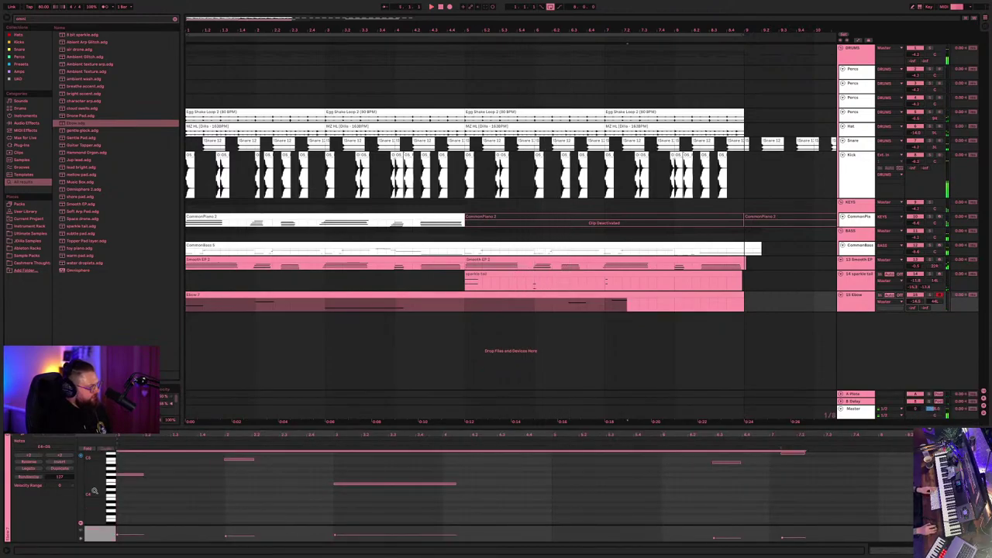
click(31, 463)
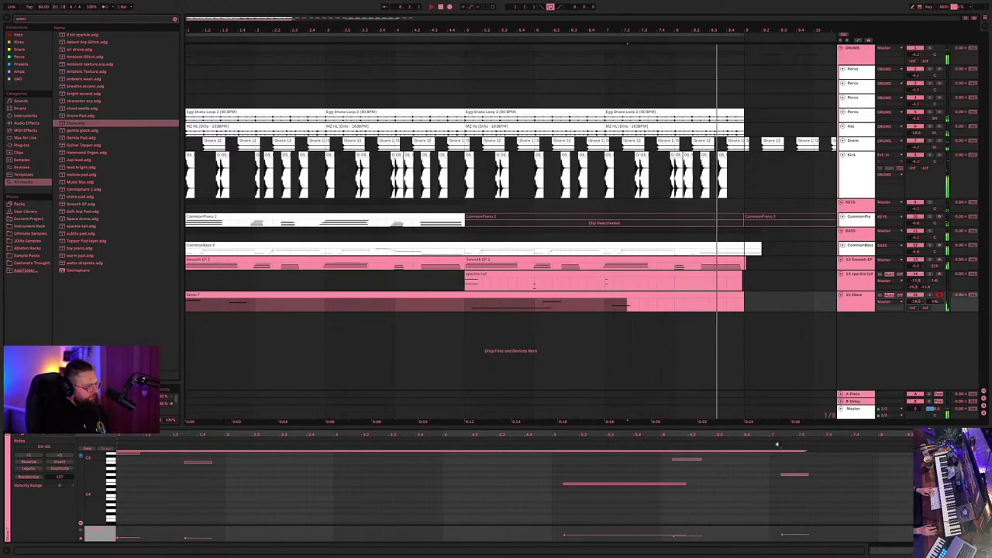
key(space)
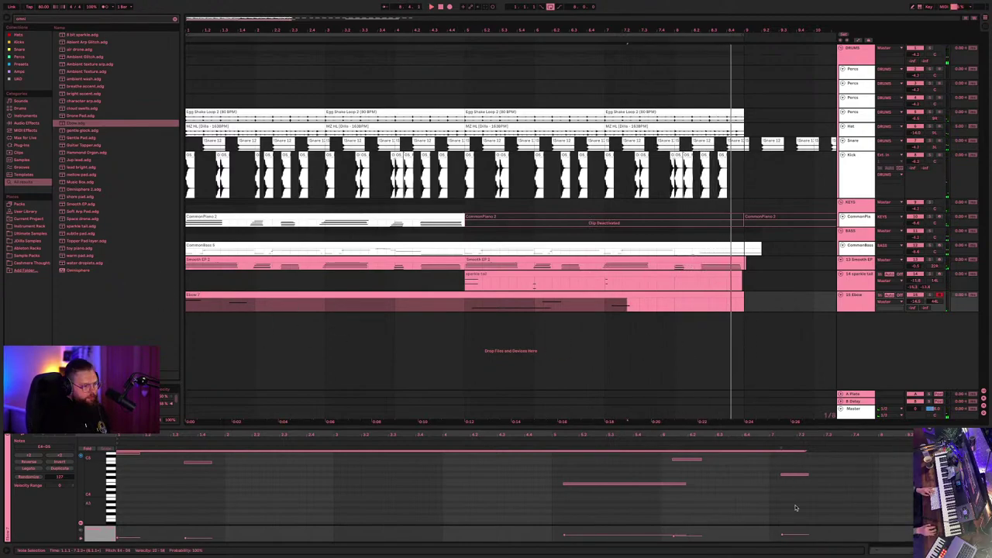
- Reverse only the last three notes of the Ebow clip and play the beat from the start
drag(825, 504, 547, 453)
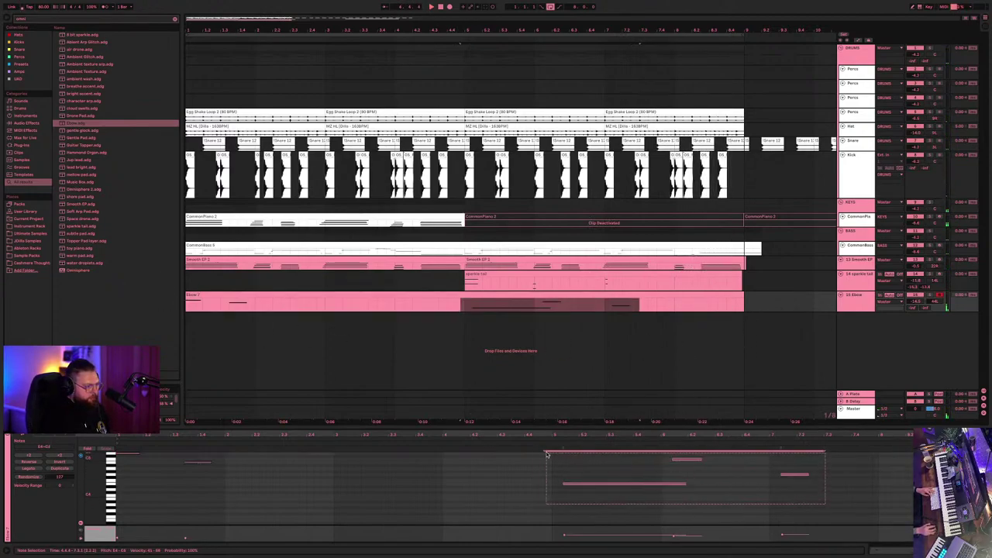
click(29, 463)
key(space)
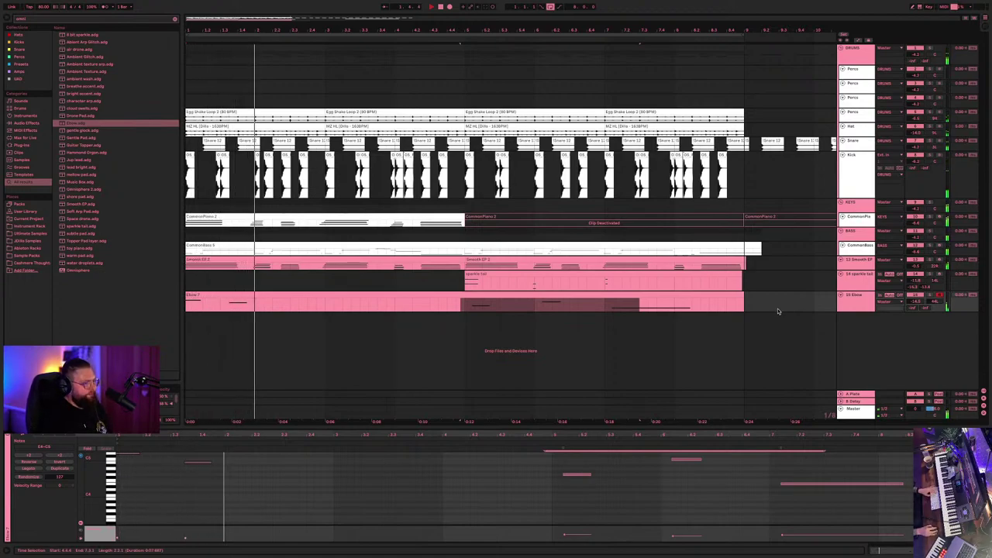
- Duplicate the clips from bar 5 onward across all tracks and move the copies to start at bar 9
drag(763, 308, 466, 112)
key(ctrl+d)
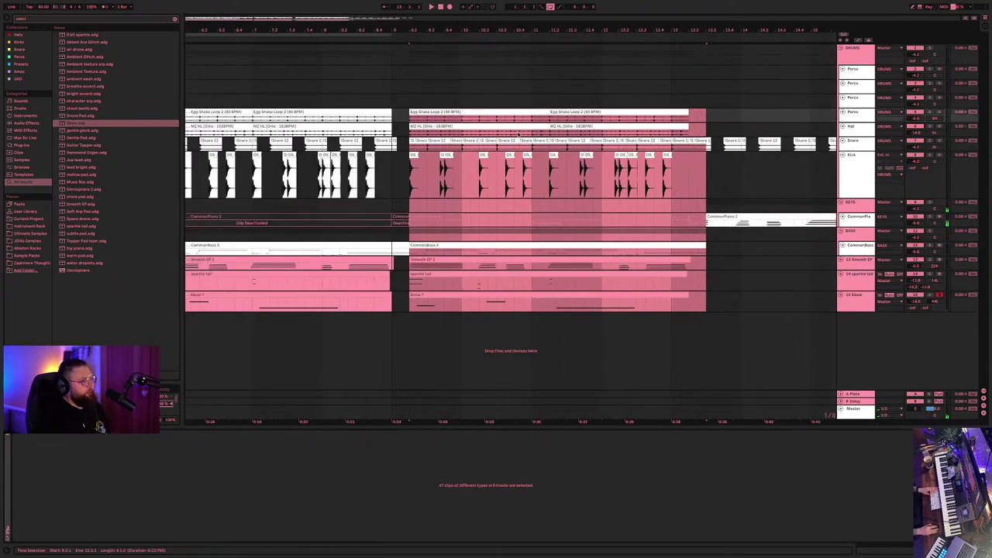
click(703, 336)
drag(697, 310, 402, 113)
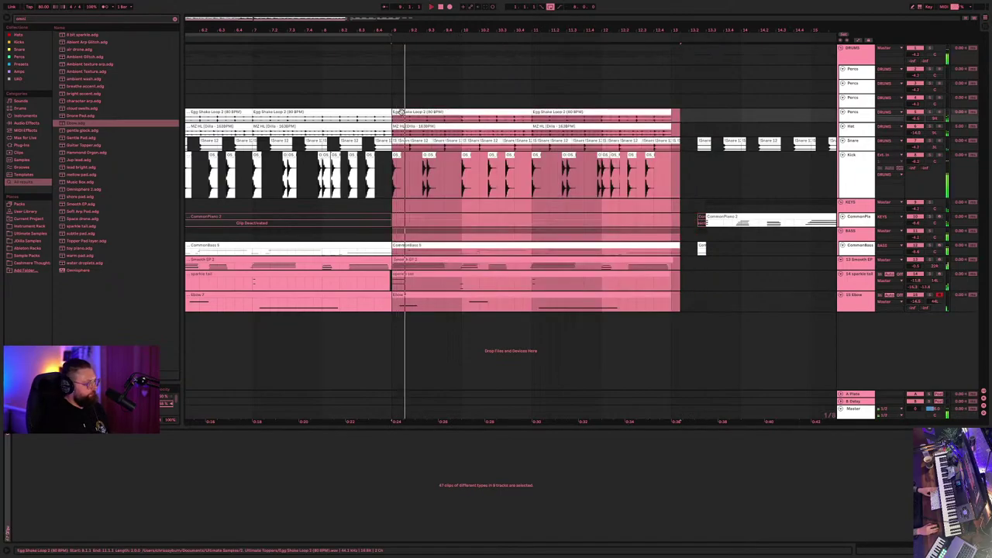
- Delete the duplicated Ebow clip at bar 9 and lengthen the original clip's last note to nearly the end of bar 8
click(567, 306)
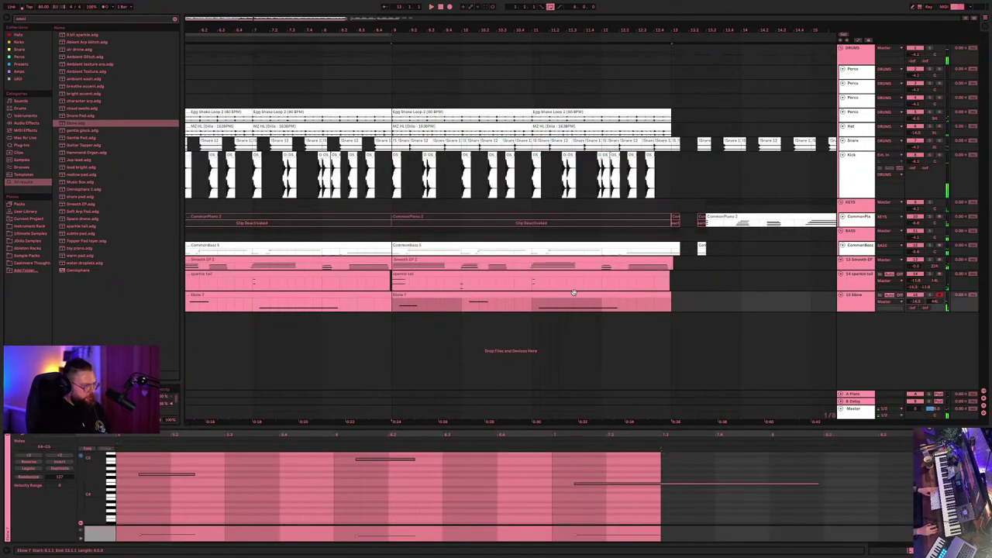
click(573, 295)
click(380, 294)
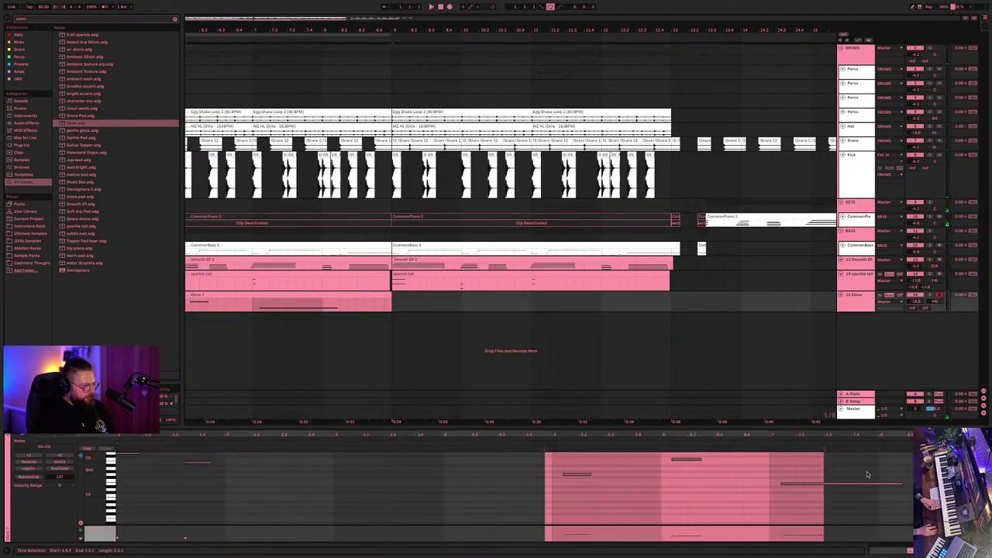
click(901, 483)
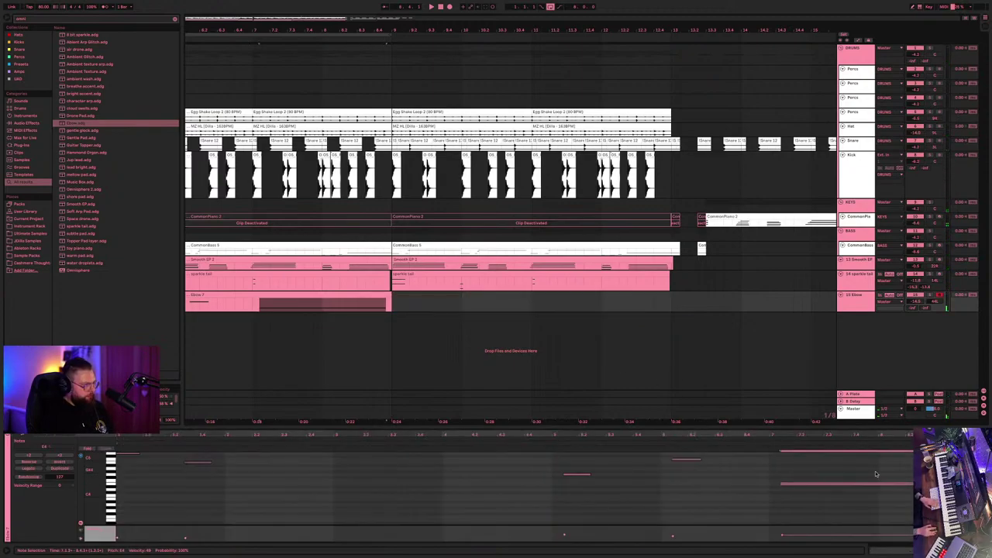
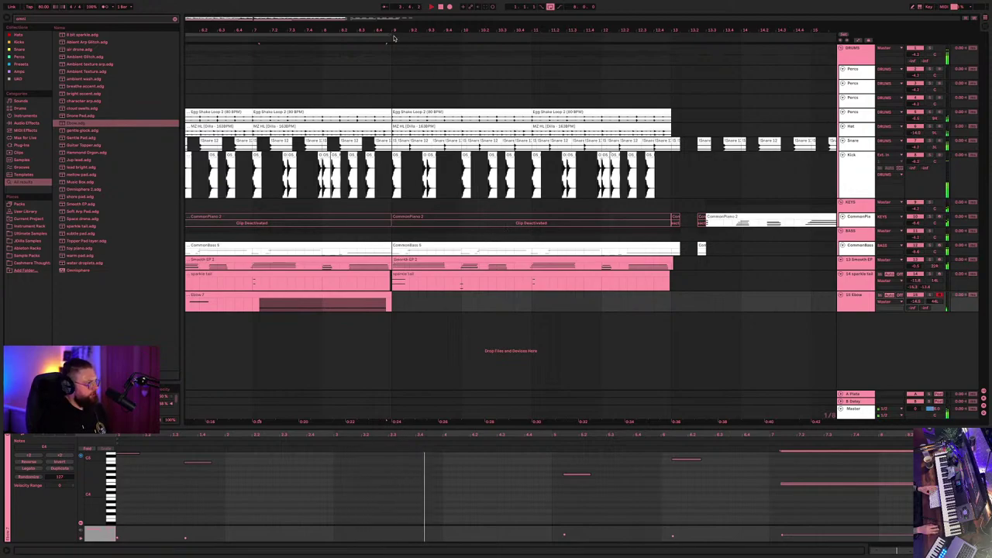
- Extend the playback loop to 12 bars and raise the Smooth EP track's volume to 0 dB
drag(390, 34, 665, 61)
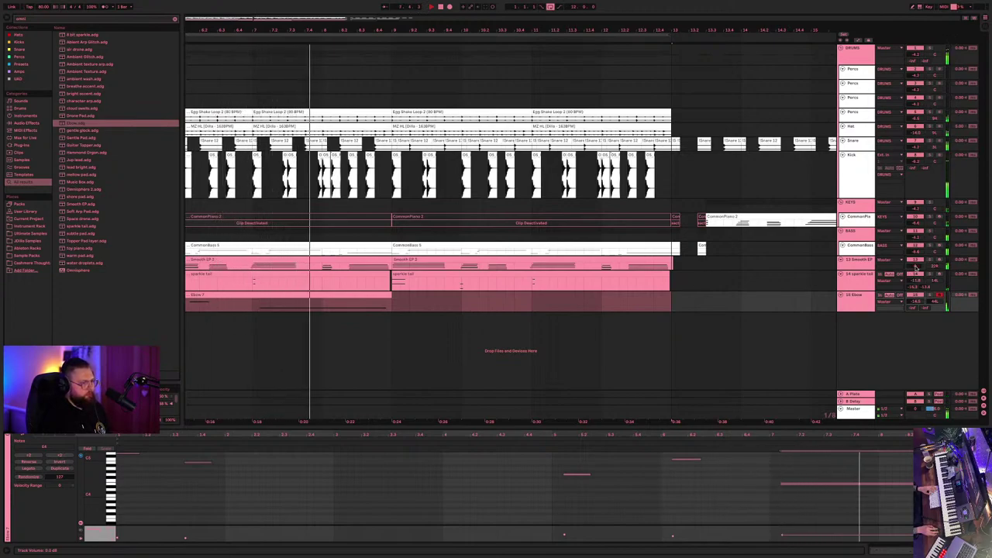
click(855, 269)
click(855, 269)
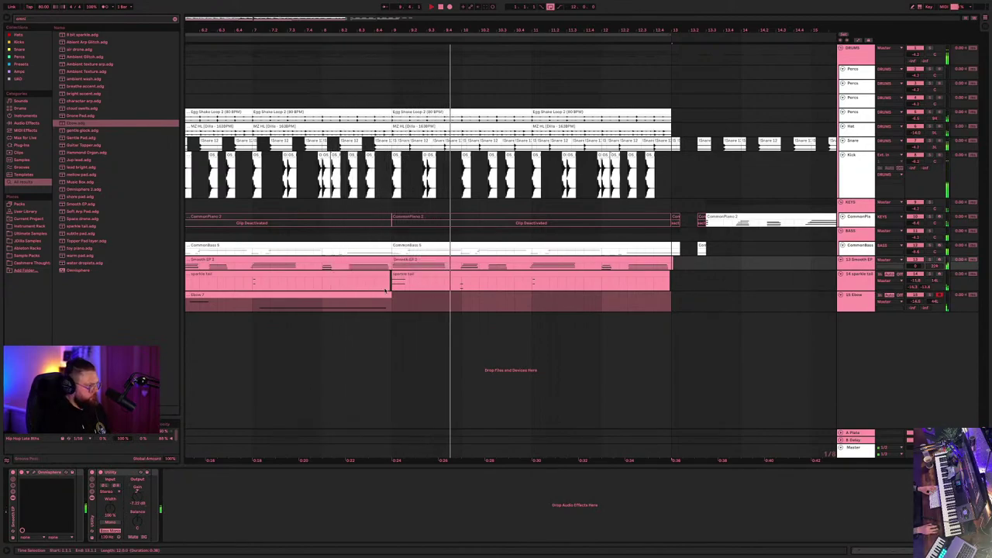
key(space)
- Make the Smooth EP clips from bar 5 to bar 13 one clip, and lengthen bar 8's final chord to reach bar 9
click(374, 261)
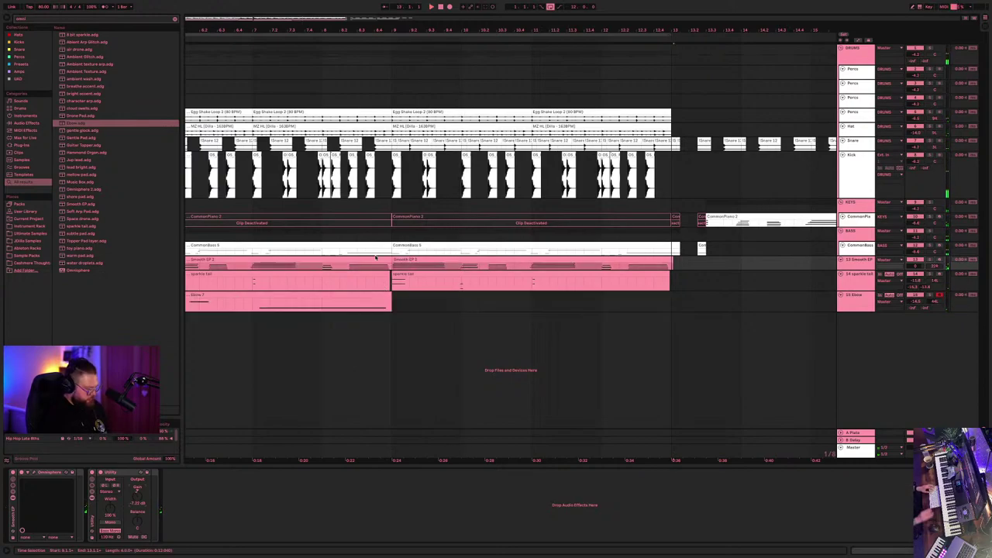
click(378, 265)
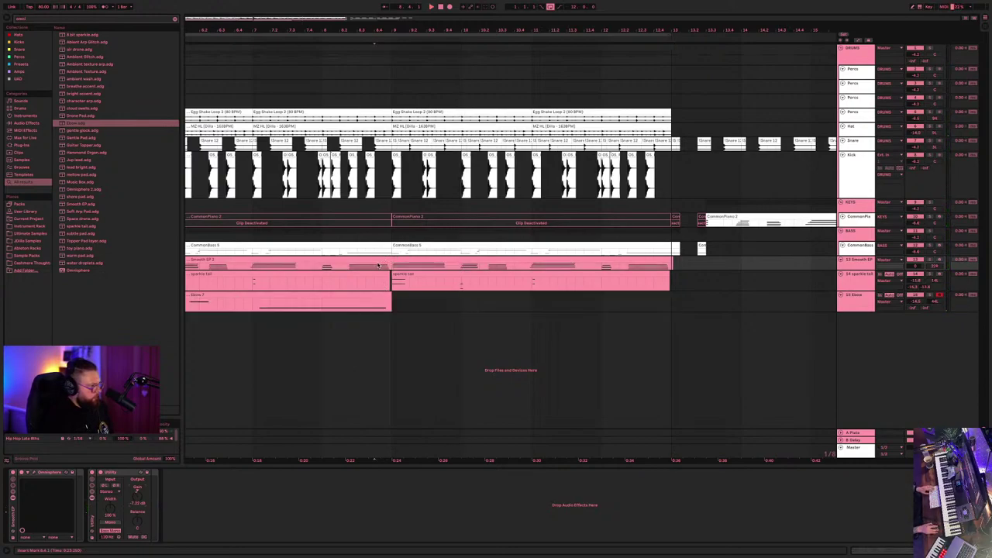
double_click(390, 265)
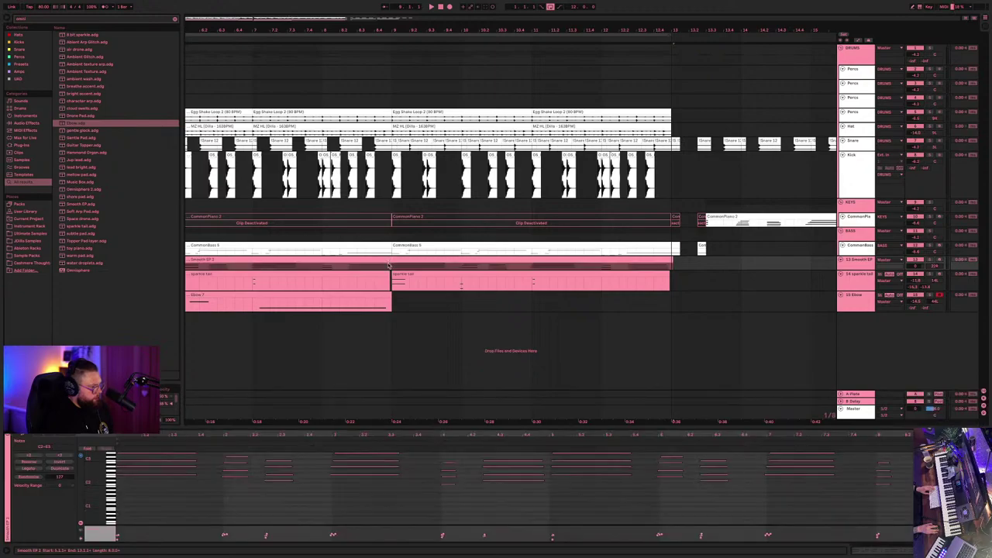
drag(545, 492, 546, 461)
click(545, 461)
key(space)
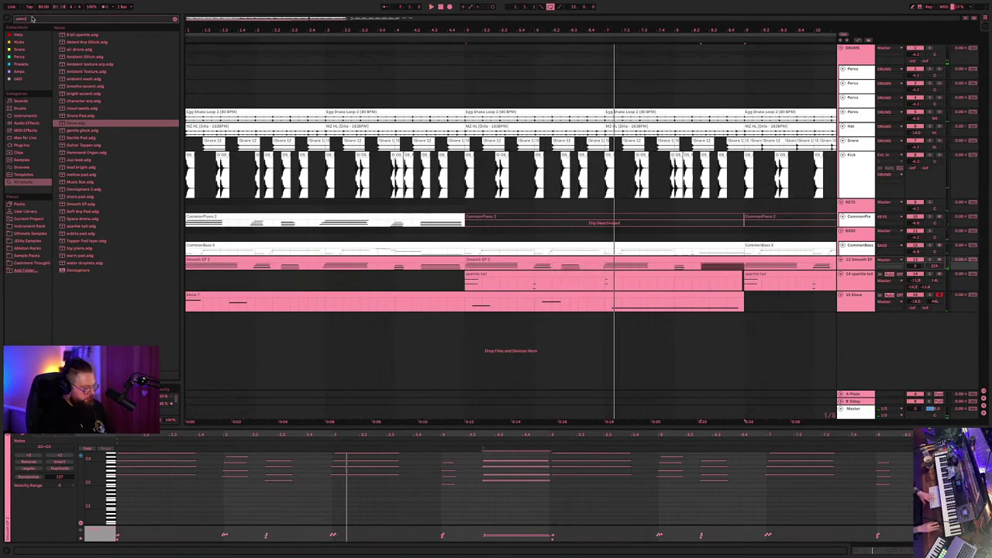
- Clear the browser search and show the Percs collection
key(BackSpace)
key(BackSpace)
key(BackSpace)
key(BackSpace)
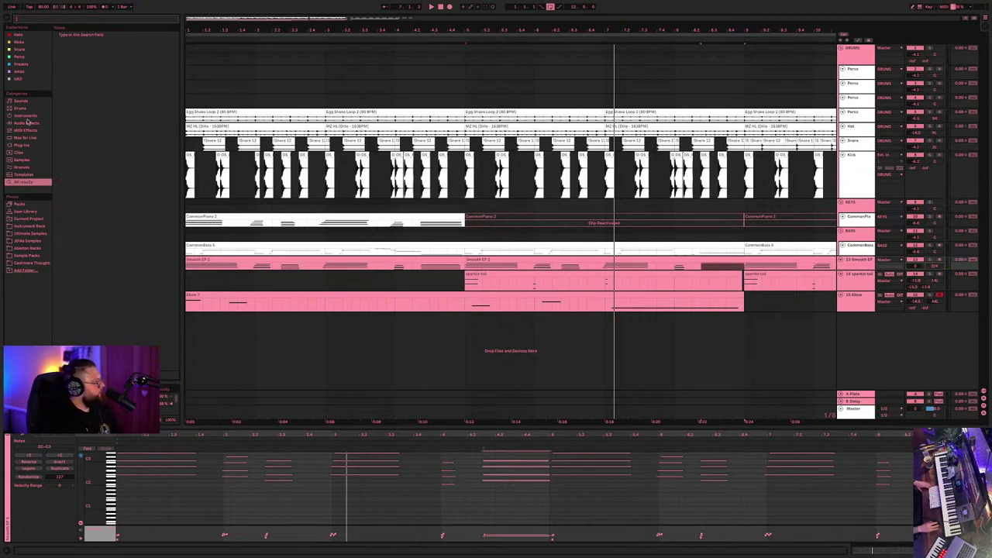
click(20, 50)
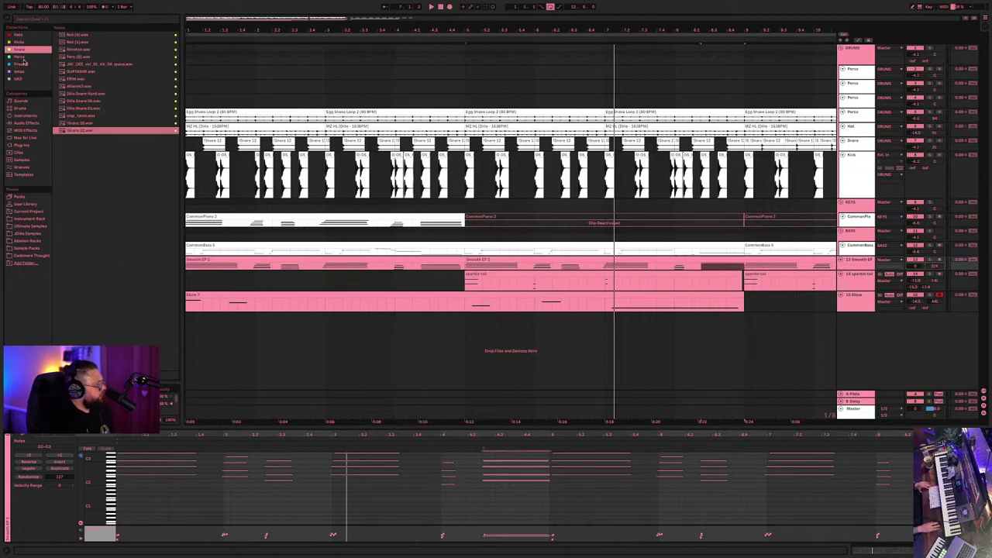
click(24, 57)
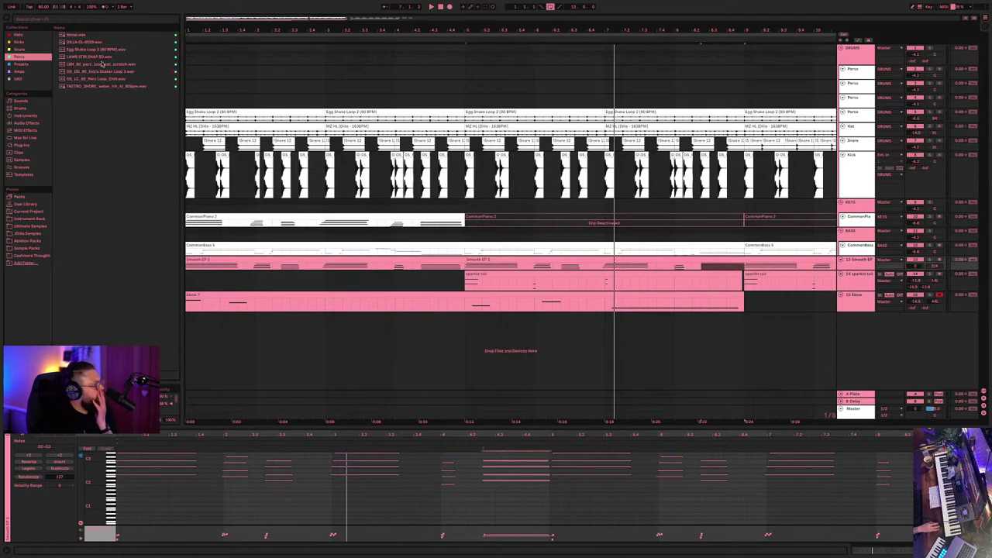
- Audition the percussion loops and place TAETRO_SHORE_water_hit_hi_80bpm.wav at bar 1 on the empty Percs track above the egg shake loop
click(103, 87)
click(106, 72)
click(106, 80)
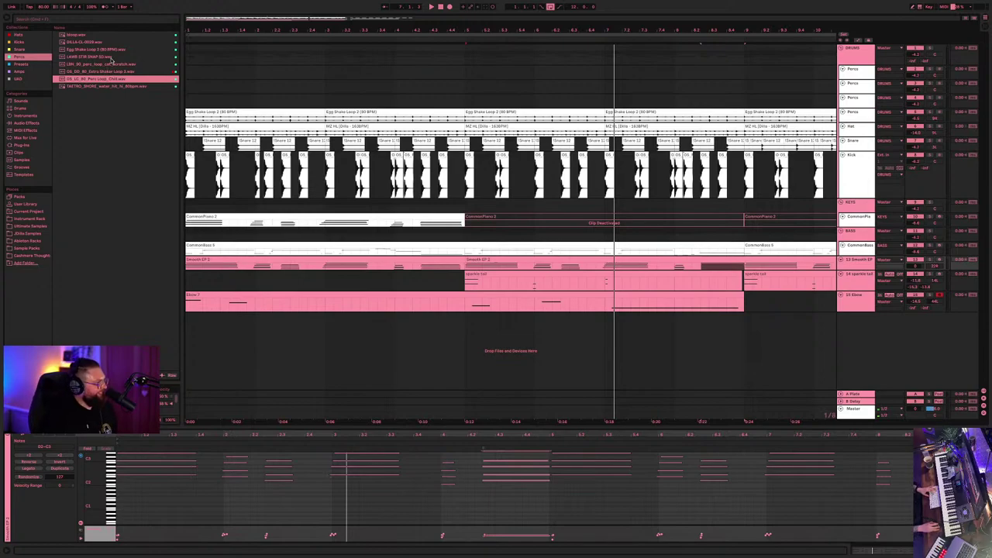
click(96, 86)
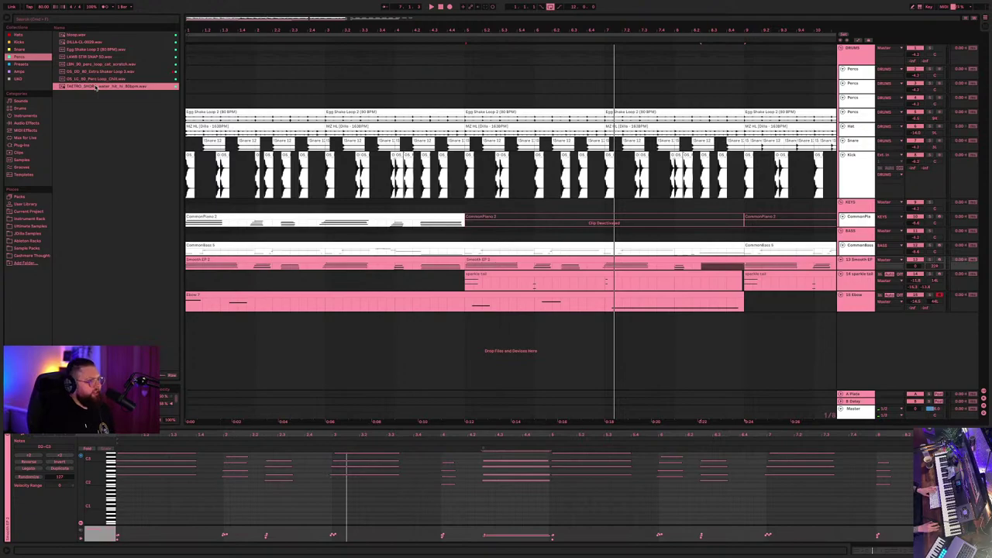
drag(97, 86, 241, 99)
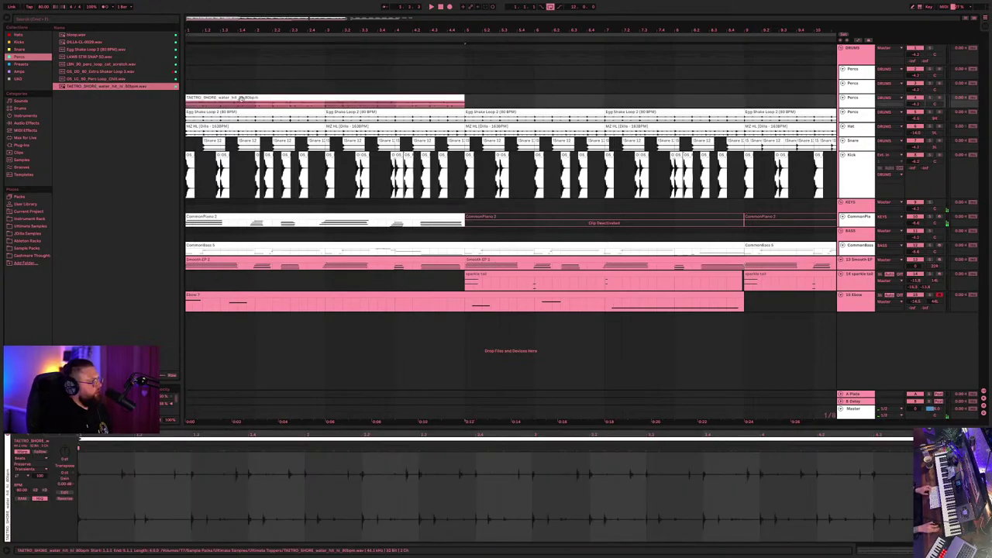
- Search the browser's Grooves for "cal", apply Calypso Accent 16ths.agr to the hat clip at bar 1, and play it back
click(87, 21)
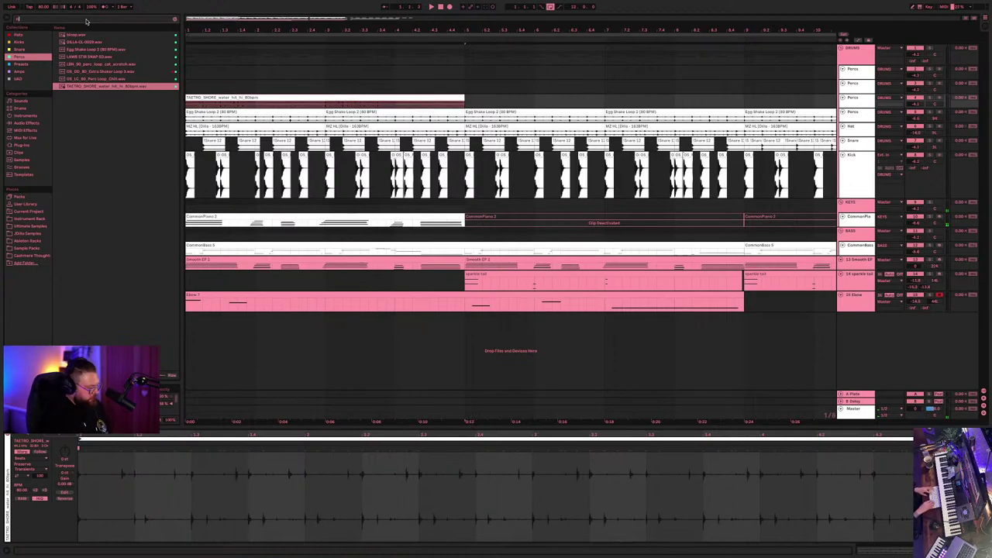
text(cu)
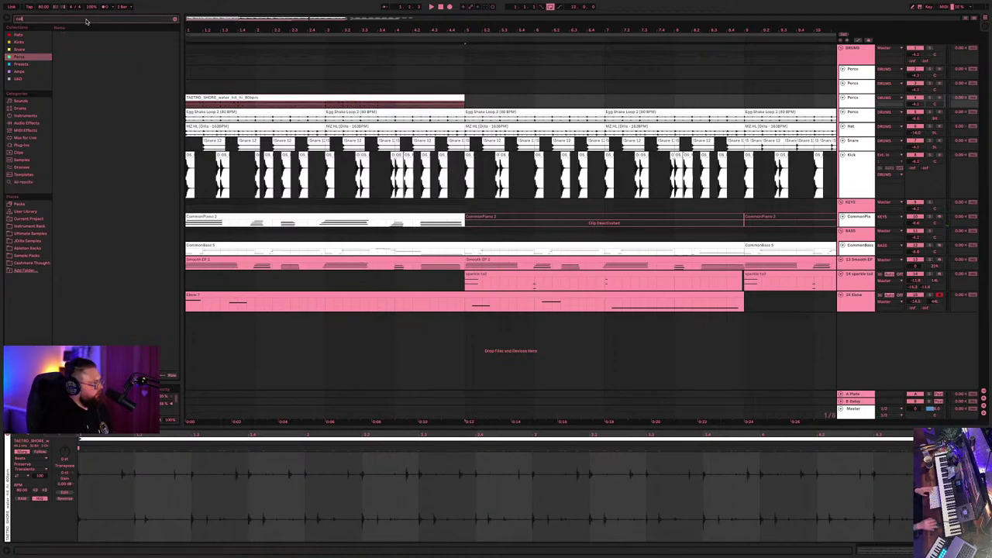
click(23, 167)
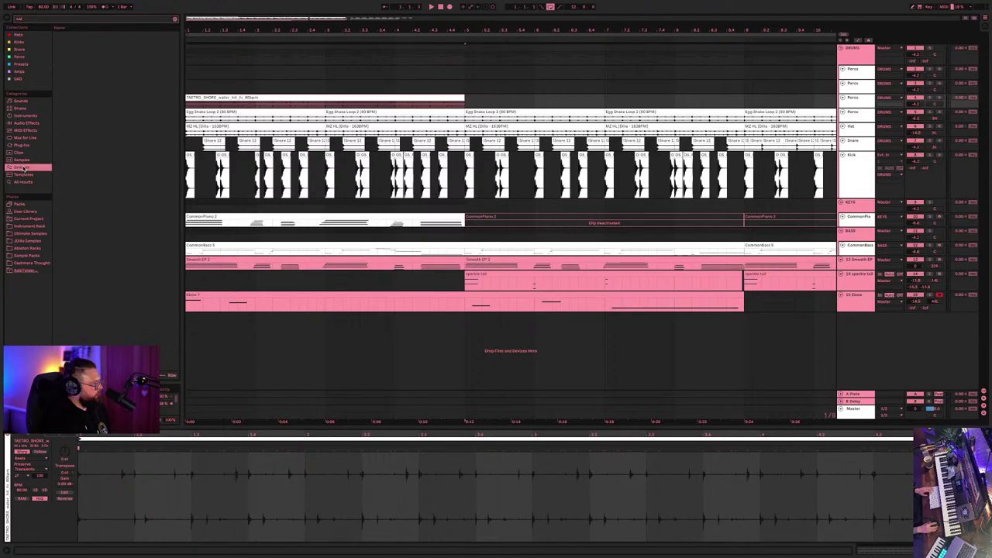
mouse_move(84, 35)
mouse_down()
mouse_move(233, 124)
mouse_move(191, 126)
mouse_up()
key(space)
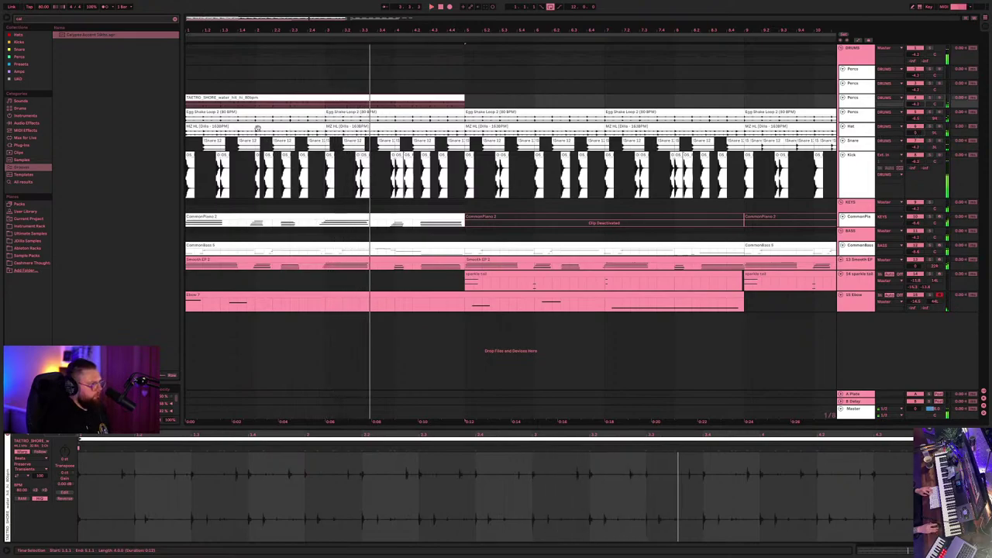
- Repeat the two-bar MZ HL hat clip from bar 1 along the Hat track and listen to the pattern
click(255, 126)
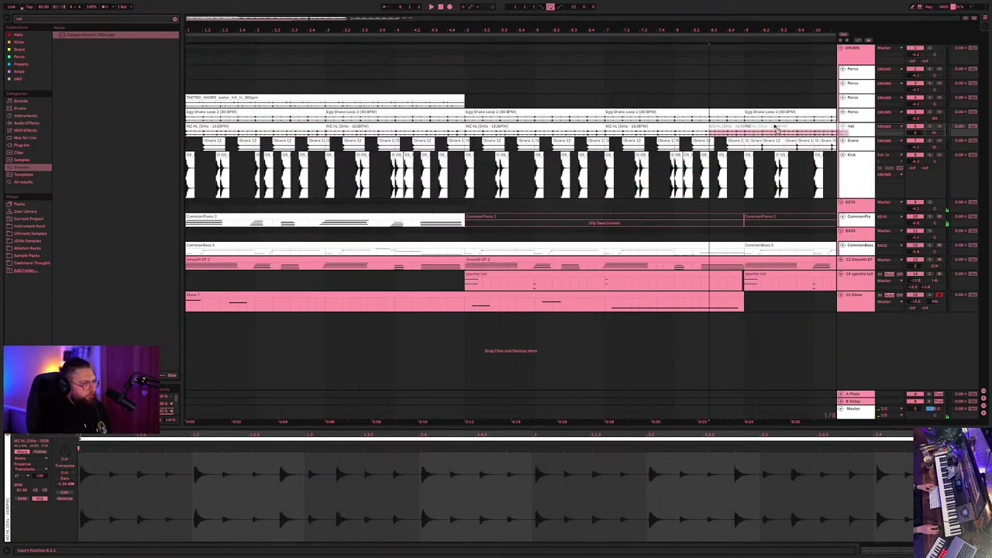
mouse_move(743, 131)
mouse_down()
mouse_move(815, 127)
mouse_move(534, 128)
mouse_up()
key(ctrl+d)
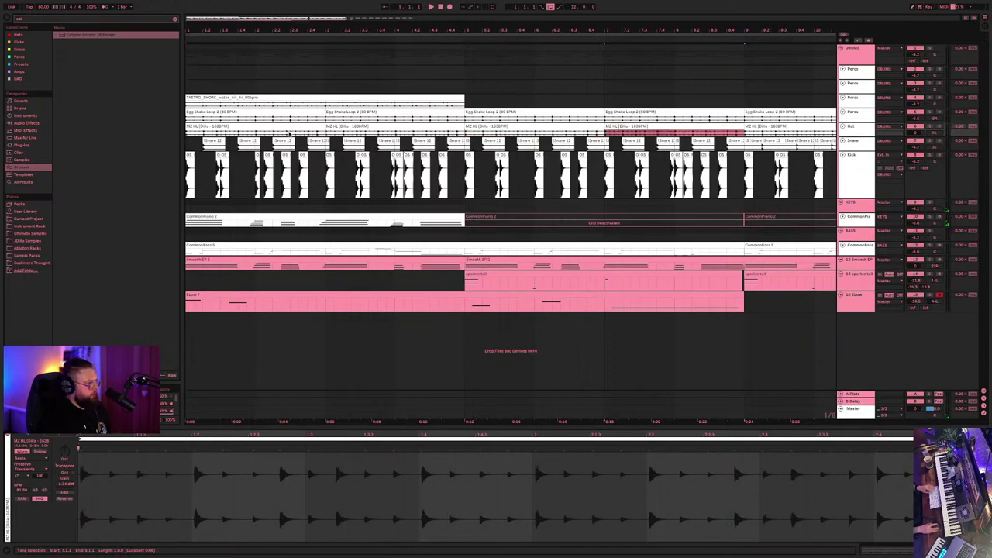
click(232, 125)
key(space)
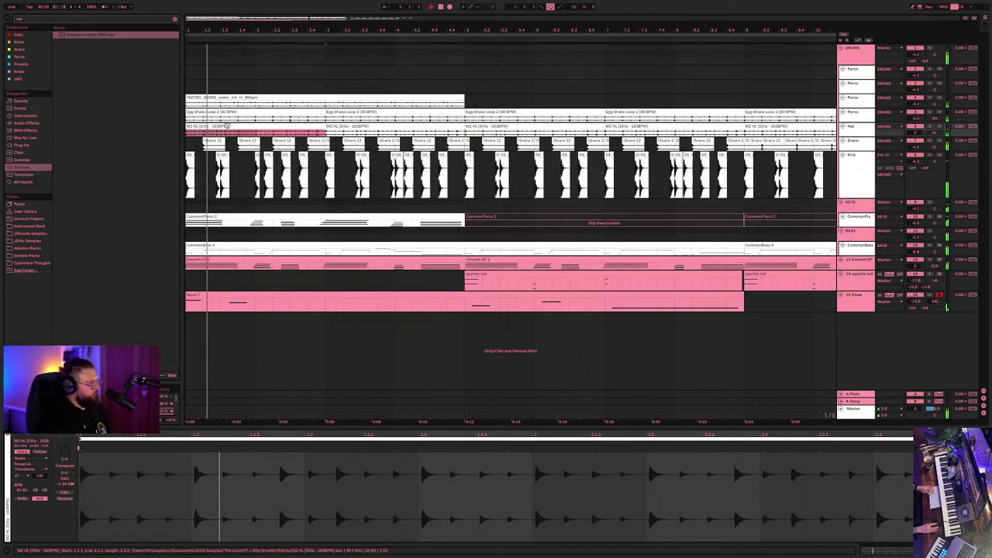
key(ctrl+z)
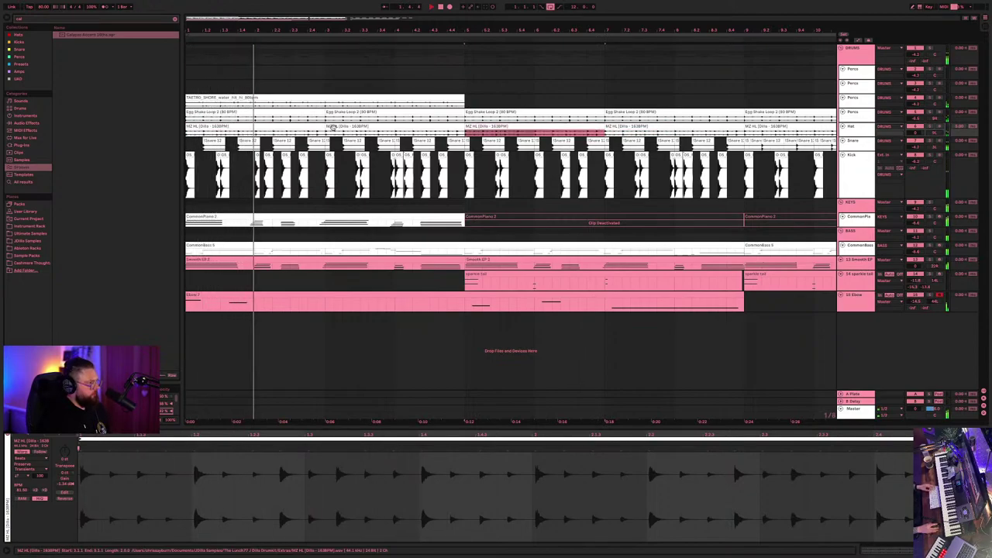
click(338, 128)
click(203, 126)
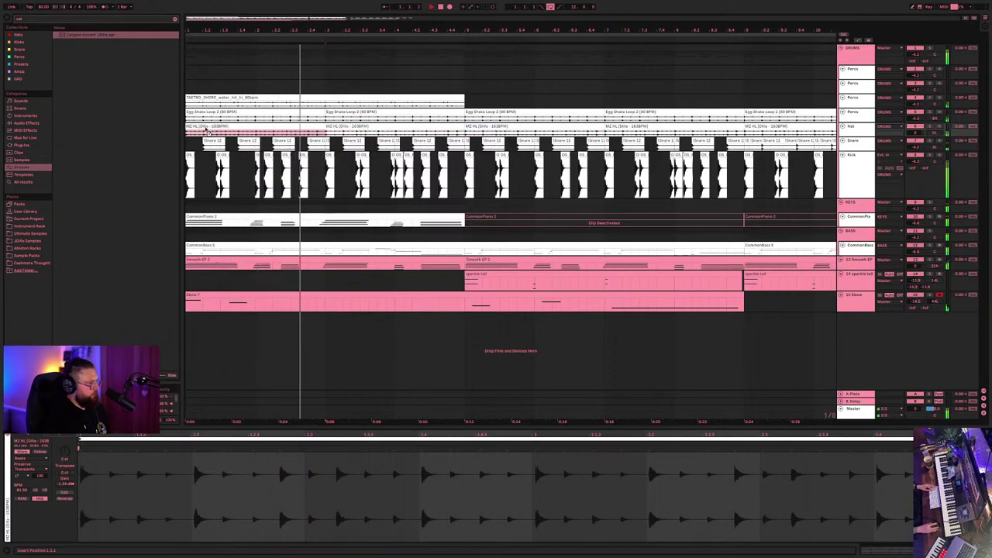
- Lower the Hat track's volume slightly and replace its clip from bar 7 to bar 9 with a copy of the bar 5 clip
click(482, 126)
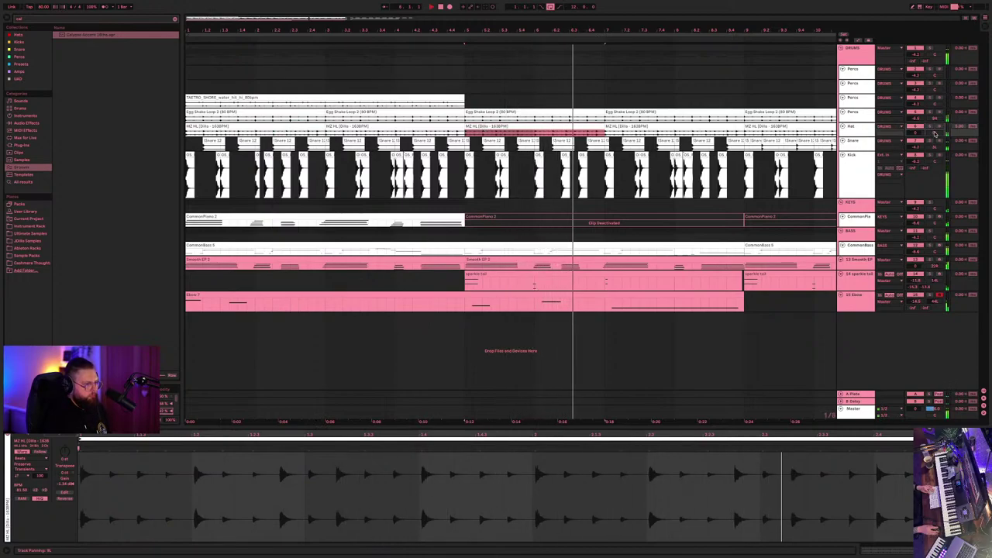
click(918, 133)
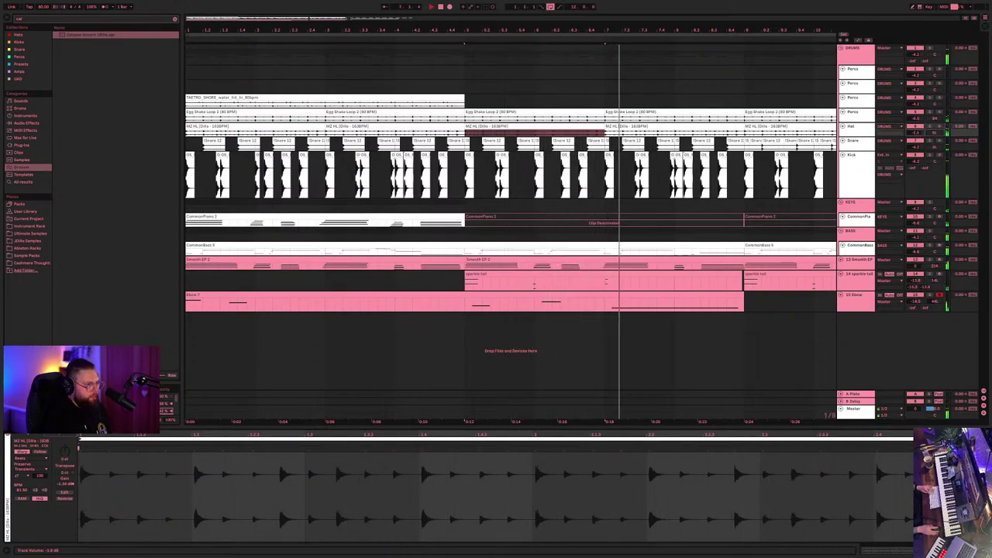
click(674, 131)
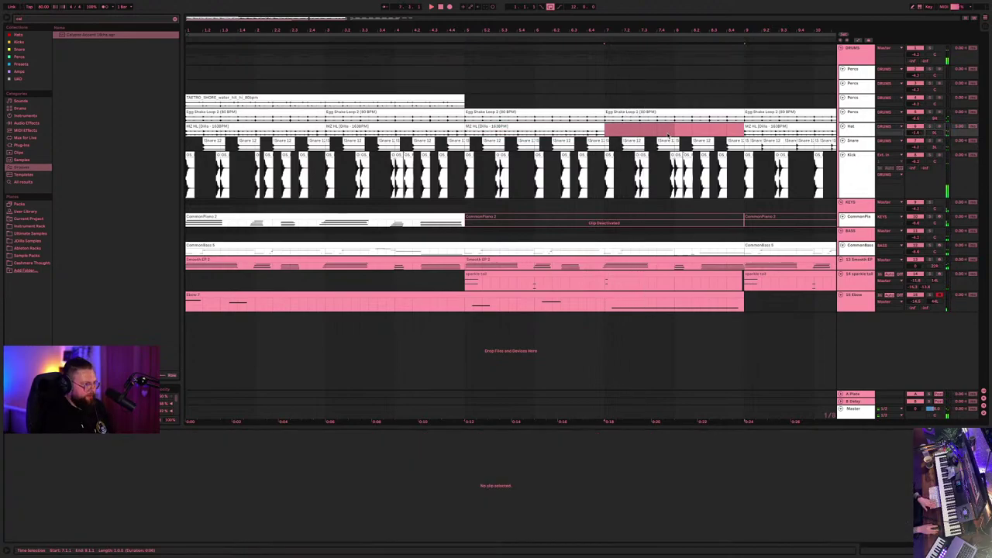
click(738, 128)
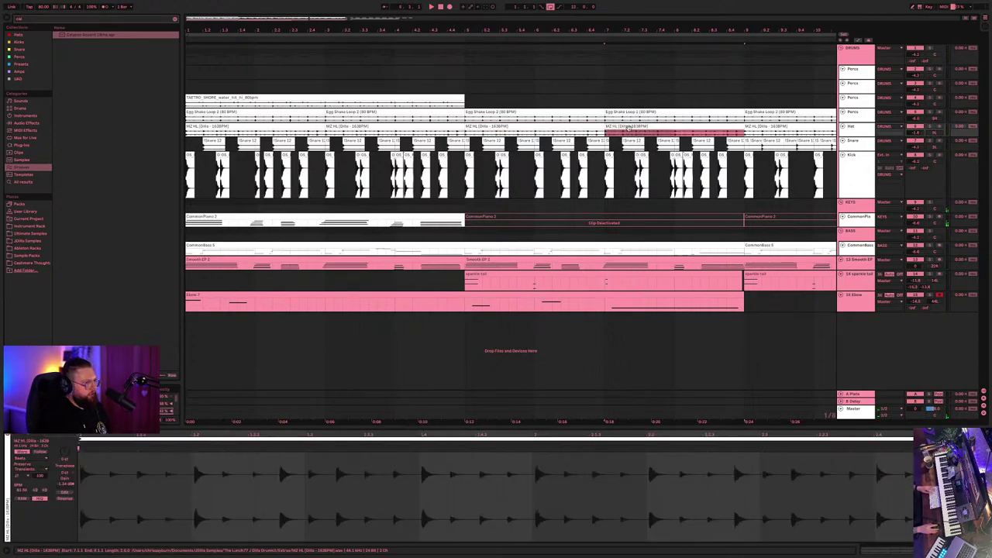
- Save the set and duplicate the TAETRO_SHORE water hit loop twice so it runs to bar 13
key(ctrl+s)
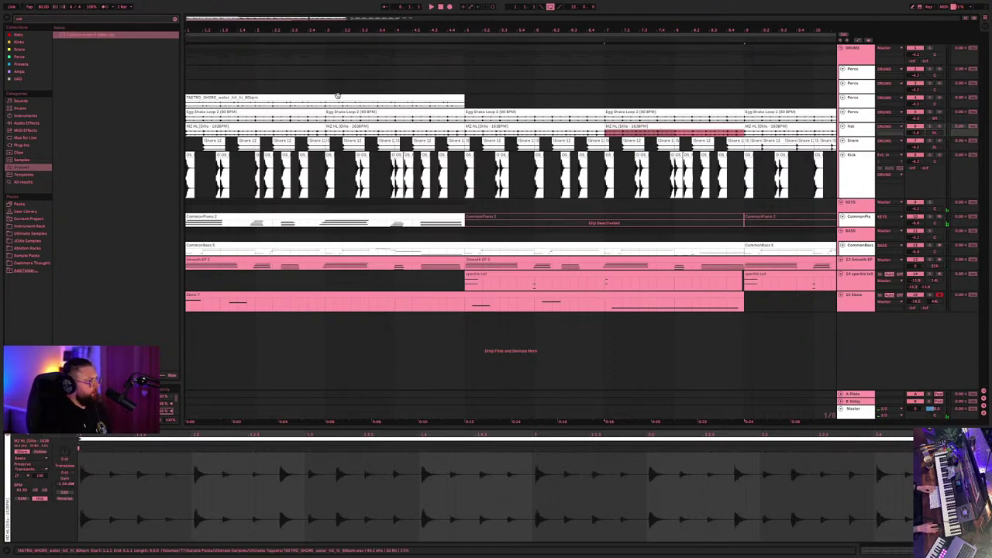
click(338, 96)
key(ctrl+d)
key(ctrl+d)
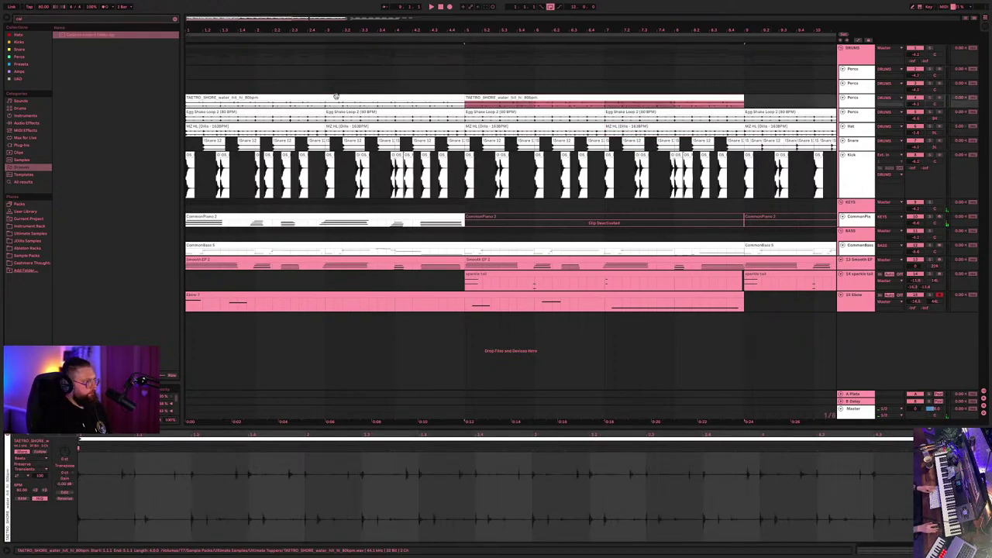
scroll(297, 165, left, 5)
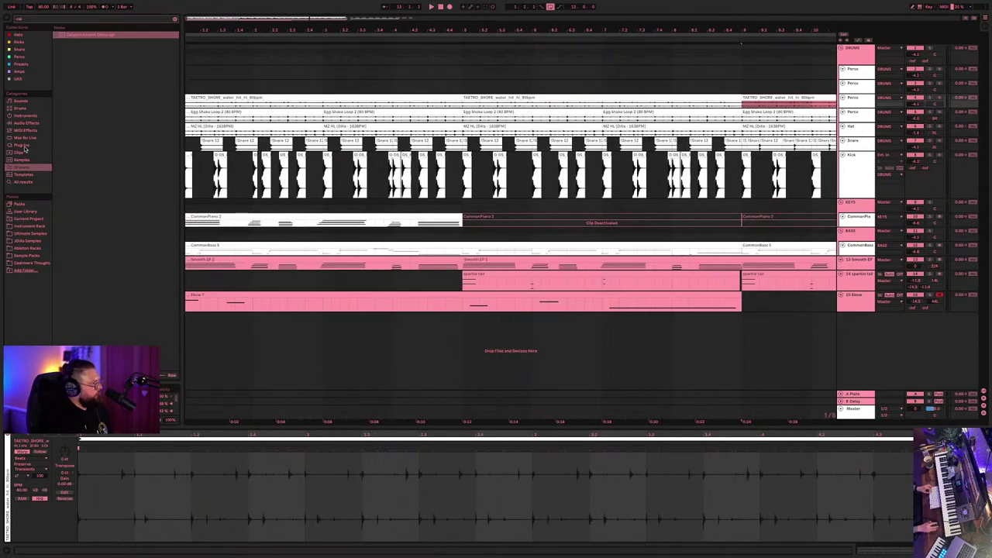
- Clear the groove search from the browser and show the Percs collection
click(21, 146)
click(22, 167)
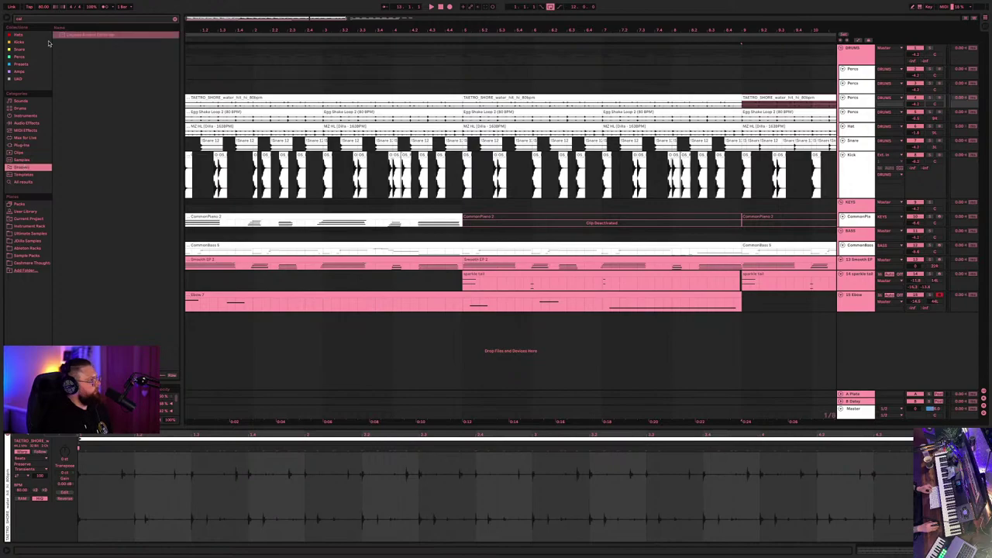
click(175, 20)
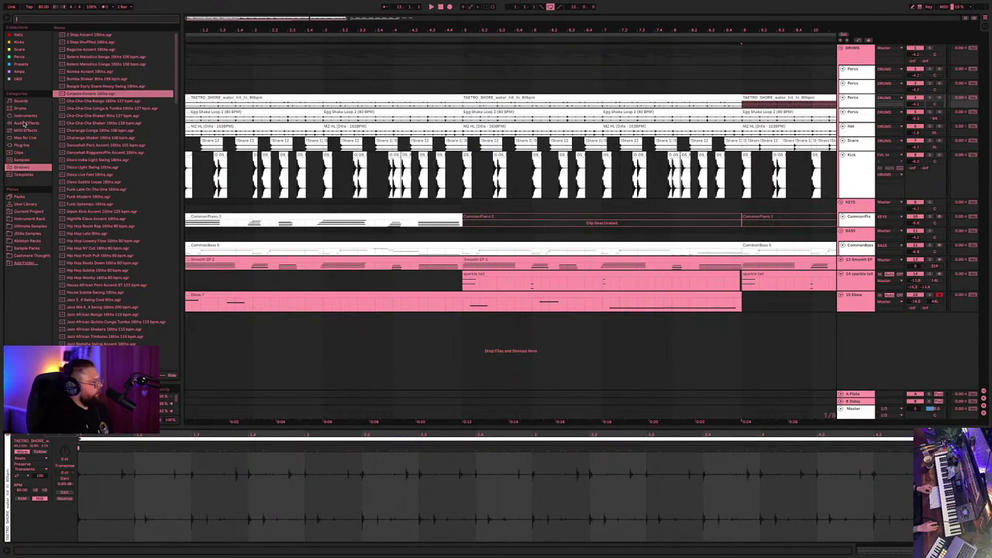
click(23, 65)
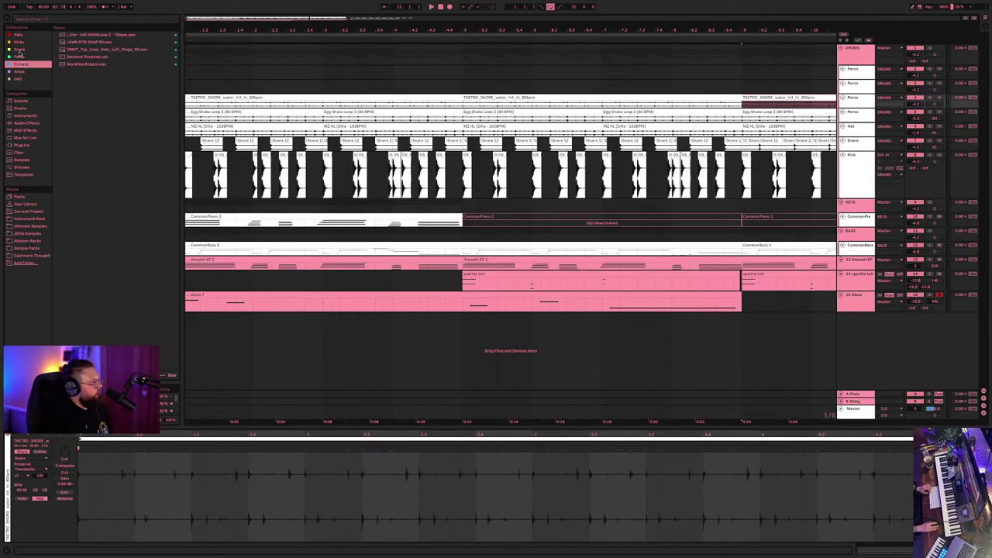
click(19, 56)
- Audition the samples in the Percs collection, including the cat scratch, water hit and Egg Shake loops
click(81, 63)
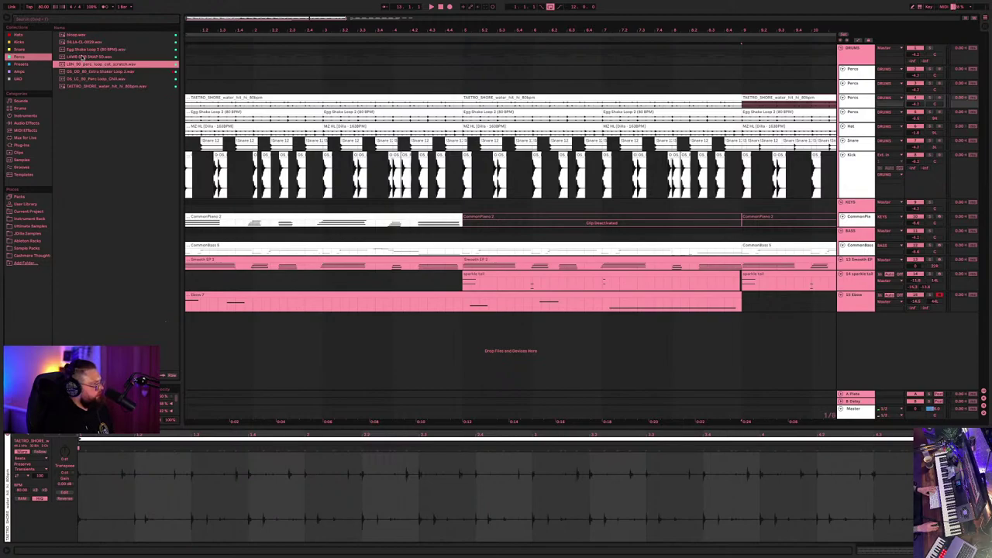
click(82, 56)
click(94, 86)
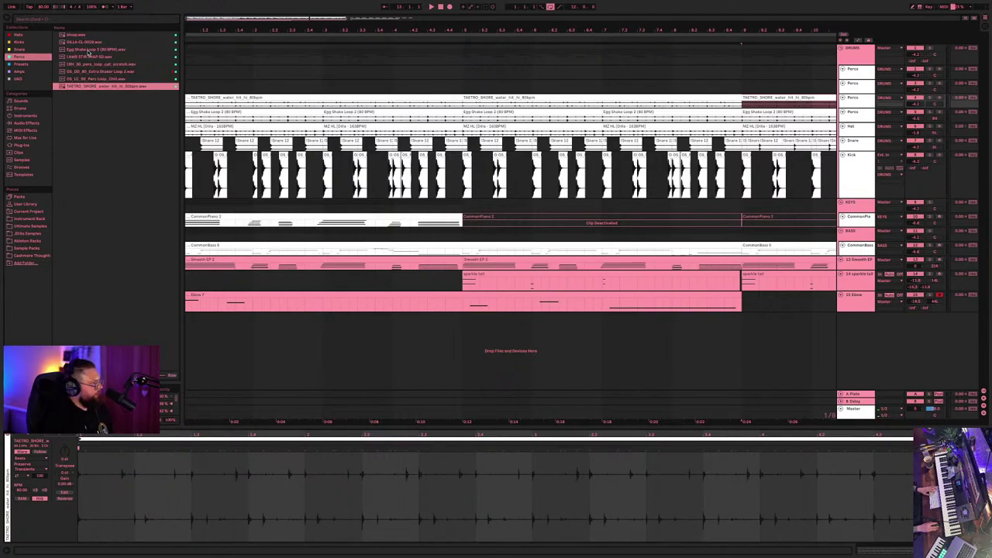
click(89, 49)
click(85, 42)
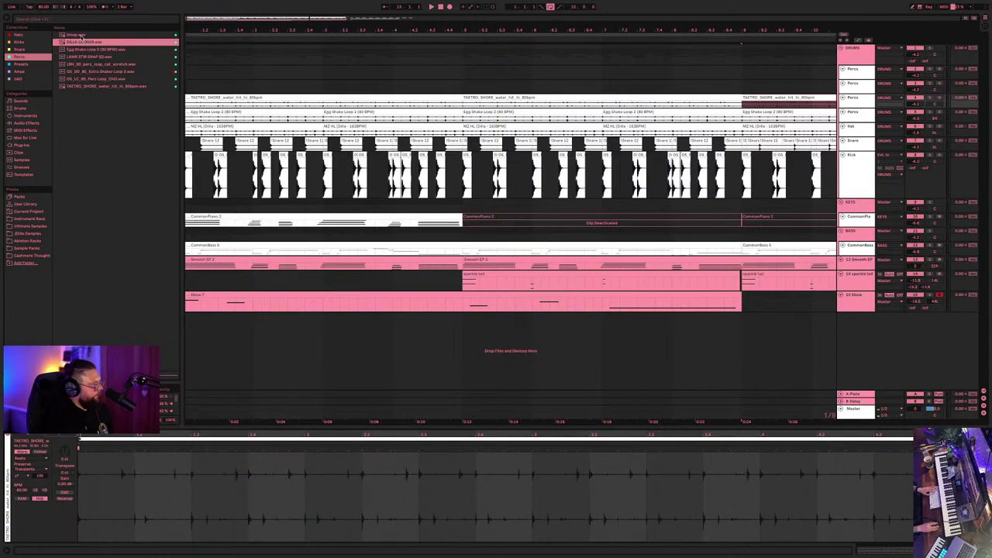
click(80, 35)
- Check the Snare and Kicks collections for a further sample, auditioning the first snare
click(22, 49)
click(74, 35)
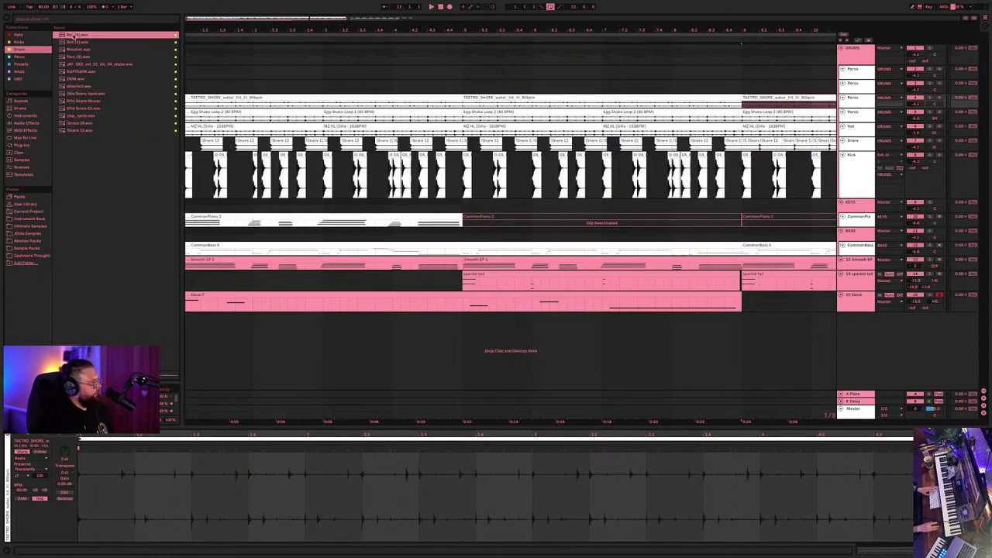
click(19, 42)
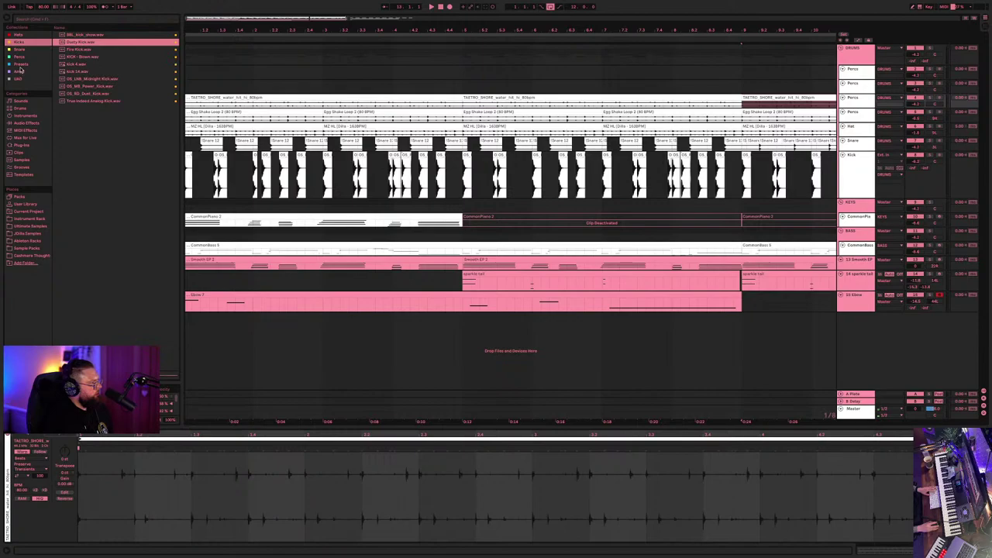
- Audition the Hats collection and place ORBIT_Top_Loop_Hats_LoFi_Binge_90.wav at bar 5 on the empty Percs track above the water hit loop
click(18, 35)
click(120, 108)
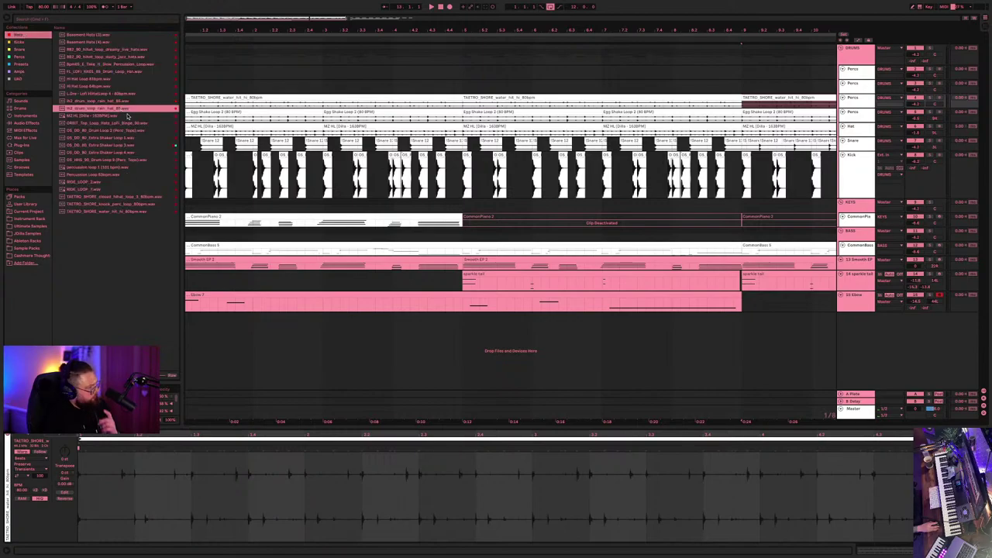
click(101, 93)
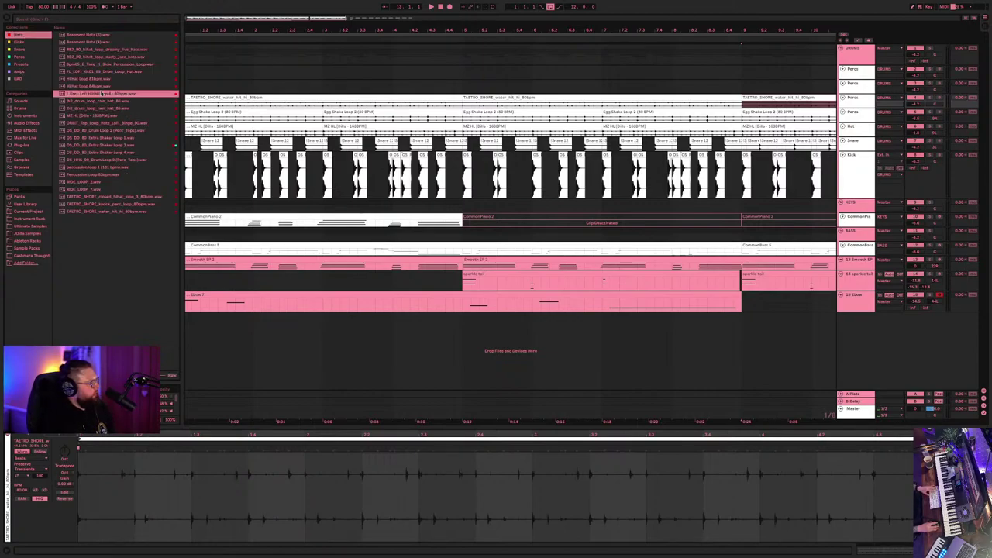
click(96, 87)
click(100, 124)
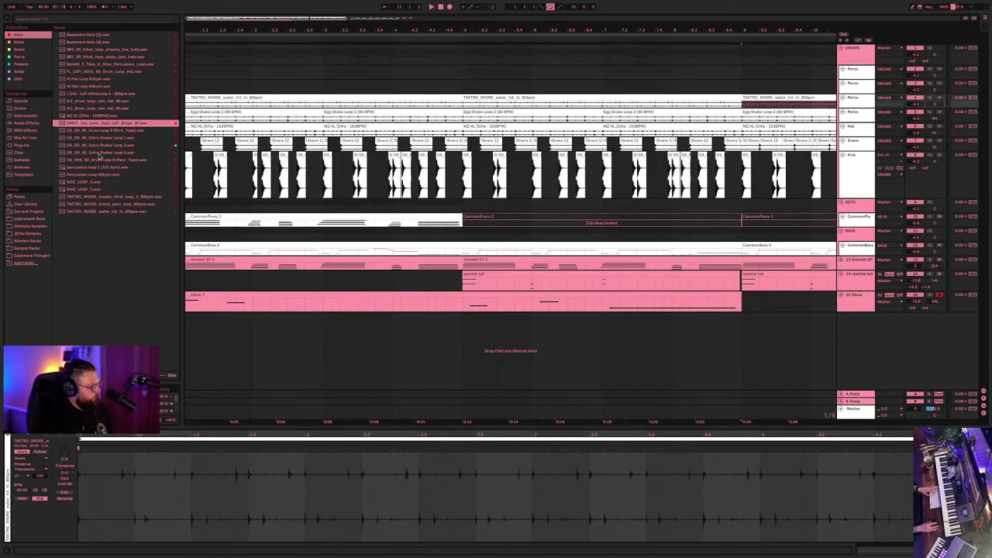
drag(83, 127, 462, 94)
key(space)
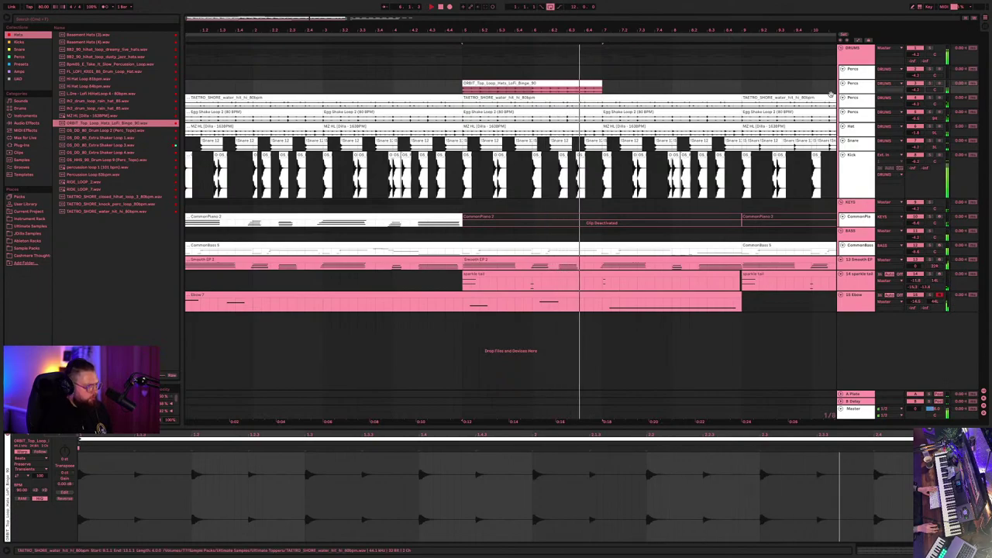
key(space)
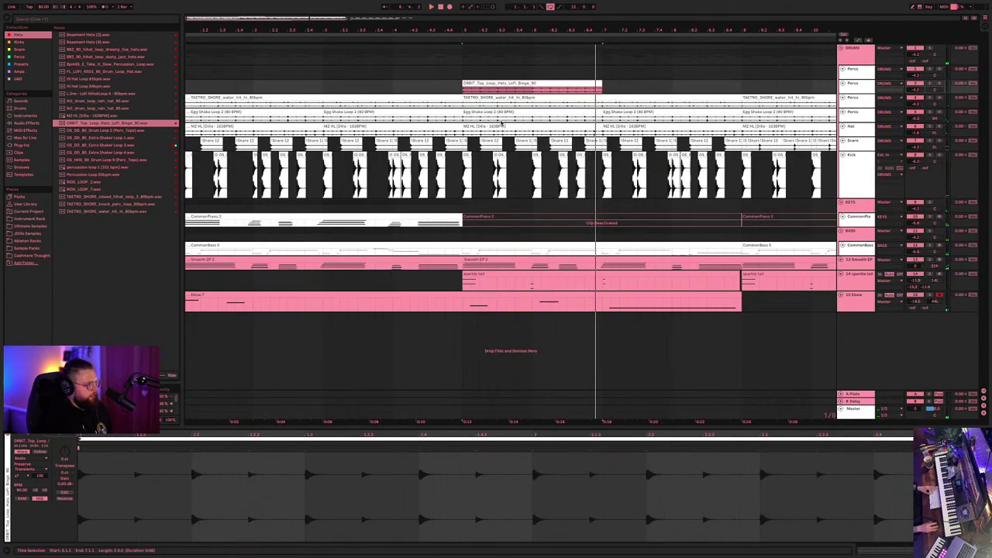
- Deactivate the hat clip from bar 5 to bar 7 and play the section with the ORBIT loop
click(490, 128)
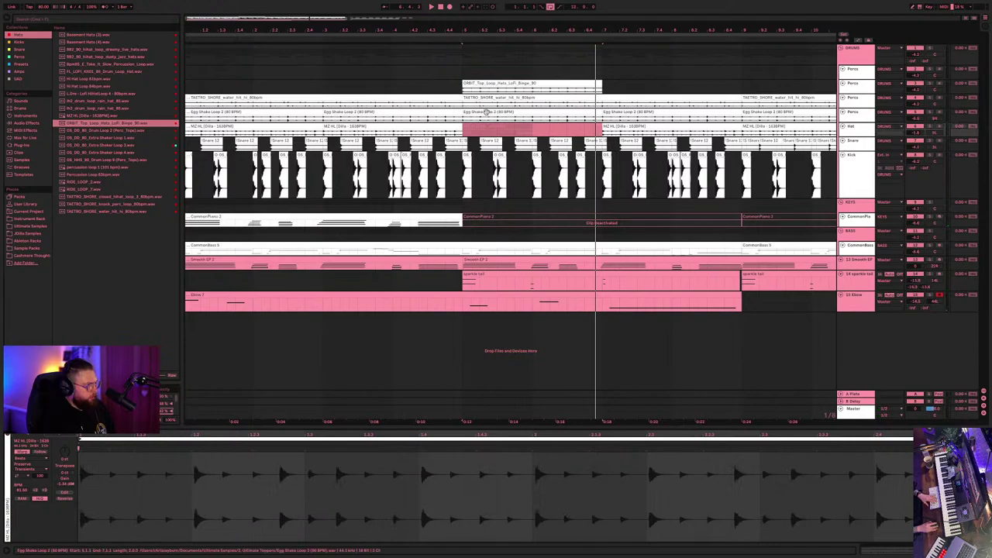
click(482, 85)
key(space)
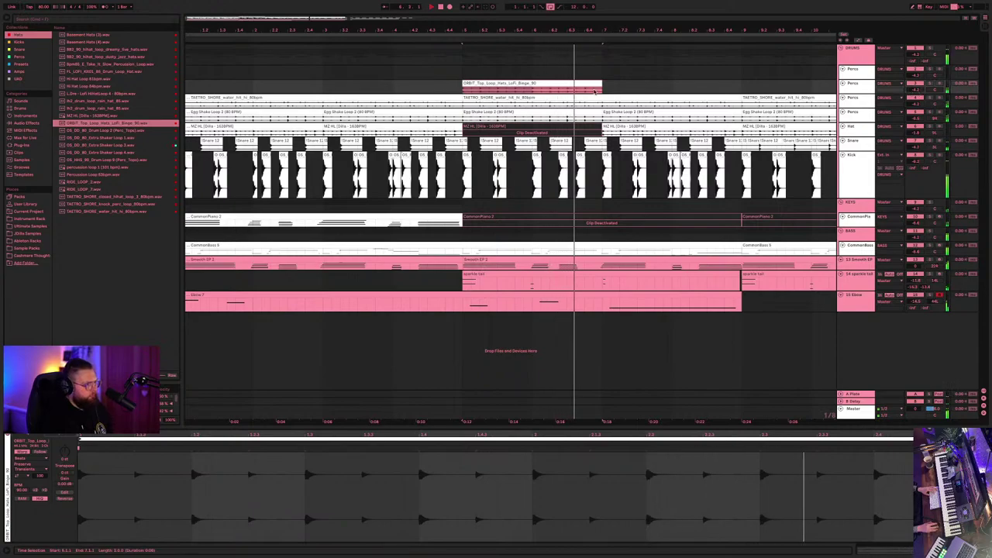
- Duplicate the ORBIT loop to bar 7 and deactivate the hat clip from bar 7 to bar 9
click(586, 84)
key(ctrl+d)
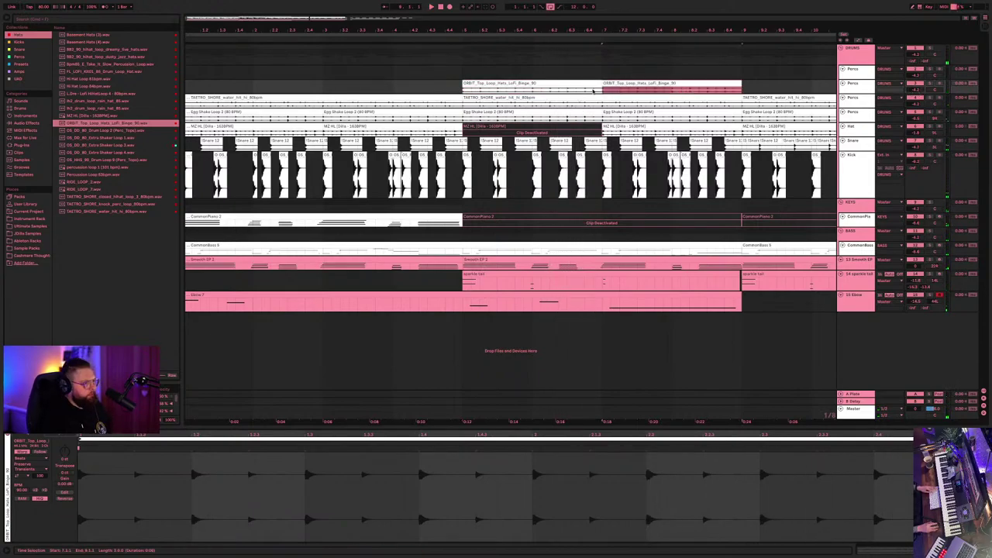
click(634, 128)
key(Delete)
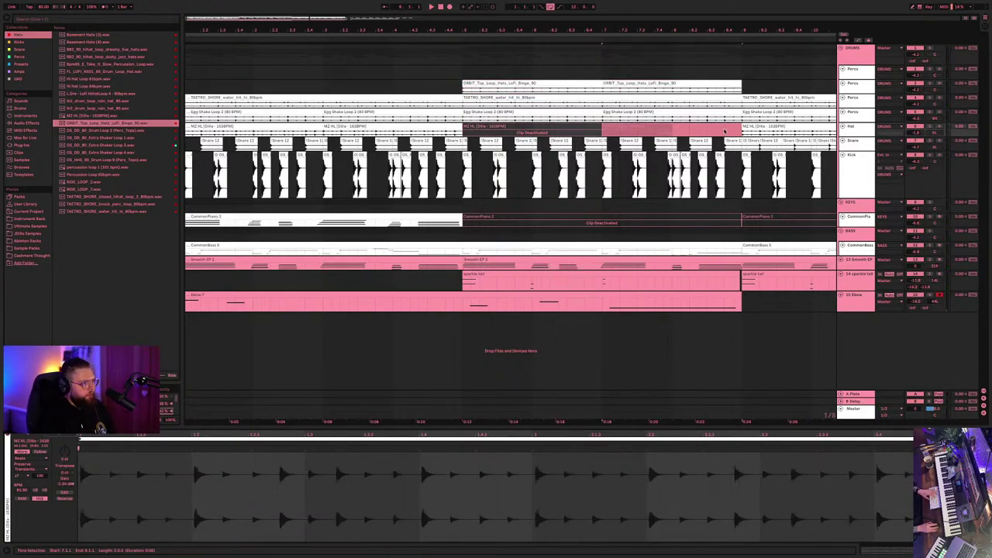
- Consolidate the two ORBIT loop clips from bar 5 to bar 9 into one clip
click(527, 84)
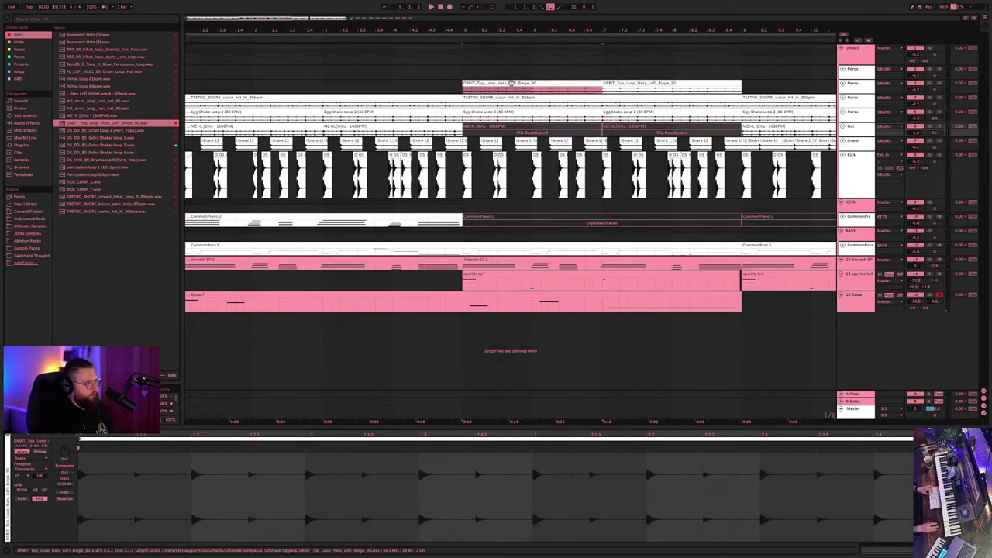
shift+click(681, 83)
key(ctrl+j)
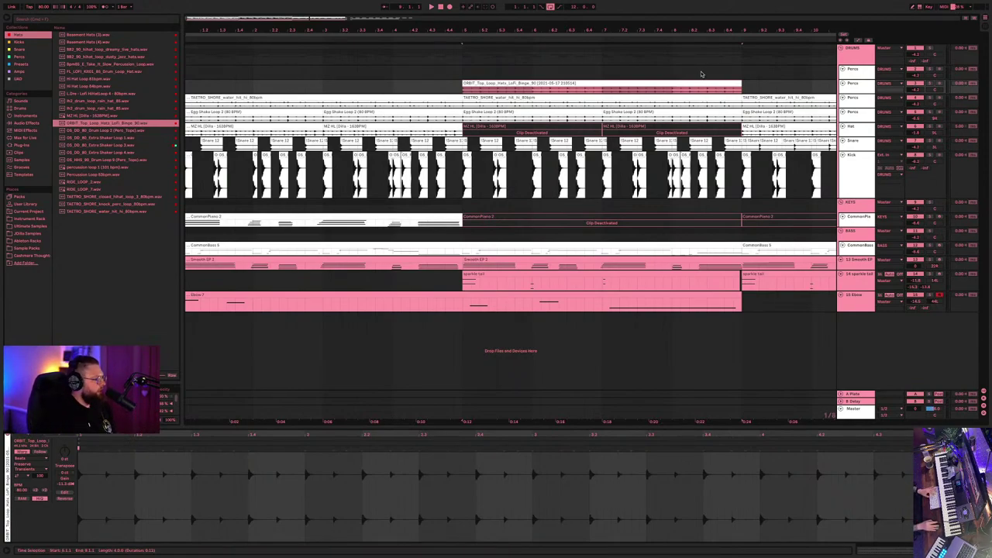
- Play the beat with the water hit loop from bar 1, and search all browser content for "hip hop"
click(240, 94)
key(space)
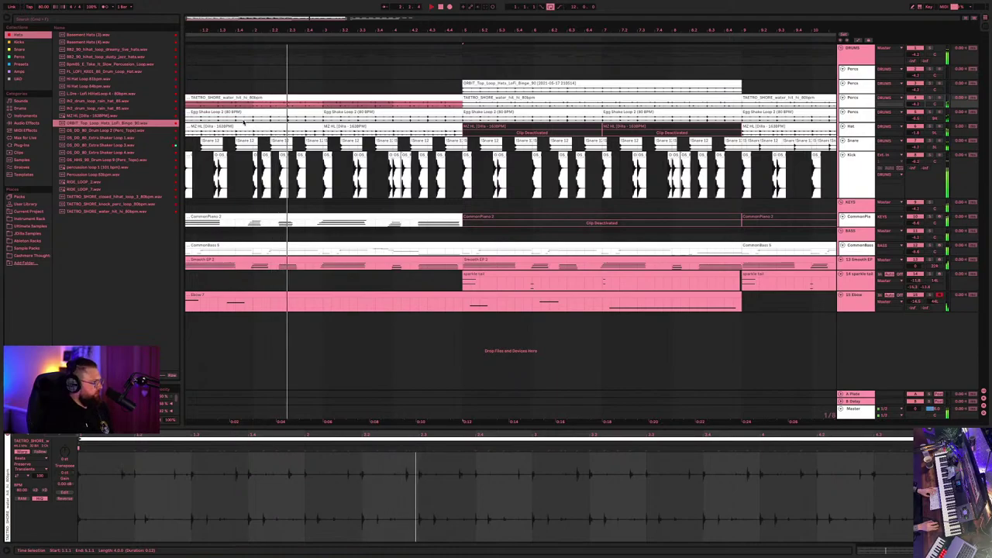
key(space)
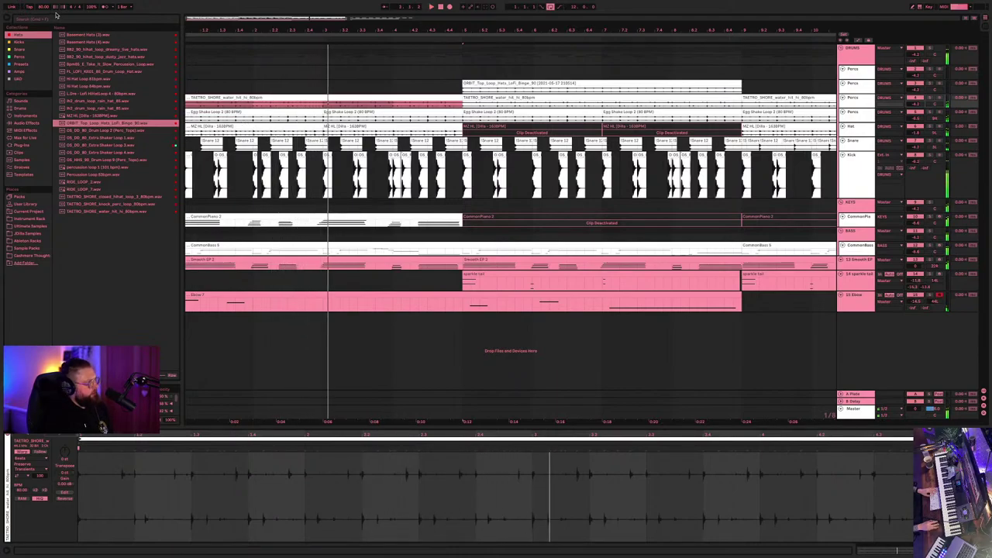
click(55, 17)
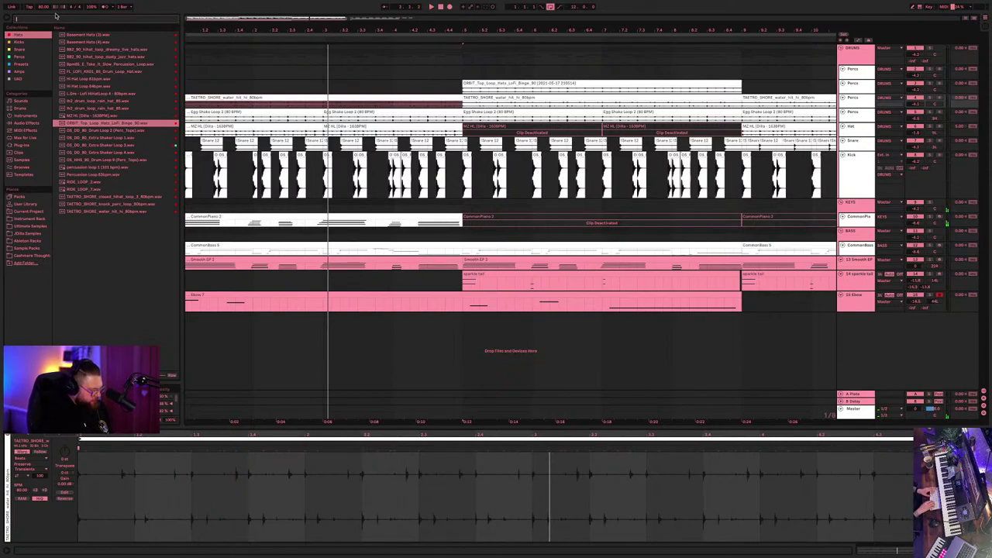
text(hip hop)
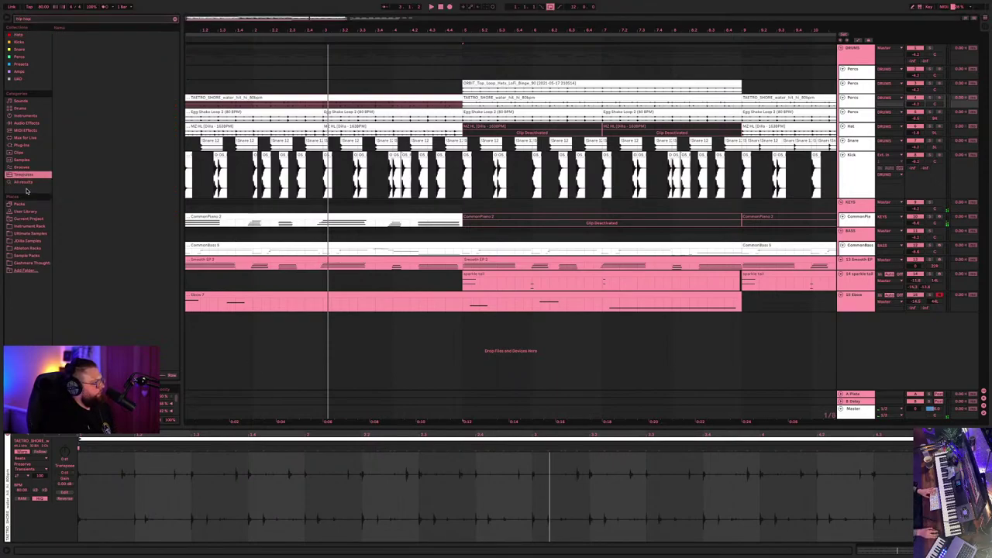
click(23, 181)
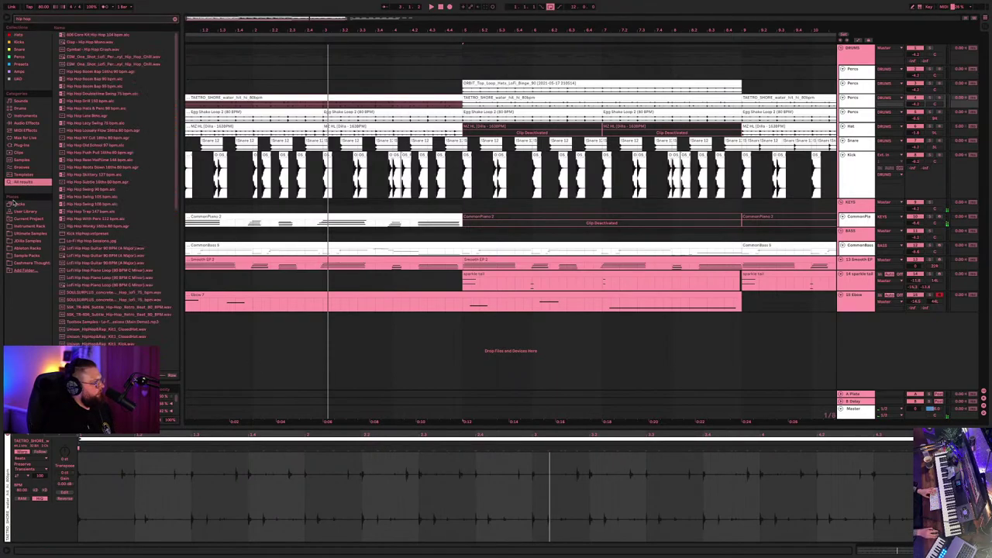
- Audition the Hip Hop NY Cut 16ths and Hip Hop Push Pull 16ths grooves while playing the beat from bar 1
click(100, 144)
click(100, 138)
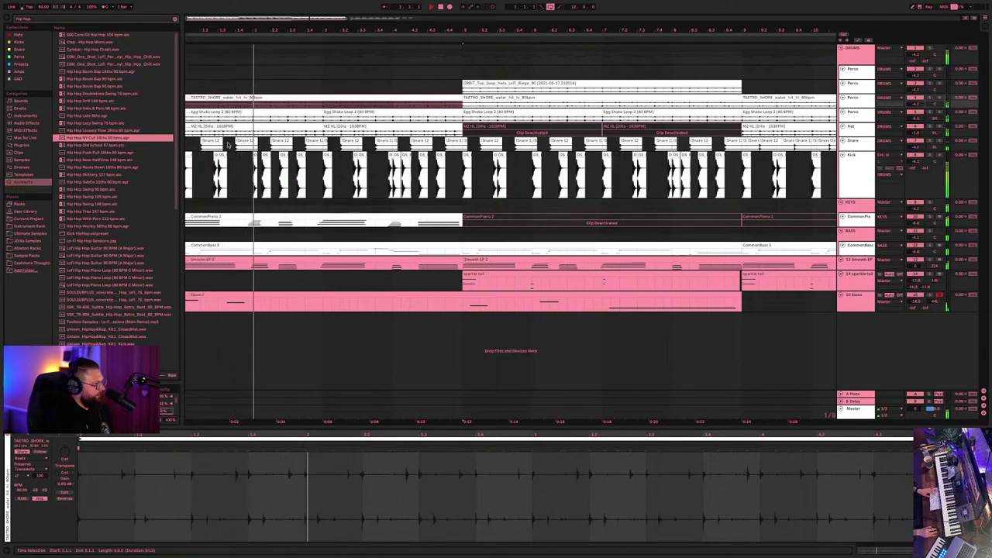
click(119, 154)
key(space)
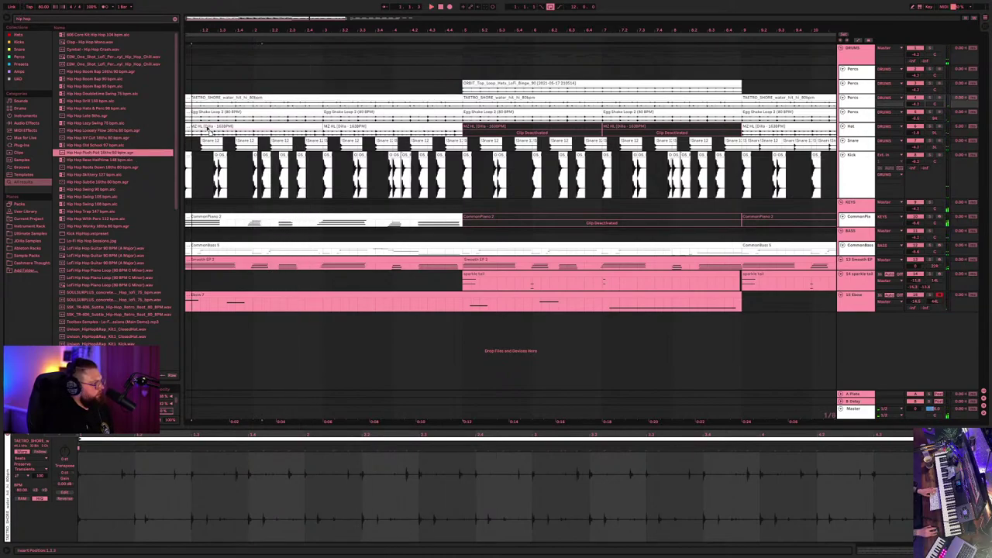
click(207, 129)
key(space)
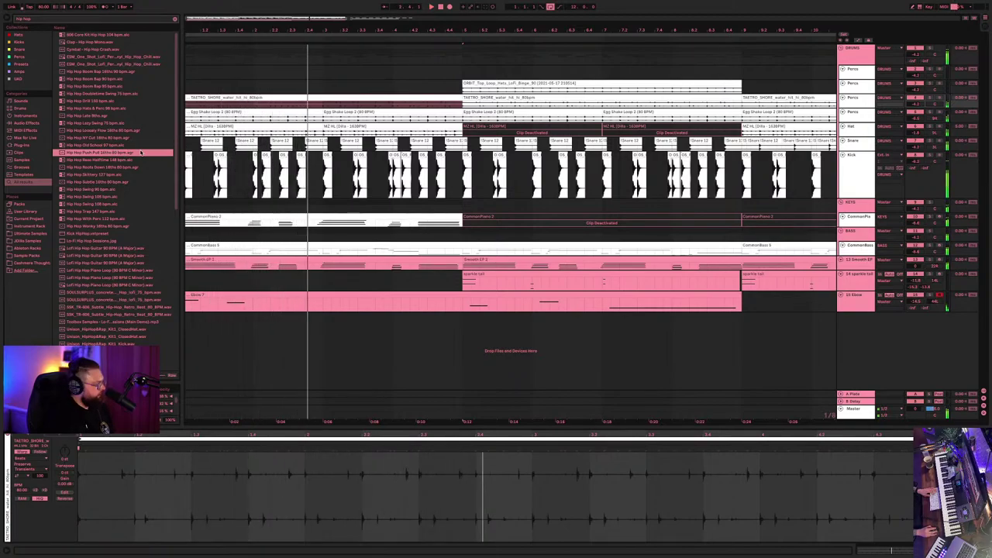
- Replay the arrangement from bar 1 past bar 9 and compare the opening hats with the ORBIT loop section
key(space)
key(space)
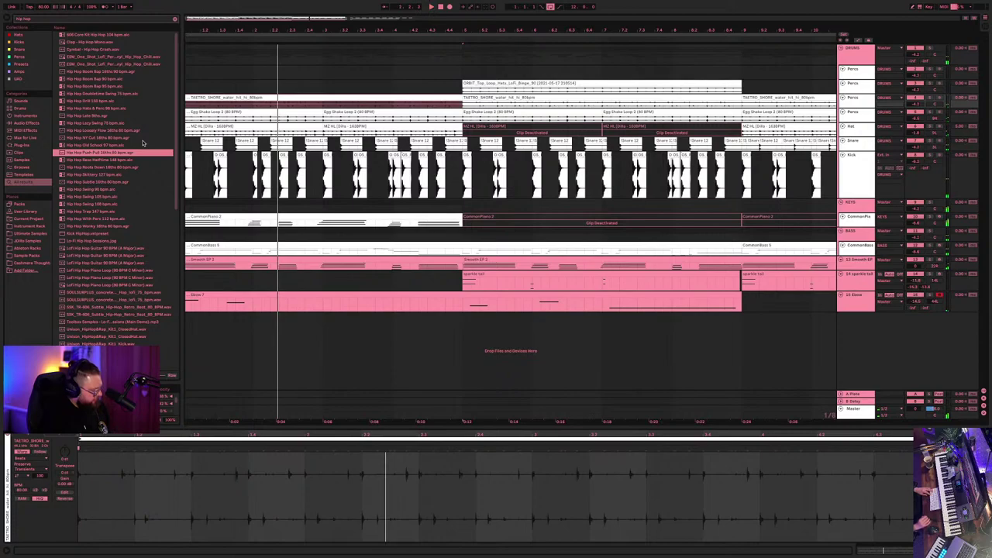
key(space)
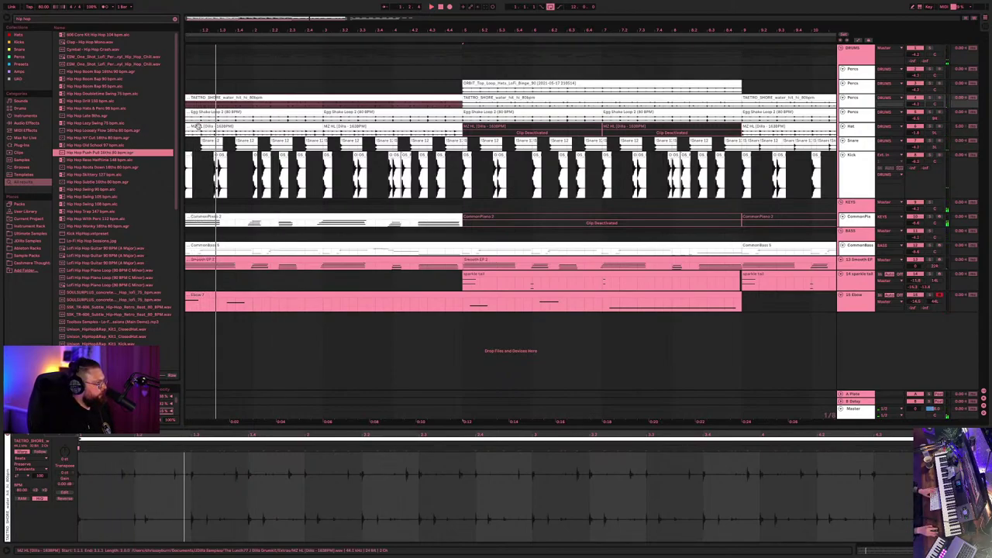
key(space)
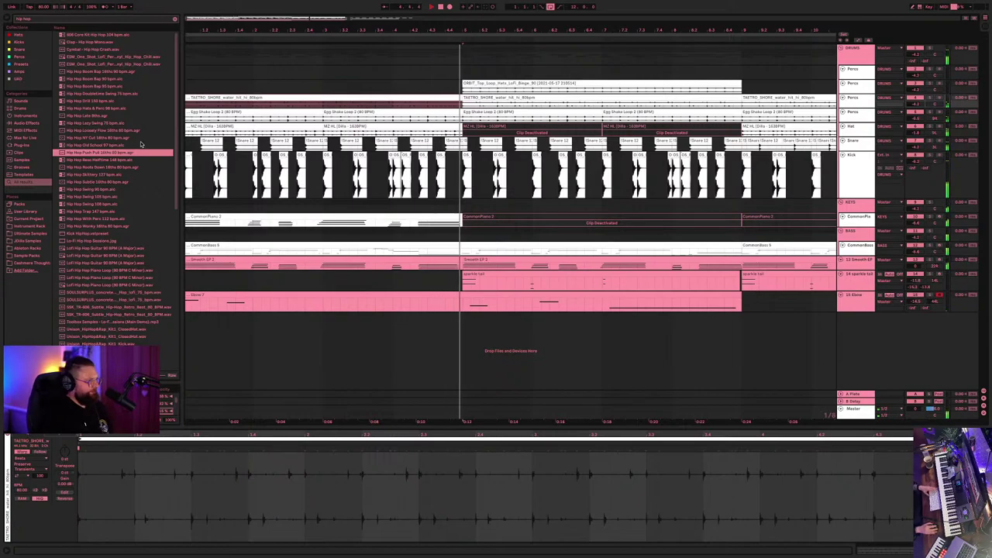
click(382, 106)
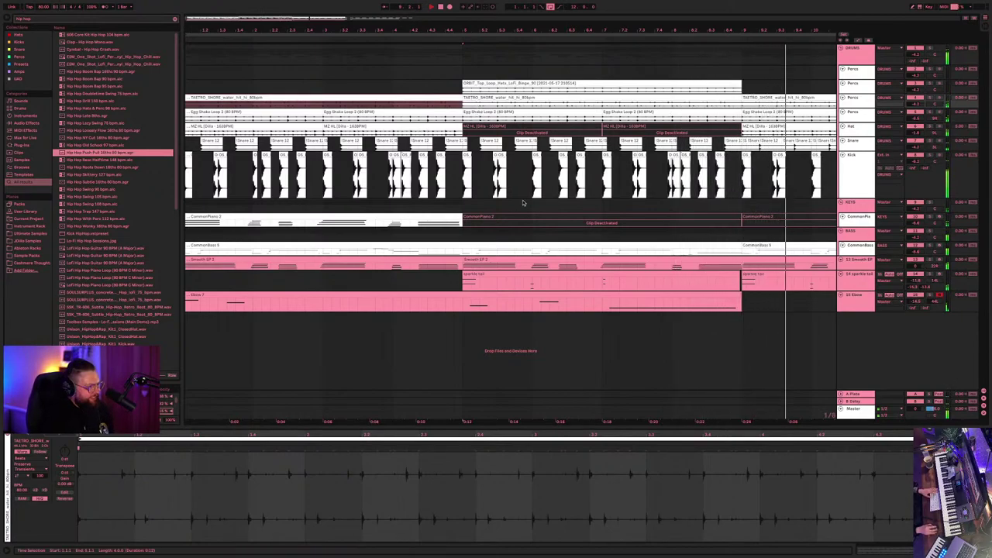
click(193, 117)
click(192, 127)
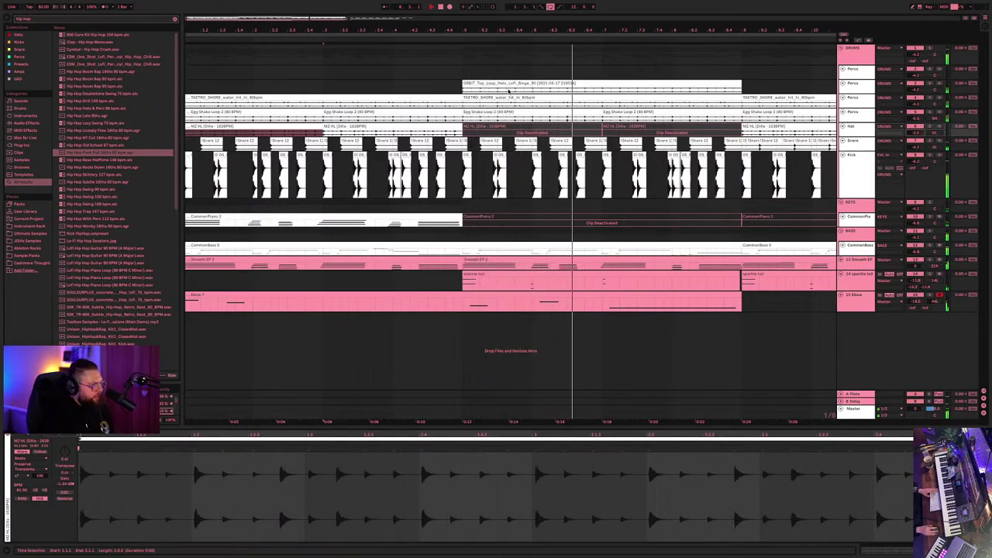
- Move the ORBIT loop to bar 9 and duplicate the active hat clip across bar 5 to bar 9
drag(508, 91, 787, 90)
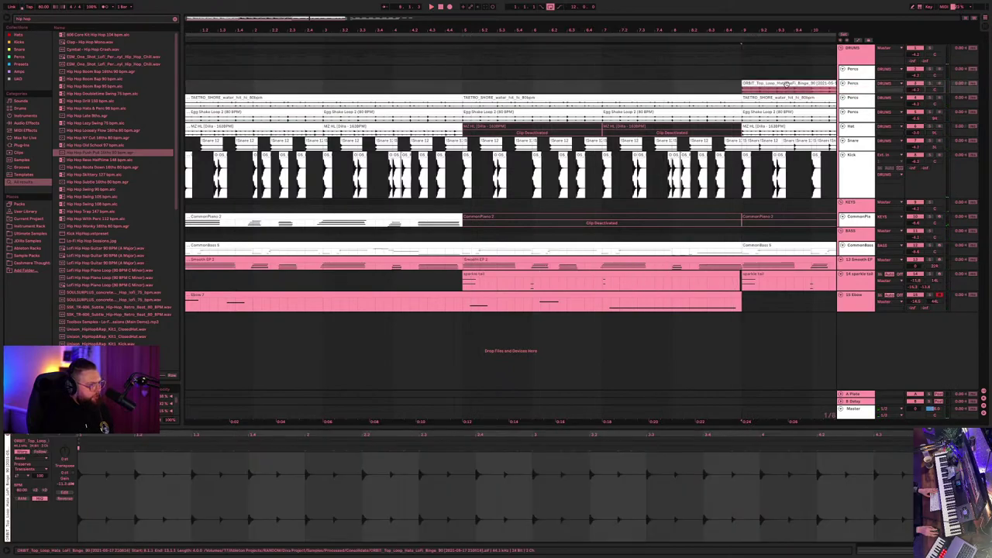
click(450, 127)
key(ctrl+d)
key(ctrl+d)
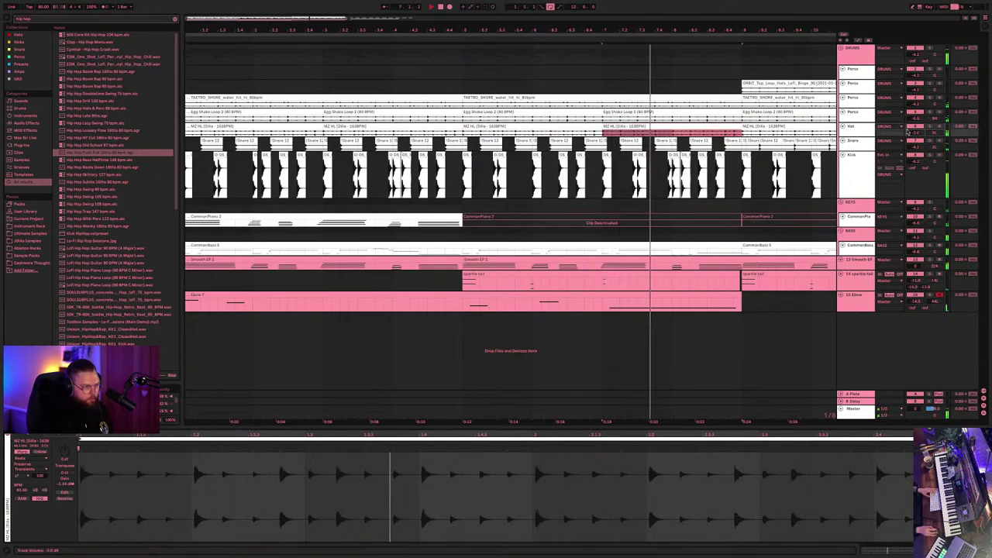
- Adjust the hat track's volume and the stereo balance of the water hit Percs track during playback
drag(917, 130, 916, 133)
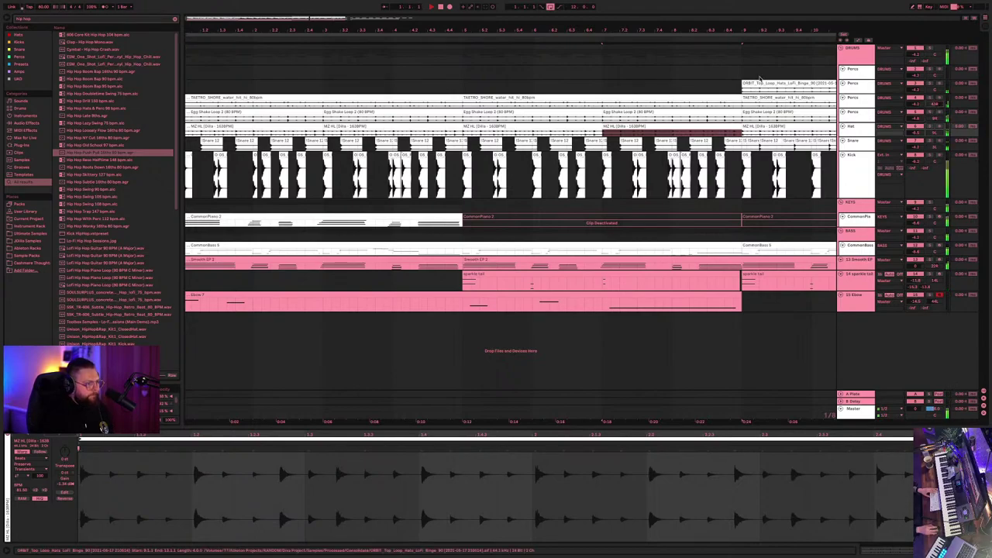
click(929, 97)
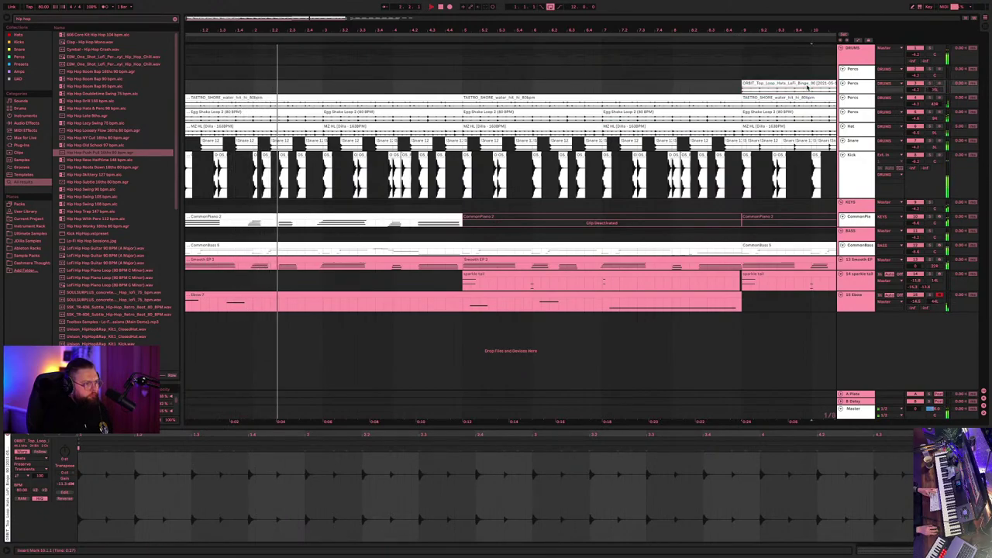
- Play the section with the ORBIT loop at bar 9 and deactivate the two hat clips from bar 9 to bar 13
click(807, 87)
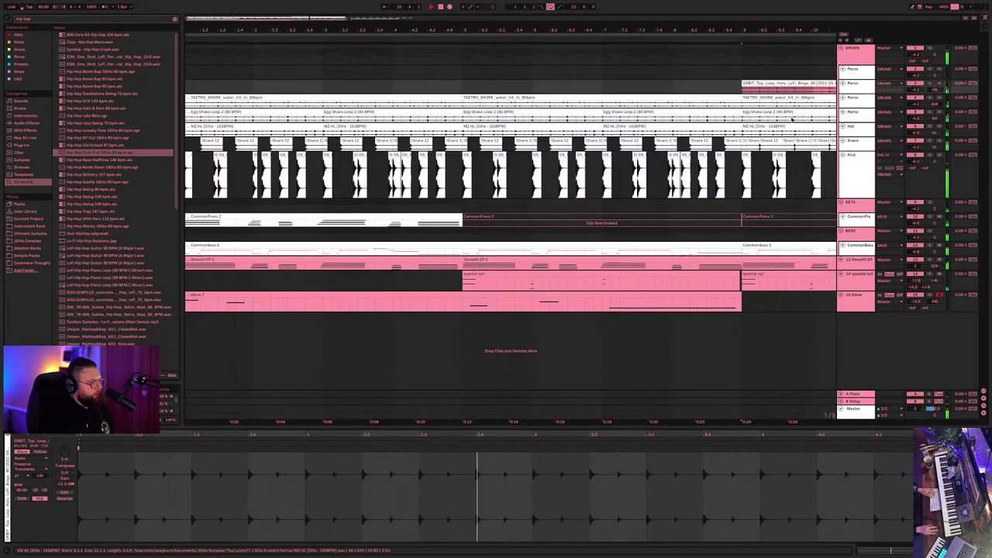
click(771, 125)
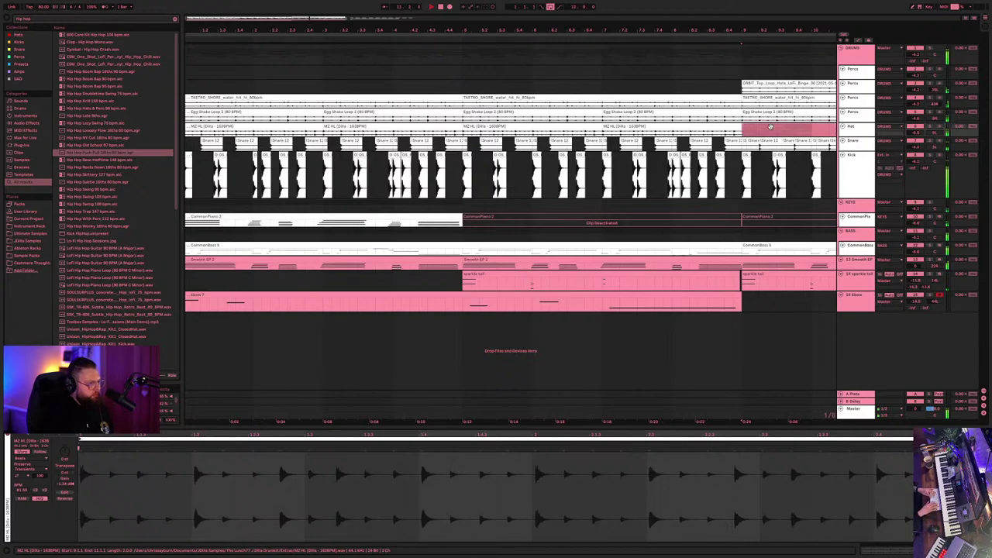
click(767, 82)
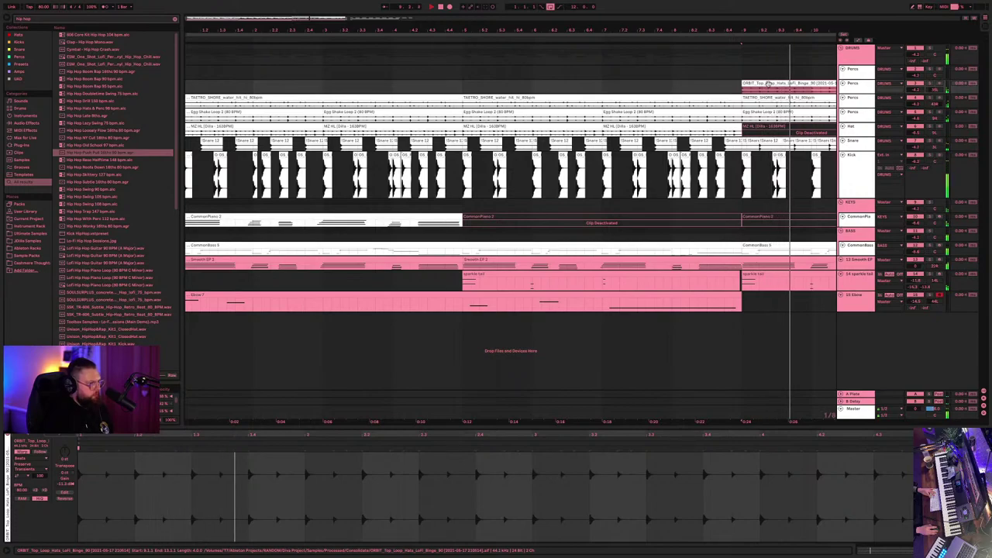
click(796, 97)
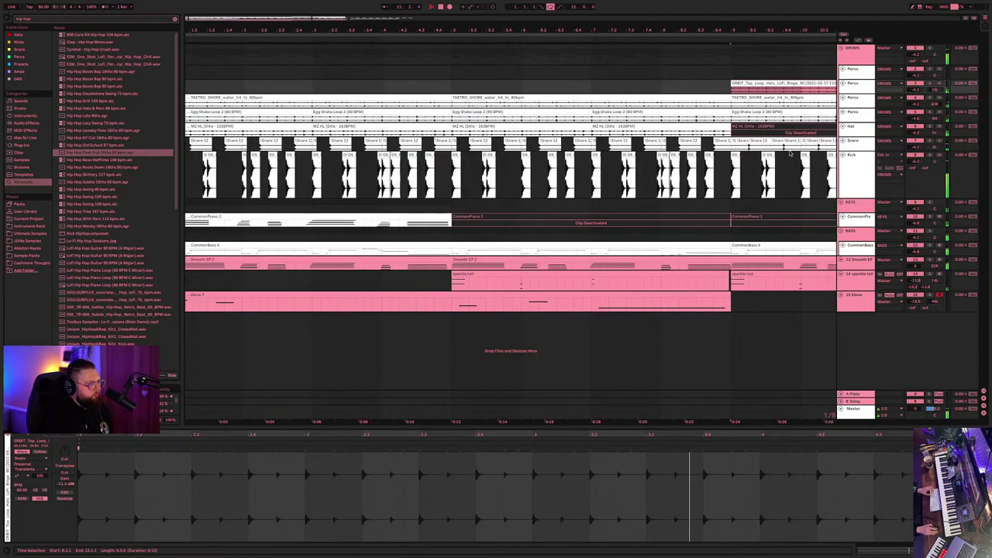
click(721, 127)
click(721, 126)
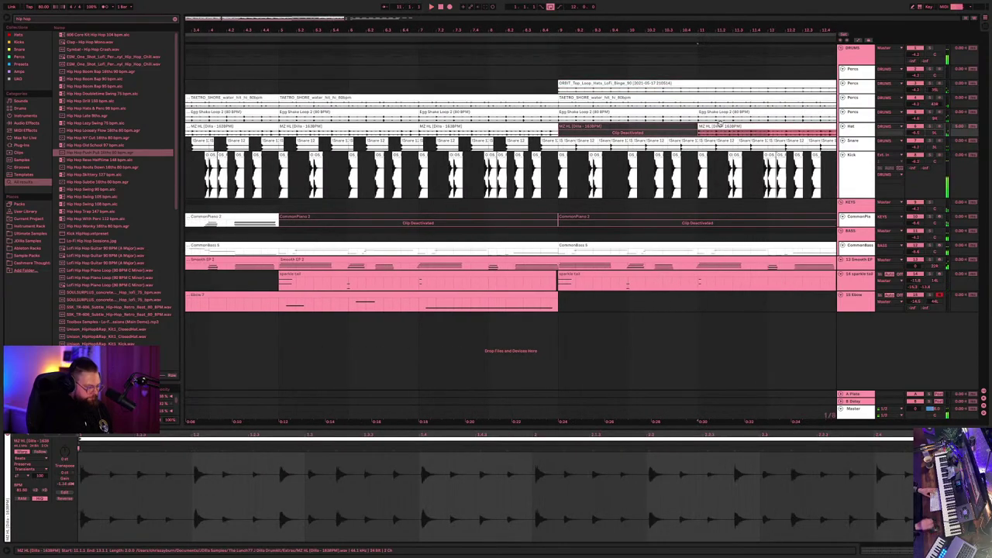
click(721, 124)
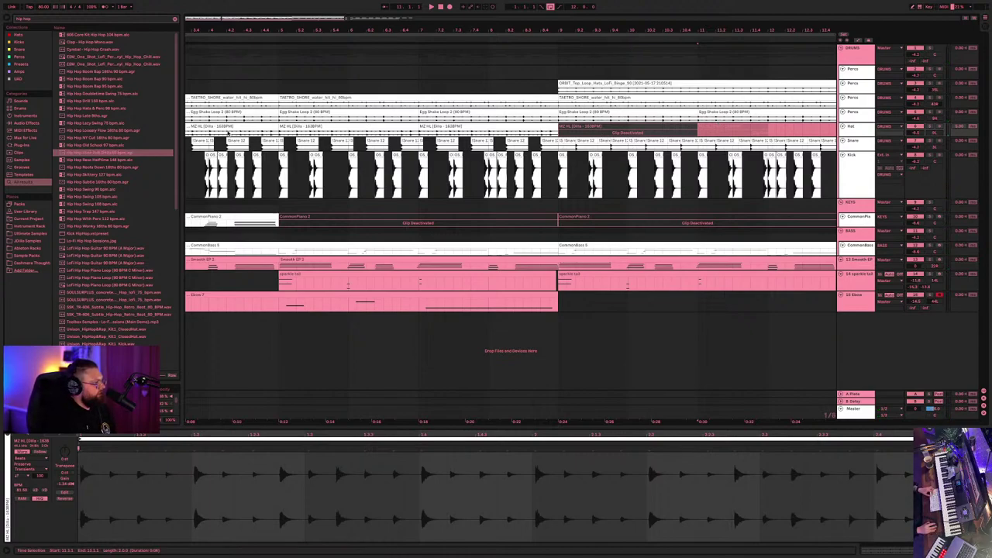
- Limit the hip hop results to grooves and audition the groove listed after Push Pull with the hats from bar 3
click(206, 125)
key(space)
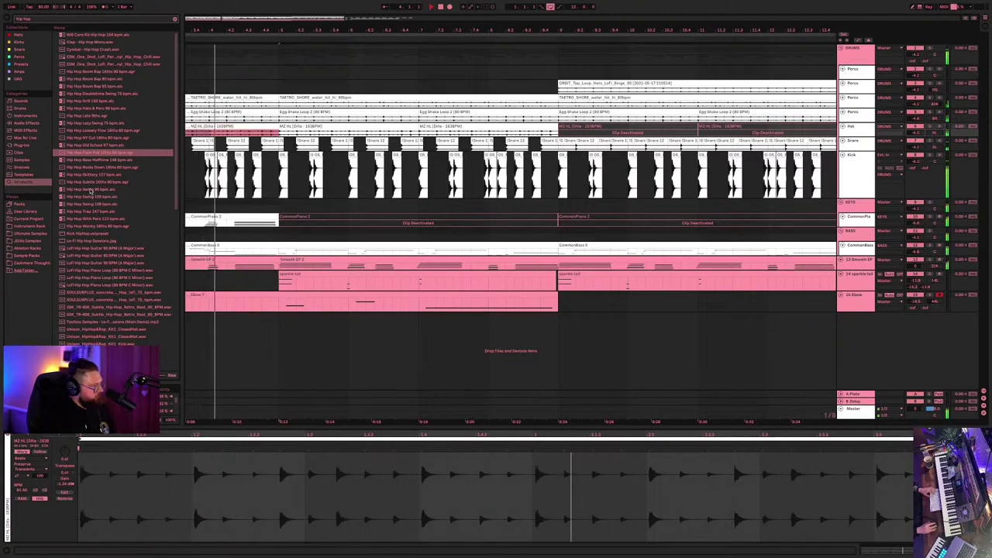
click(22, 167)
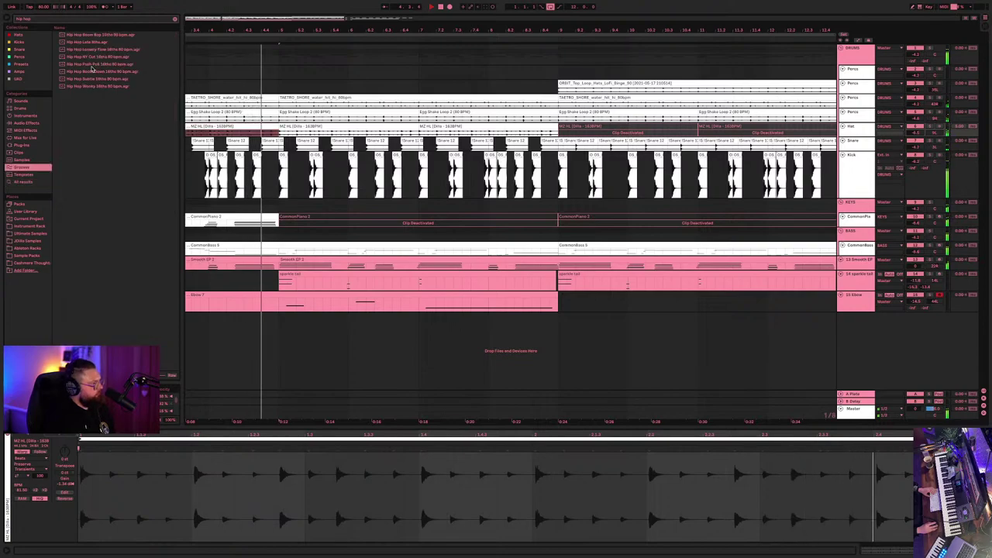
click(106, 71)
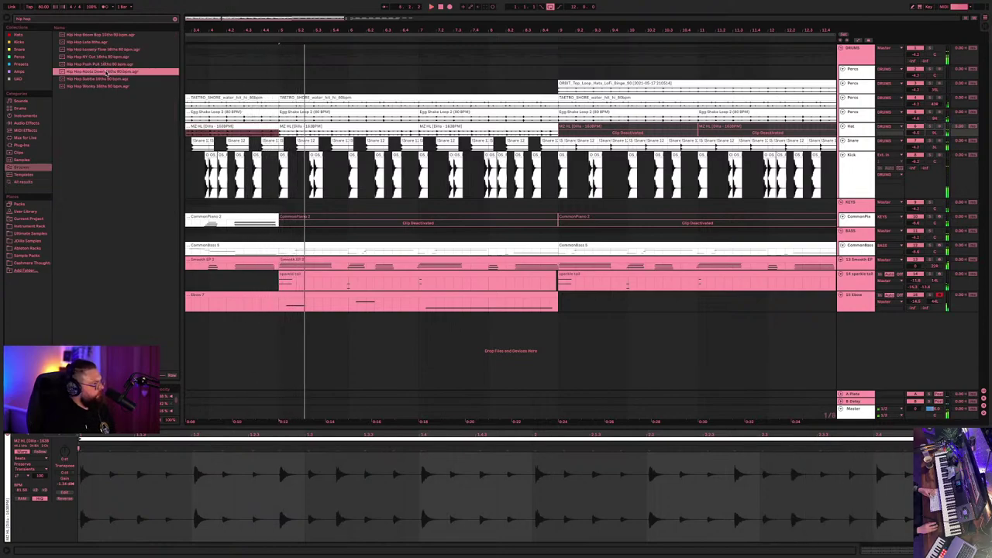
click(531, 134)
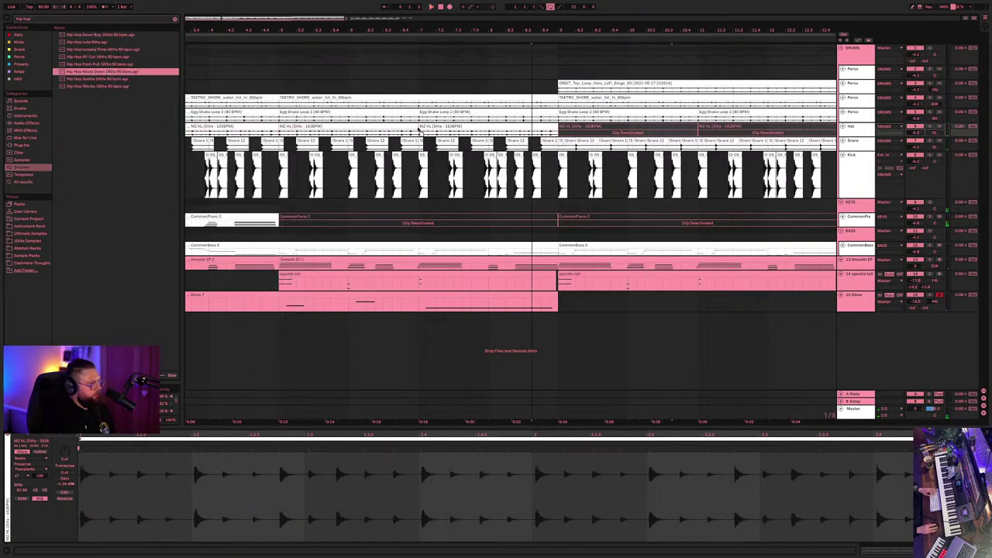
click(237, 132)
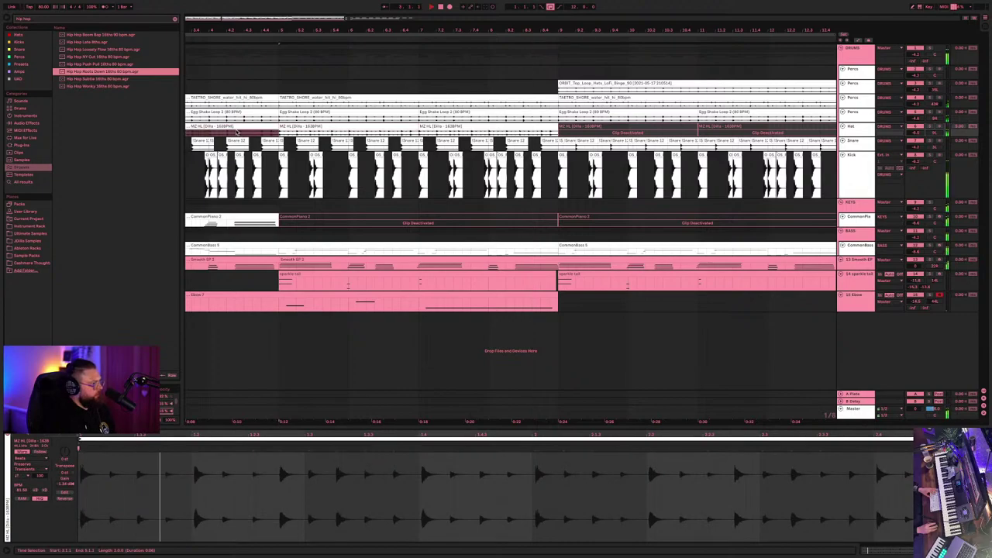
click(214, 126)
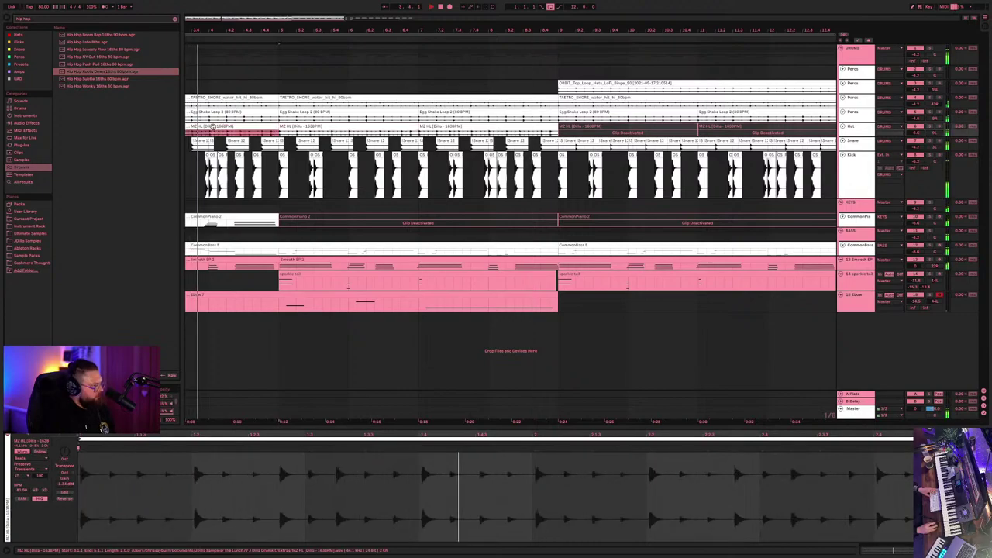
scroll(444, 128, left, 3)
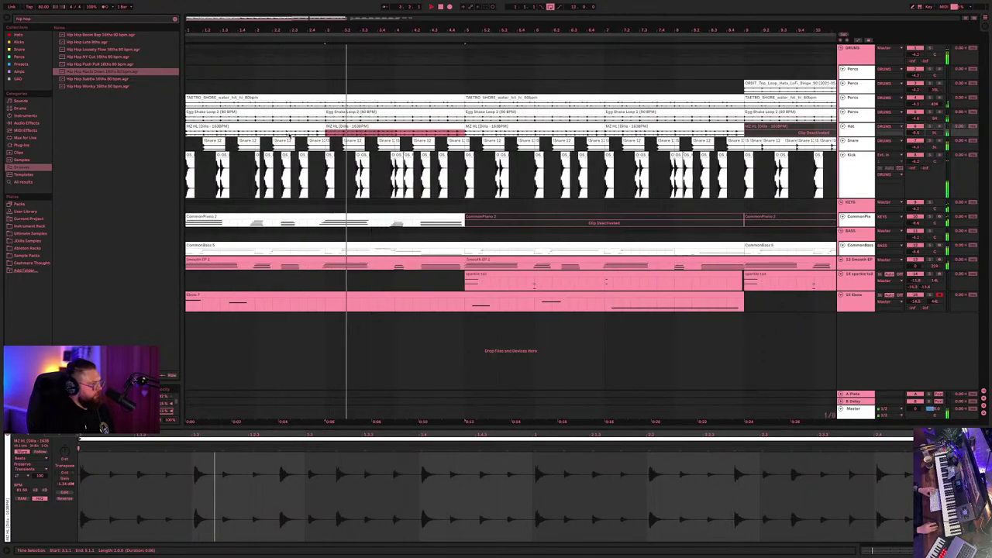
- Try the Subtle, Wonky and Loosely Flow hip hop grooves on the first hat clip at bar 1 during playback
click(138, 79)
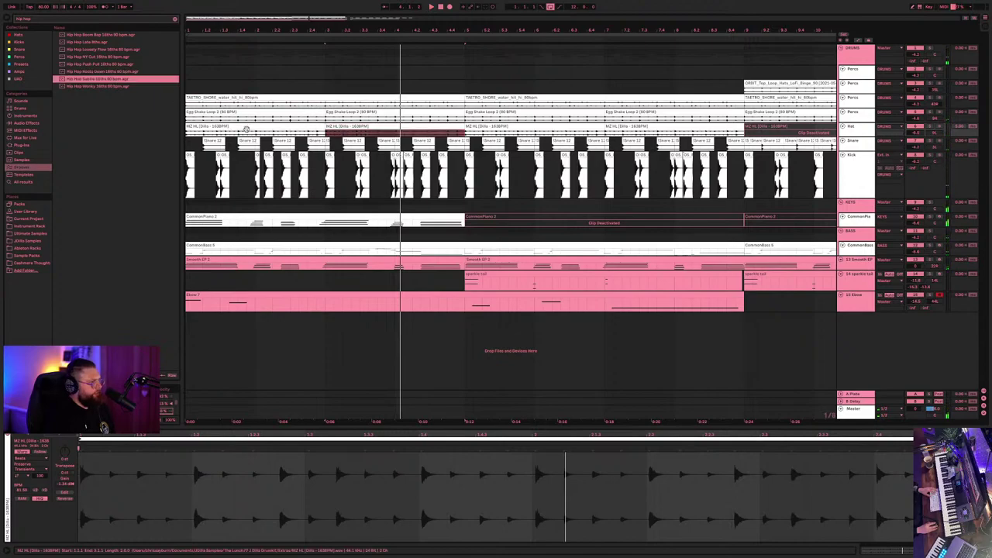
click(206, 128)
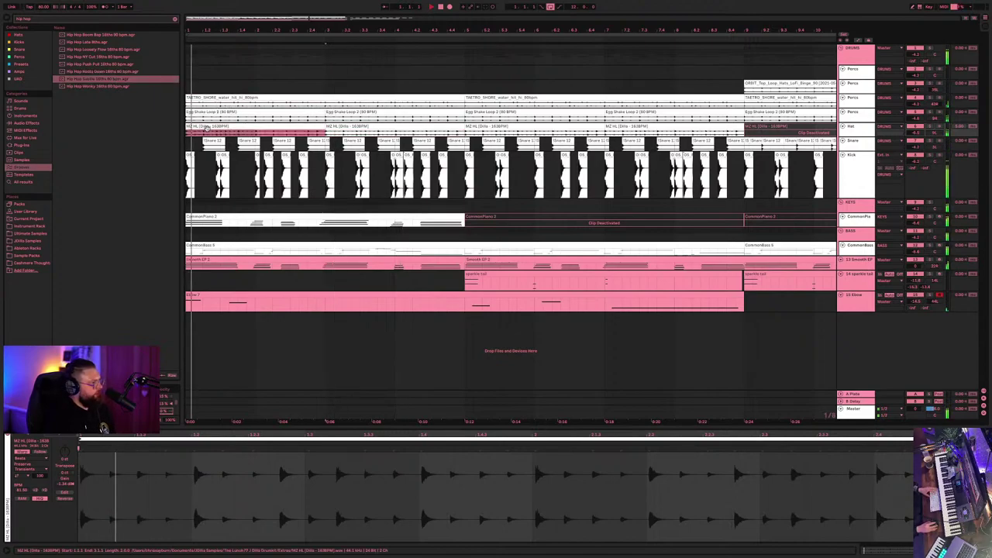
click(110, 87)
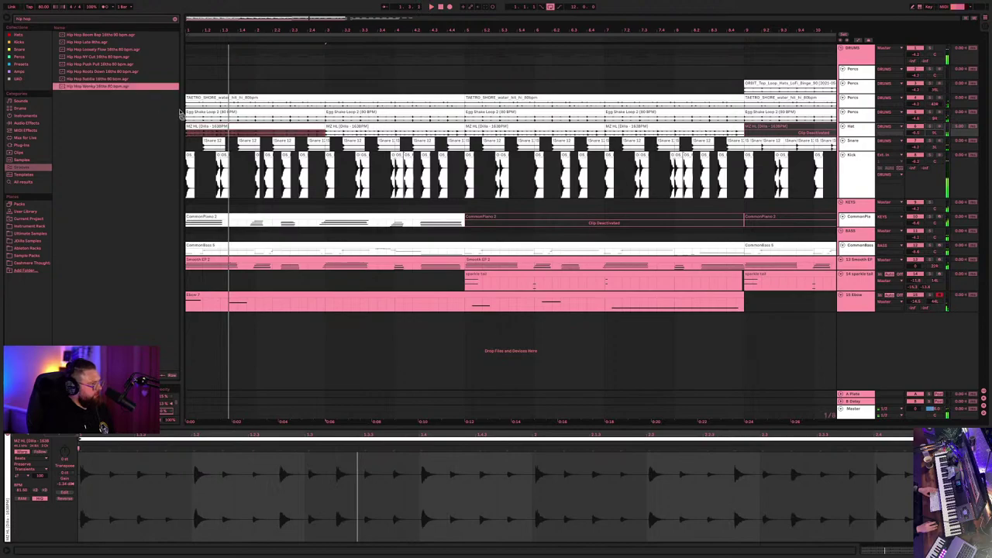
click(194, 127)
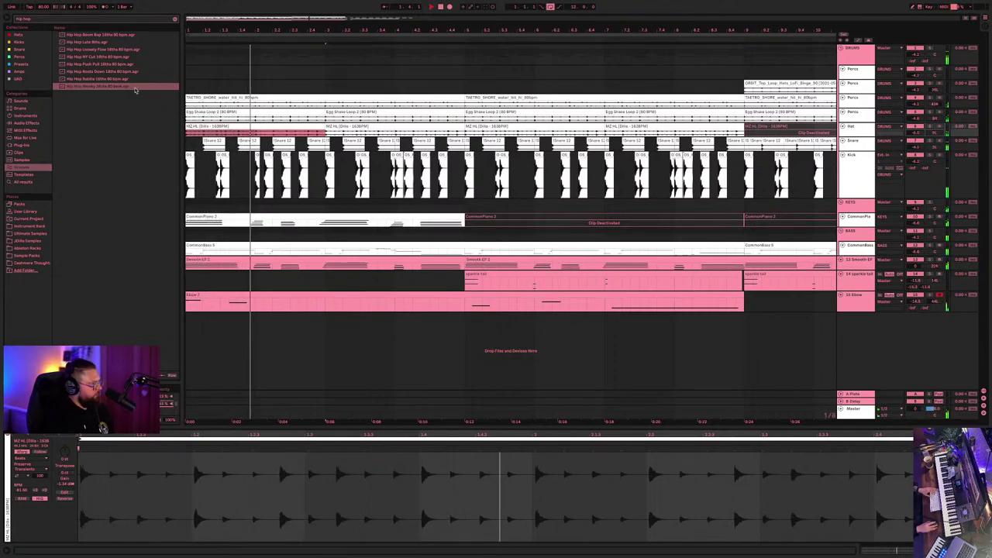
click(99, 57)
click(97, 48)
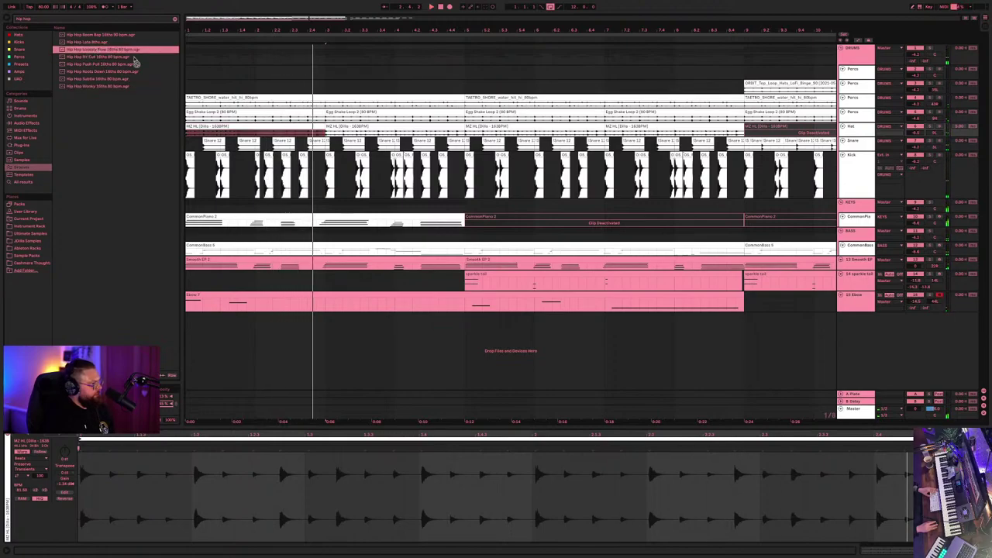
click(198, 125)
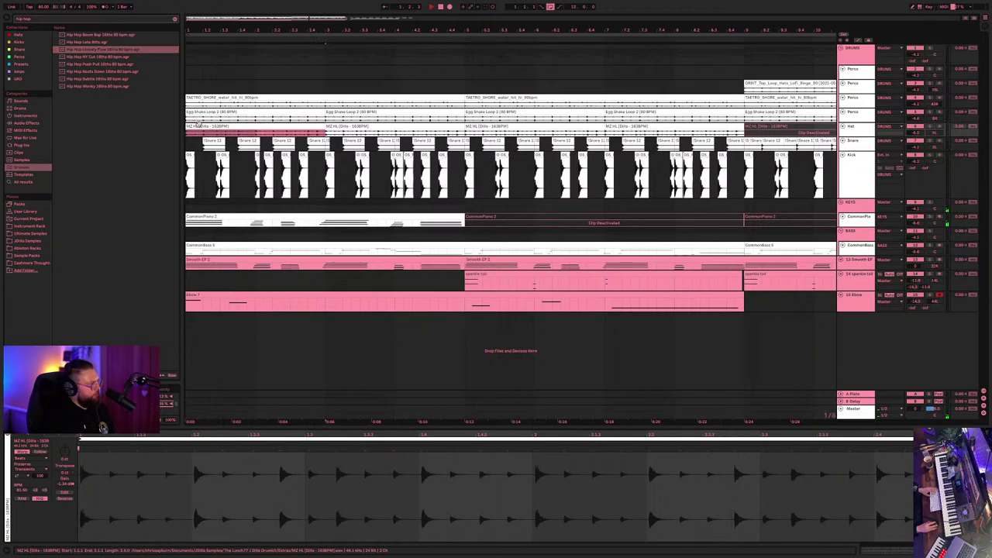
key(space)
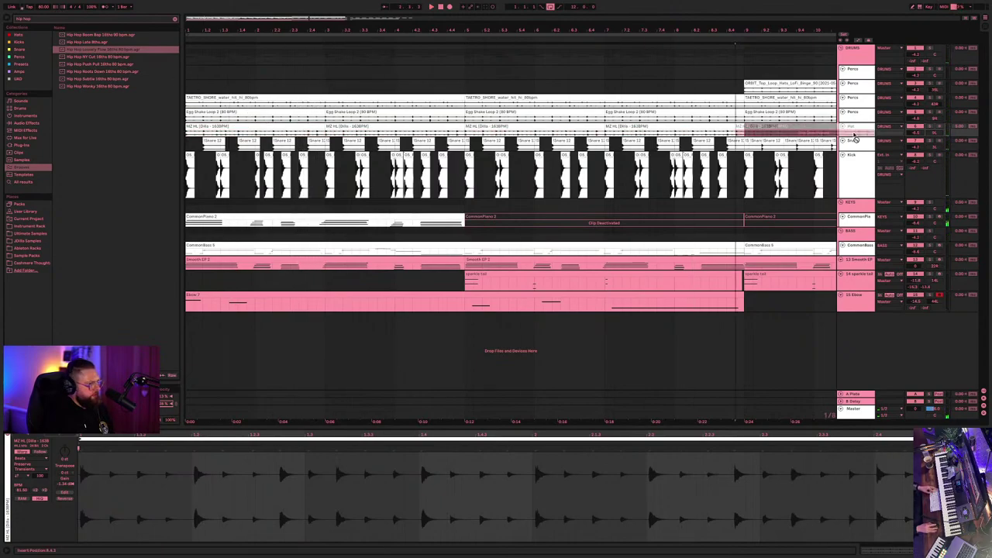
- Reactivate the two deactivated hat clips from bar 9 to bar 13
scroll(542, 155, right, 3)
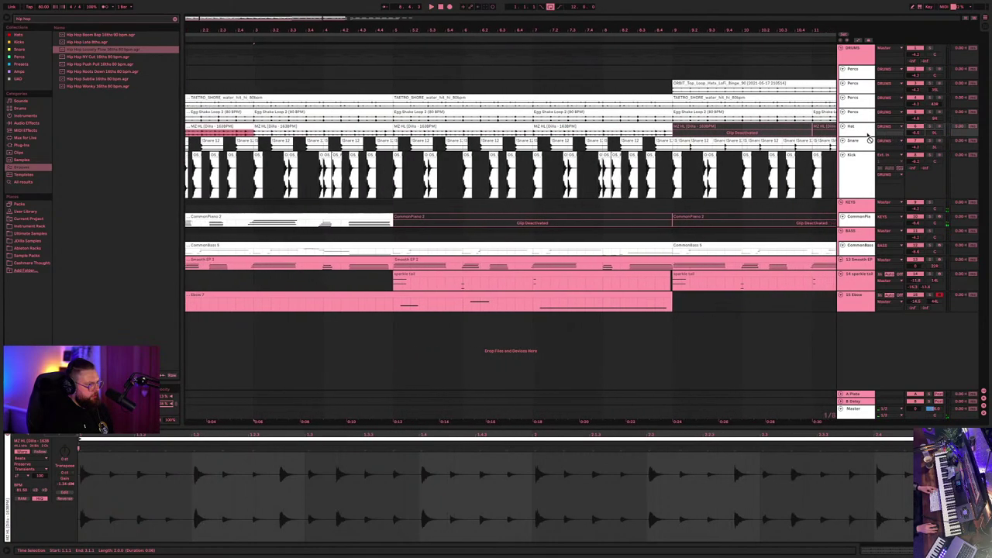
click(755, 134)
key(minus)
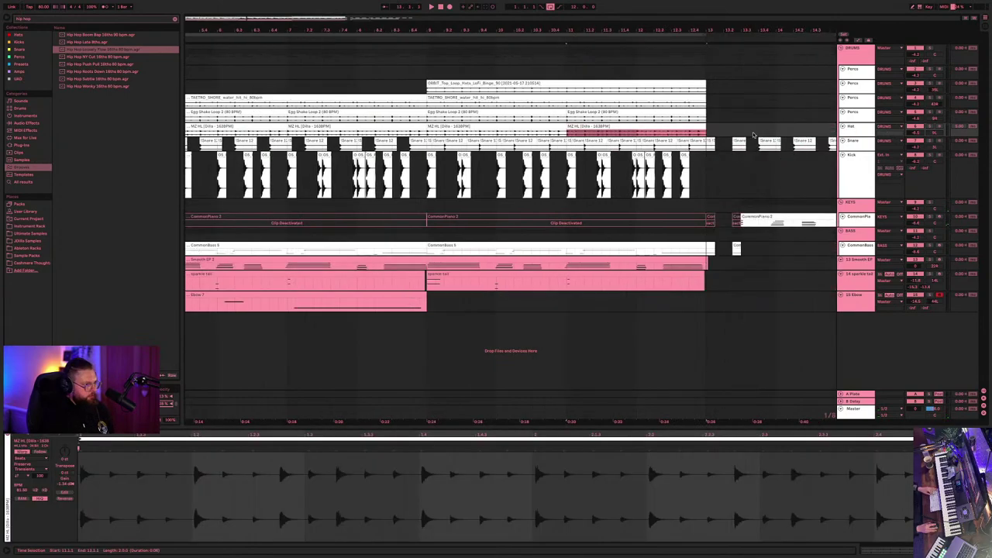
key(plus)
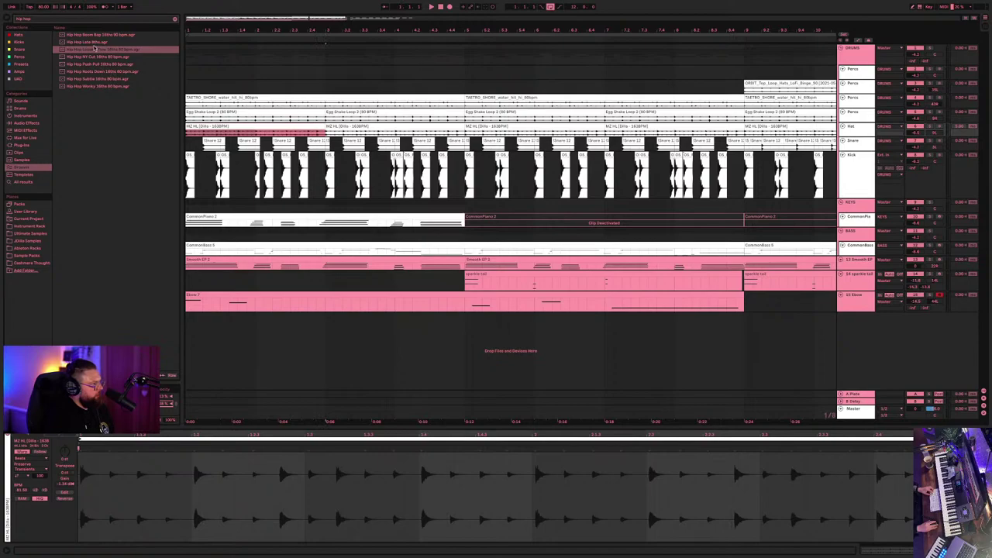
- Try the Boom Bap groove on the first hat clip and play the section from bar 1
click(93, 35)
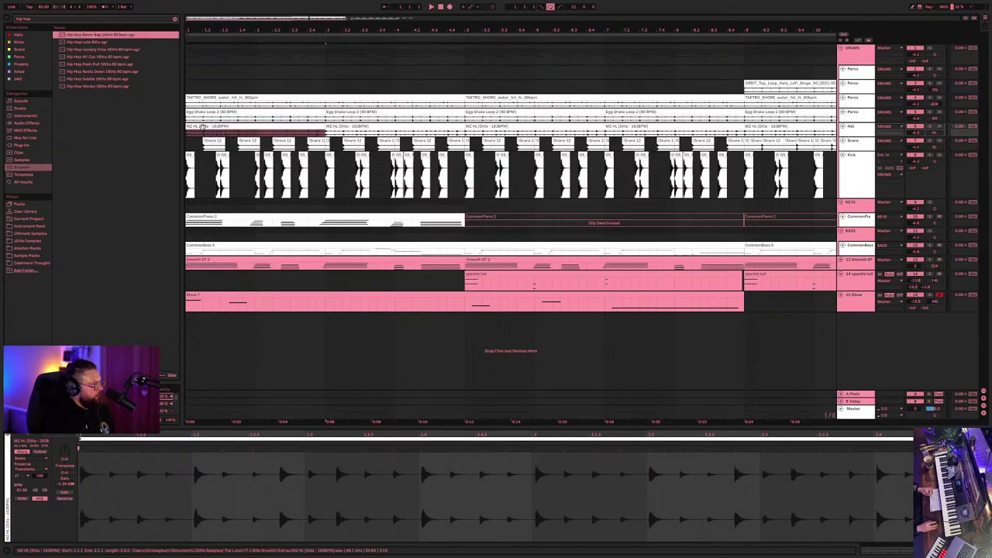
key(space)
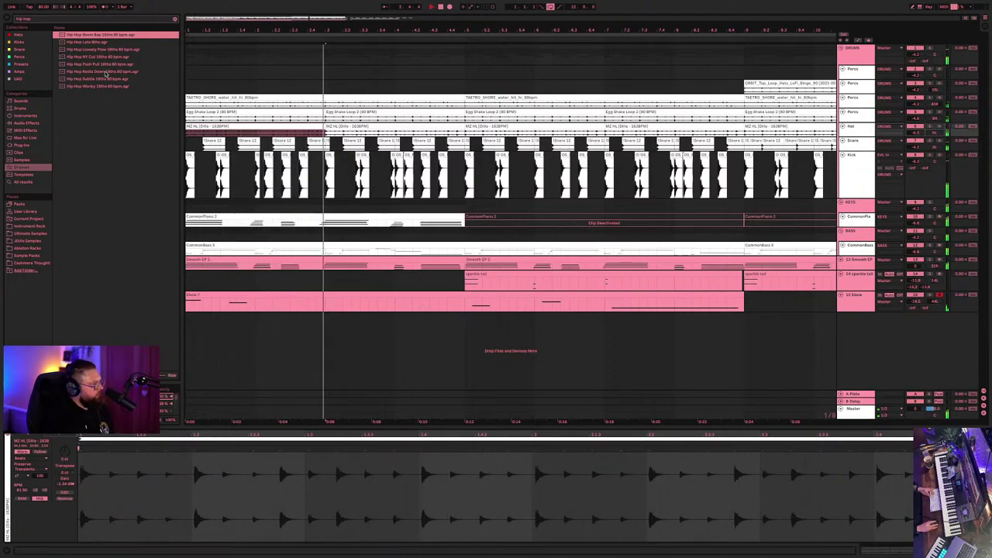
click(103, 80)
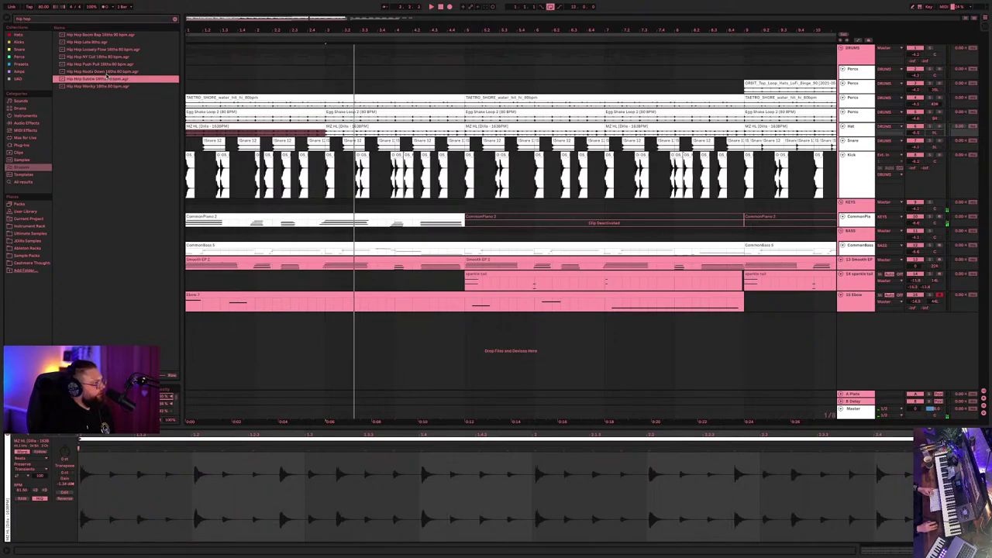
- Apply the groove listed after Push Pull to the hat clips and play back from the first water hit clip
drag(92, 70, 219, 125)
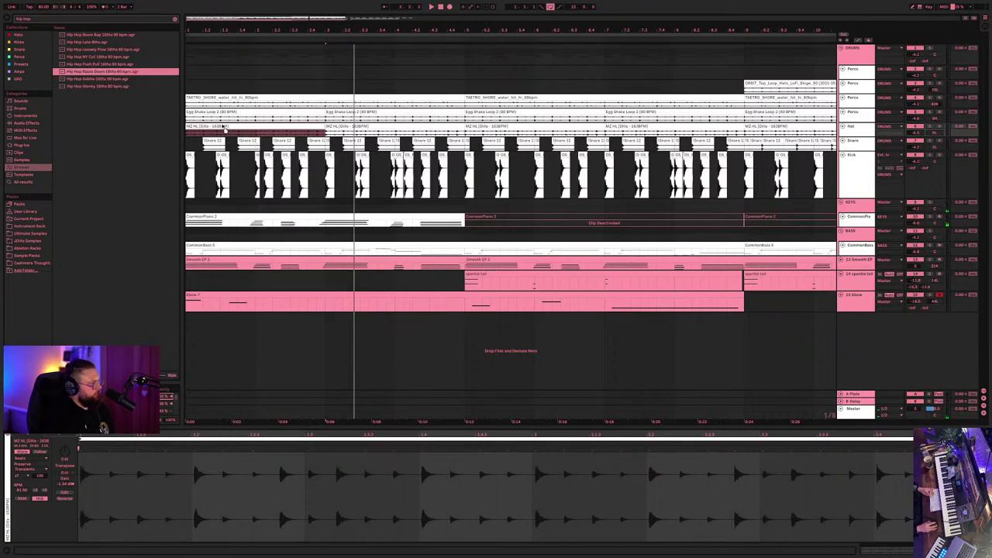
key(space)
click(224, 126)
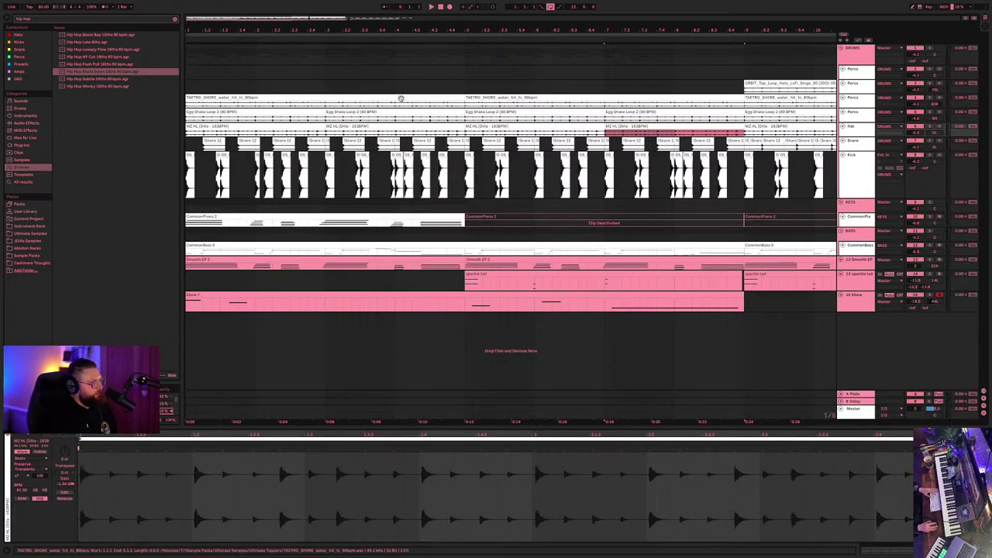
click(400, 99)
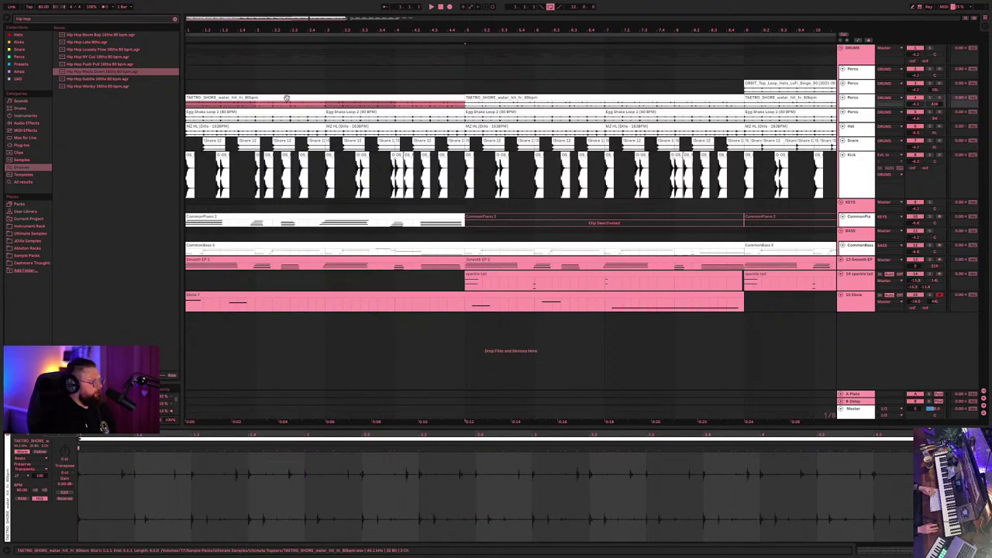
key(space)
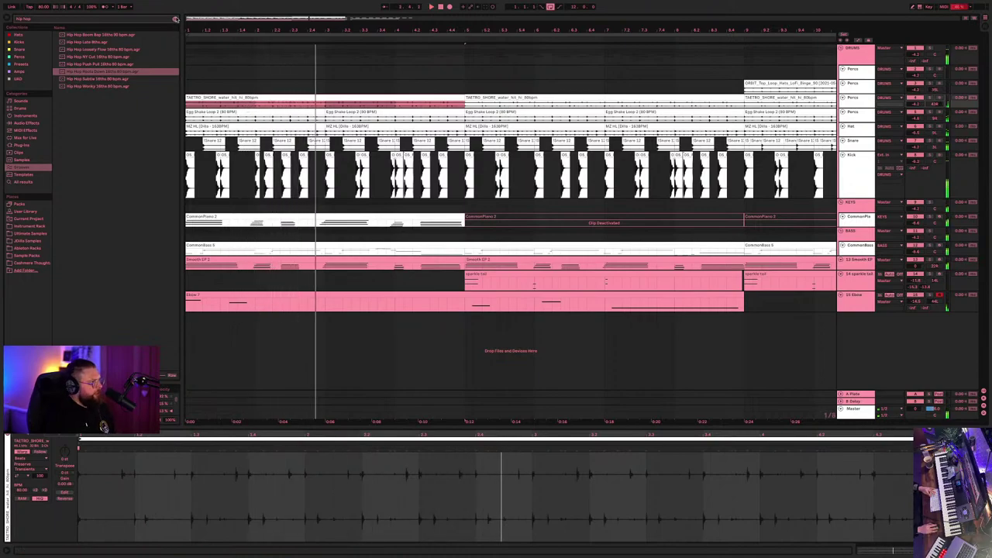
- Replace the hip hop search with "birds" and show the matches from all categories
click(152, 20)
key(BackSpace)
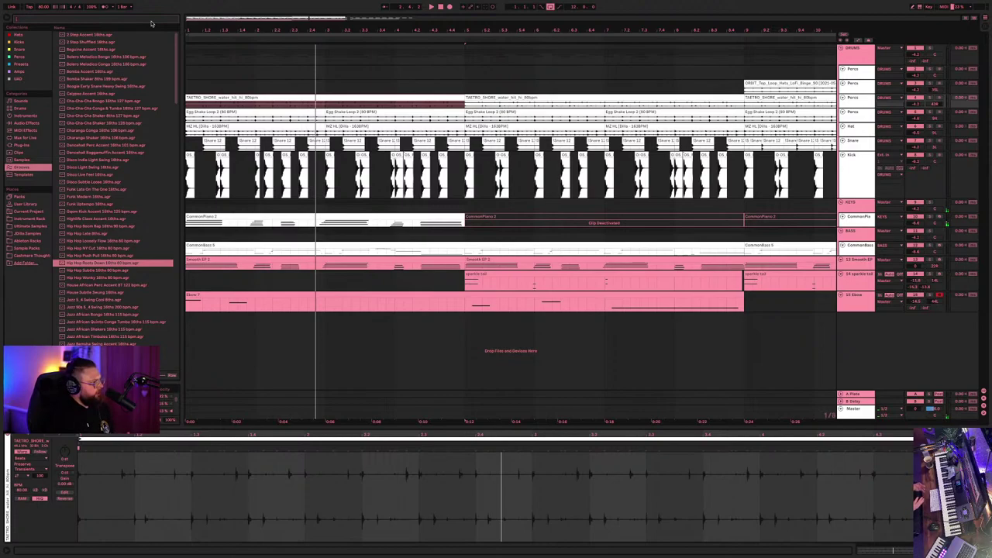
text(bass)
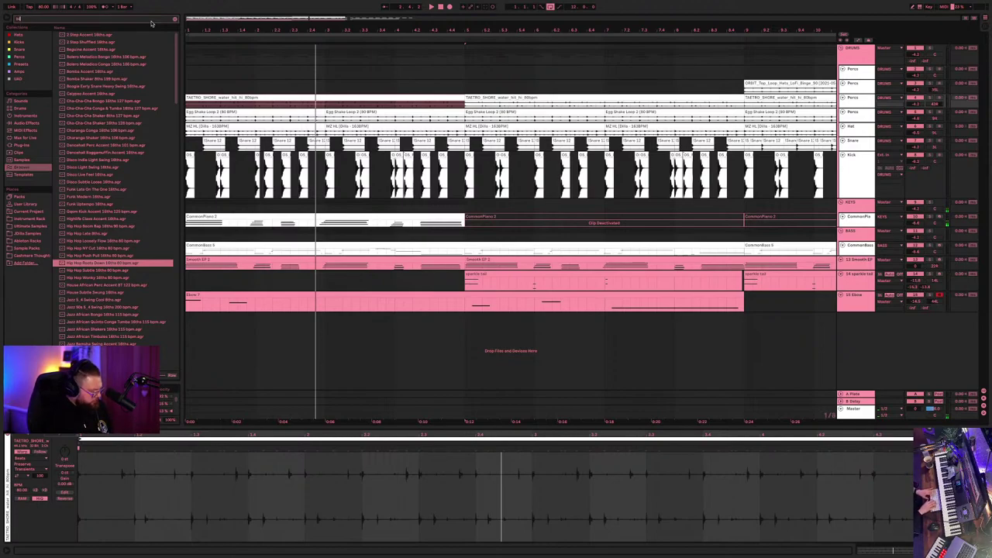
click(18, 182)
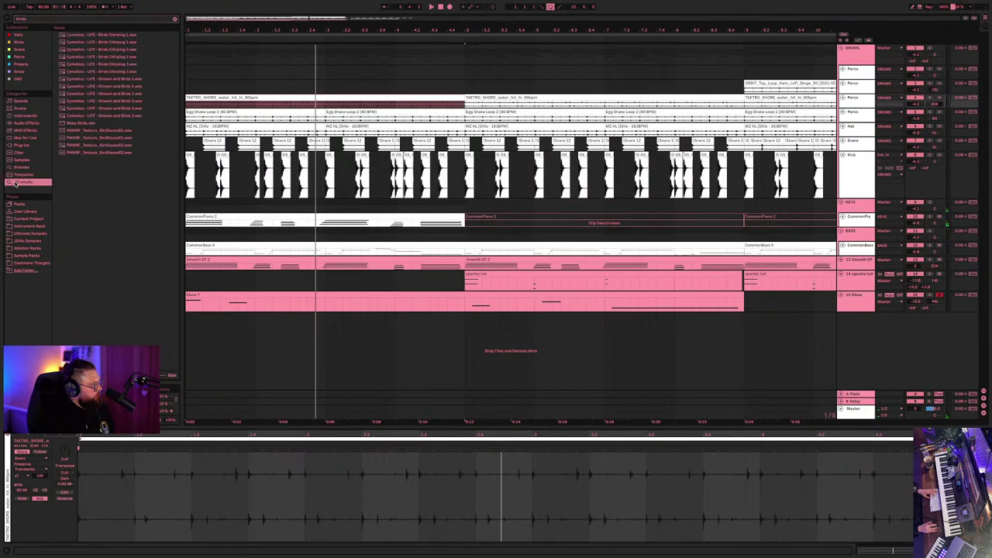
- Audition the Cymatics Birds Chirping and Stream and Birds samples
click(90, 71)
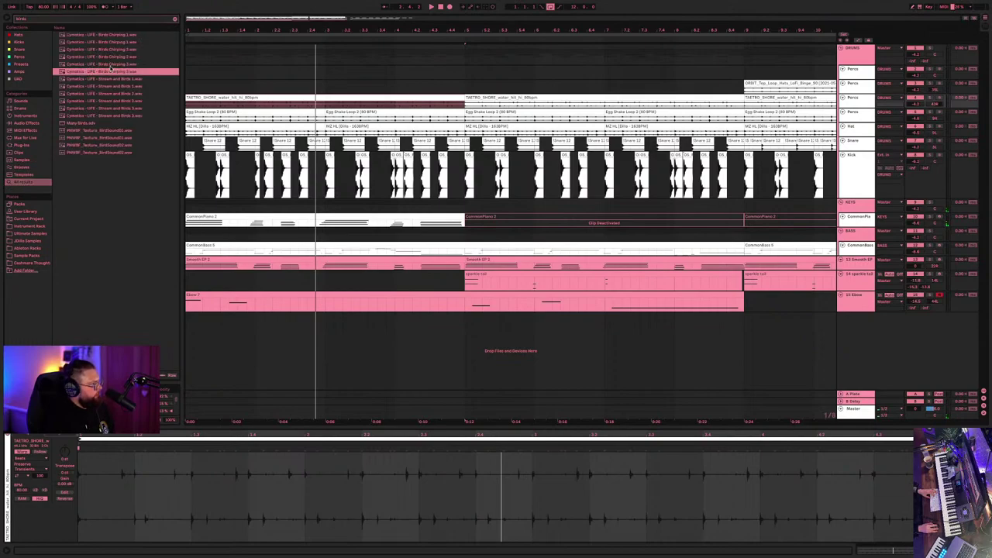
click(111, 64)
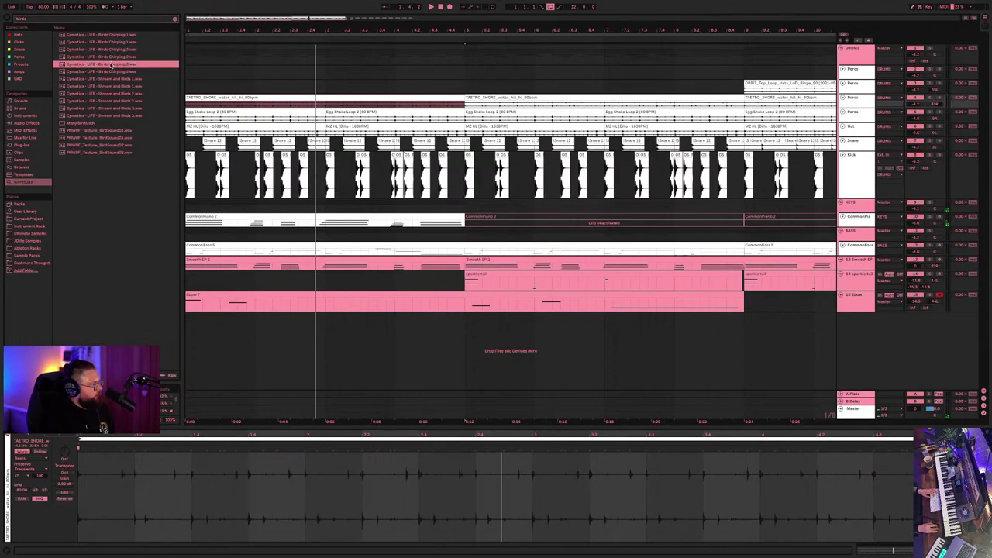
click(114, 86)
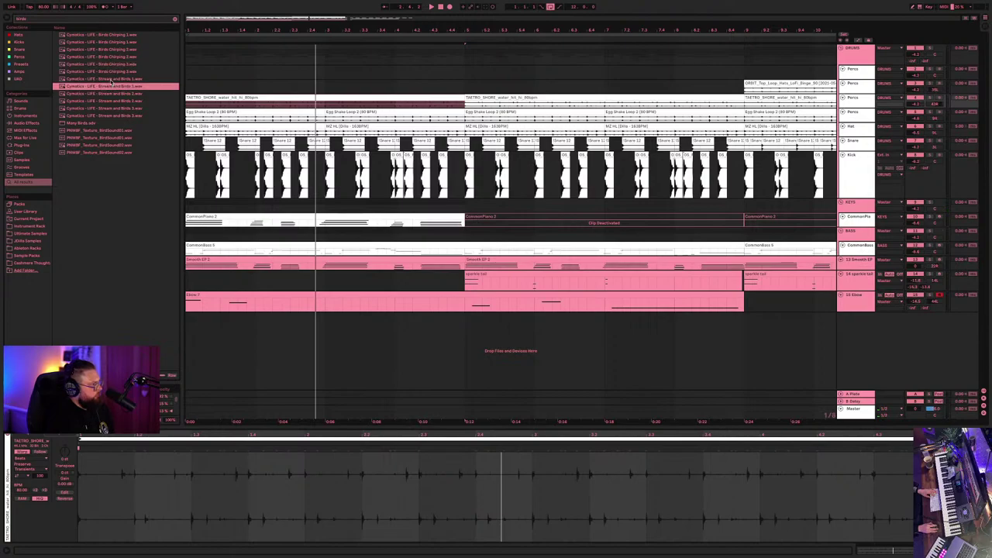
click(112, 79)
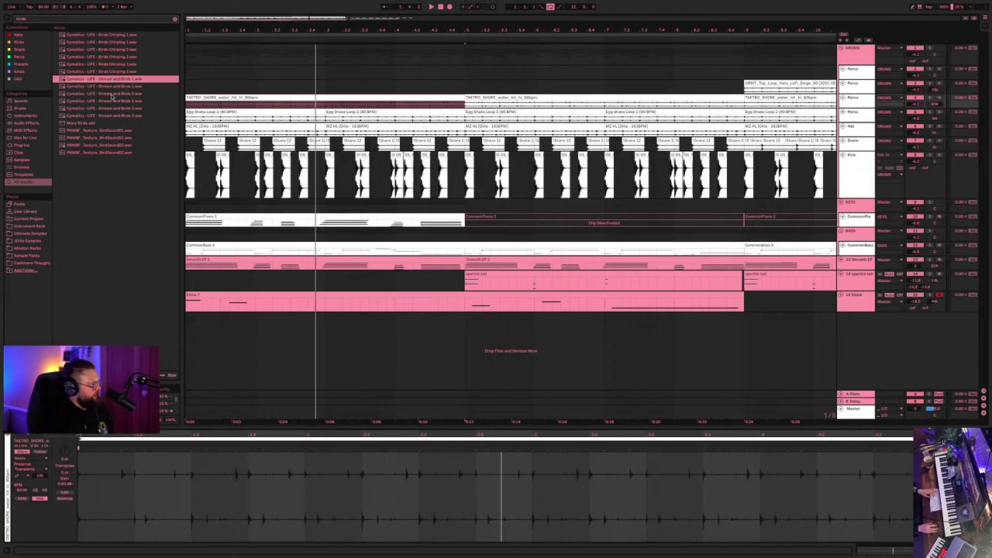
click(113, 100)
click(108, 115)
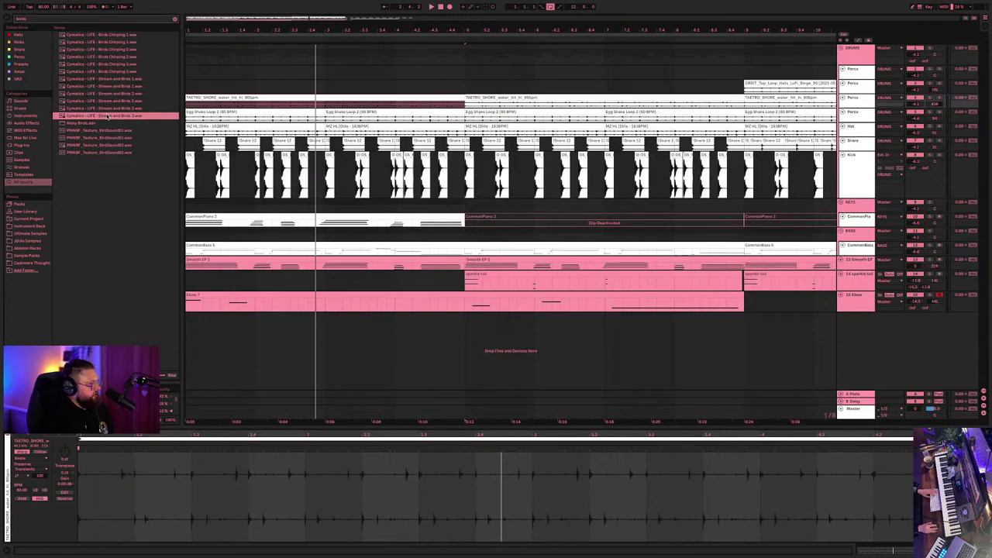
- Place Cymatics Stream and Birds 3 on a new audio track at bar 1 and duplicate the clip to bar 9
drag(107, 115, 204, 315)
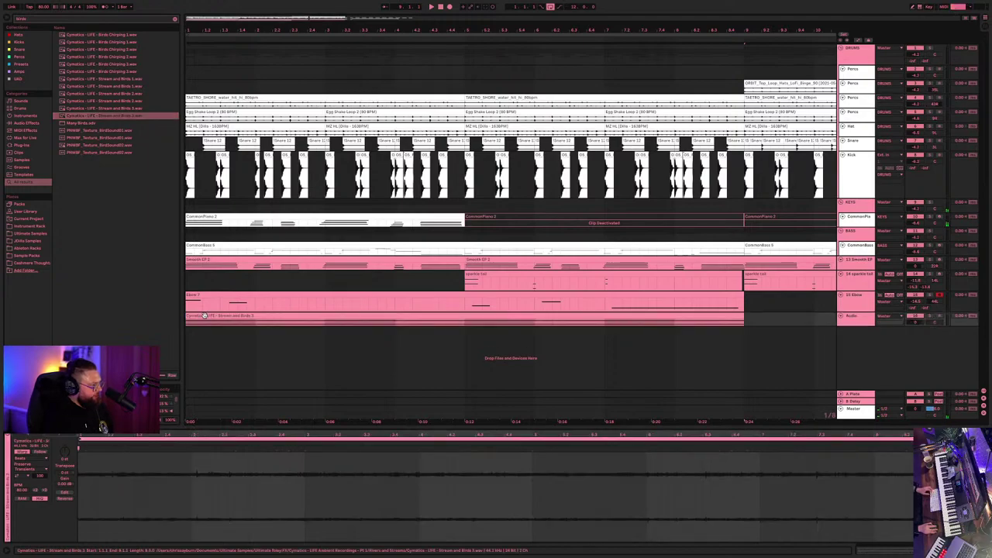
scroll(204, 316, down, 8)
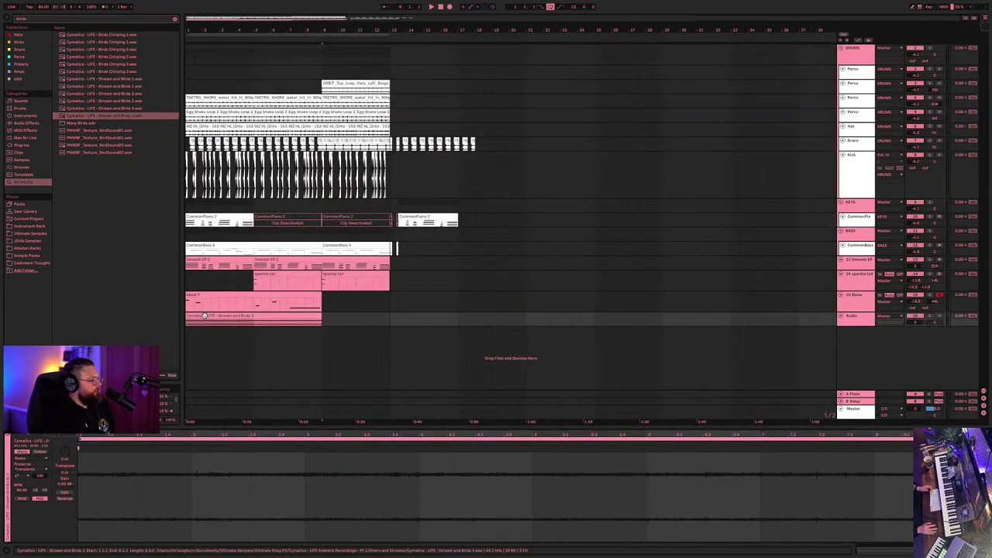
key(ctrl+d)
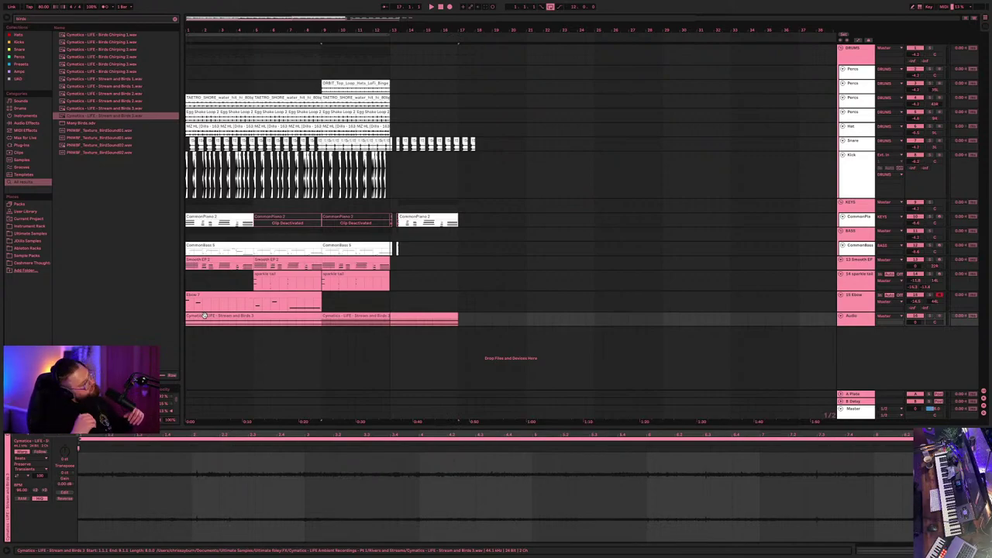
- Play the arrangement and lower the volume of the Stream and Birds audio track
key(space)
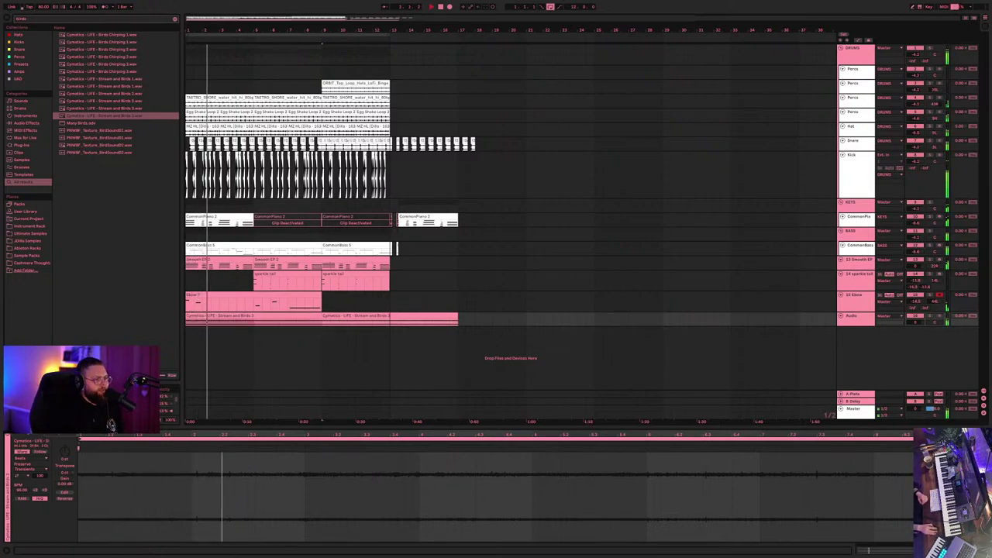
click(929, 326)
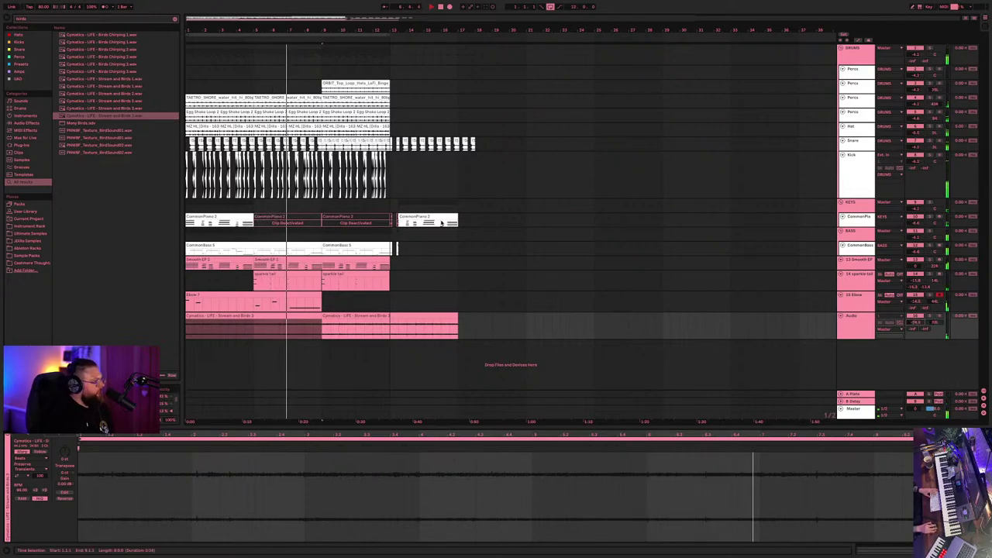
- Move the Smooth EP, sparkle tail and Ebow tracks into the KEYS group above the CommonPiano track
click(866, 210)
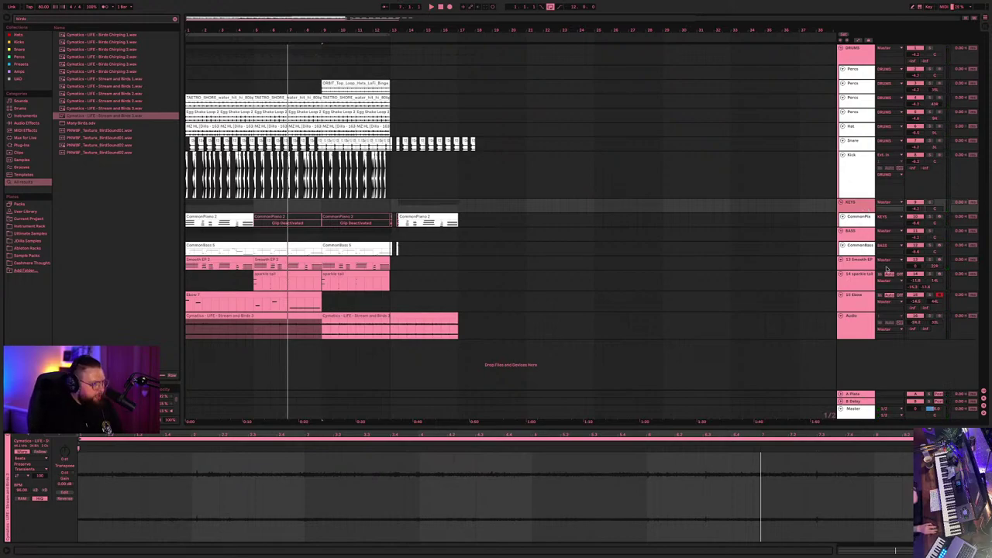
click(854, 216)
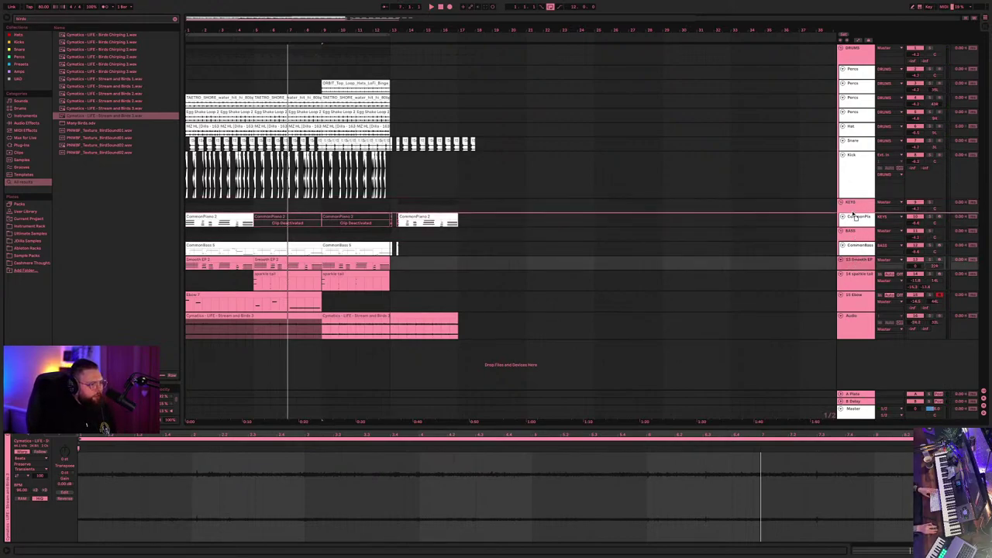
drag(851, 211, 852, 211)
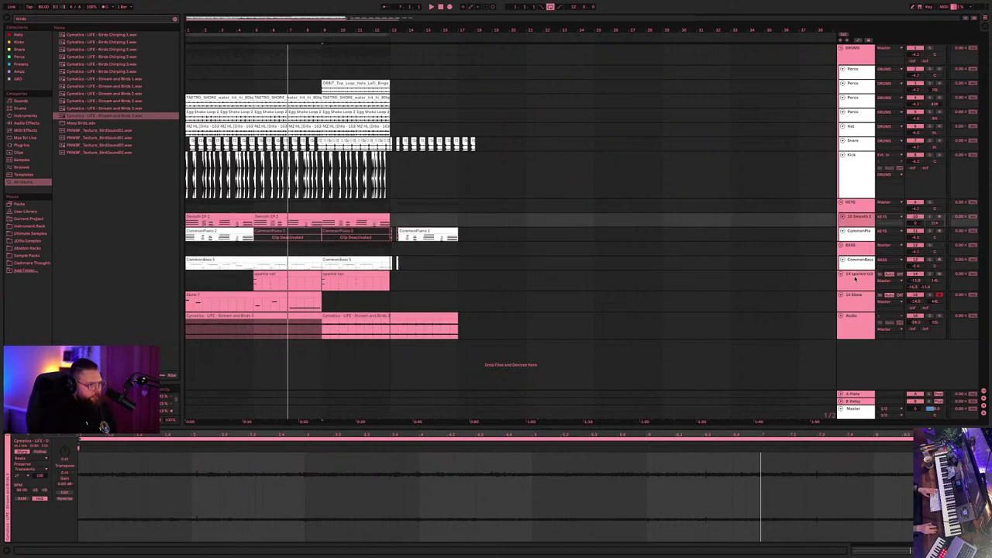
drag(854, 278, 850, 222)
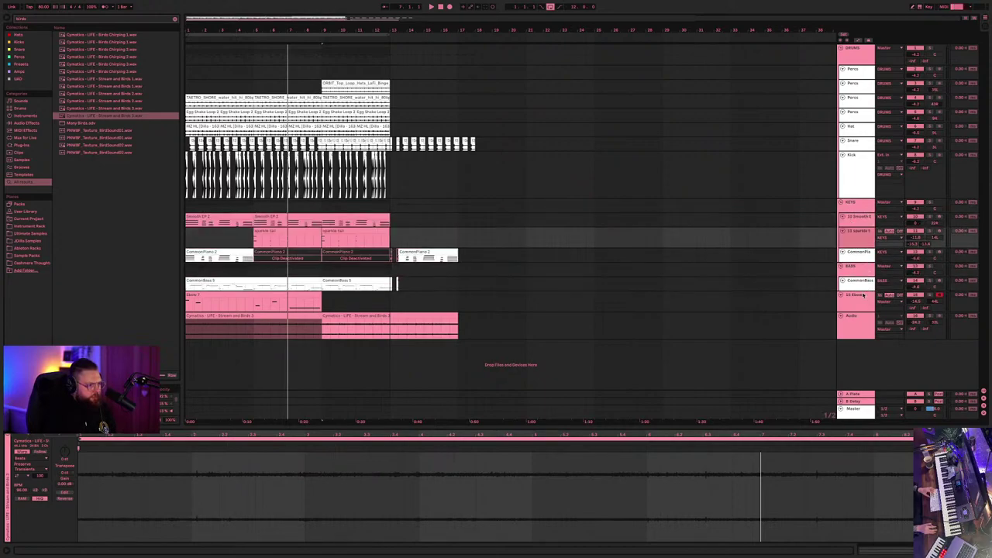
drag(863, 295, 860, 246)
- Move the Stream and Birds audio track to the top of the DRUMS group and colour it white
drag(858, 318, 852, 71)
right_click(854, 71)
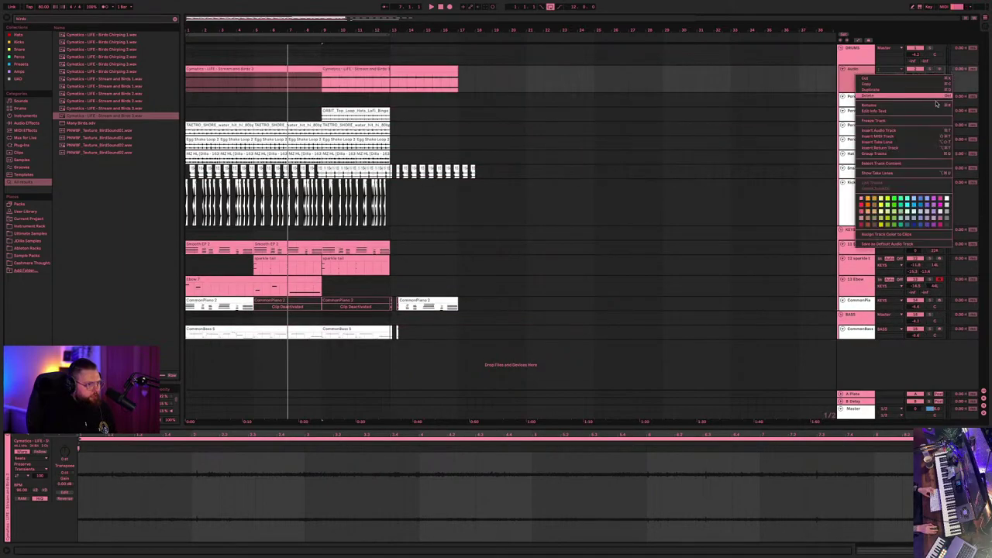
click(946, 200)
- Colour the Smooth EP, sparkle tail and Ebow tracks in the KEYS group white
click(852, 282)
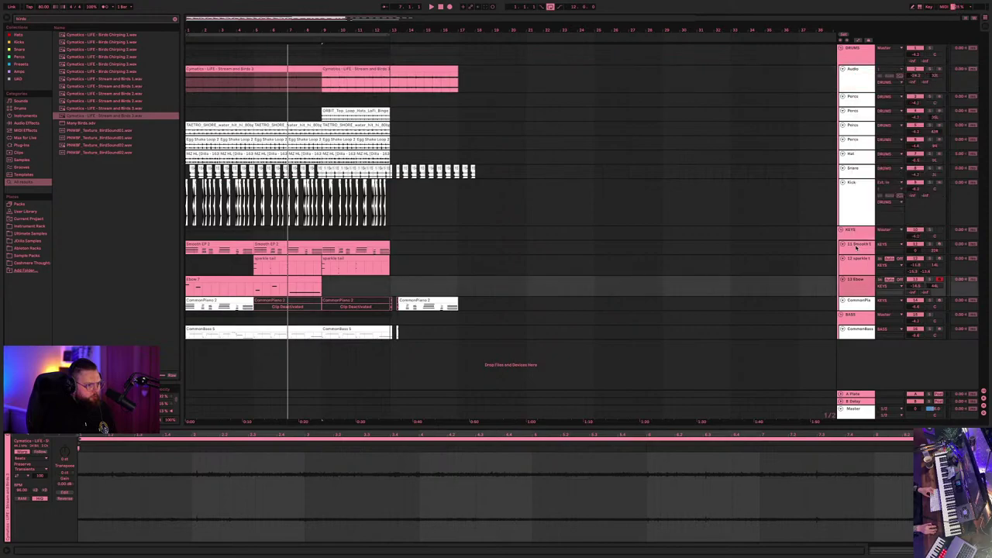
right_click(857, 246)
click(946, 356)
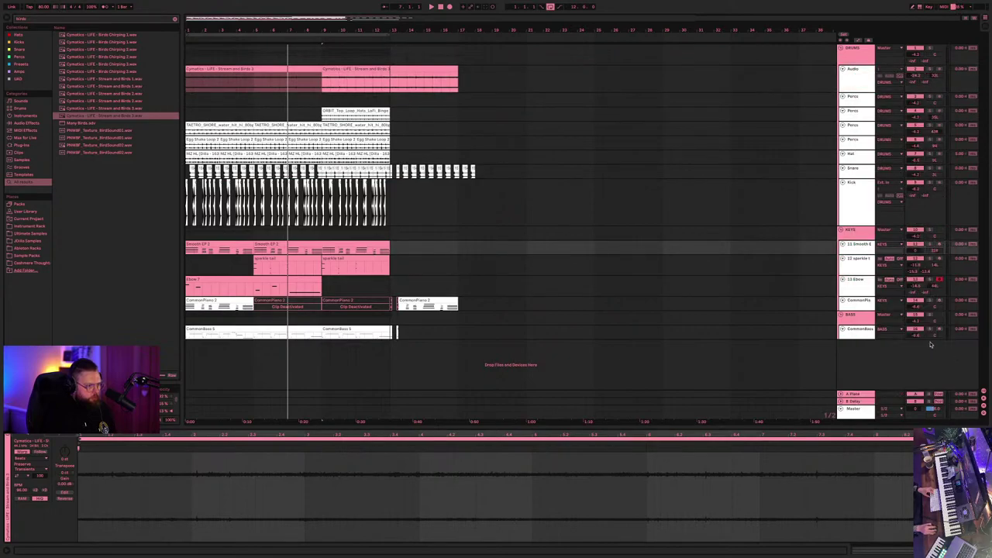
- Sidechain the KEYS group's Compressor to the Kick track with a -14.2 dB threshold and play the arrangement to hear the ducking
click(851, 284)
click(852, 315)
click(851, 230)
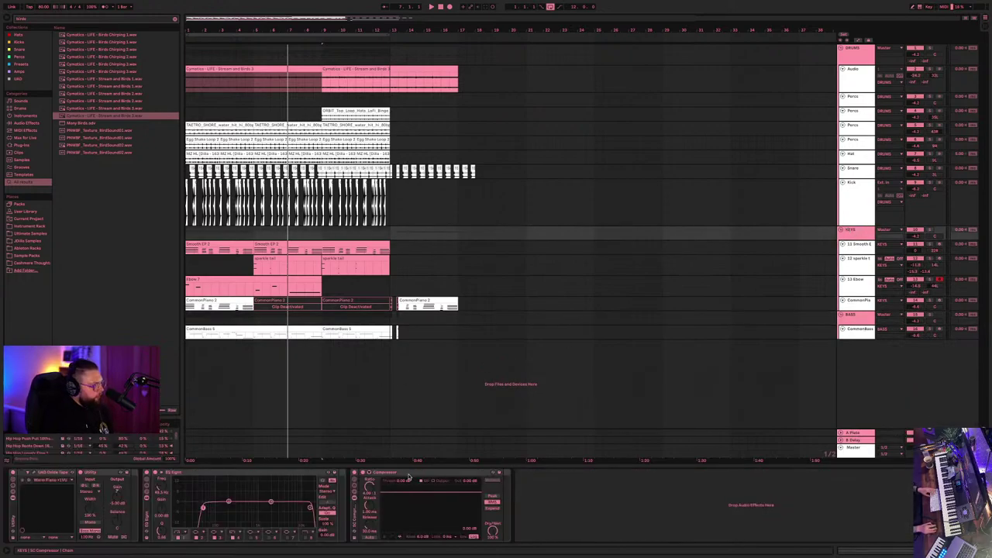
click(408, 472)
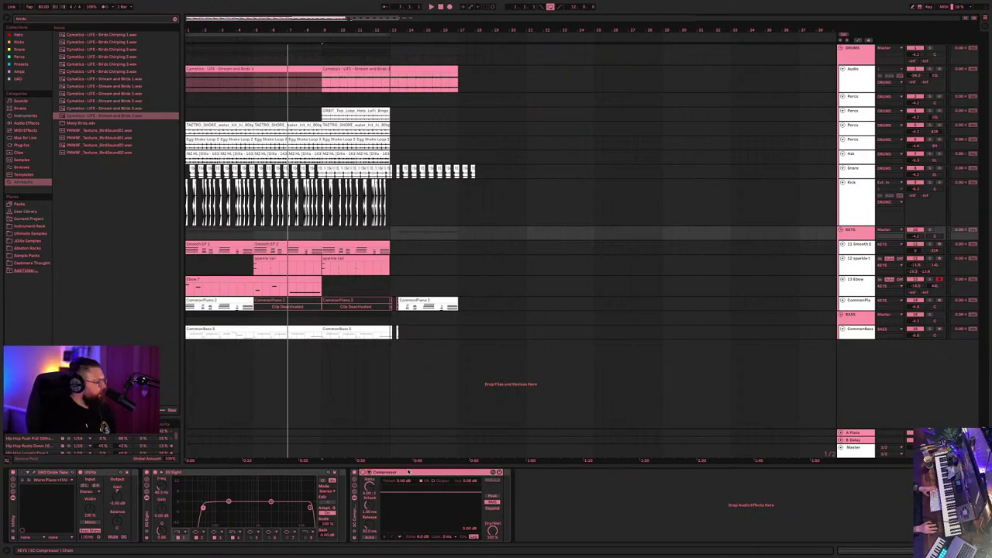
click(389, 347)
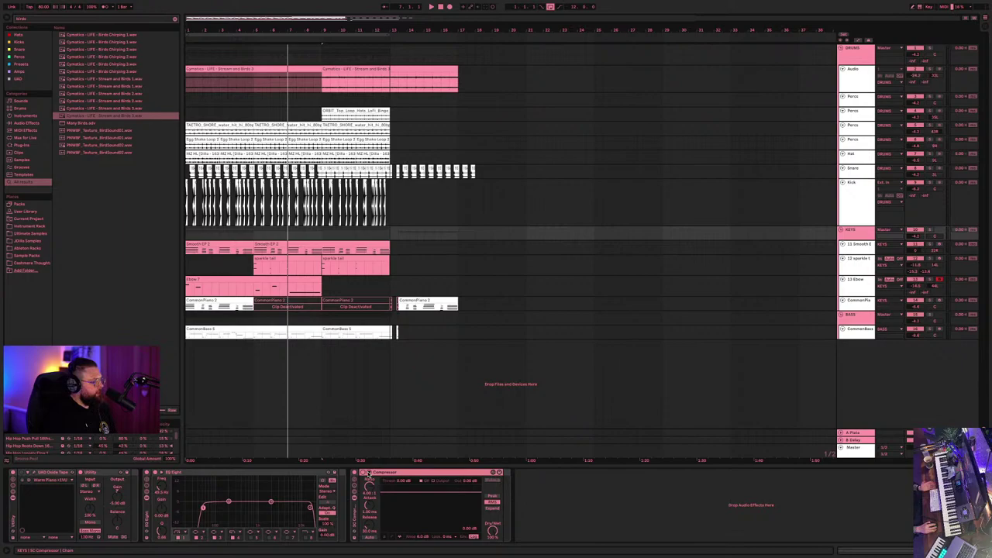
click(368, 472)
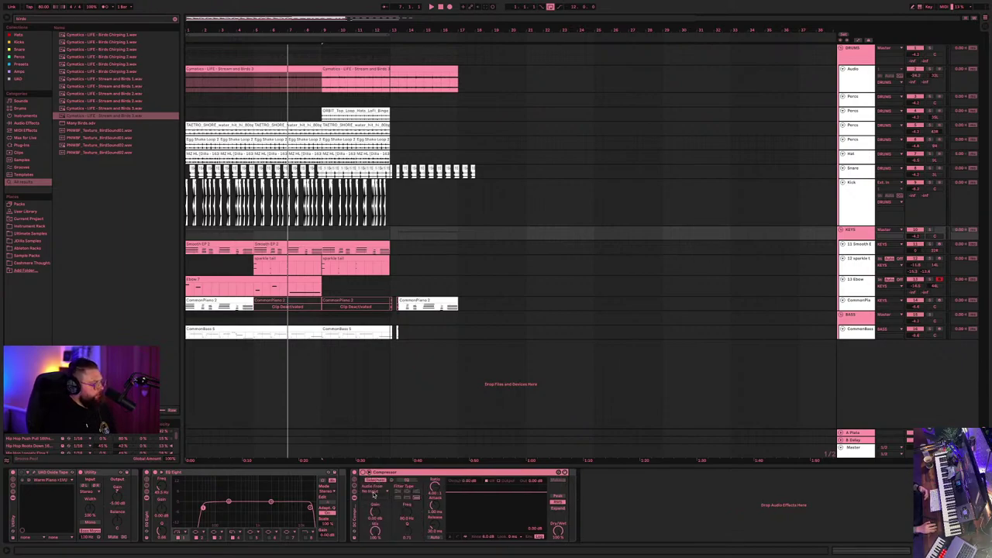
click(373, 491)
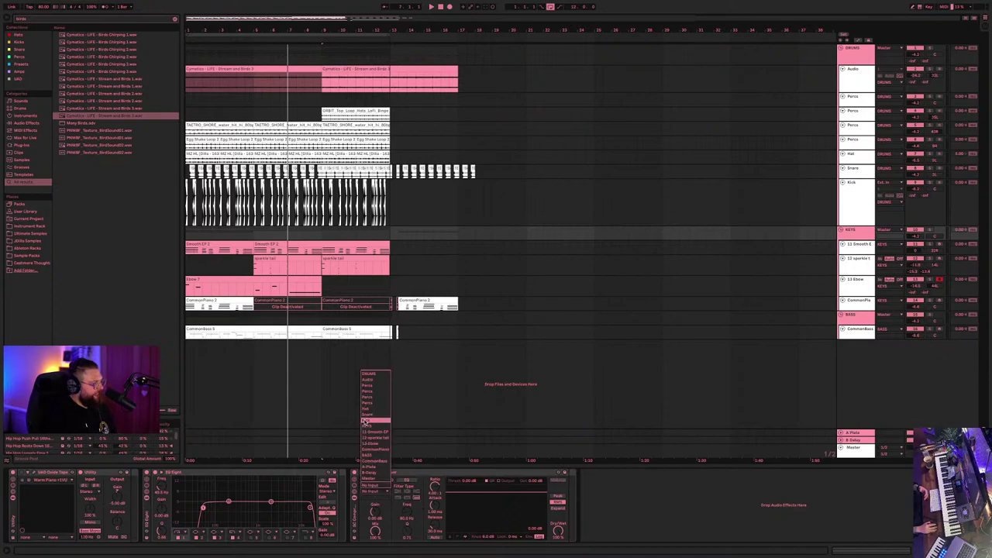
click(372, 420)
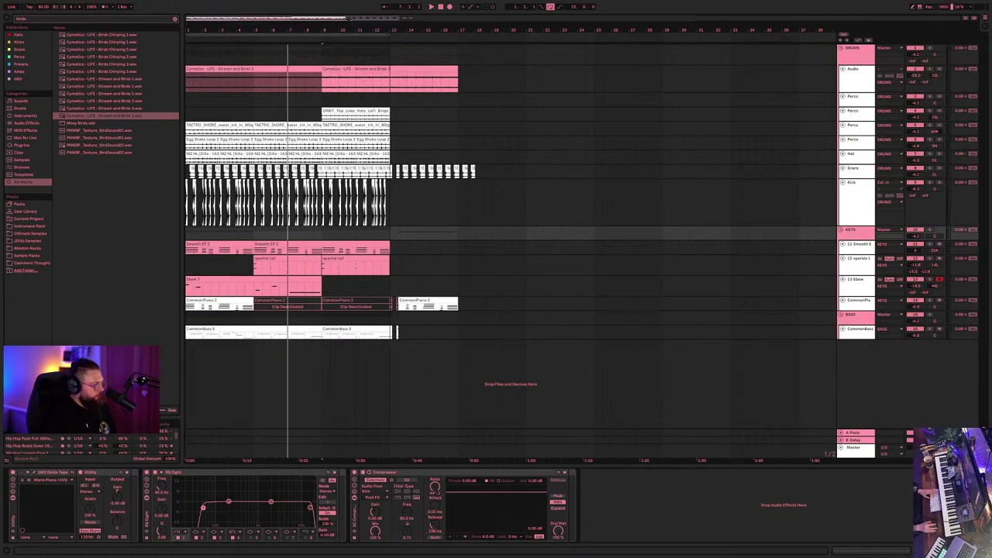
key(space)
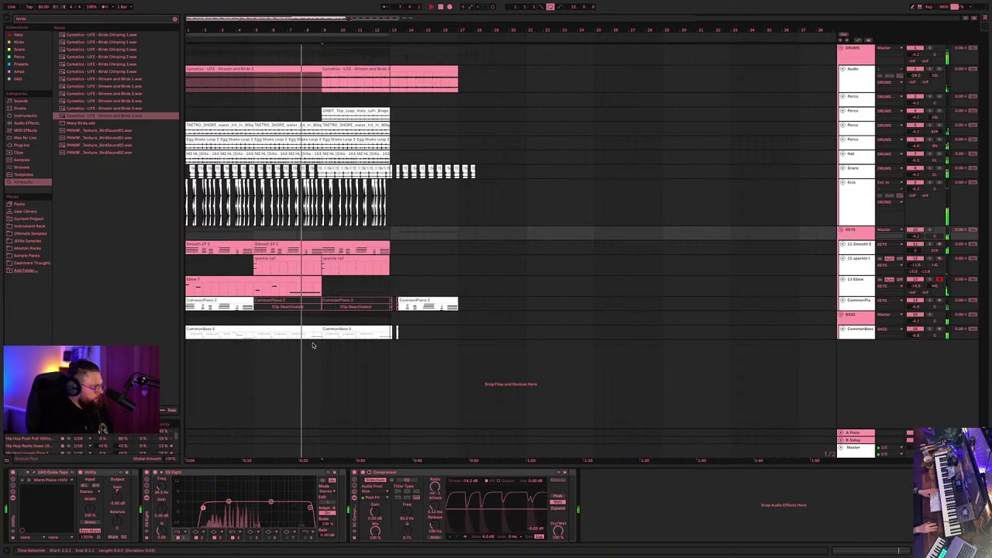
click(288, 338)
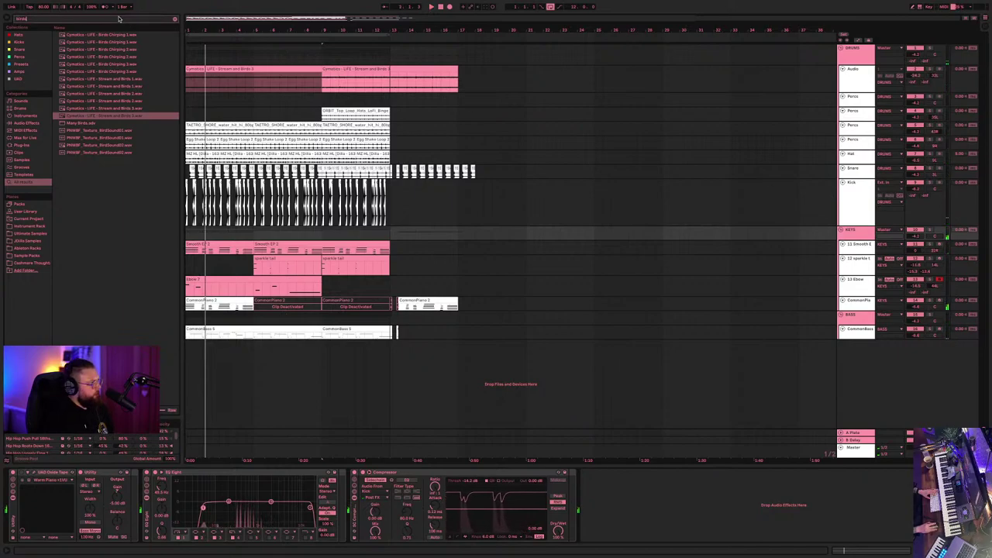
- Search the browser for rx950 and add the RX950 converter to the KEYS group after the Compressor
text(ni)
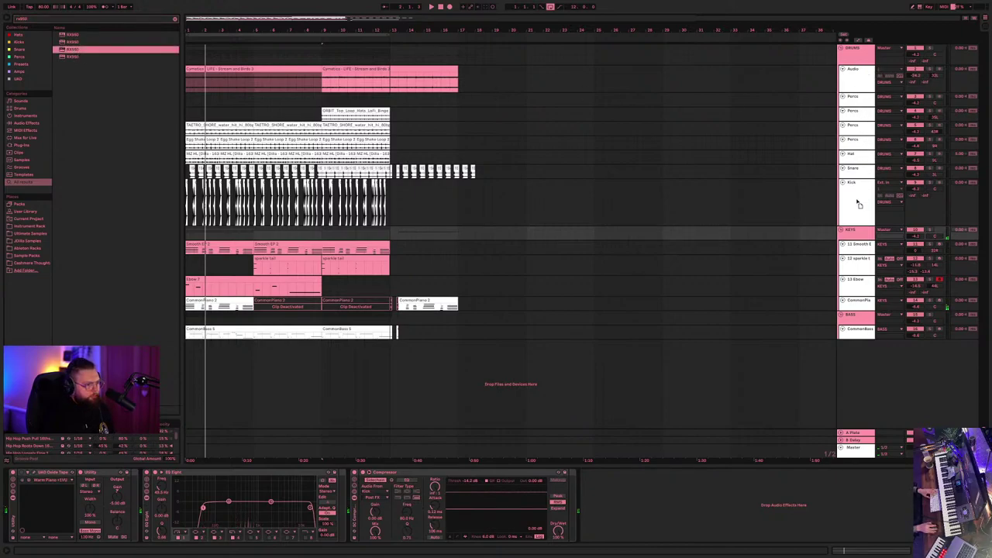
key(Return)
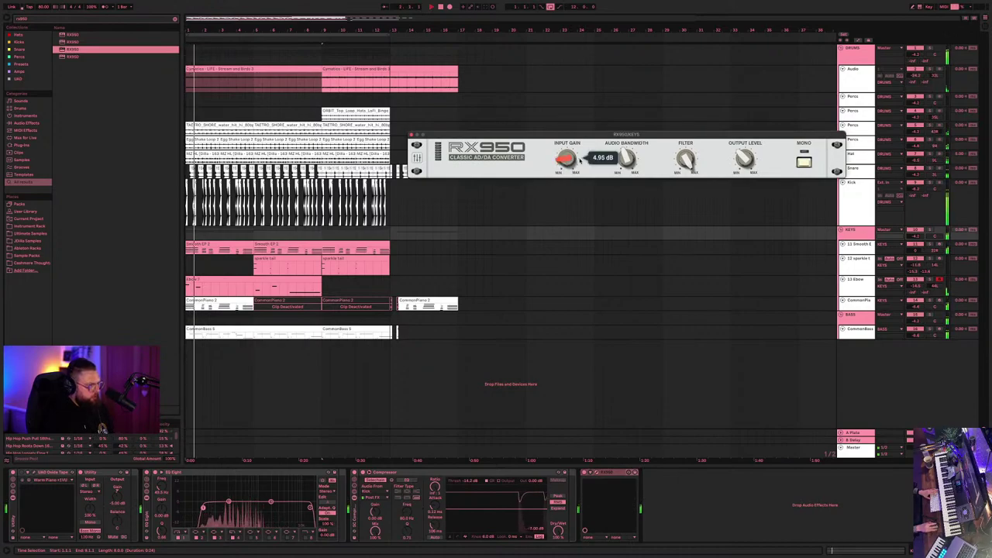
mouse_move(744, 161)
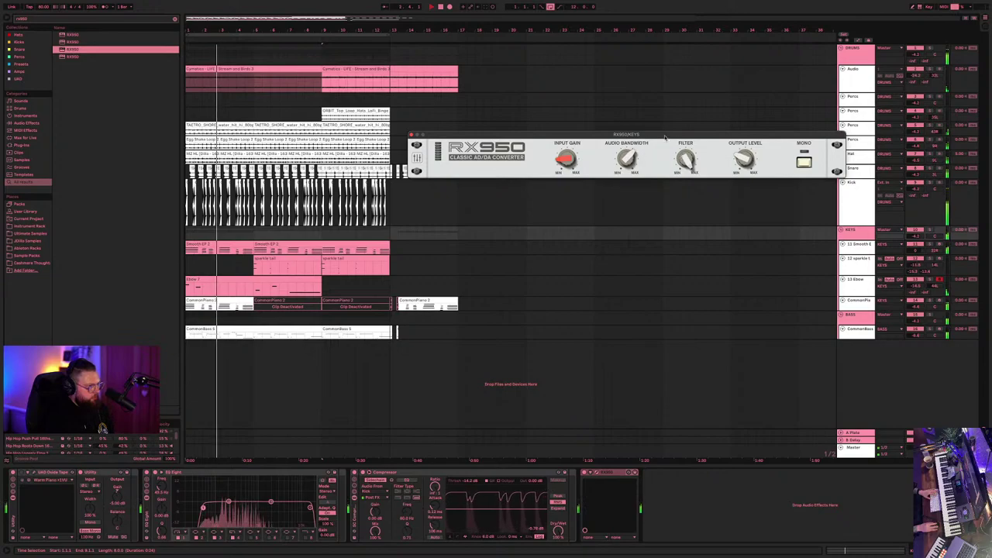
- Adjust the RX950's filter during playback and raise its input gain to about 8.53 dB
drag(685, 159, 688, 275)
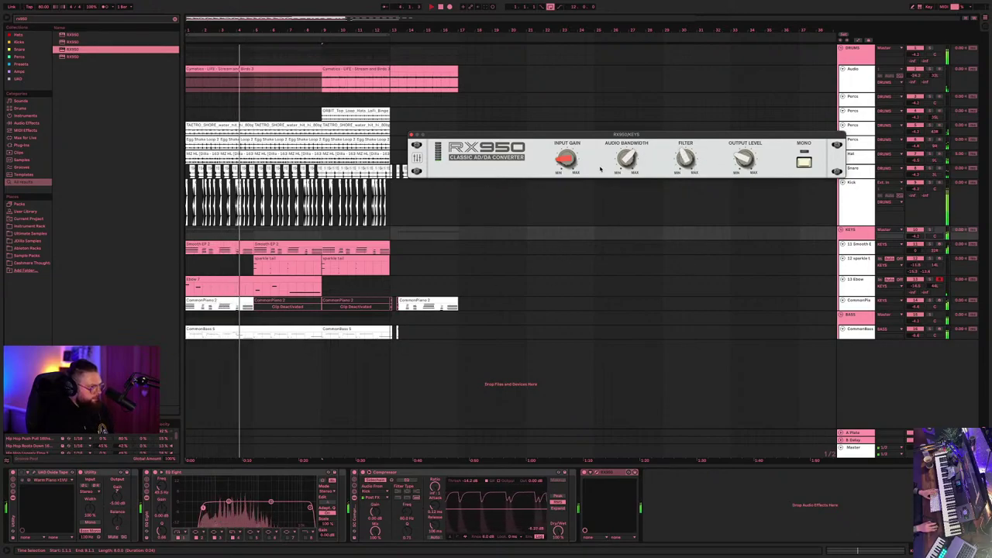
drag(685, 159, 682, 151)
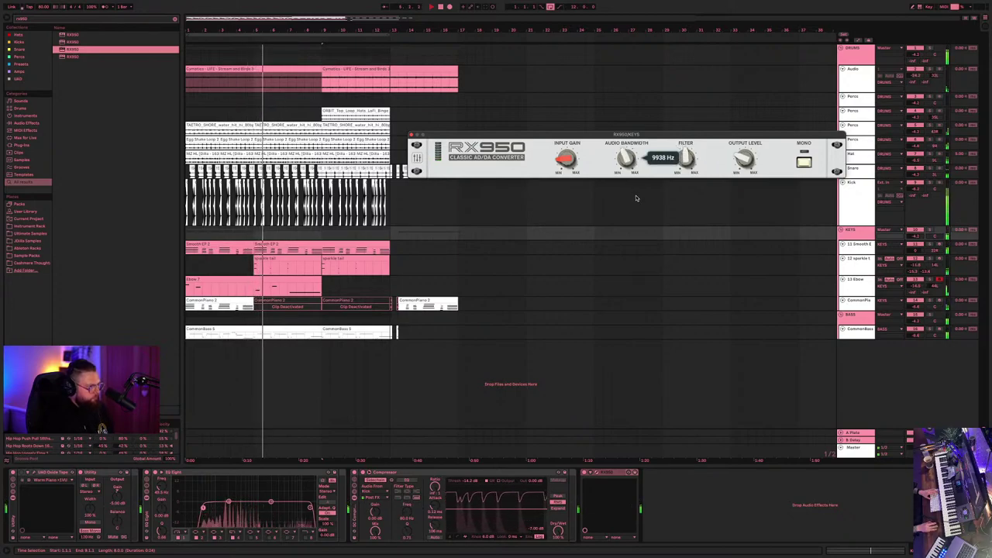
drag(685, 159, 688, 133)
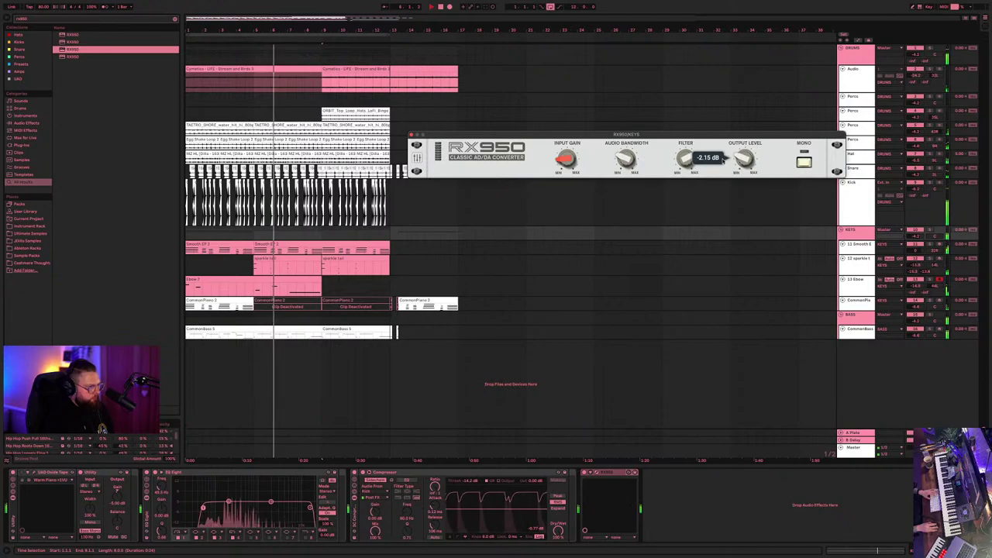
mouse_move(571, 147)
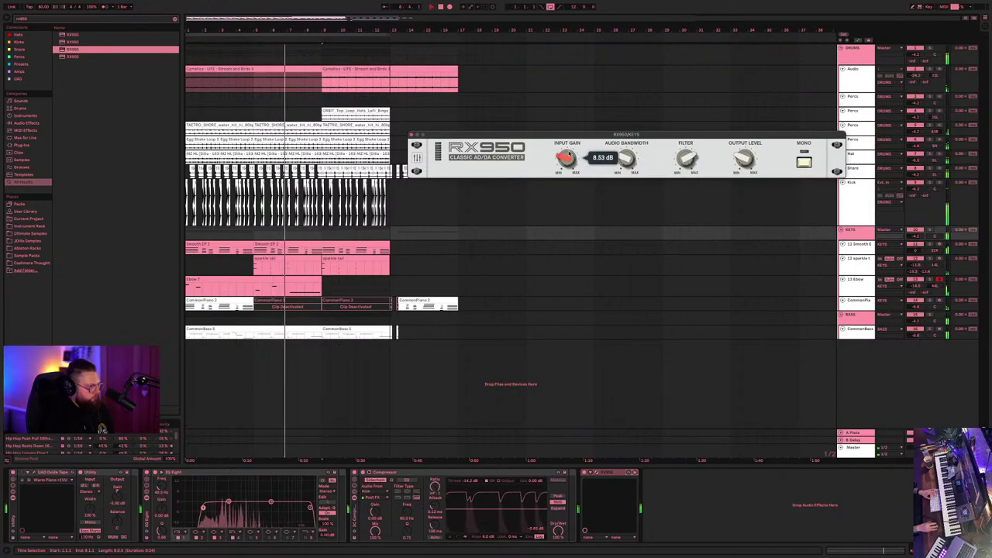
scroll(690, 172, up, 4)
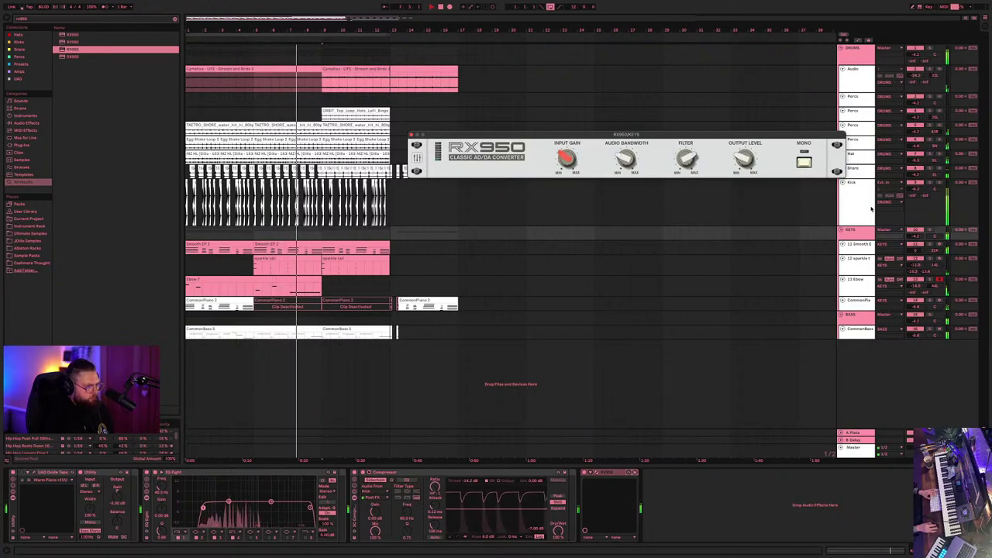
- Raise the KEYS group volume to 0 dB and lower its four tracks' volumes together by about 5 dB
click(852, 231)
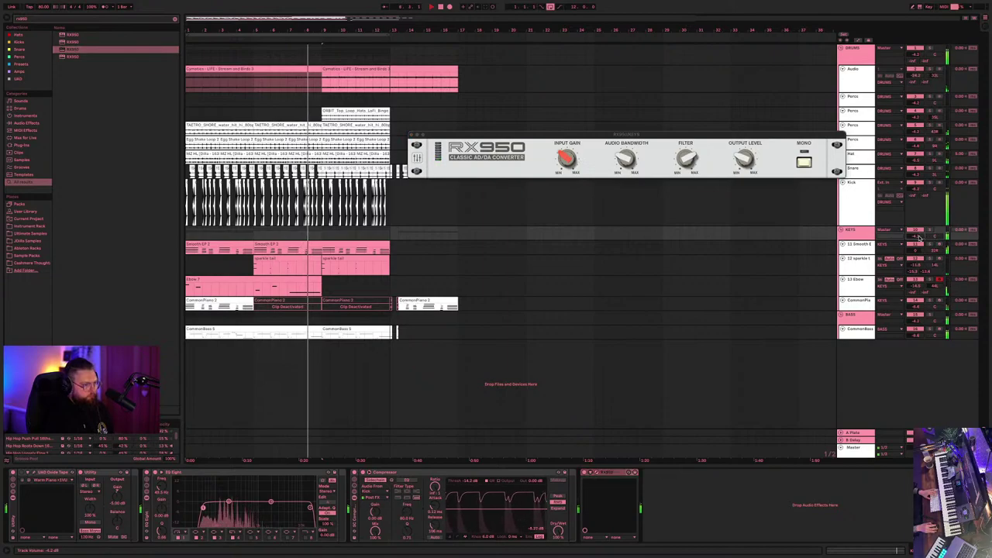
click(876, 301)
drag(916, 307, 915, 325)
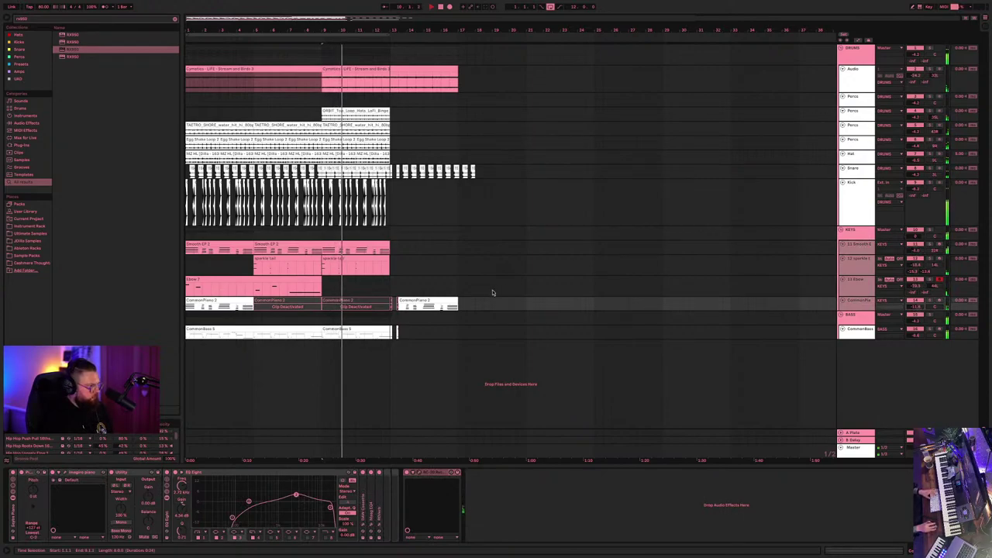
- Lower the CommonPiano track's volume to about -17.8 dB and pan it slightly to the right while the loop plays
click(228, 330)
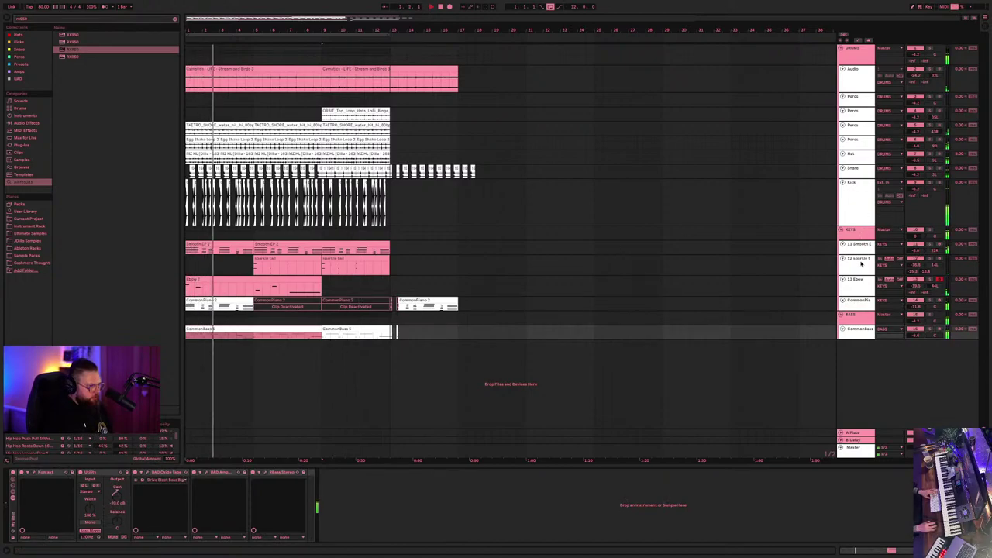
click(860, 299)
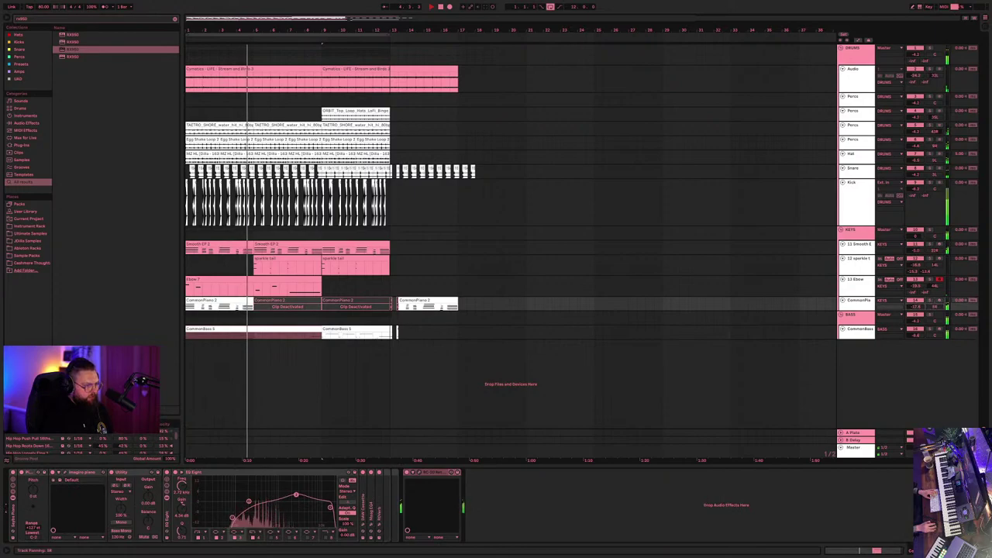
drag(922, 308, 922, 311)
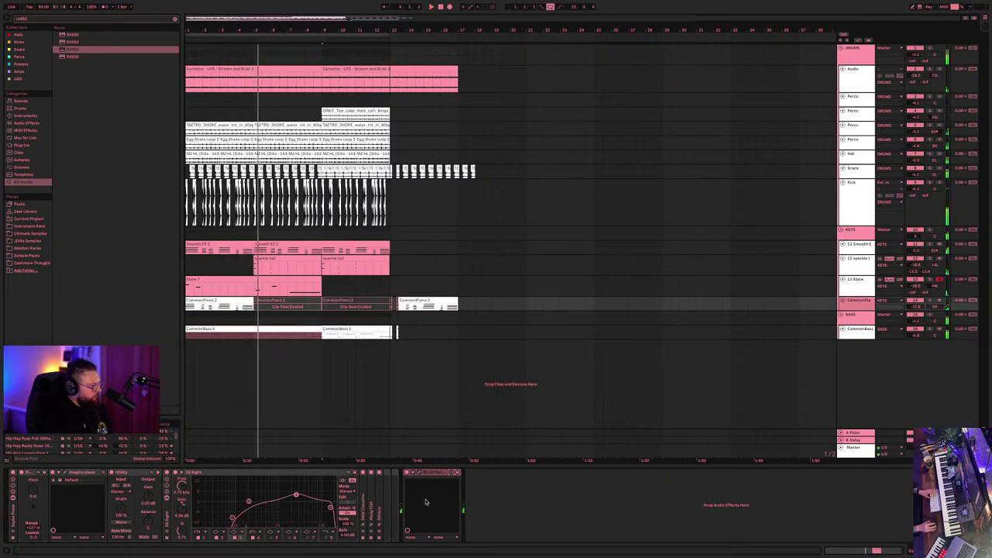
- Reduce the Distort amount in CommonPiano's RC-20 Retro Color, raise the track's volume slightly during playback and close the plug-in
click(418, 473)
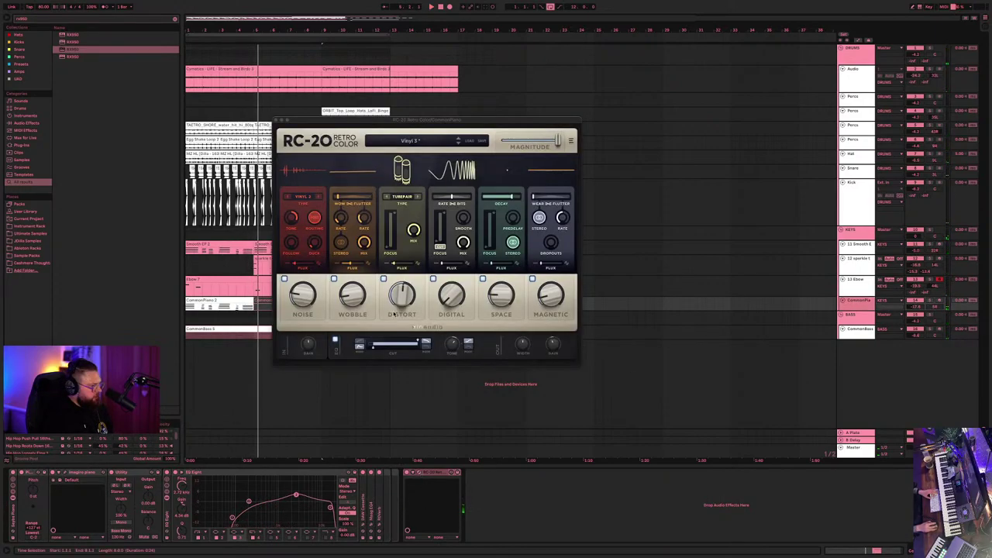
drag(401, 295, 405, 348)
key(space)
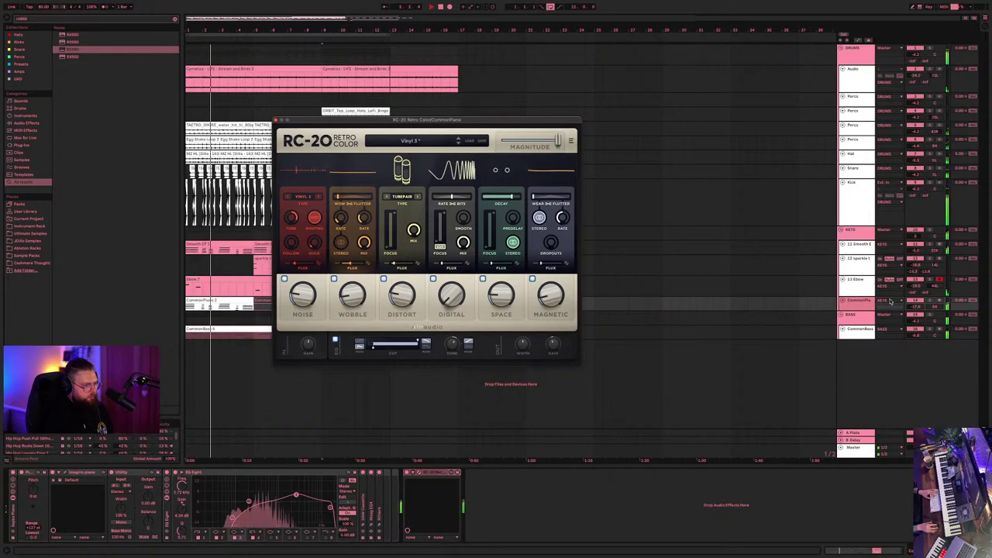
click(856, 302)
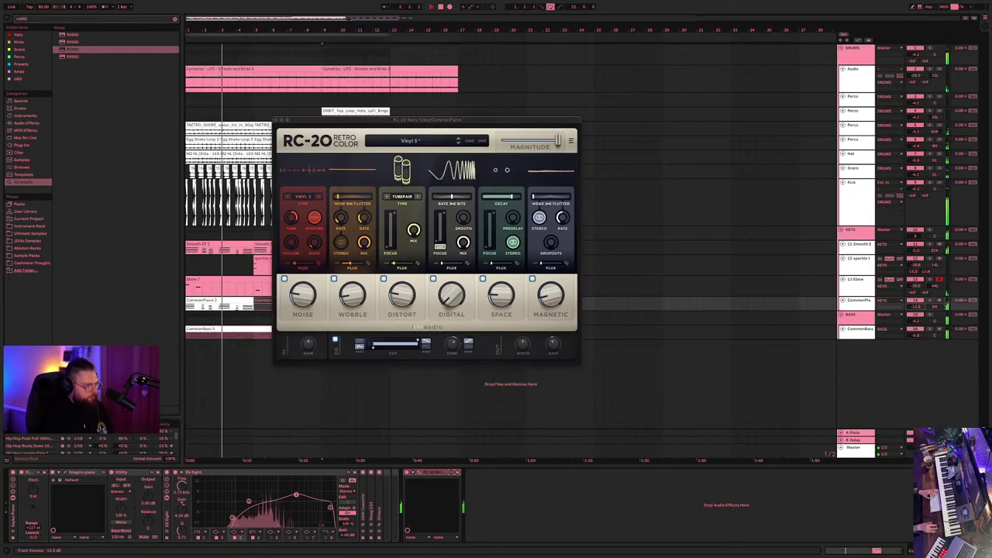
click(277, 120)
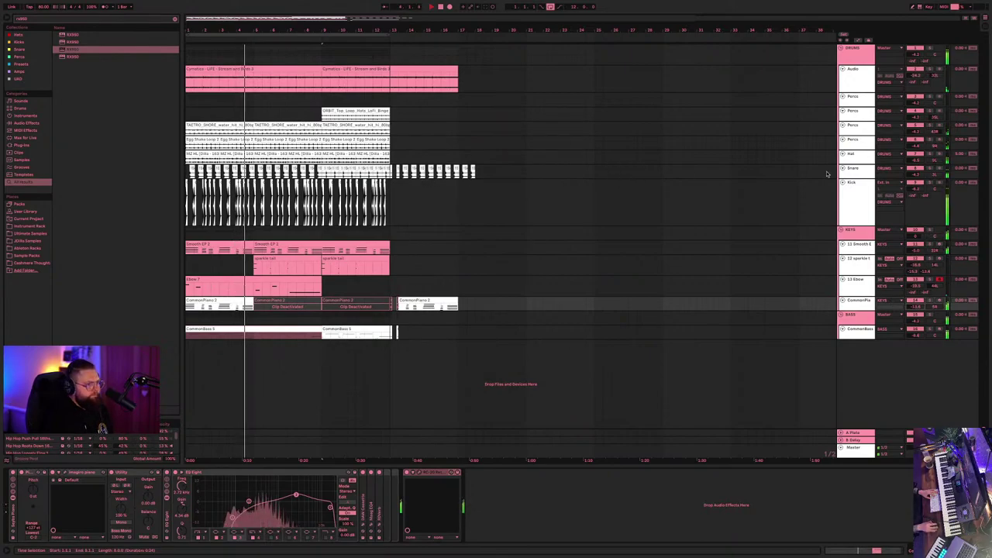
- Lower the volume of the Hat track in the DRUMS group
click(852, 155)
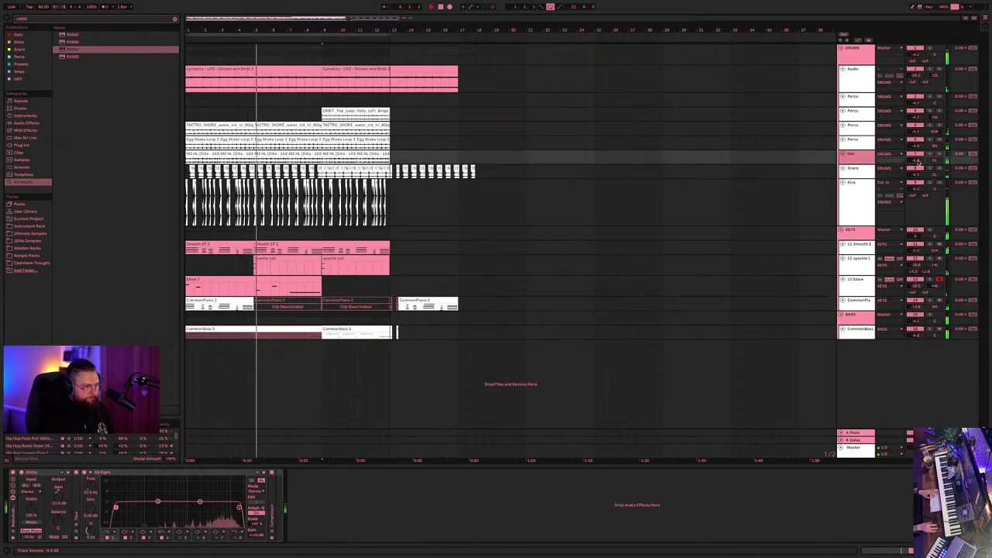
drag(916, 162, 917, 180)
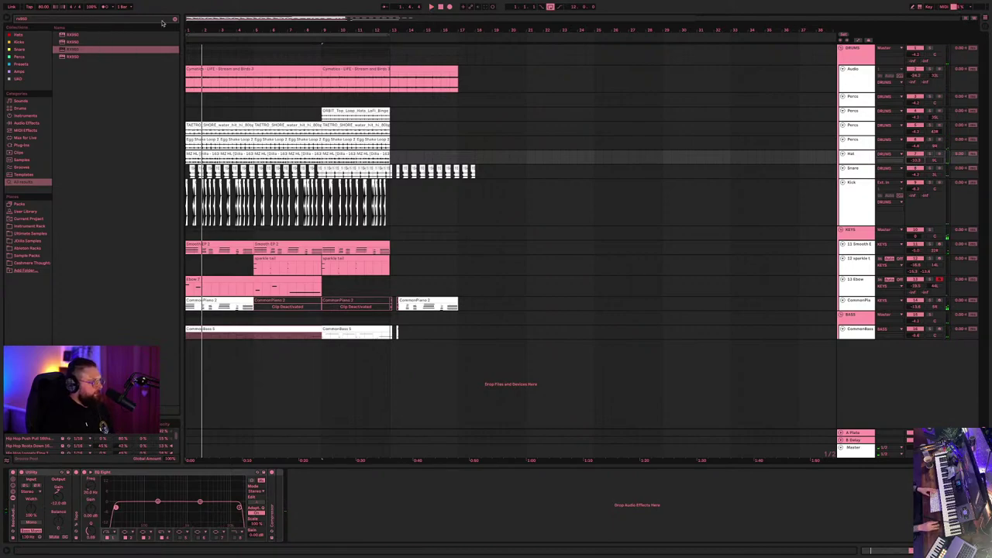
- Search the browser for "soundshifter" and add SoundShifter Pitch Stereo on a new audio track
click(174, 21)
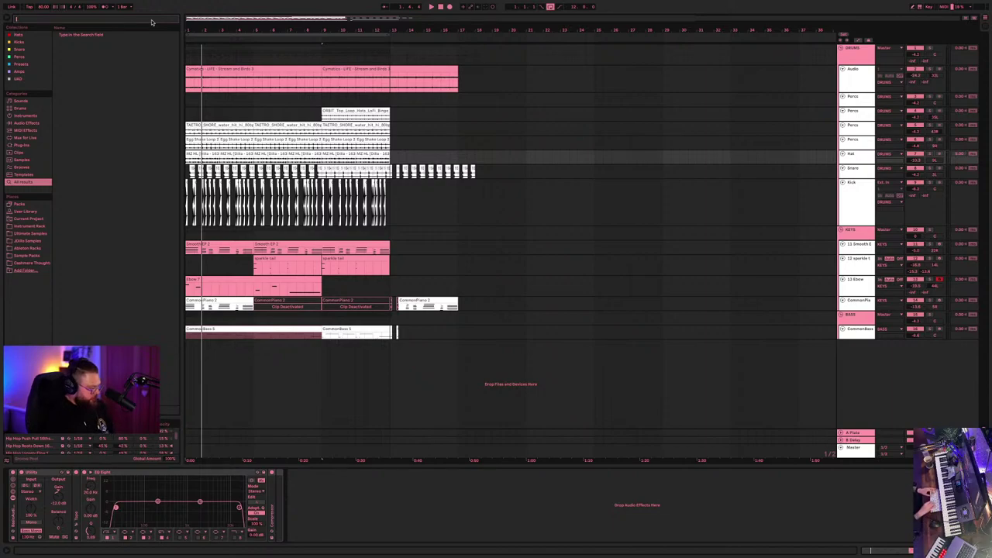
text(nda)
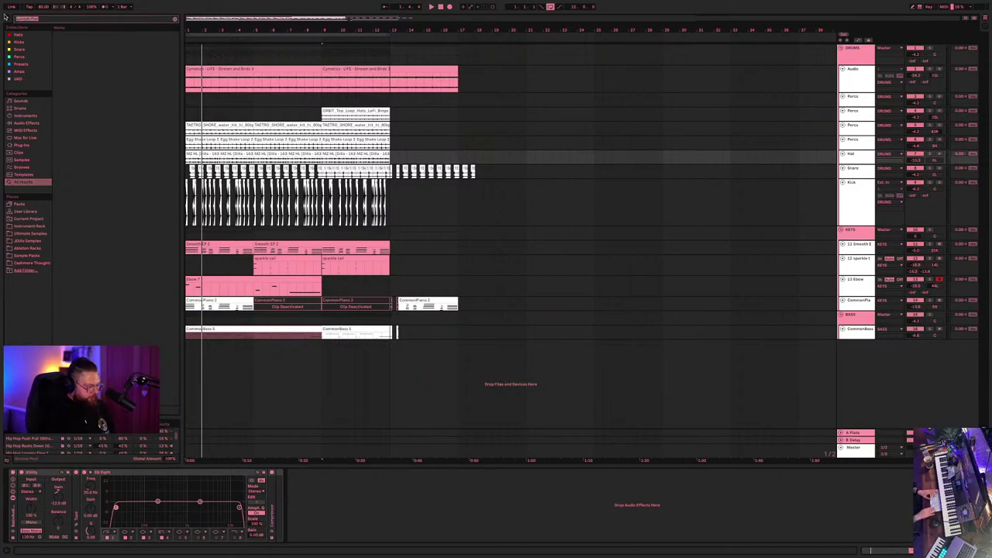
text(nd)
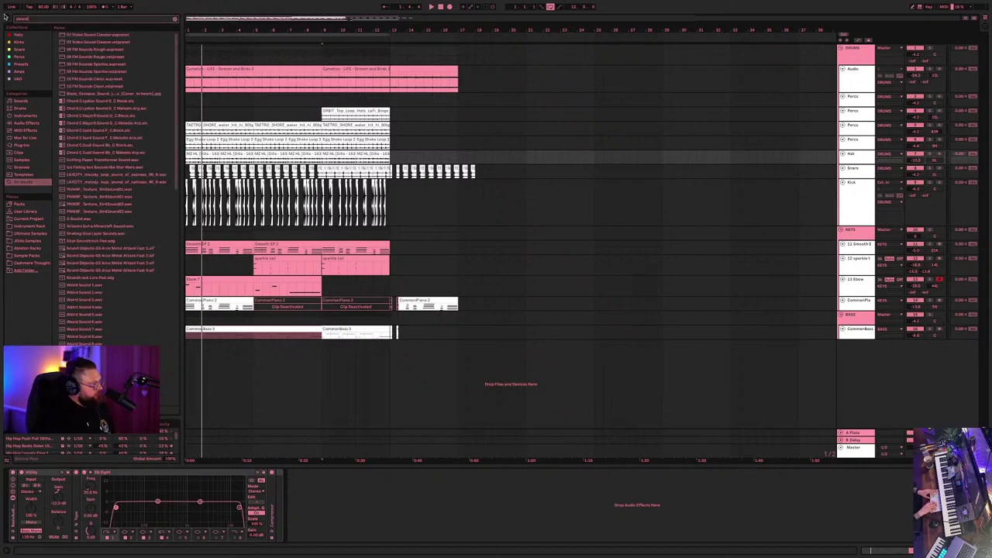
text(shifter)
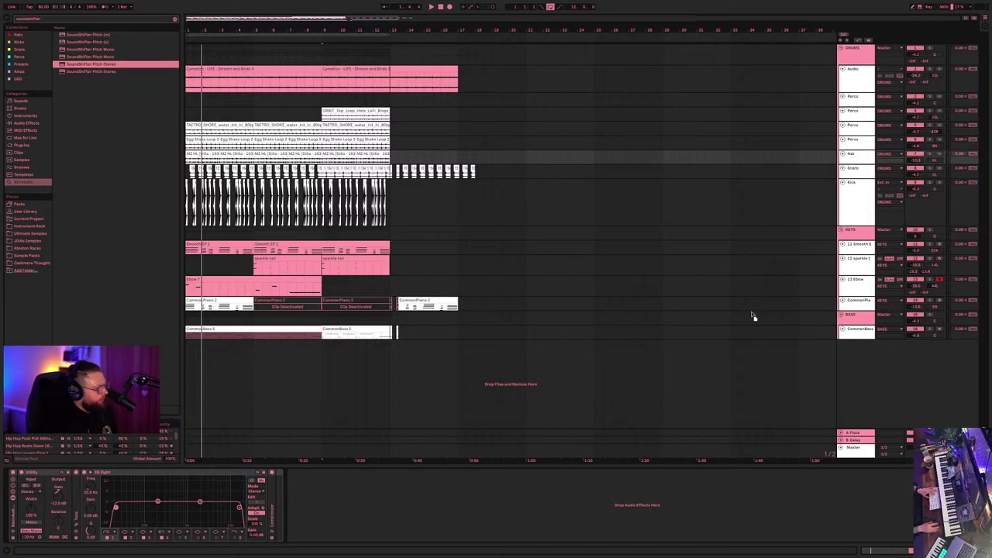
drag(865, 360, 860, 352)
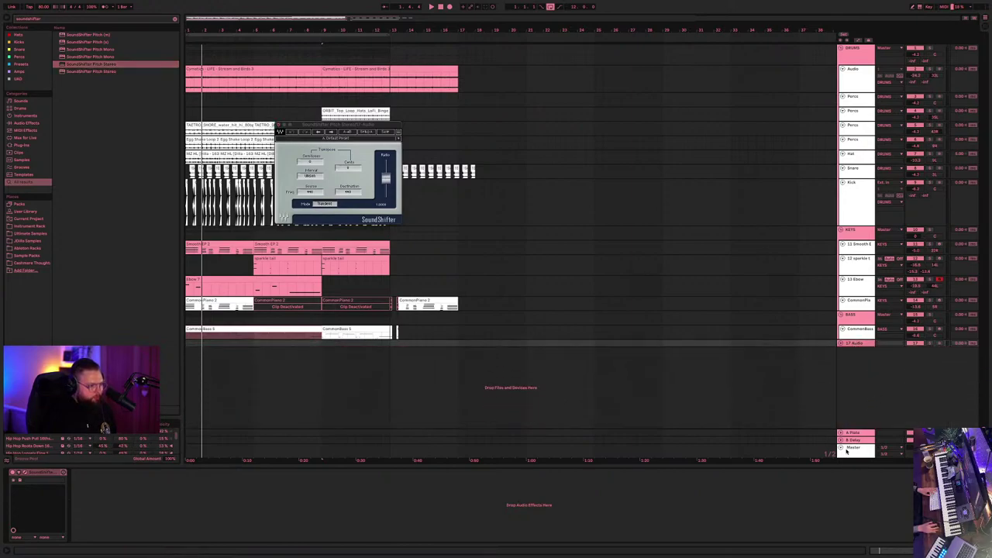
- Move SoundShifter Pitch Stereo to the end of the Master track's device chain and delete the leftover audio track 17
click(851, 454)
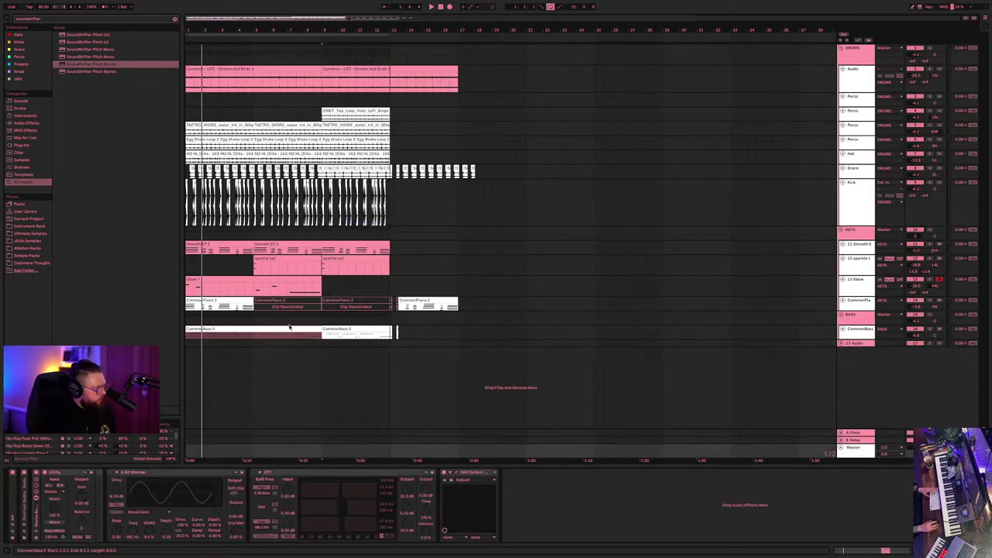
click(866, 344)
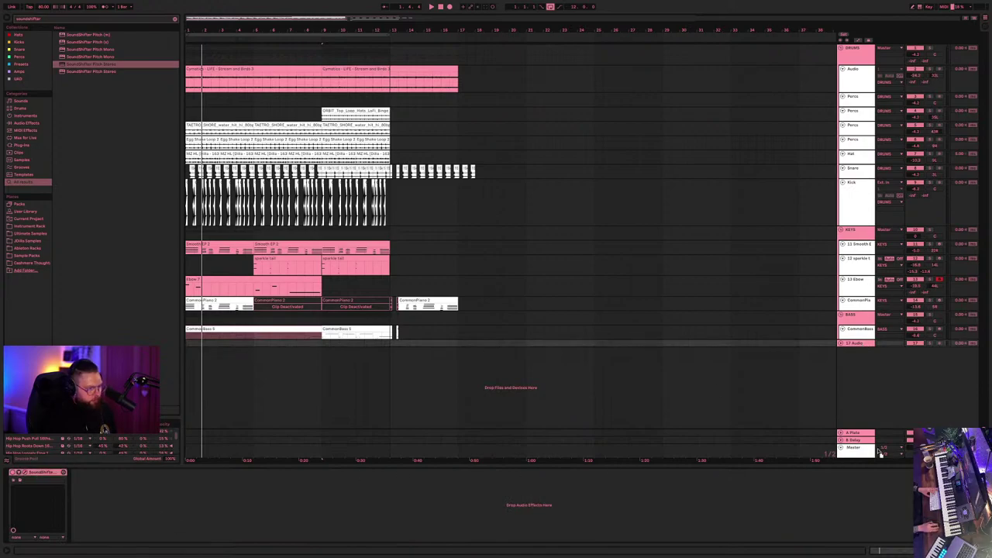
click(871, 452)
click(859, 346)
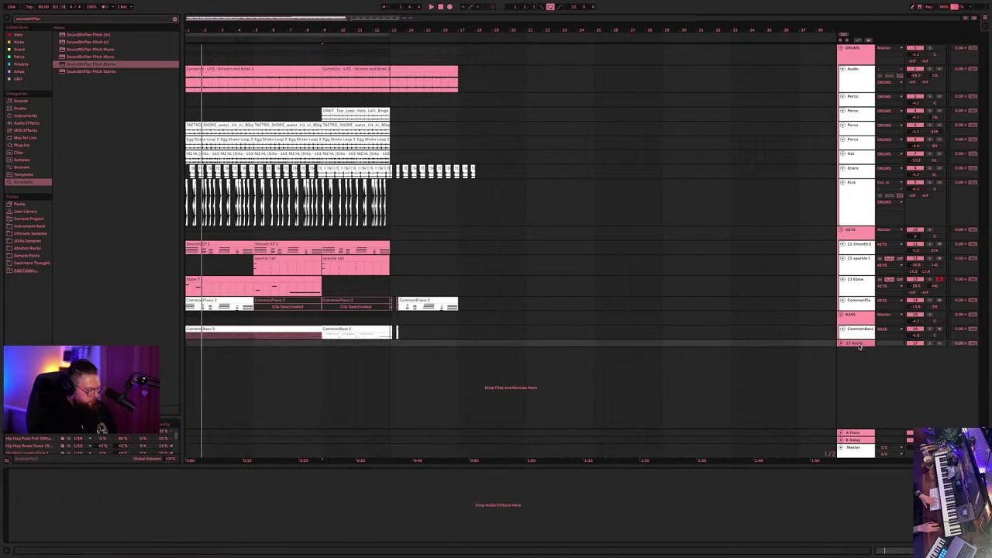
key(Delete)
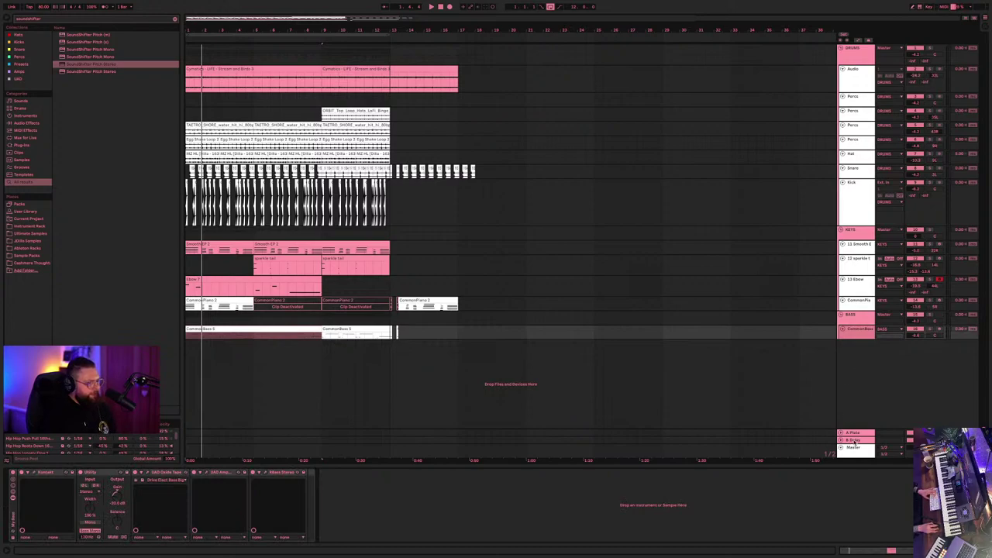
click(850, 448)
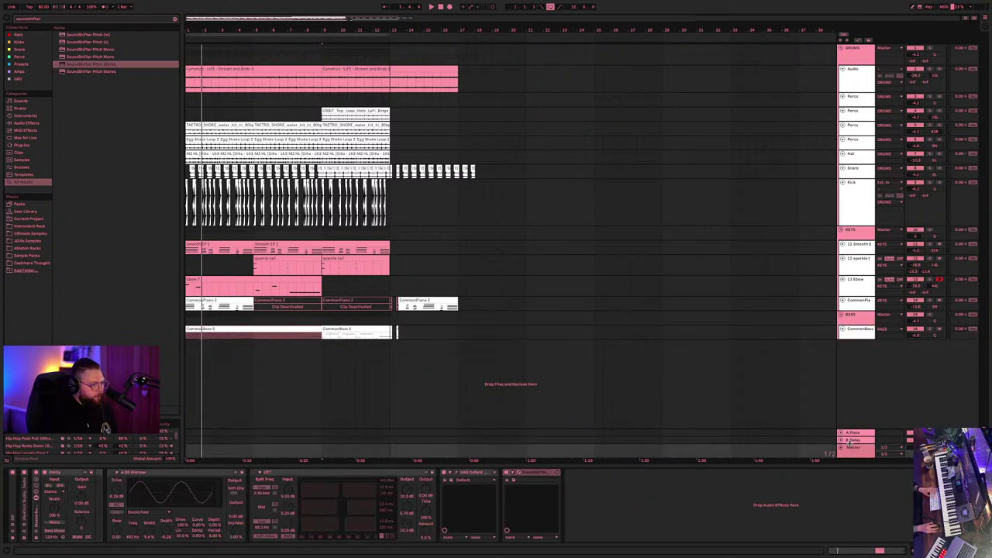
- Transpose the Master's SoundShifter down 1 semitone during playback and add a Utility after it in the chain
key(space)
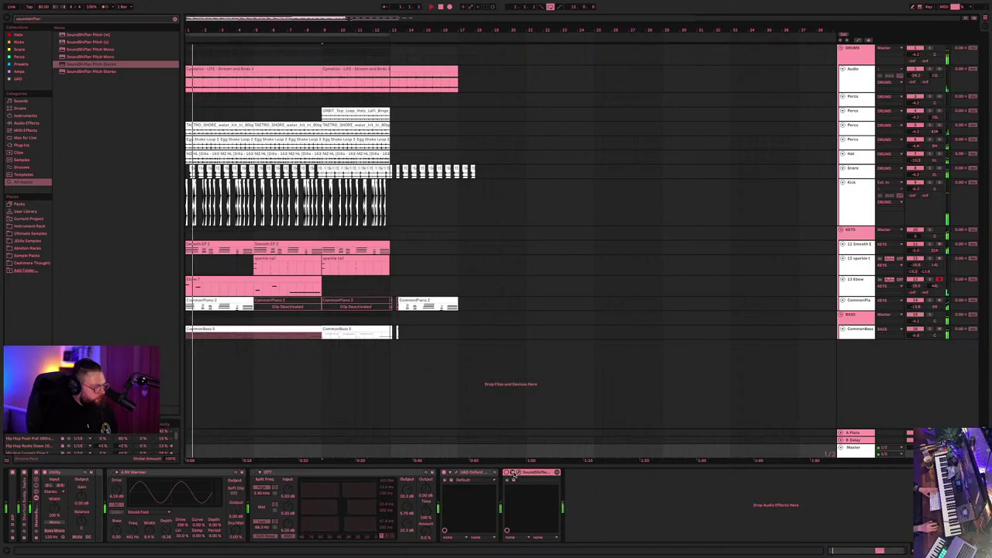
click(511, 472)
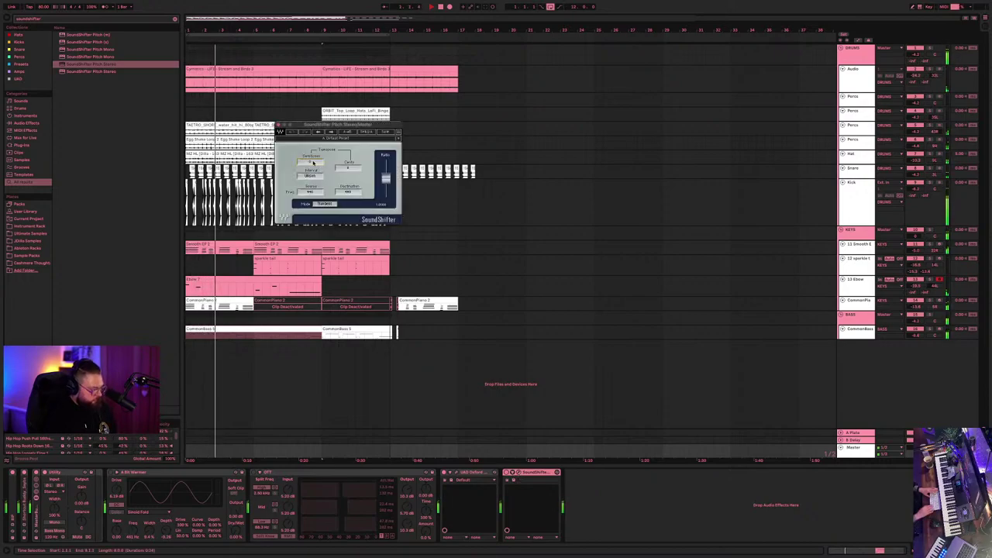
double_click(531, 471)
key(ctrl+v)
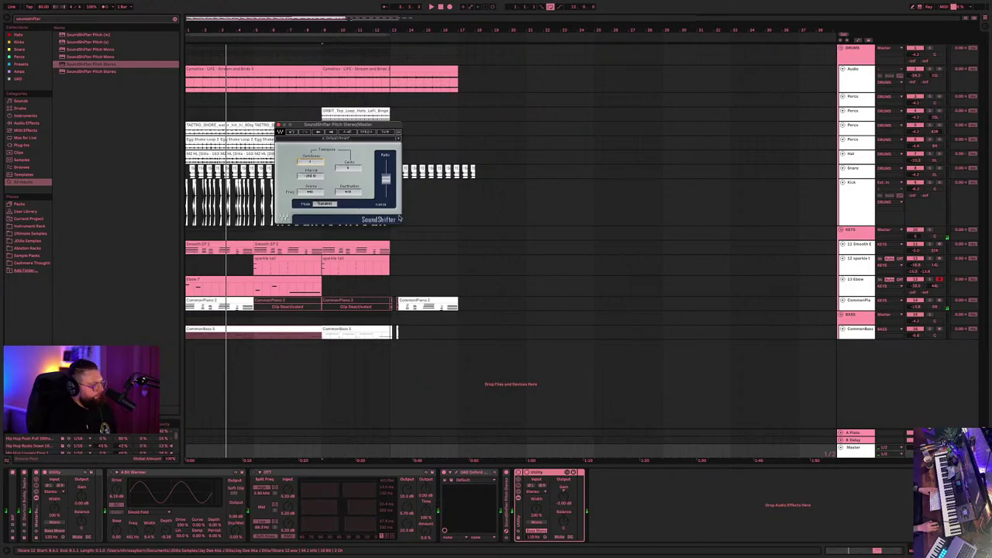
key(space)
key(space)
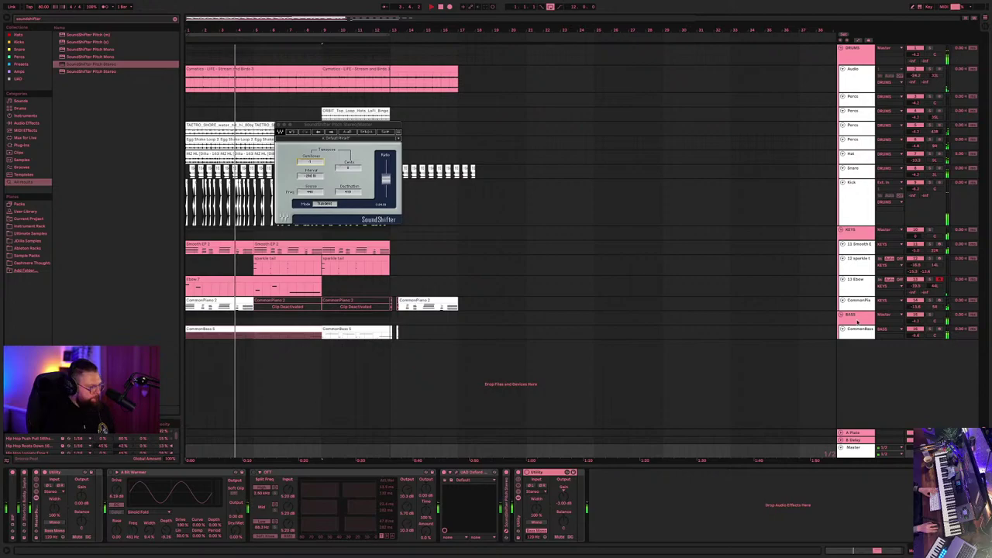
- Set the volumes of the DRUMS, KEYS and BASS groups to 0 dB and save the set
click(857, 55)
click(912, 321)
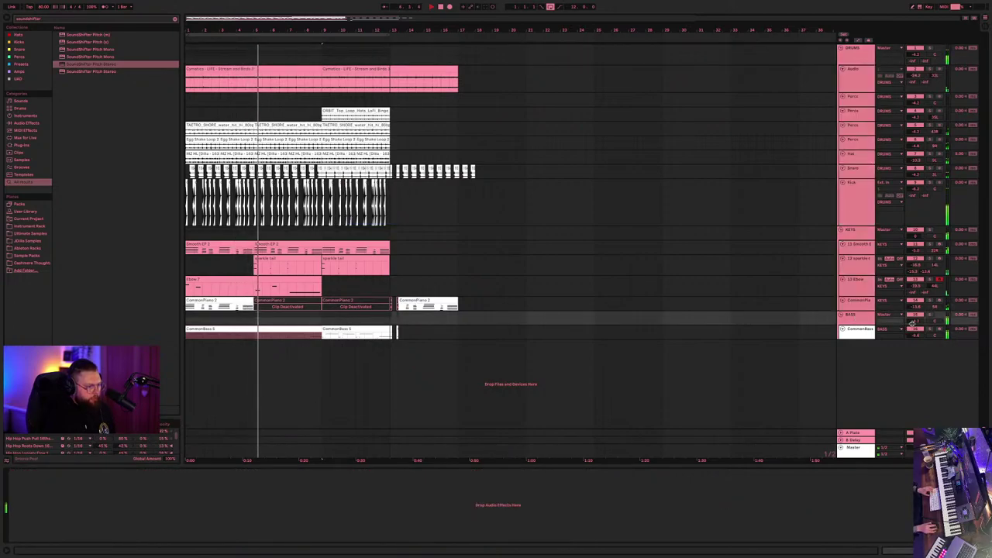
key(ctrl+a)
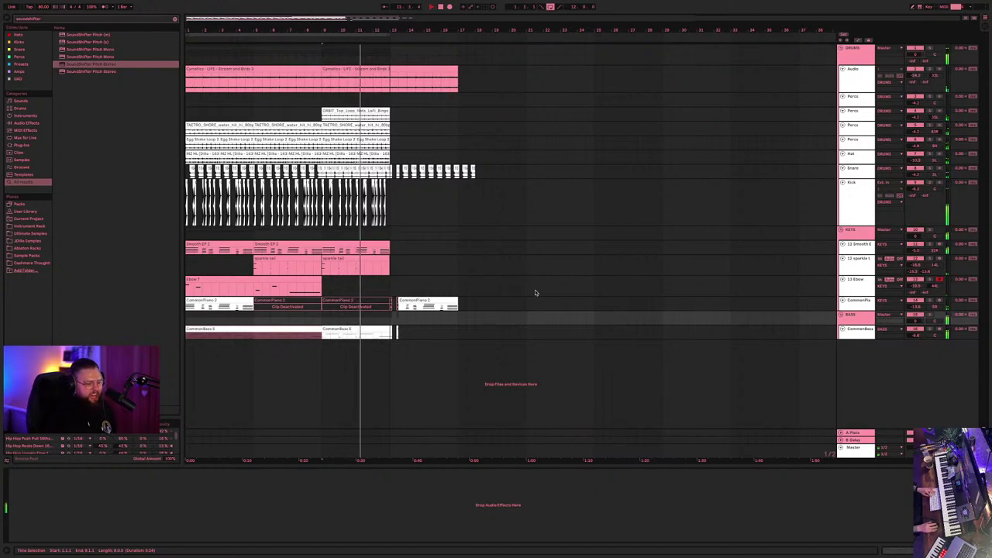
key(ctrl+s)
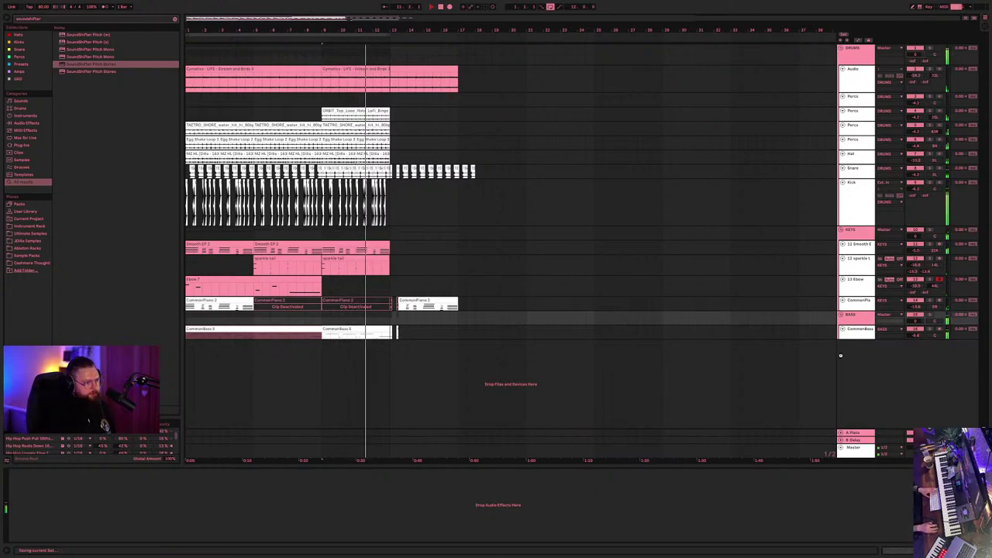
- Reopen SoundShifter on the Master track, fine-tune its pitch ratio while the loop plays, and close the plug-in window
click(856, 448)
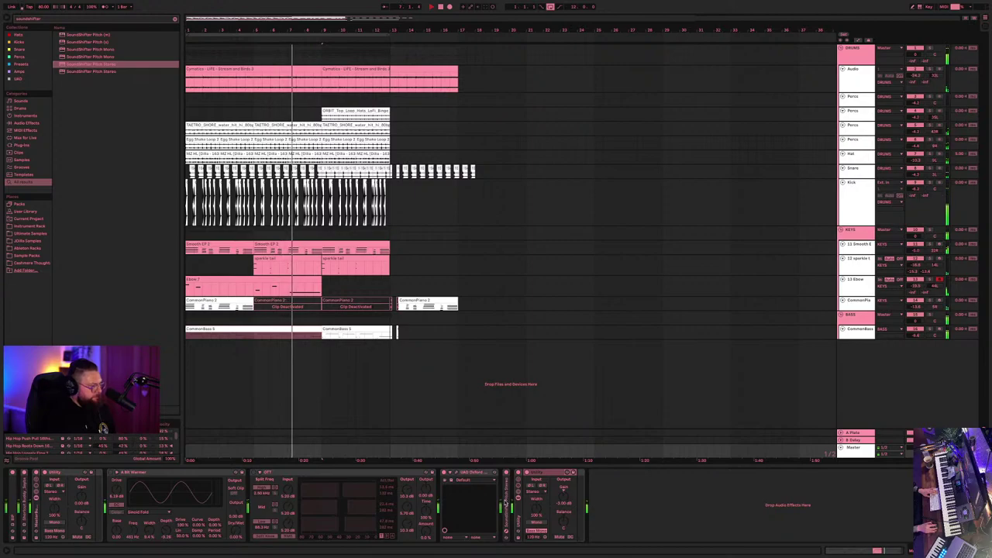
key(Return)
click(521, 472)
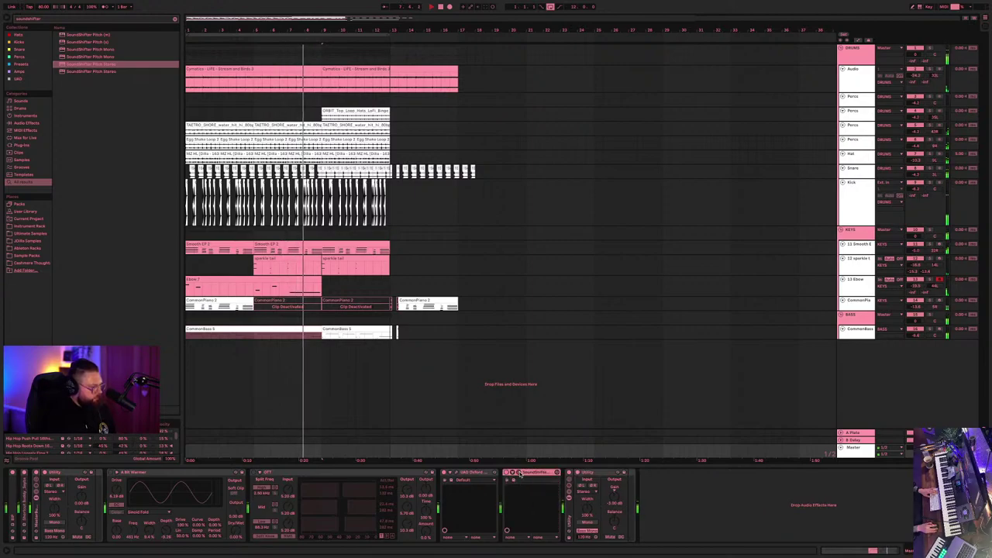
drag(382, 182, 383, 189)
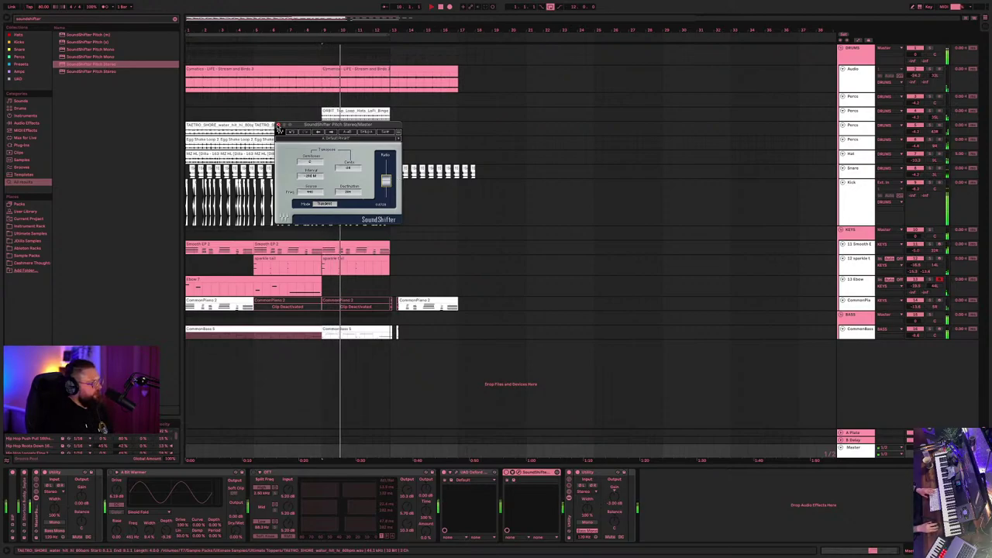
click(279, 126)
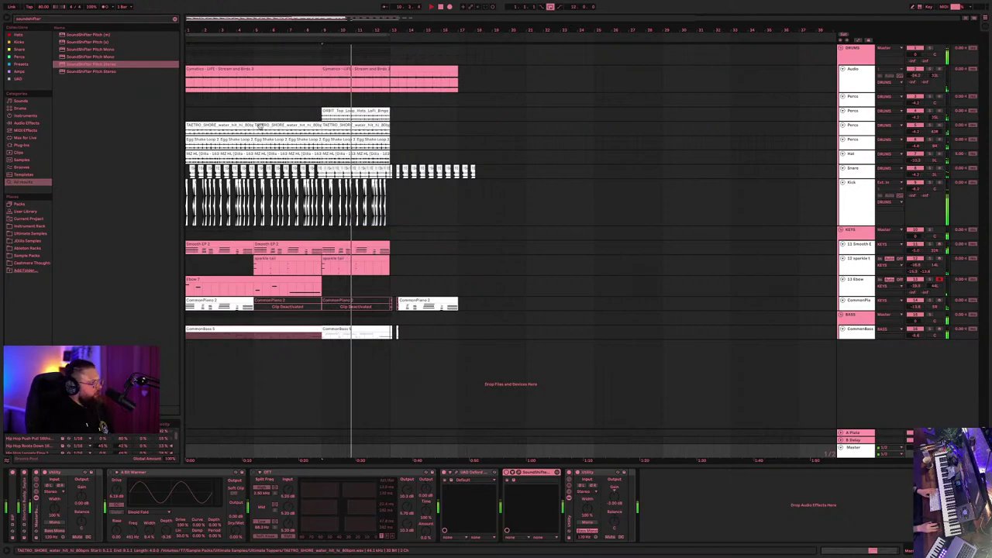
- Clear the browser search and search for "omni" to list the Omnisphere presets
click(174, 19)
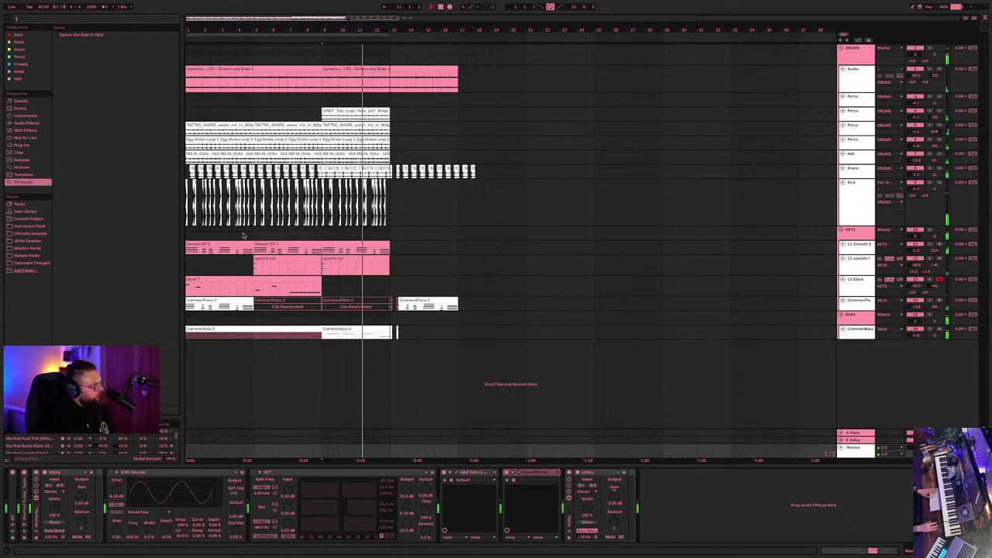
click(528, 473)
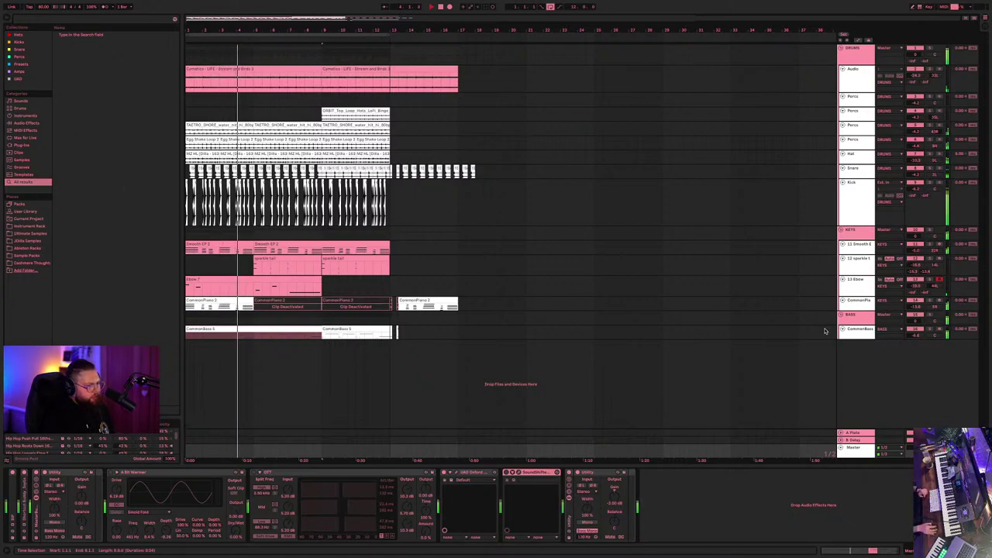
text(pad)
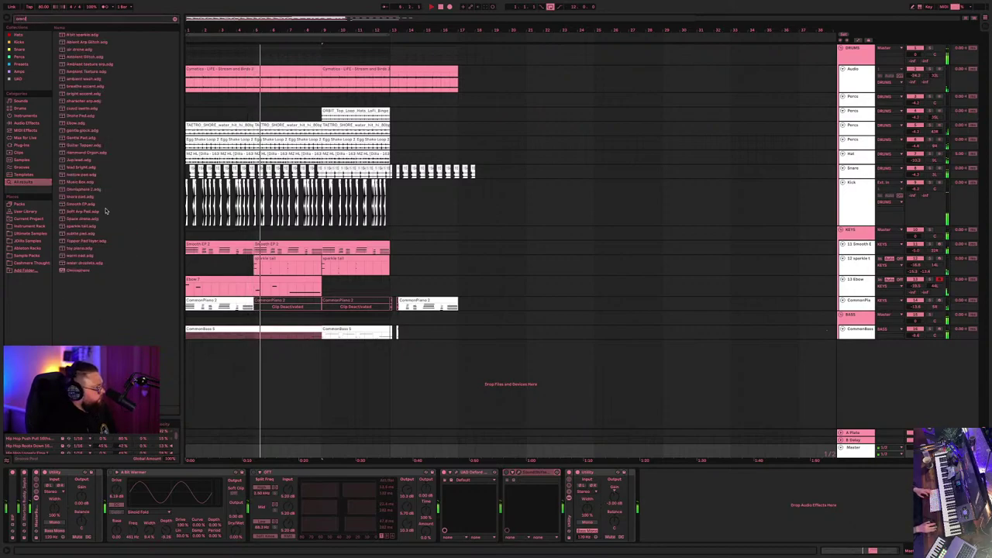
- Browse the Omnisphere presets and load lead bright.adg onto a new MIDI track below the bass
click(93, 210)
click(91, 232)
click(87, 246)
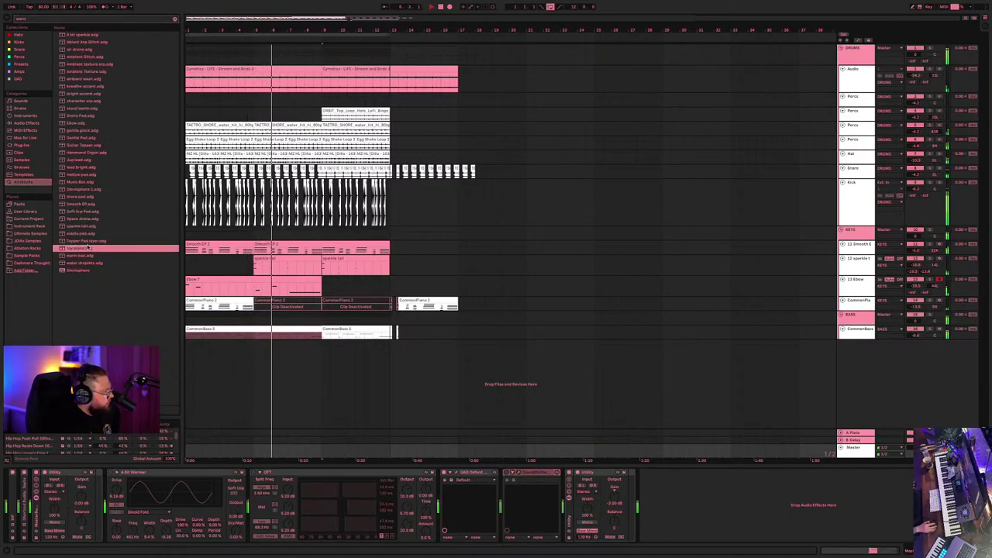
click(88, 159)
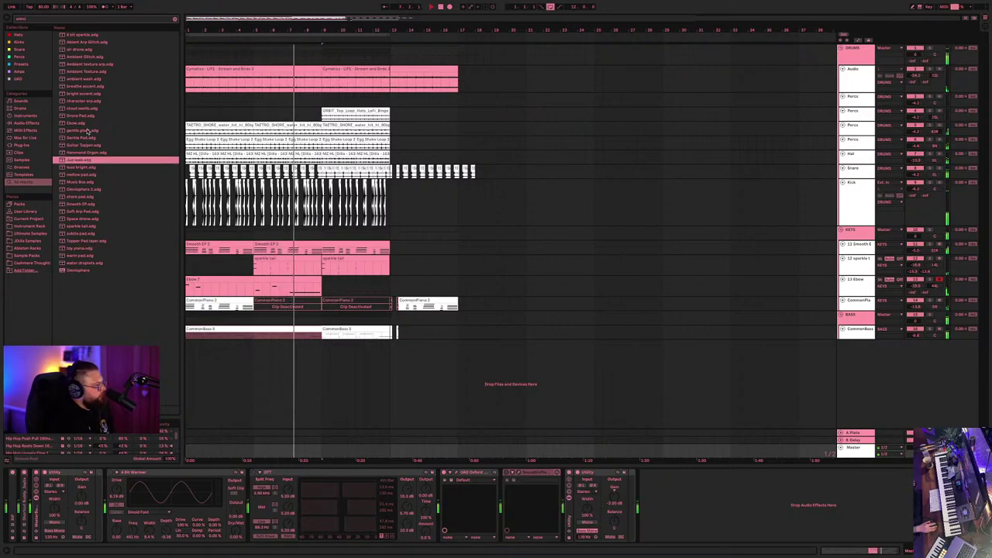
click(91, 94)
click(92, 101)
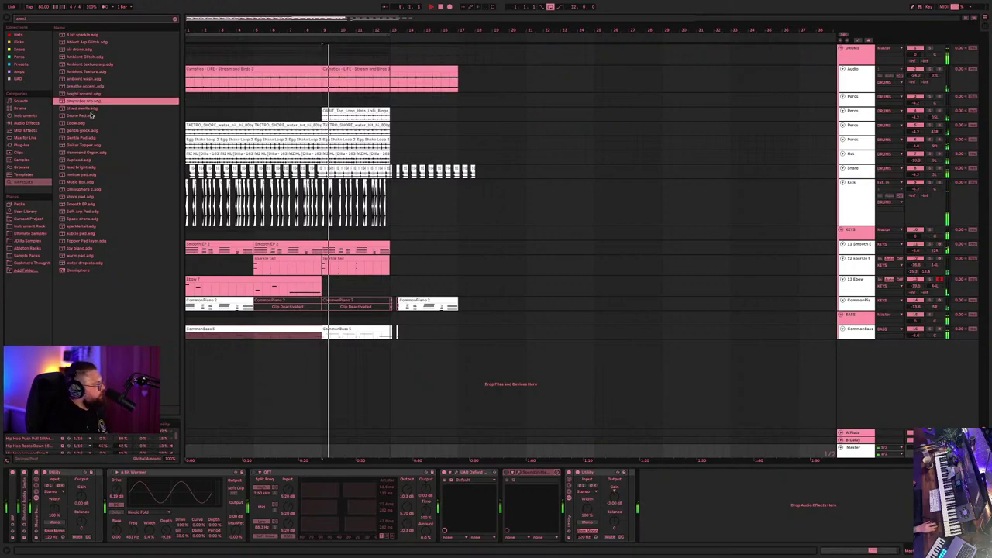
click(81, 167)
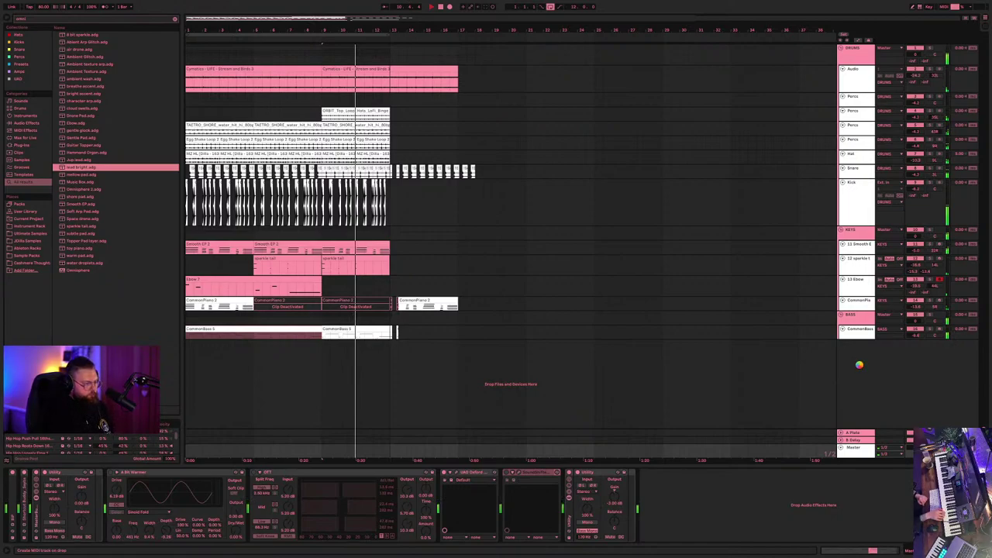
drag(858, 364, 859, 368)
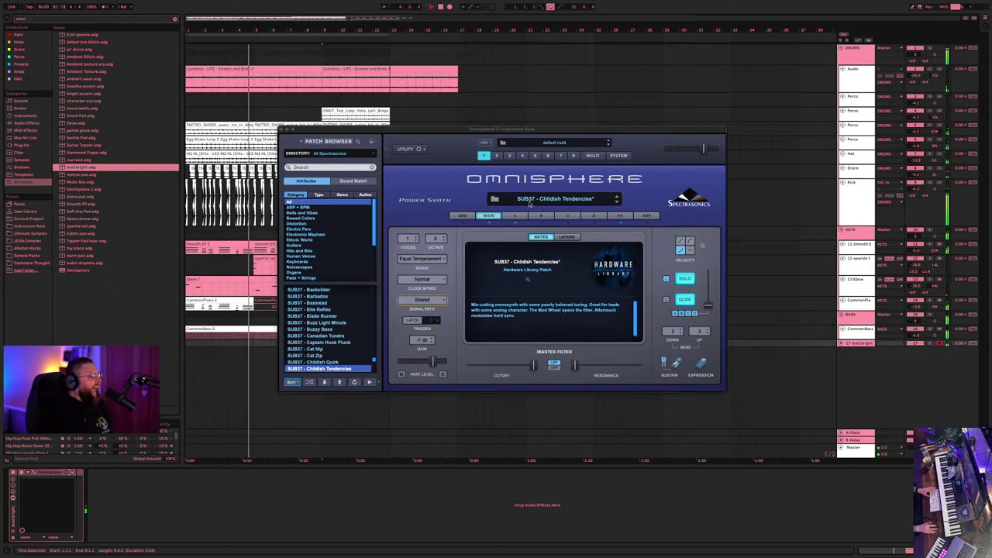
click(856, 346)
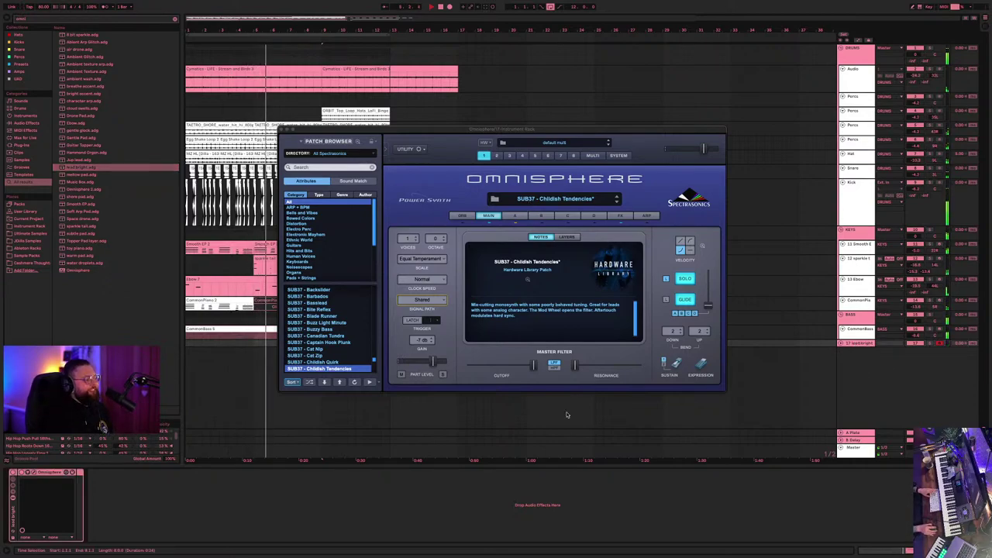
- Add a Utility with -13.0 dB gain after Omnisphere on the lead bright track and hide the plug-in window
click(109, 497)
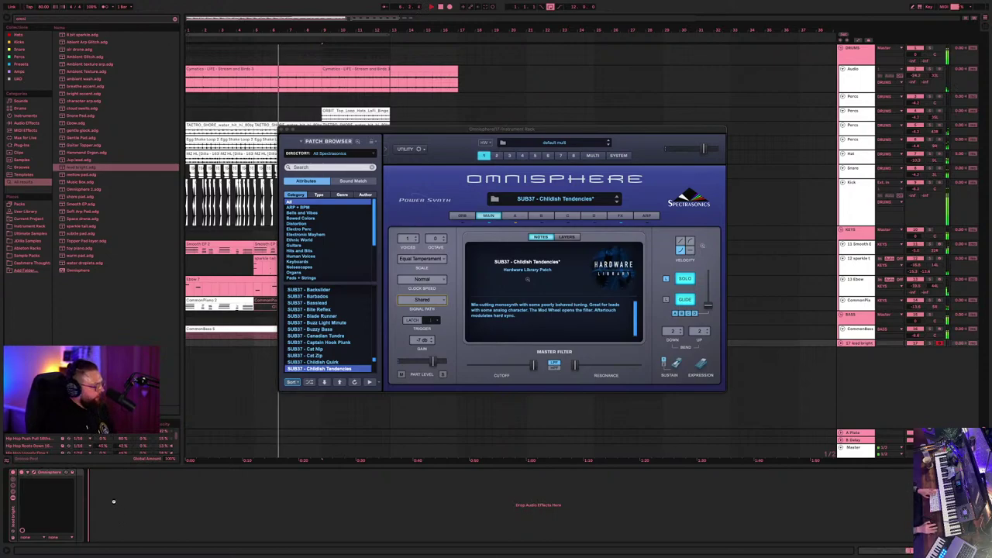
drag(113, 502, 122, 504)
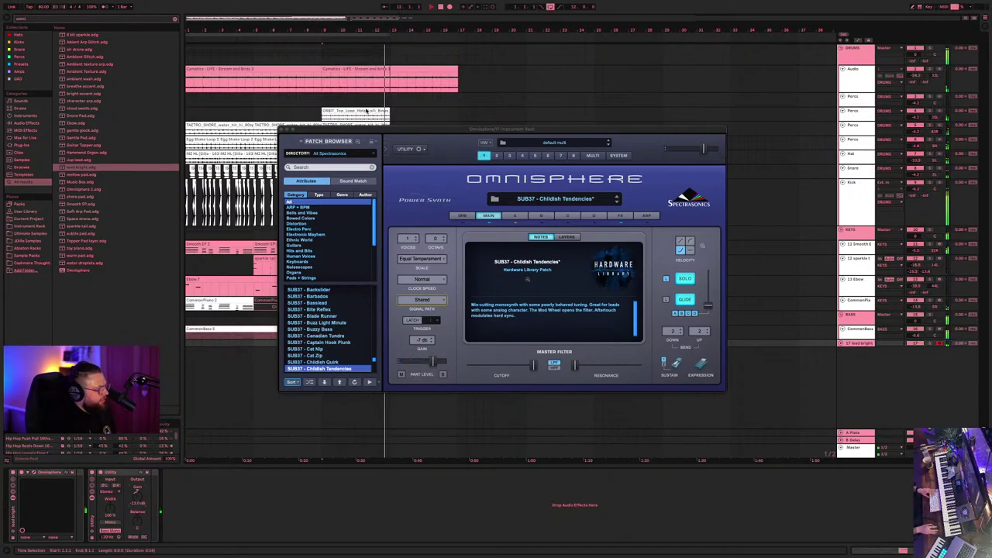
key(super+alt+p)
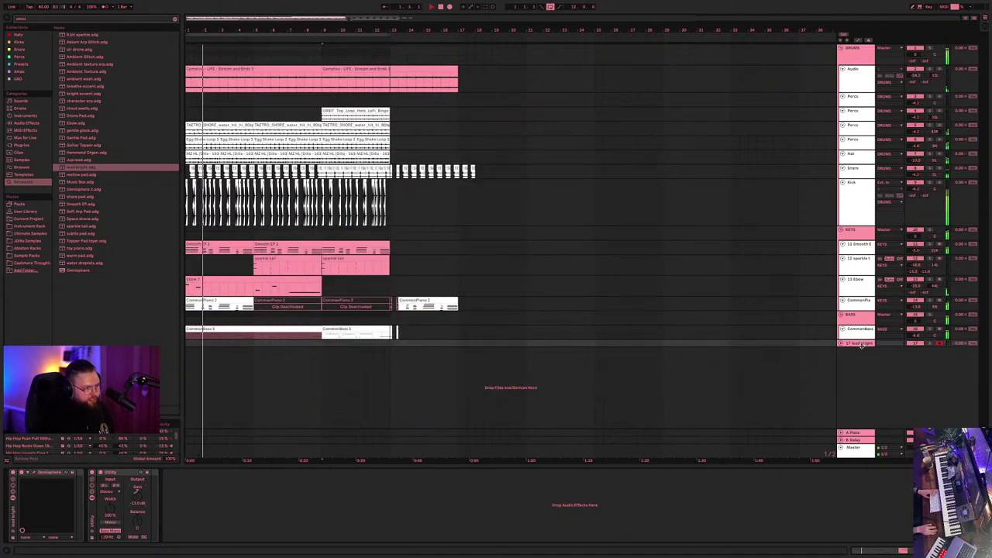
- Enlarge the lead bright track and set its Plate and Delay sends to about -6 dB
click(898, 355)
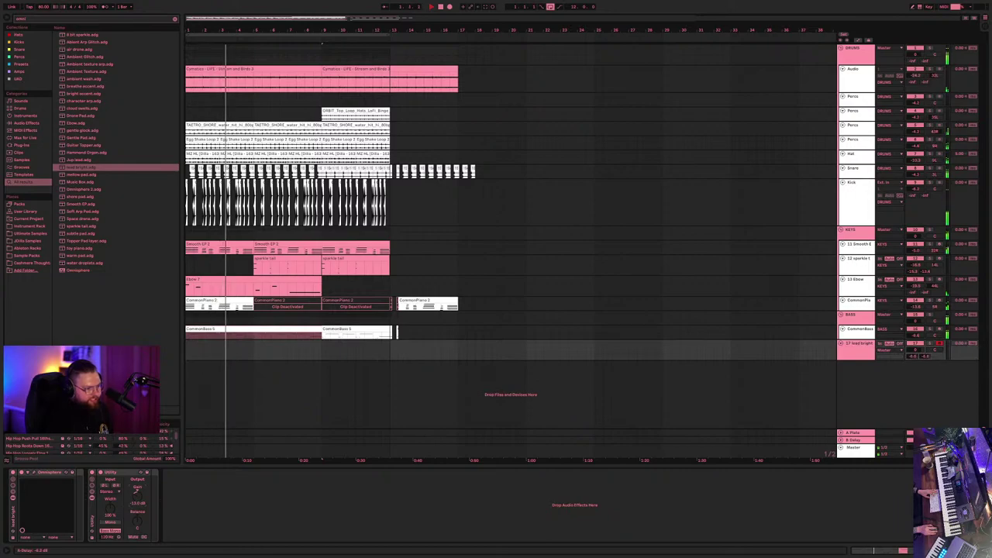
click(851, 349)
click(328, 529)
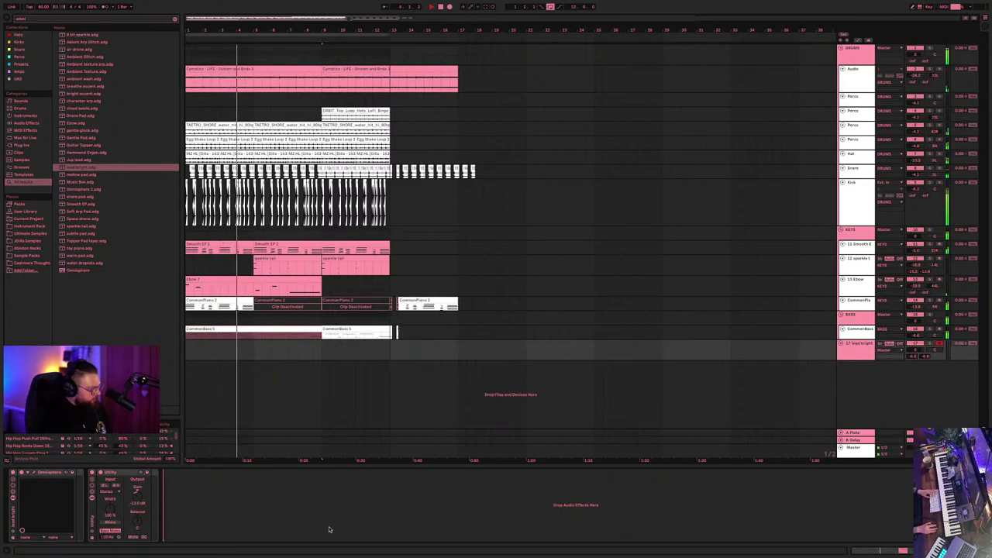
- Add a low-pass Auto Filter after Utility on the lead bright track and capture the played melody as a MIDI clip
drag(262, 502, 261, 502)
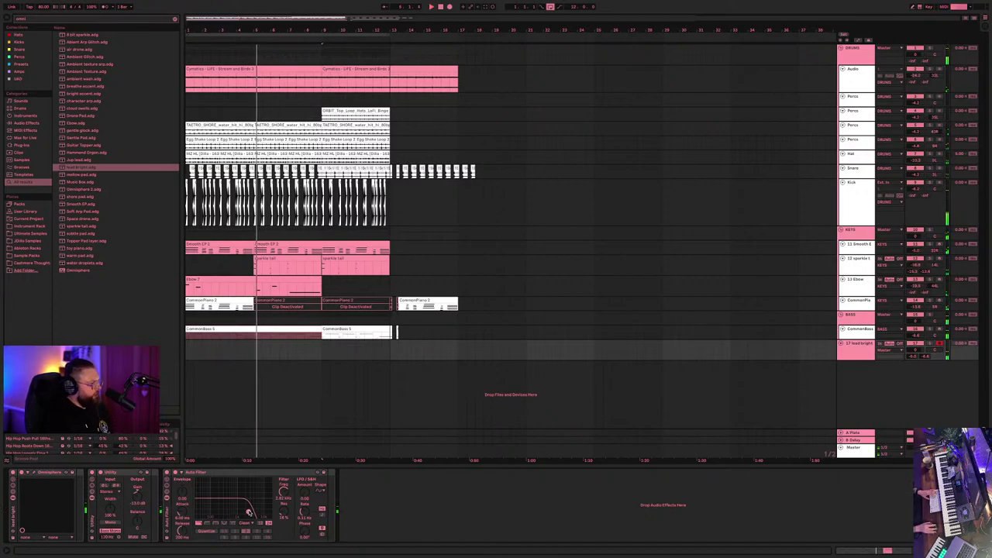
click(486, 6)
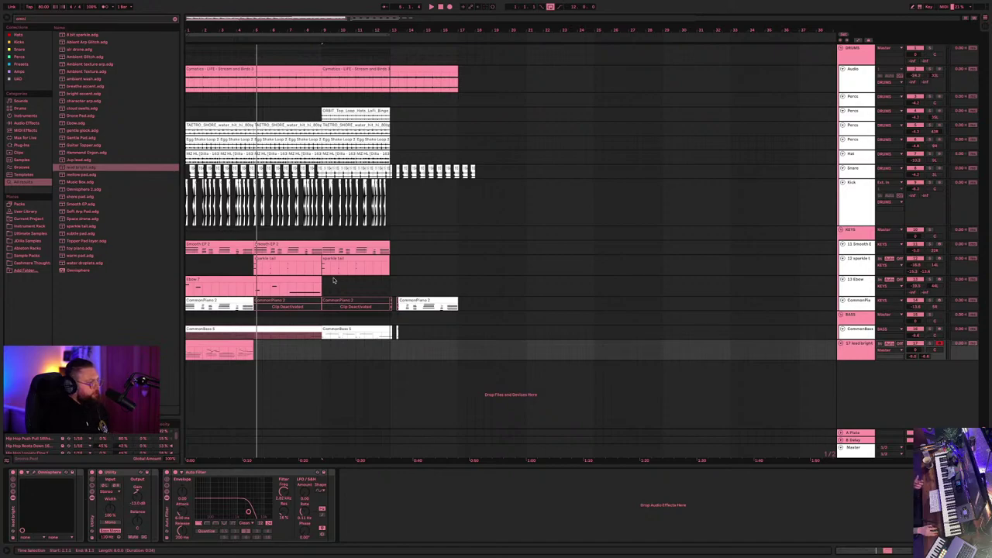
- Trim the start of the captured lead bright clip forward to bar 9 and play the arrangement from the beginning
mouse_move(240, 345)
mouse_down()
mouse_move(384, 356)
mouse_move(347, 345)
mouse_move(249, 344)
mouse_up()
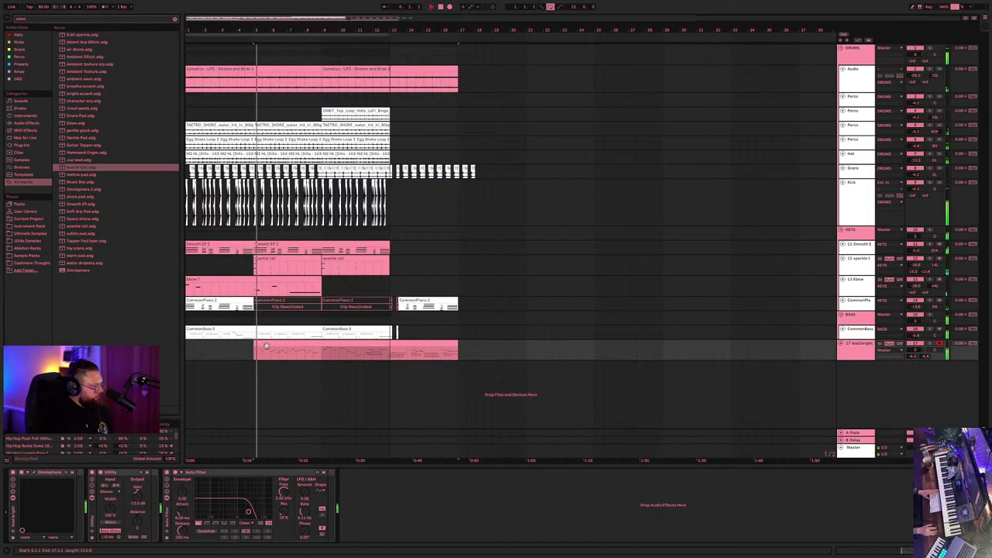
drag(255, 346, 305, 346)
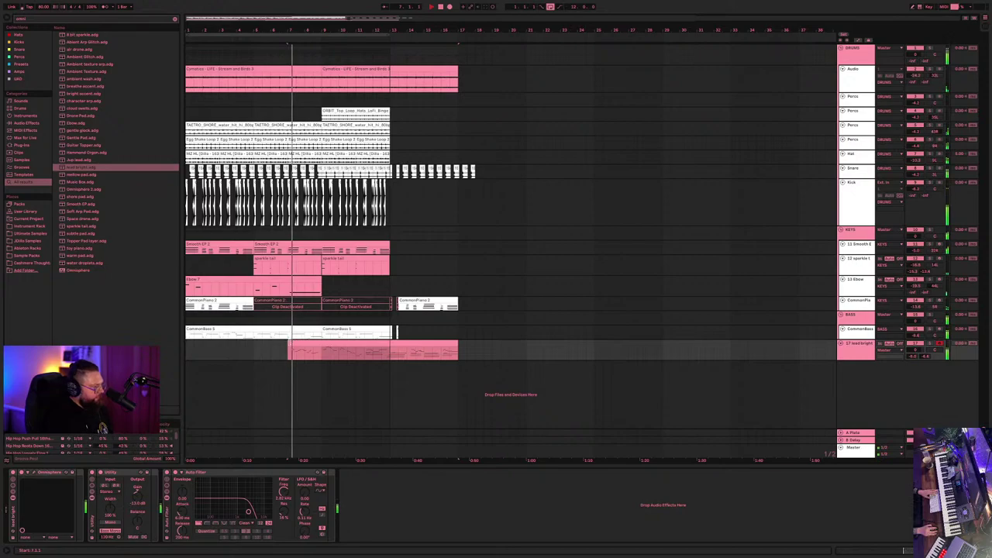
drag(285, 346, 313, 344)
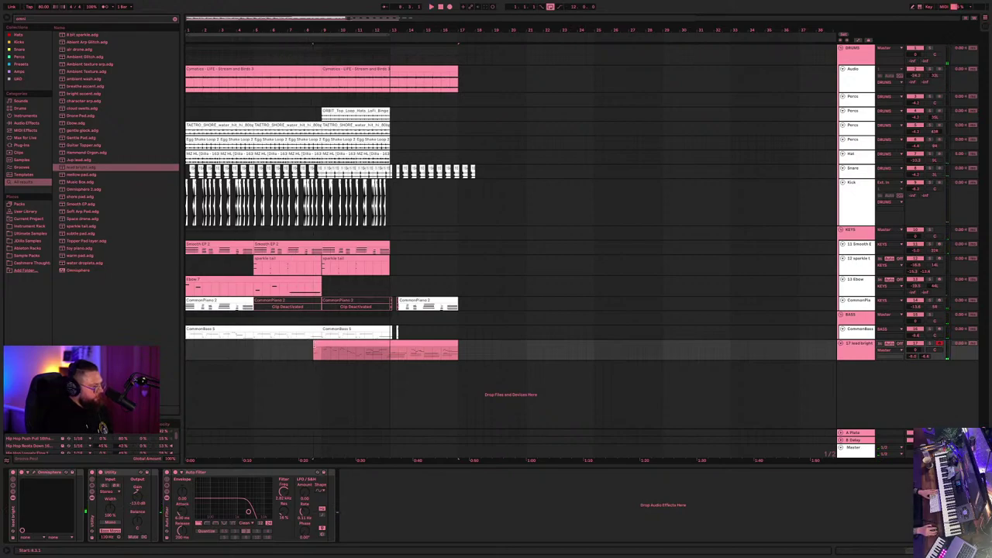
key(space)
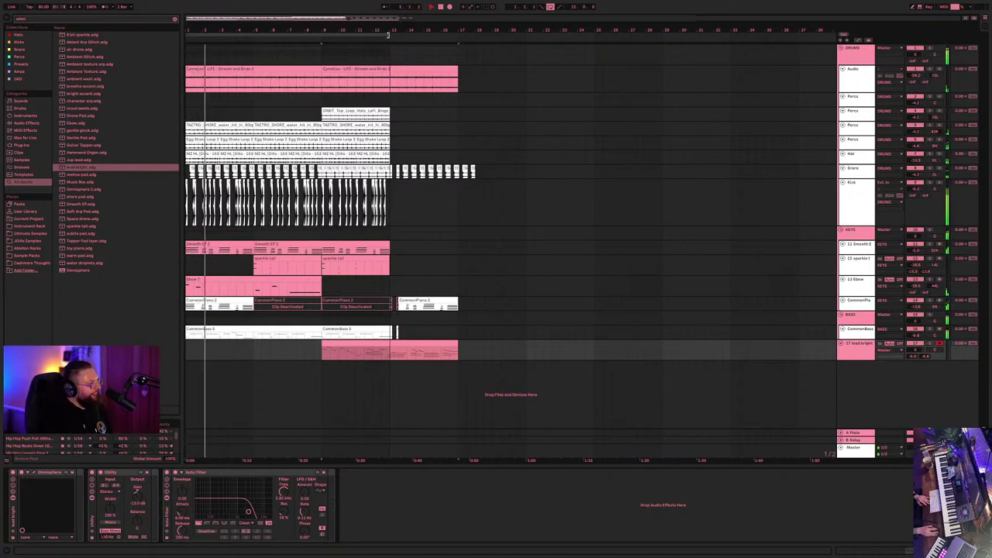
- Trim the lead clip to its last 4.2.0 stretch and move it to run from 8.3.1 to 13.1.1
click(329, 344)
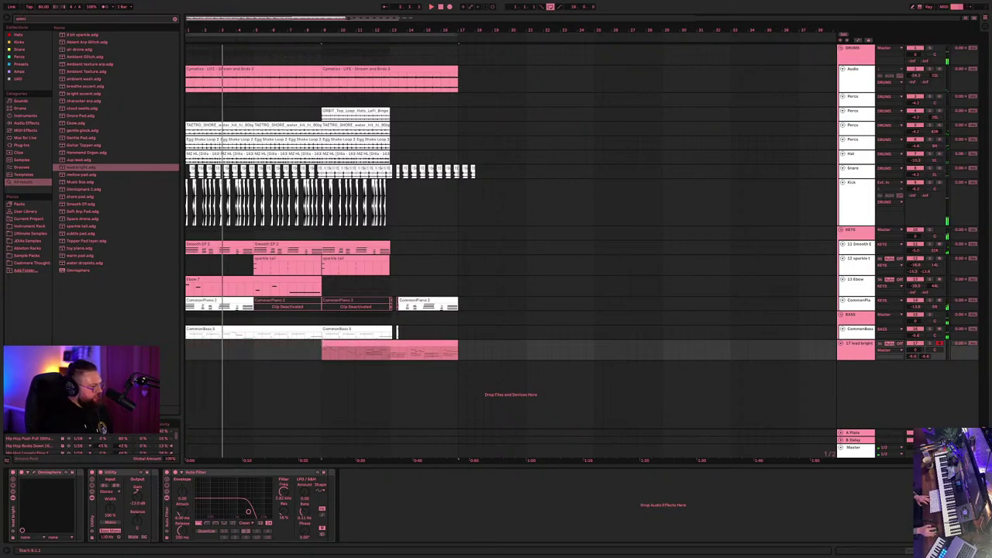
drag(322, 345, 386, 345)
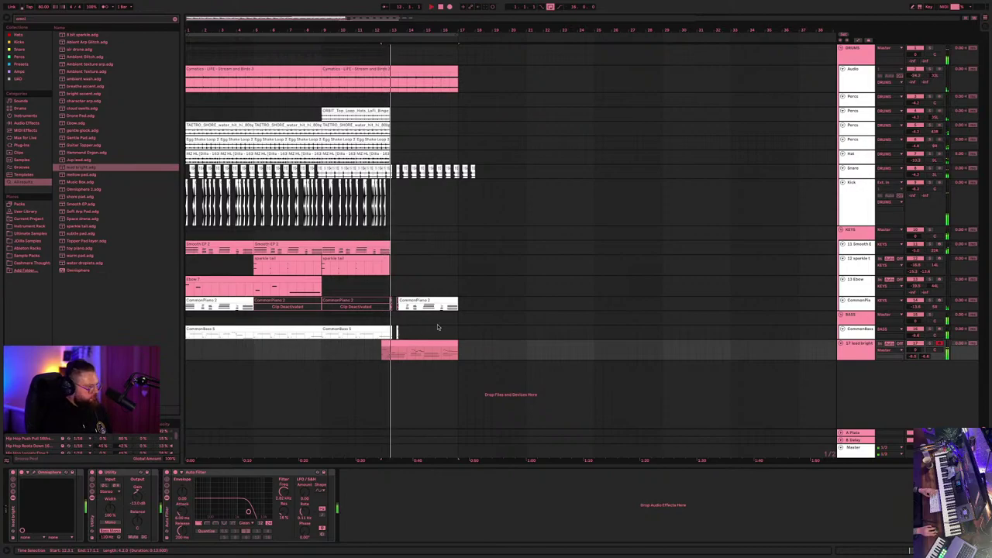
key(space)
click(346, 351)
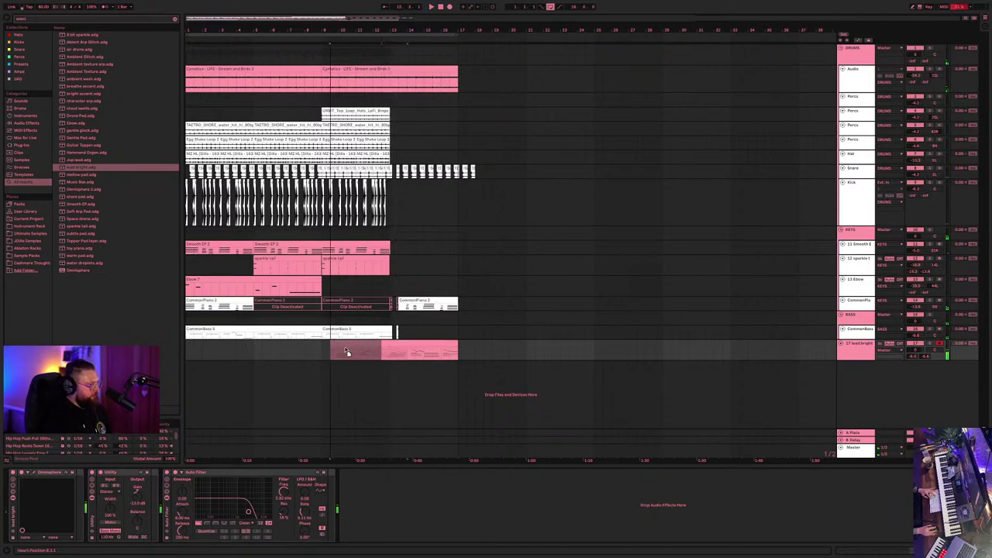
key(ctrl+z)
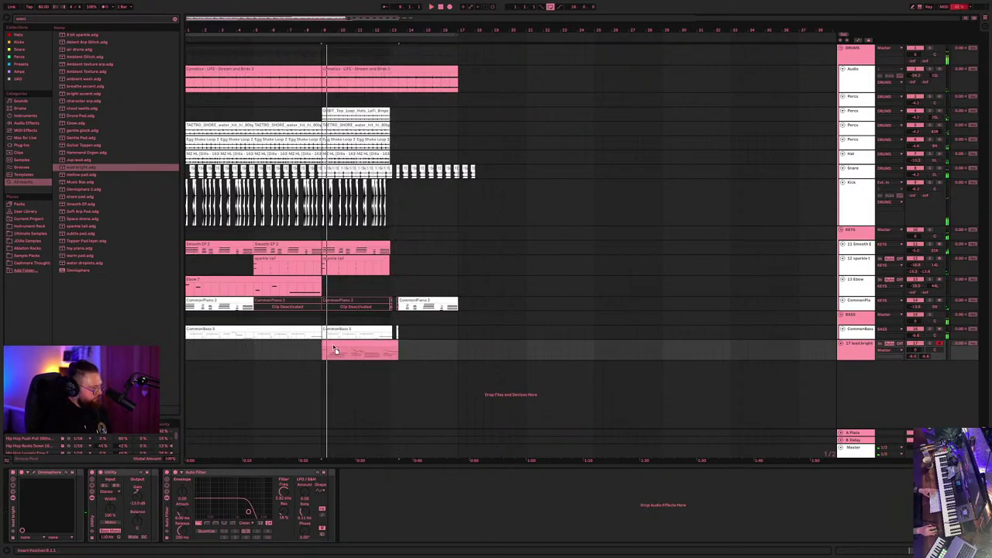
drag(341, 350, 331, 350)
key(space)
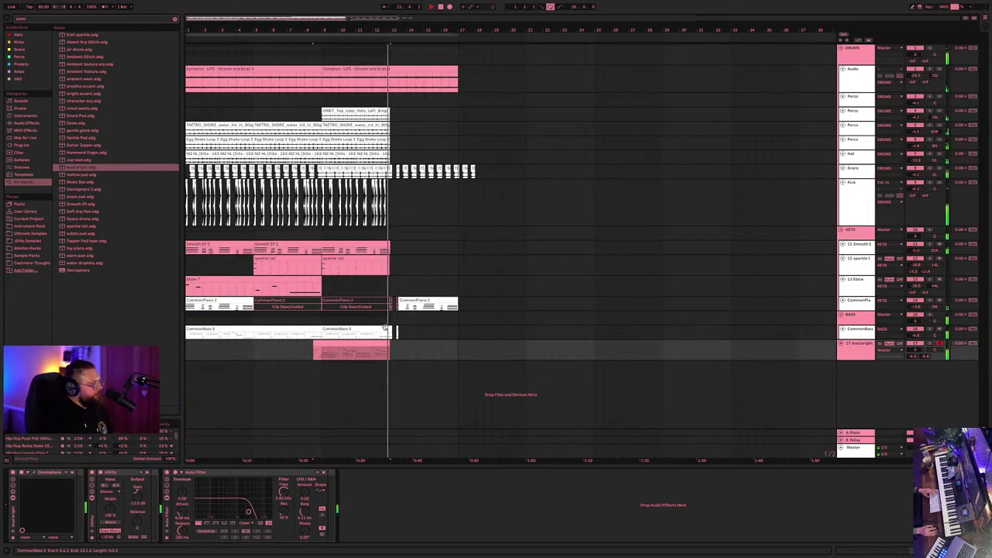
- Inspect the notes in the lead bright clip while listening through the end of the arrangement
double_click(332, 345)
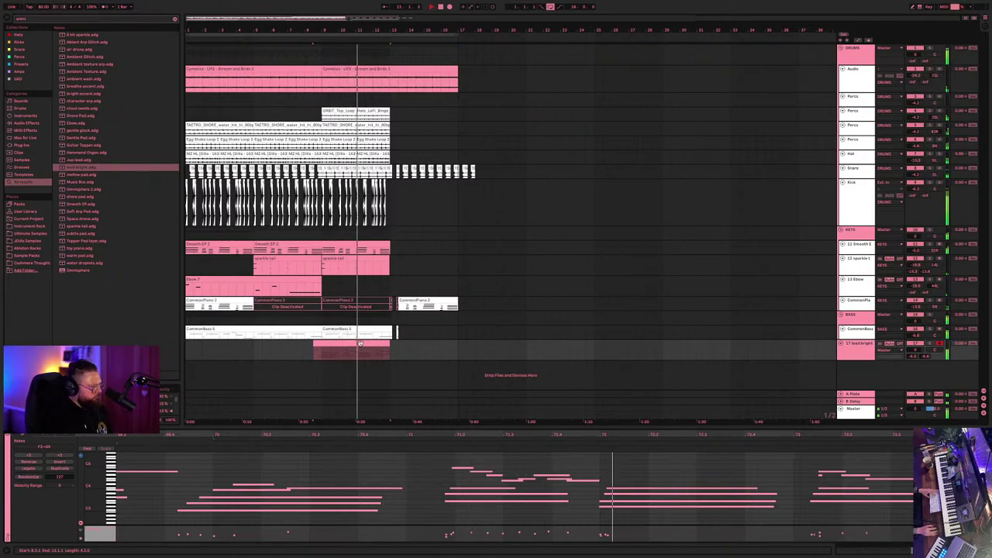
click(846, 357)
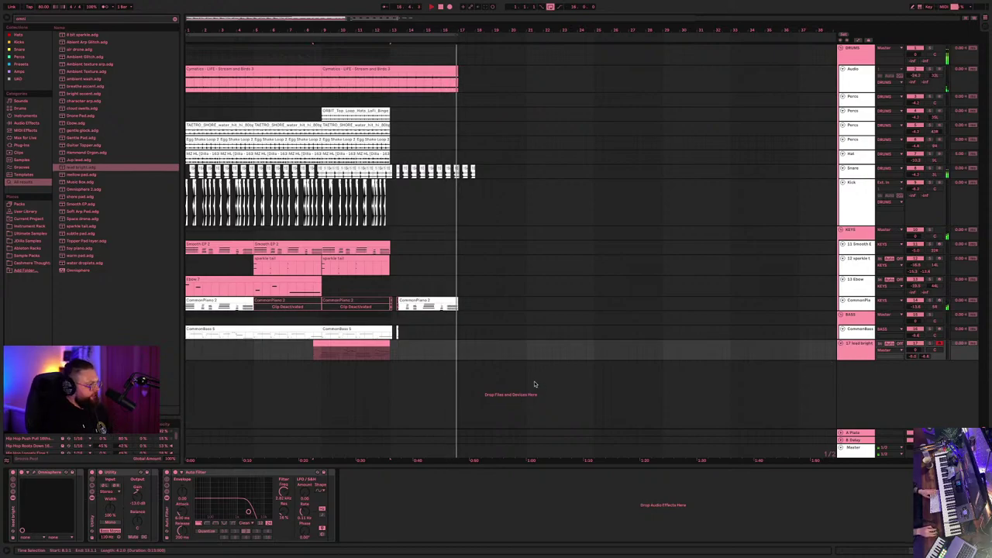
click(451, 303)
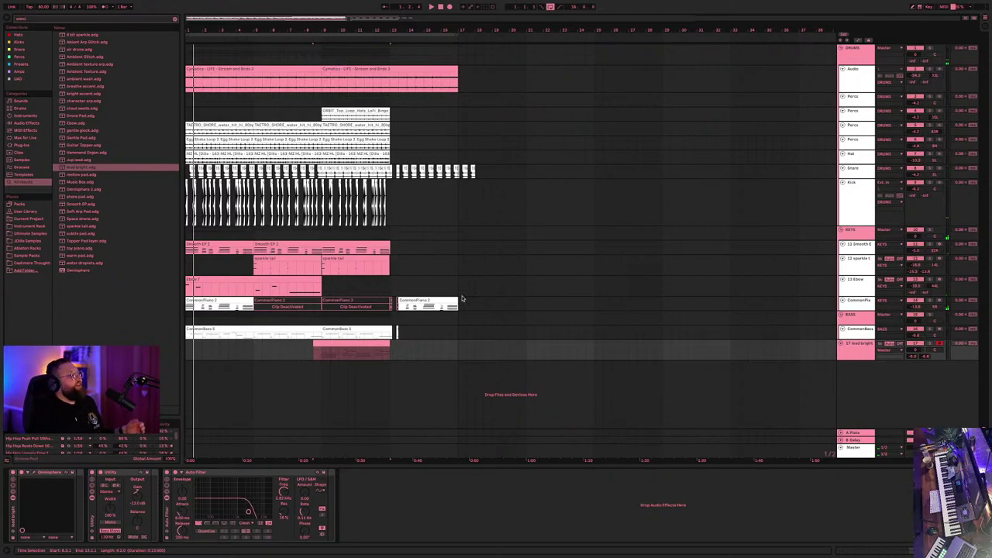
- Split off the leftover ambience, snare and piano material after bar 13 and move it out to about bar 31
drag(465, 313, 396, 69)
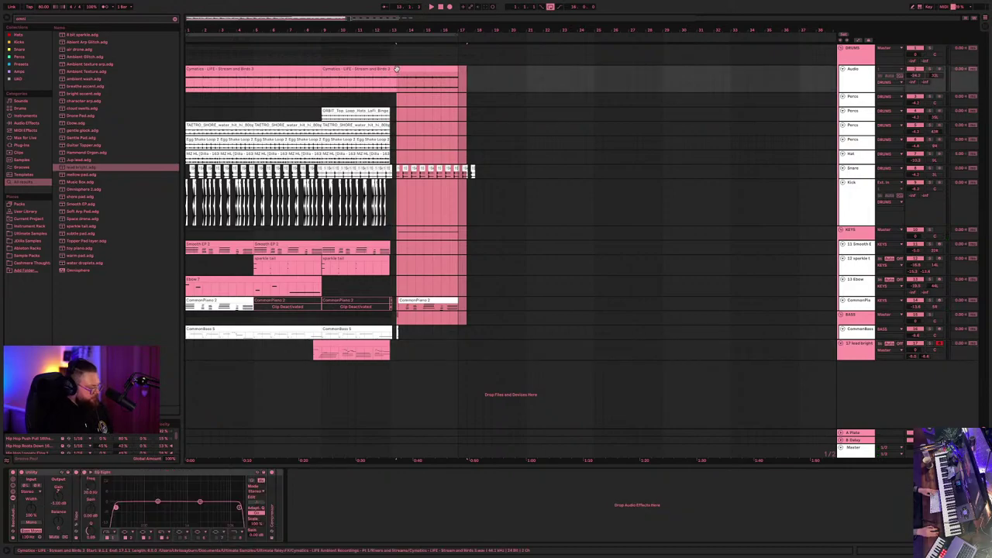
key(ctrl+e)
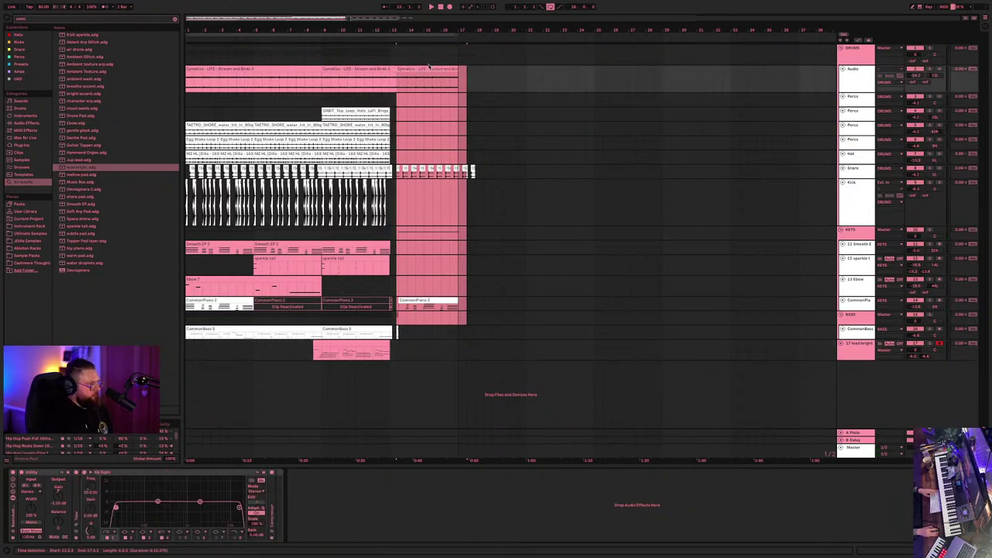
drag(429, 68, 735, 71)
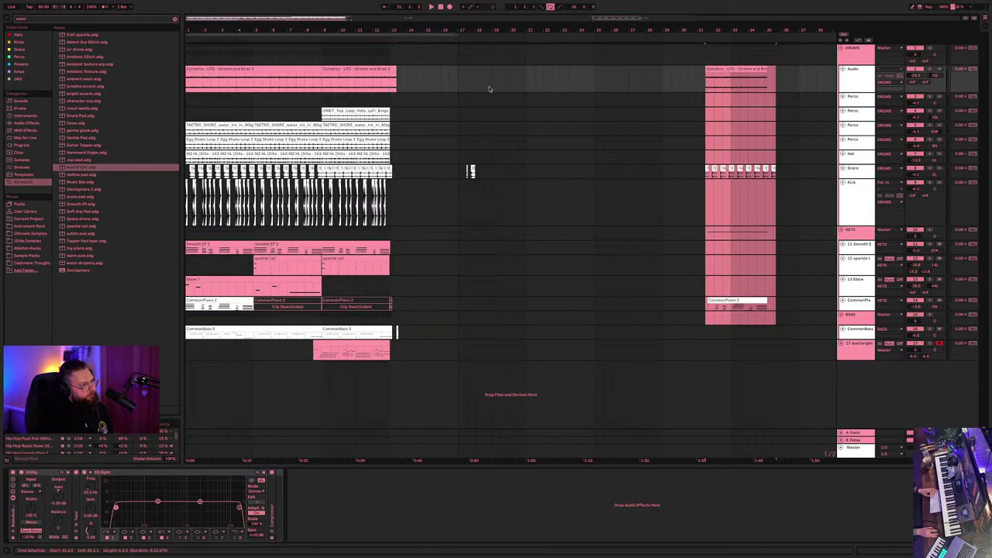
drag(406, 356, 217, 75)
click(187, 62)
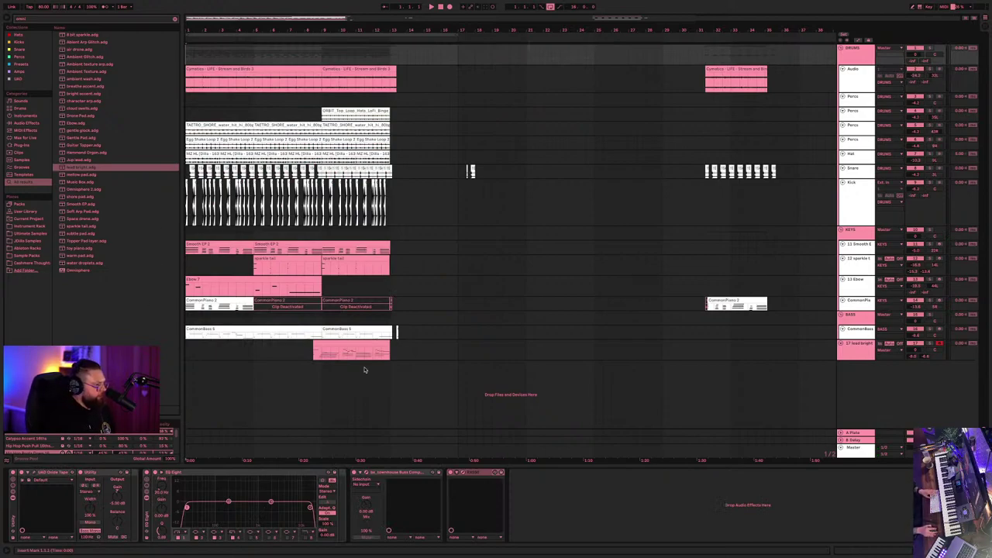
drag(389, 370, 338, 85)
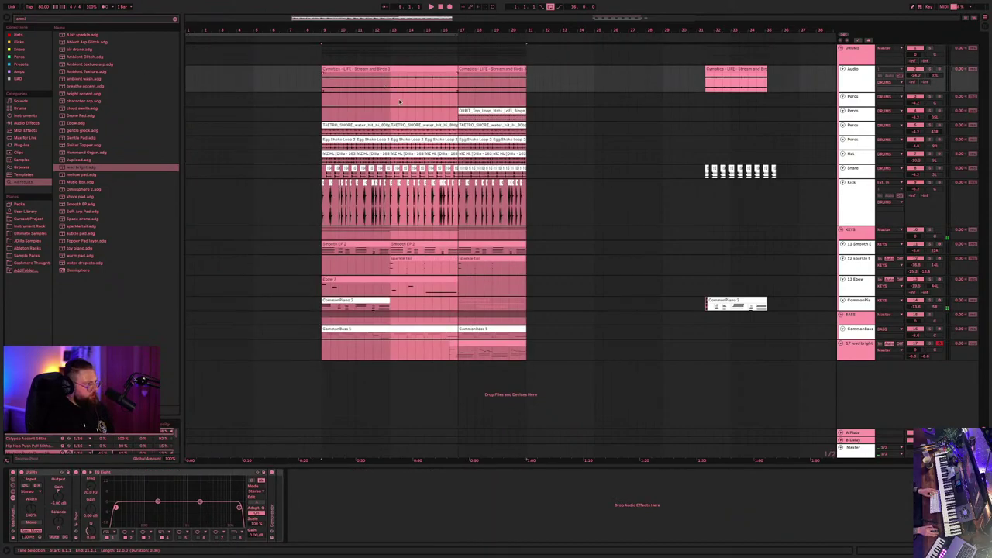
key(ctrl+z)
- Delete the stray snare clips around bar 17 and the leftover bass clip just after bar 13
drag(505, 211, 452, 154)
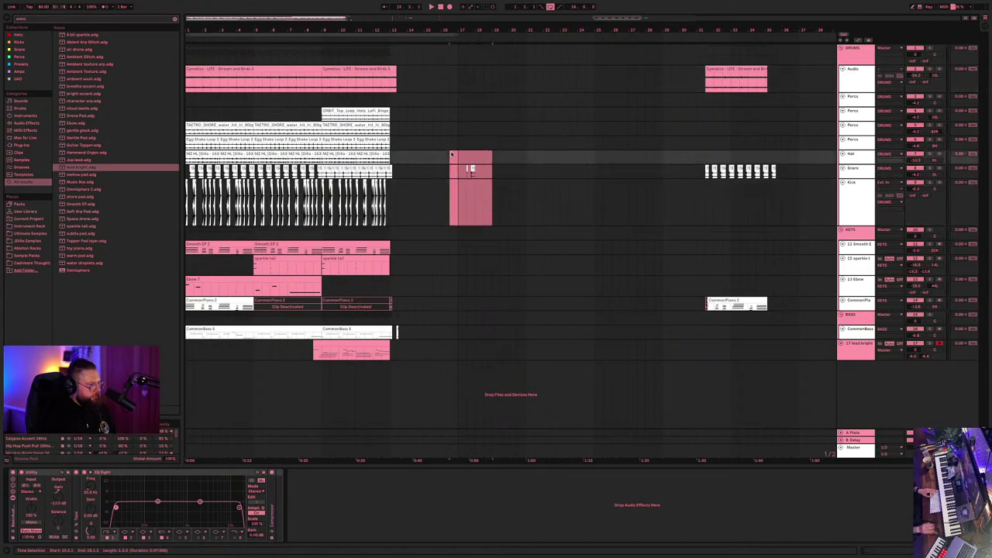
drag(397, 359, 393, 324)
click(412, 354)
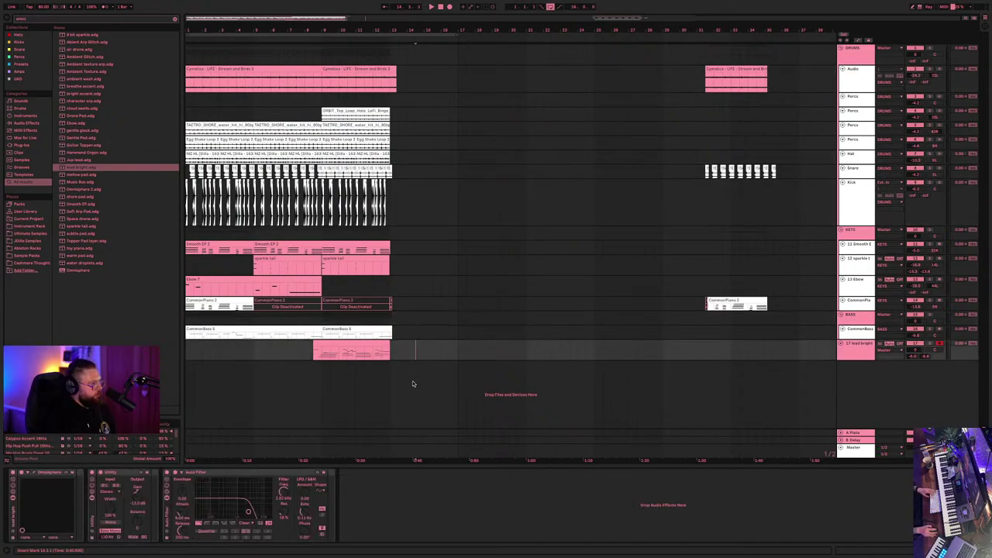
- Shift the whole main section to start at bar 9 and move the set-aside ambience, snare and piano clips to about bar 2
drag(418, 364, 329, 74)
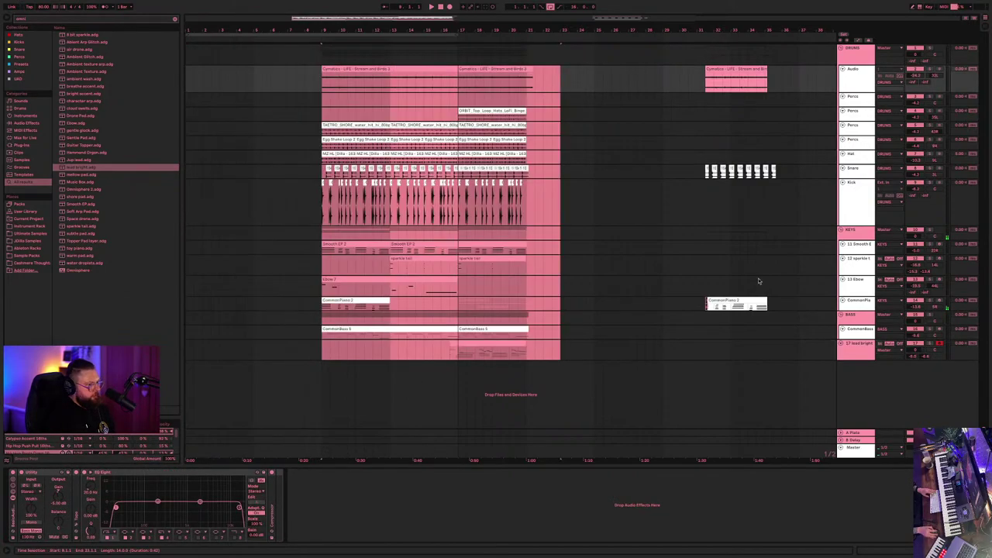
drag(790, 332, 688, 47)
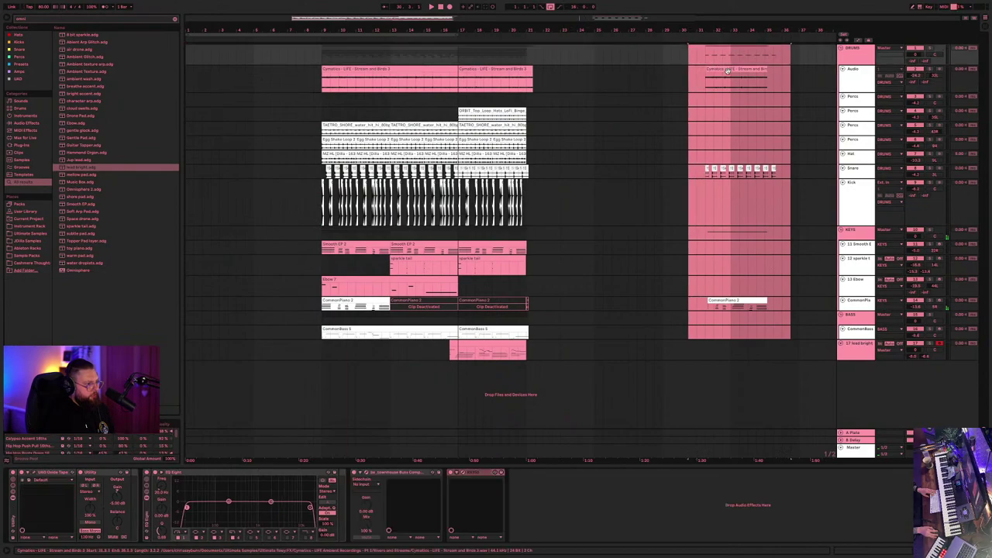
drag(712, 107, 251, 86)
- Nudge the intro ambience clip three bars later so it runs into the main section's ambience
click(242, 69)
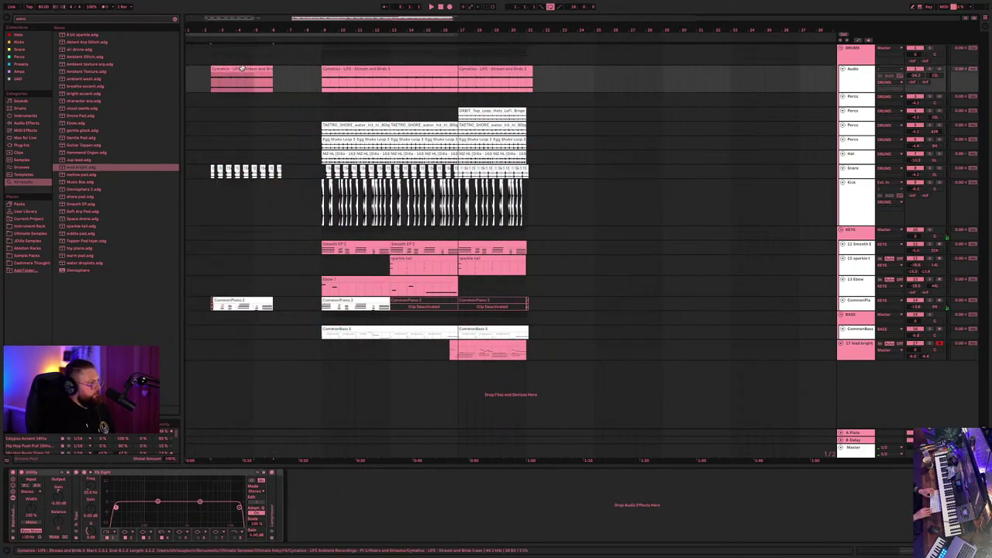
key(Right)
key(Right)
key(Right)
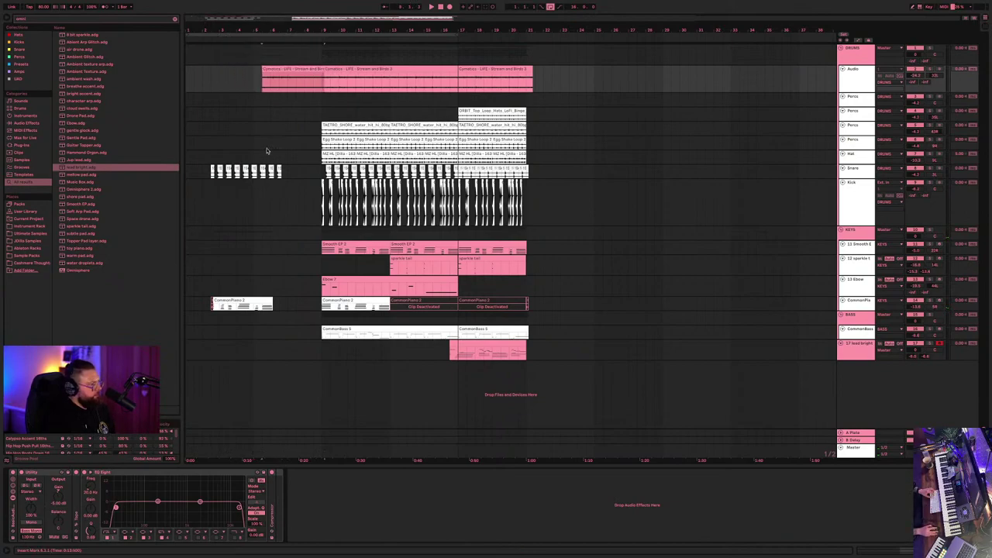
- Move the intro snare clips so the pattern starts at bar 5 and leads into the main section
drag(297, 172, 281, 172)
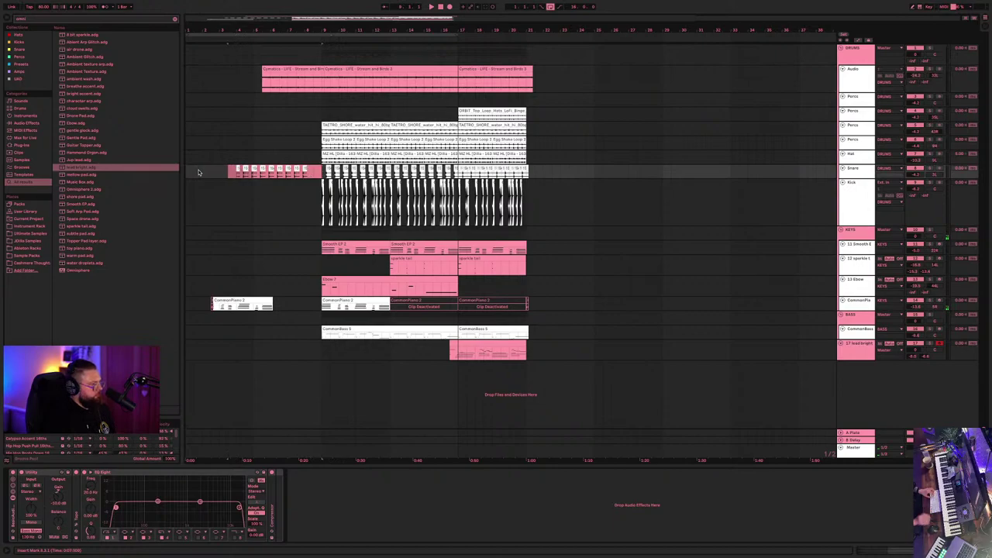
click(211, 186)
drag(311, 163, 230, 179)
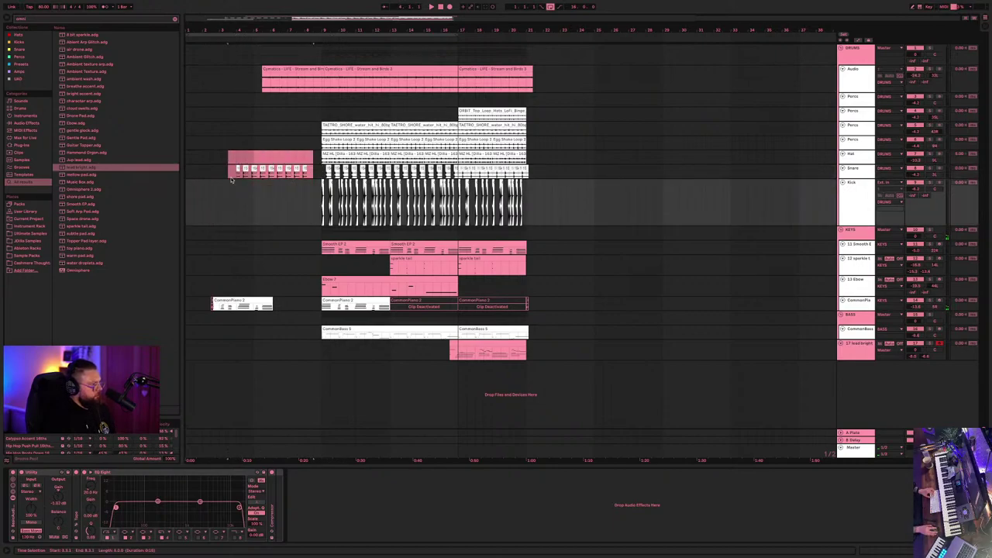
click(235, 176)
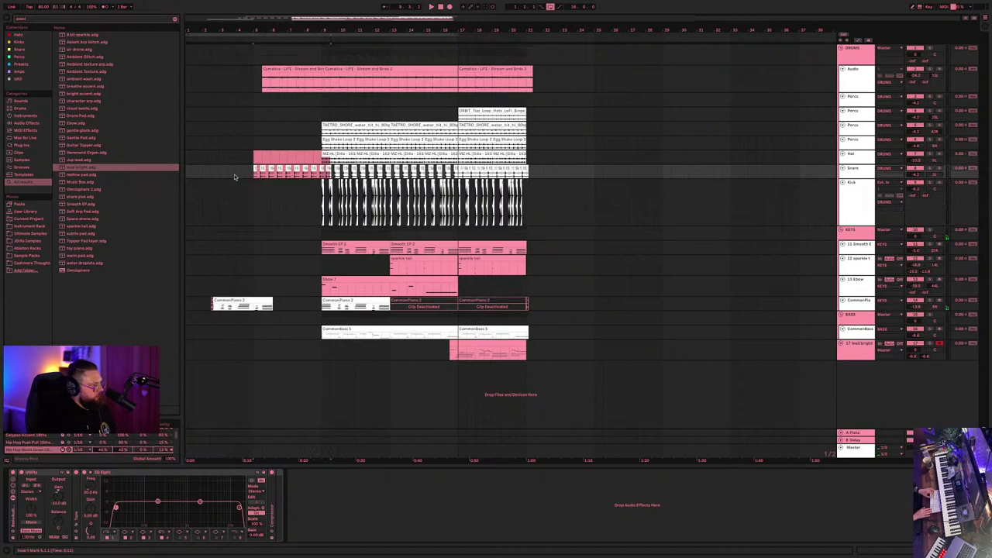
click(296, 193)
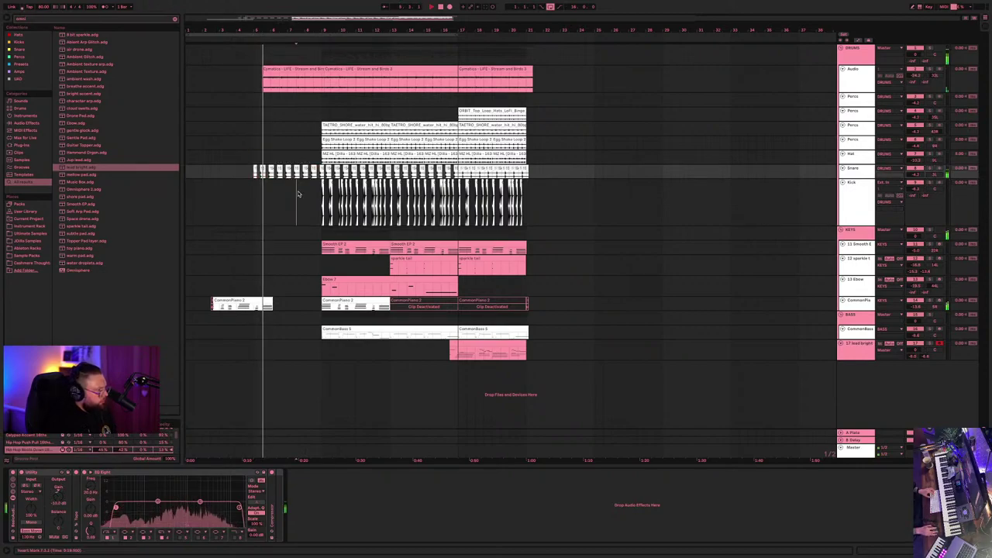
- Extend the start of the intro CommonPiano clip to a four-bar length and move it to bar 5
click(238, 301)
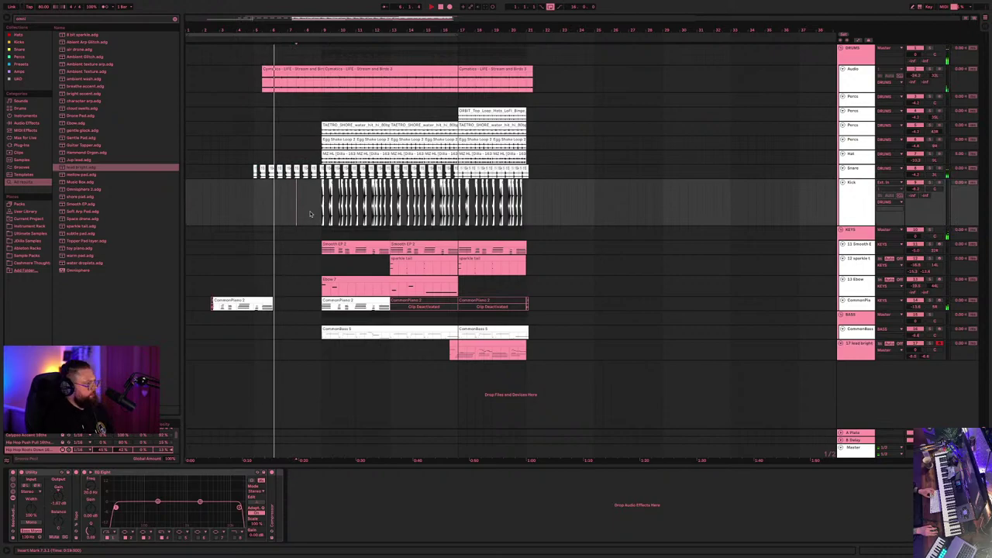
drag(231, 297, 282, 300)
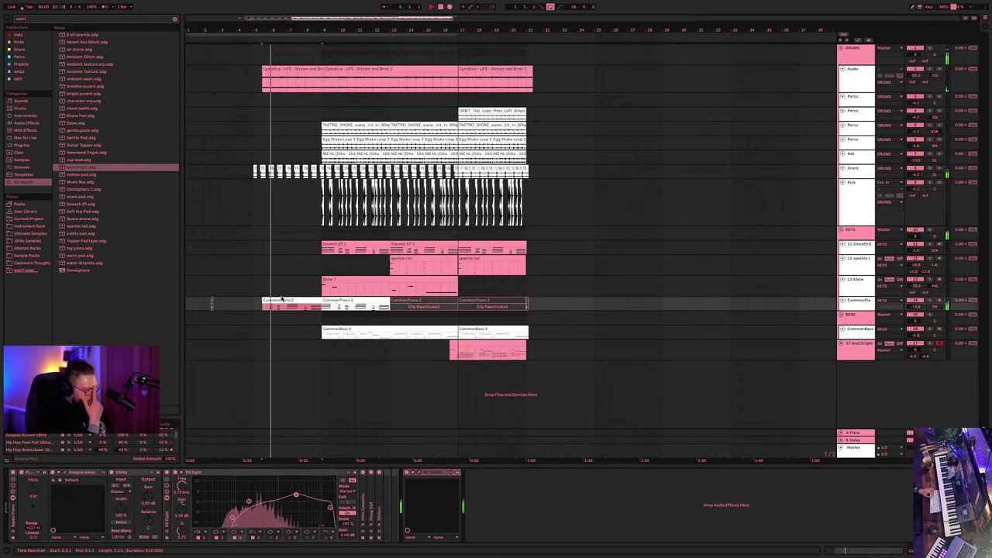
key(ctrl+z)
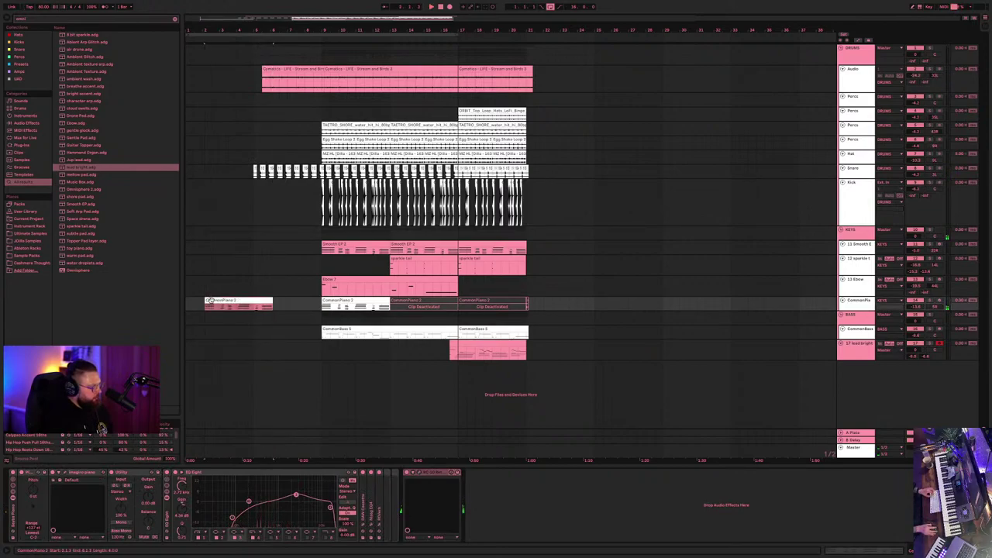
drag(210, 300, 259, 307)
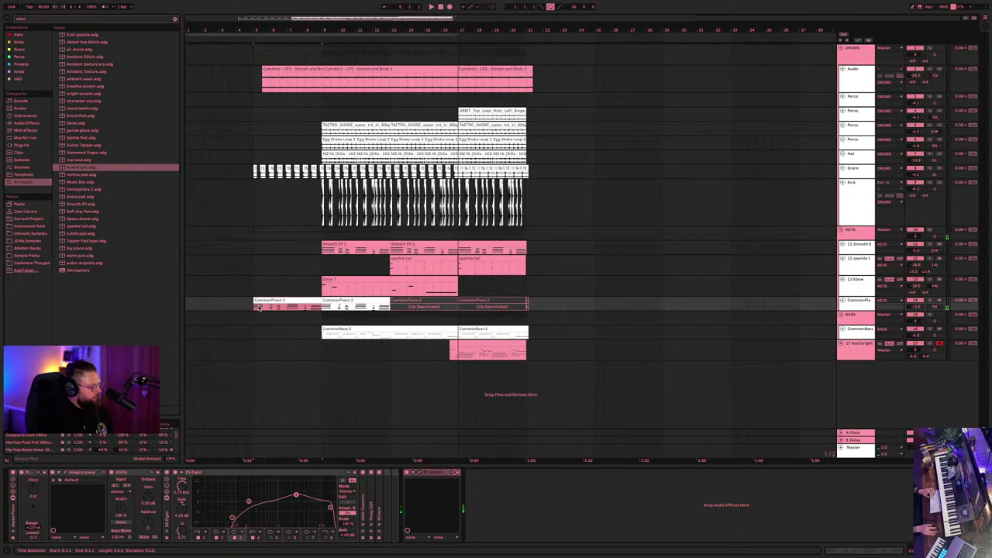
- Audition the intro and try nudging the snare clips from bar 5 to bar 8 one grid step earlier
key(space)
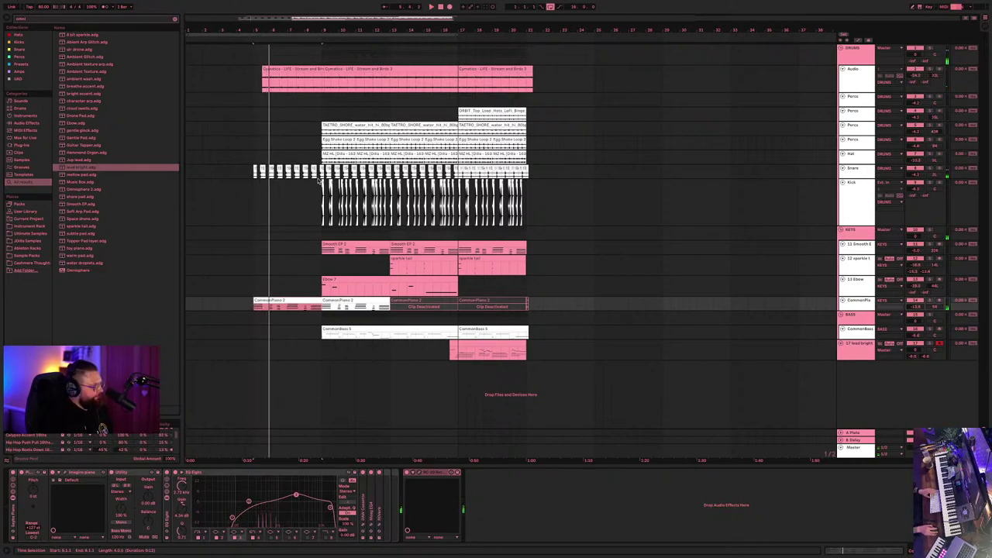
key(space)
drag(318, 180, 253, 155)
key(space)
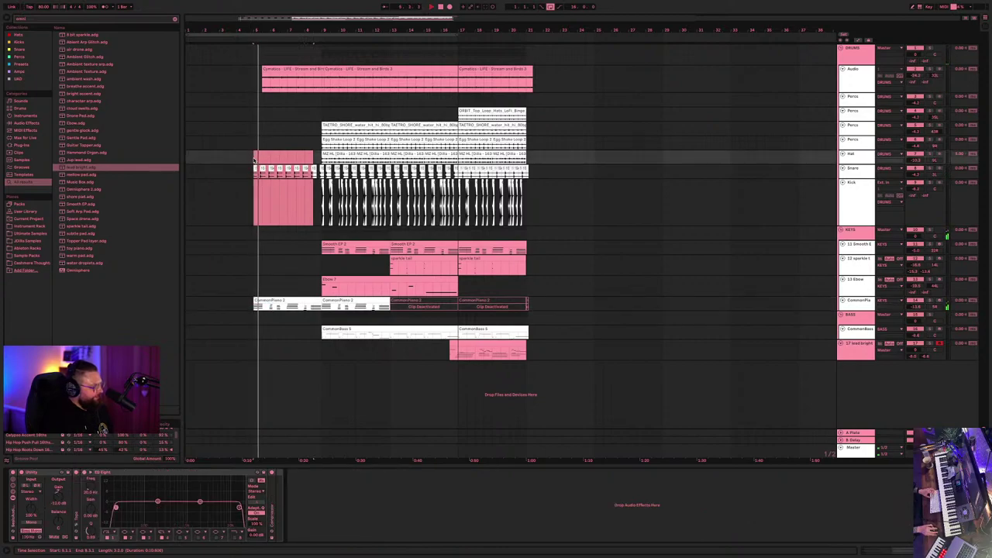
key(Left)
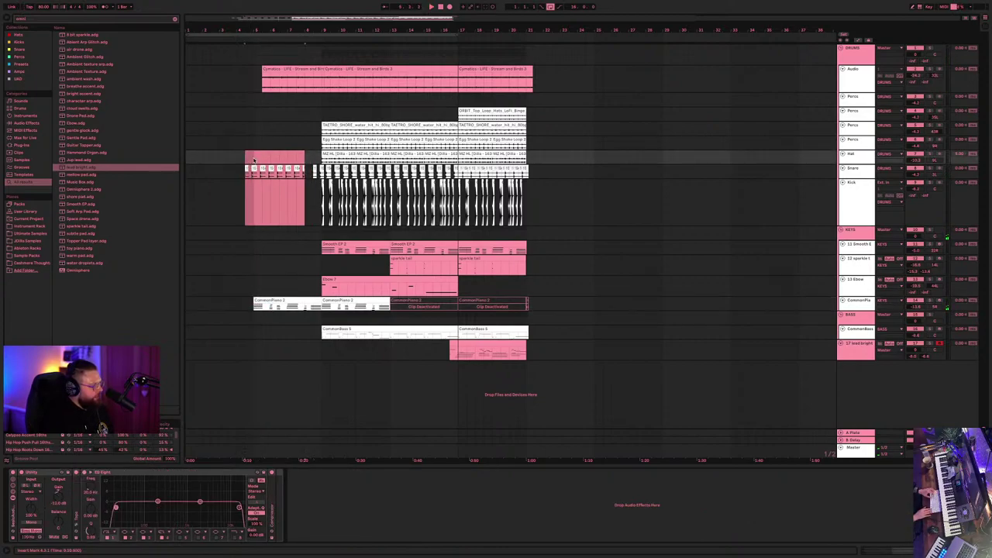
key(Right)
key(z)
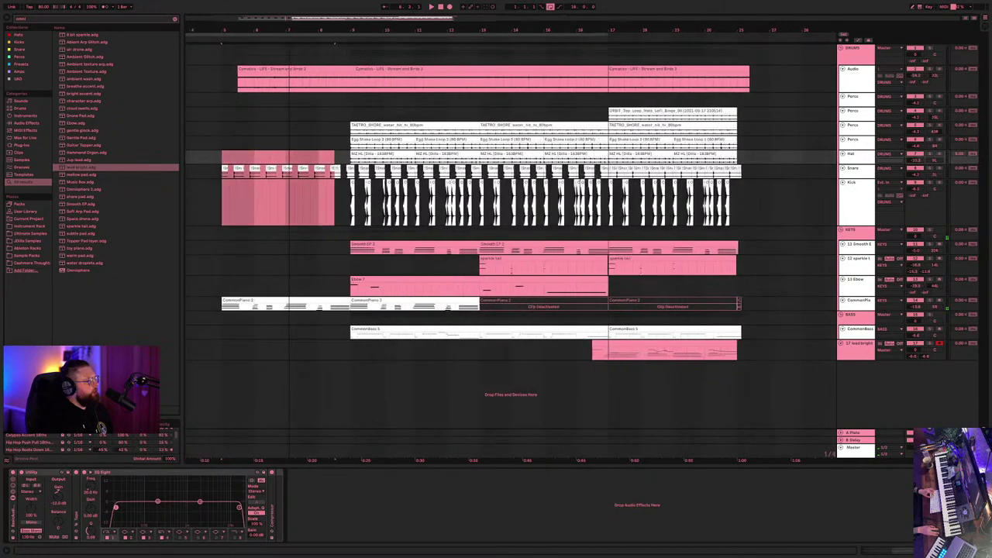
key(plus)
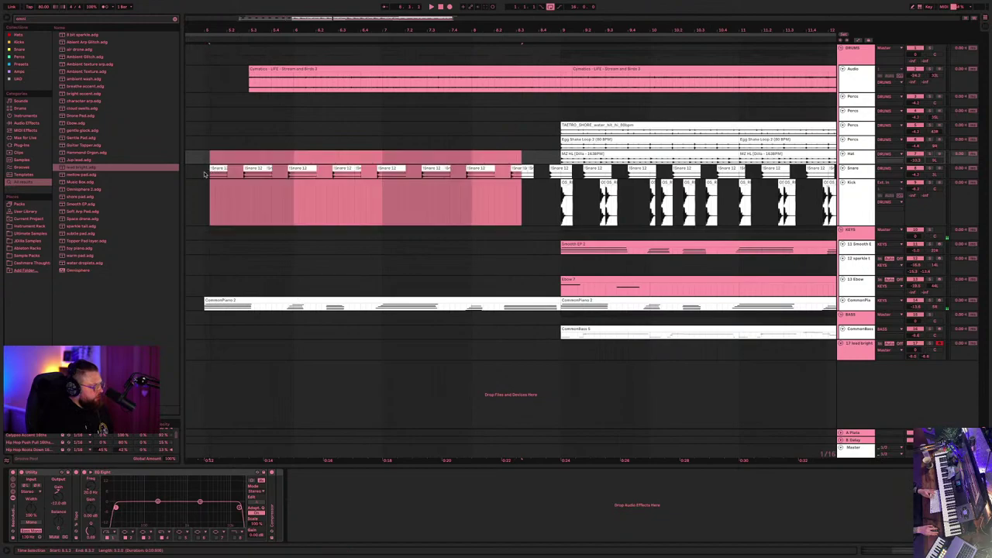
- Shift the intro snare clips slightly earlier so the pattern lines up exactly with the start of bar 5
click(205, 172)
key(space)
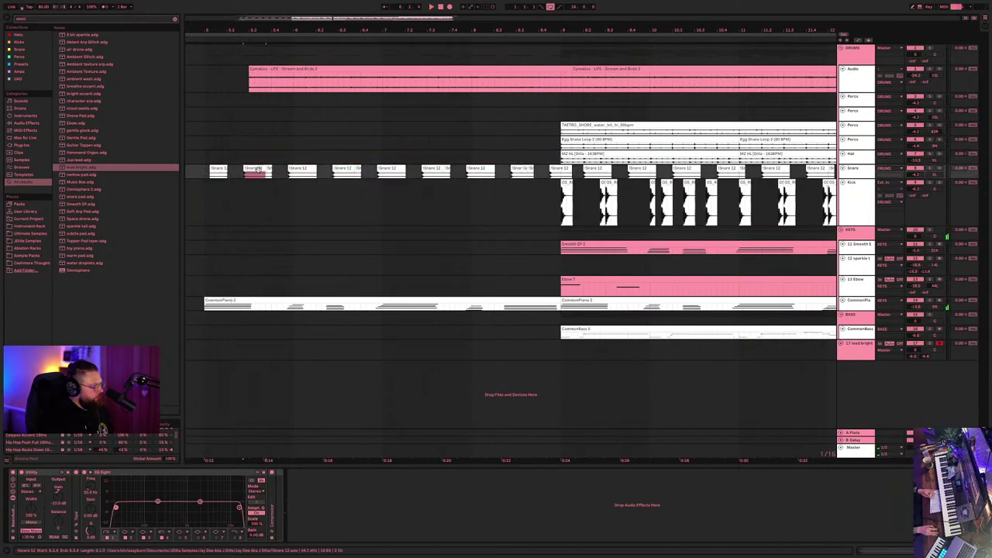
click(238, 174)
key(ctrl+a)
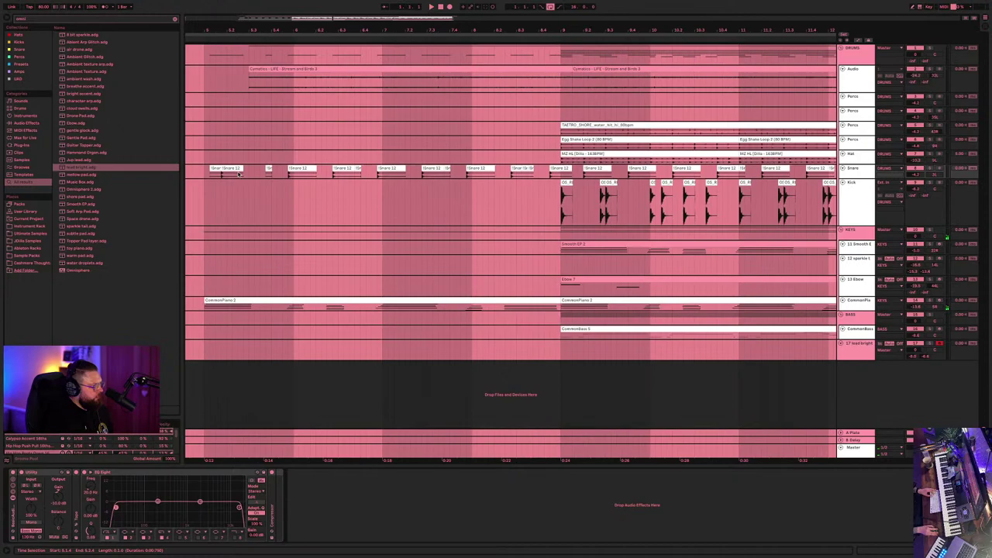
click(265, 222)
double_click(264, 223)
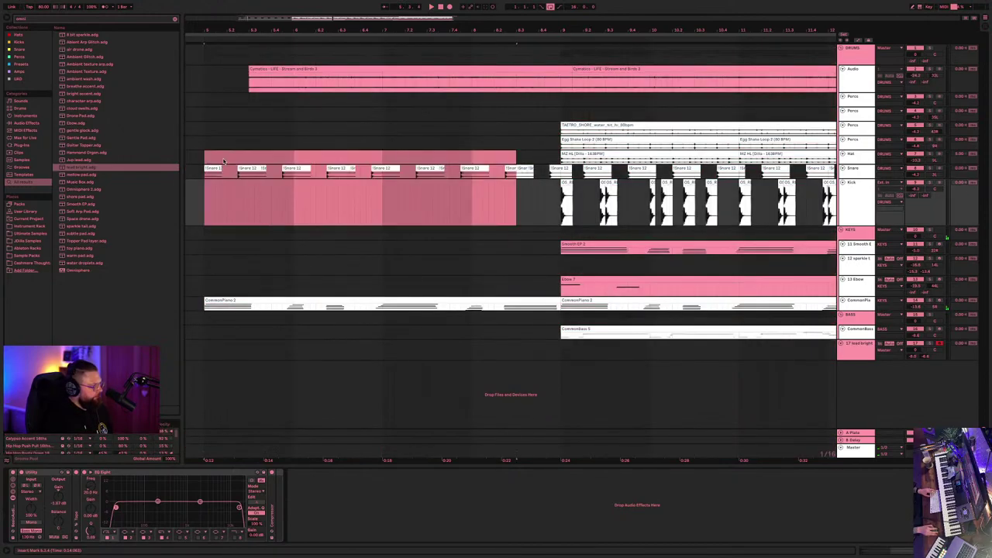
- Delete the first intro snare clip and move the remaining intro snares to start at 5.1.4
click(208, 166)
click(212, 168)
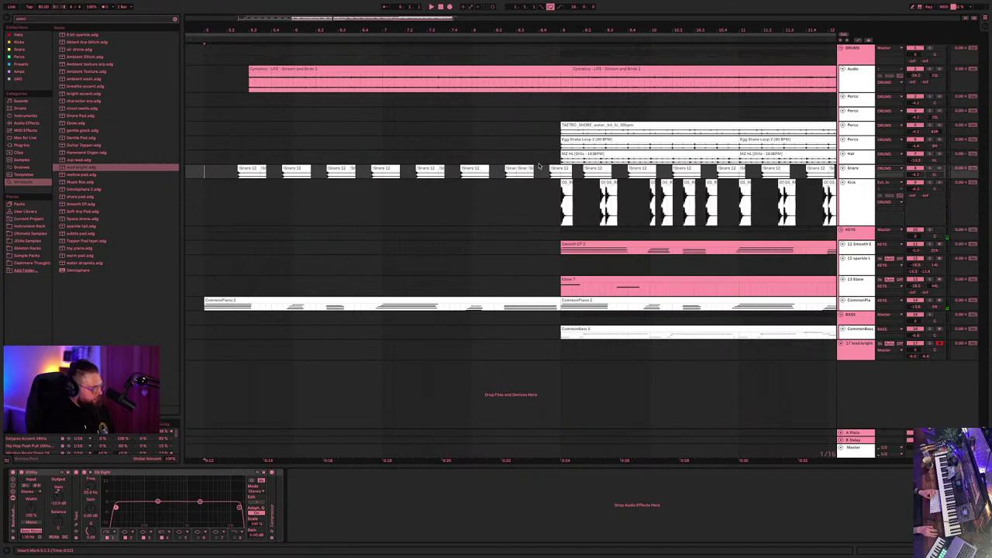
mouse_move(502, 175)
mouse_down()
mouse_move(303, 180)
mouse_move(225, 170)
mouse_up()
click(206, 188)
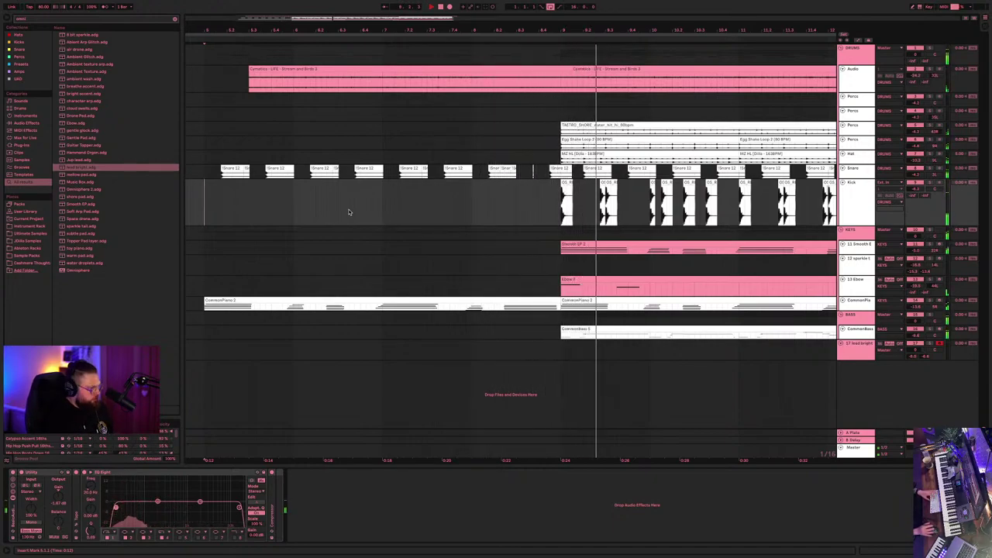
- Move the last snare clip before the main section to start at 8.4.1
key(space)
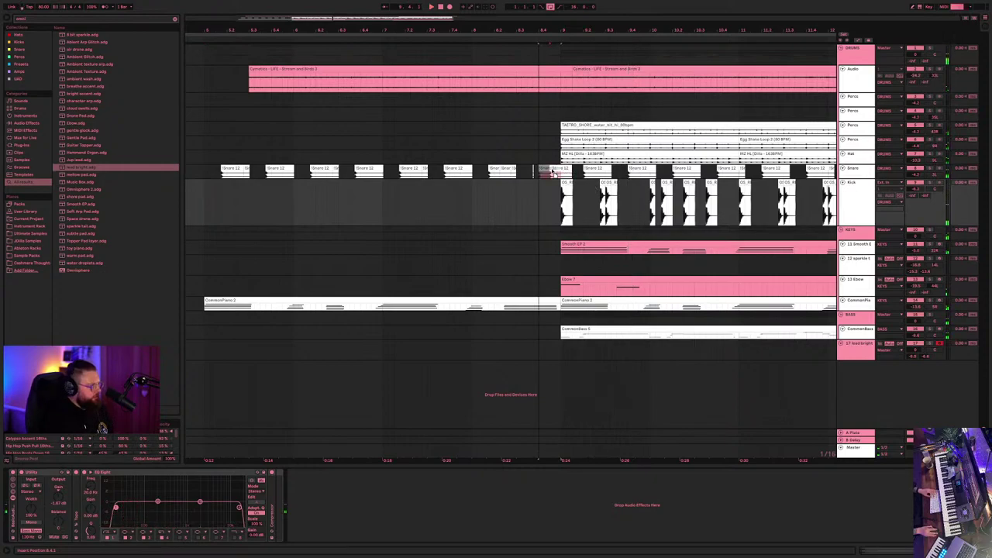
drag(537, 203, 516, 203)
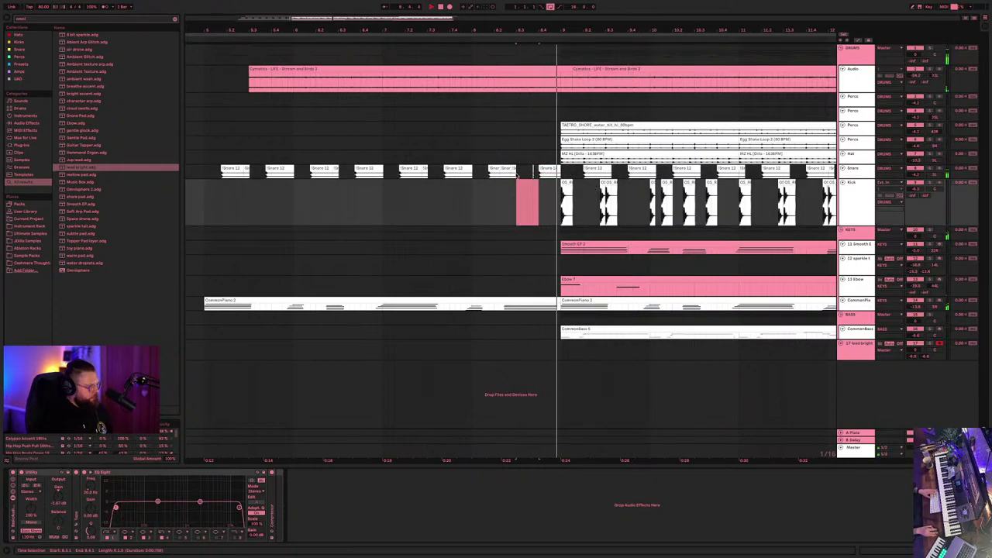
drag(222, 171, 248, 172)
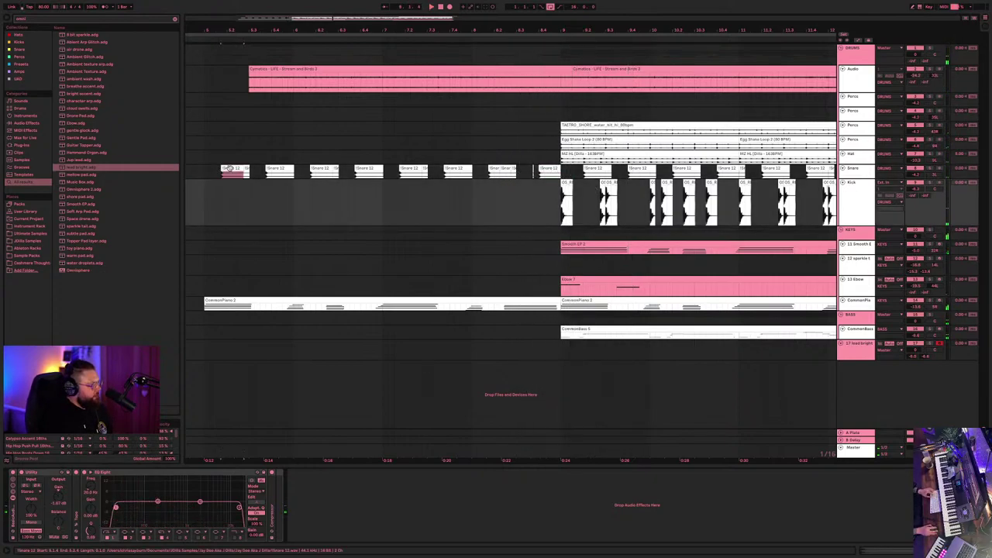
key(space)
- Extend the start of the intro ambience clip back to bar 5 and audition the opening
drag(242, 75, 206, 75)
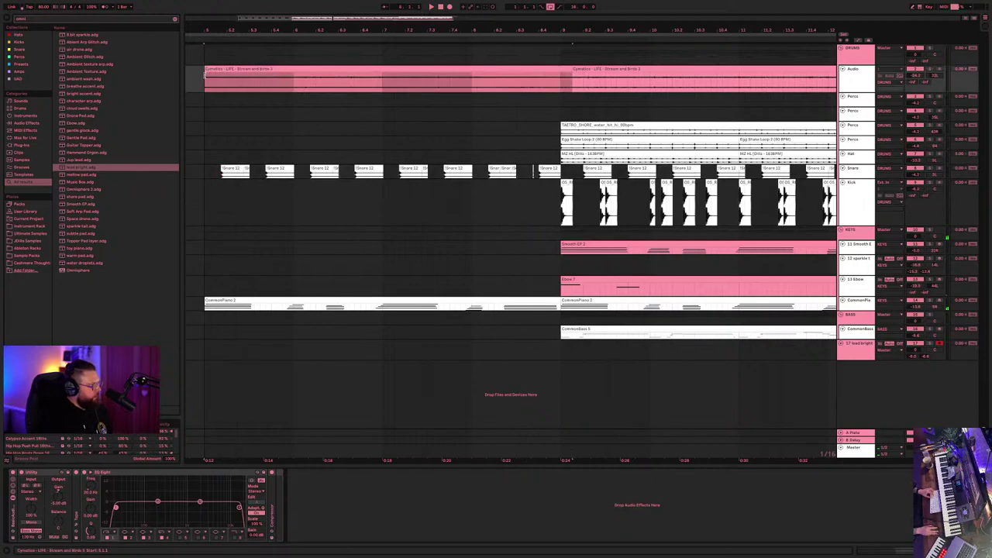
key(space)
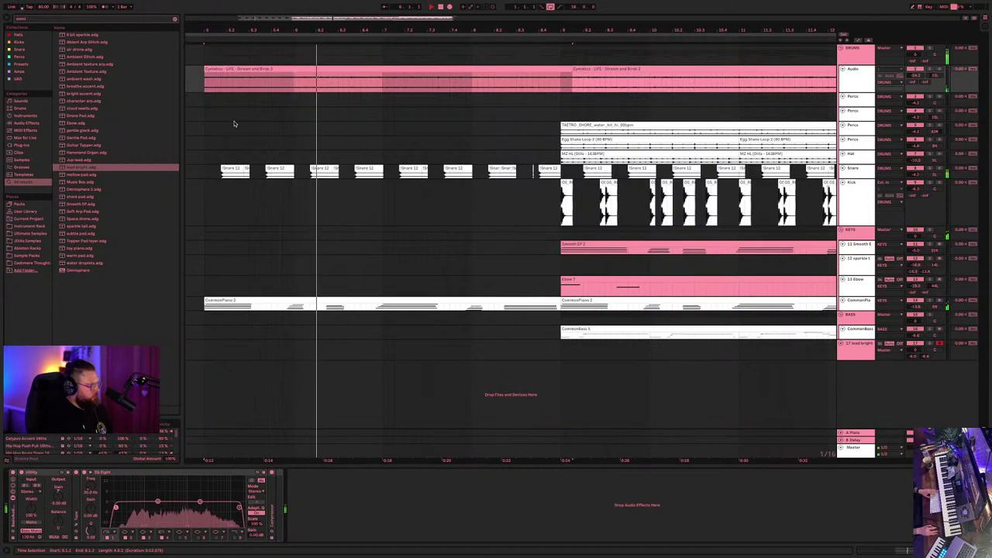
key(space)
- In the intro CommonPiano clip, shift the last chord of the second bar and the last chord of the fourth bar slightly earlier
click(344, 305)
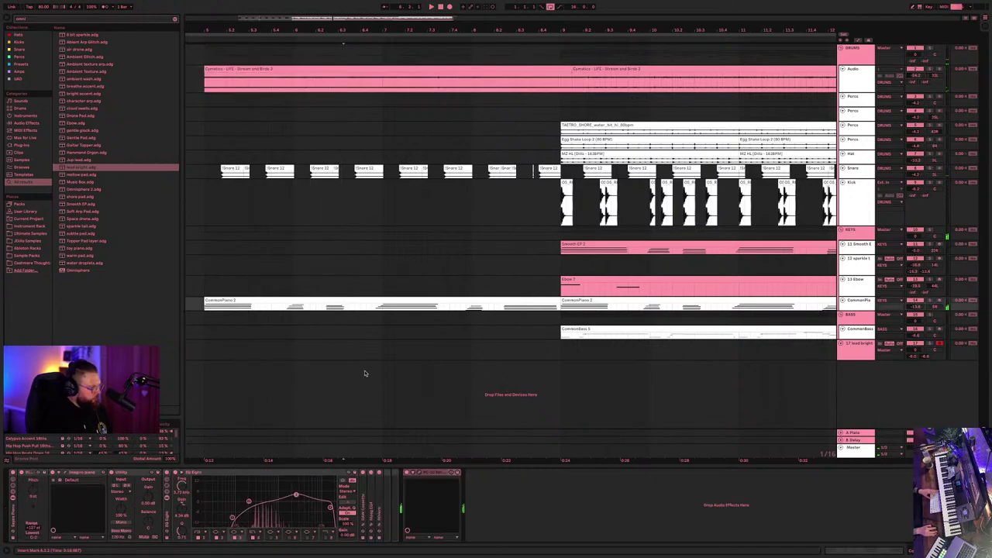
double_click(336, 306)
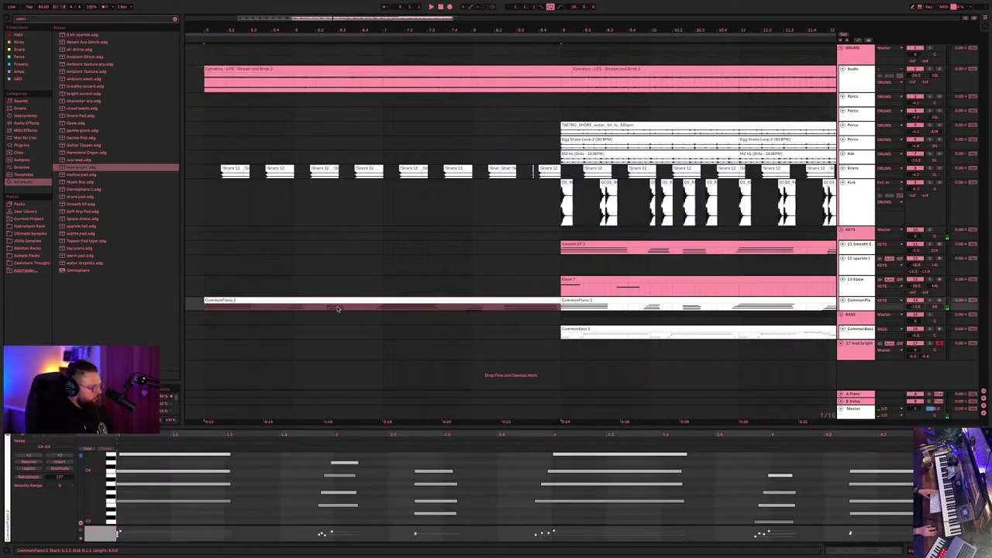
drag(465, 521, 438, 503)
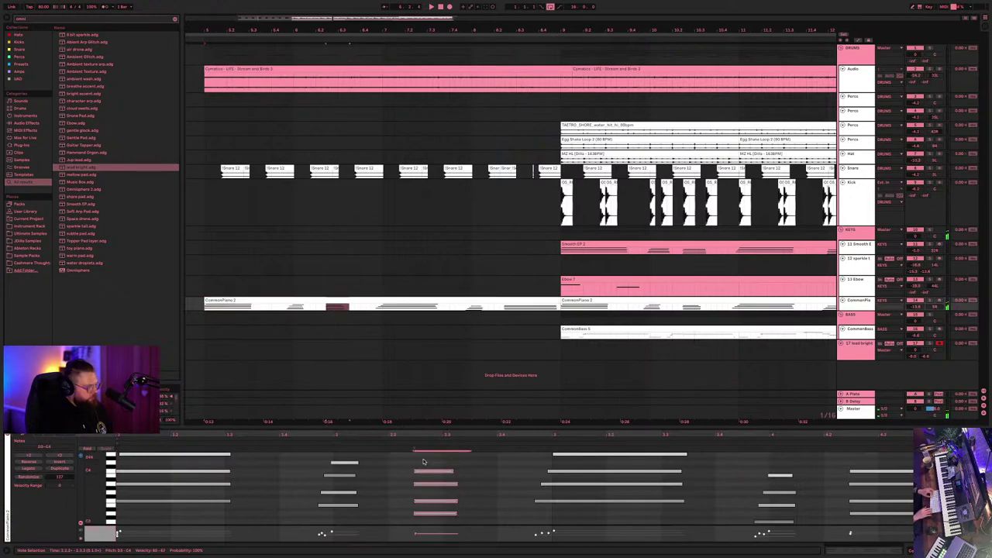
key(space)
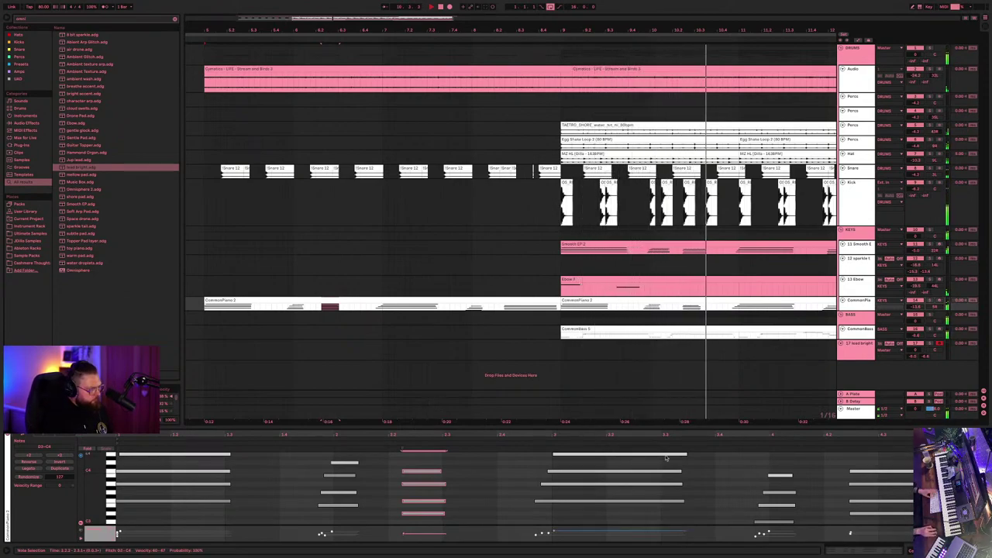
drag(850, 453, 864, 527)
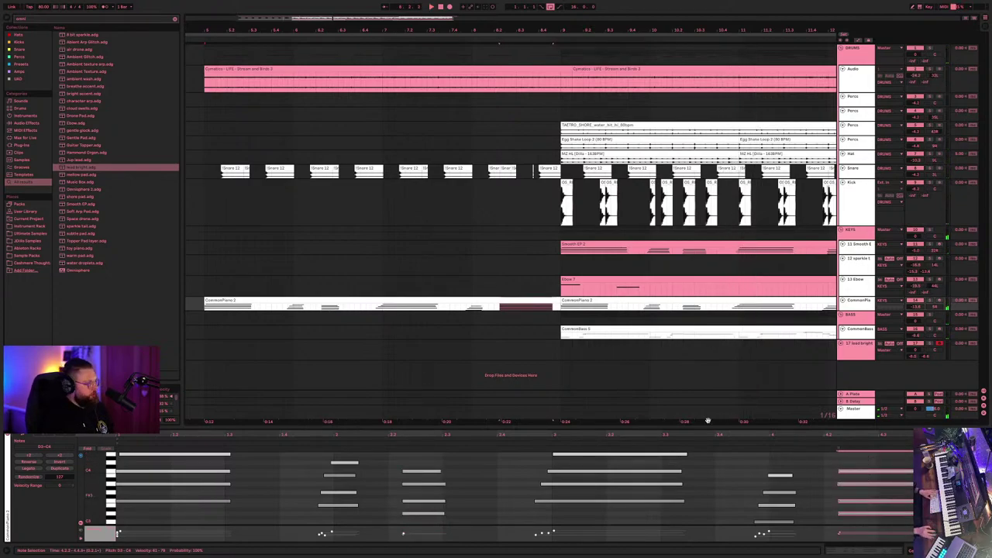
- Audition the transition from the intro into the main section, starting at 8.3.4
click(221, 301)
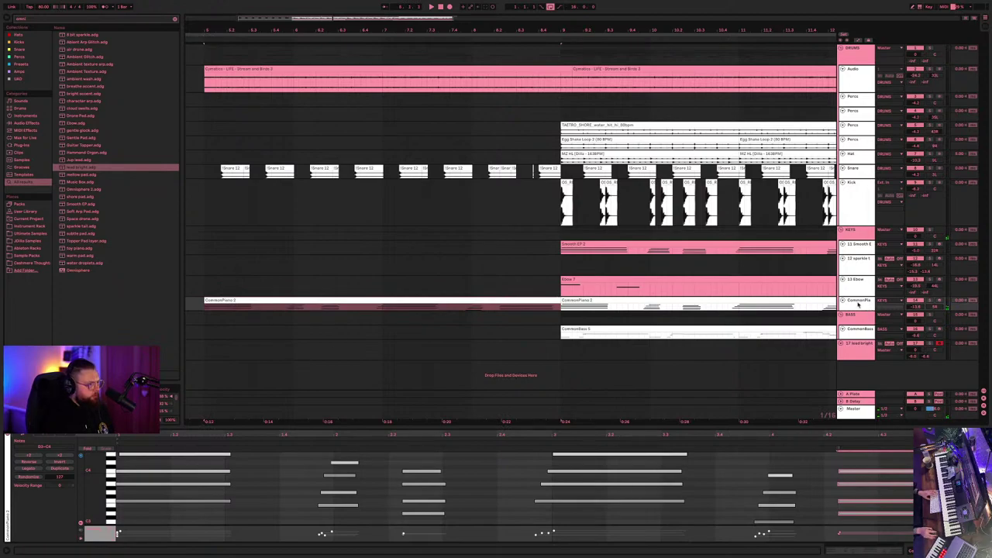
click(532, 169)
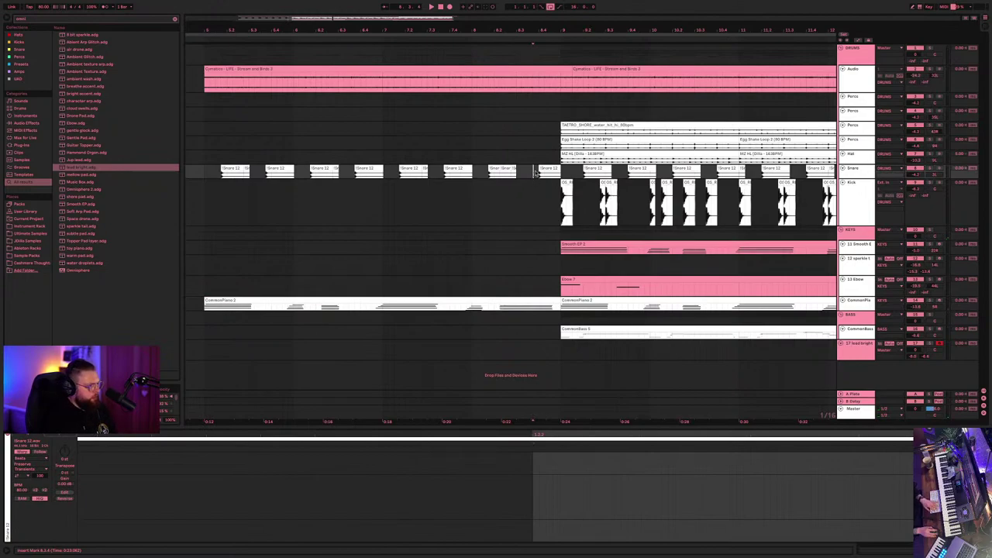
key(space)
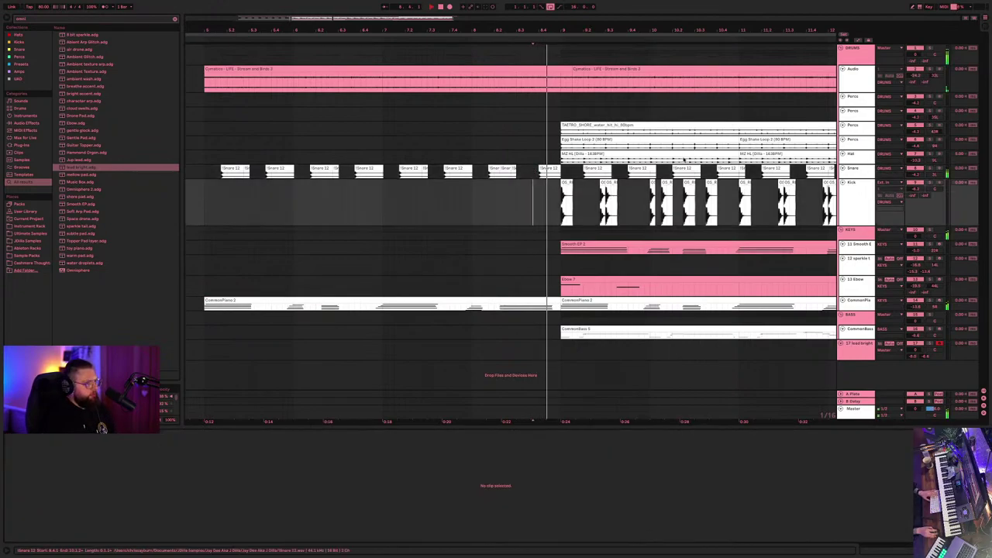
- Switch to Splice, reposition its window and search the samples for "tape stop"
mouse_move(799, 4)
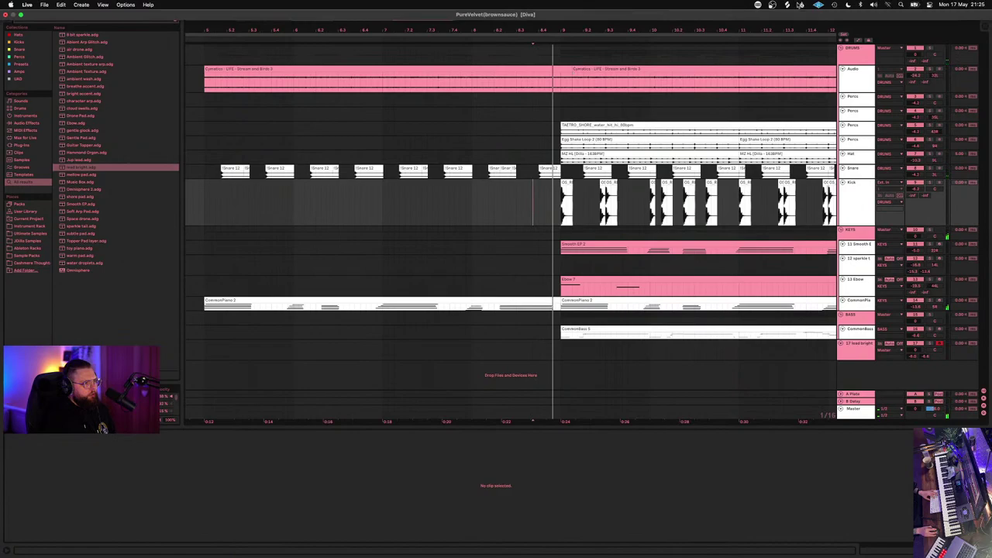
click(787, 5)
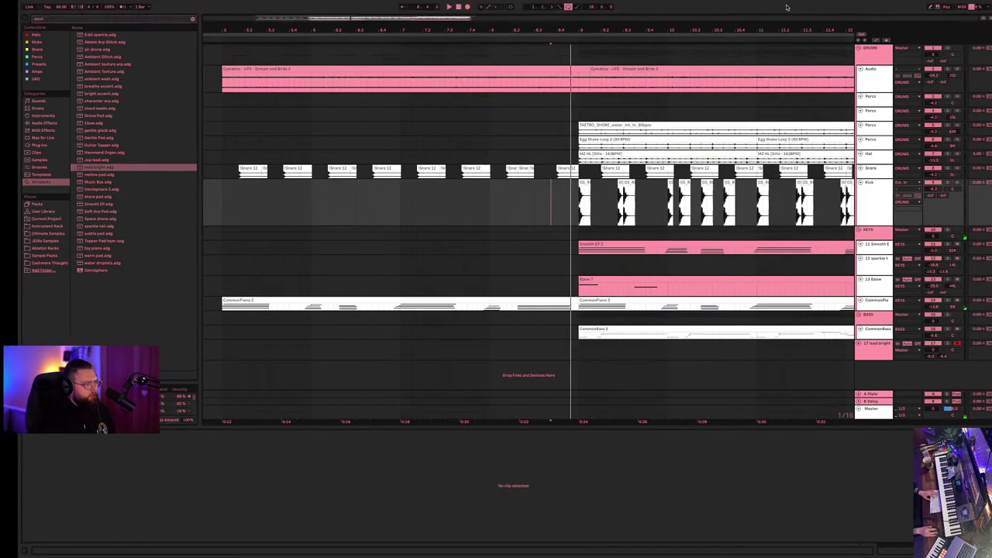
drag(523, 44, 721, 48)
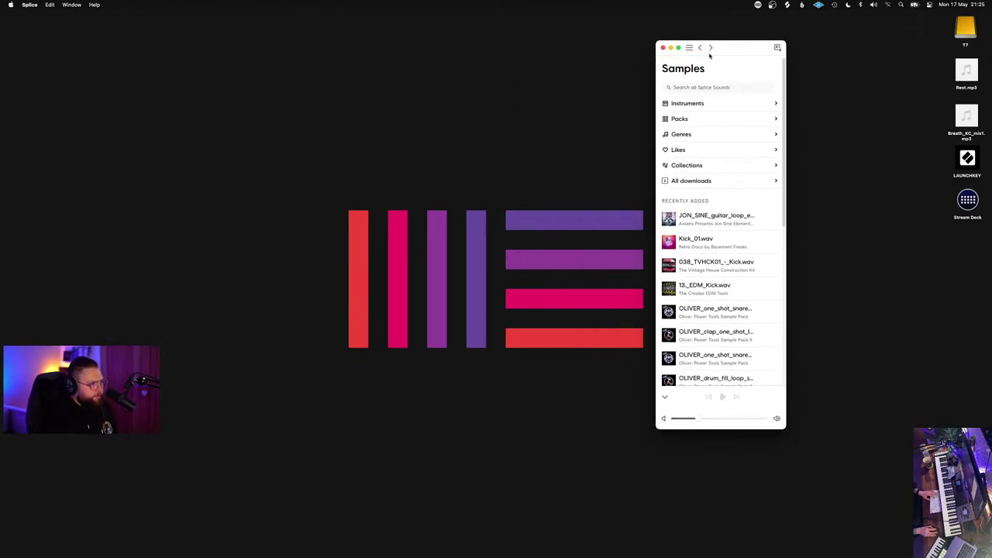
scroll(686, 148, down, 5)
scroll(687, 148, up, 5)
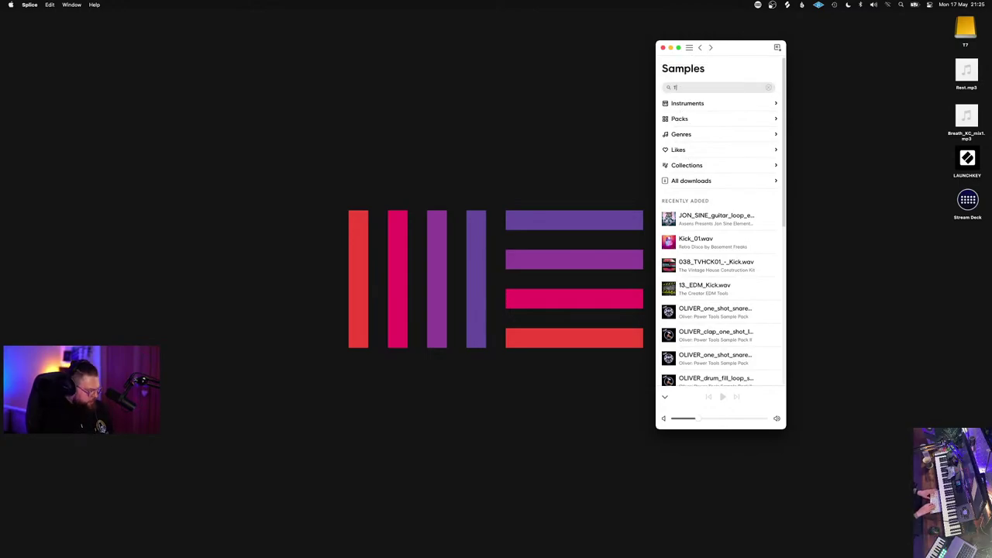
text(APE)
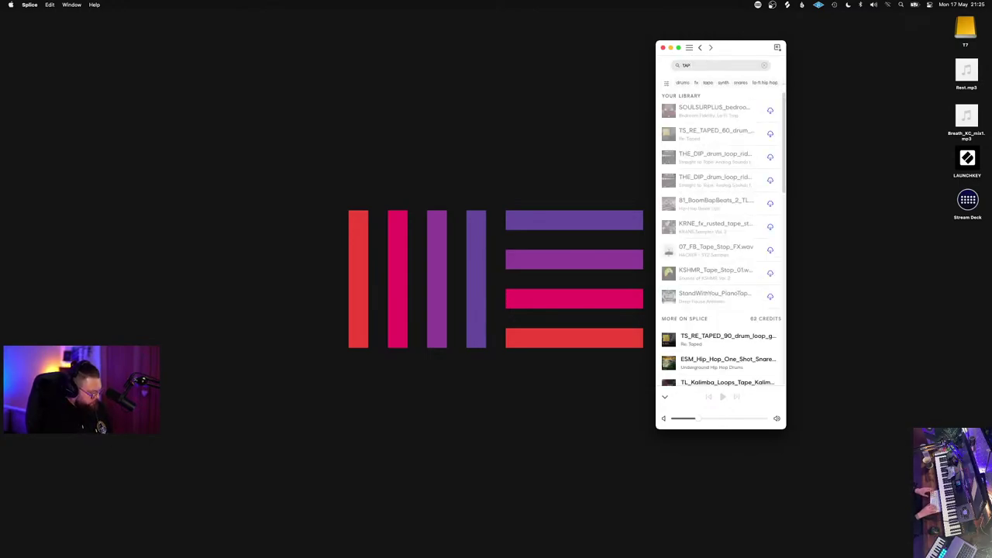
key(BackSpace)
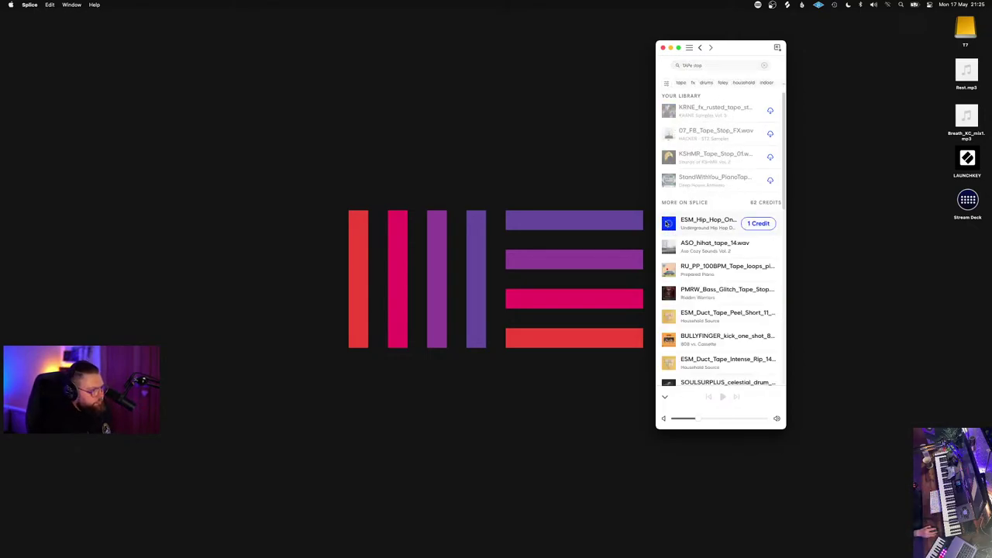
- Audition KRNE_fx_rusted_tape_stop.wav and the first few tape stop results, lowering the preview volume
click(668, 224)
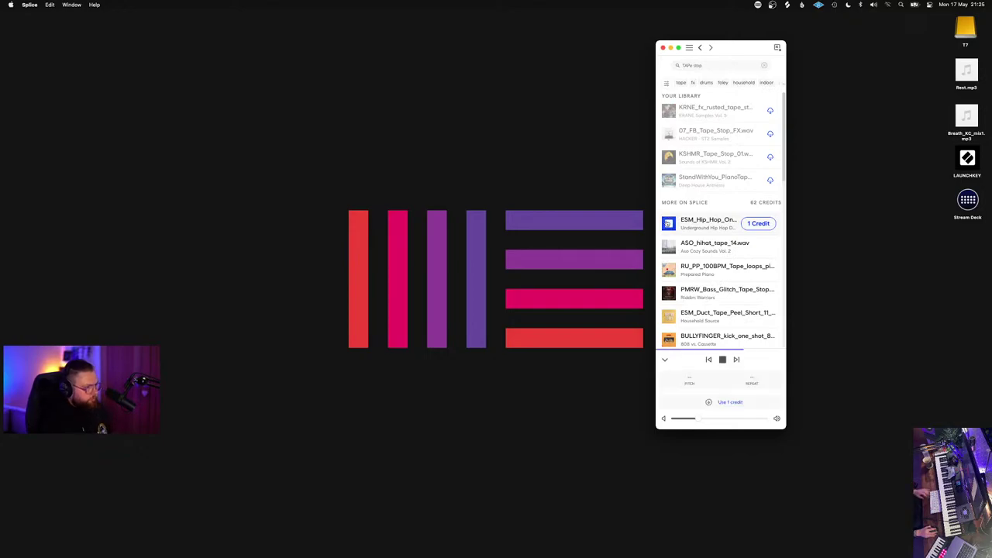
click(670, 109)
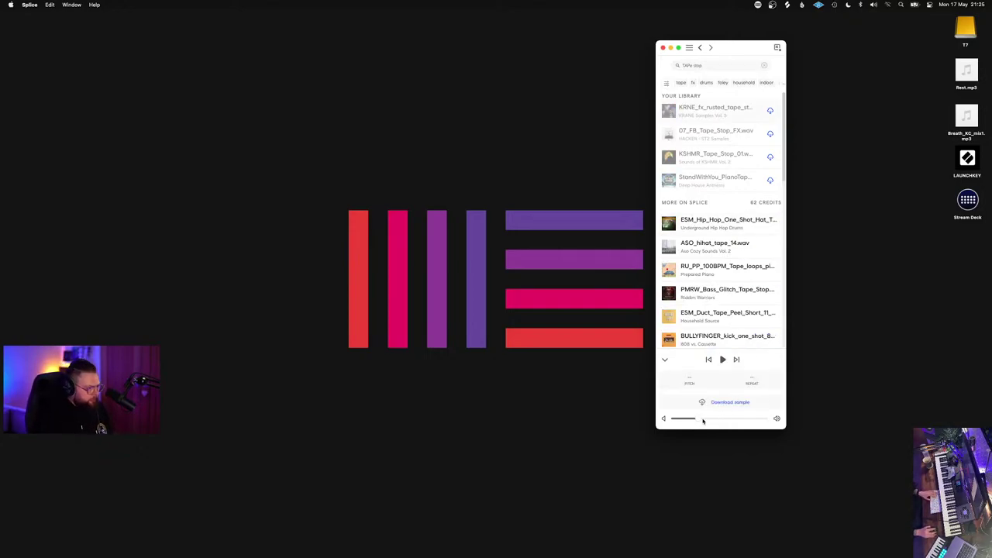
drag(690, 419, 678, 419)
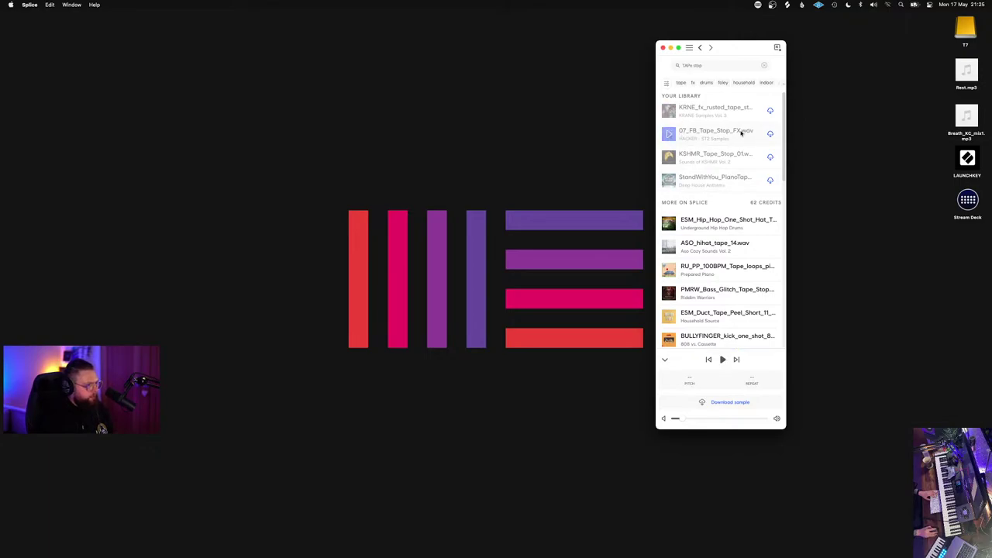
click(668, 247)
click(668, 270)
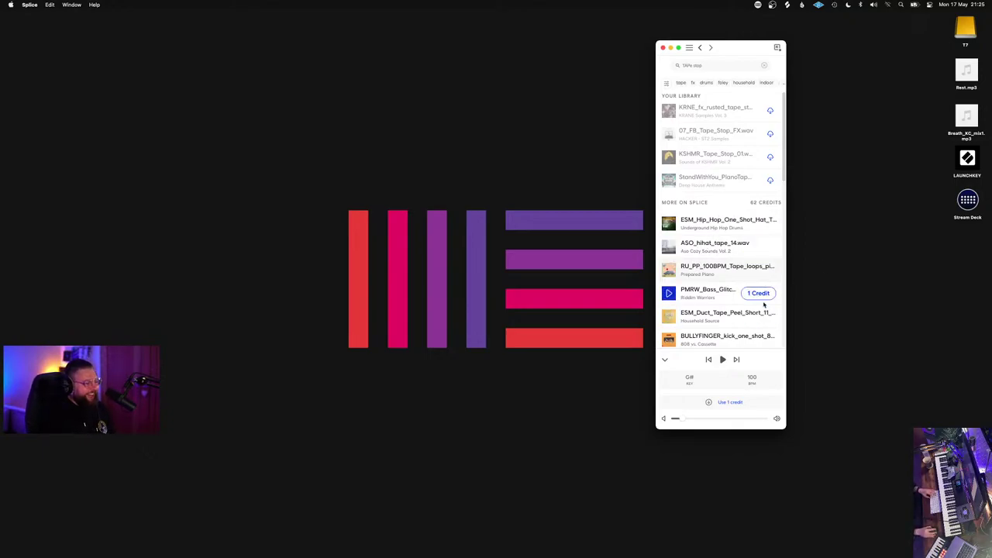
click(684, 275)
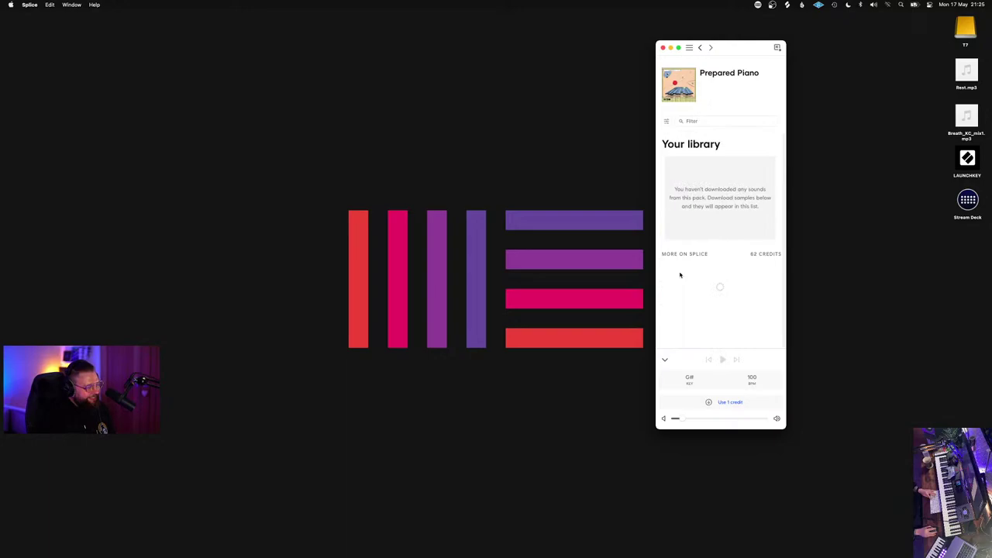
click(701, 48)
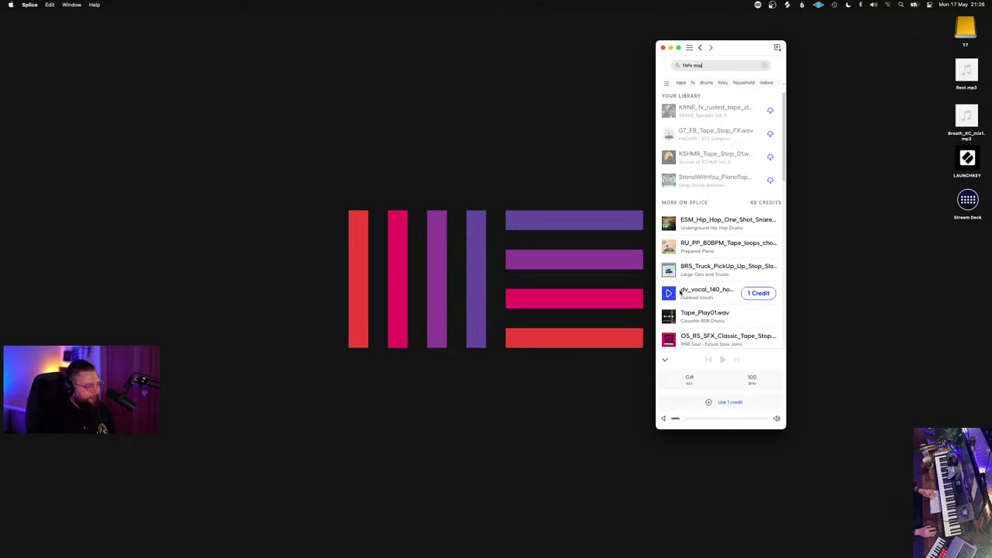
- Raise the preview volume slightly and audition the RU_PP_80BPM tape loop, Tape_Play01.wav and the ESM hip-hop snare one-shot
click(668, 246)
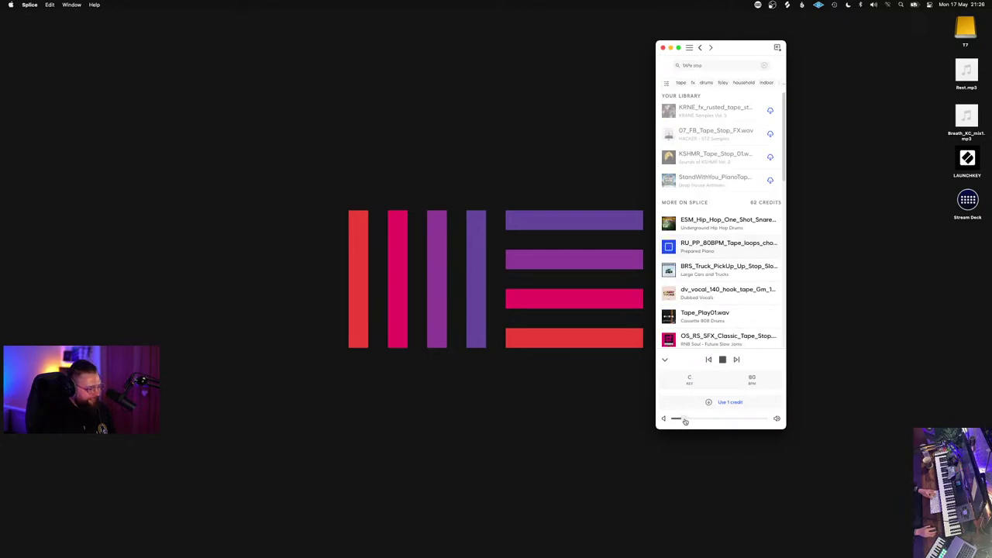
drag(685, 420, 692, 419)
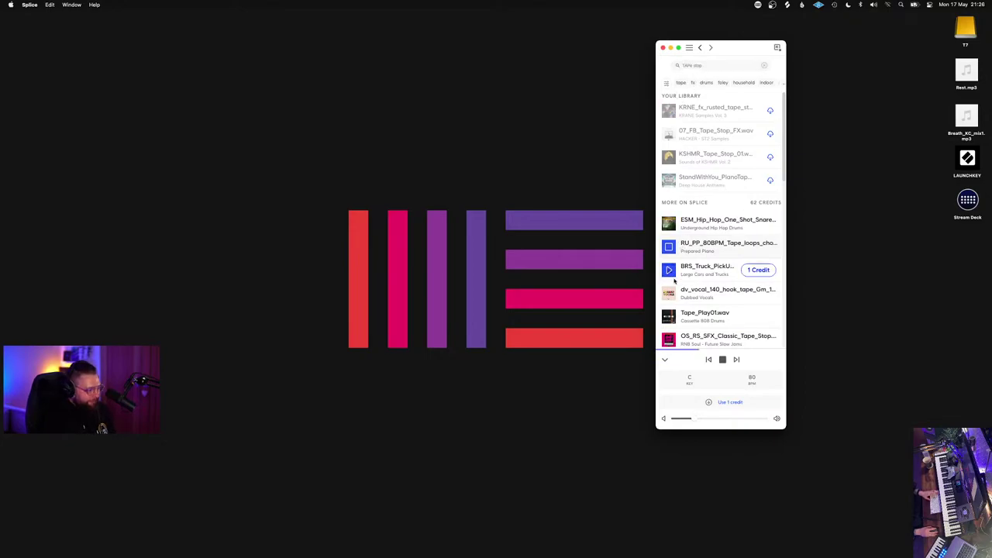
click(667, 316)
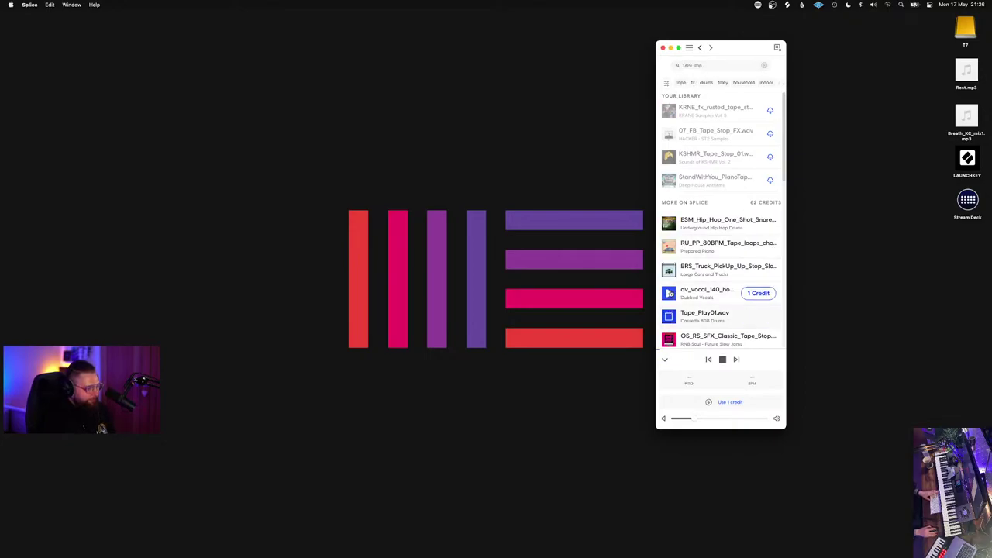
click(668, 223)
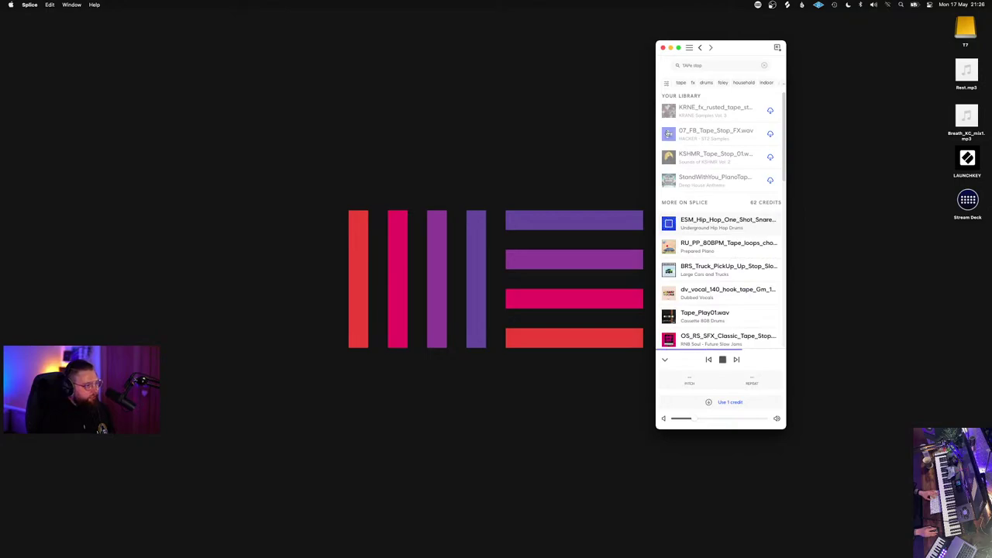
click(687, 66)
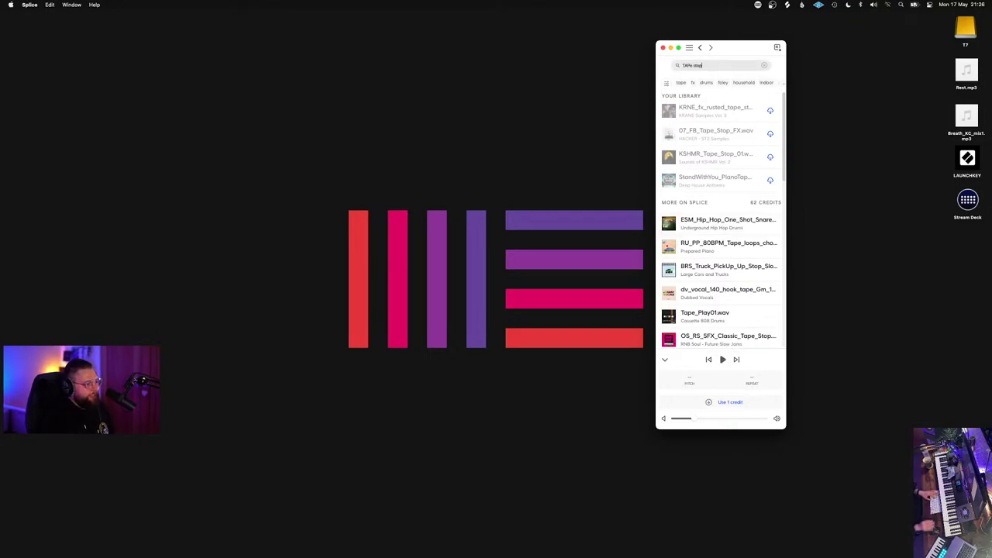
scroll(724, 286, down, 1)
scroll(724, 285, down, 5)
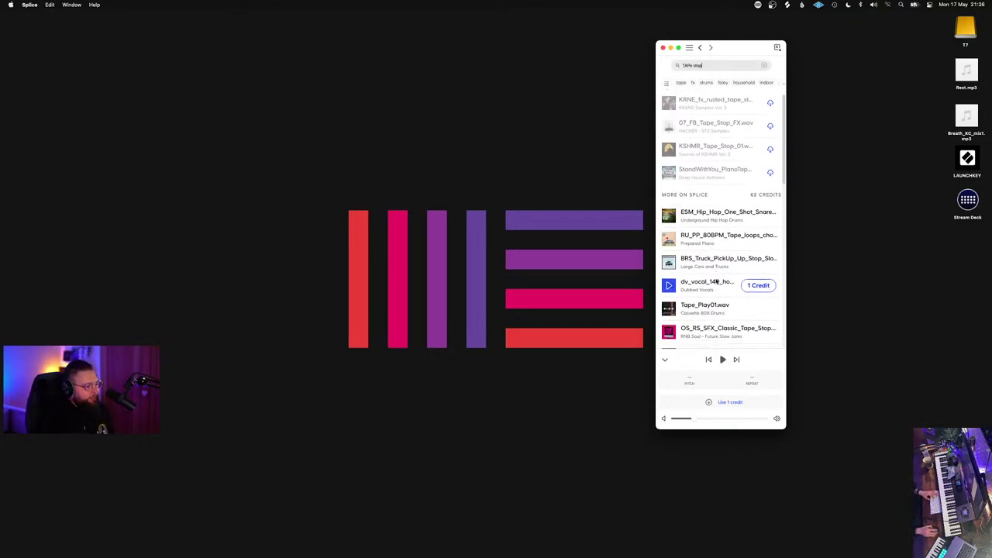
scroll(721, 277, up, 6)
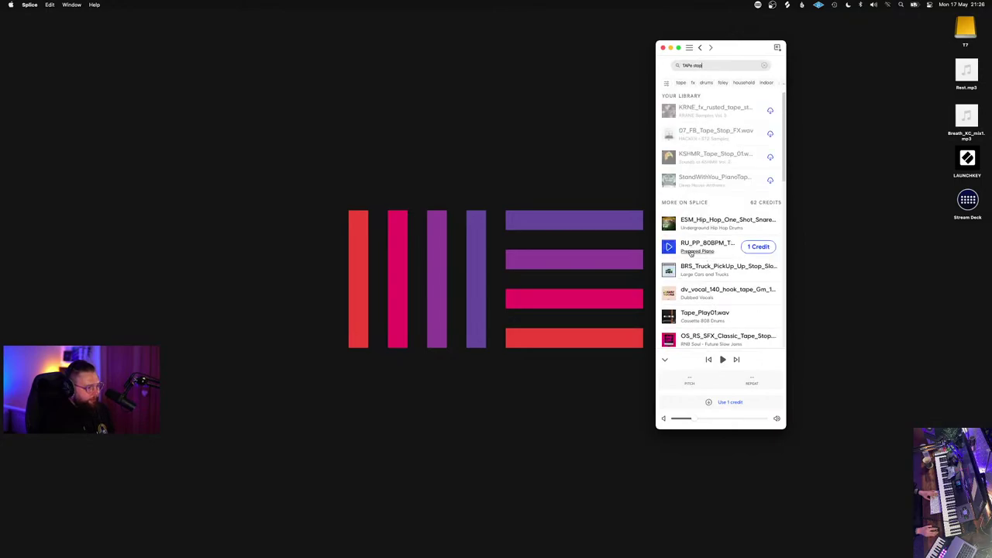
- Open the Prepared Piano pack, widen the window, look through its samples for tape sounds and return to the search results
click(690, 251)
scroll(731, 285, down, 2)
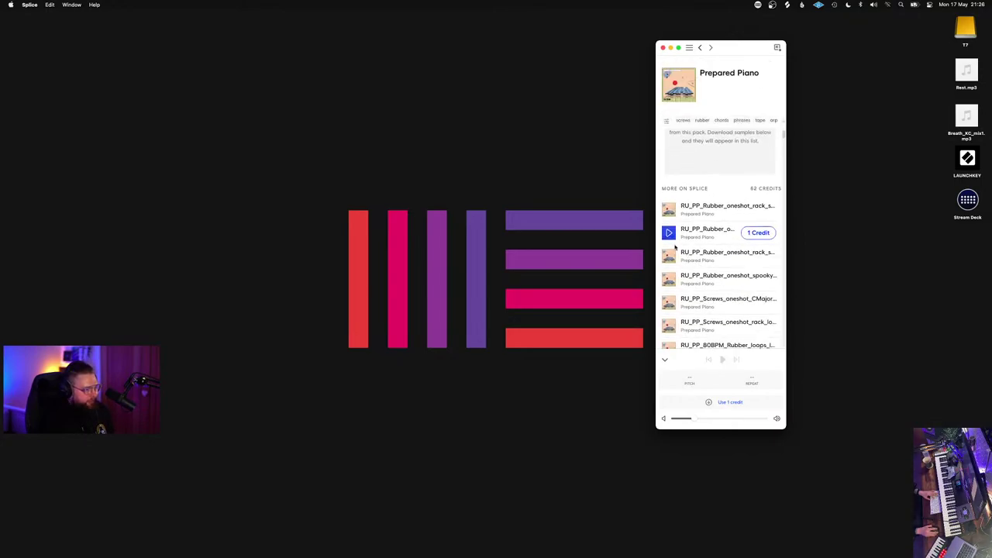
scroll(701, 232, down, 2)
scroll(703, 255, down, 2)
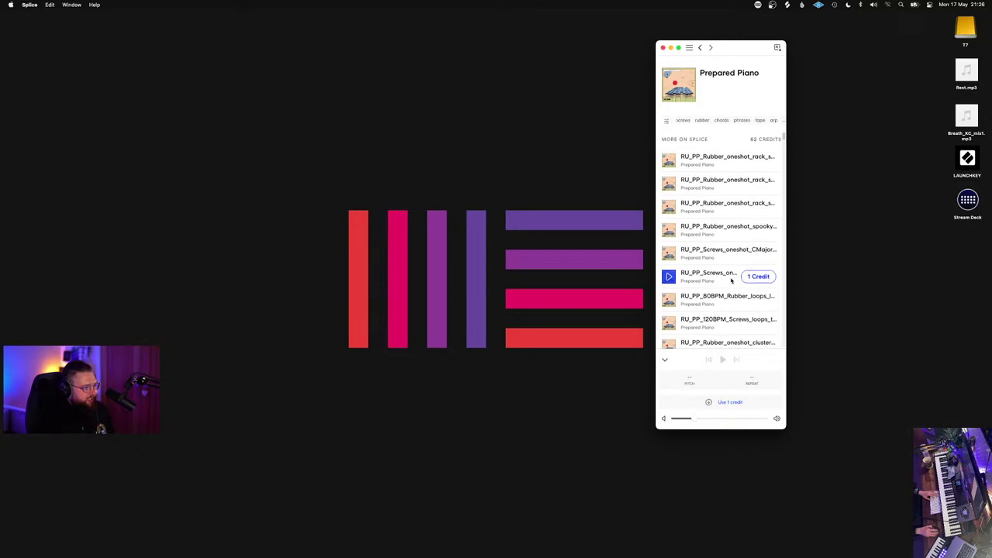
scroll(671, 264, down, 8)
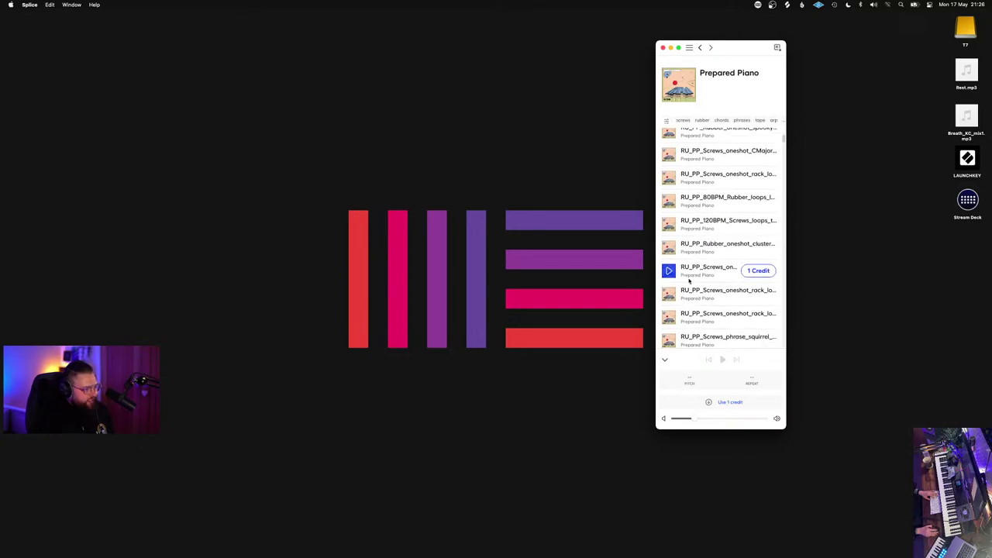
scroll(688, 282, down, 5)
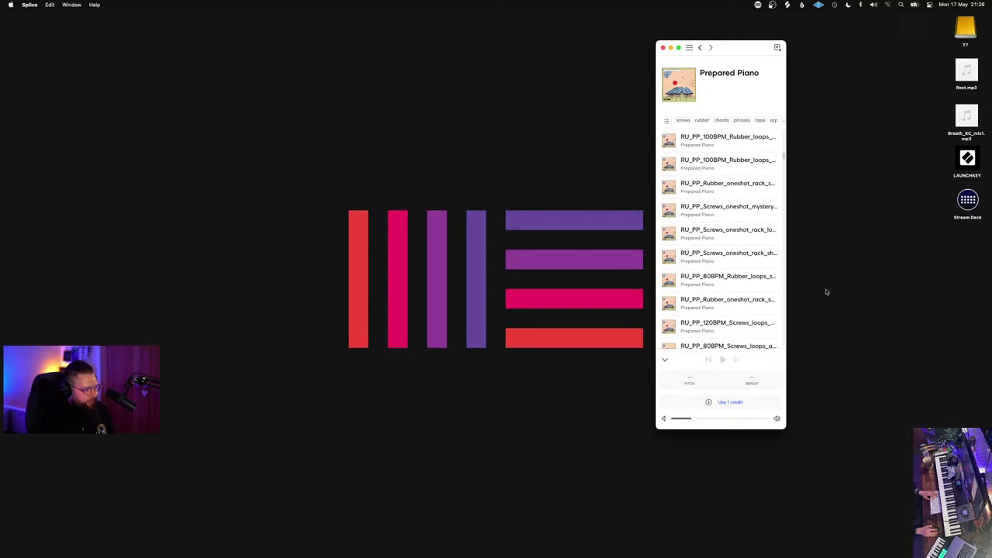
drag(784, 275, 844, 276)
scroll(763, 287, down, 5)
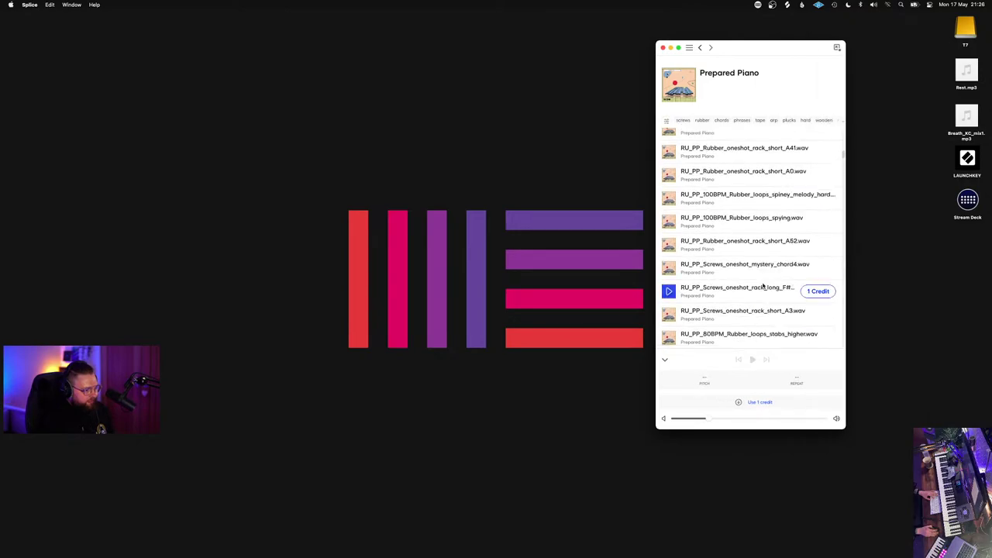
scroll(763, 285, down, 10)
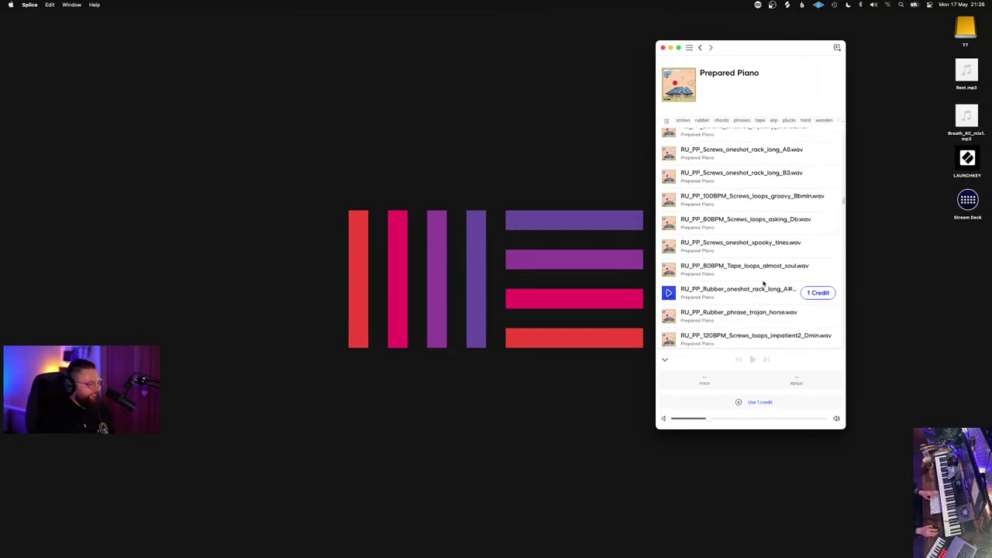
scroll(763, 285, up, 5)
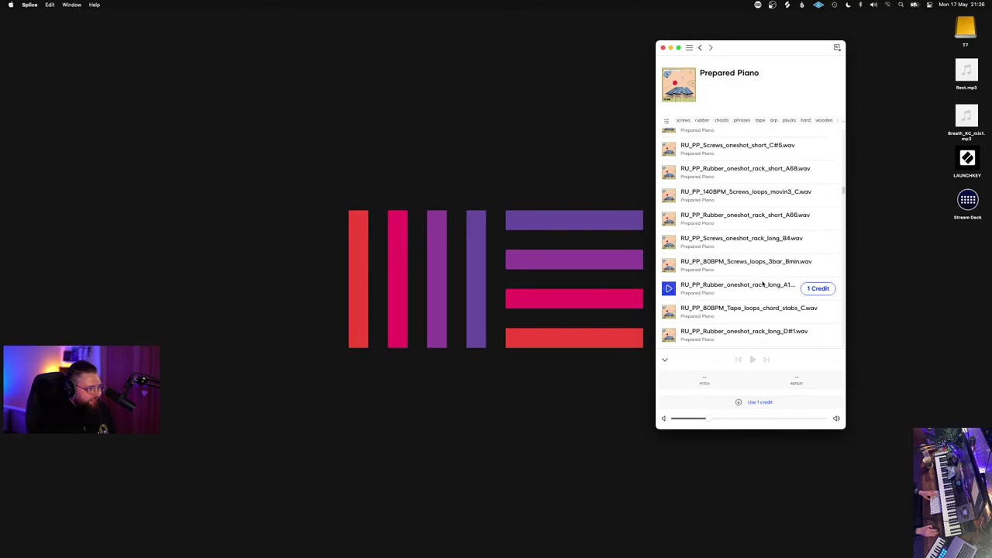
scroll(704, 236, up, 10)
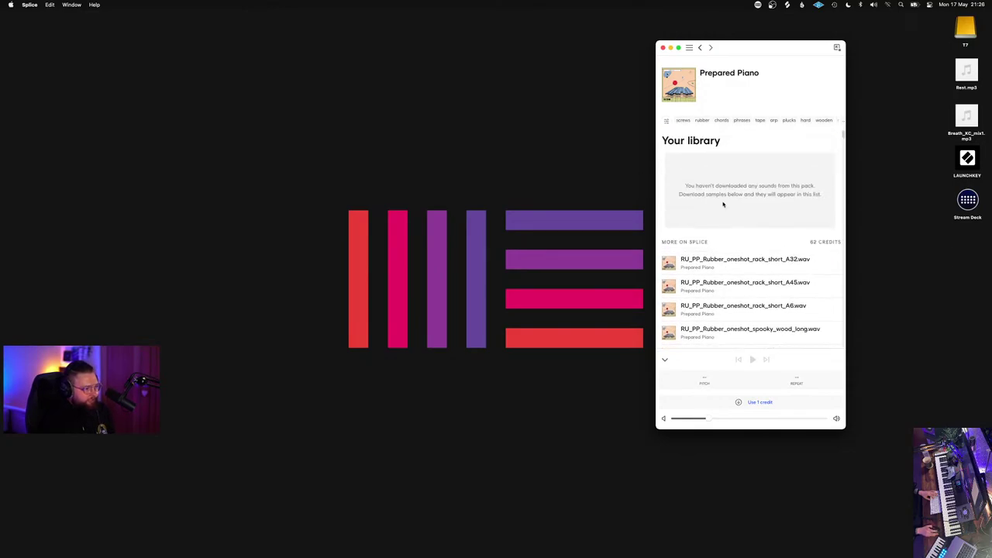
scroll(767, 271, down, 2)
scroll(771, 277, down, 2)
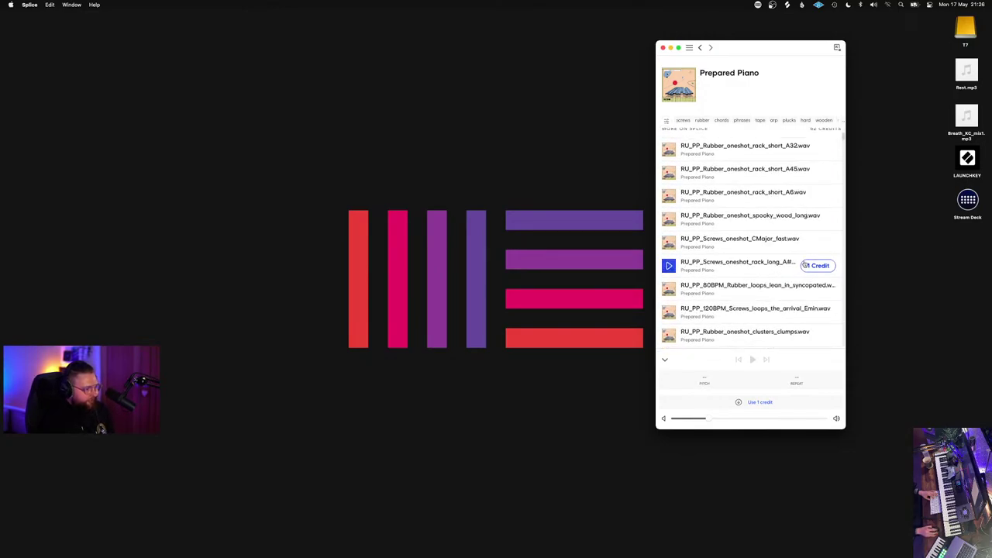
click(698, 47)
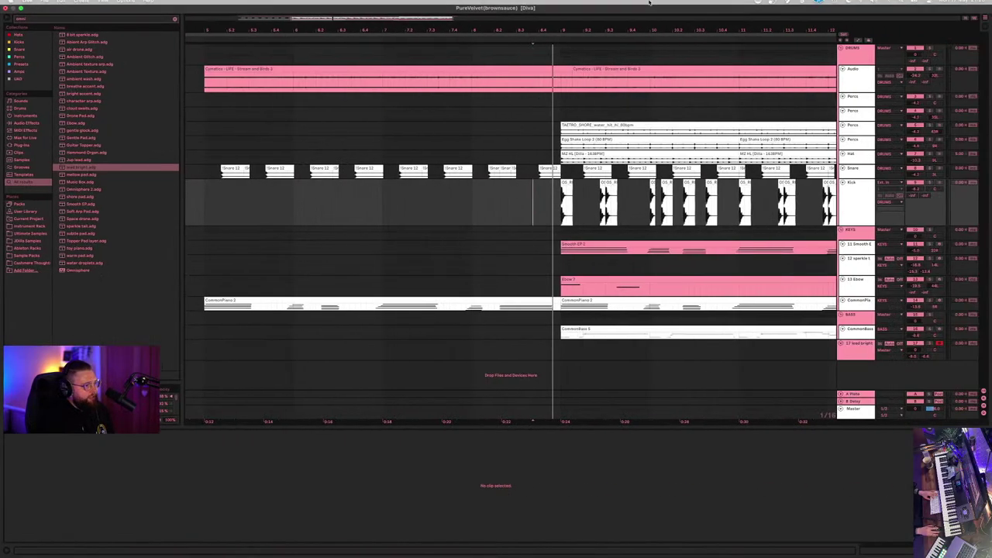
- Search Splice again for "tape stop" and audition the car stop, tape kick and tape snare samples
click(787, 5)
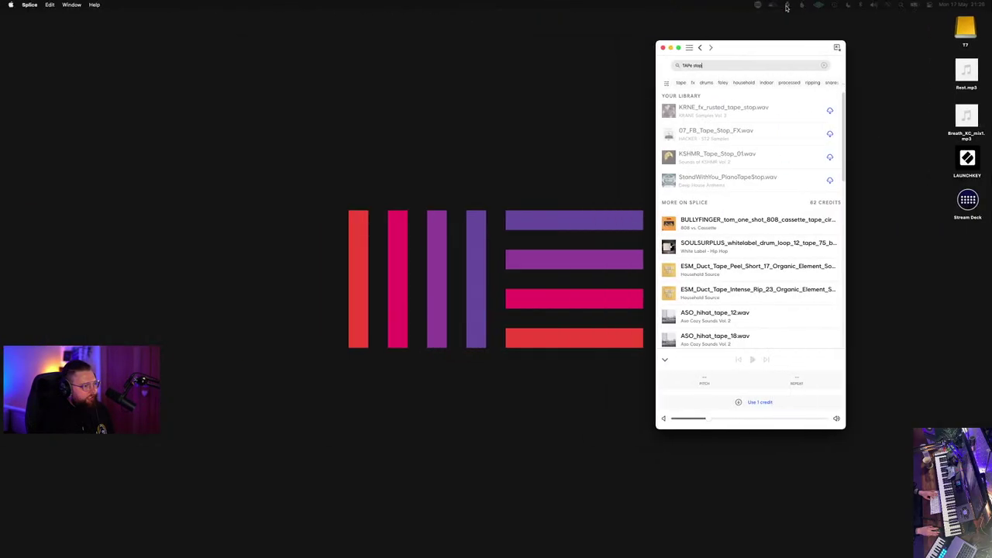
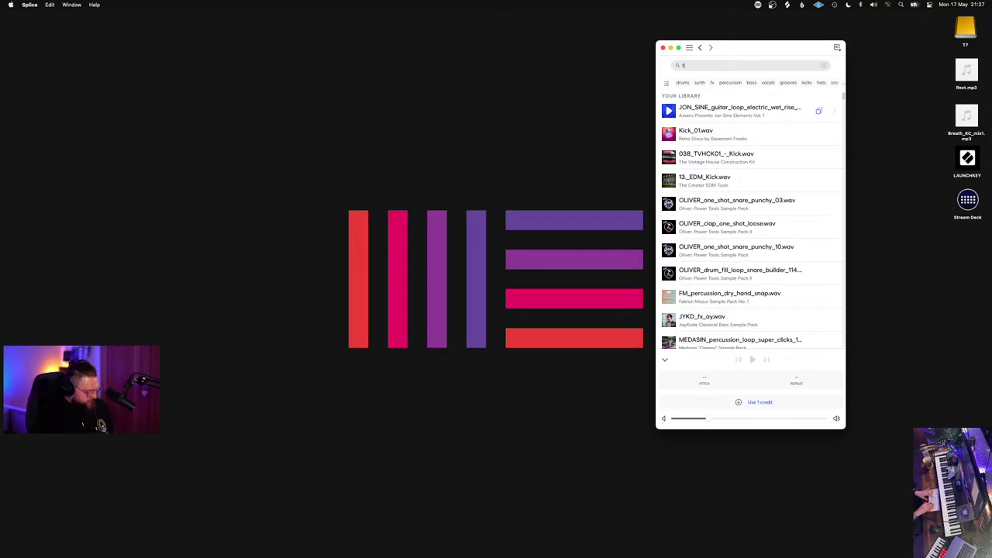
text(ape stop)
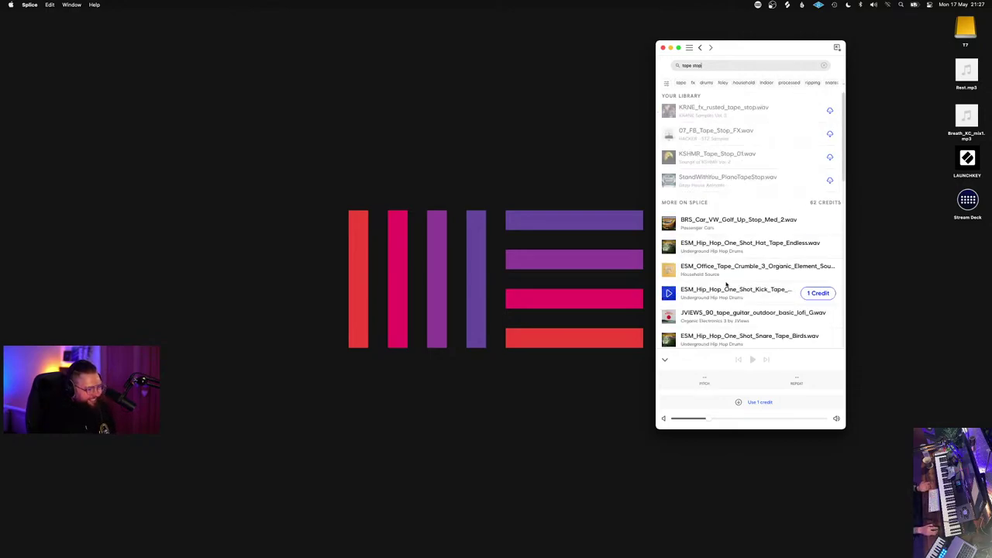
scroll(664, 285, down, 2)
scroll(664, 275, up, 2)
click(669, 224)
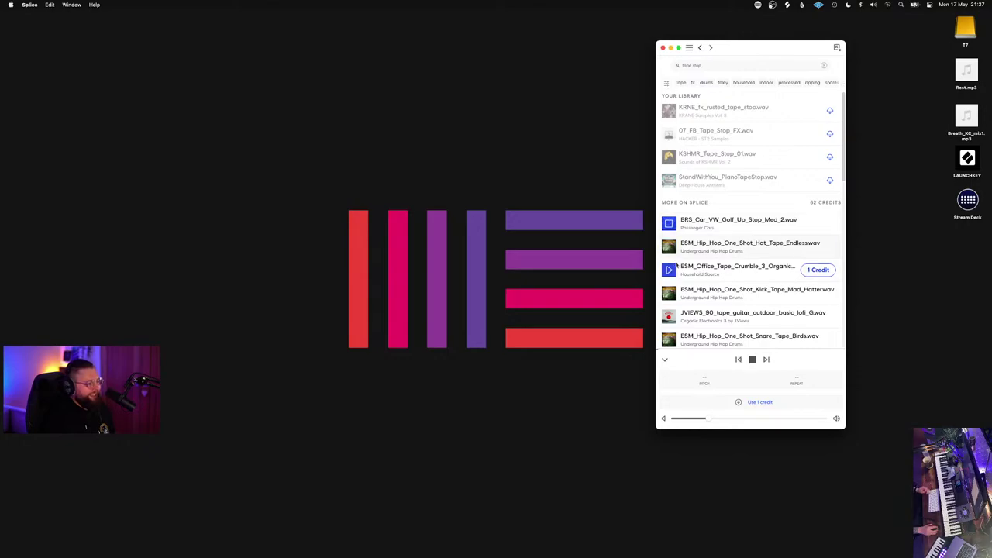
scroll(673, 288, down, 1)
click(669, 285)
scroll(676, 288, down, 5)
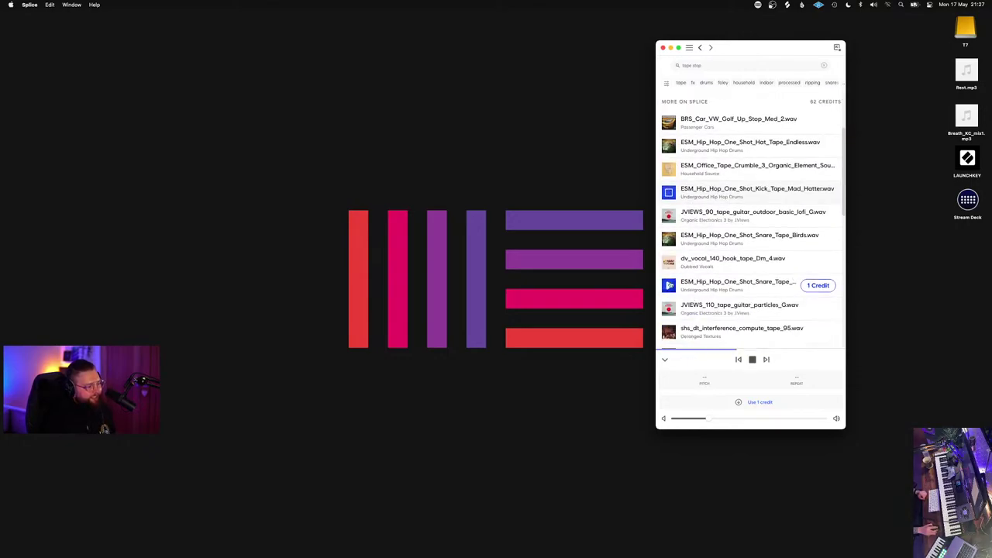
click(669, 238)
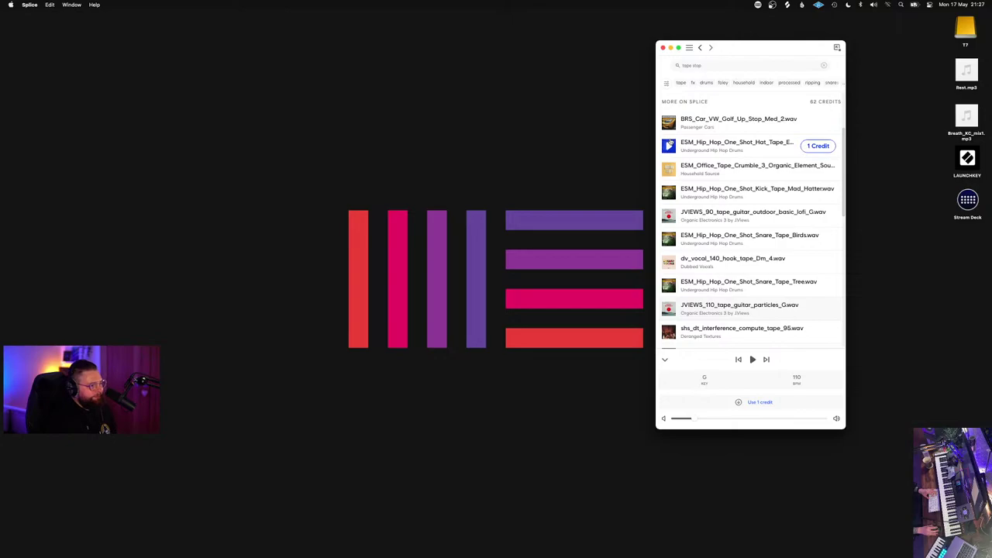
- Download 07_FB_Tape_Stop_FX.wav from the library's tape stop results
scroll(728, 178, up, 3)
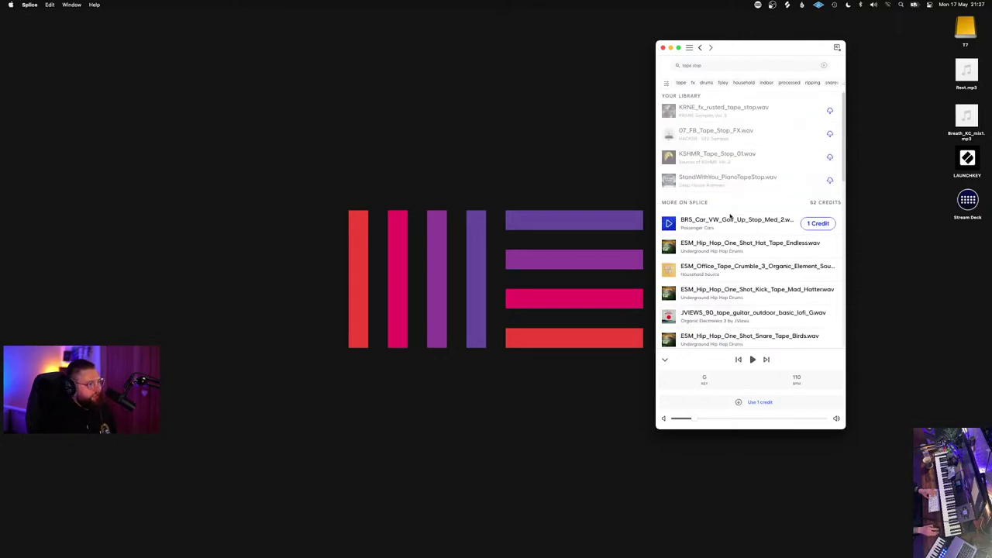
scroll(728, 178, down, 5)
scroll(733, 178, up, 3)
scroll(733, 178, up, 2)
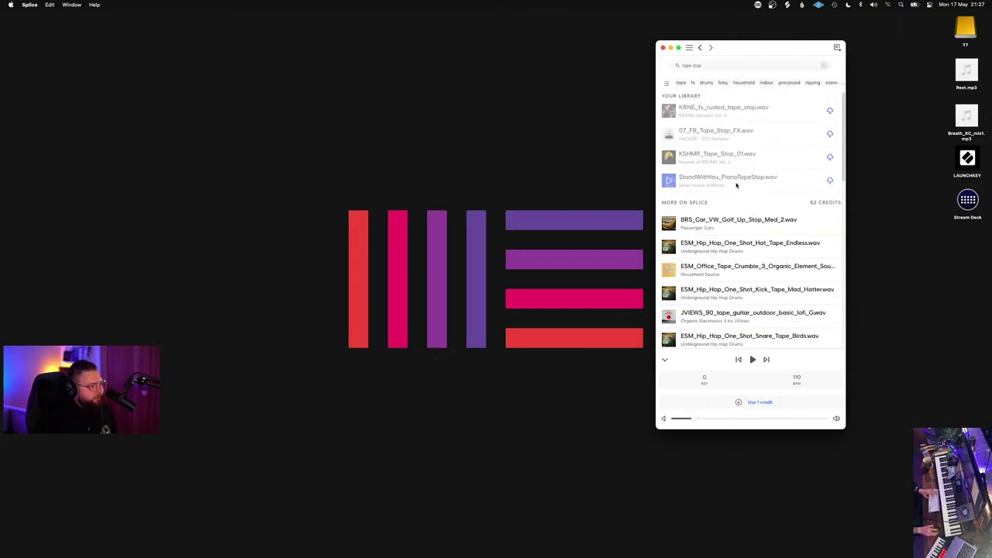
click(828, 136)
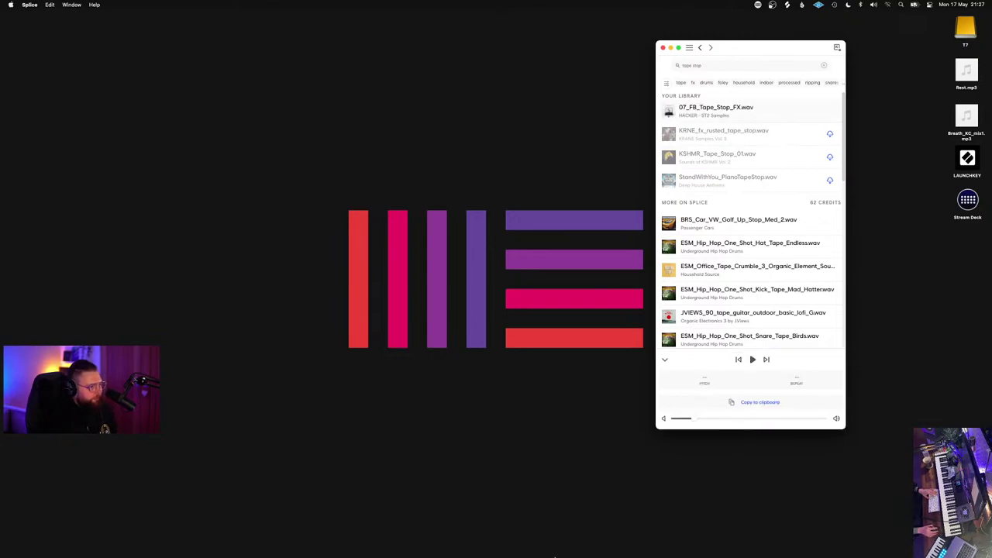
mouse_move(530, 551)
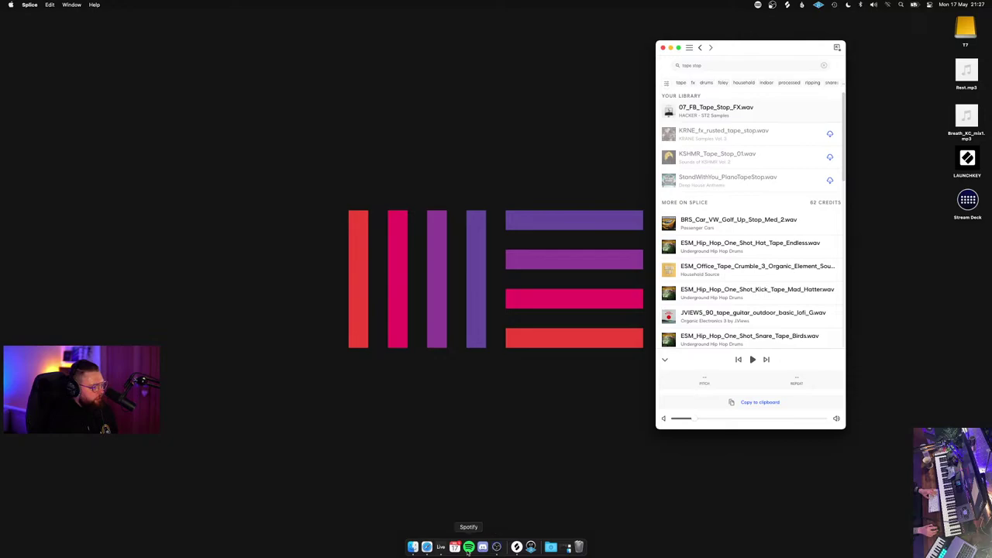
click(442, 549)
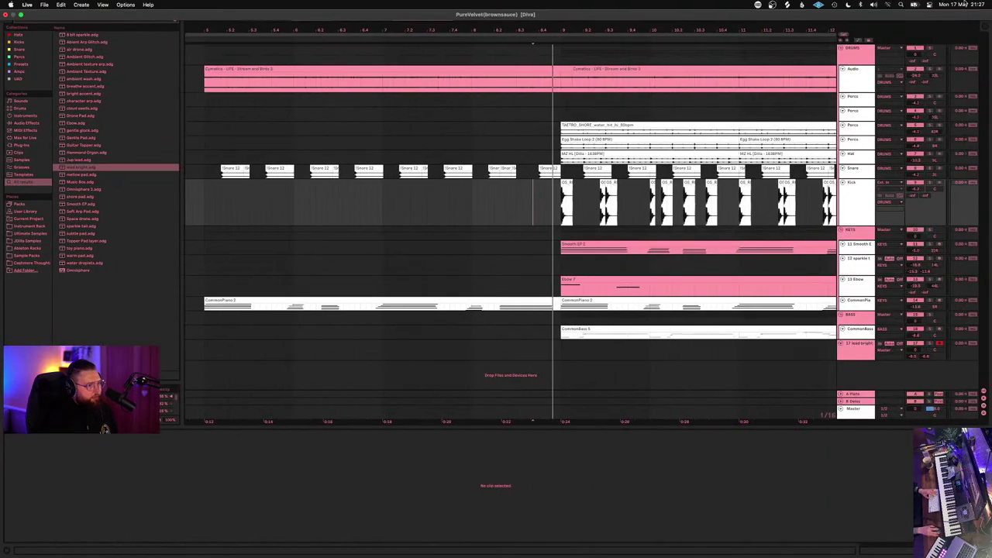
click(787, 4)
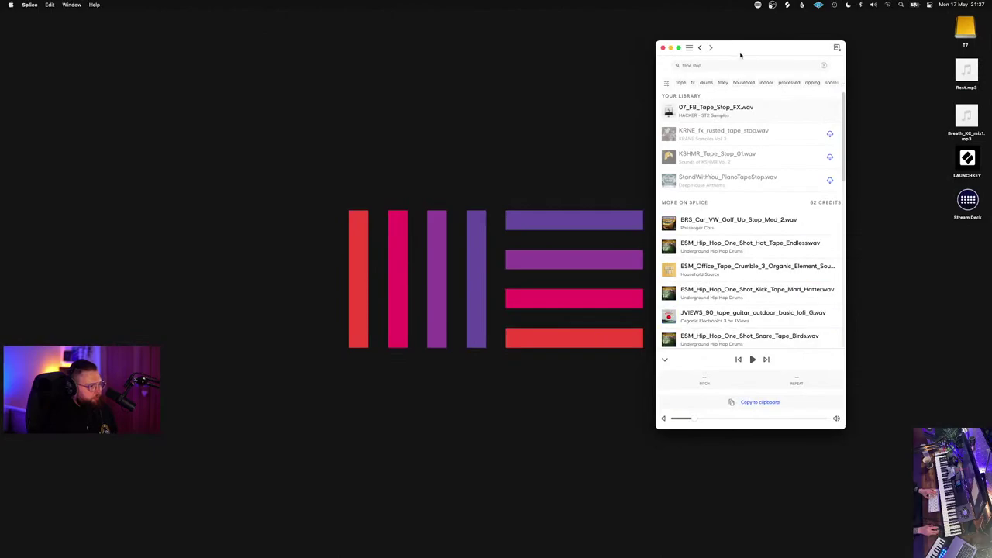
- Switch to Live and place 07_FB_Tape_Stop_FX.wav on a new audio track below lead bright, just before bar 9
key(ctrl+Right)
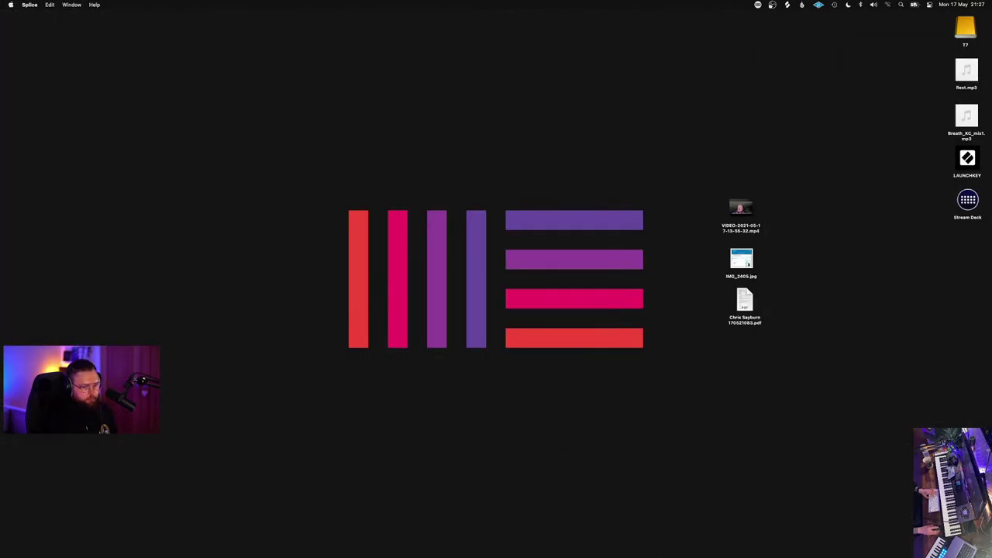
key(ctrl+Left)
key(ctrl+Left)
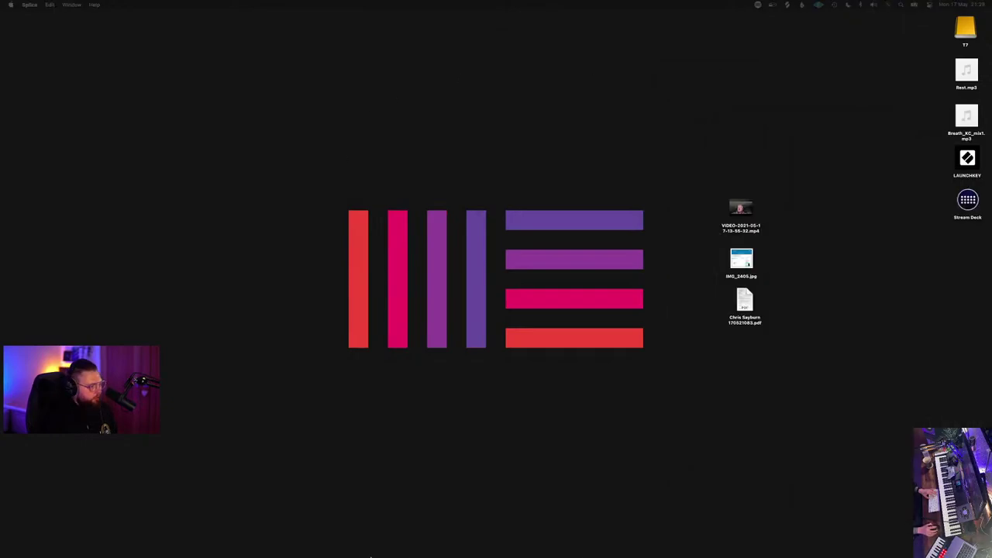
click(440, 549)
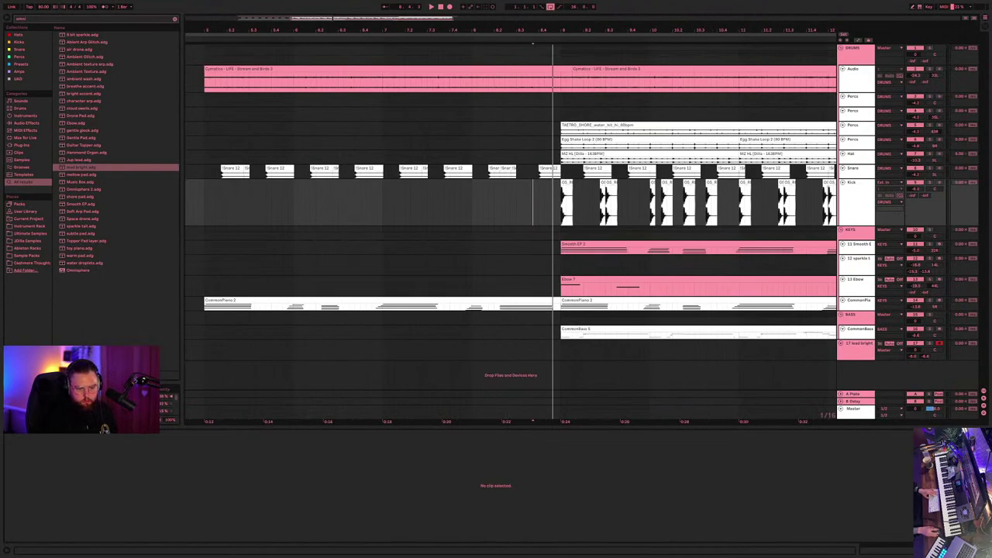
drag(597, 23, 557, 345)
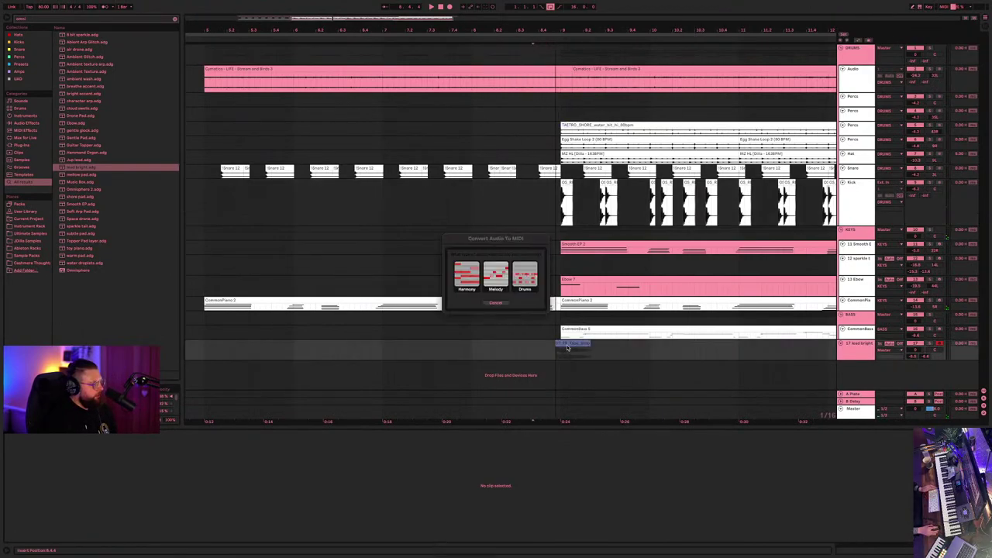
click(500, 304)
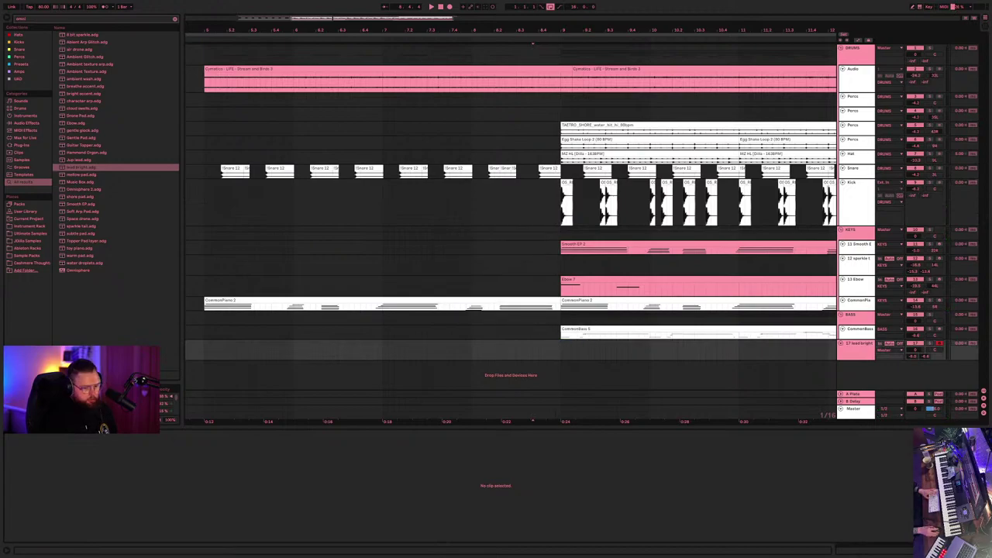
drag(671, 171, 564, 365)
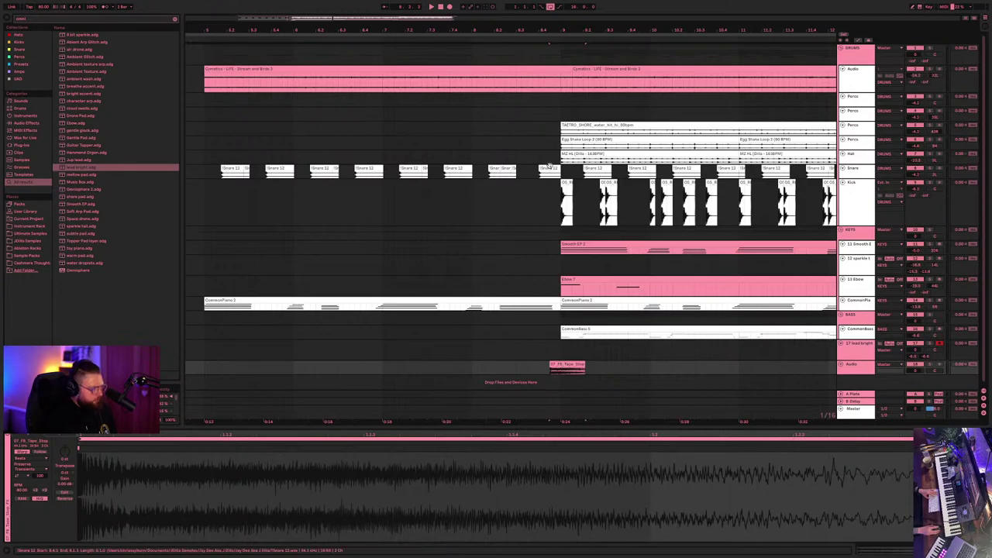
- Delete the last intro snare before bar 9, nudge the tape stop clip slightly earlier and make its track taller
drag(540, 171, 558, 174)
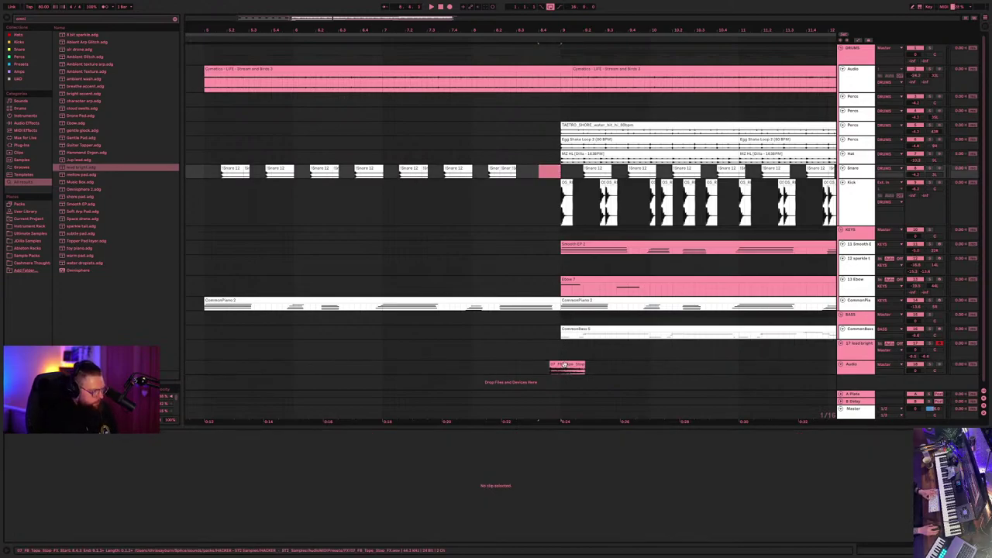
drag(554, 366, 549, 366)
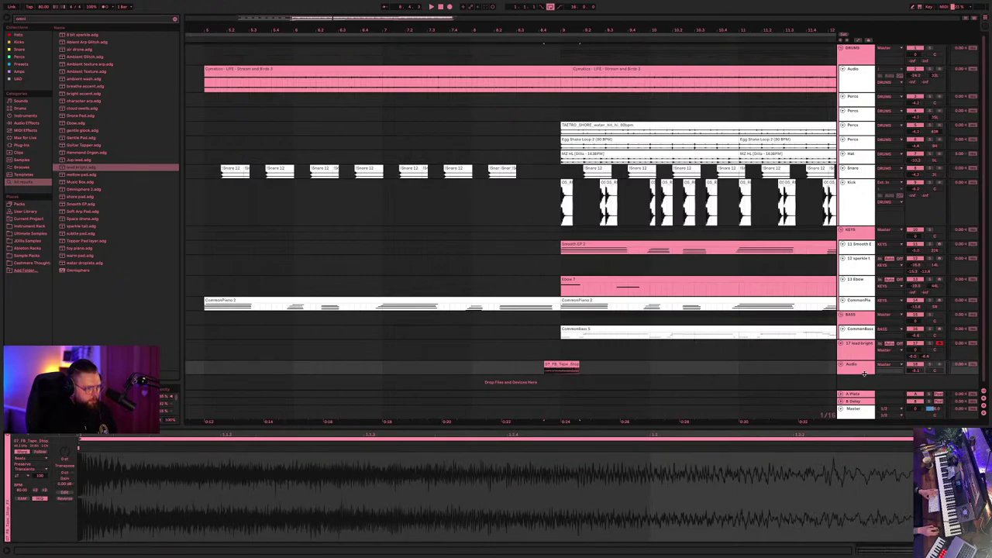
drag(864, 373, 865, 387)
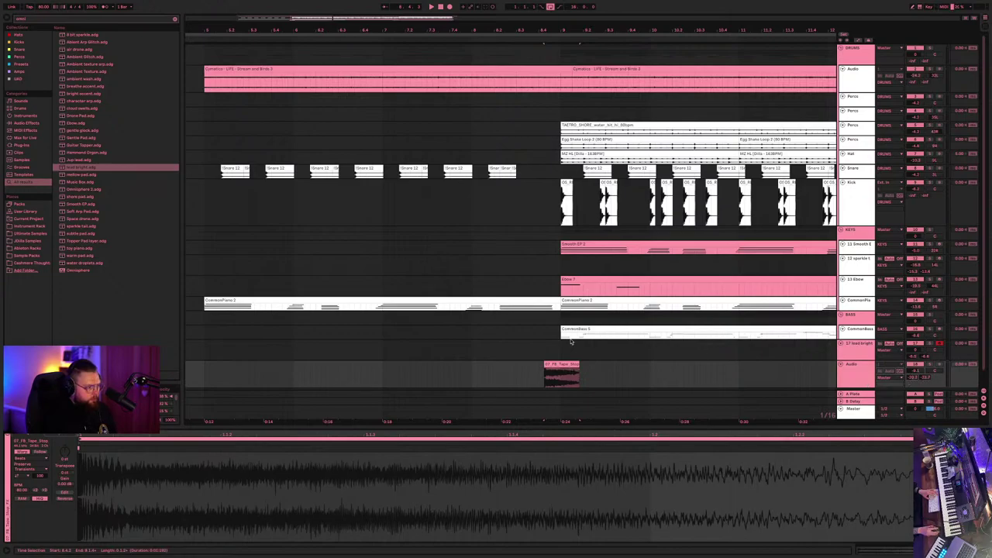
- Play the transition and shift the tape stop clip earlier so it starts at 8.3.3 and runs into bar 9
click(558, 365)
key(space)
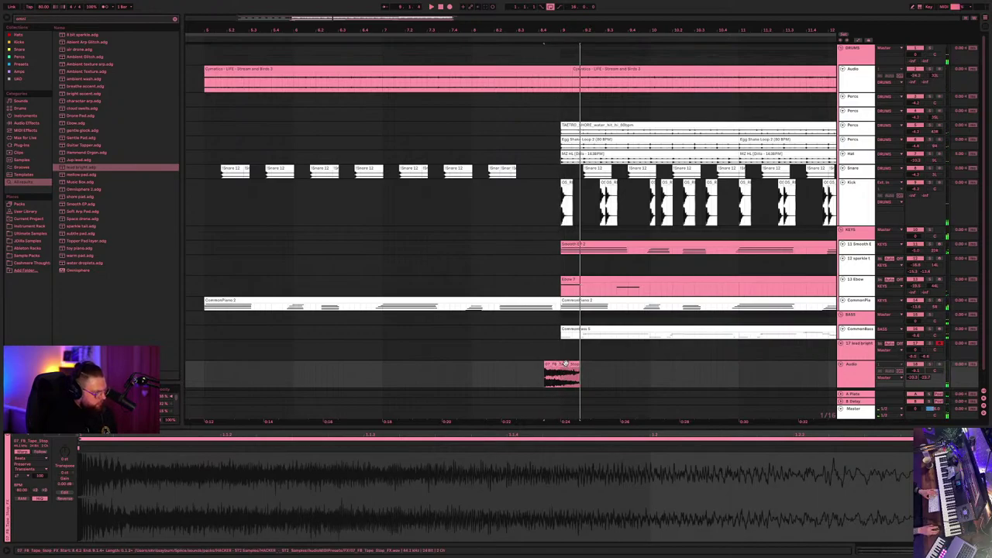
drag(565, 363, 560, 365)
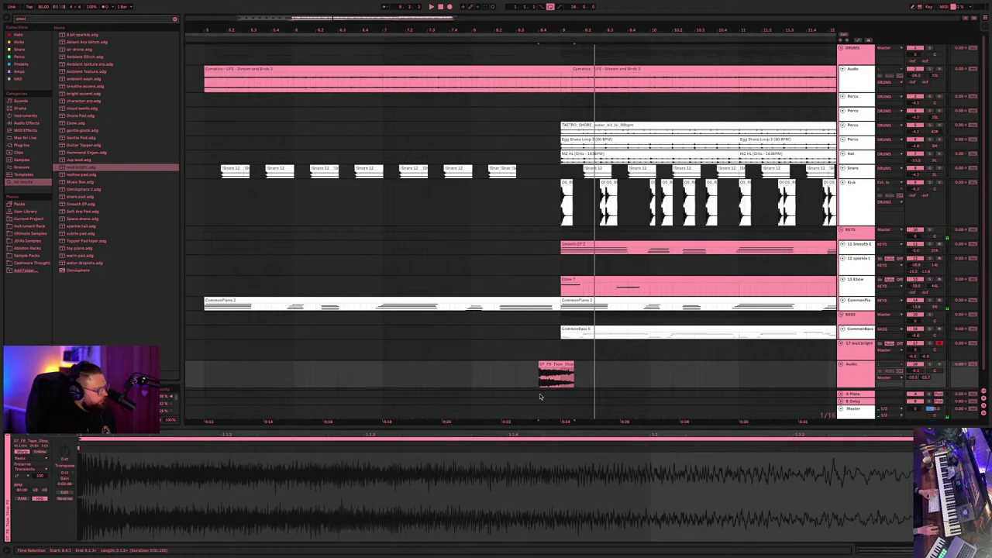
click(540, 372)
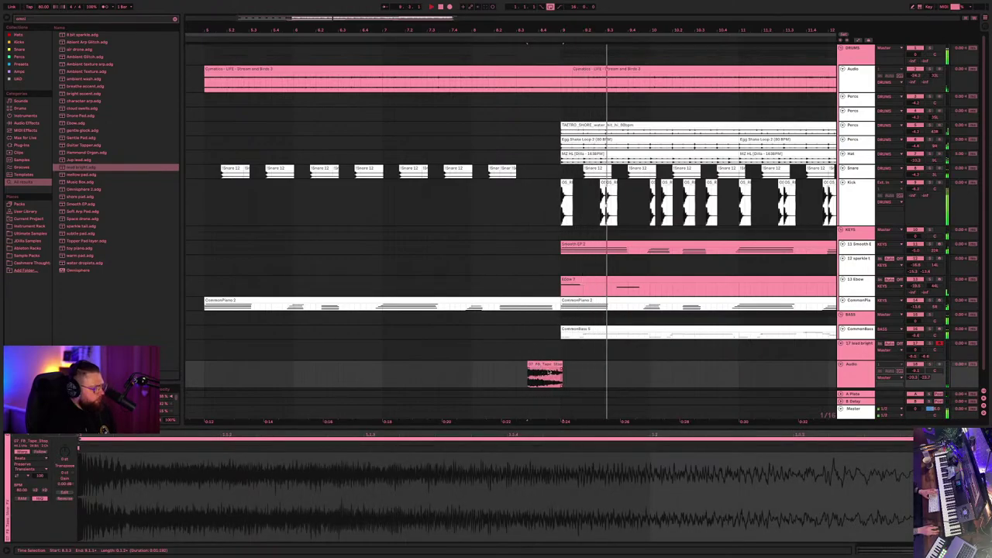
- Try the tape stop clip one small step earlier and undo that move
drag(527, 372, 522, 372)
click(545, 370)
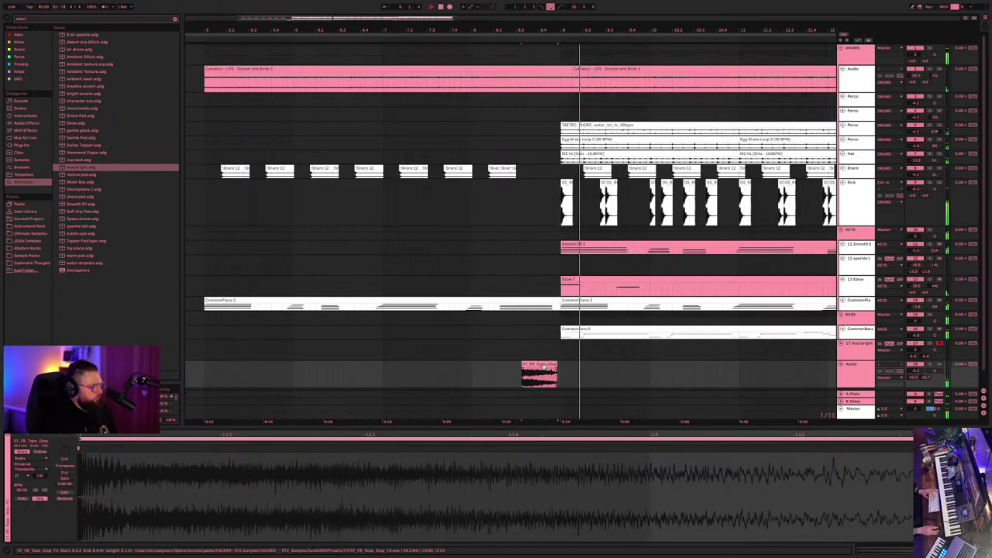
key(ctrl+z)
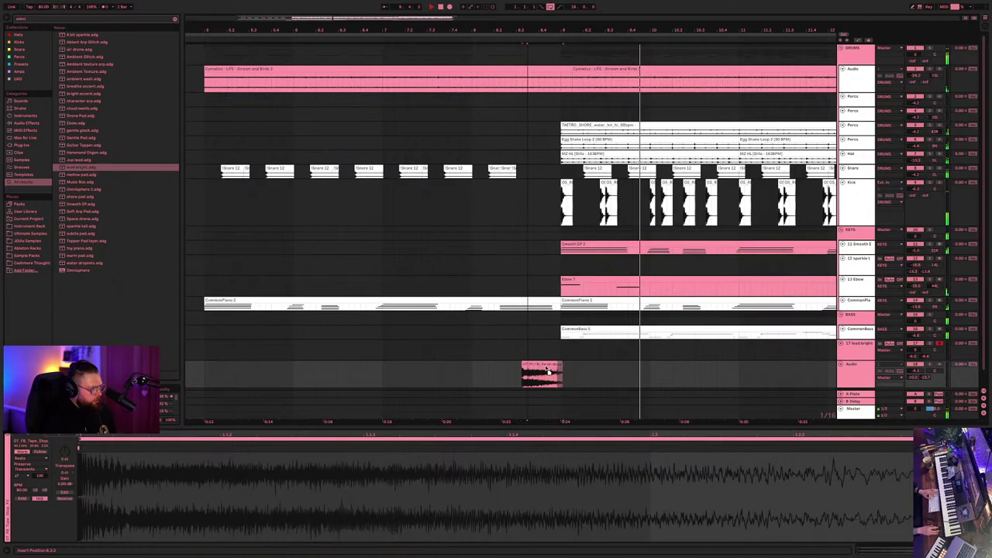
key(ctrl+z)
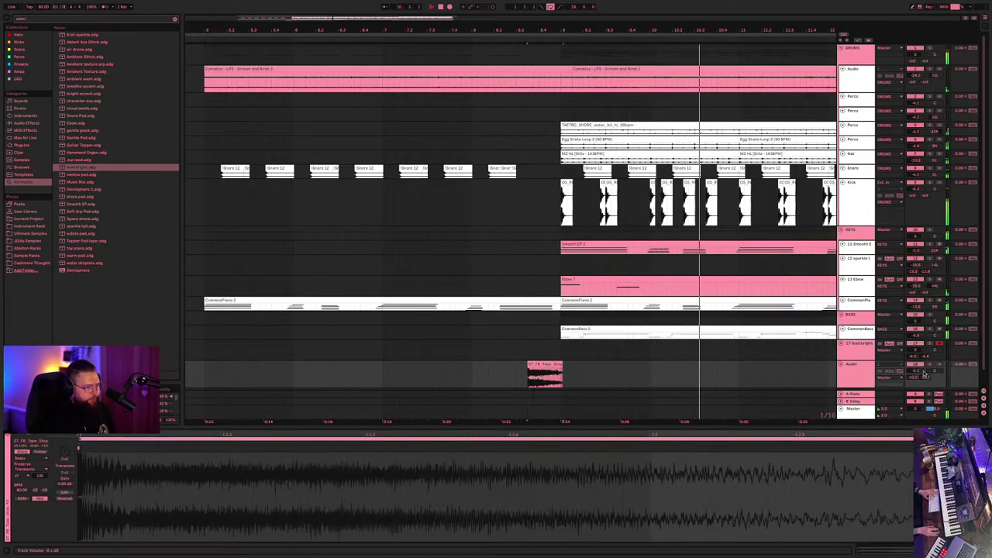
- Lower the tape stop track's volume to about -17 dB while replaying the transition into the main section
key(space)
key(space)
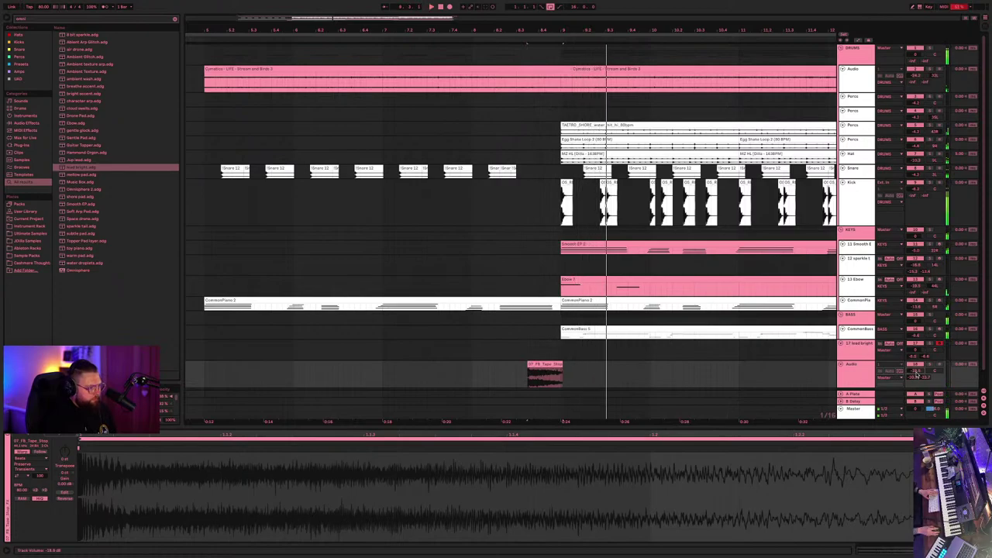
key(space)
key(space)
scroll(916, 373, up, 1)
key(space)
key(space)
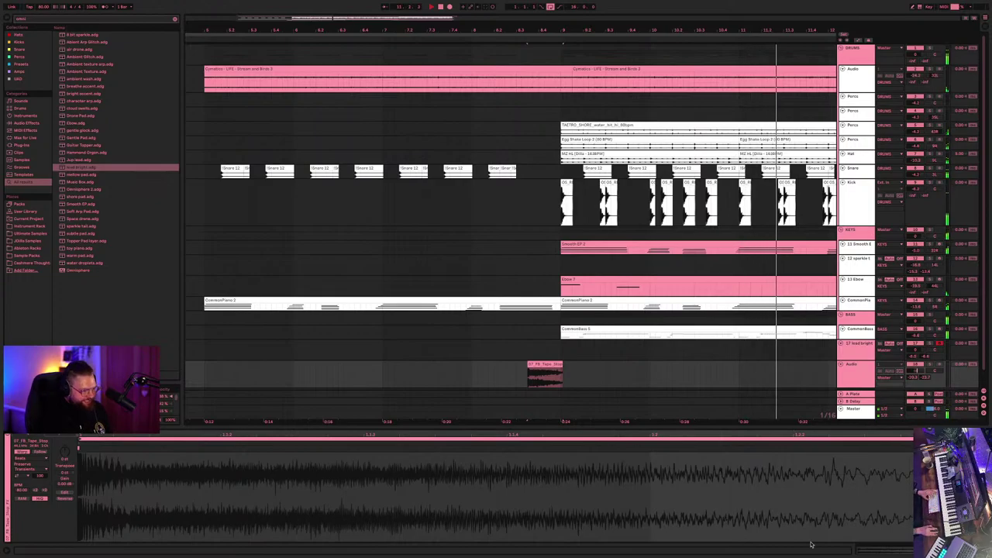
- Raise the Oxford Limiter's Enhance on the Master to 125 % and close the limiter and SoundShifter windows
click(855, 371)
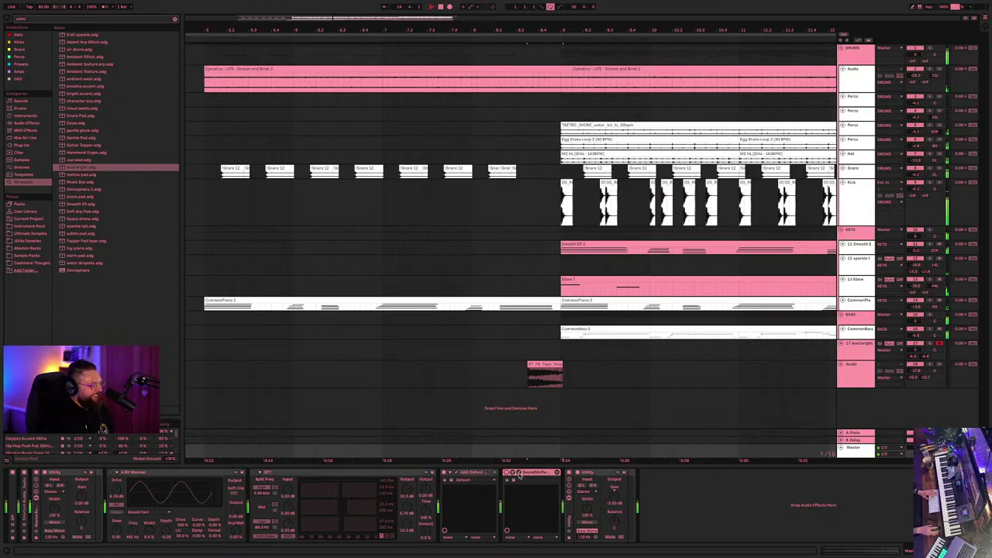
click(517, 473)
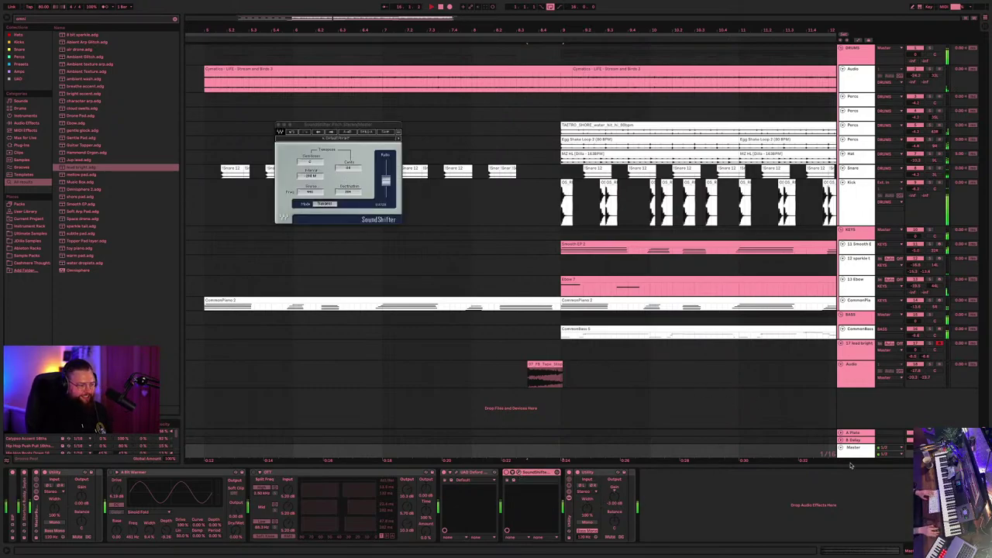
click(457, 474)
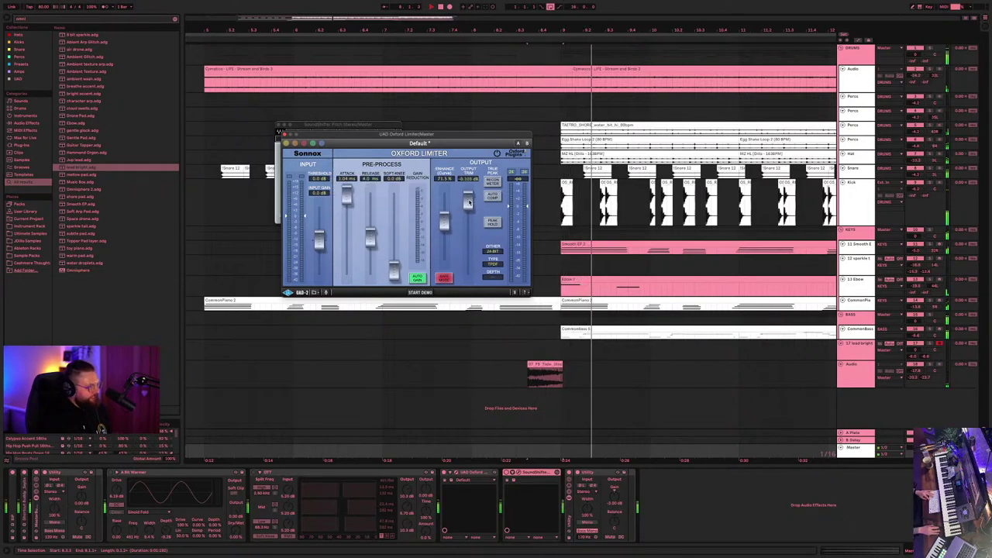
drag(443, 222, 443, 196)
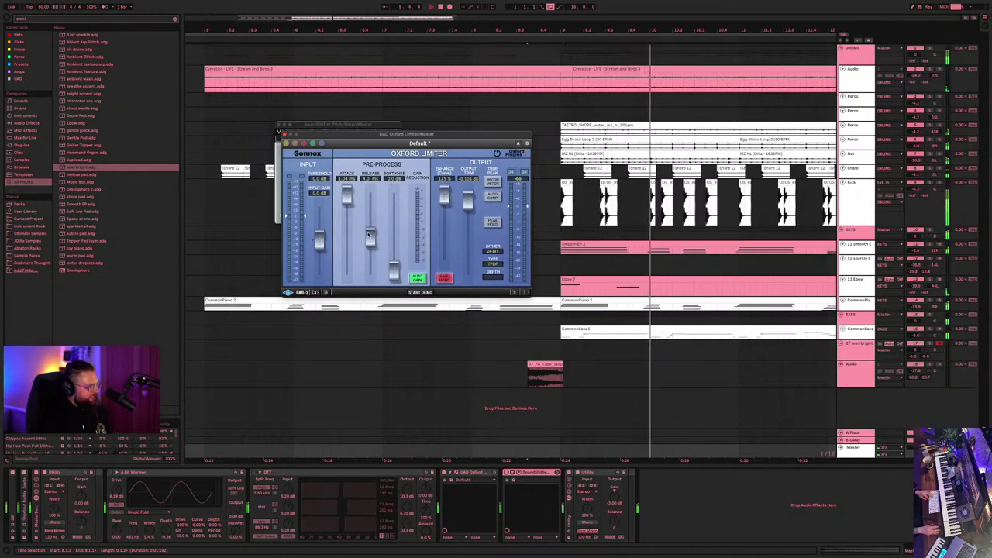
click(285, 143)
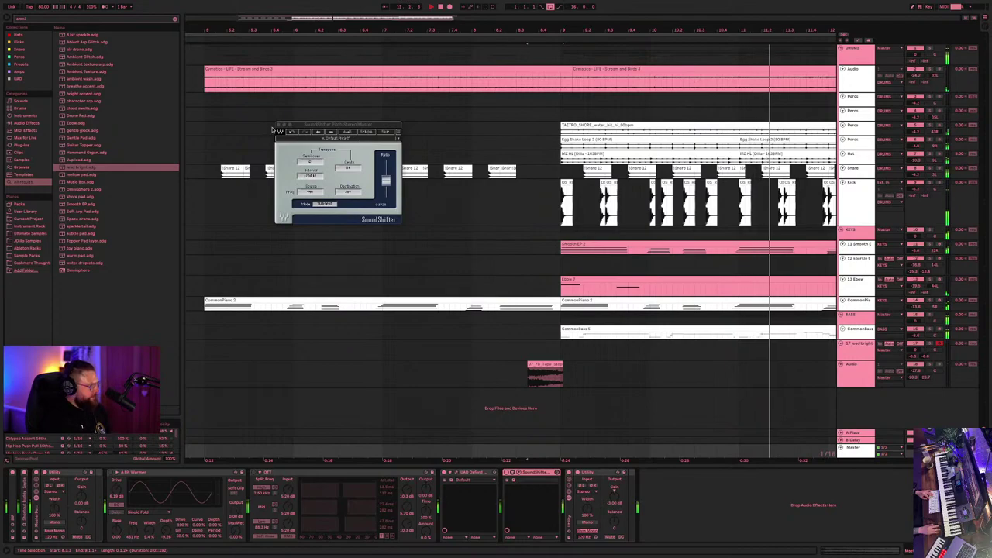
click(275, 126)
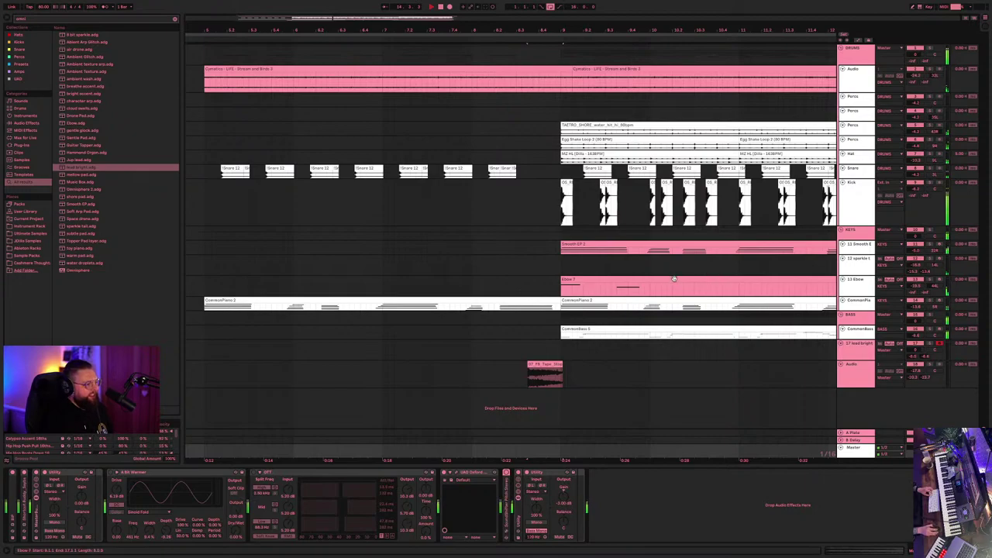
- Extend the arrangement loop so that it ends at bar 21, covering the whole arrangement
scroll(674, 279, right, 3)
scroll(867, 69, down, 5)
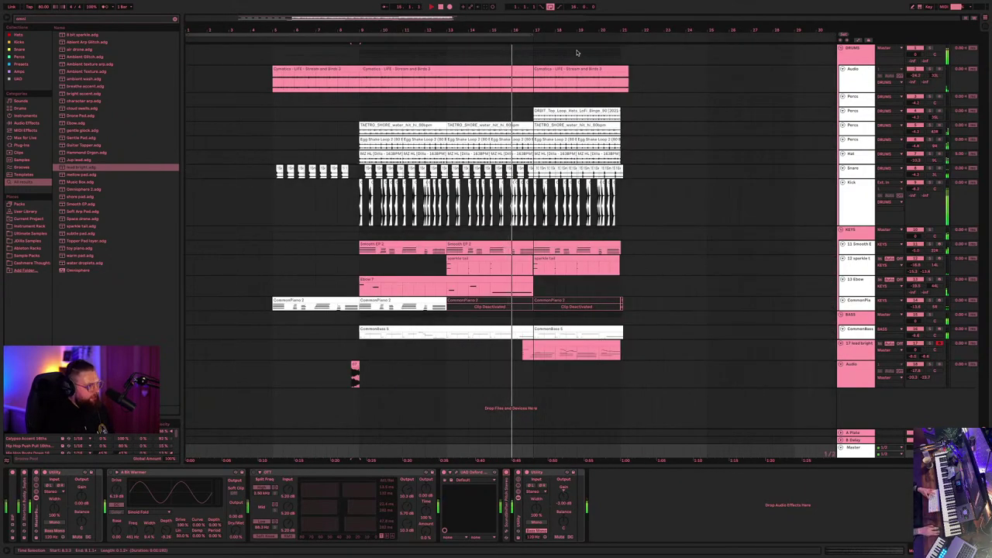
drag(354, 42, 619, 36)
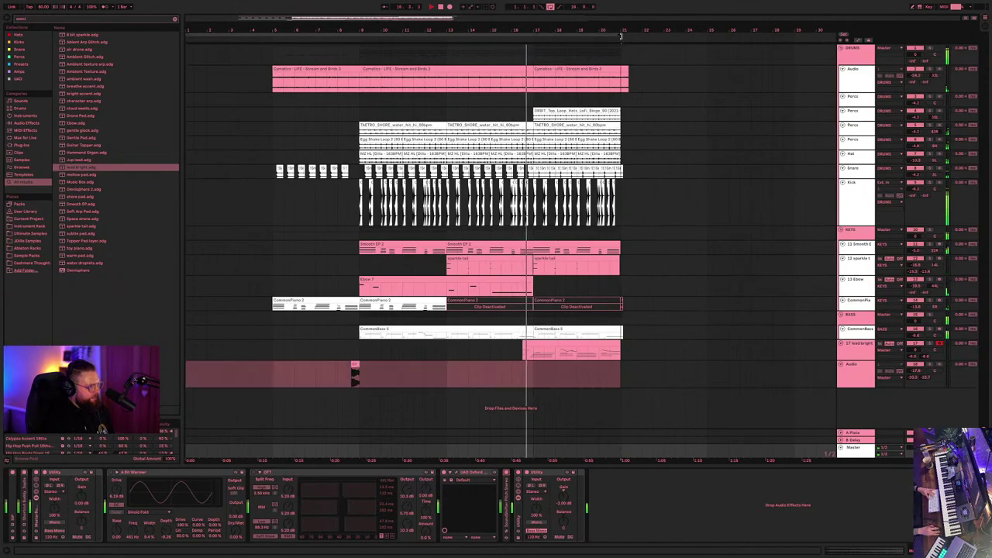
- Play from the lead bright clip and adjust that track's volume to about -9.6 dB
click(857, 349)
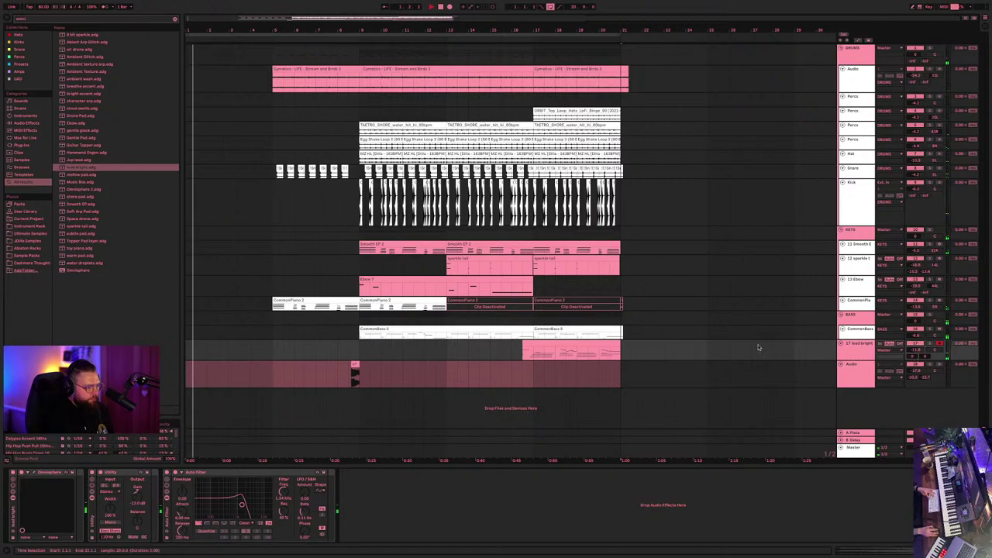
click(597, 345)
key(space)
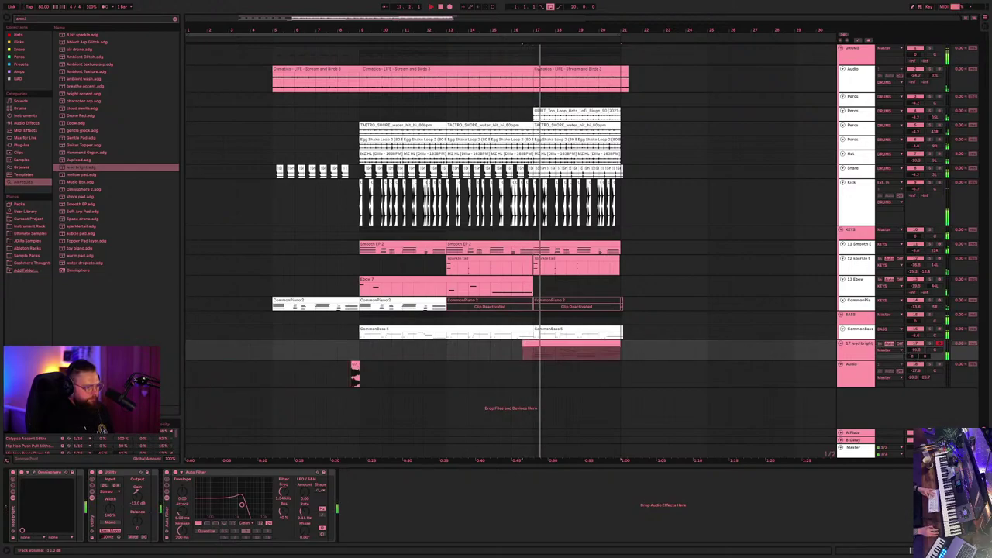
- Open the lead bright clip's notes and delete the mid-length note just below the short D4 note in the opening phrase
double_click(555, 342)
click(267, 499)
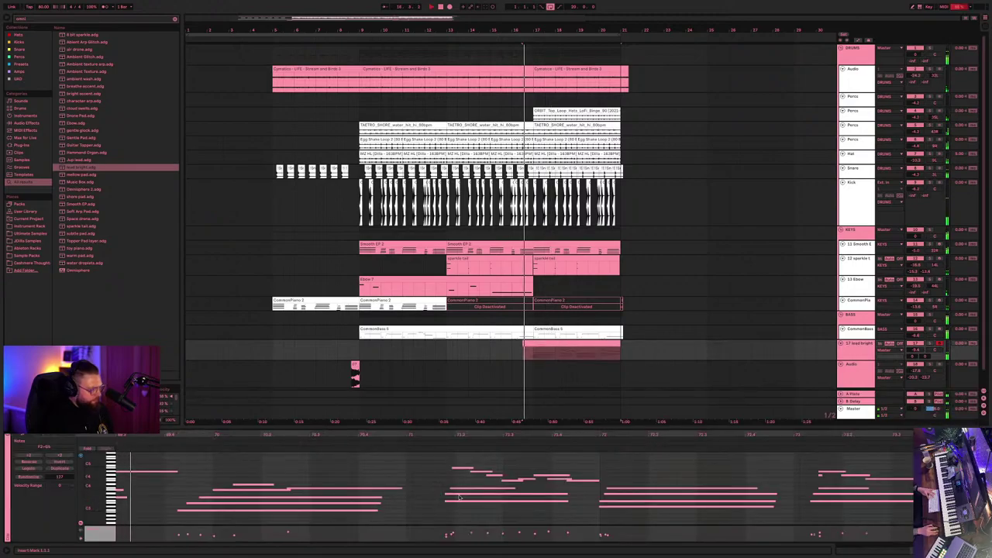
click(269, 501)
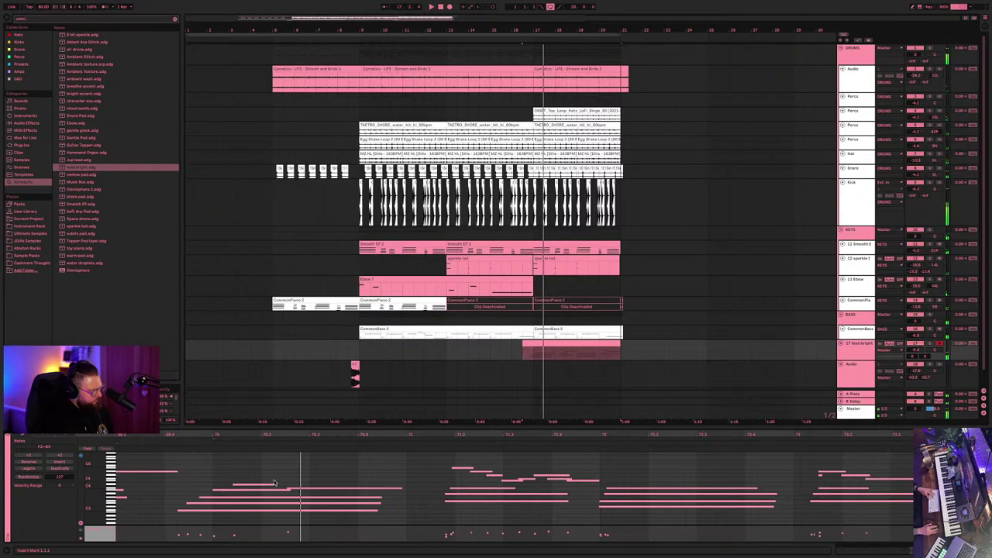
click(281, 491)
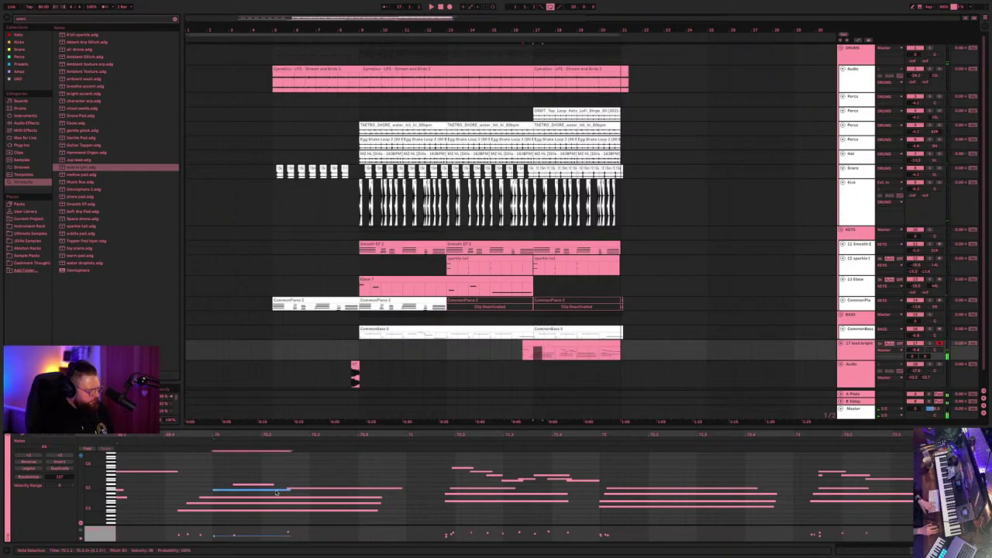
key(Delete)
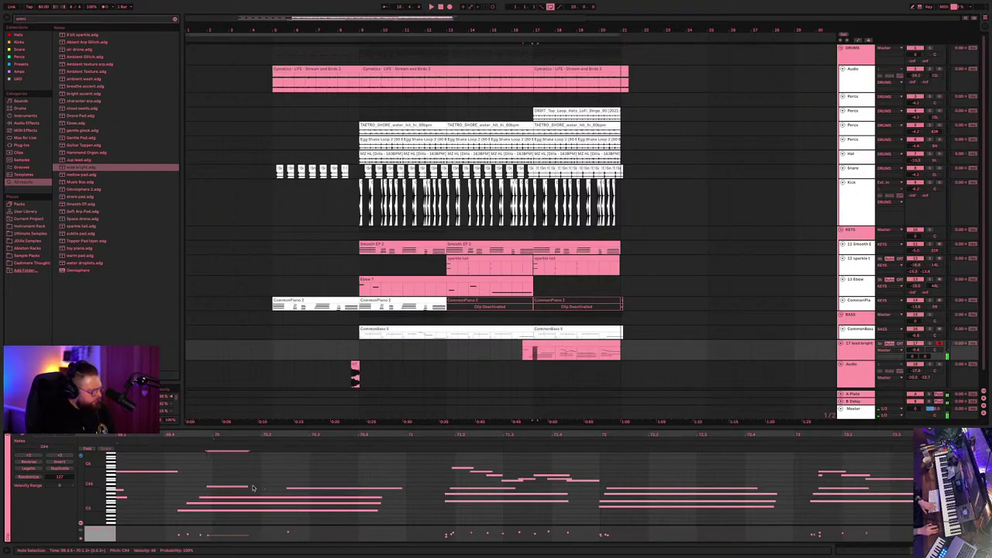
- Move the short D4 note and the long C4 note after it earlier, replaying the phrase to fine-tune their timing
click(241, 490)
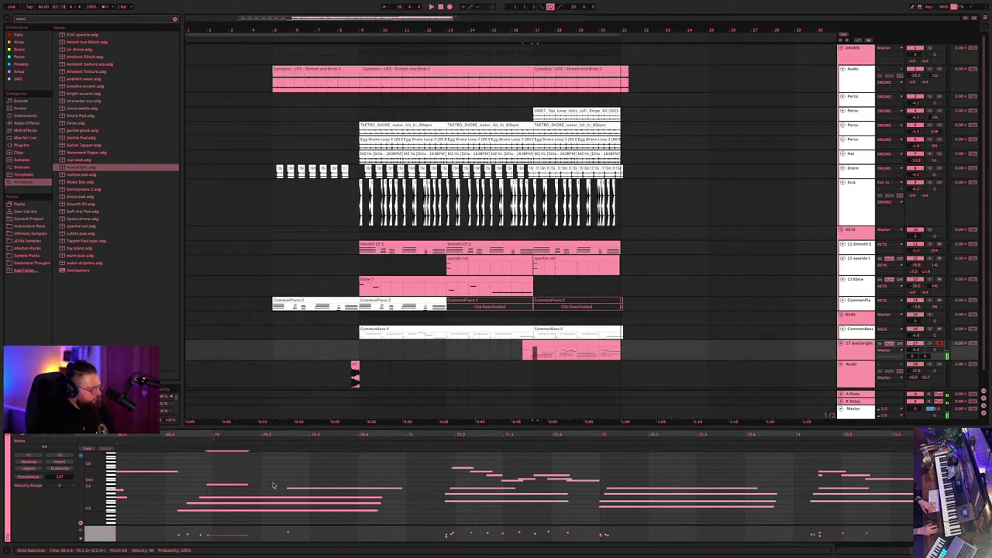
drag(307, 490, 269, 491)
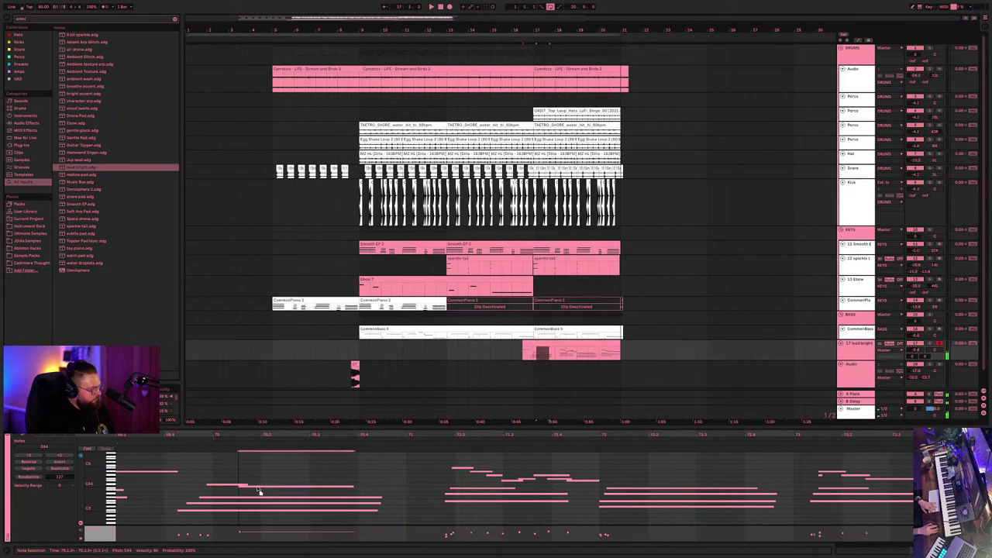
click(192, 480)
key(space)
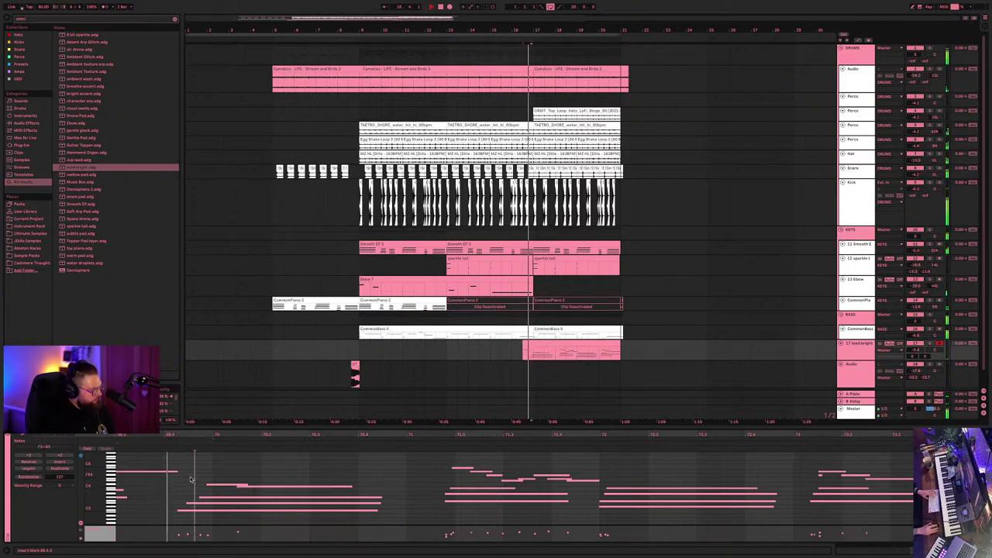
click(244, 488)
key(space)
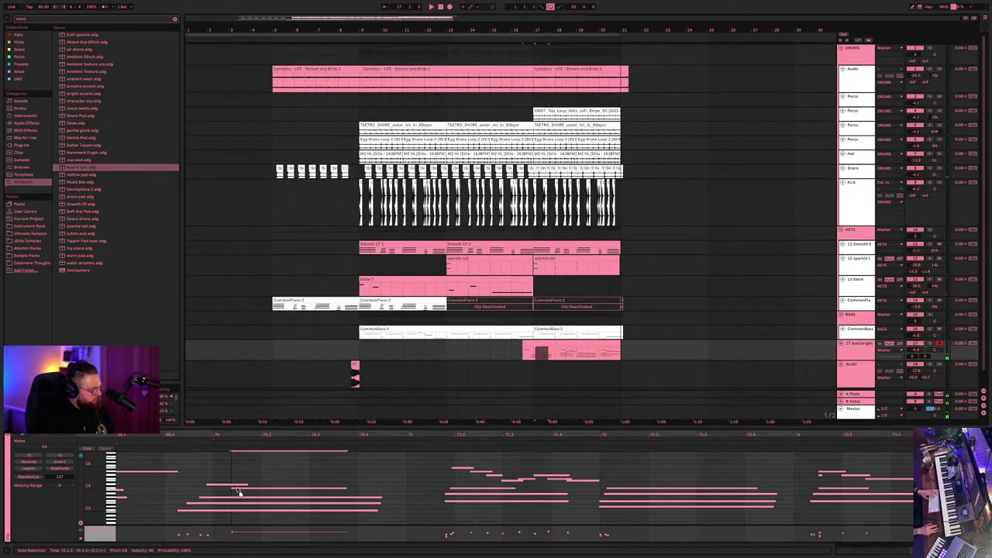
- Replay the opening phrase of the lead bright clip and move the long C4 note slightly earlier
click(165, 482)
key(space)
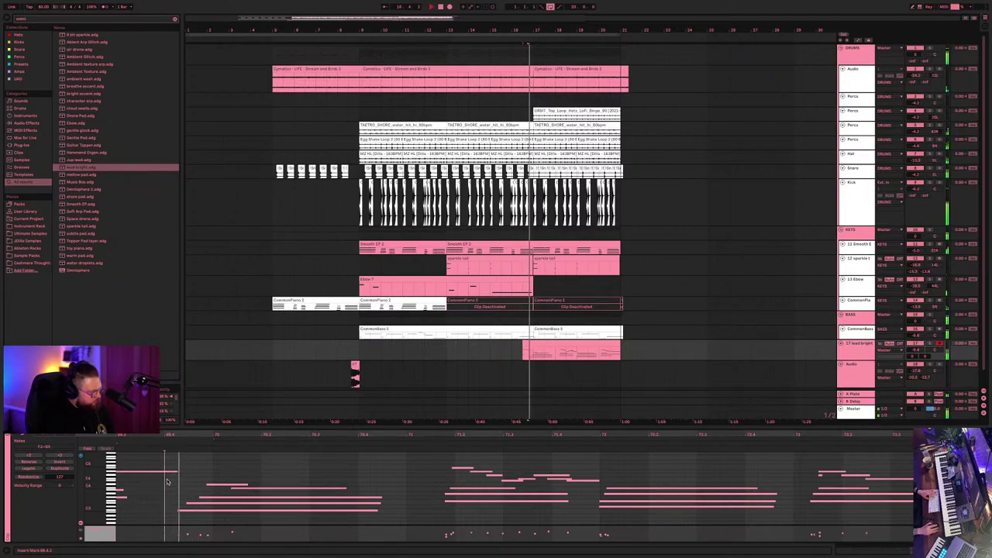
key(space)
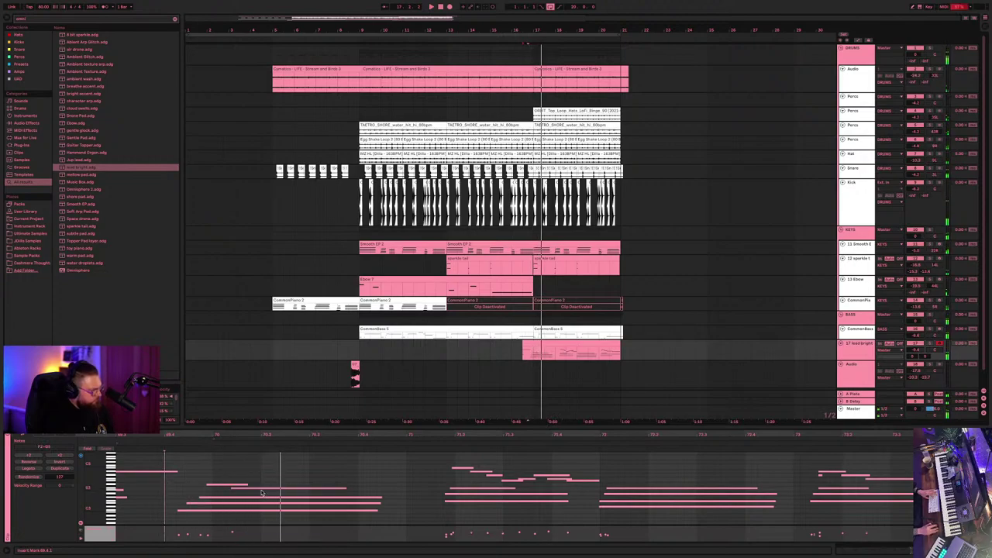
click(259, 489)
click(201, 479)
key(space)
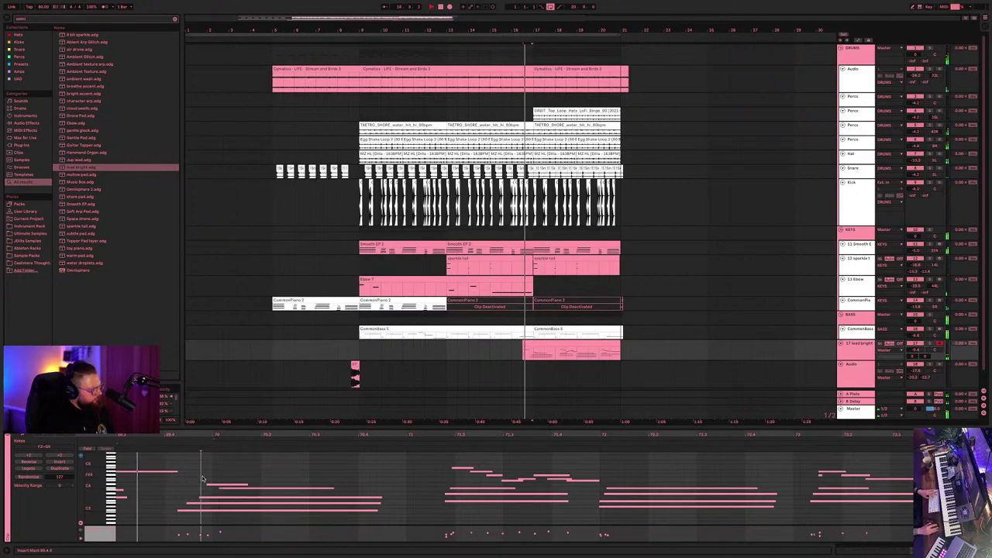
click(240, 487)
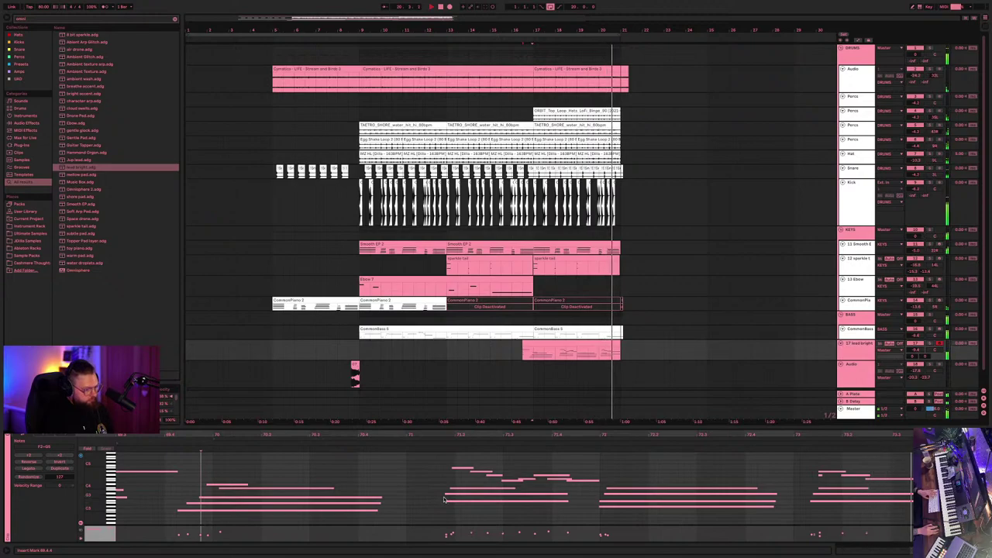
- Move the short note at the start of the last visible phrase slightly earlier and delete the leftover notes before the opening chord
click(820, 476)
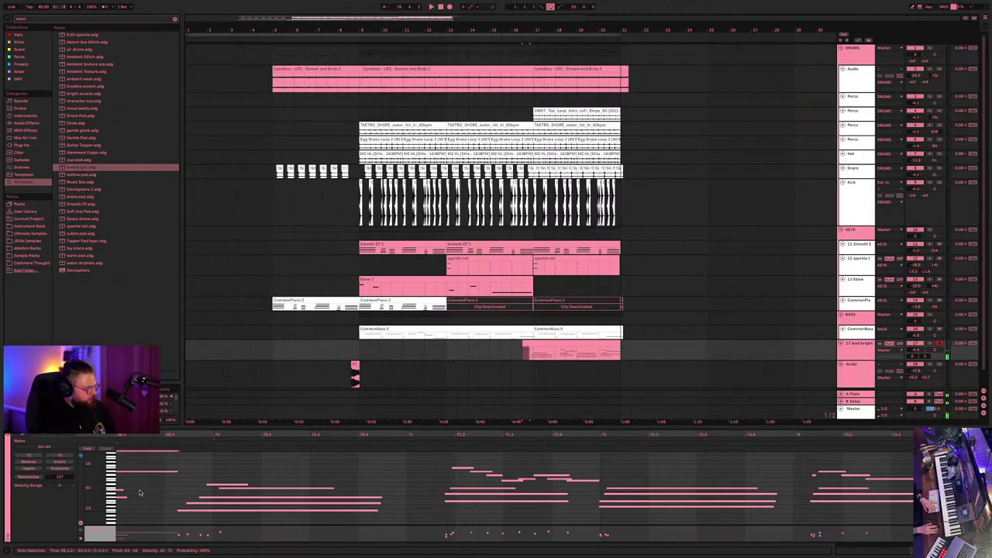
key(Delete)
click(129, 500)
key(space)
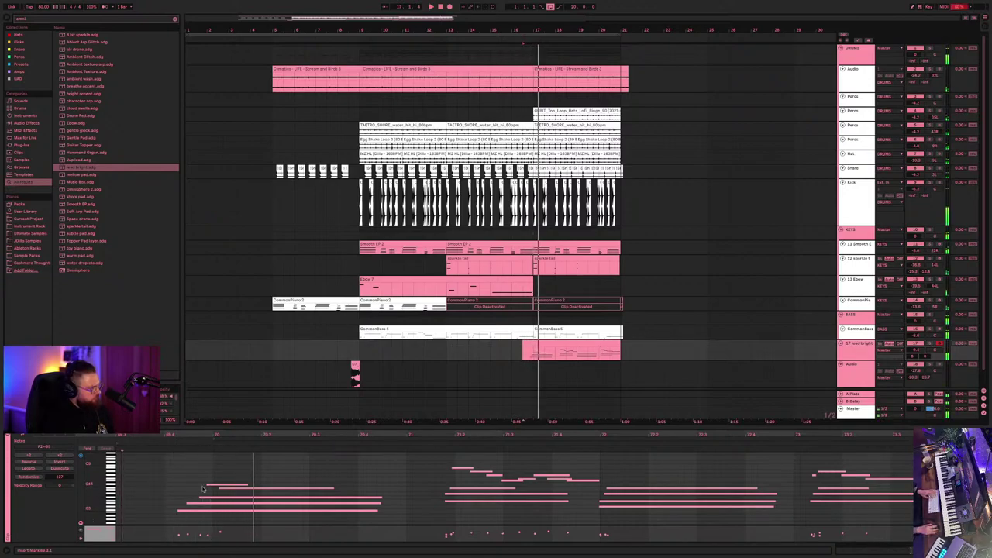
- Shift the long C4 note earlier so it starts together with the short D4 note, replaying the phrase to check
click(228, 487)
key(space)
key(space)
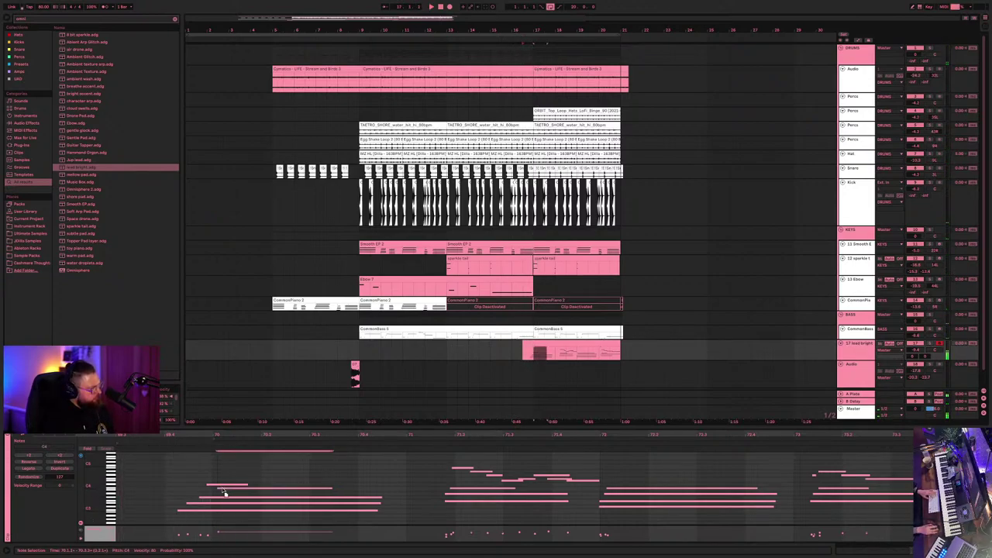
click(133, 497)
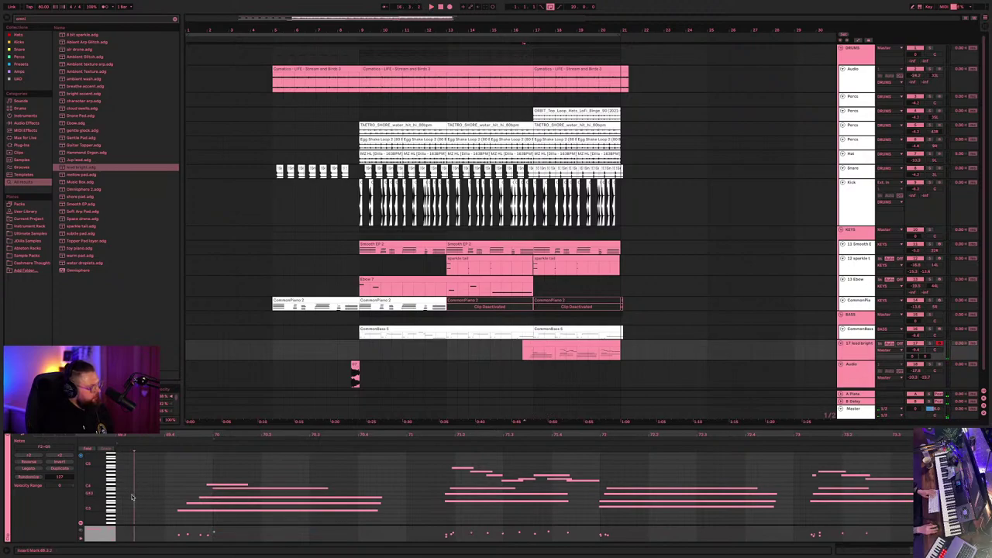
key(space)
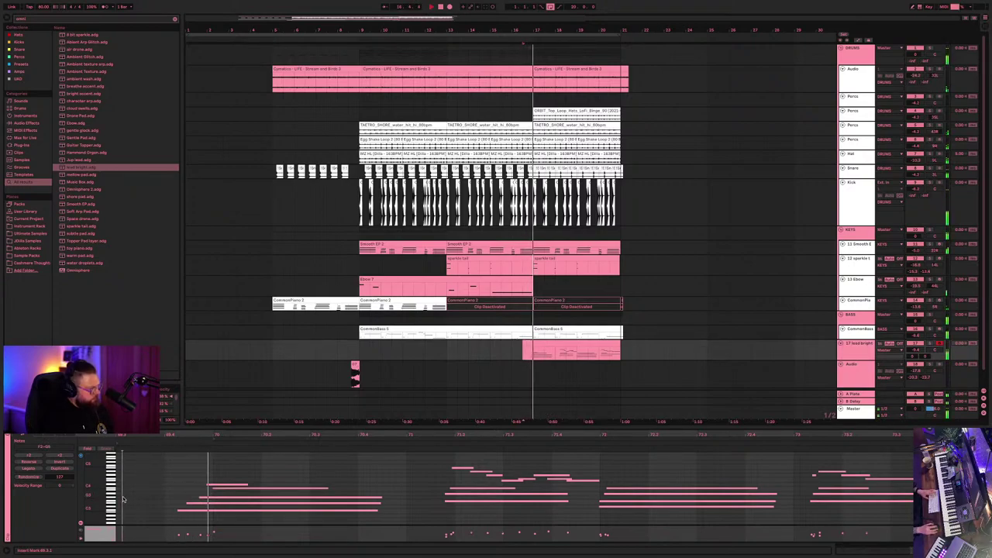
key(space)
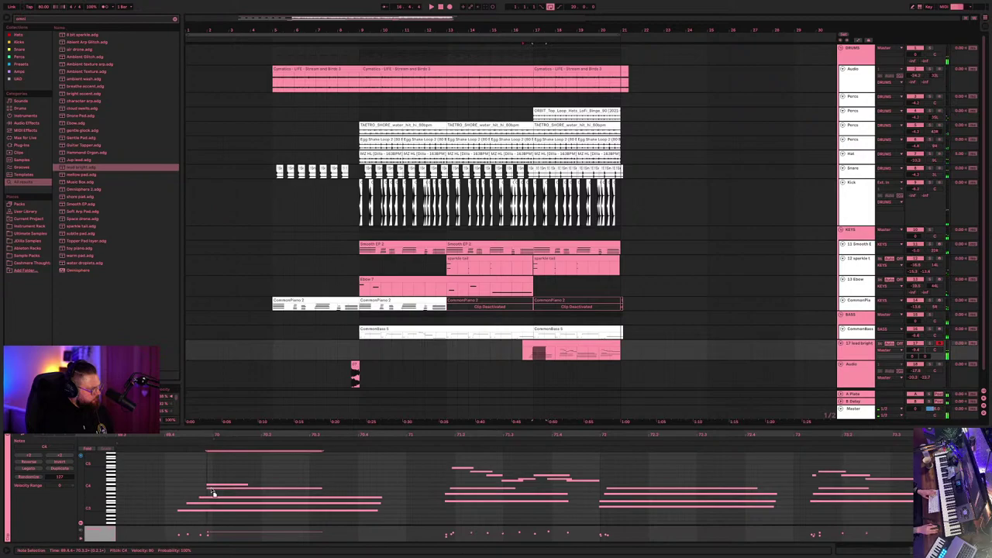
- Move the D4 and C4 notes of the opening phrase slightly later together and play the result
click(217, 489)
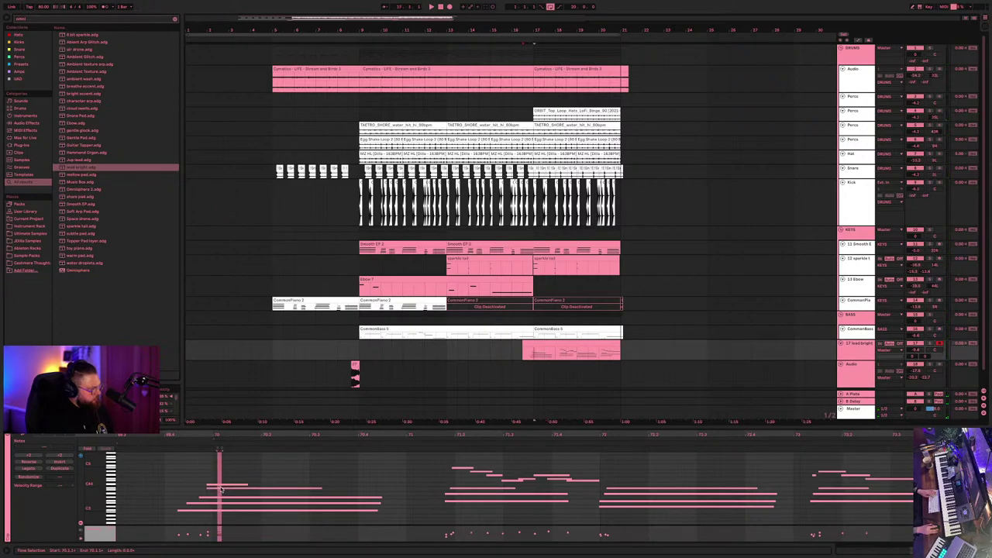
click(227, 487)
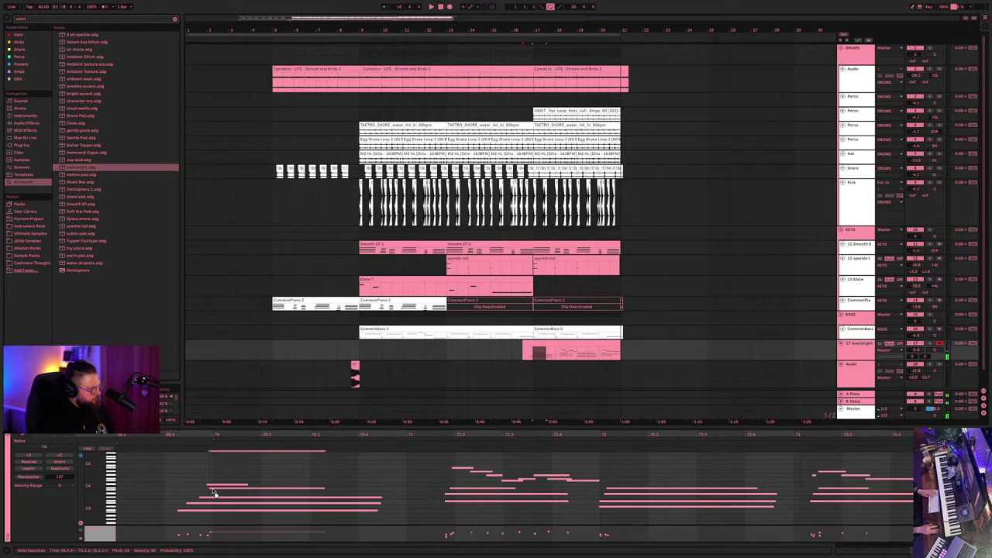
drag(213, 492, 217, 494)
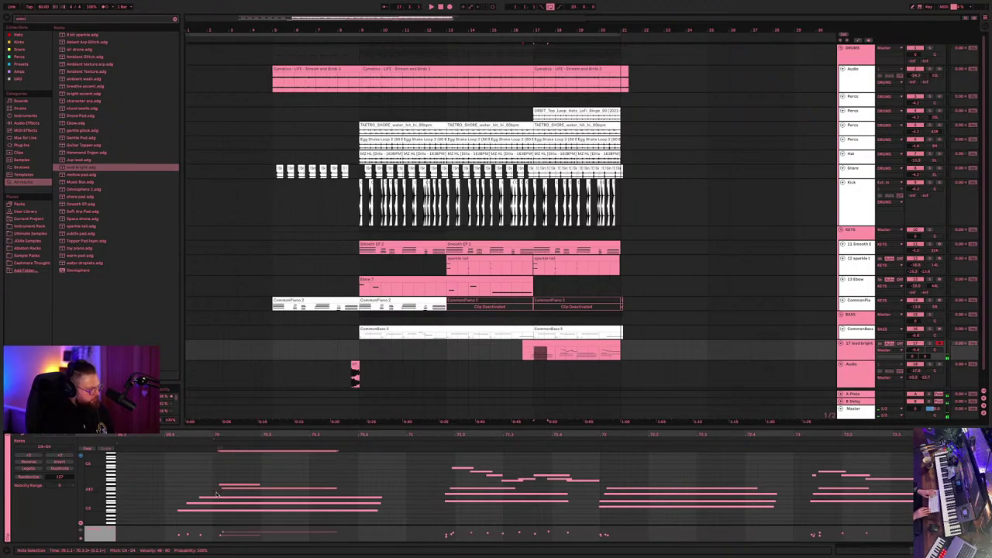
key(space)
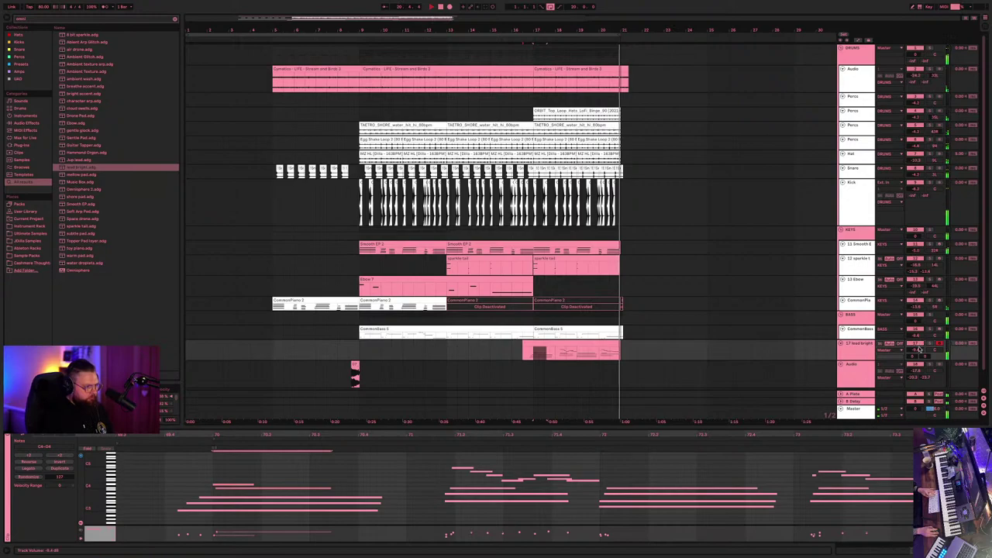
- Show the lead bright track's device chain and open its Omnisphere instrument window
click(848, 346)
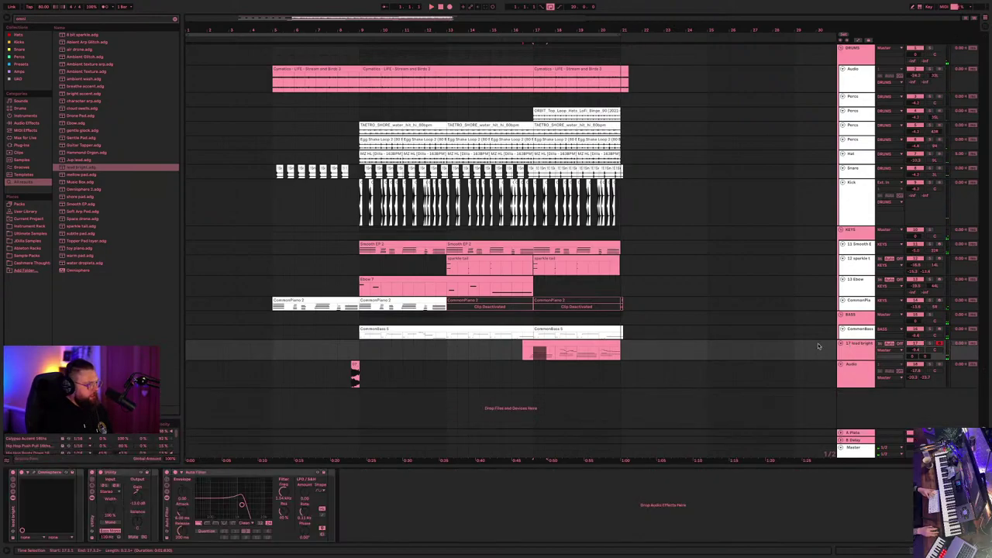
click(537, 344)
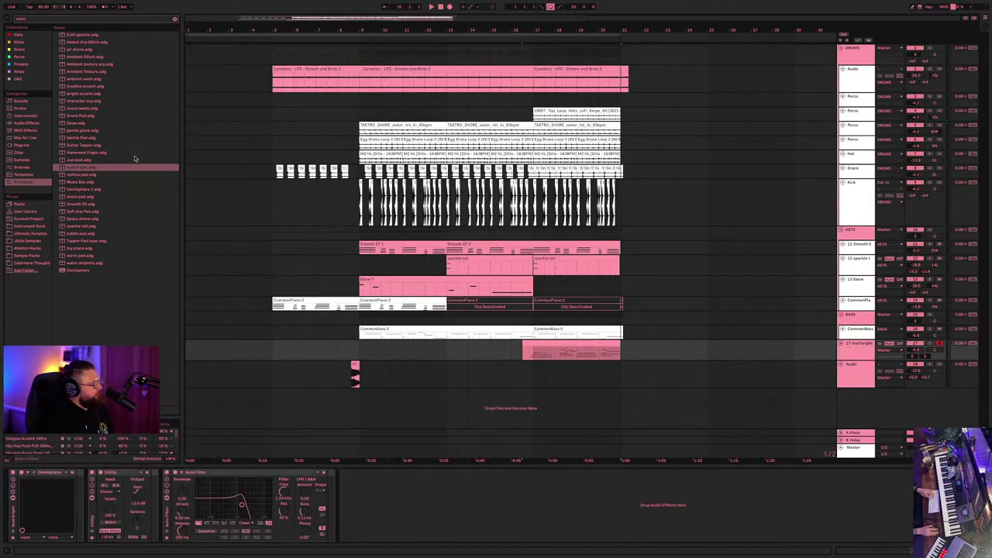
click(844, 353)
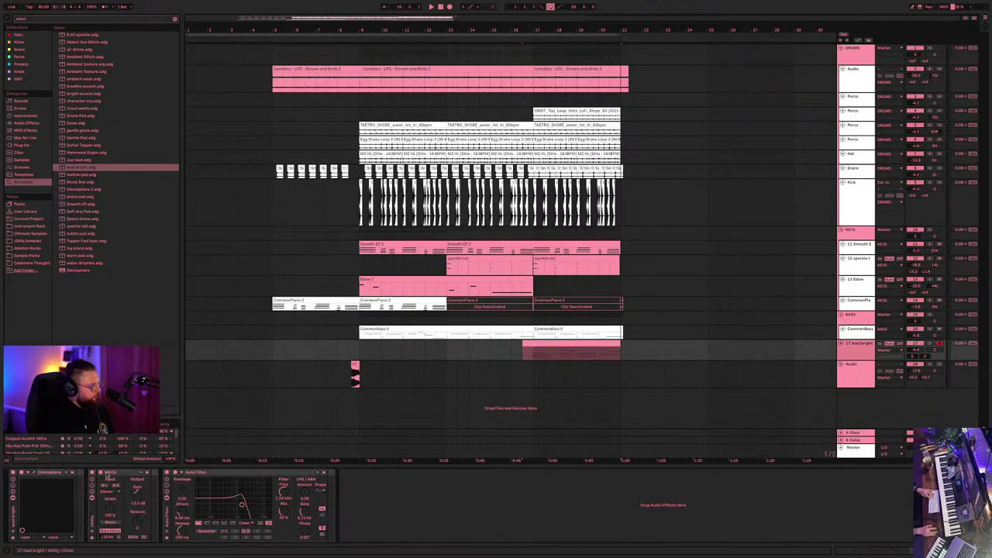
click(27, 471)
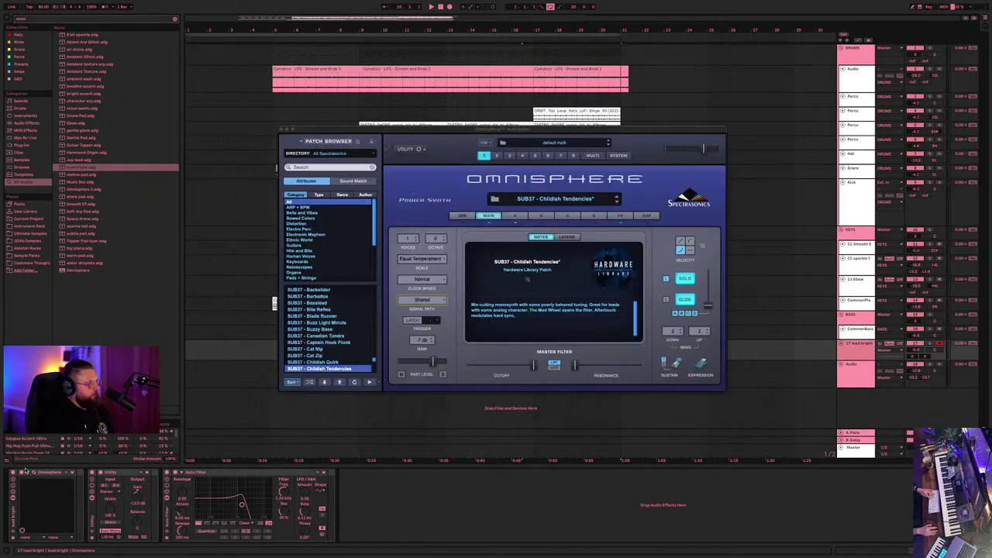
- Browse the patch categories, load Classic Vibrato Pluck from Synth Short, and audition it with the lead bright clip
scroll(326, 323, down, 4)
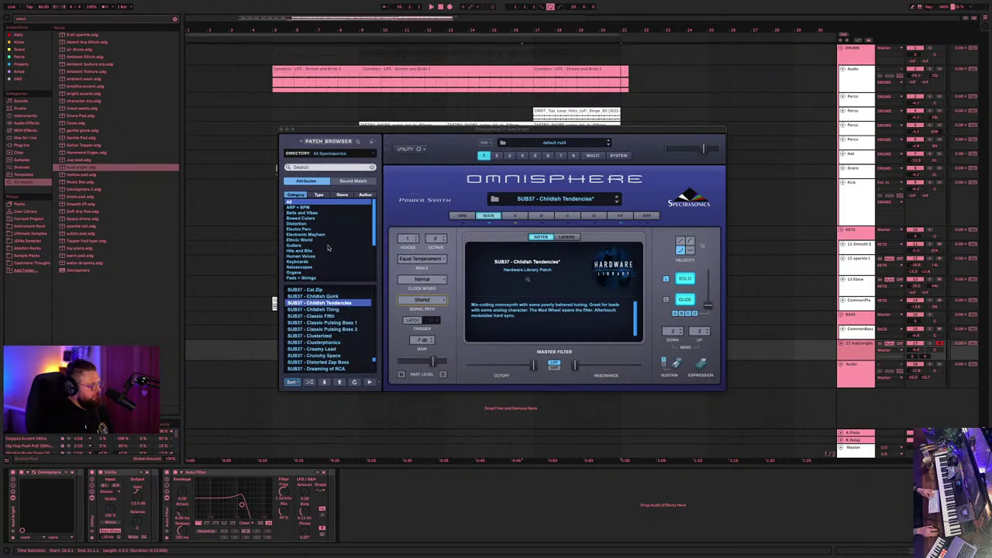
scroll(337, 246, down, 4)
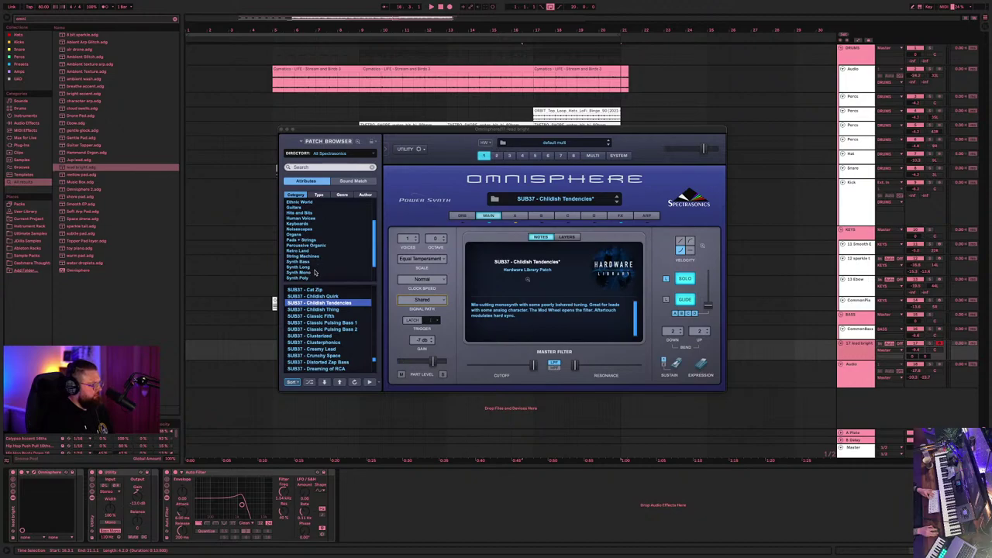
scroll(317, 272, up, 1)
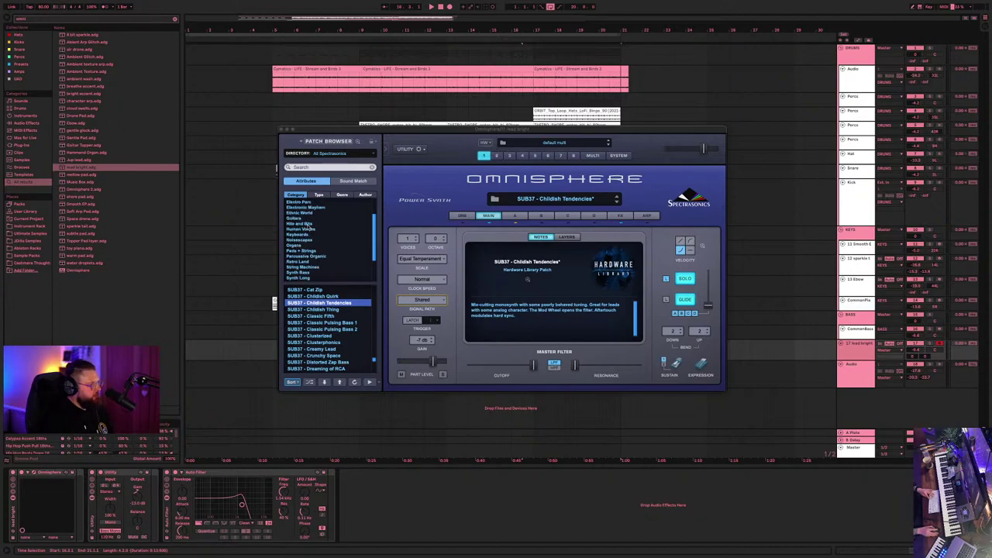
scroll(329, 254, down, 4)
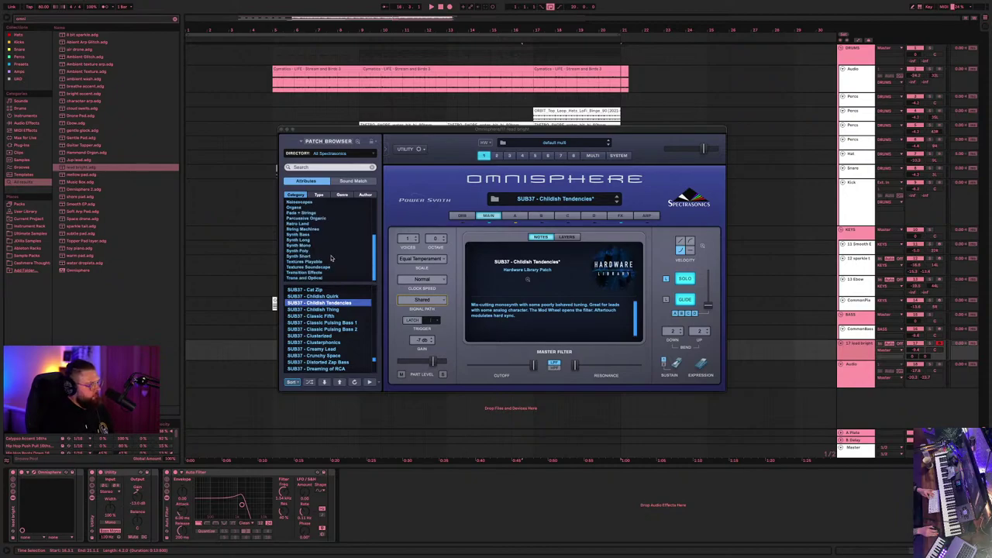
scroll(330, 258, up, 1)
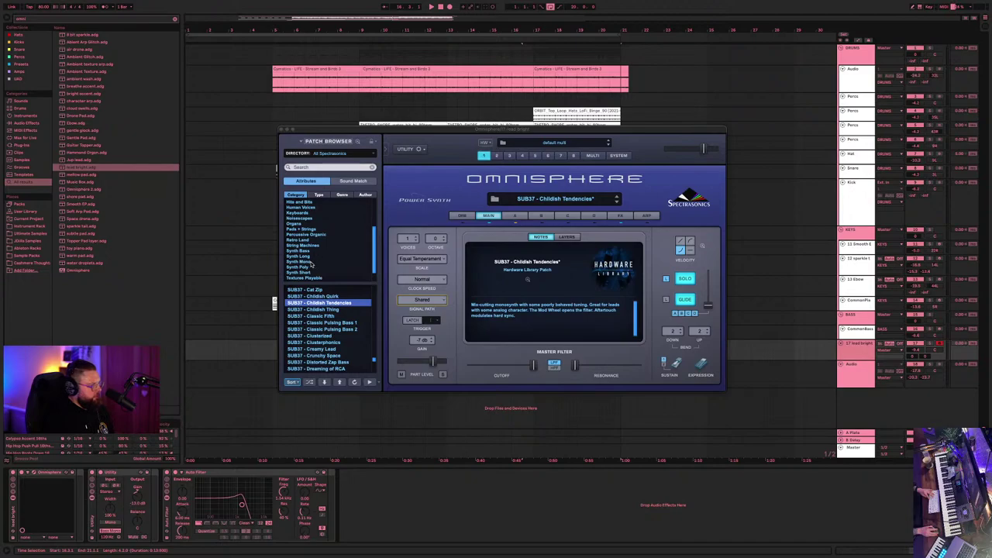
scroll(313, 237, up, 2)
click(318, 250)
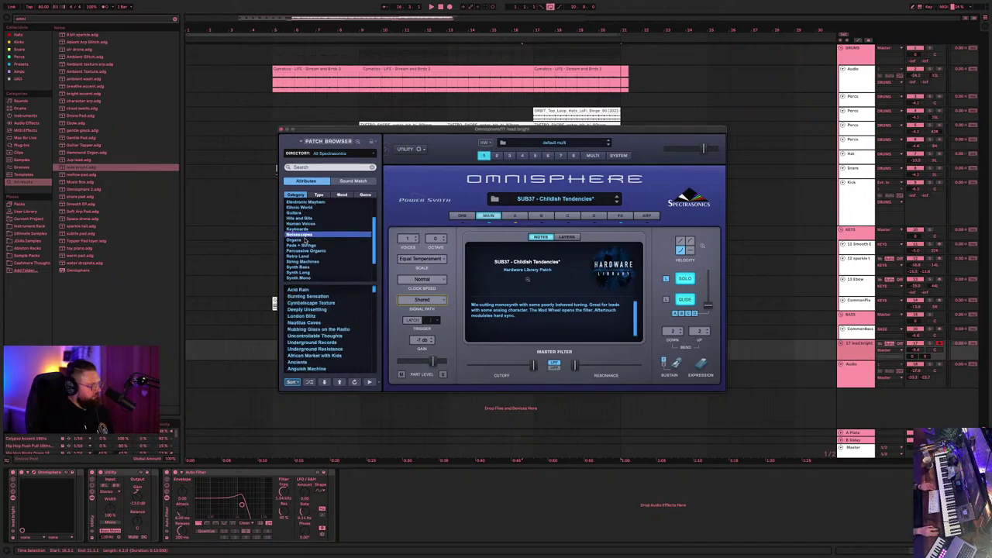
click(309, 247)
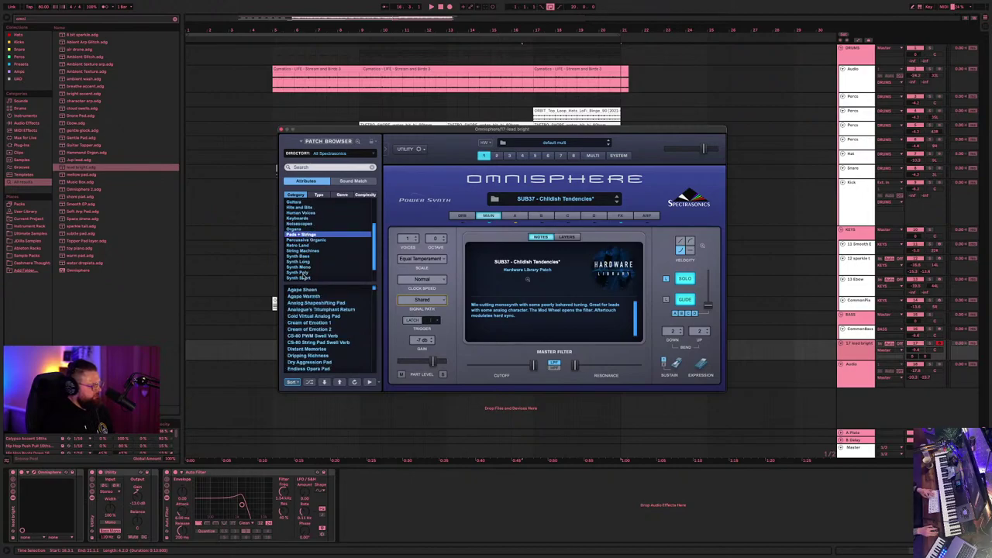
click(304, 277)
click(306, 348)
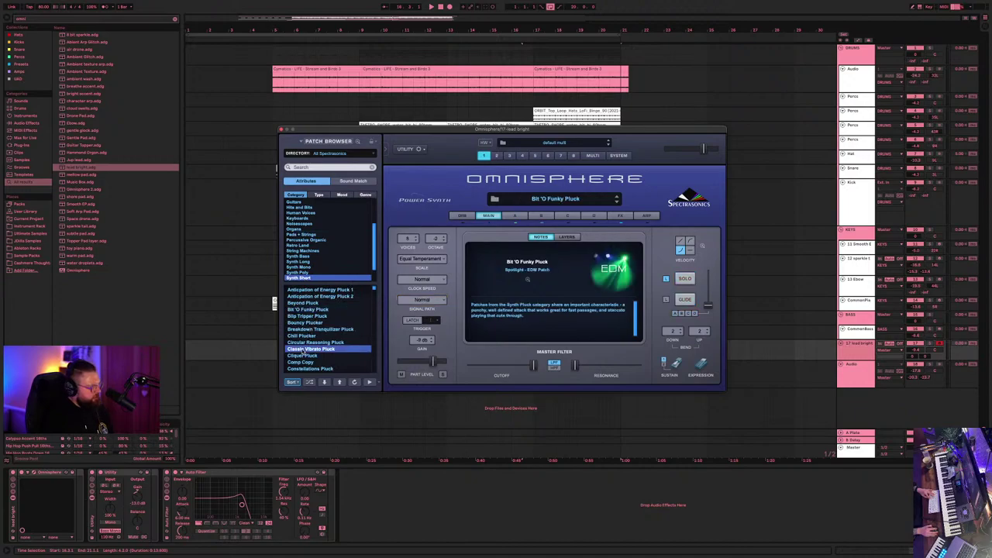
key(space)
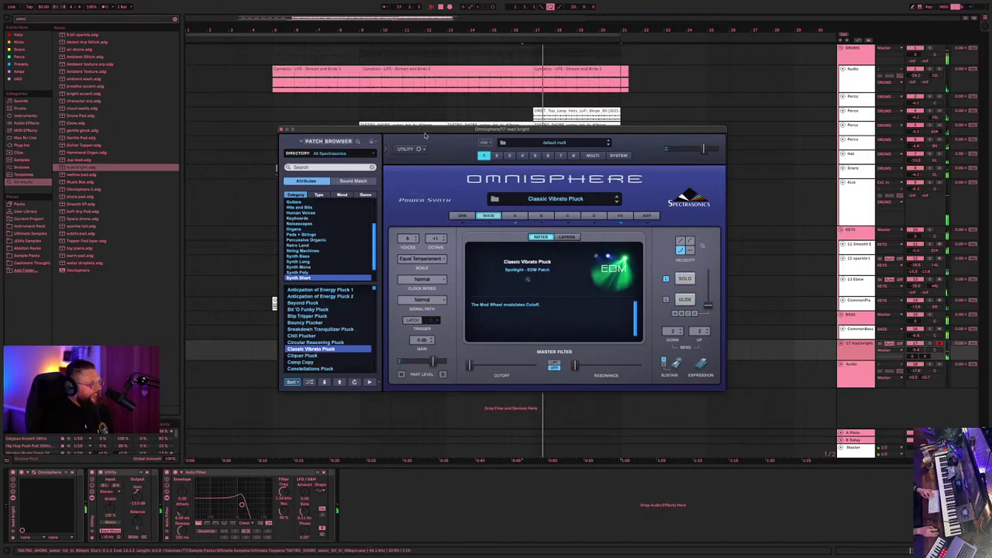
- Move the Omnisphere window above the lead bright track and load the Winding Her Up patch from the Synth Long category
drag(408, 132, 348, 58)
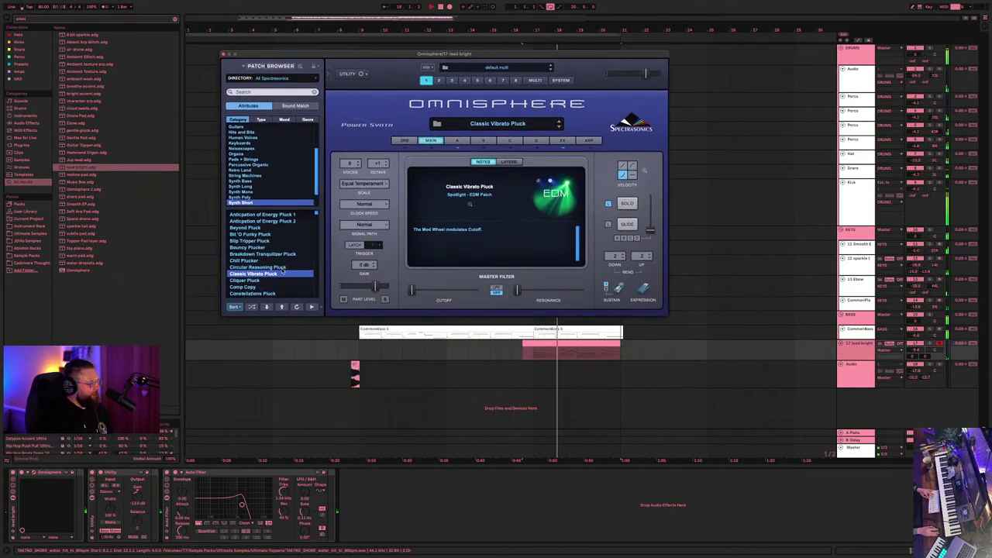
scroll(282, 272, down, 2)
scroll(282, 272, down, 1)
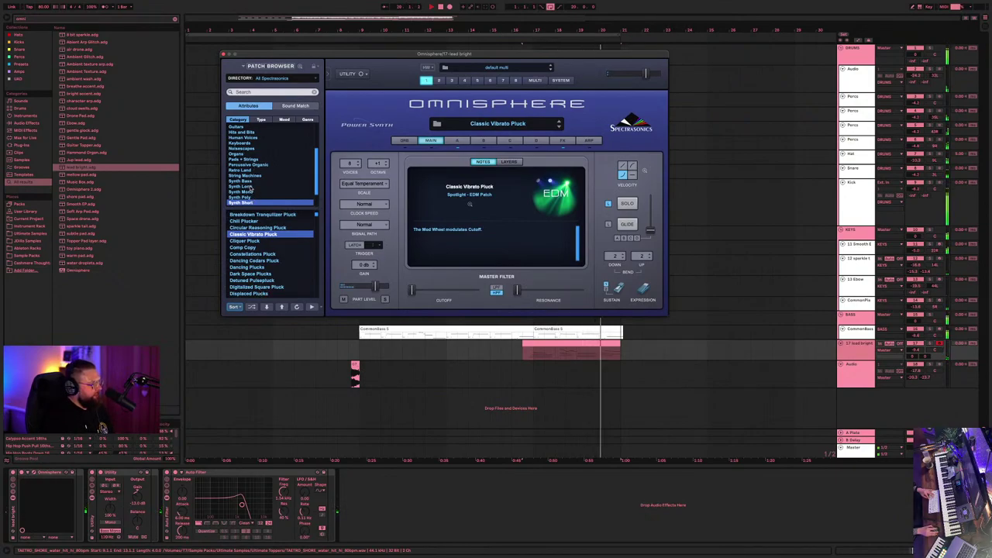
click(249, 187)
click(271, 266)
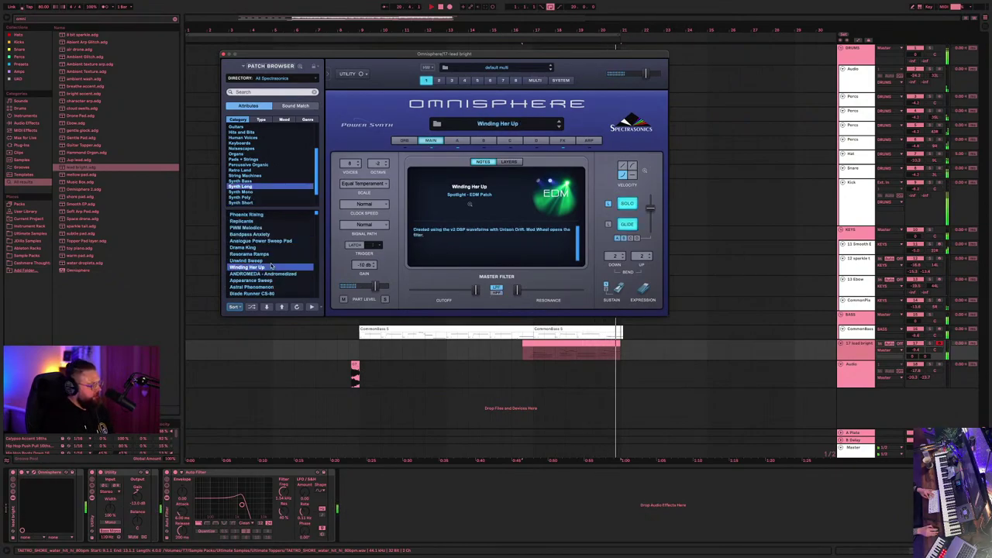
- Shuffle the Synth Long patch list and load the KMINI - Sweeper Pad patch to audition it during playback
scroll(268, 263, down, 2)
click(251, 307)
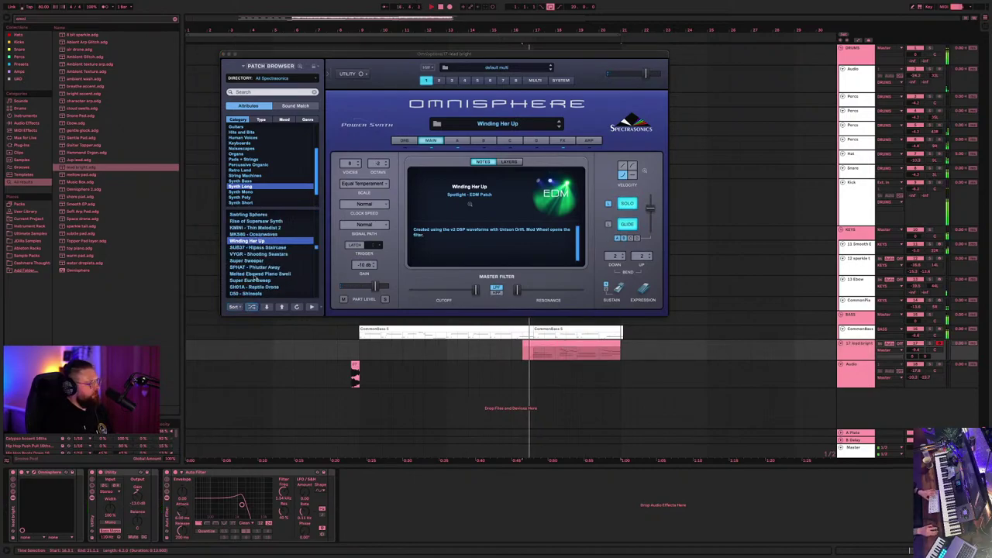
scroll(271, 256, down, 2)
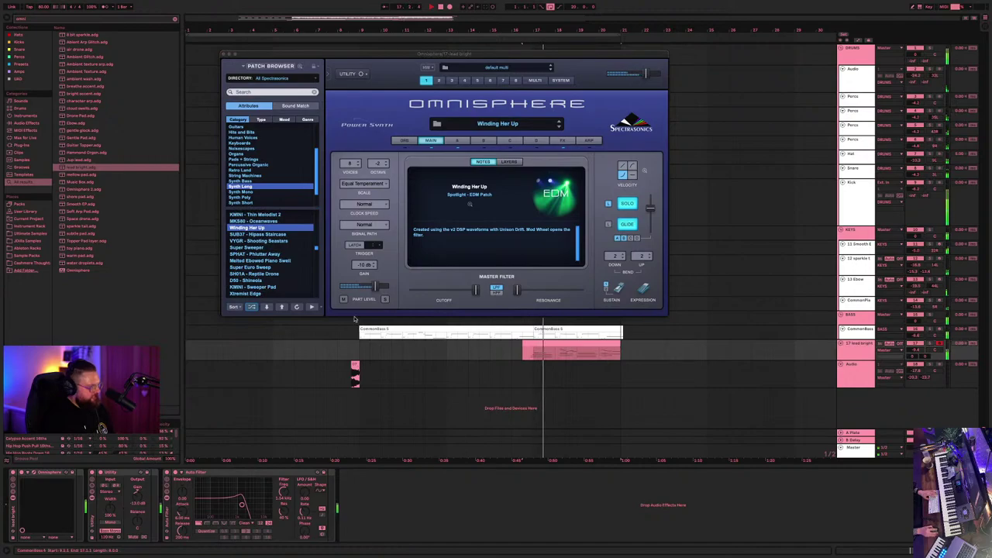
scroll(275, 280, down, 2)
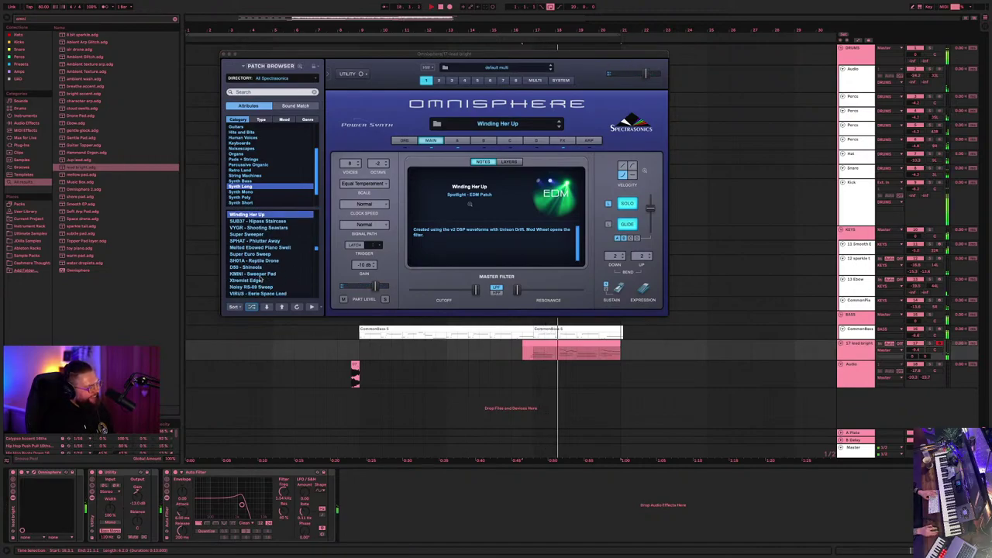
click(259, 275)
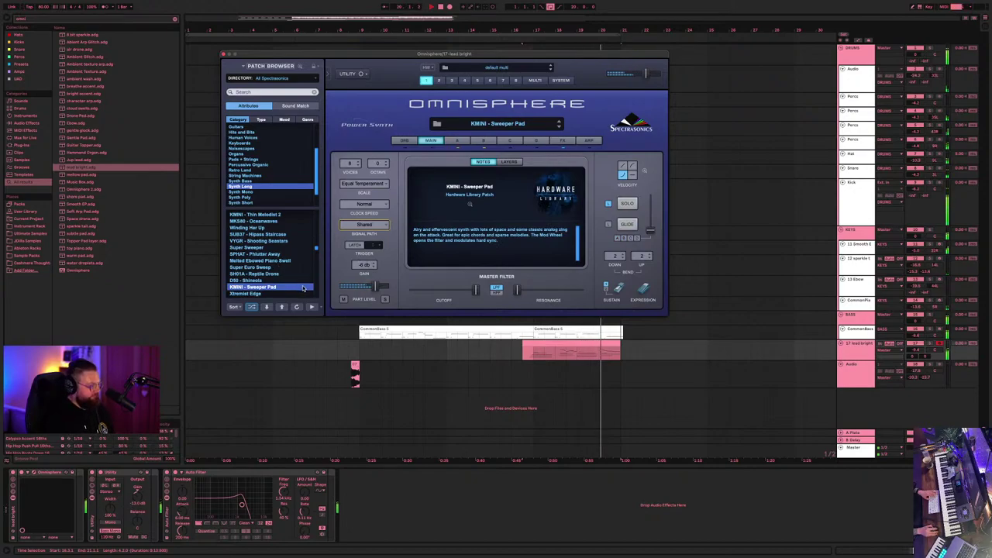
scroll(292, 284, down, 2)
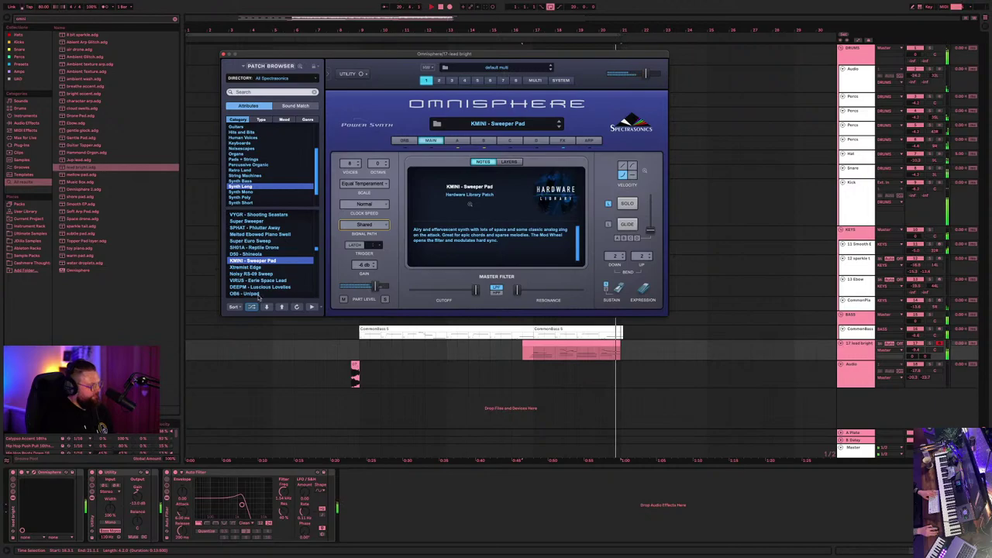
- Audition the OB6 - Unipad patch, and replace it with SYST8 - Gliding Slope found by searching the patches for "lead"
click(259, 294)
scroll(273, 275, down, 2)
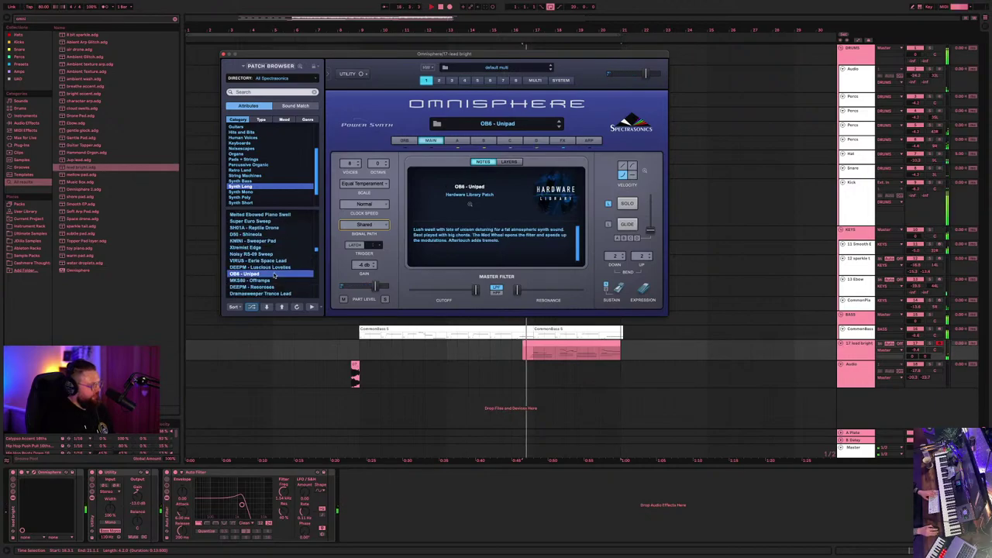
click(237, 91)
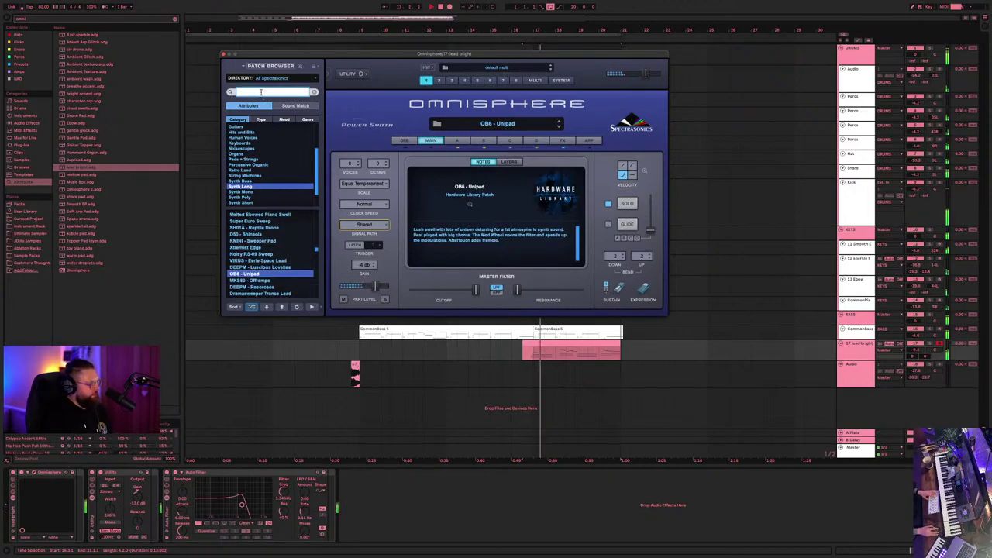
text(le)
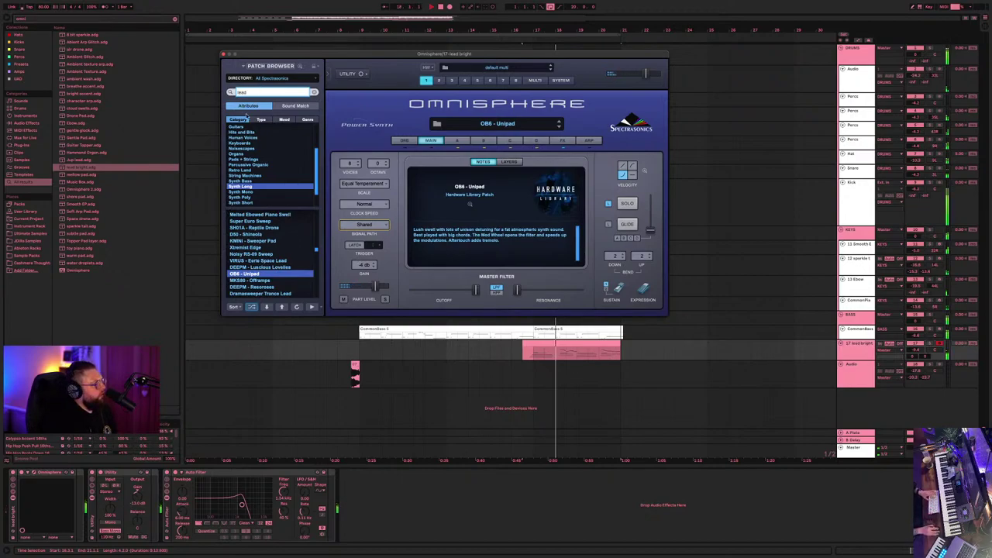
text(ad)
key(Return)
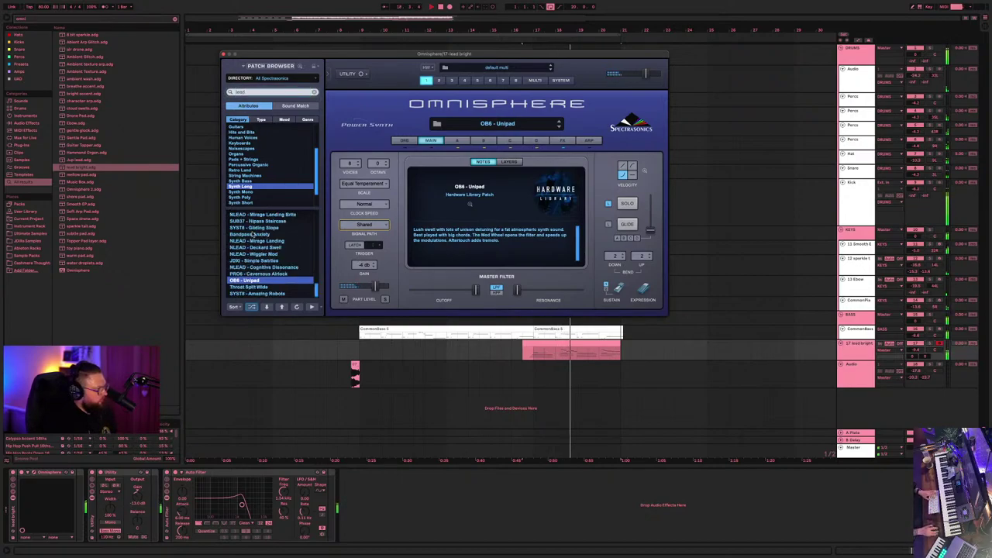
click(254, 227)
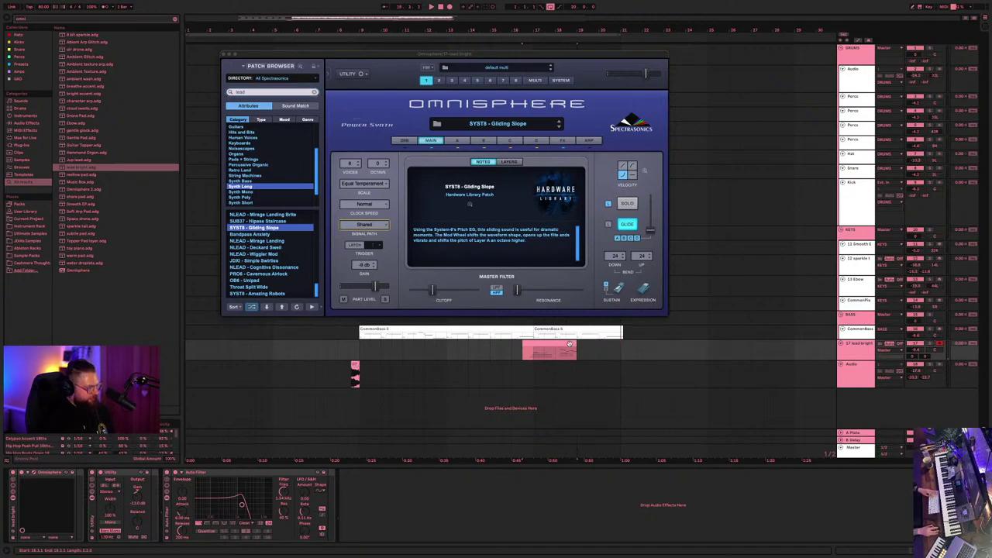
- Duplicate the lead bright clip and move the copy from bar 19 onto a new lead bright track of its own
key(ctrl+d)
click(595, 345)
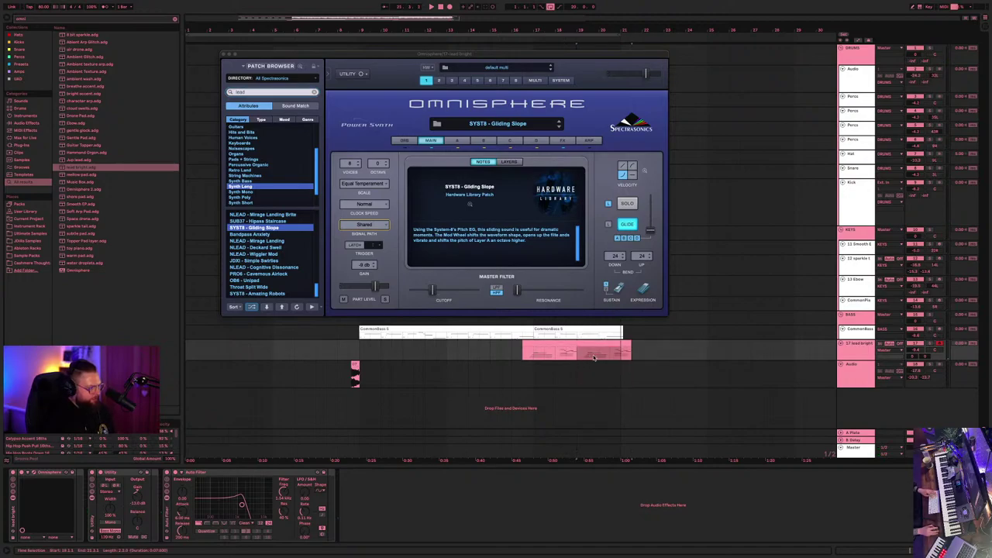
drag(594, 351, 590, 392)
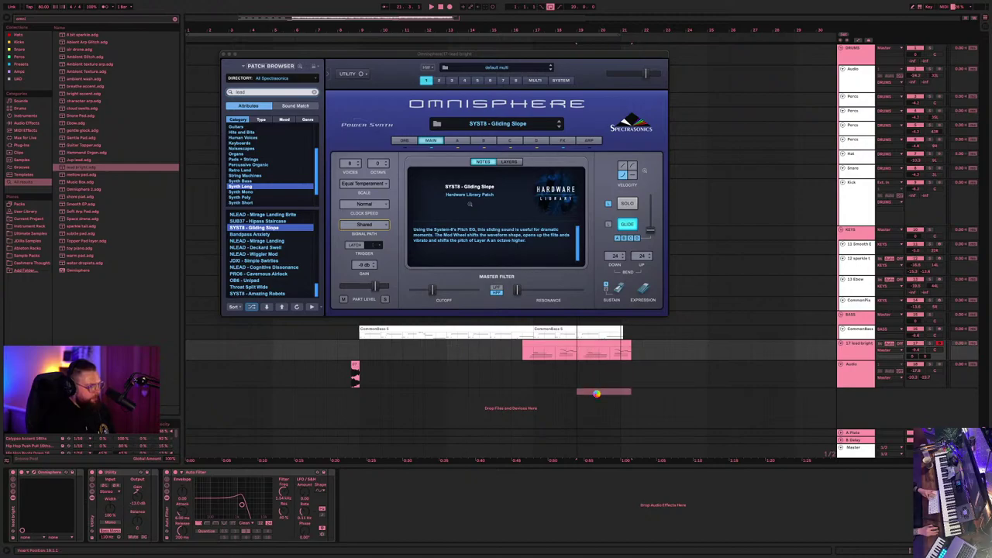
- Extend the end of the copied clip on the new lead bright track past bar 23, keeping its start at bar 19
drag(596, 394, 545, 389)
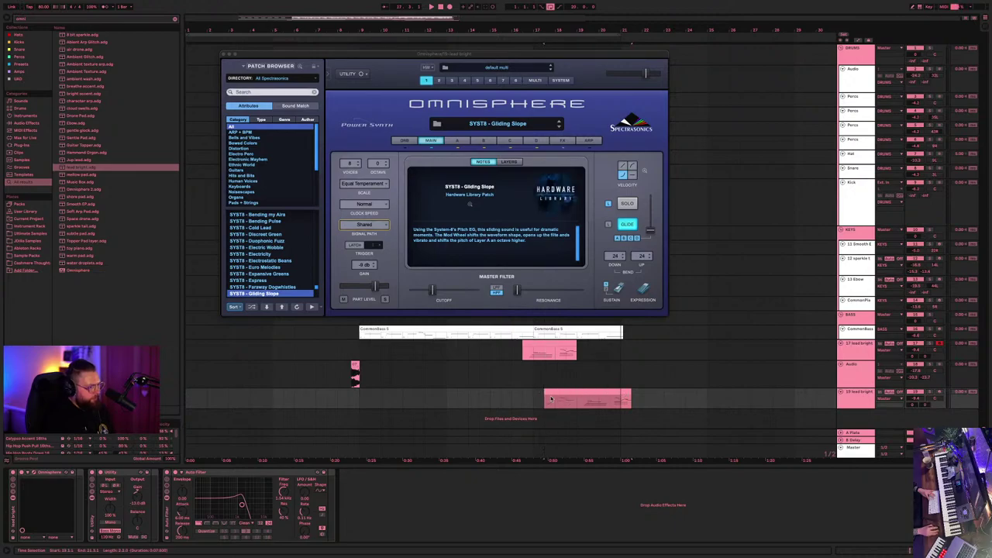
key(ctrl+z)
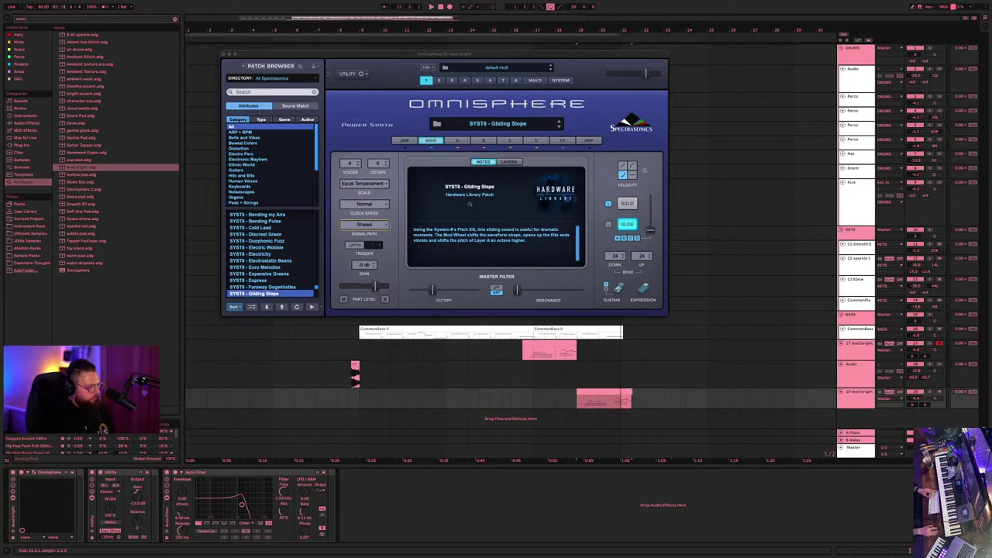
drag(632, 388, 682, 386)
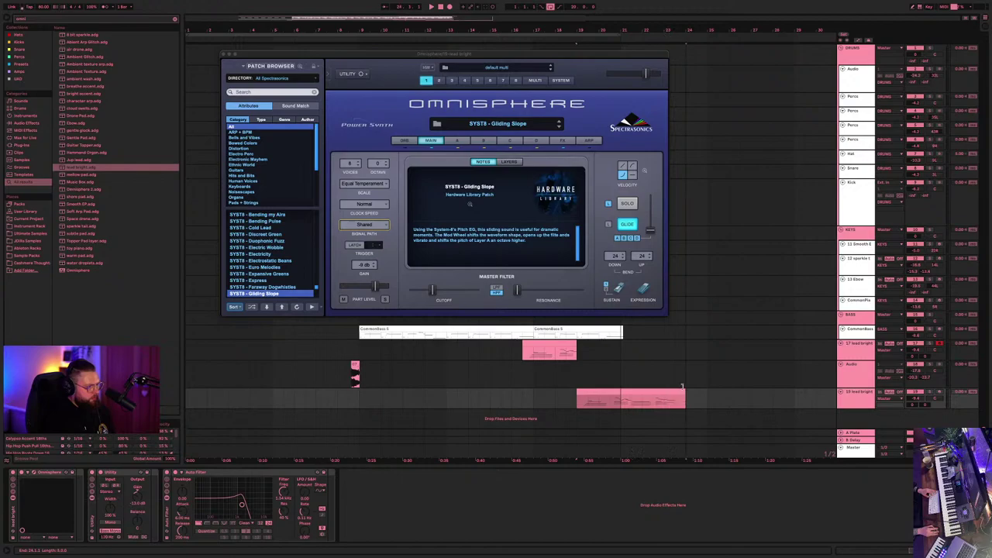
- Play the original lead bright clip and extend its end to bar 20
click(580, 348)
click(563, 344)
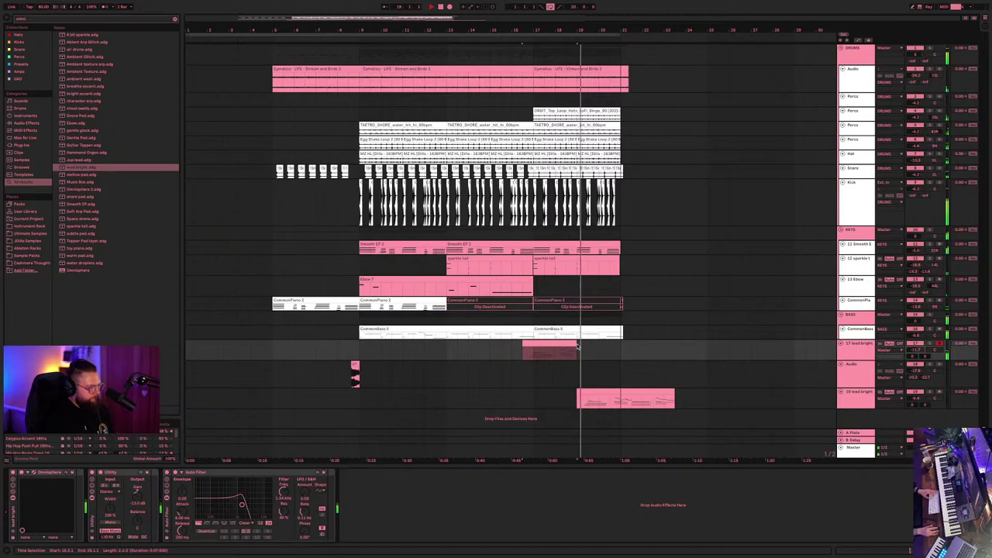
drag(577, 348, 591, 349)
key(space)
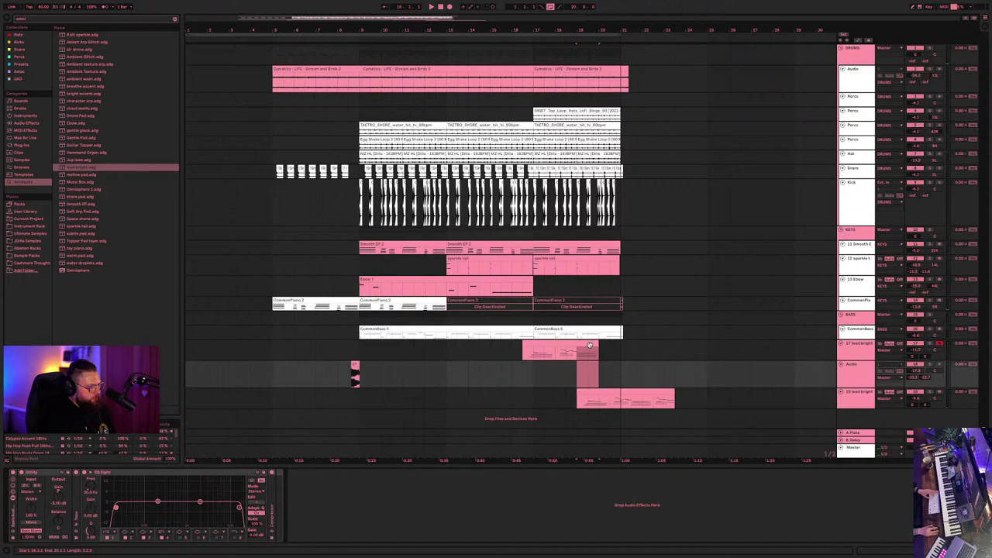
- Open the original lead bright clip's notes and delete the third chord that follows the second phrase
double_click(590, 344)
click(751, 469)
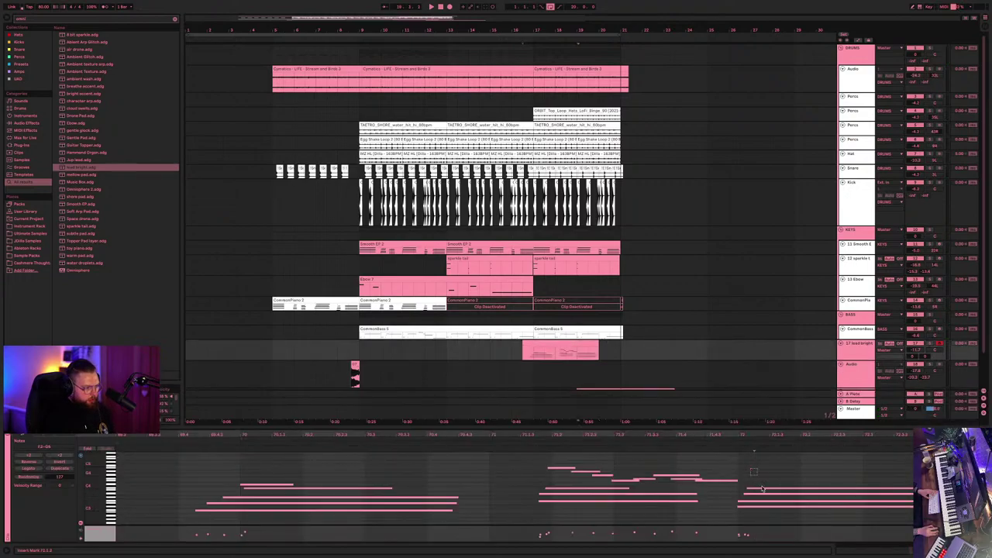
drag(751, 469, 911, 496)
key(Delete)
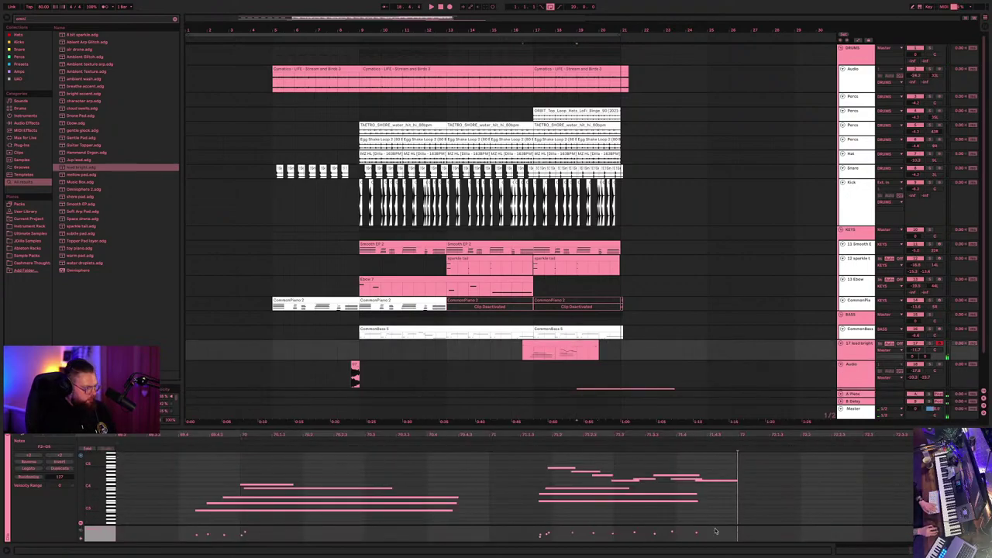
- Lengthen the sustained notes of the second phrase in the original lead bright clip and play them back
drag(737, 520, 914, 479)
click(523, 341)
key(space)
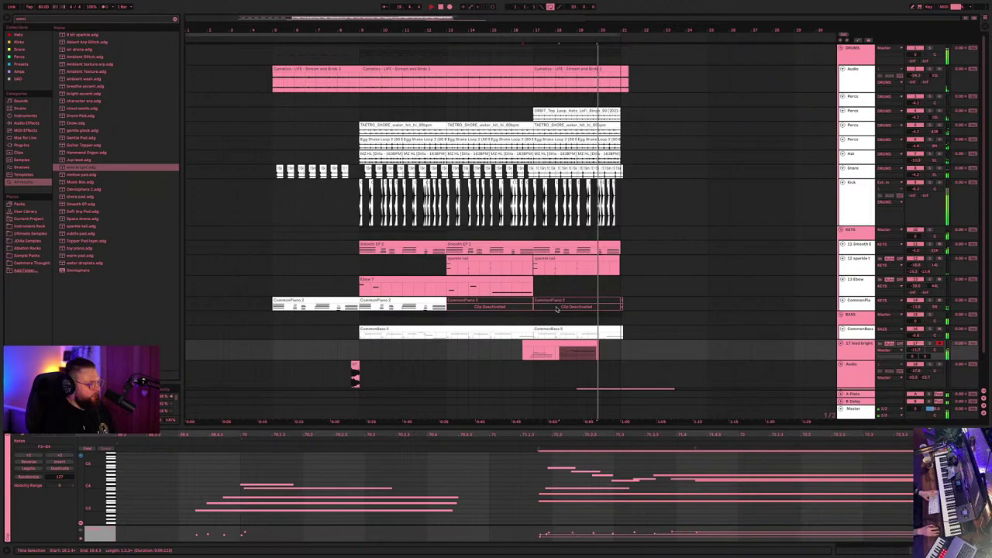
click(648, 364)
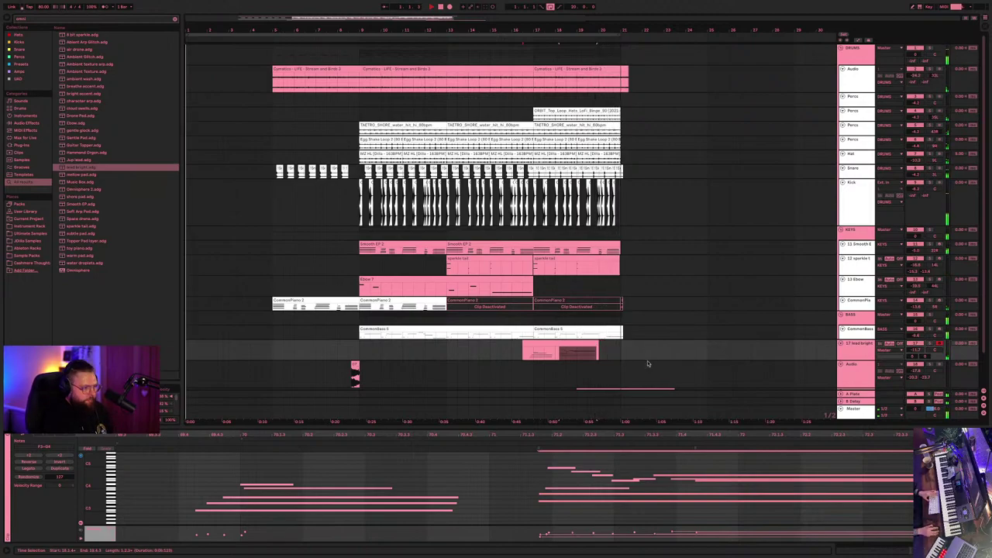
click(581, 344)
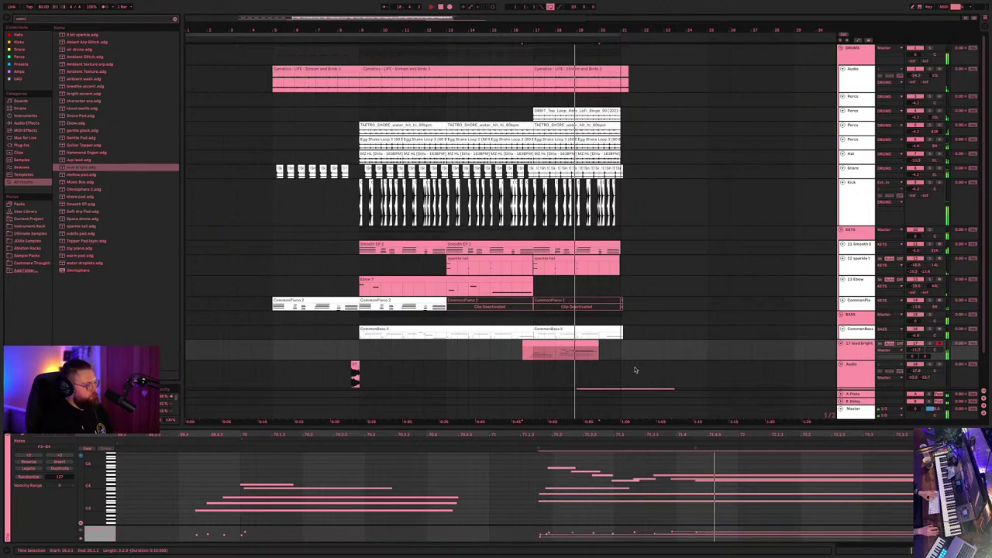
key(space)
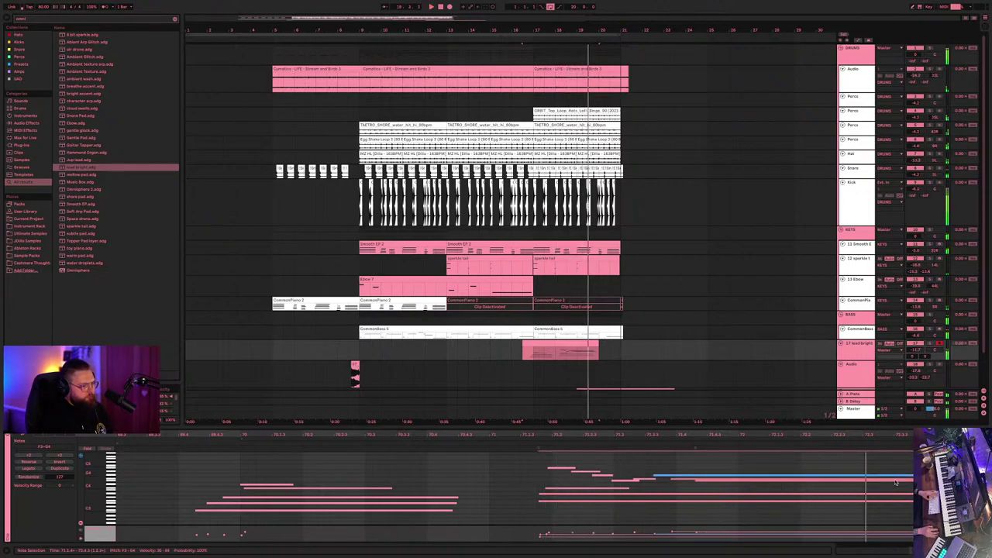
- Shorten the long ends of the second phrase's sustained notes and listen to the lead again
drag(577, 352, 598, 352)
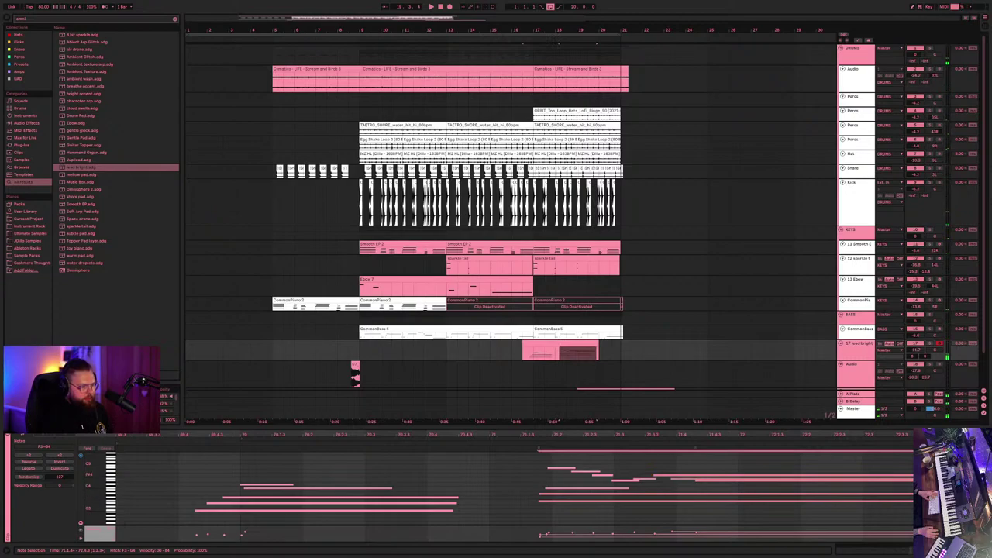
drag(913, 480, 819, 480)
key(space)
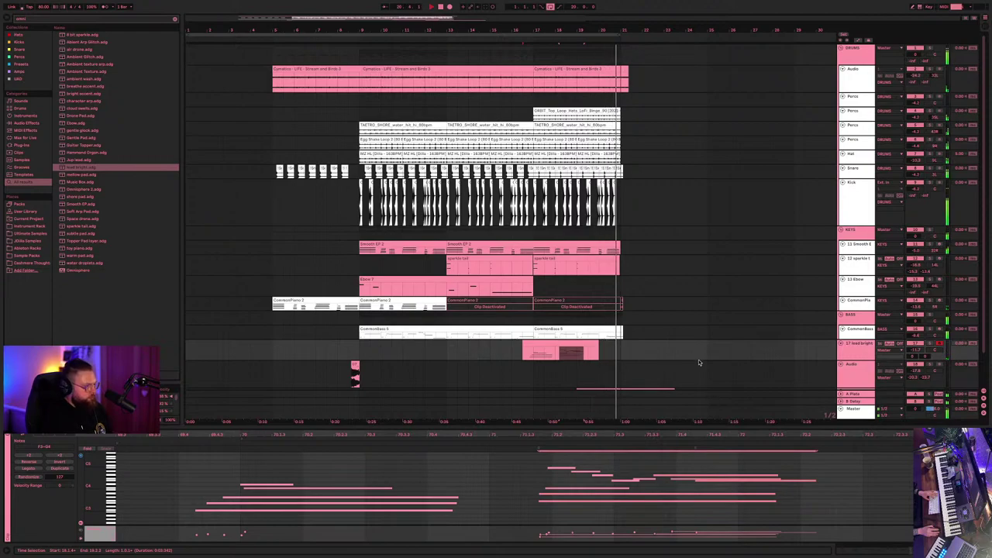
- Move the duplicate lead bright track directly below the original lead bright track and freeze it
drag(696, 365, 682, 358)
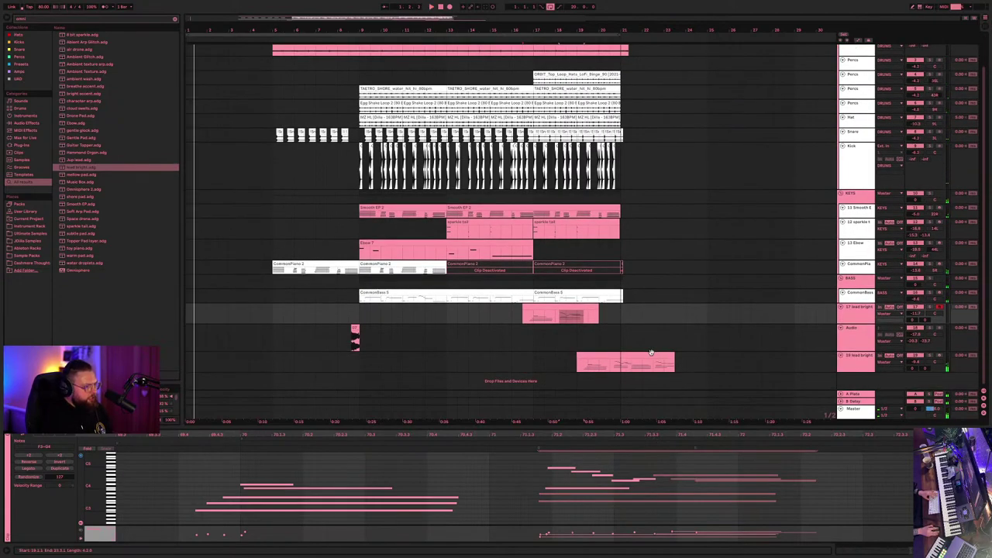
click(651, 356)
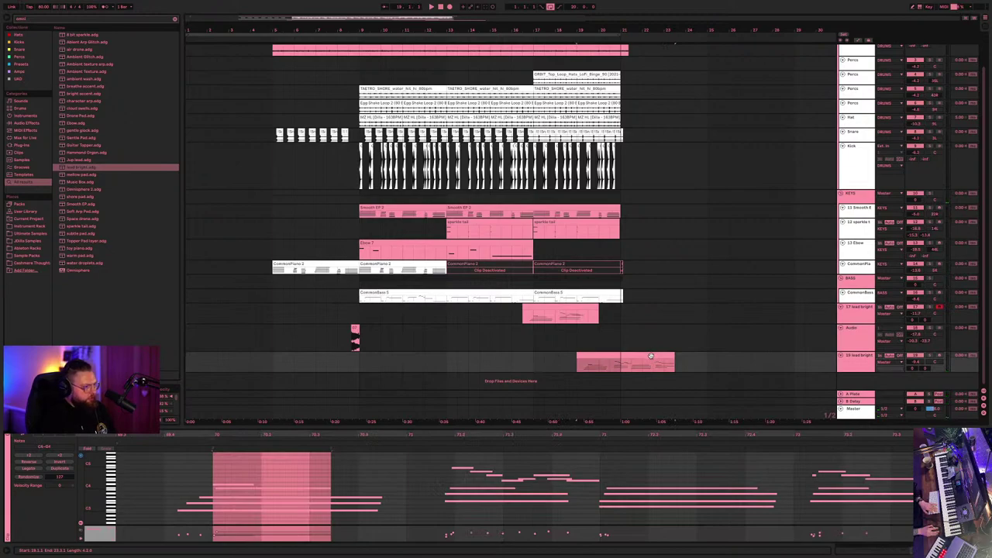
click(610, 359)
click(606, 356)
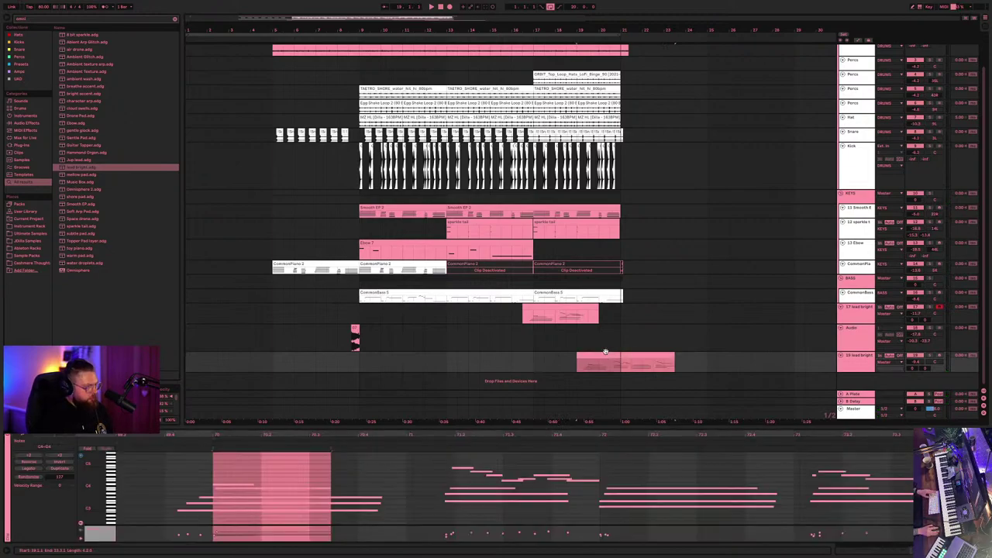
mouse_move(605, 353)
mouse_down()
mouse_move(609, 317)
mouse_move(594, 355)
mouse_up()
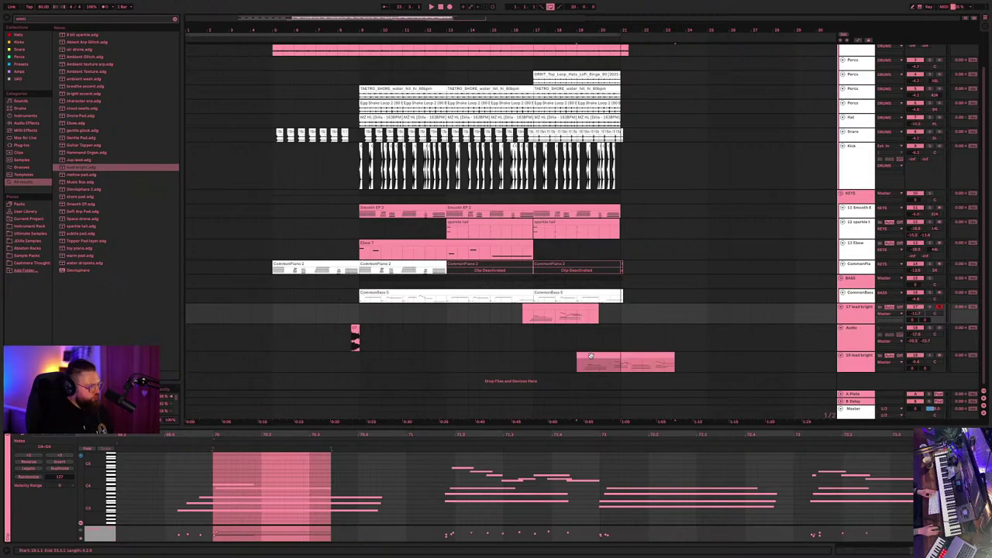
drag(852, 358, 803, 329)
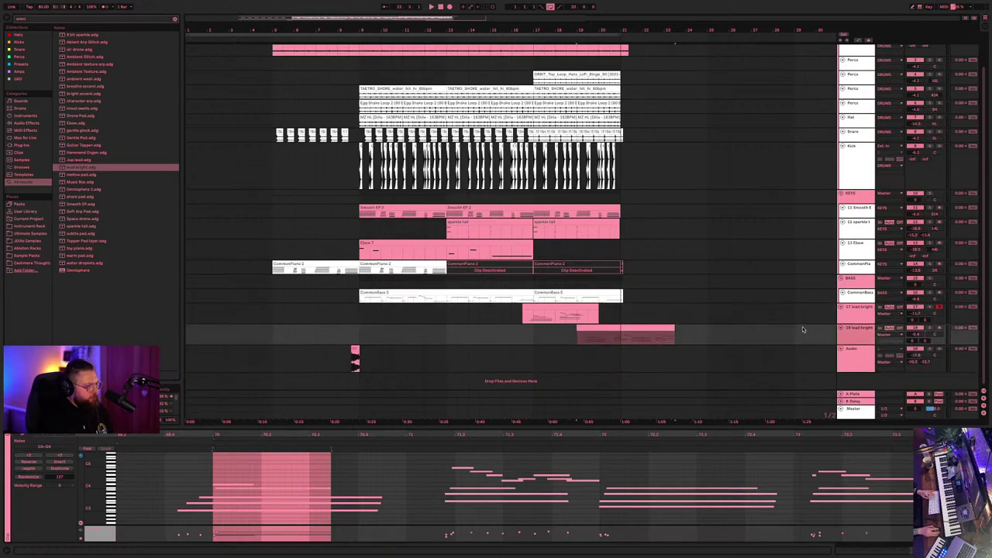
right_click(868, 340)
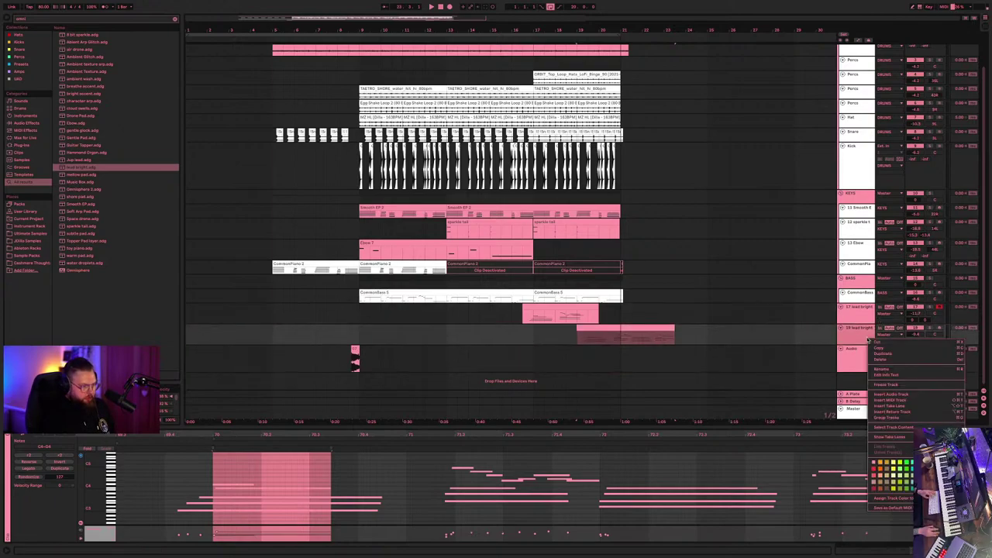
click(883, 384)
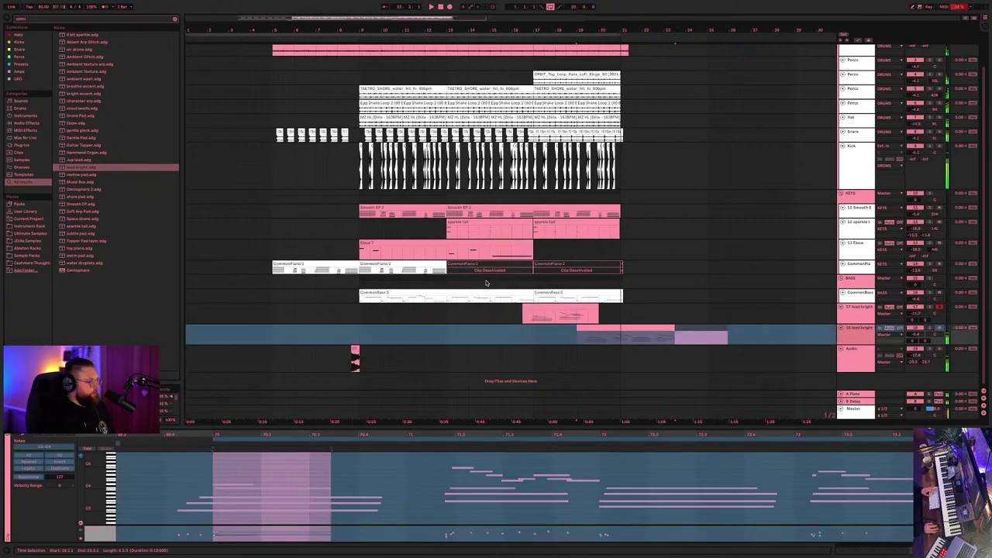
- Play the arrangement from bar 9, and duplicate the Ebow 7 clip so its copy starts at bar 17
click(364, 88)
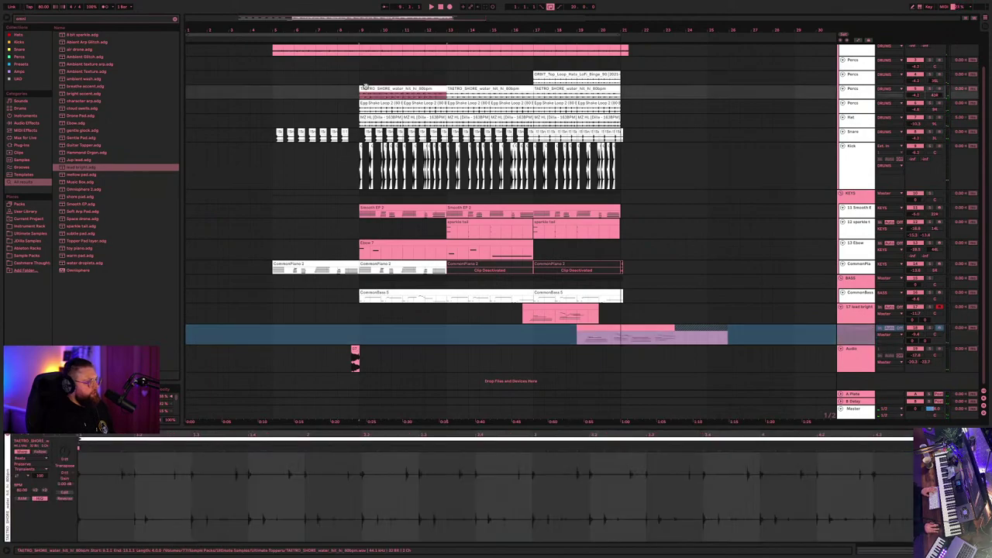
click(380, 101)
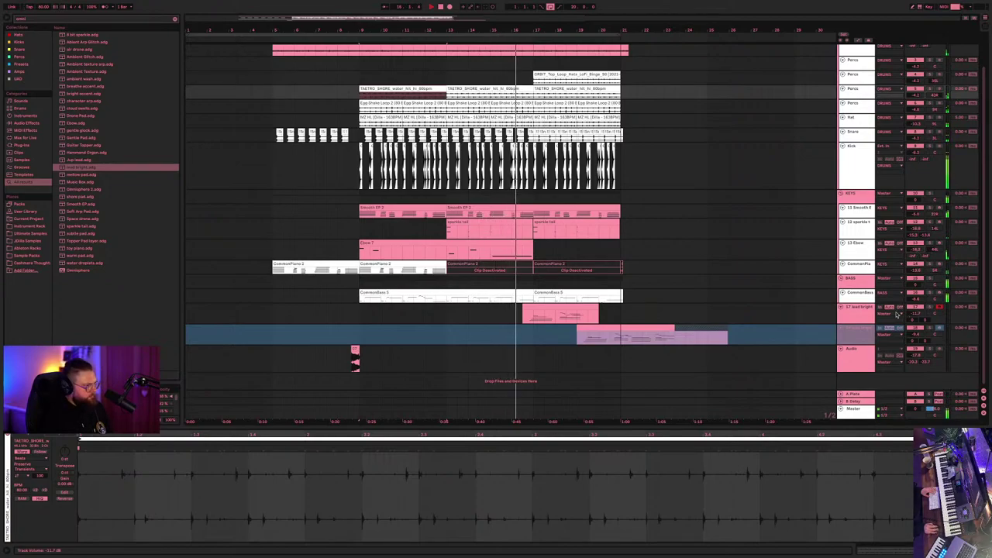
click(465, 243)
key(ctrl+d)
key(space)
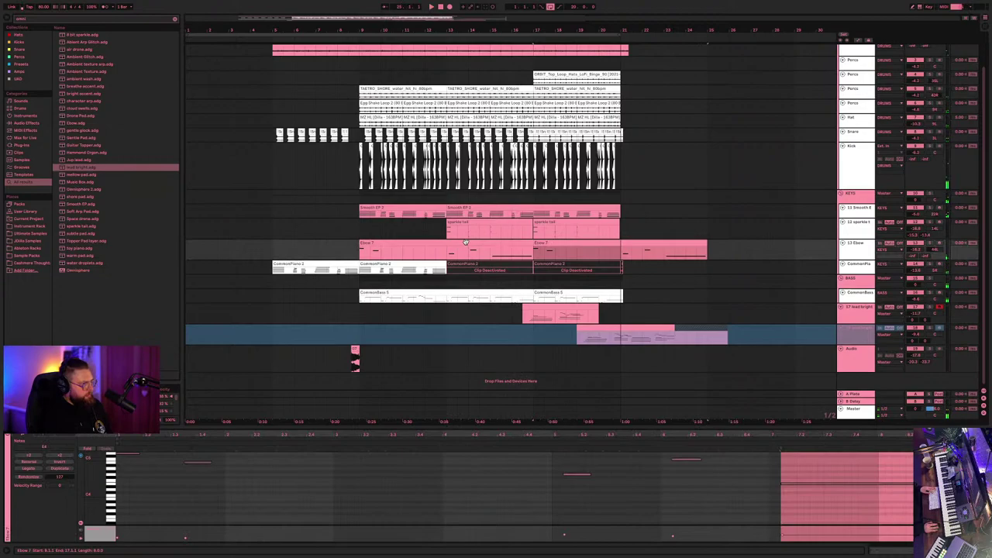
key(shift+Tab)
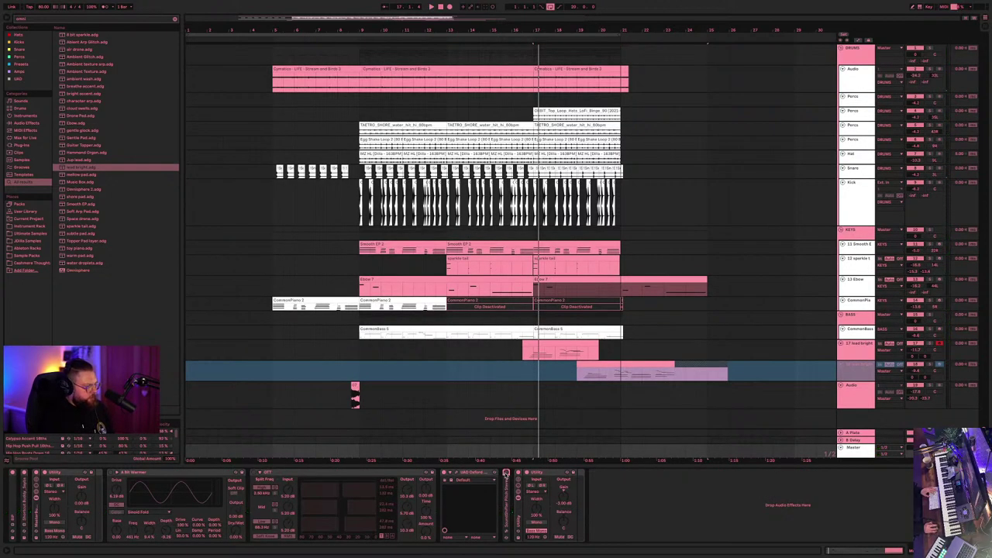
key(space)
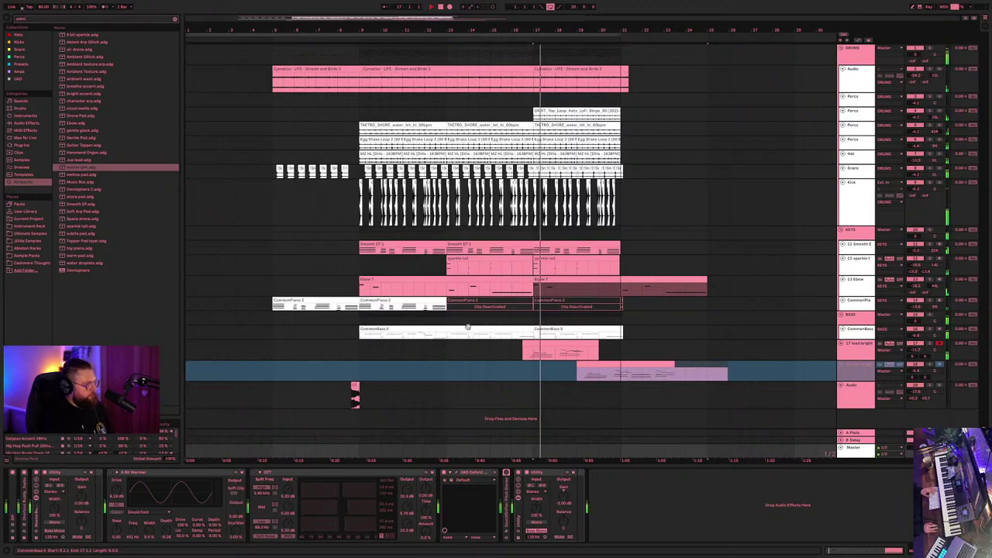
- Extend the arrangement loop to 24 bars so it ends at bar 25 with the duplicated Ebow clip
click(400, 279)
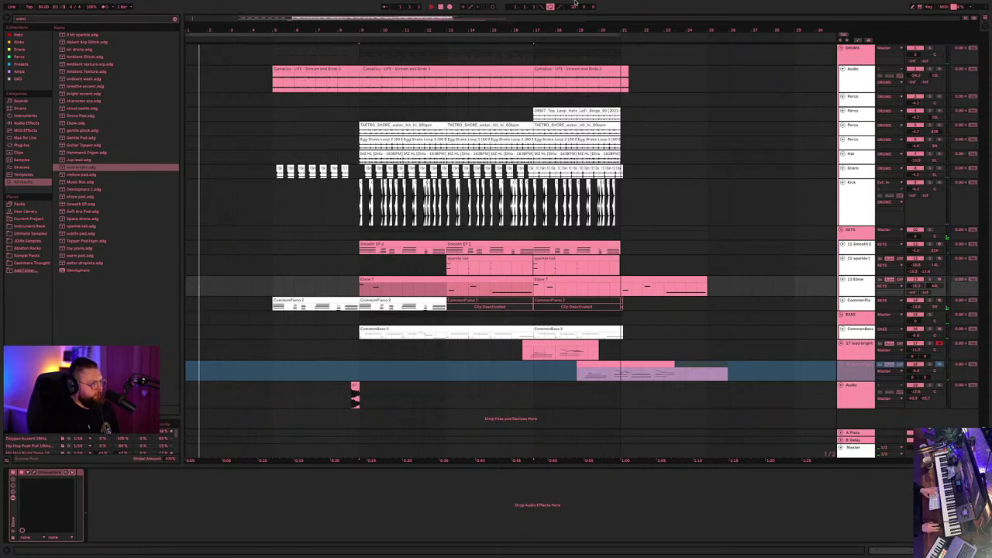
drag(617, 34, 708, 39)
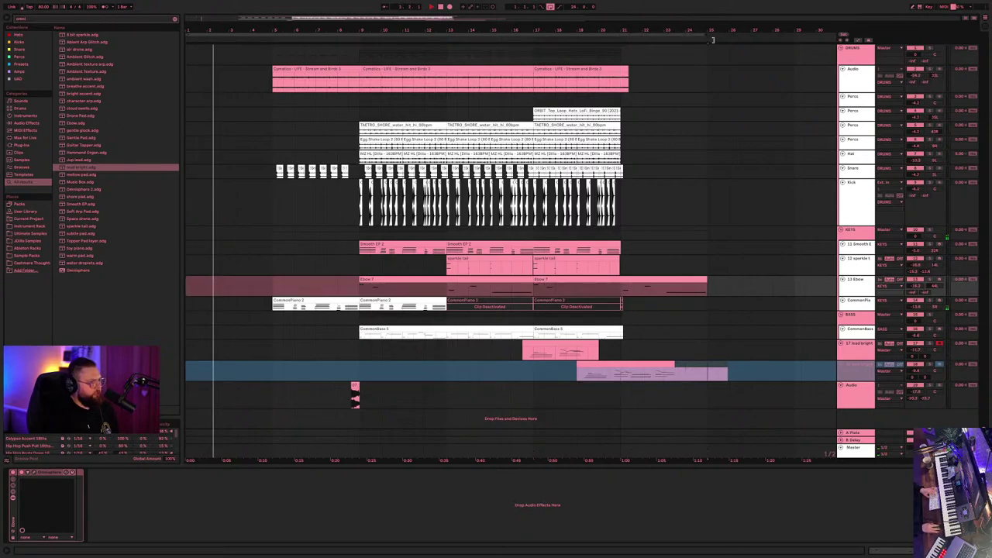
click(646, 348)
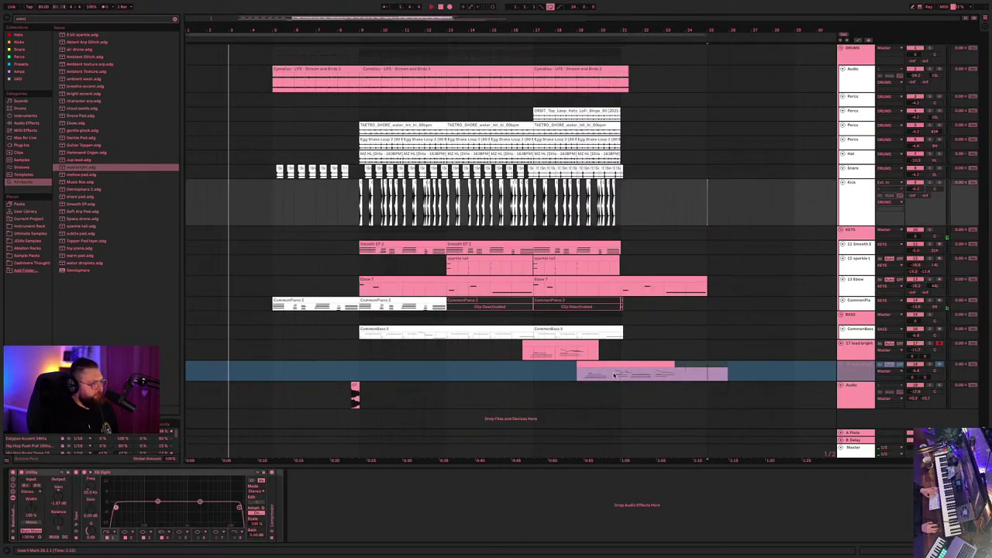
- Check the two lead bright clips and play the arrangement from bar 5
click(671, 360)
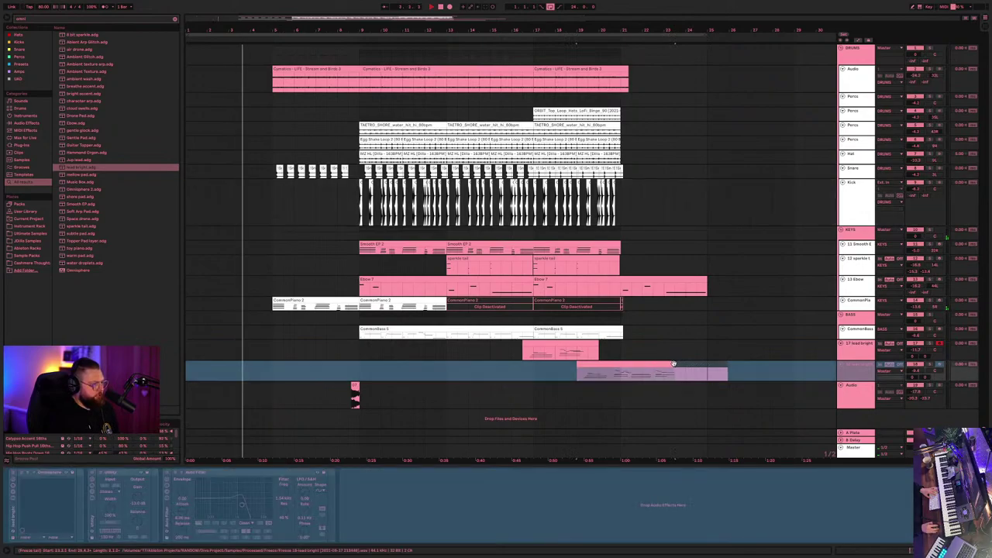
click(626, 360)
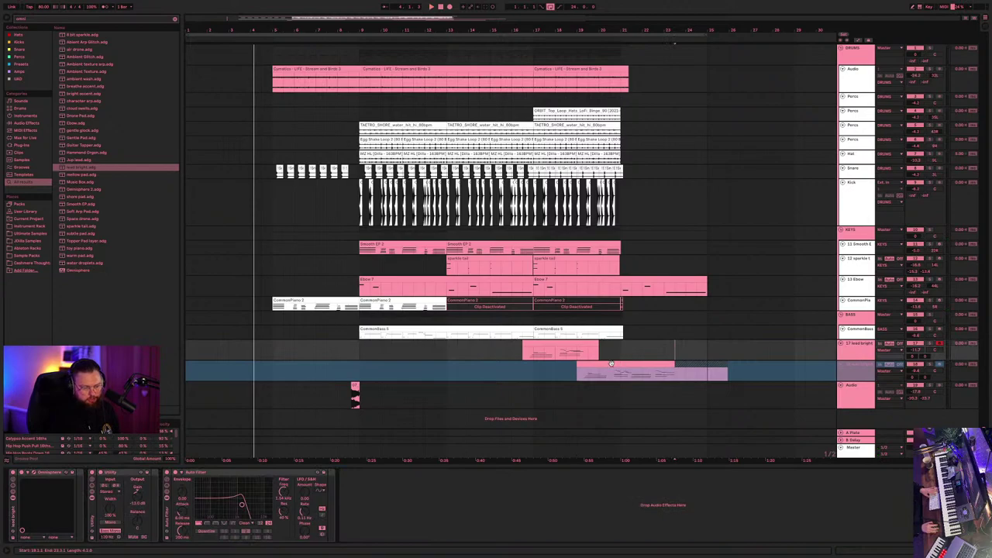
click(308, 298)
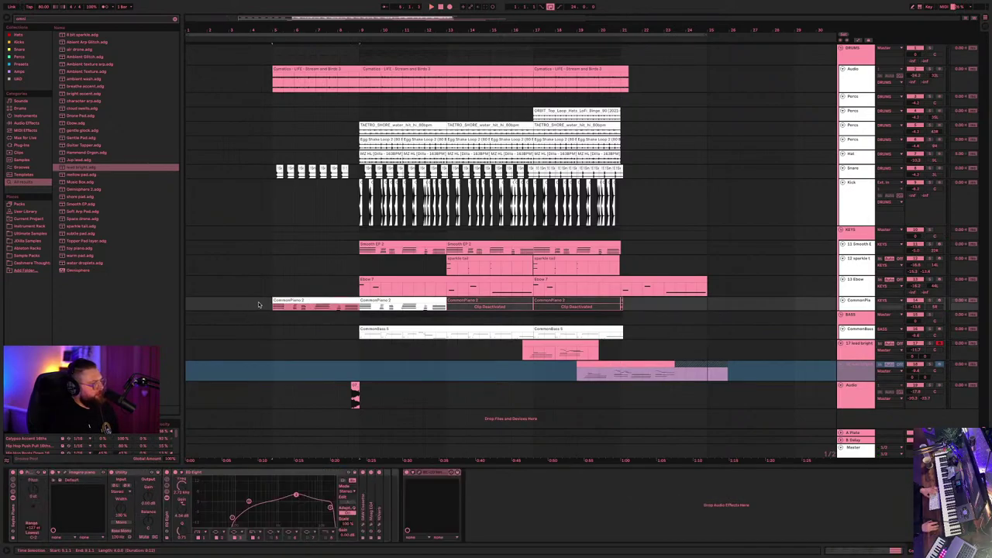
click(272, 275)
key(space)
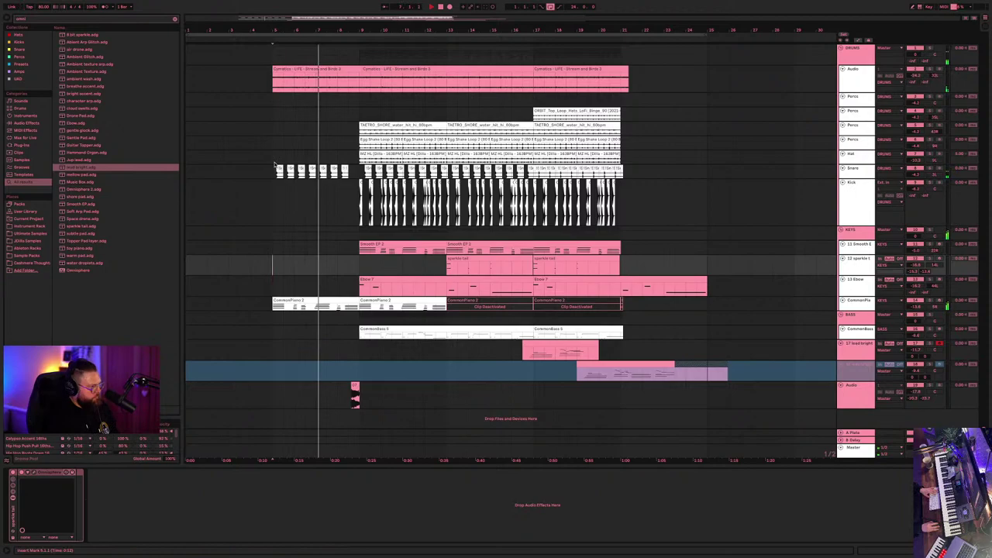
- Automate a lower snare track volume for the intro hits starting at bar 5, and play that section
drag(274, 164, 352, 178)
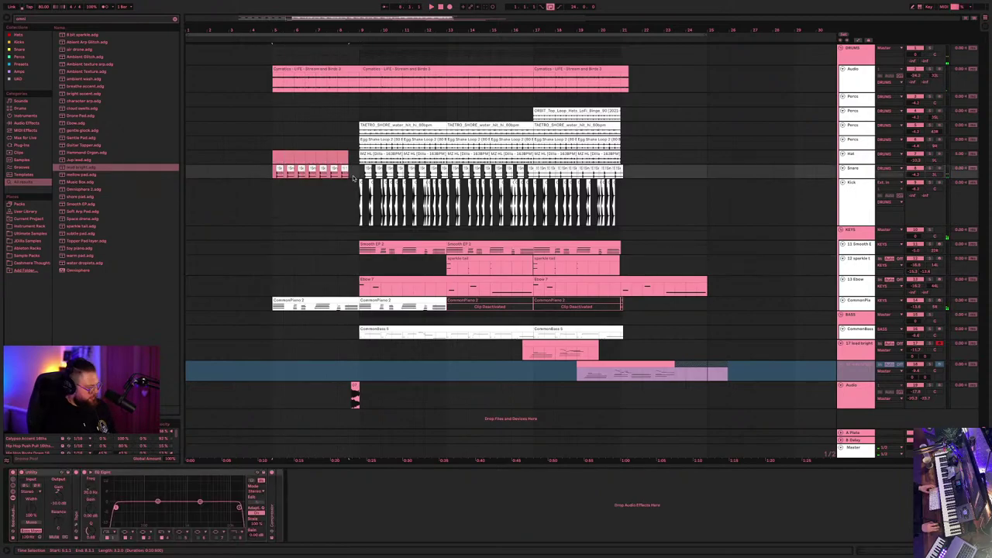
key(a)
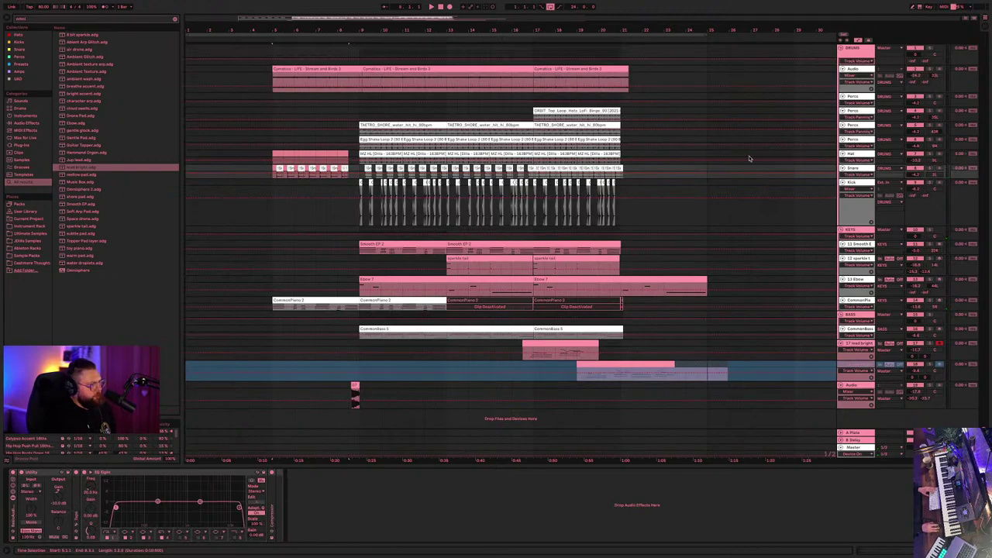
click(272, 160)
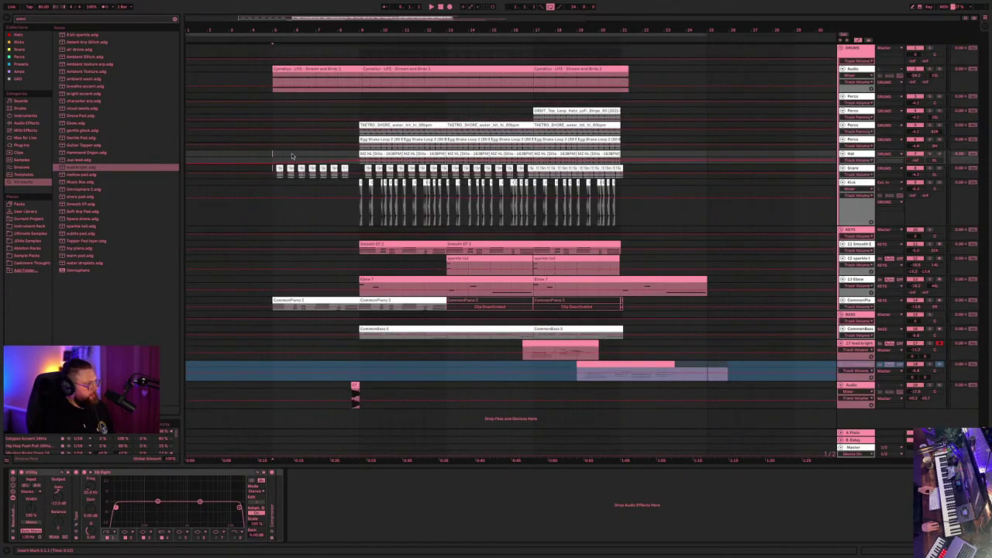
key(space)
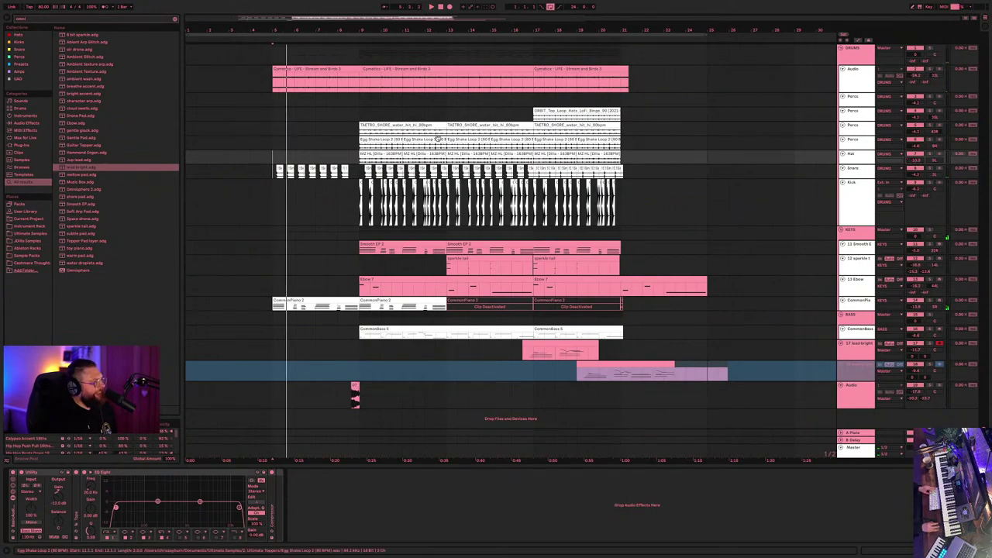
key(a)
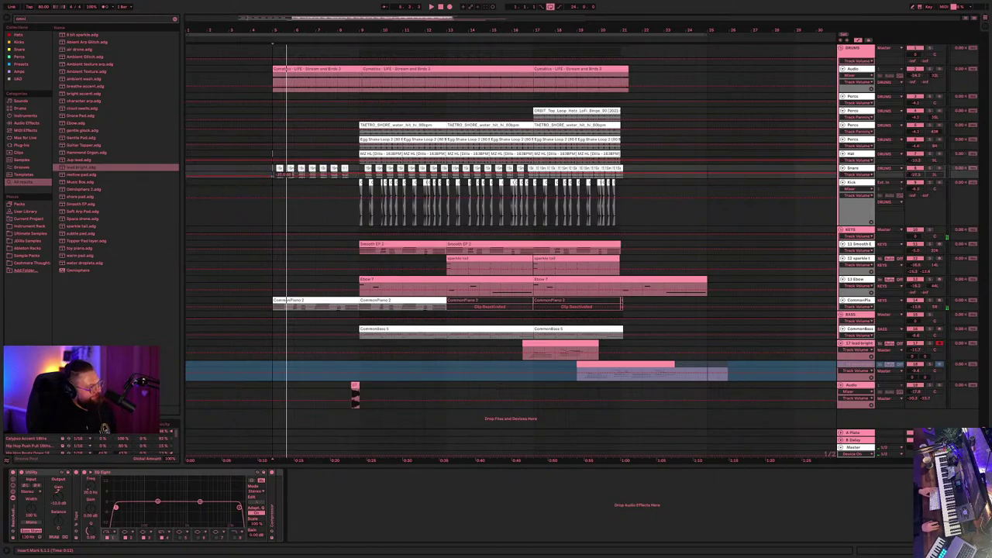
key(space)
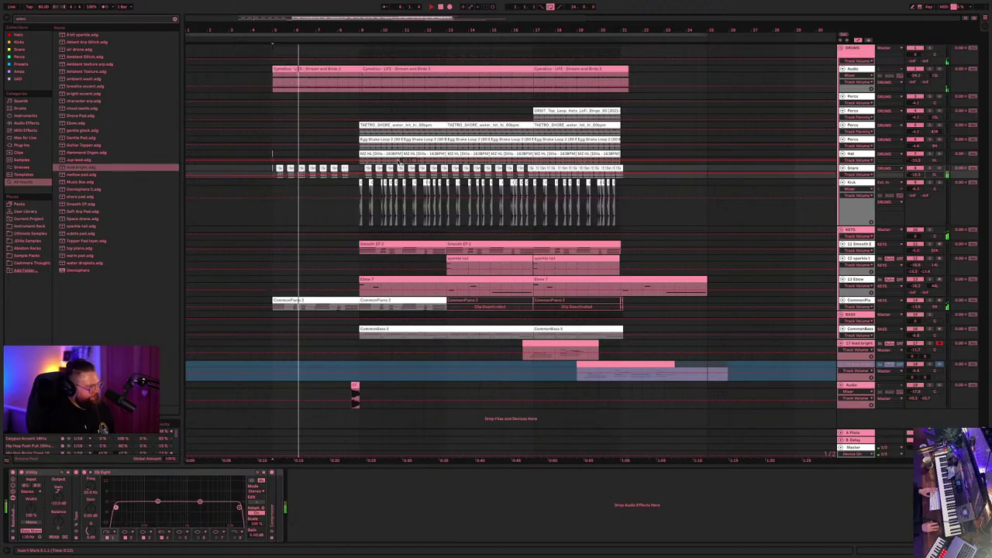
- Raise the sparkle tail track's volume and set the Ebow track's volume to -7.0 dB during playback
click(415, 248)
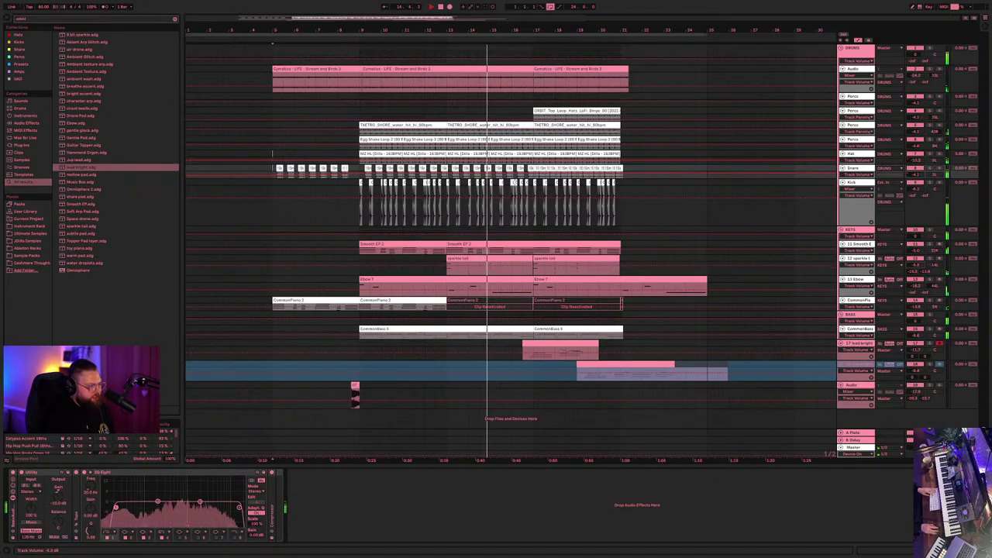
click(911, 267)
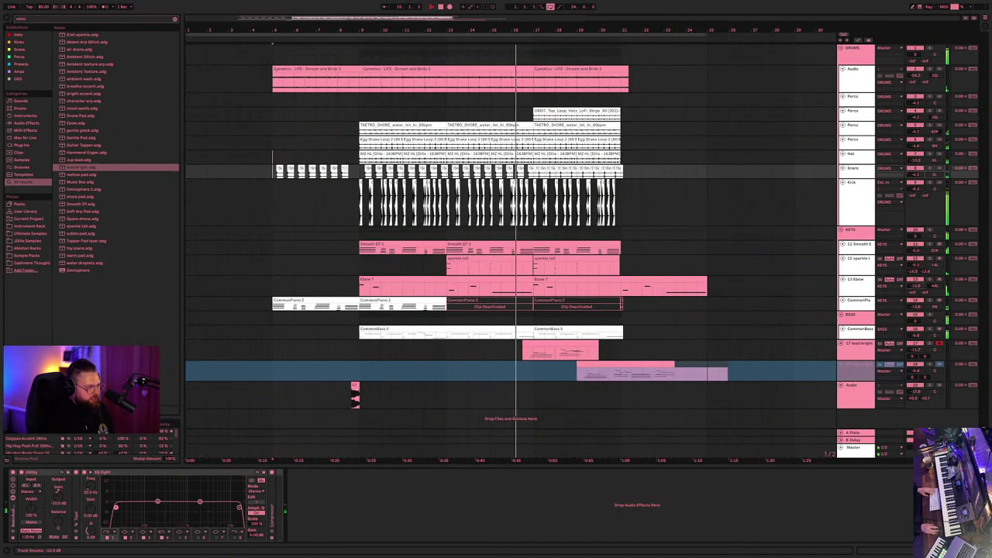
scroll(916, 287, up, 6)
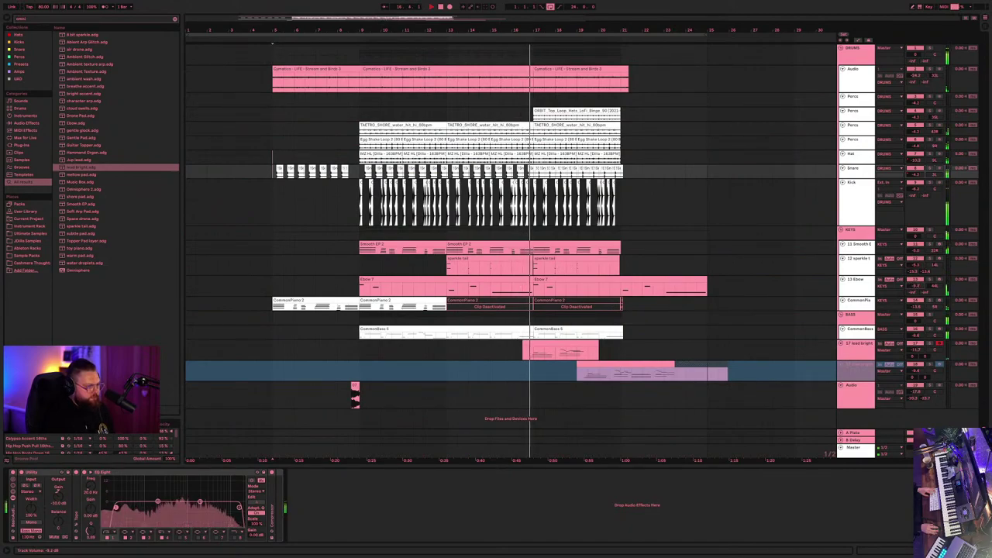
scroll(915, 287, down, 1)
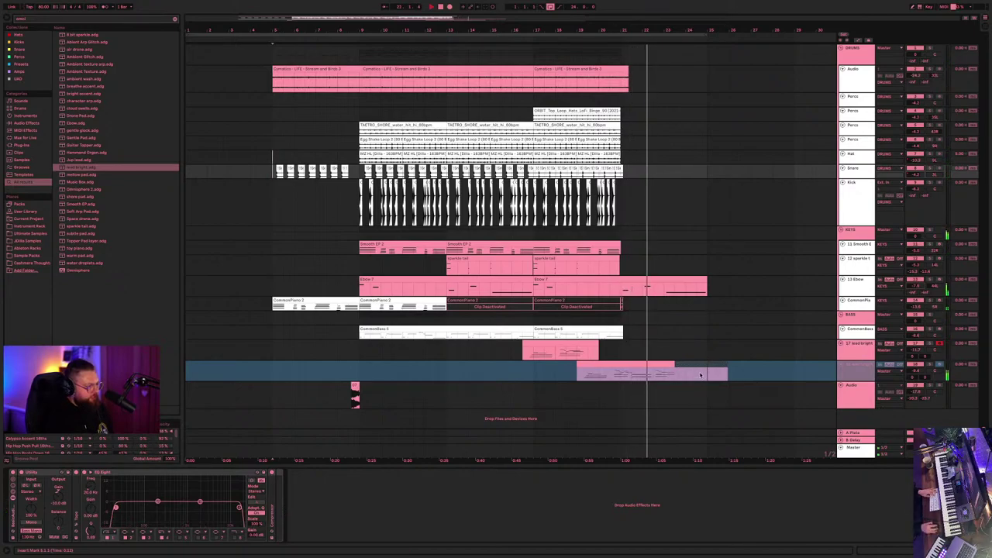
- Trim the end of the original lead bright clip so that it finishes in bar 19
click(655, 366)
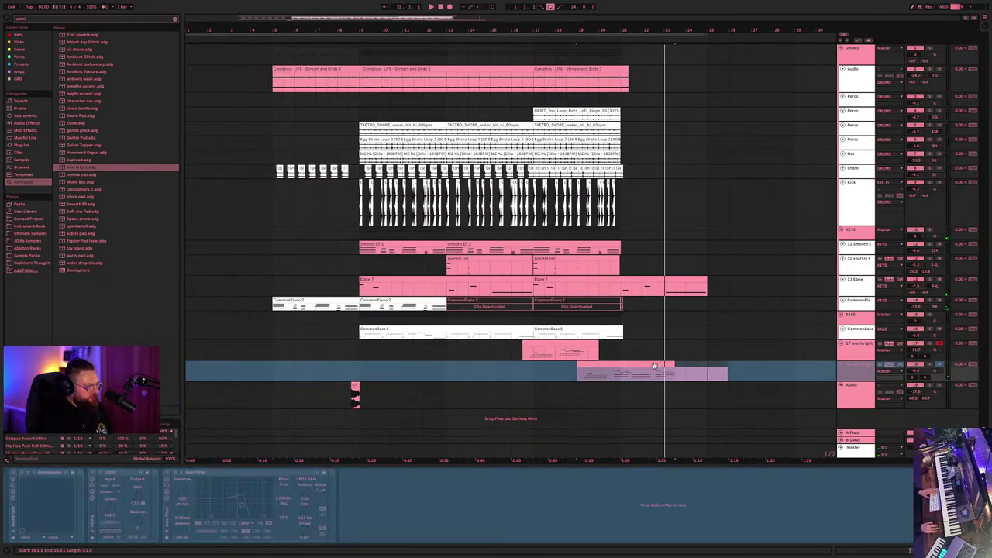
click(594, 341)
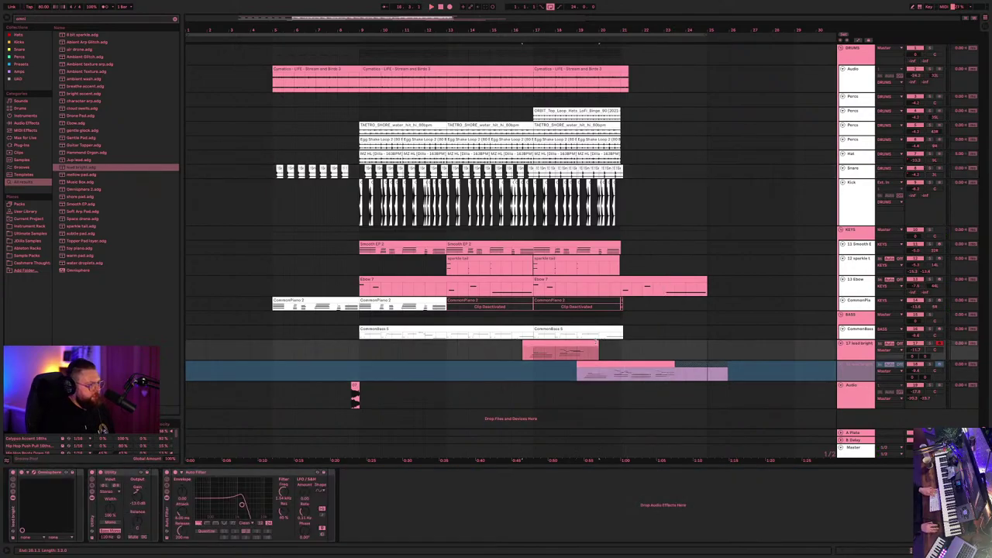
drag(690, 343, 634, 344)
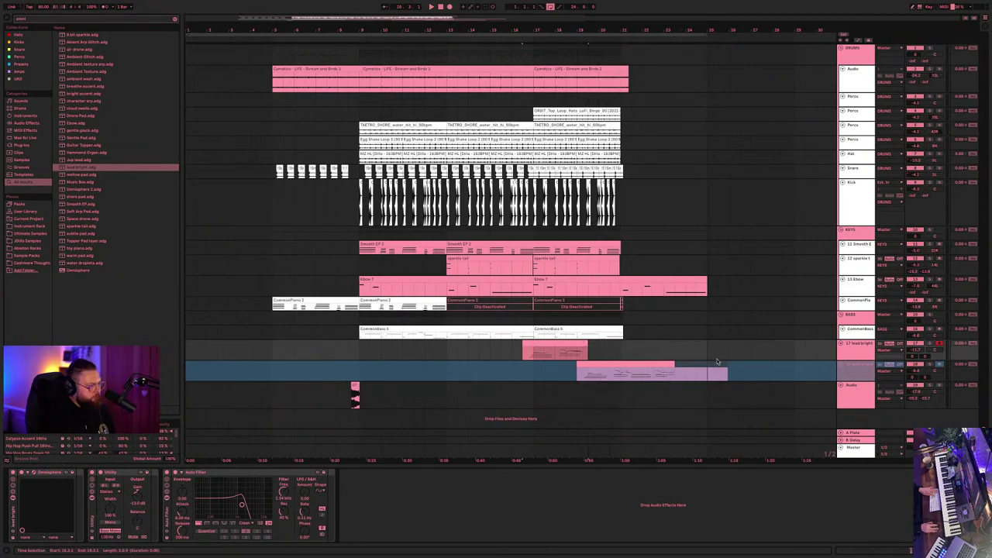
drag(654, 366, 648, 364)
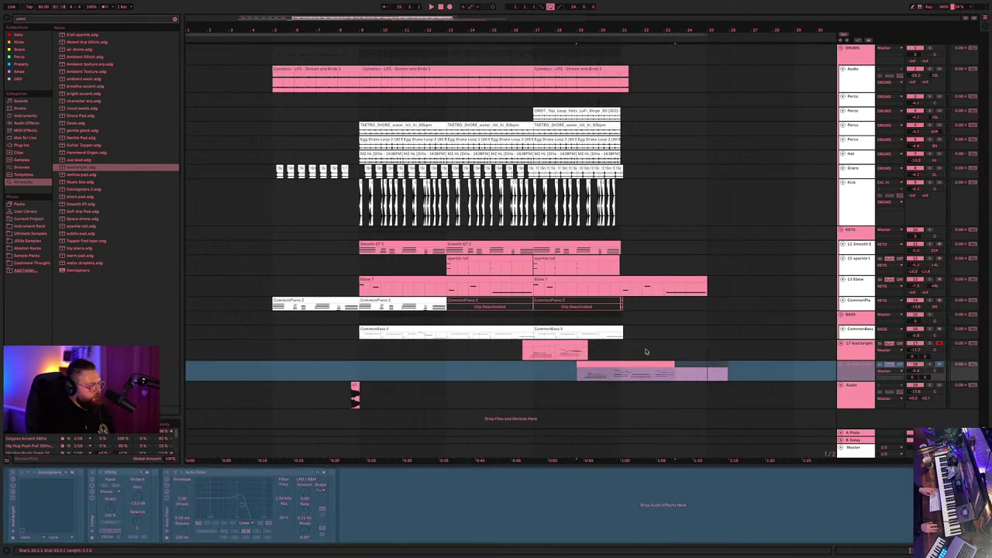
- Play both leads from bar 16, turn their tracks down, and pan the original left and the duplicate right
click(551, 341)
key(space)
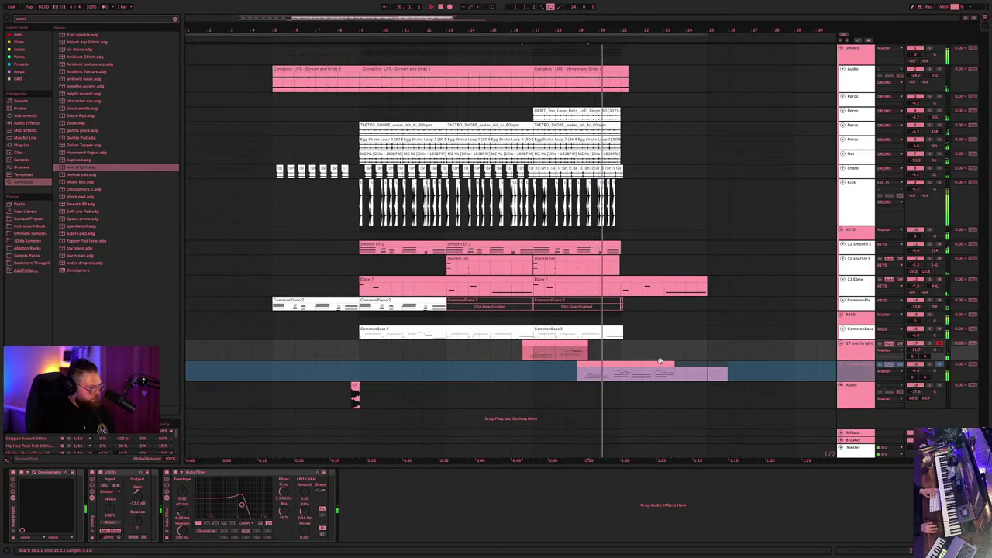
click(932, 368)
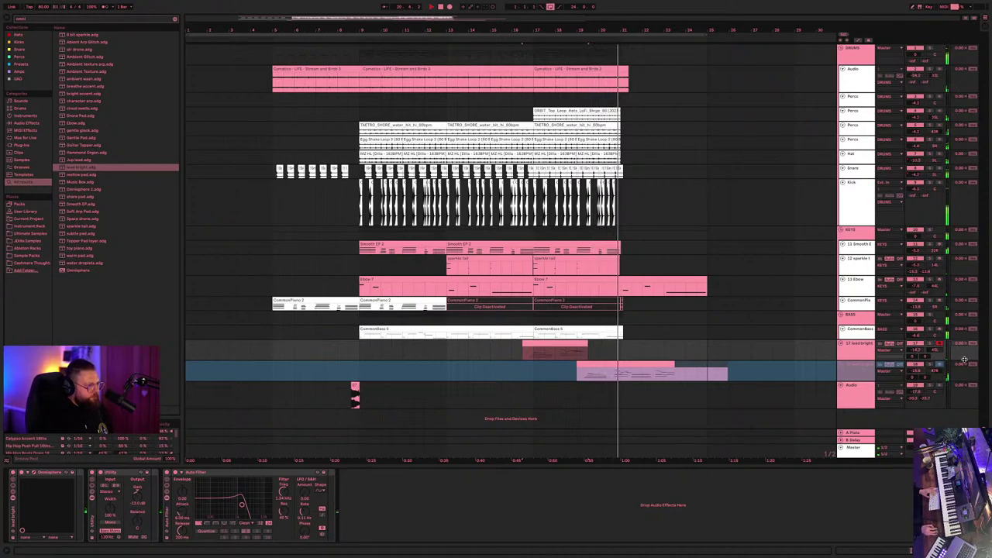
- Duplicate the last Stream and Birds, ORBIT top loop, TAETRO shore and Egg Shake clips to extend them past bar 21
click(618, 73)
key(space)
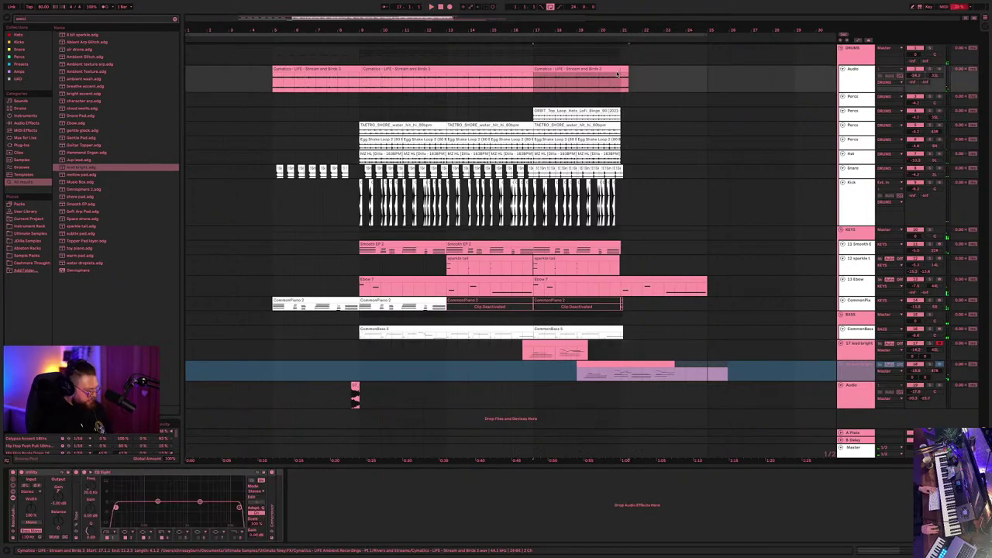
key(ctrl+d)
click(605, 118)
key(ctrl+d)
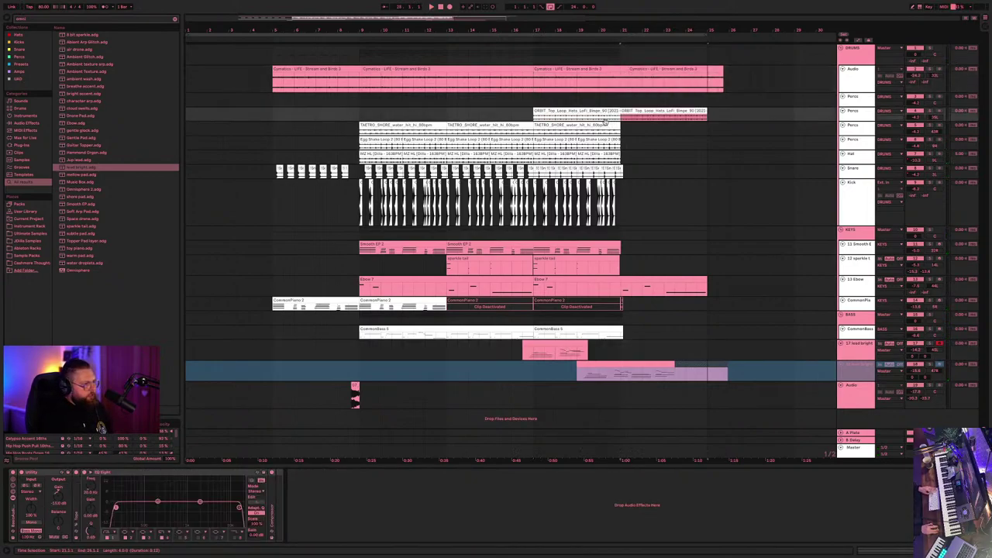
key(Down)
click(598, 141)
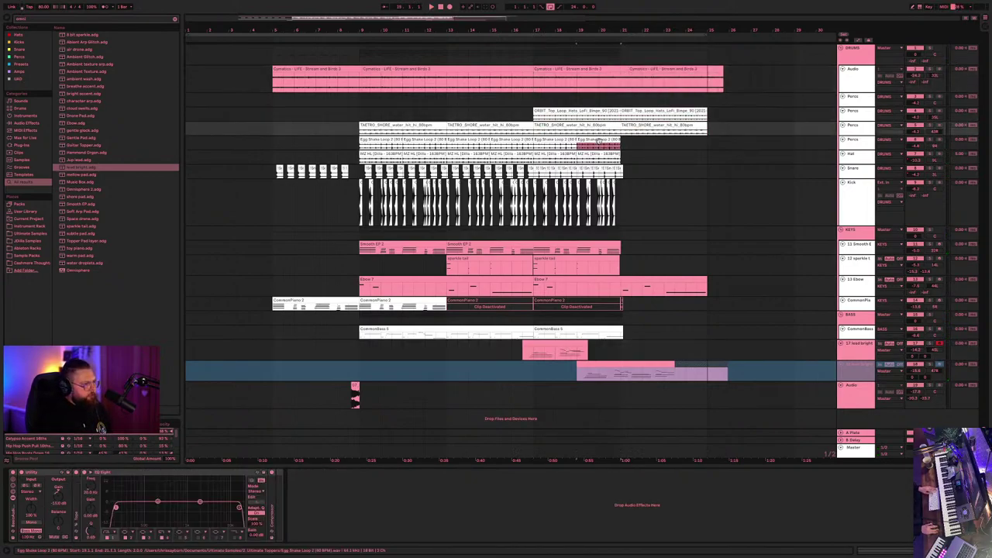
key(ctrl+d)
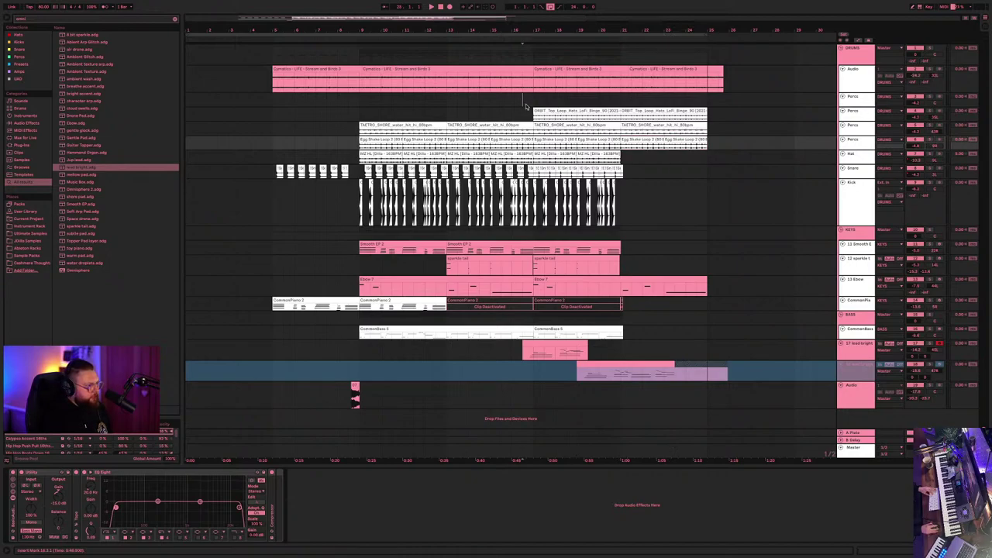
- Cut a one-sixteenth gap from 16.4.4 to 17.1.1 across the drum and keys tracks, and play the transition
drag(524, 105, 545, 210)
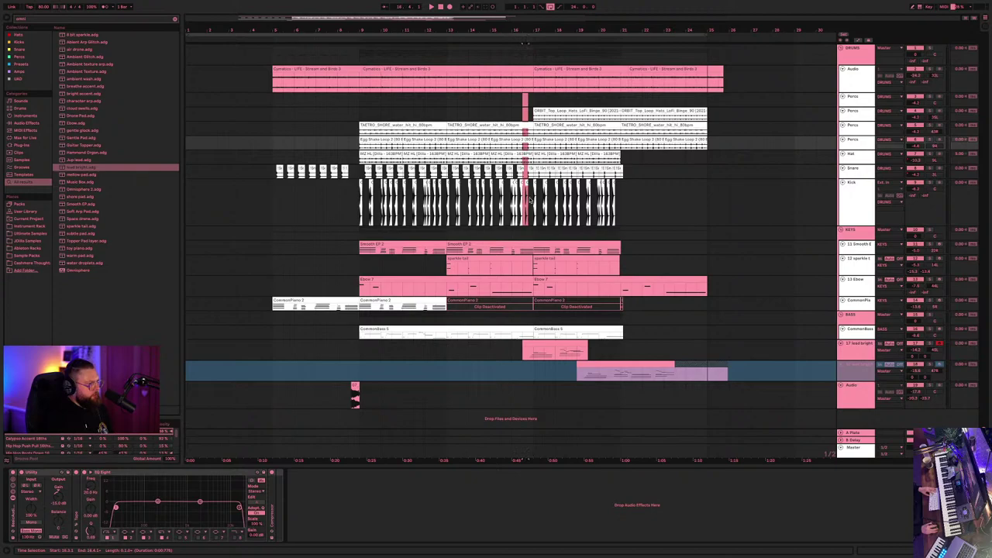
click(532, 130)
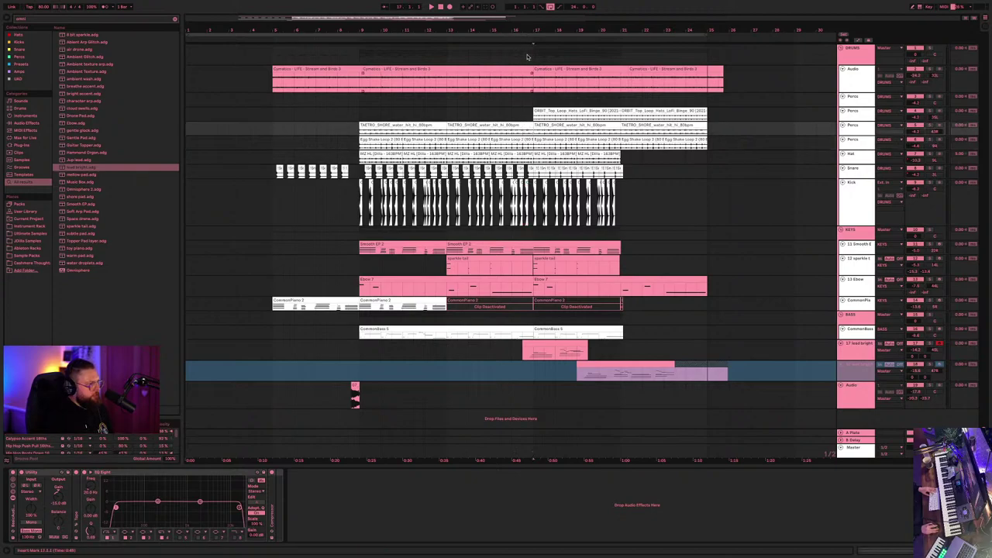
drag(524, 26, 556, 118)
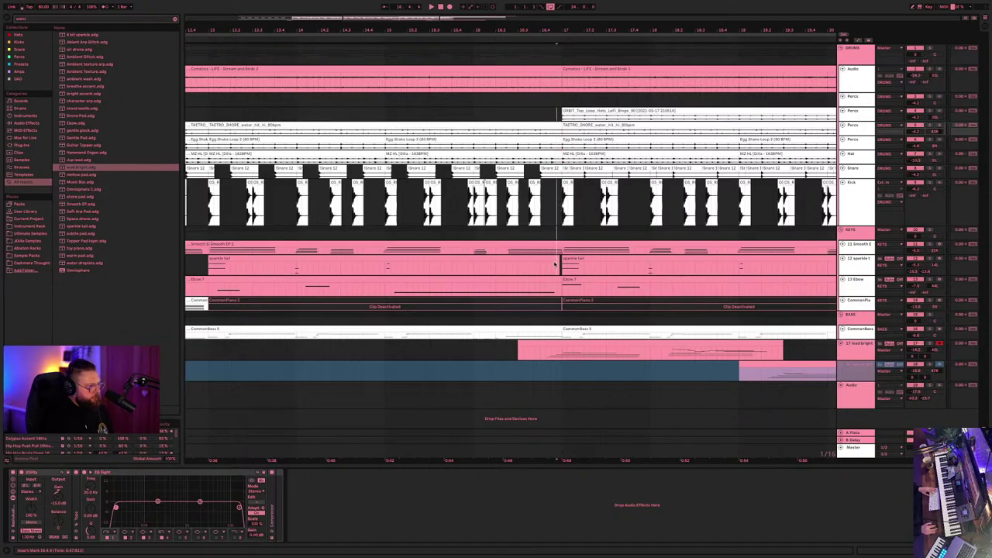
click(560, 295)
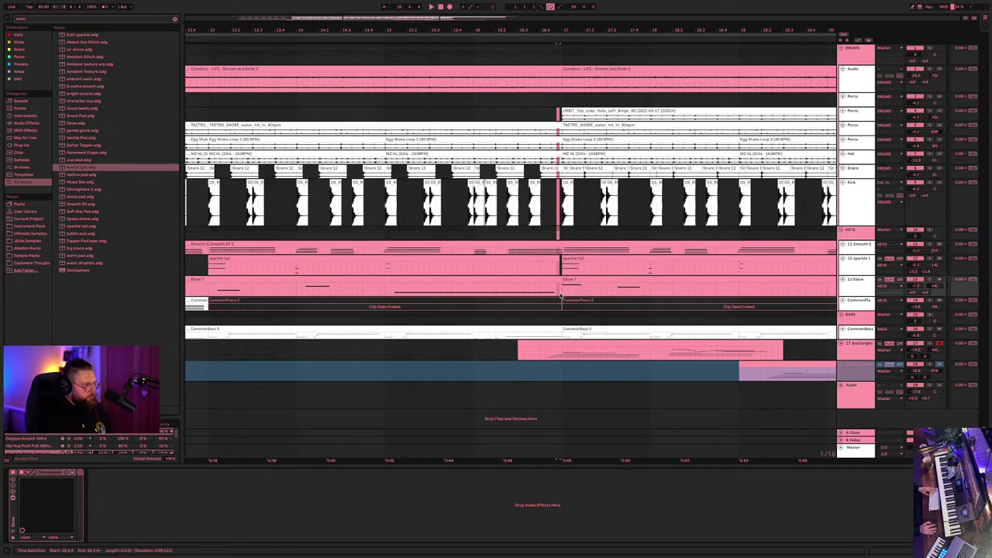
click(554, 113)
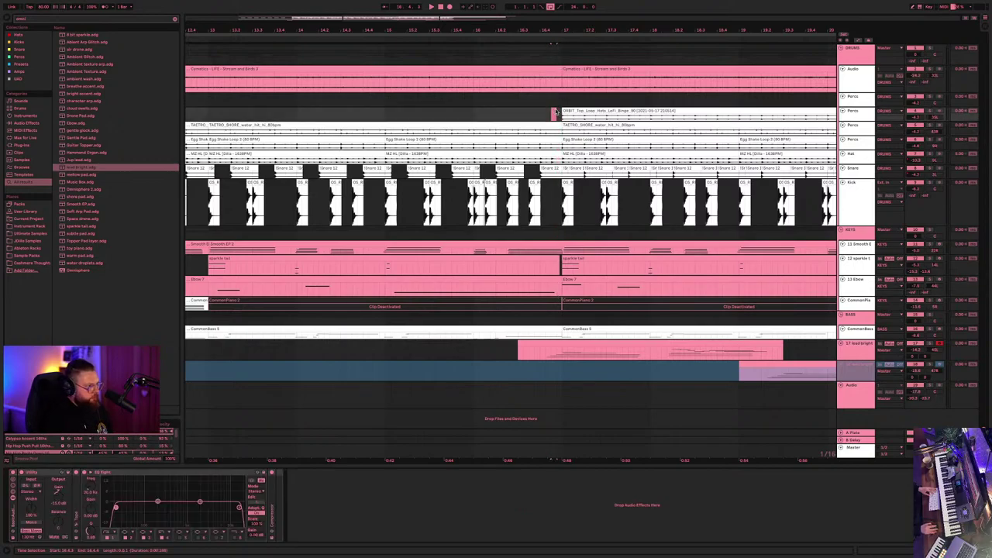
drag(559, 121, 555, 295)
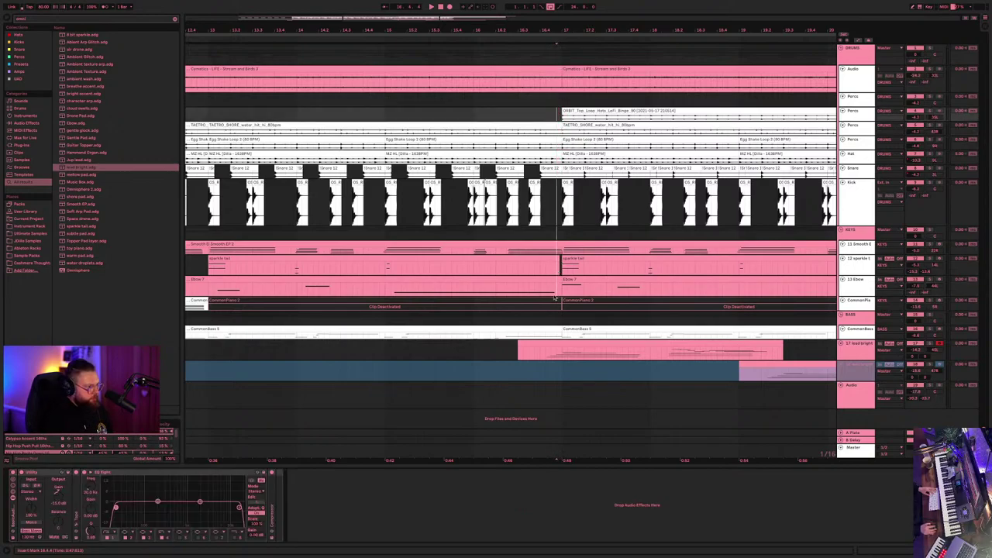
click(564, 274)
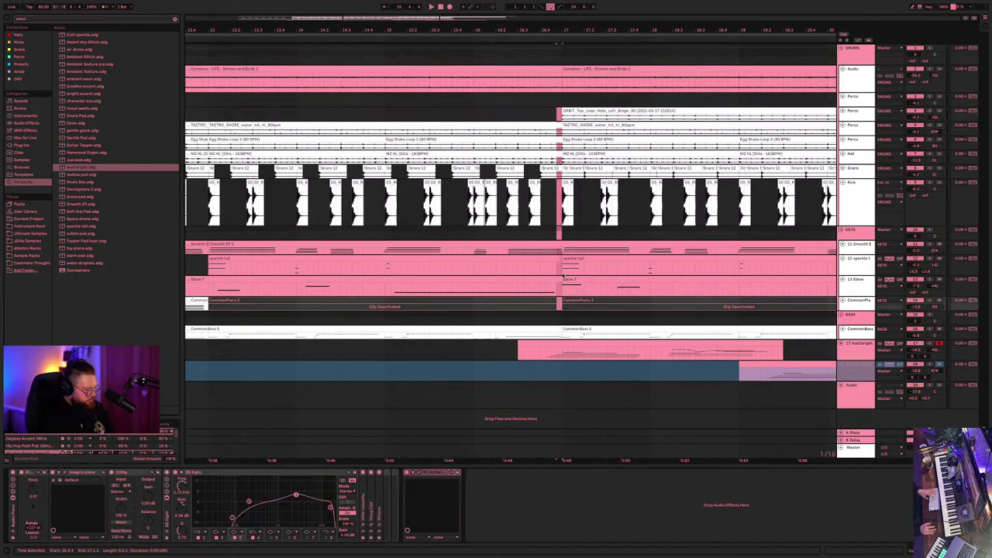
key(space)
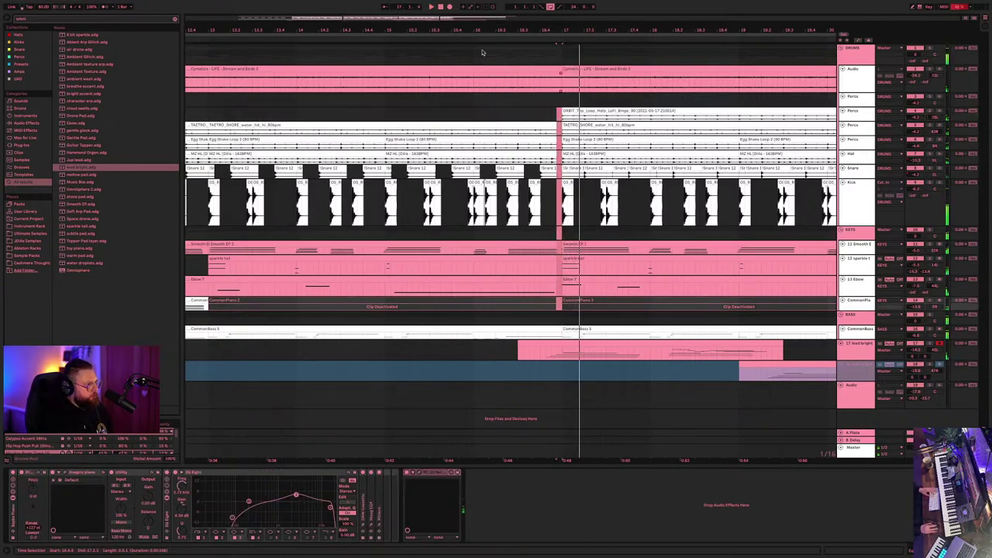
click(477, 39)
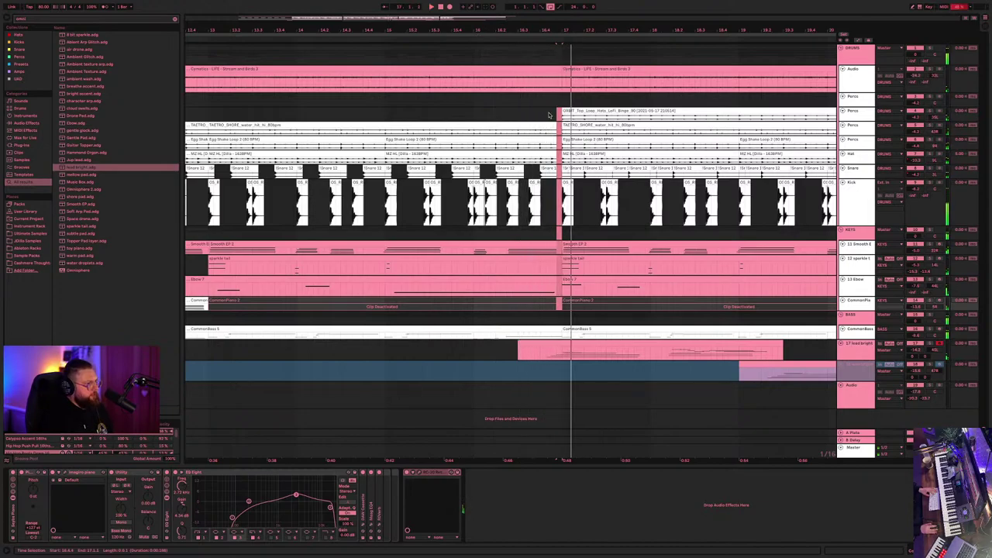
- Clear the full last beat before bar 17 across the drum and keys tracks, and play the transition
drag(539, 112, 564, 253)
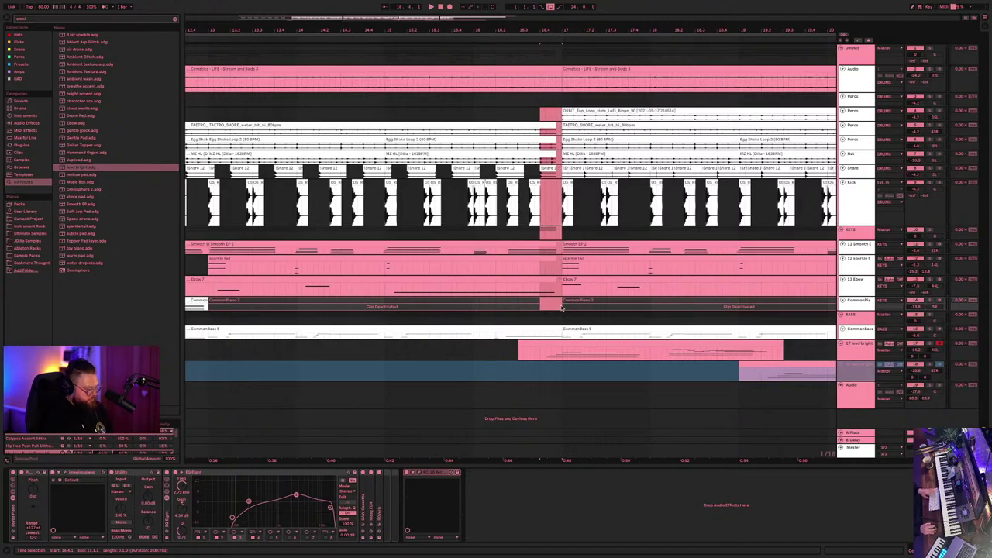
drag(563, 308, 557, 305)
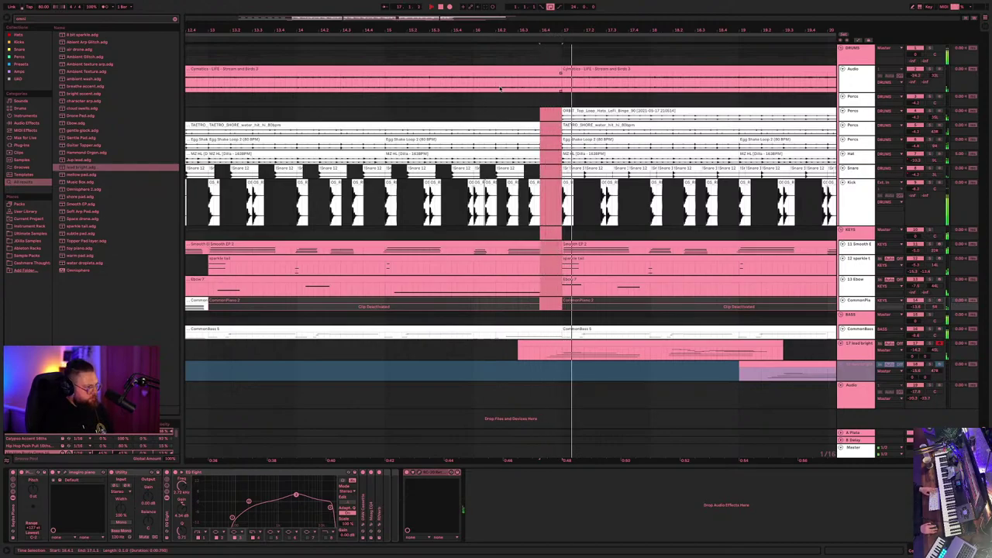
- Deactivate the clips in the last beat before bar 17 across the drum and keys tracks, and play the transition
click(447, 116)
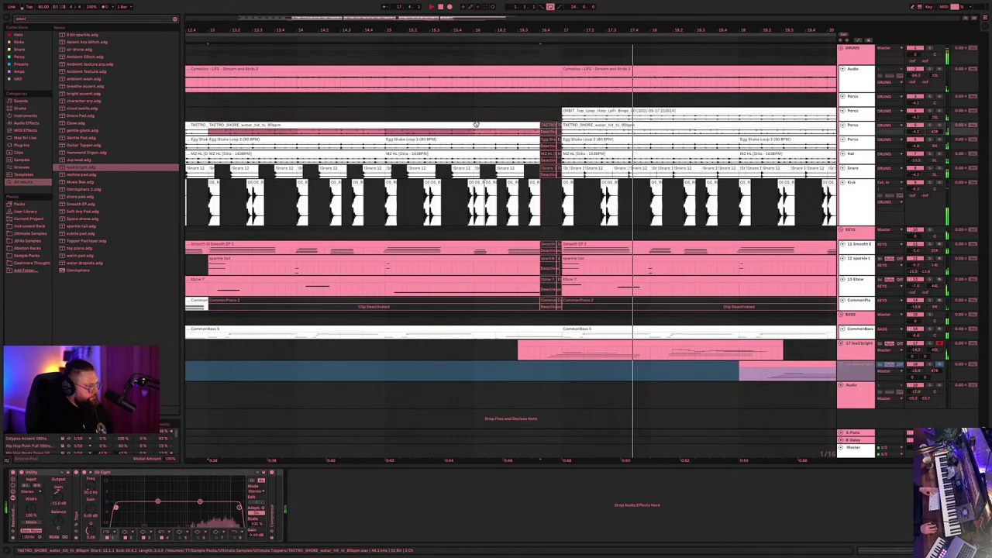
key(space)
key(space)
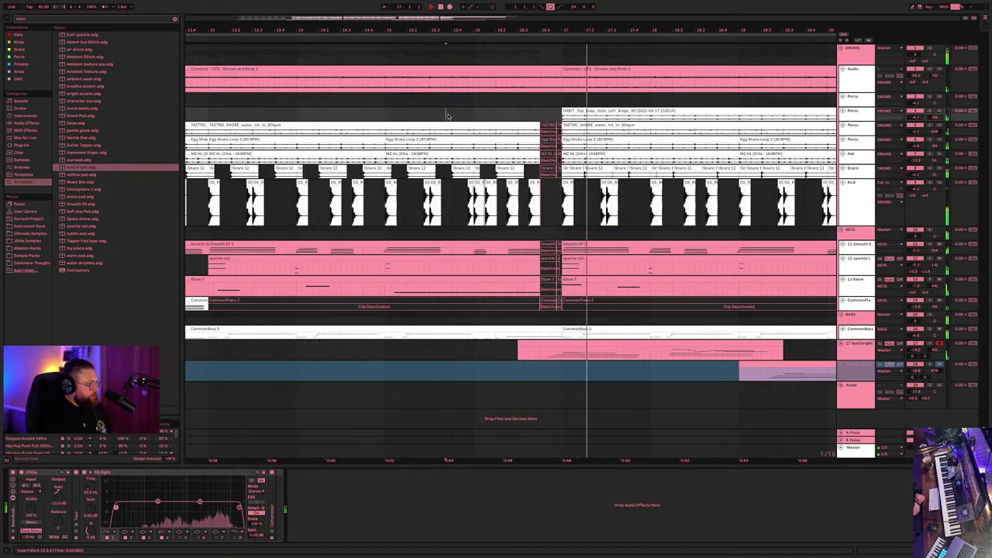
- Clear the range from 5.3.1 to 5.4.1 on the Hat and Snare tracks in the intro
mouse_move(351, 3)
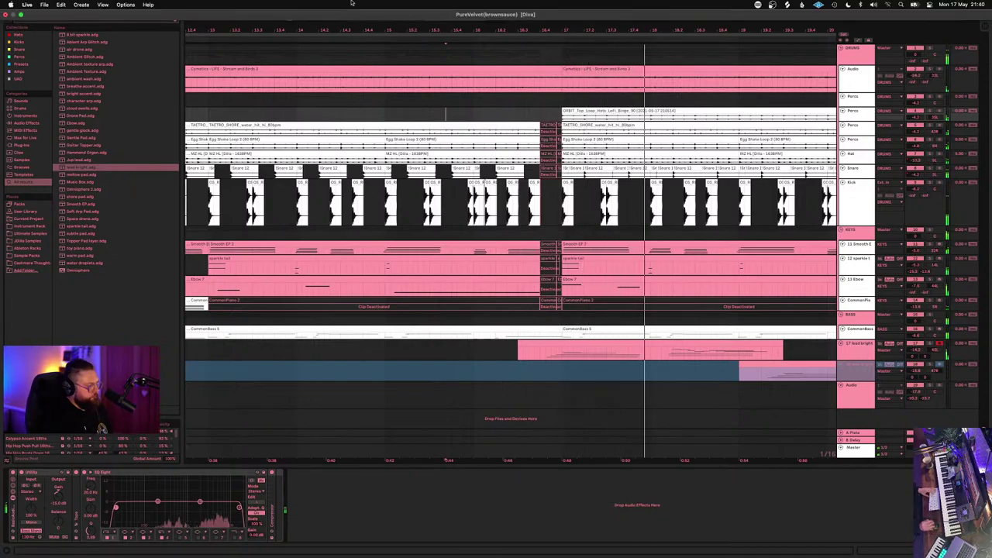
key(minus)
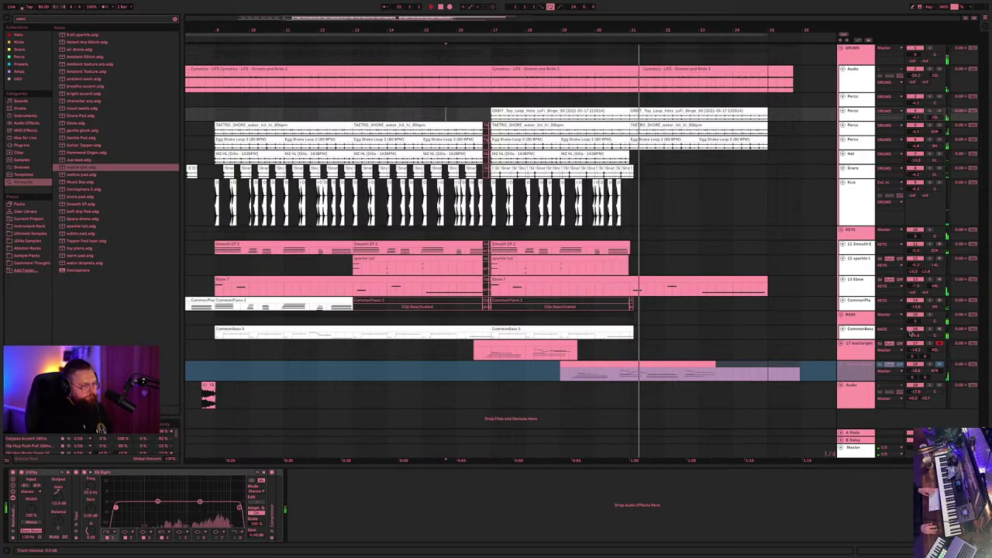
scroll(263, 147, down, 5)
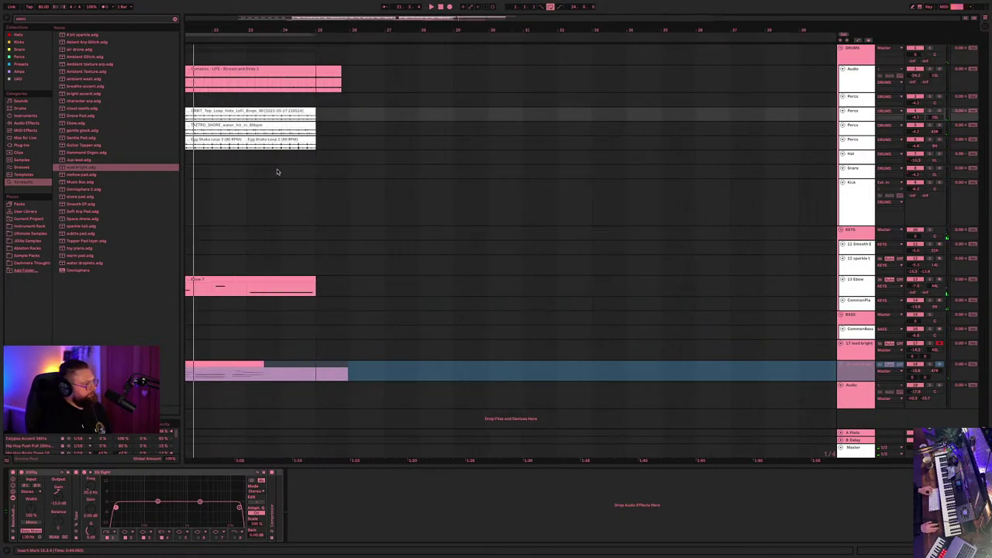
scroll(277, 171, up, 5)
click(332, 169)
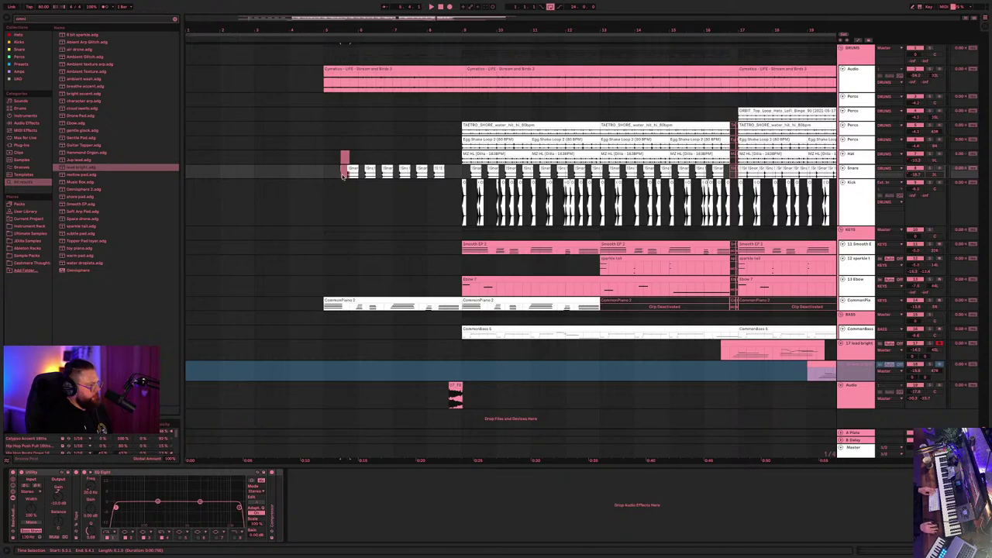
key(Delete)
- Play the intro from 4.4.1 through to bar 9
click(314, 182)
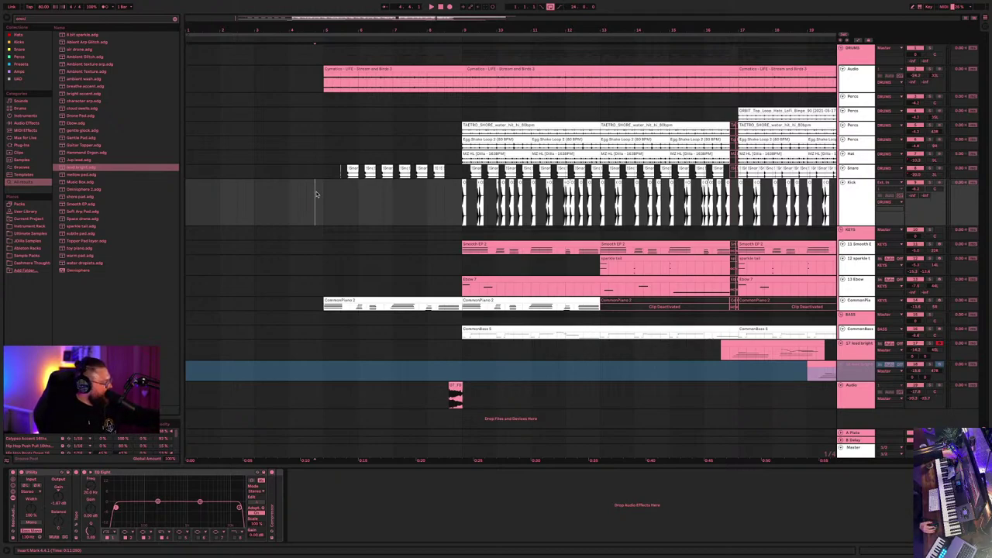
click(324, 126)
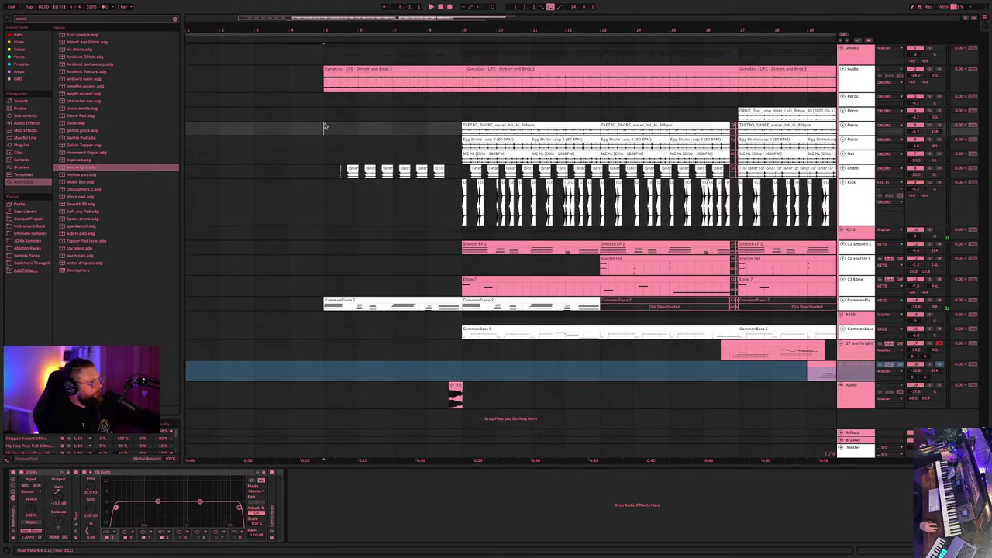
click(321, 90)
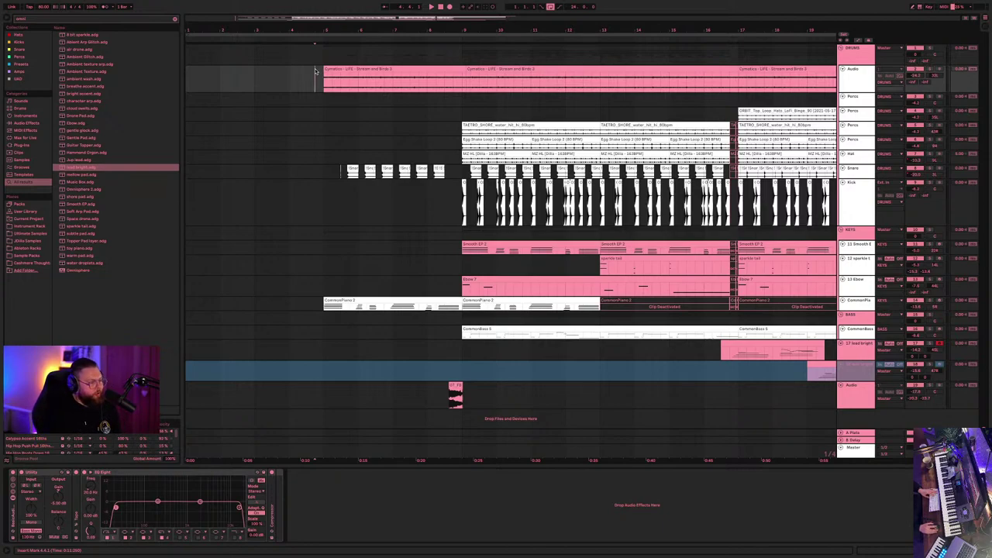
key(space)
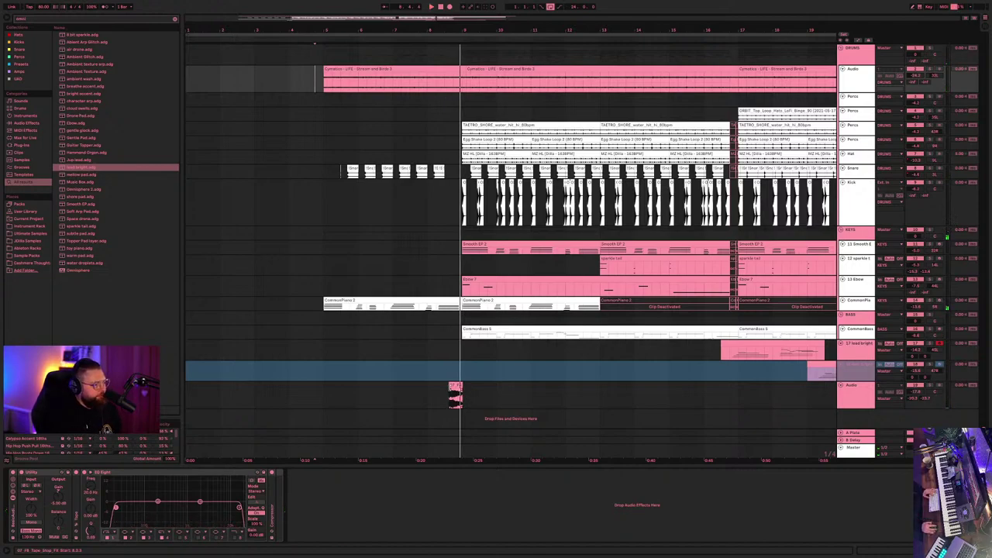
- Try the tape-stop clip before bar 9 starting earlier at 8.3.1, and remove it from the Audio track
click(457, 386)
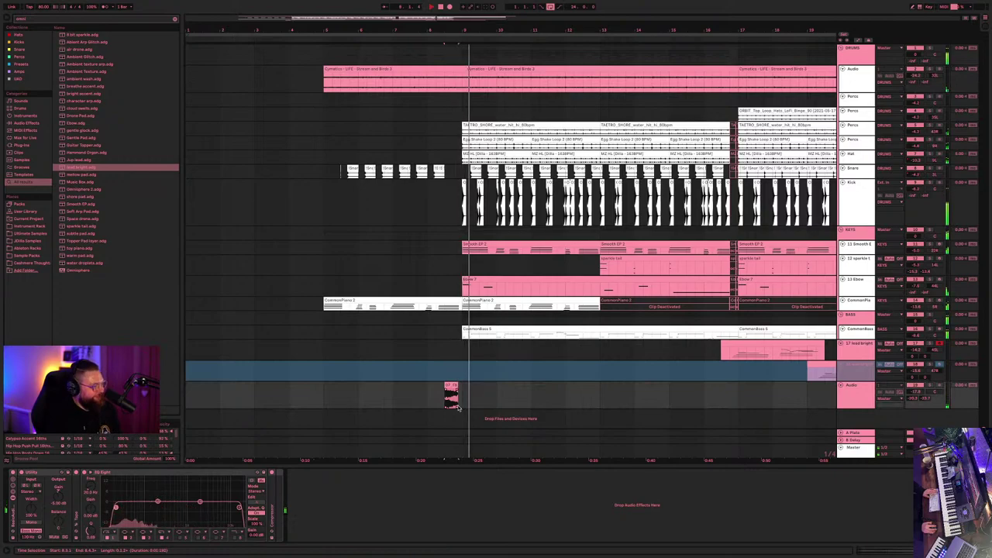
key(shift+Tab)
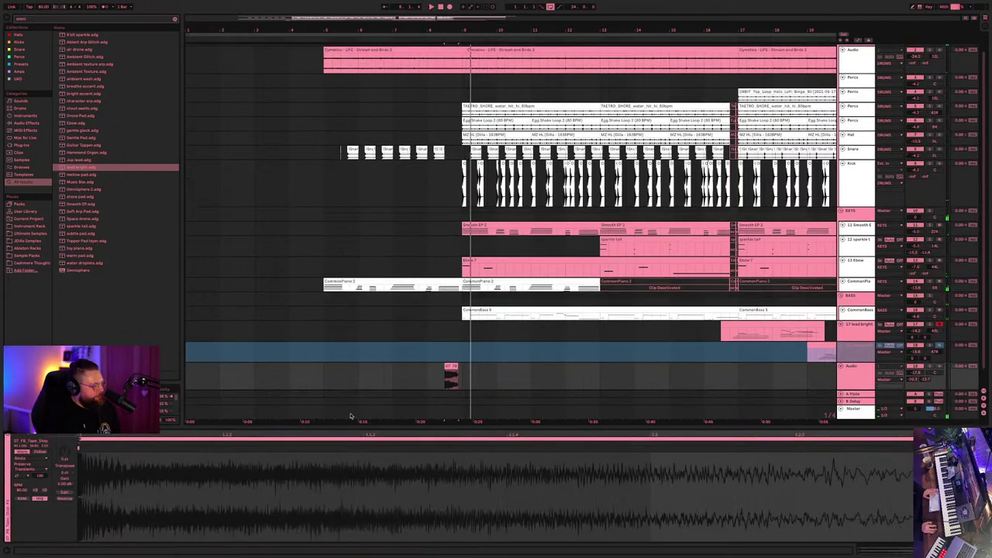
key(ctrl+l)
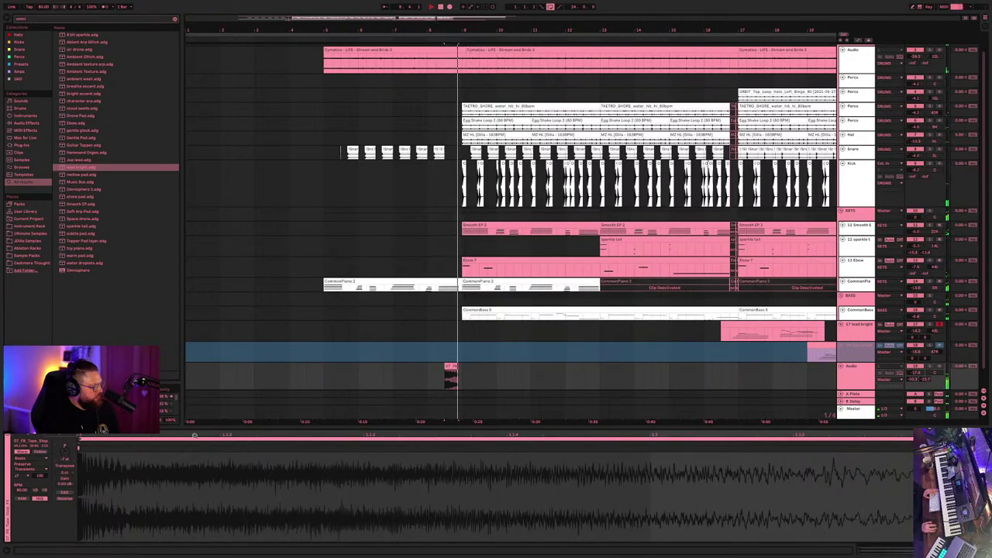
click(453, 365)
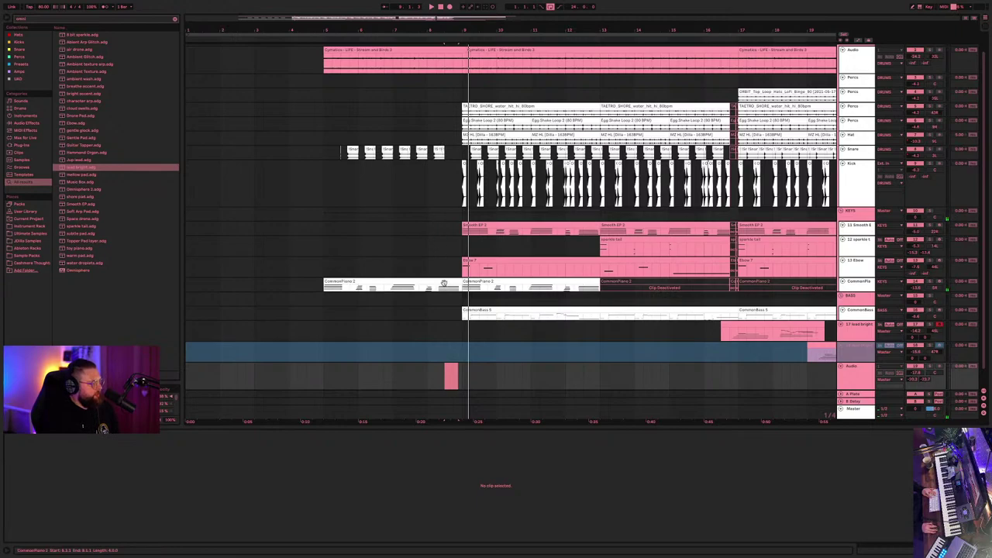
- Play the arrangement from just before bar 5, and deactivate the Ebow part from bar 9 to bar 13
drag(439, 148, 439, 150)
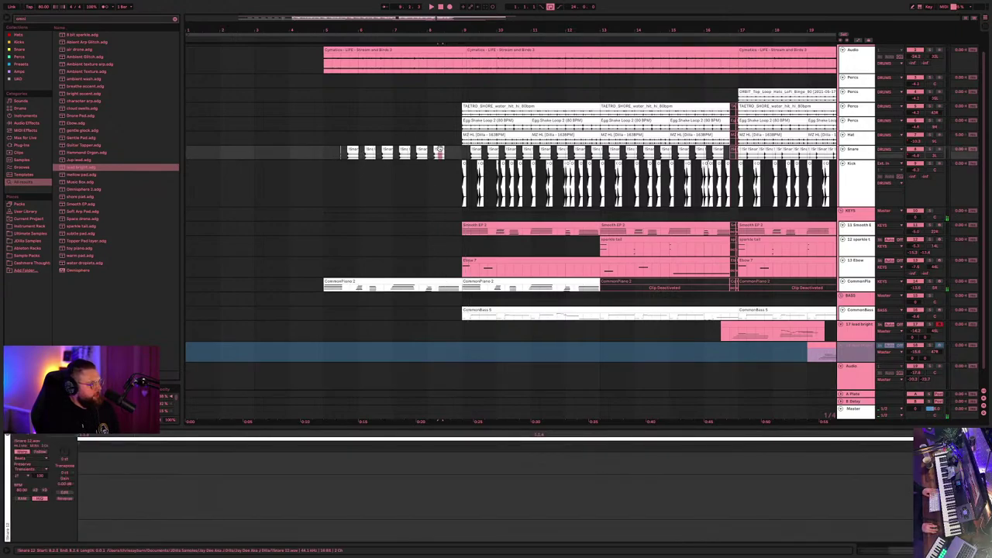
click(323, 152)
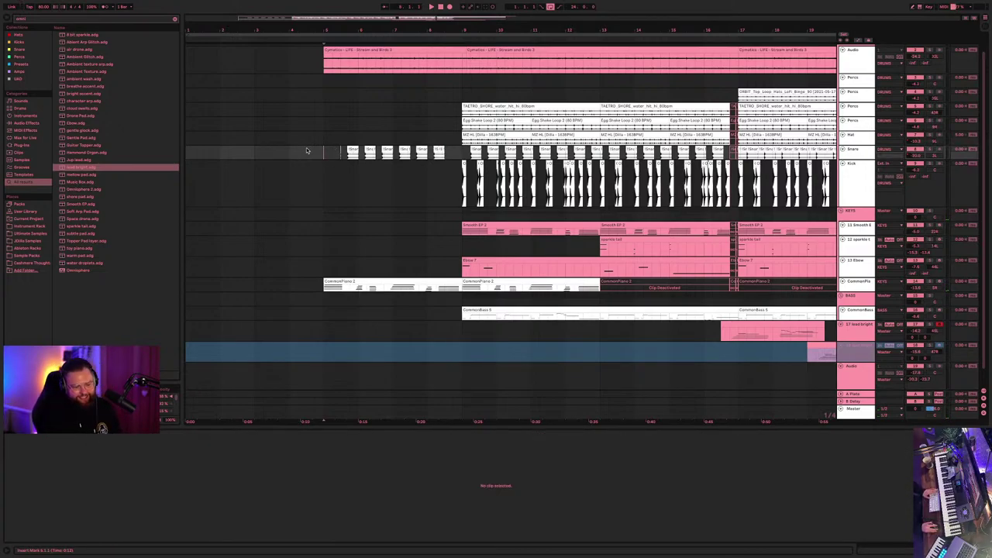
key(space)
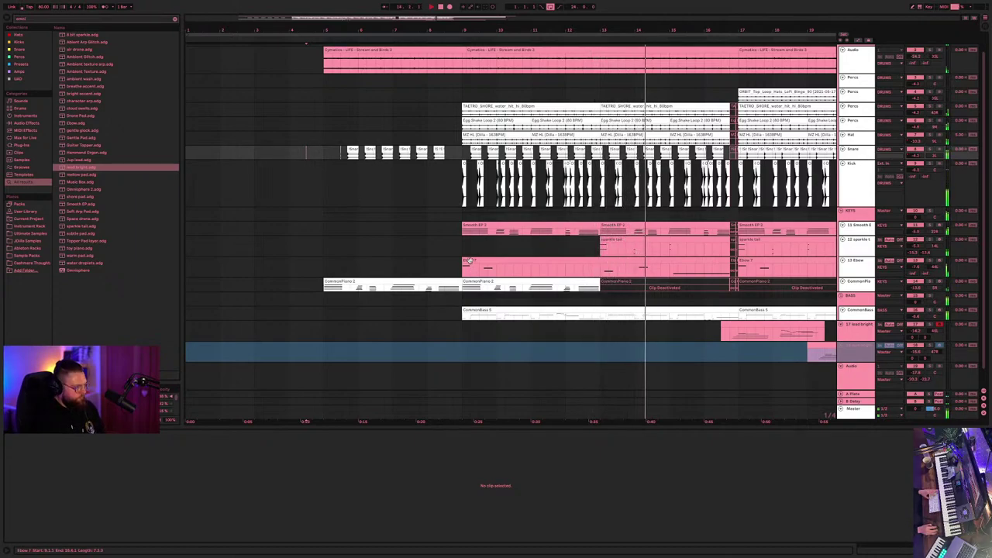
drag(462, 248, 598, 270)
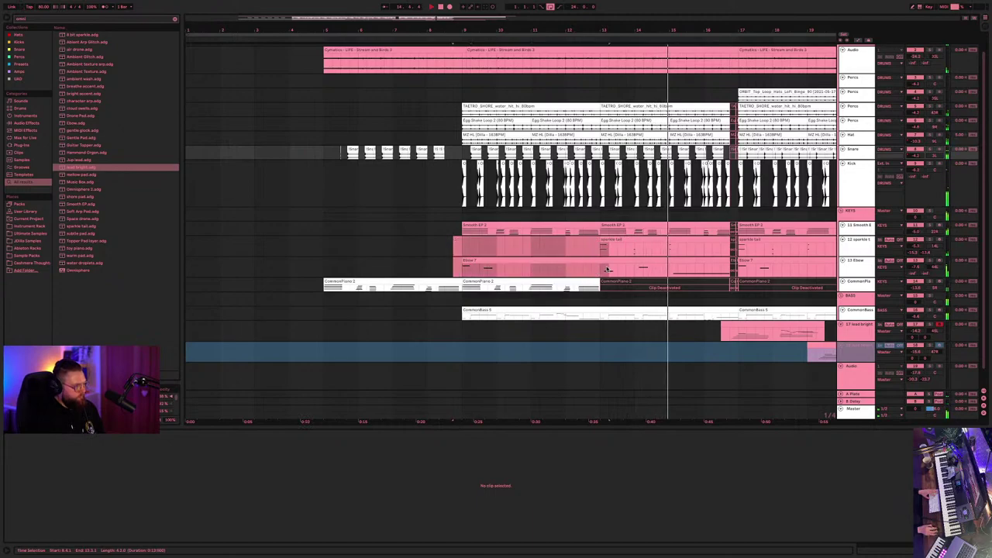
click(601, 271)
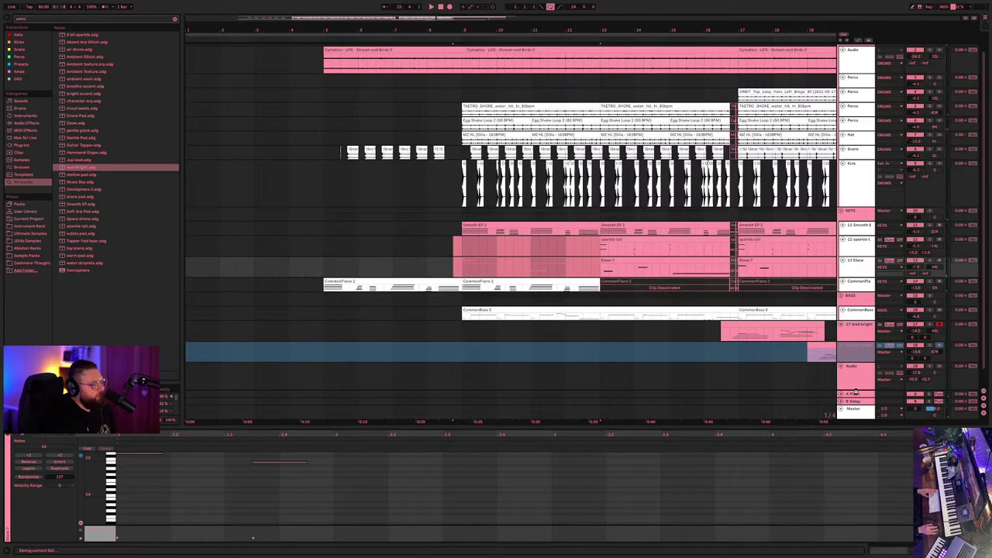
- Unfold the SoundShifter device in the Master track's effect chain and play the arrangement
click(853, 420)
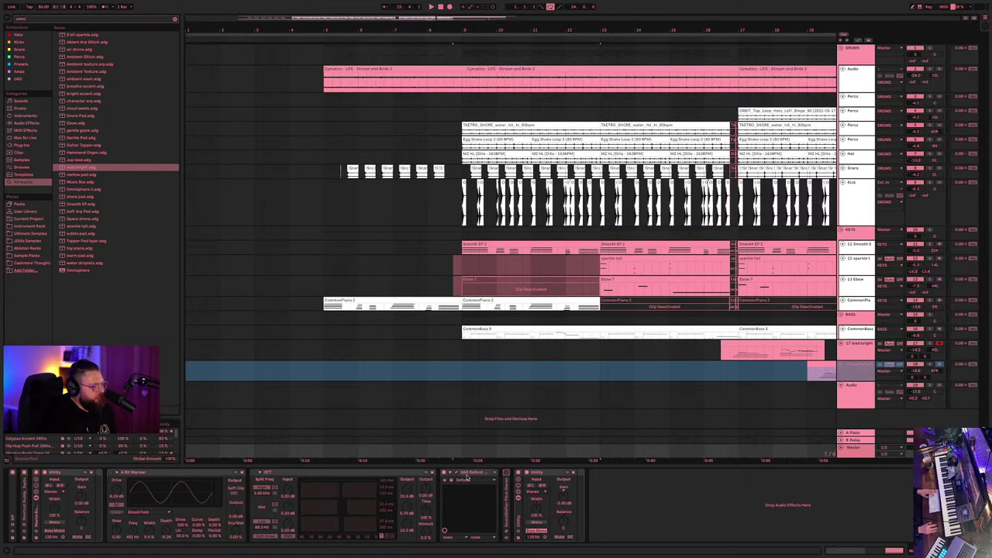
double_click(506, 482)
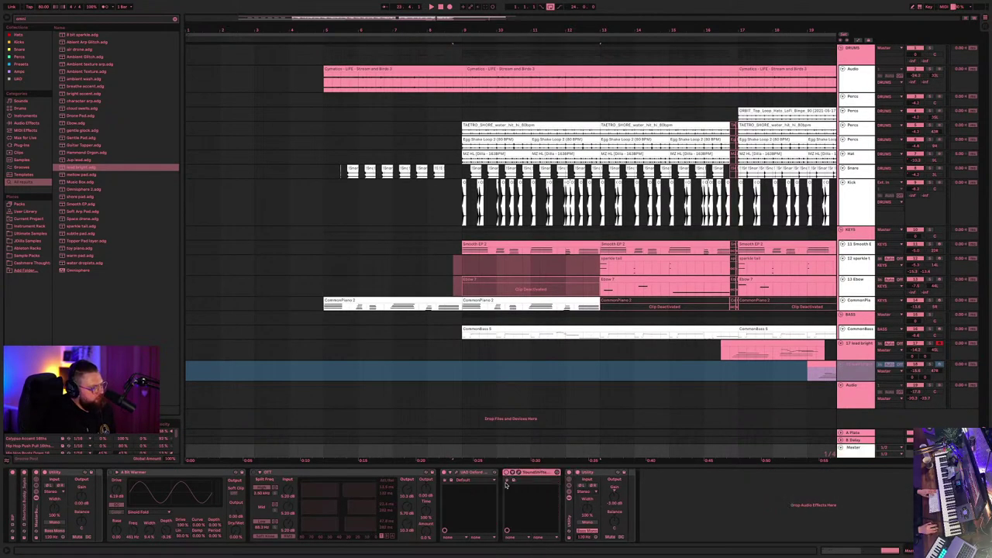
key(space)
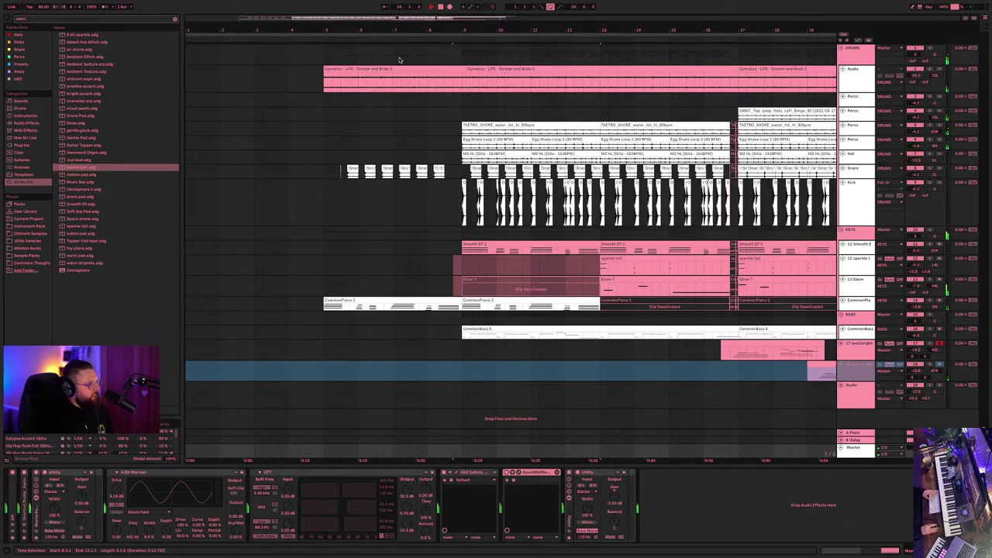
- Play from bar 5 and raise the EQ Eight low-cut frequency on the Stream and Birds track
click(358, 69)
key(space)
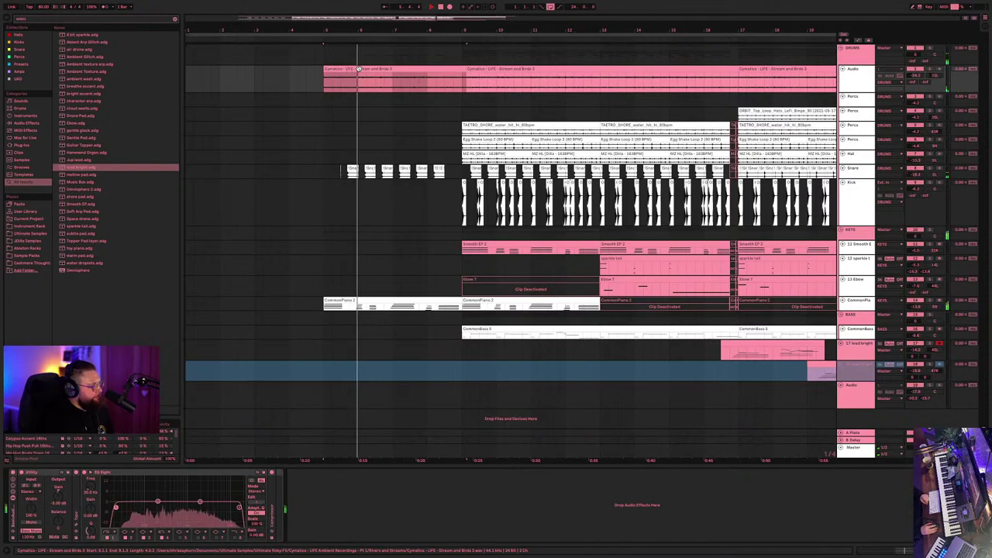
click(869, 71)
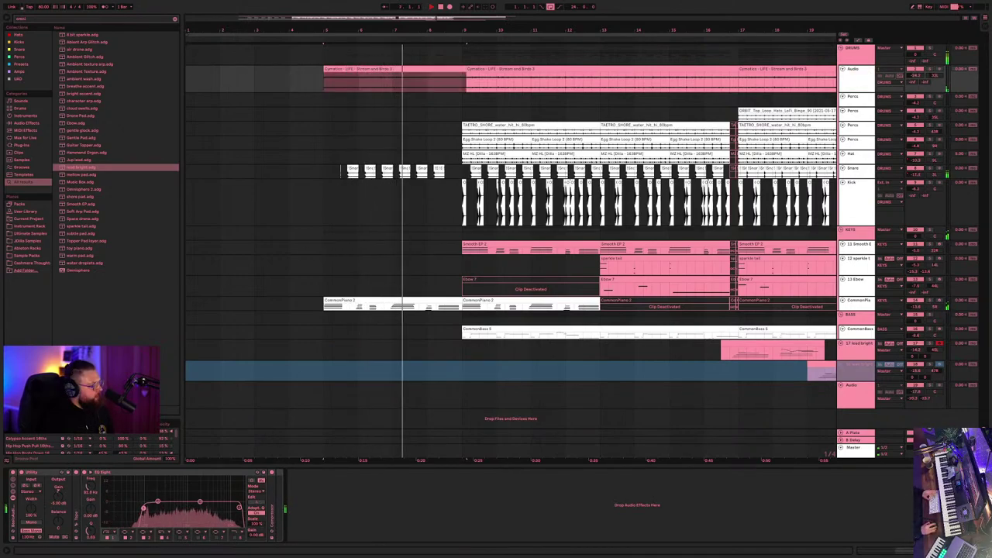
drag(143, 507, 154, 507)
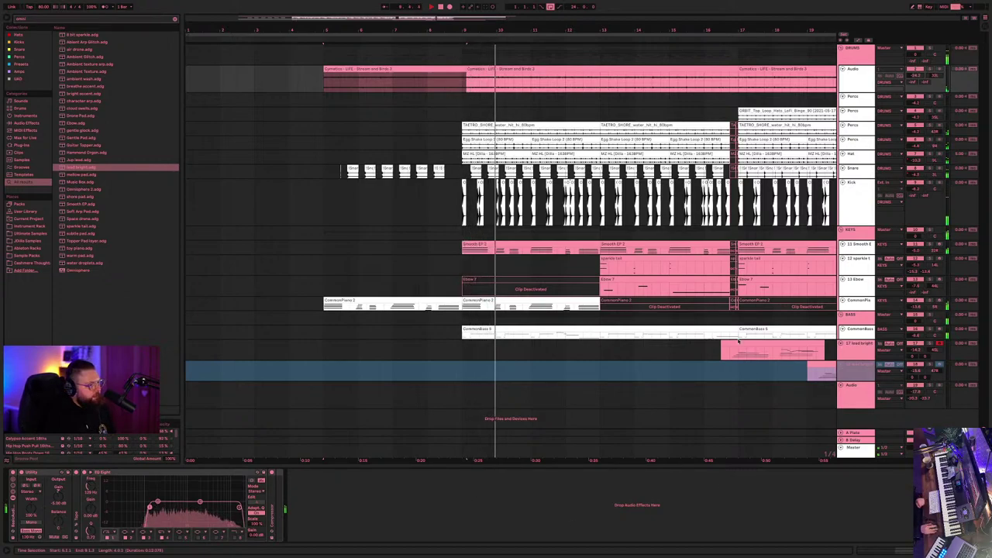
- Add an EQ Eight after the Utility on the Smooth EP track and raise its low-cut frequency
click(402, 246)
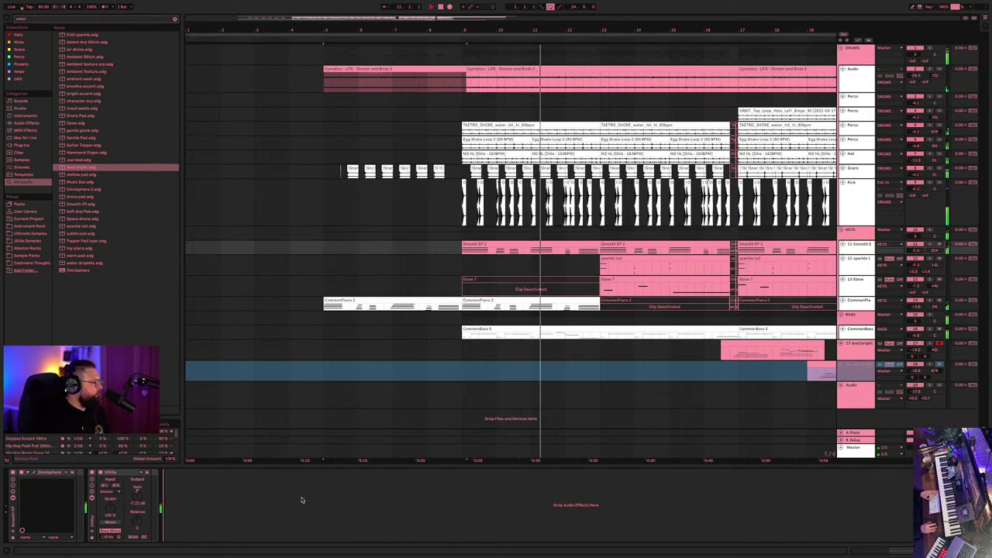
click(267, 491)
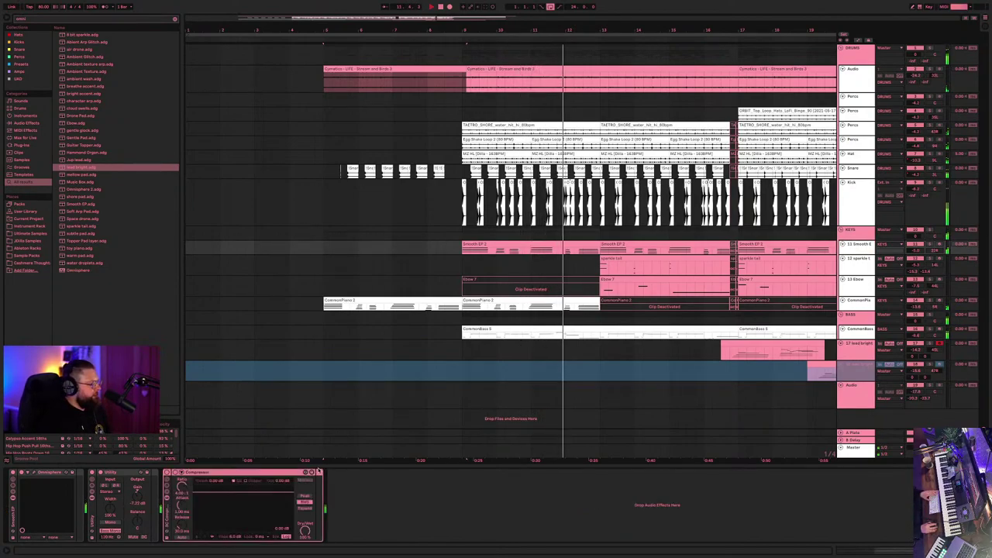
key(Delete)
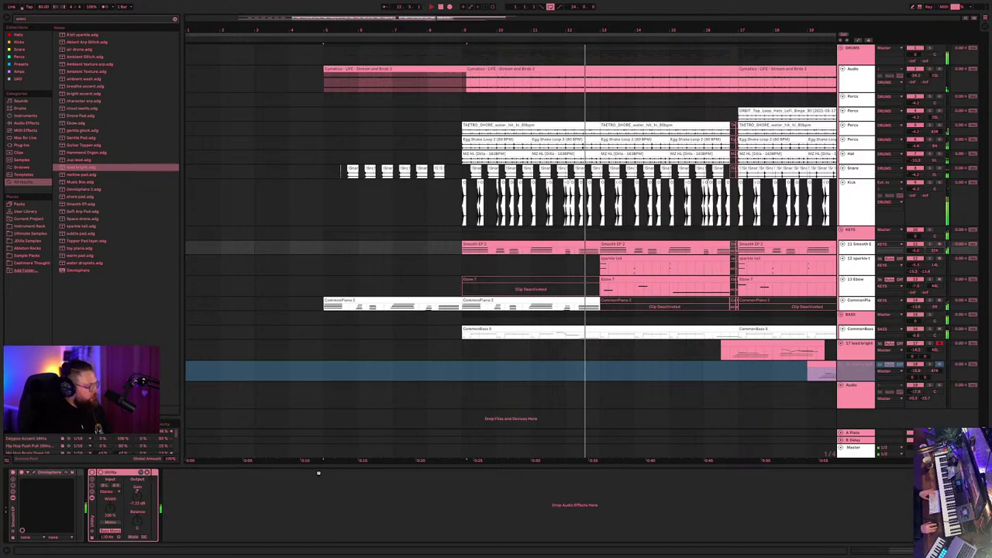
click(259, 490)
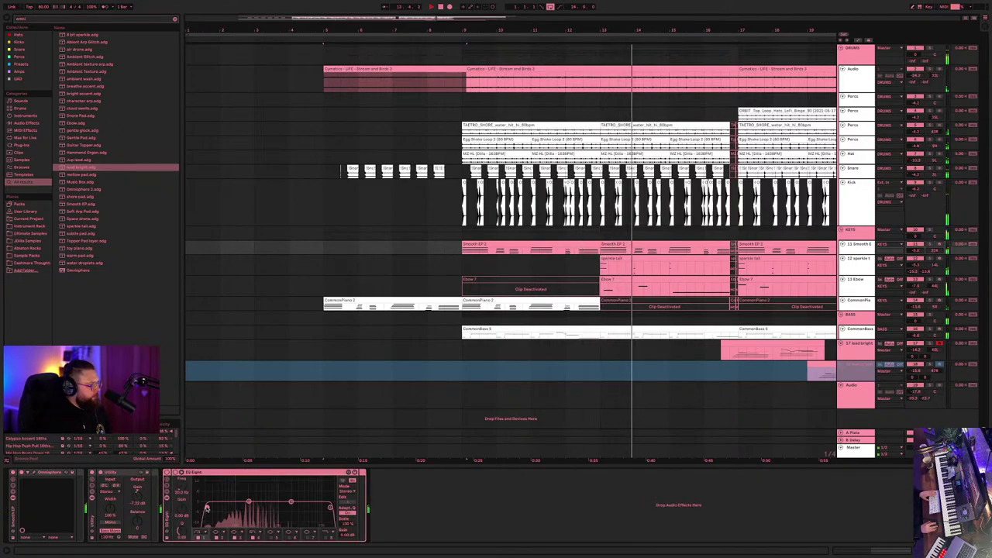
drag(206, 507, 239, 508)
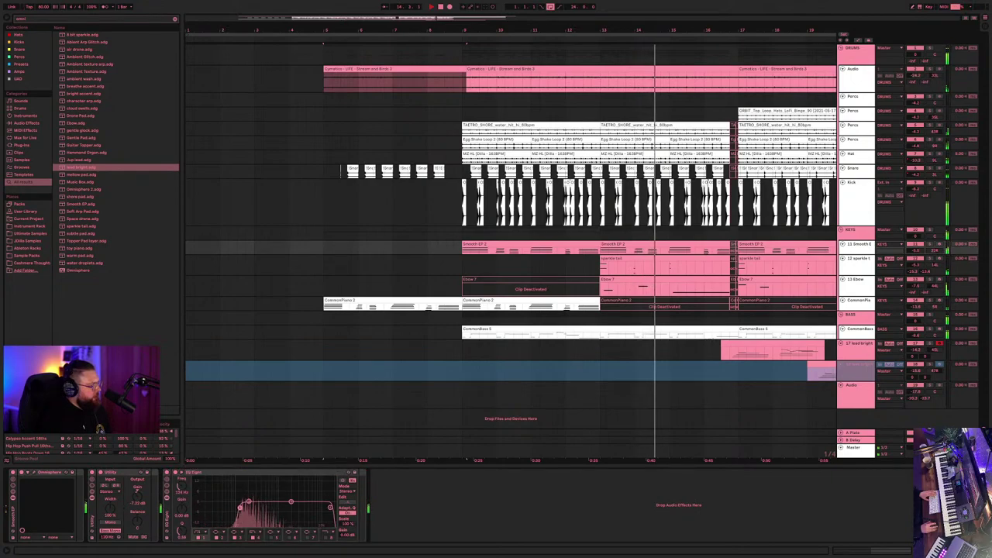